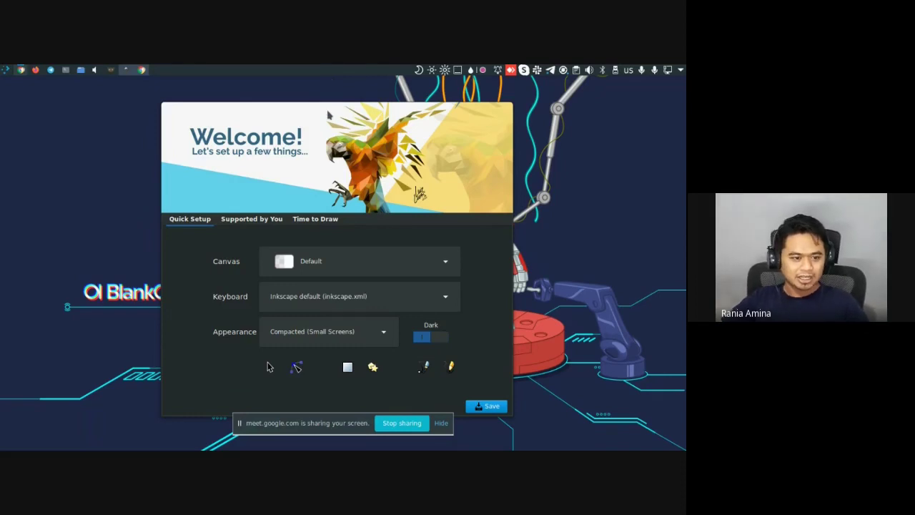
Move the welcome dialog aside, compare the Quick Setup and Time to Draw tabs, and start 'New document 1'
drag(331, 114, 315, 107)
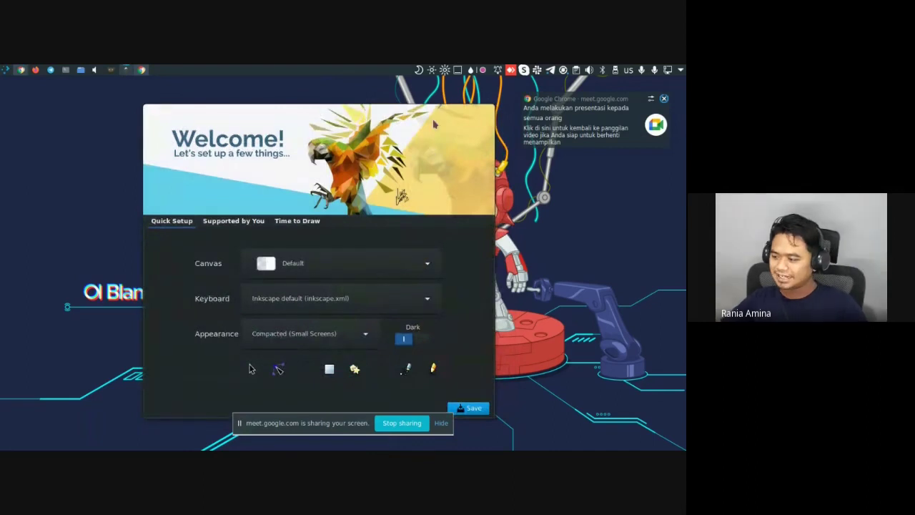
click(306, 222)
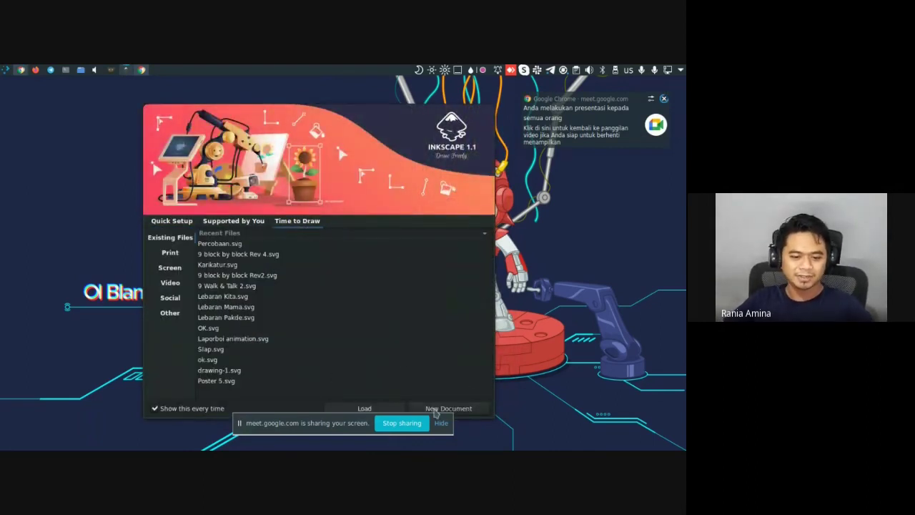
click(184, 223)
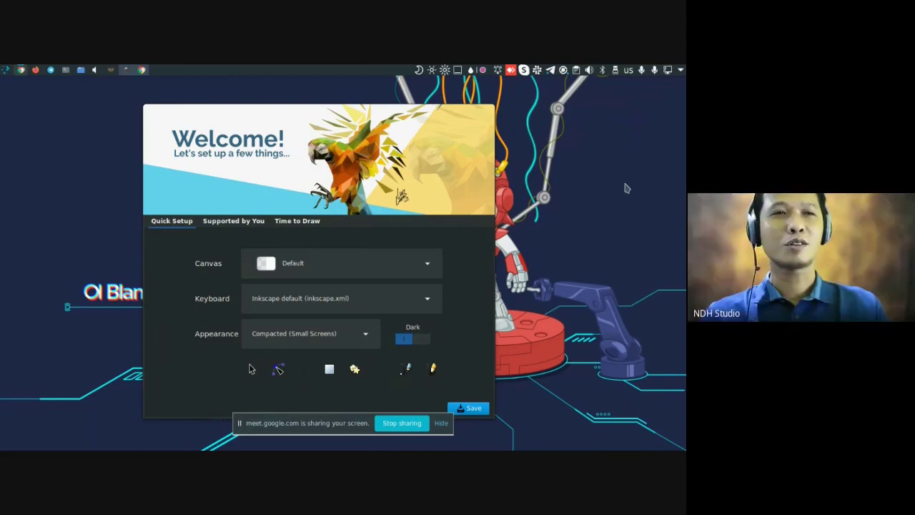
click(311, 222)
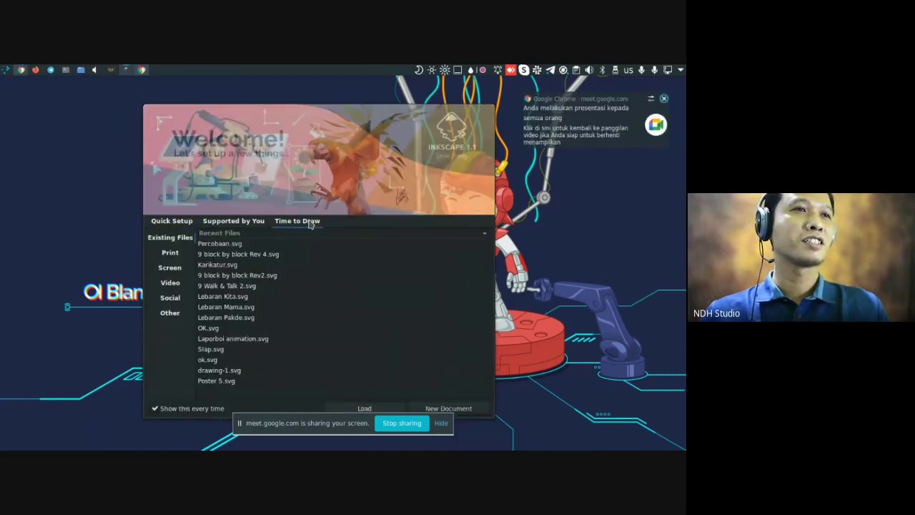
click(429, 408)
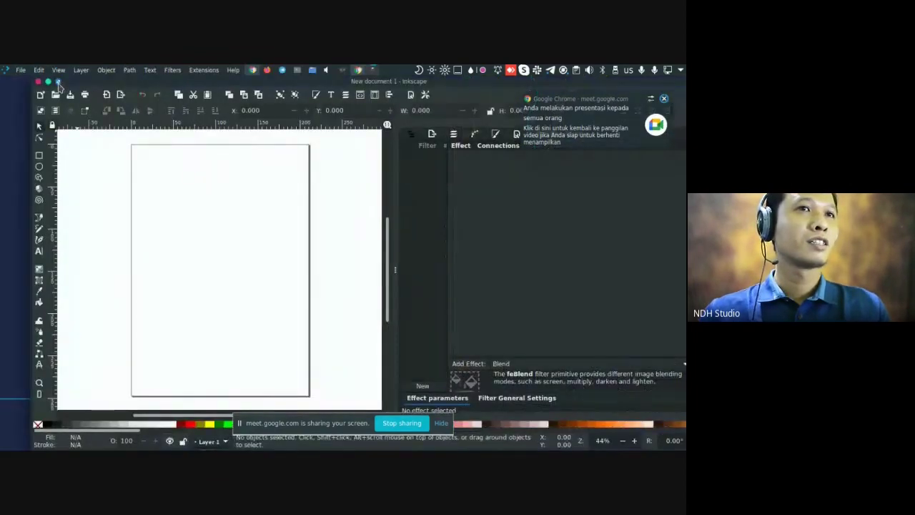
Close the Filter Editor dock, recentre the page, and open the Command Palette from the View menu
key(F12)
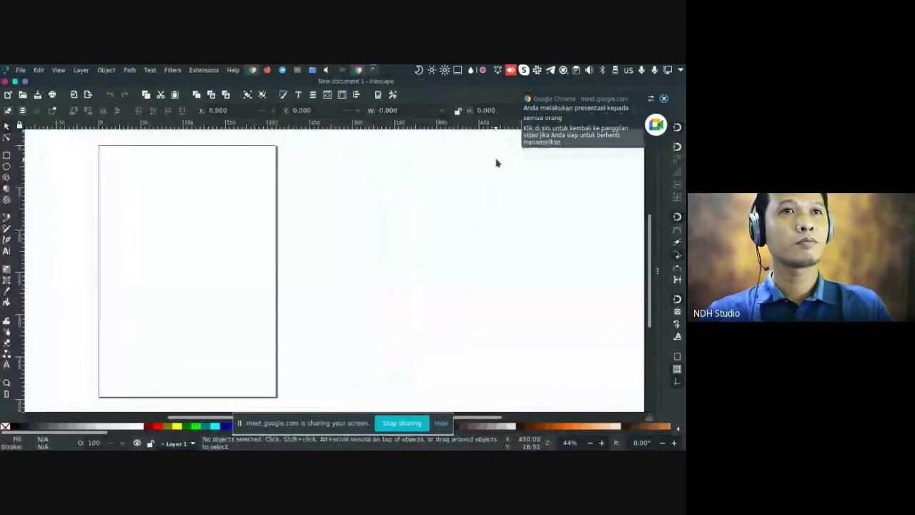
drag(279, 199, 323, 206)
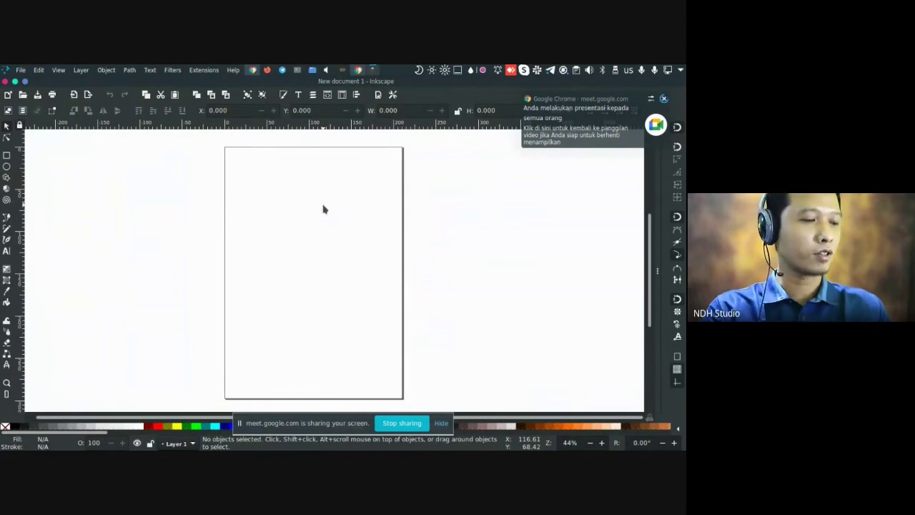
key(shift)
key(question)
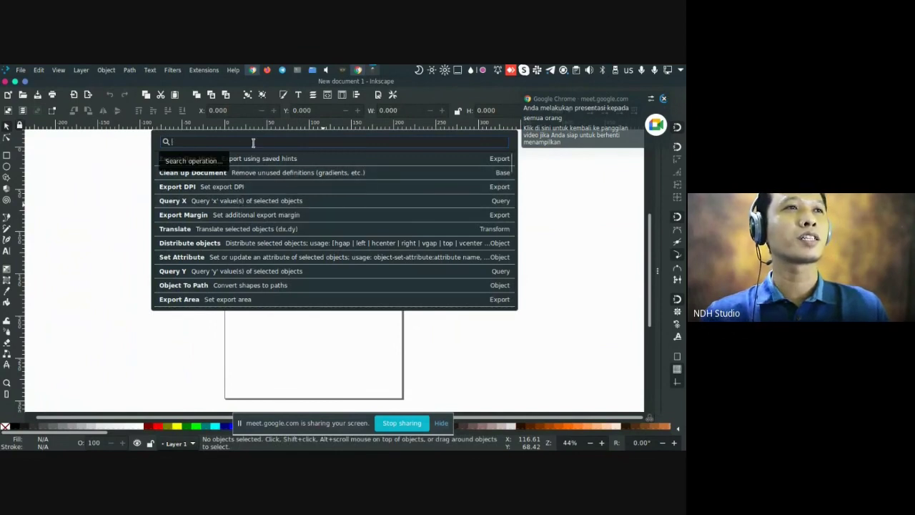
click(61, 167)
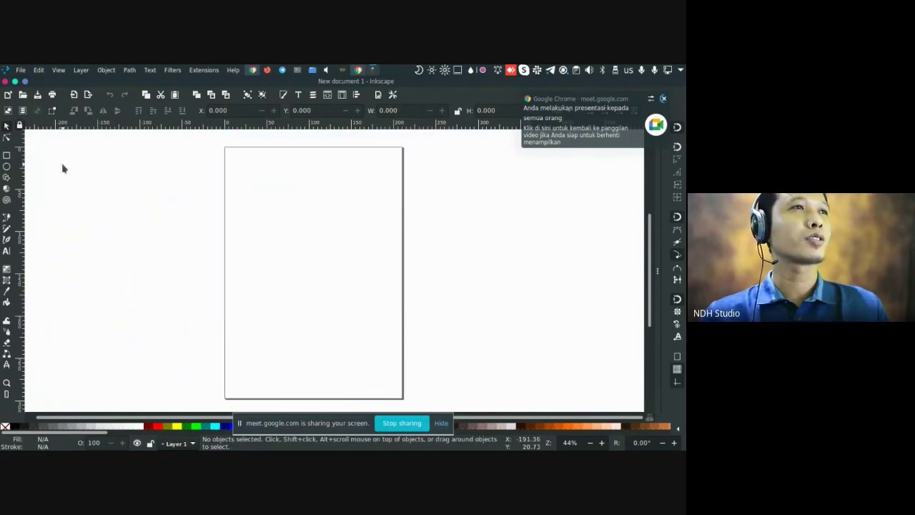
click(39, 71)
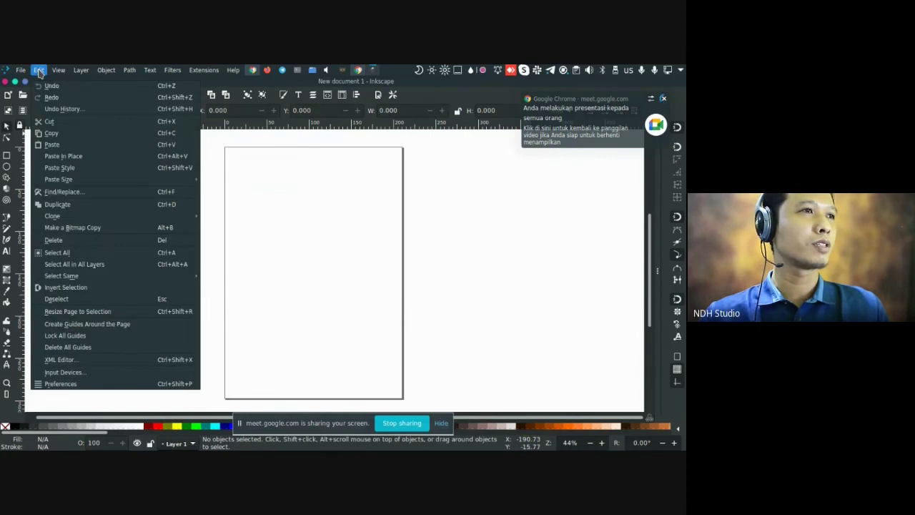
mouse_move(51, 74)
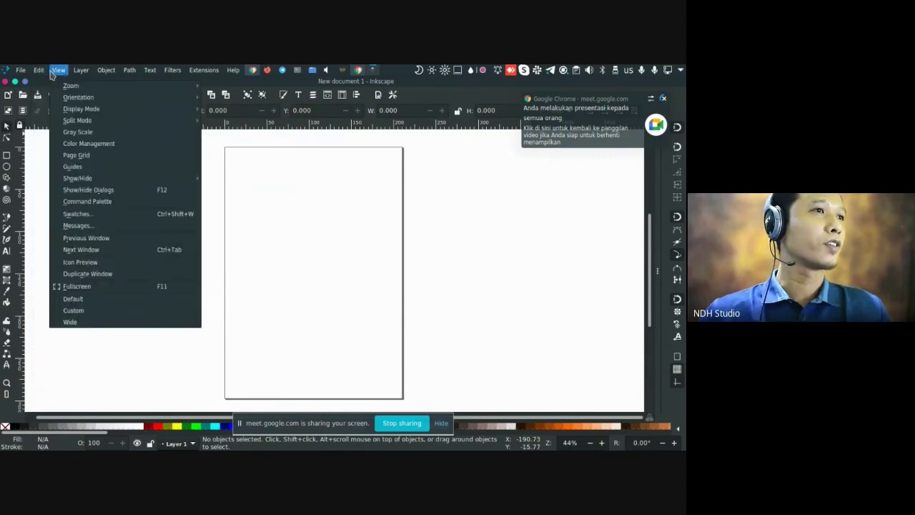
click(87, 201)
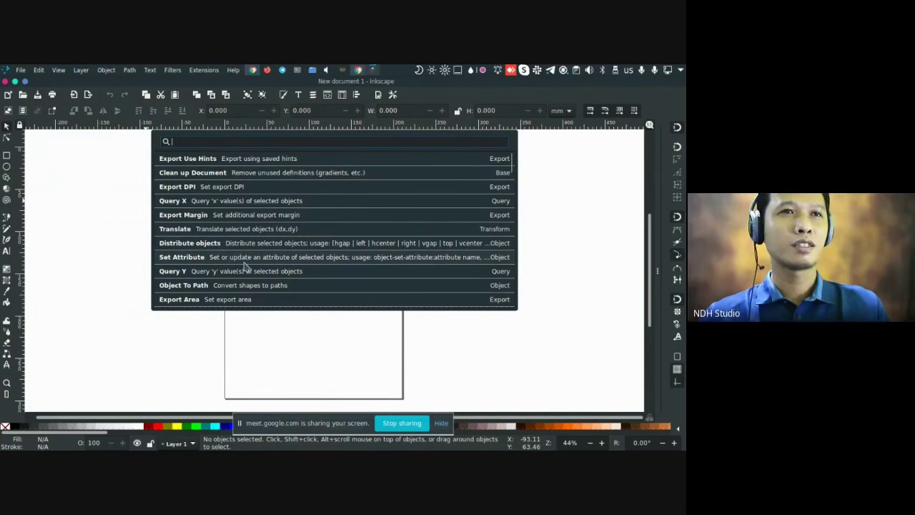
Browse the Command Palette list and type 'rotat' in its search box
mouse_move(510, 168)
mouse_down()
mouse_move(519, 236)
mouse_move(511, 159)
mouse_up()
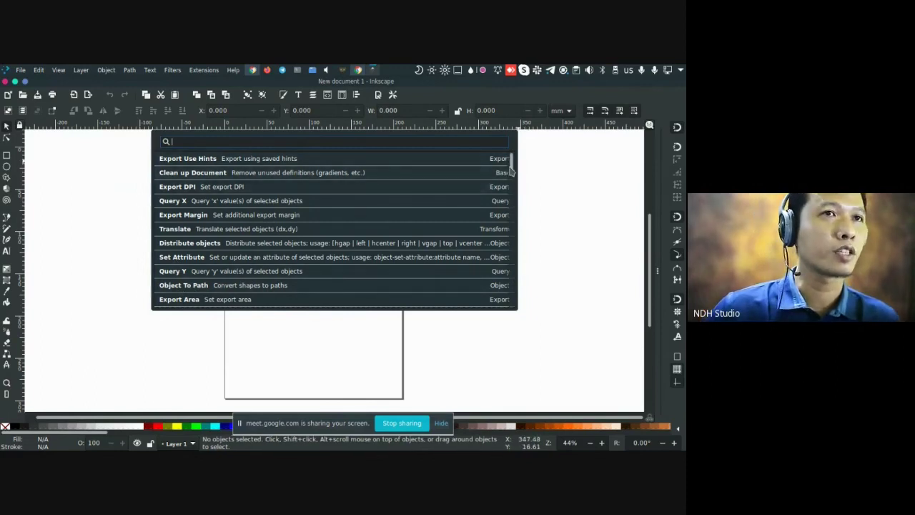
scroll(511, 172, down, 3)
scroll(511, 171, up, 3)
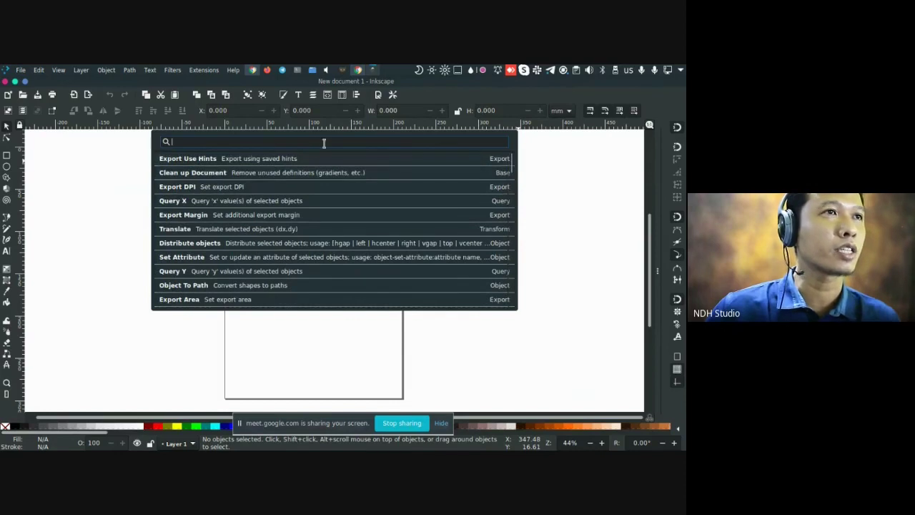
text(r)
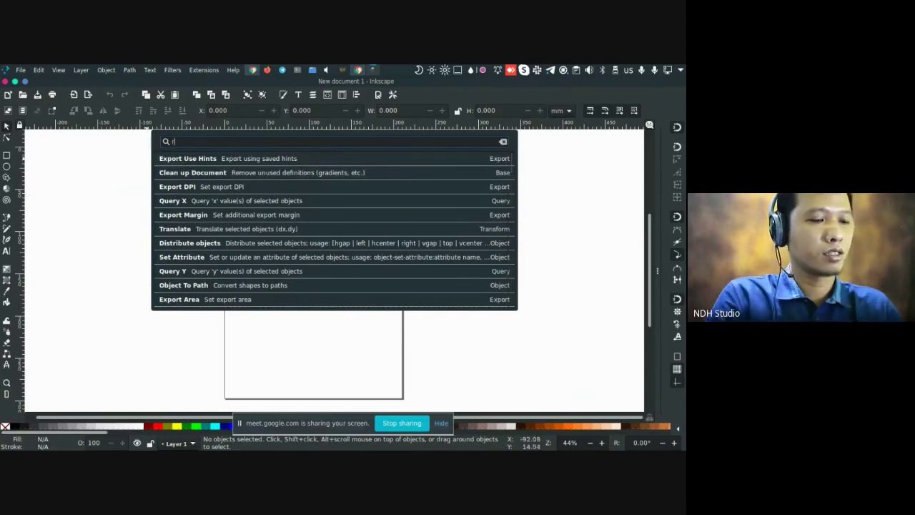
text(otat)
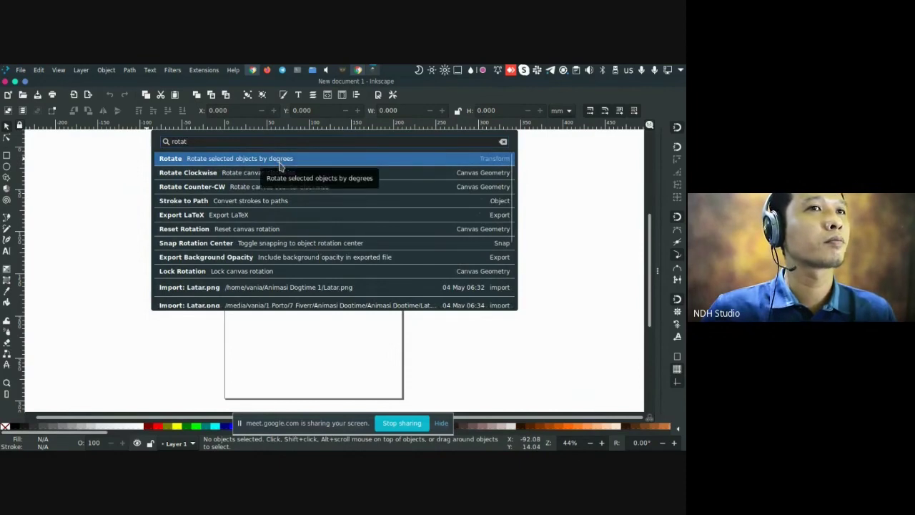
Draw a rectangle across the page's left edge, fill it teal, and bring up the Command Palette
click(7, 156)
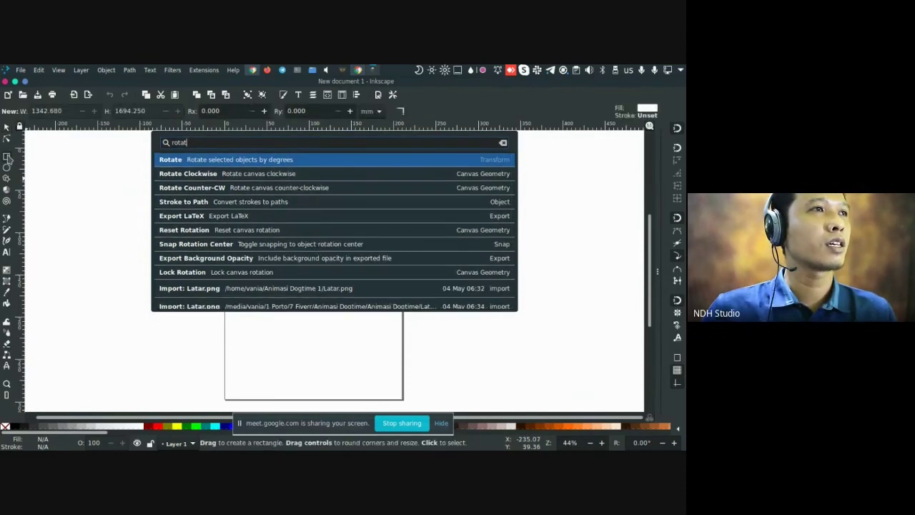
drag(51, 171, 296, 331)
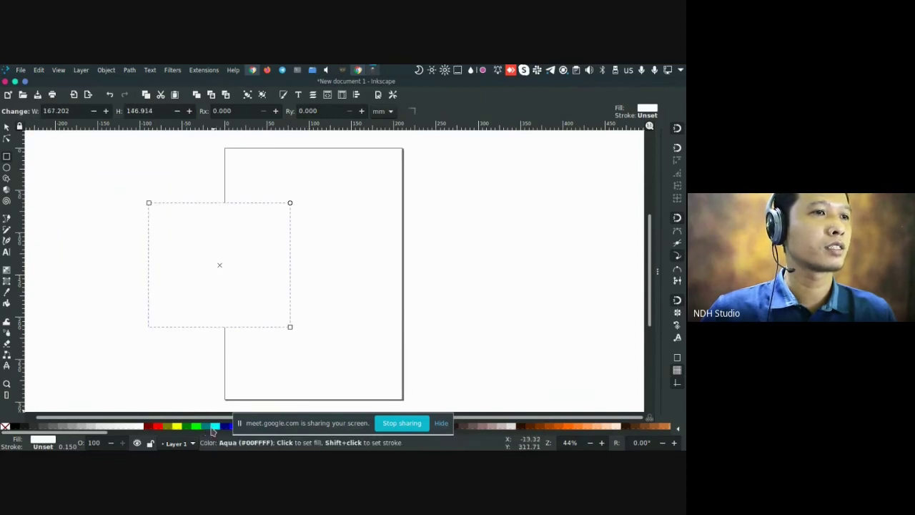
click(214, 427)
click(206, 427)
key(s)
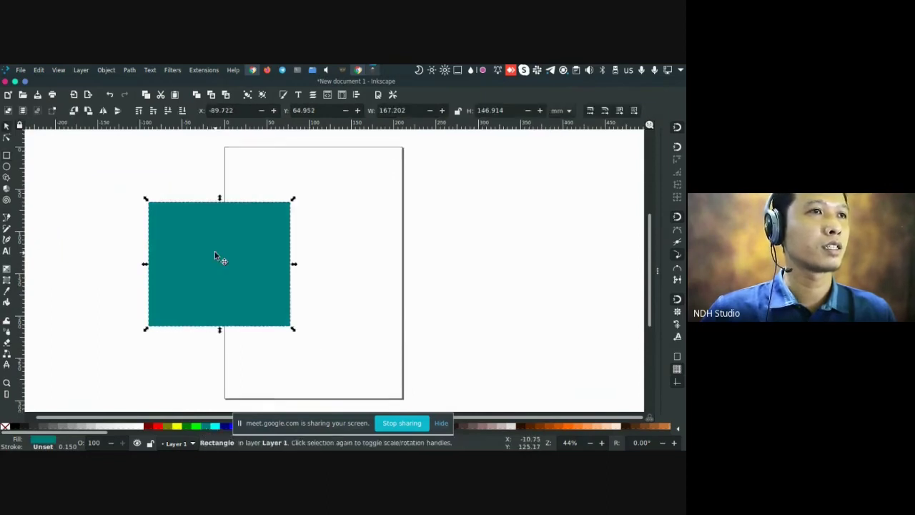
key(question)
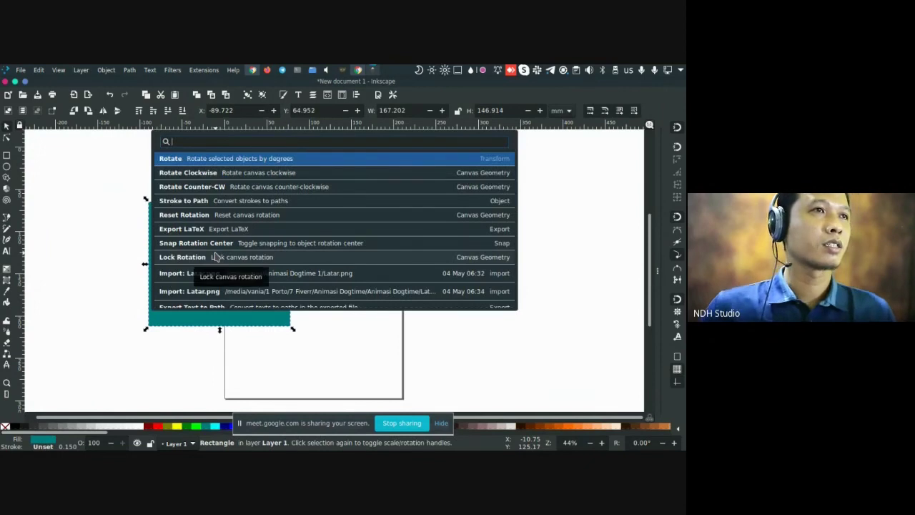
Rotate the teal rectangle by 40° with the Command Palette's Rotate command
click(204, 160)
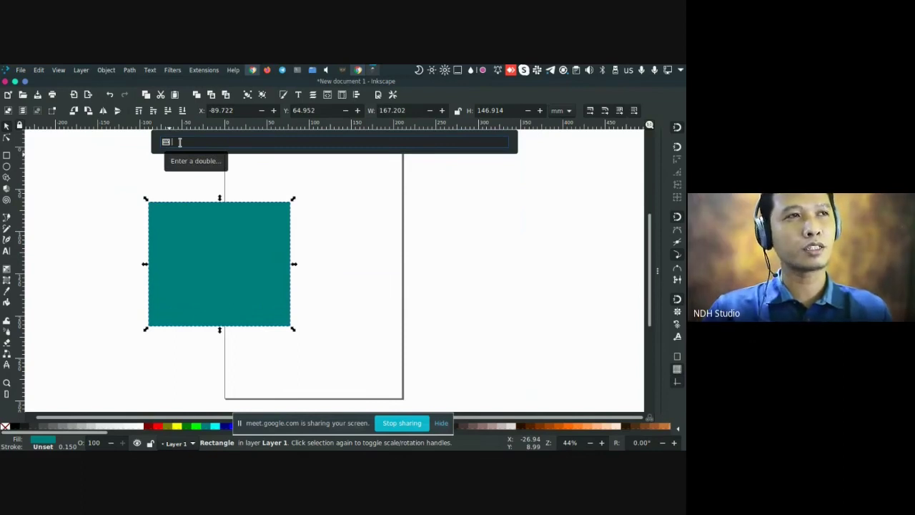
text(60)
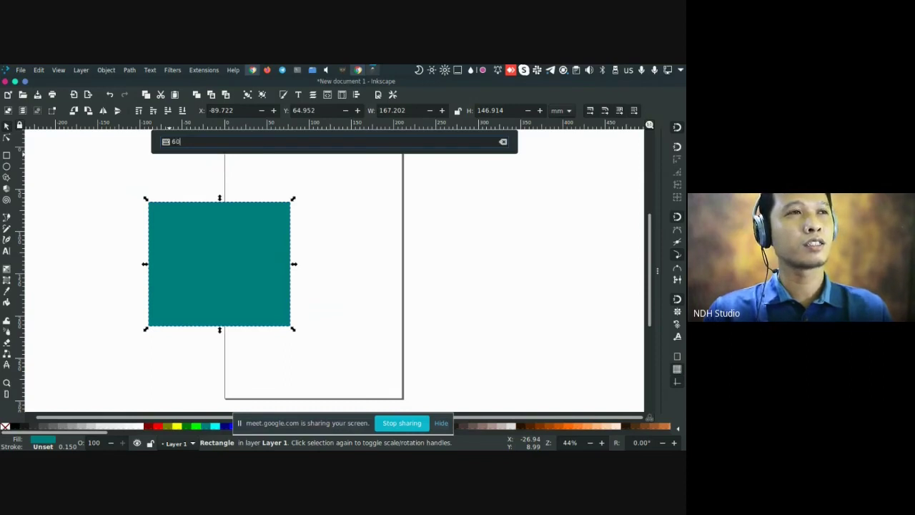
double_click(183, 142)
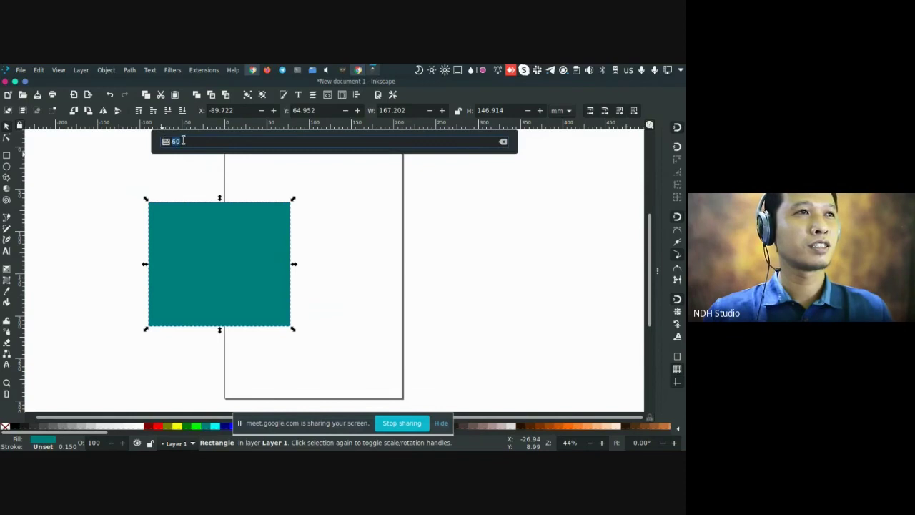
click(184, 141)
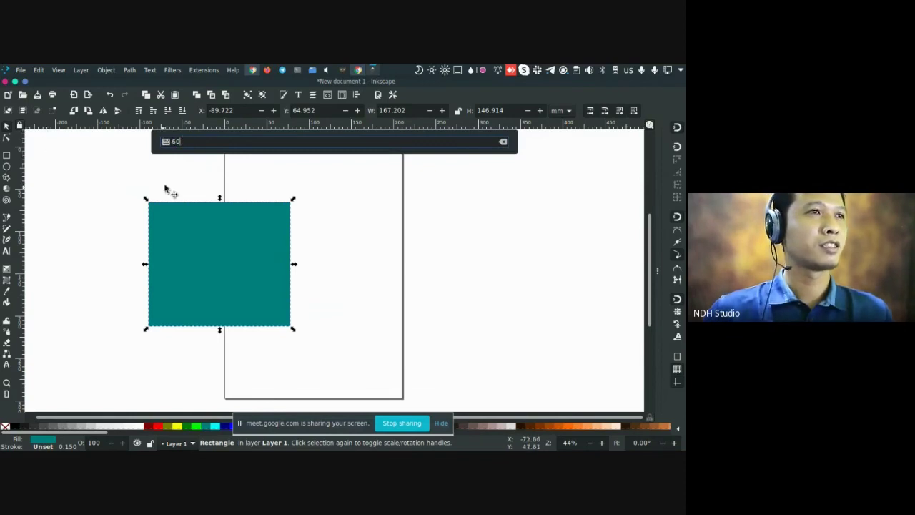
scroll(229, 228, left, 4)
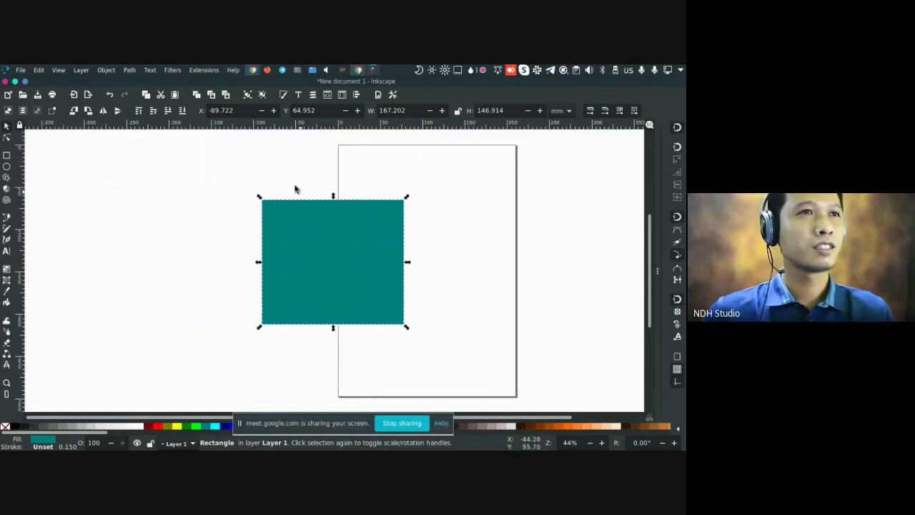
scroll(250, 190, right, 1)
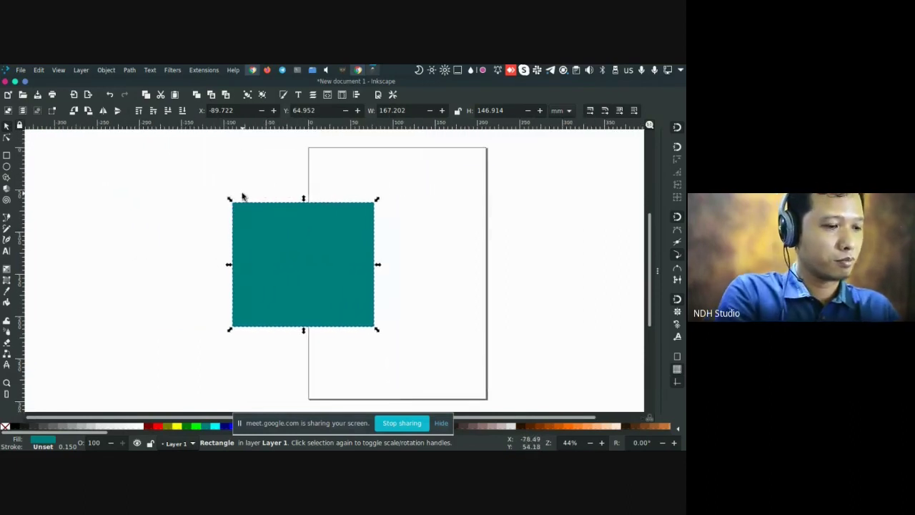
key(shift)
key(question)
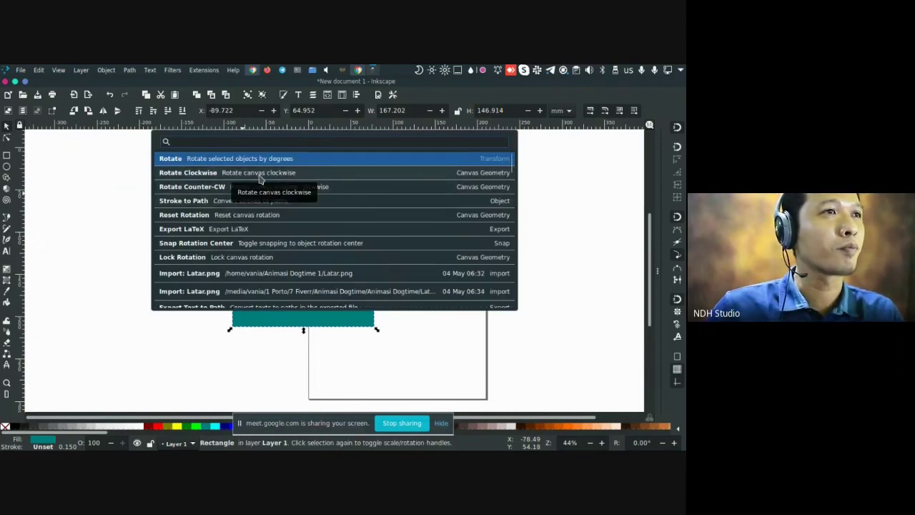
click(221, 159)
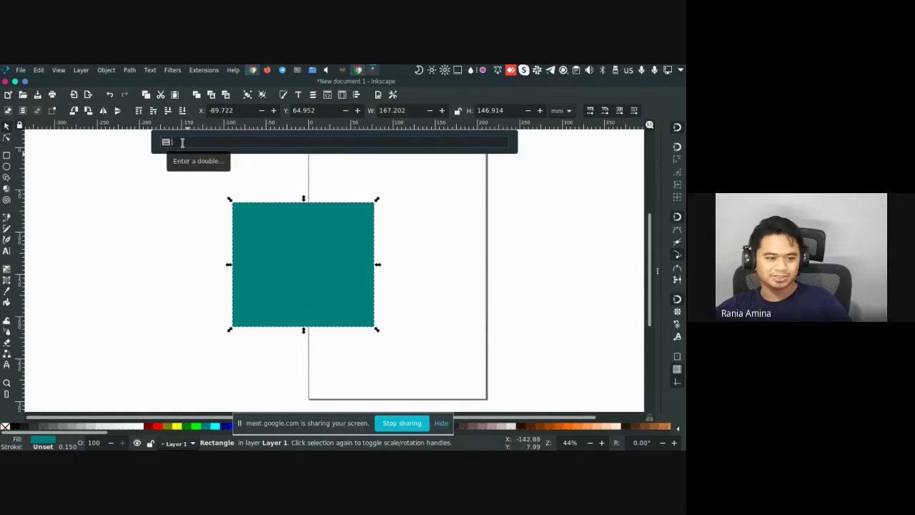
text(40)
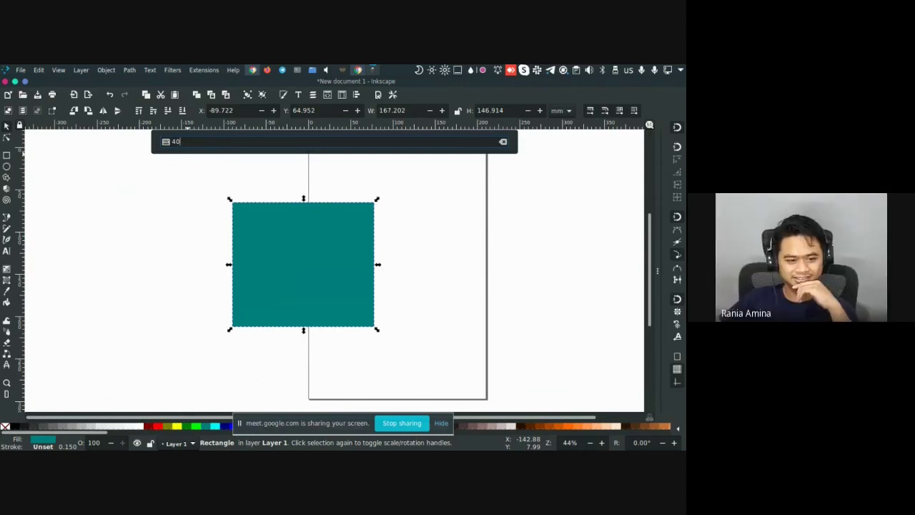
key(Return)
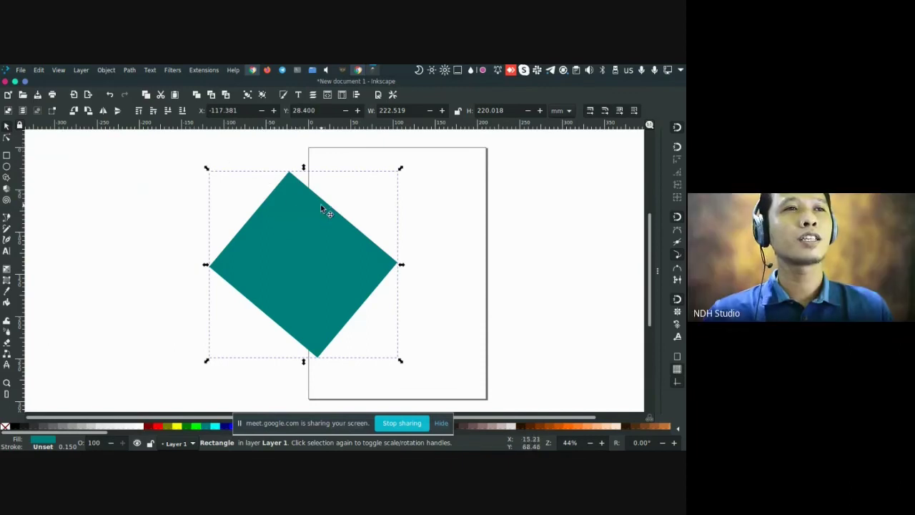
Reselect the teal diamond and drag its rotate handles back to a slightly tilted square
click(386, 199)
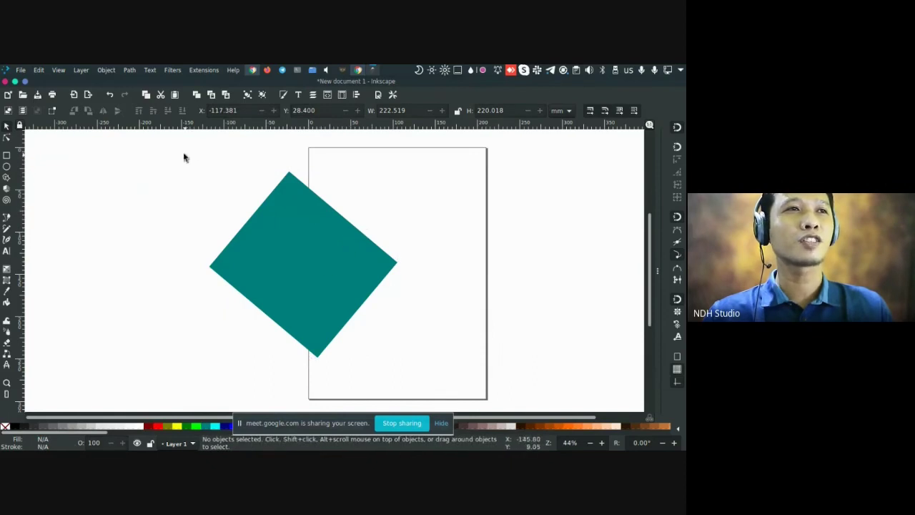
drag(184, 153, 420, 372)
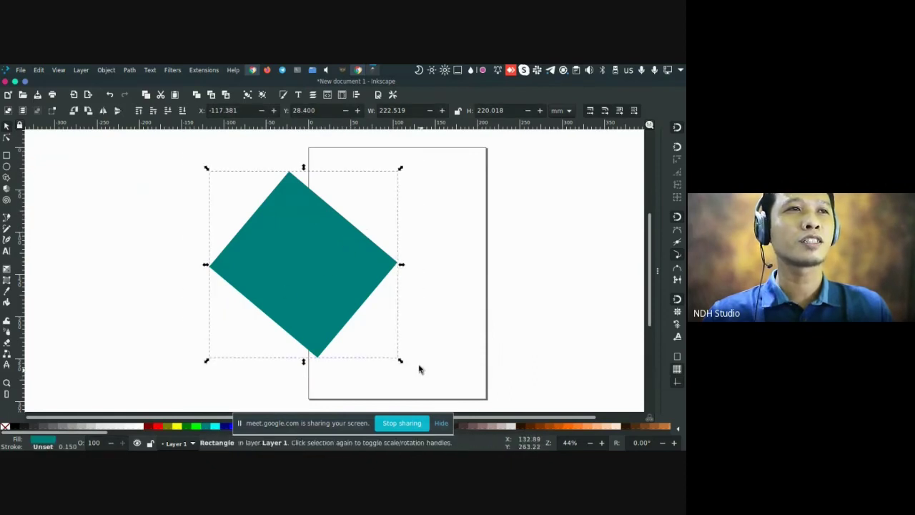
click(356, 235)
drag(402, 174, 409, 194)
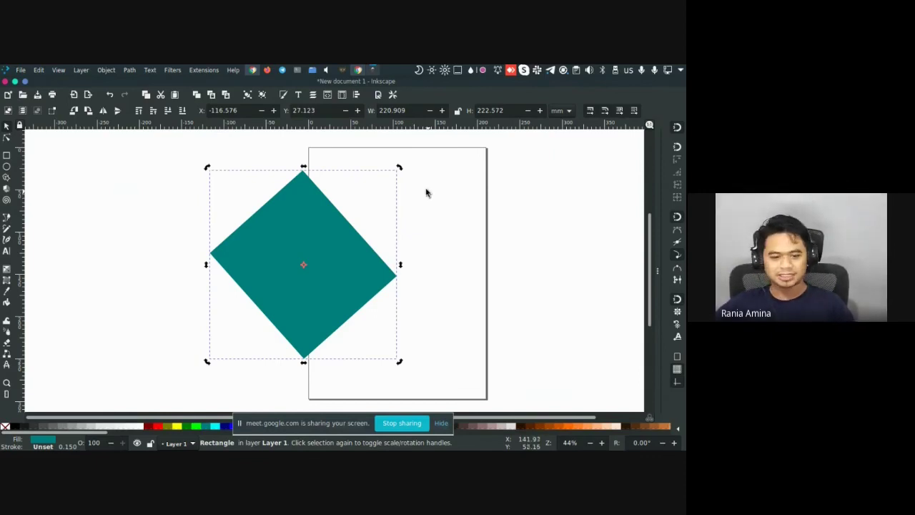
drag(399, 169, 337, 148)
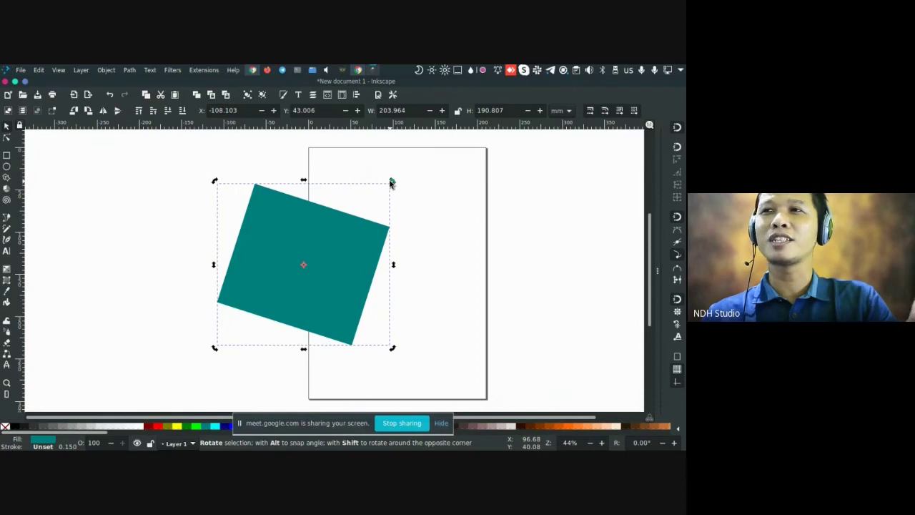
drag(392, 182, 384, 171)
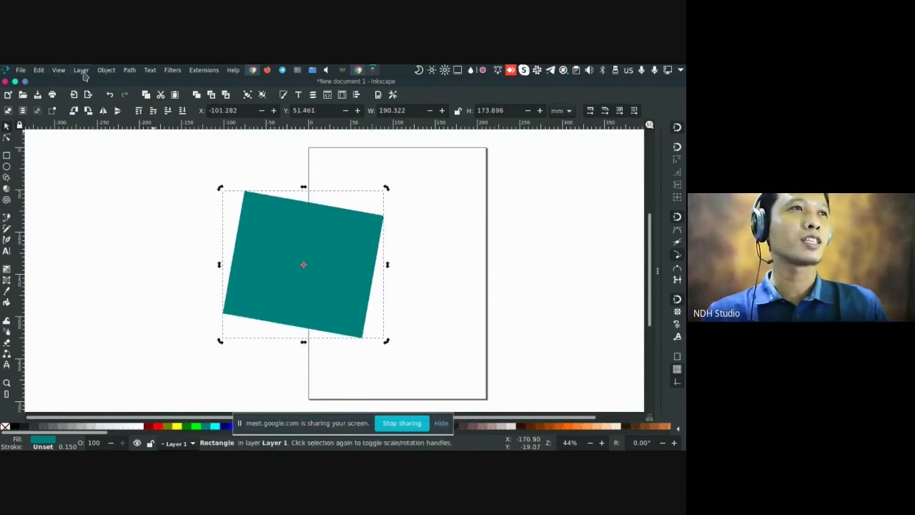
Open the Transform dialog from the menu
click(39, 71)
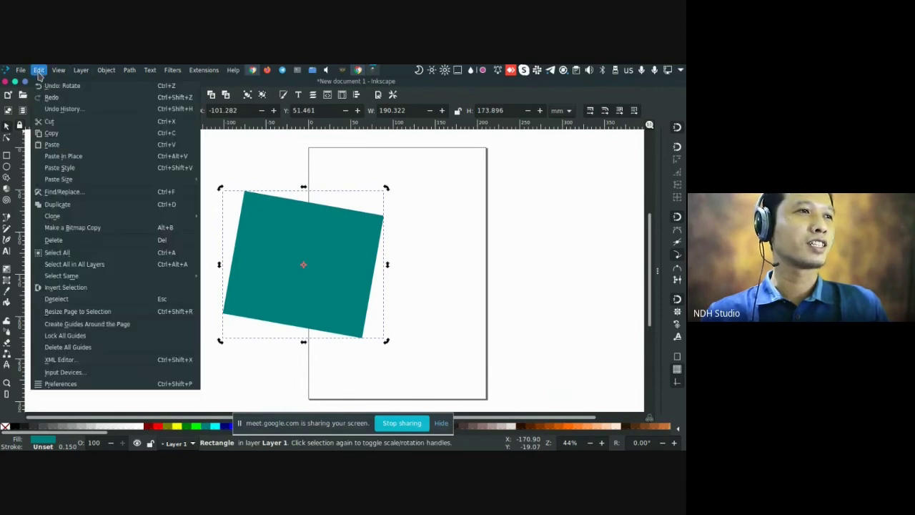
mouse_move(56, 73)
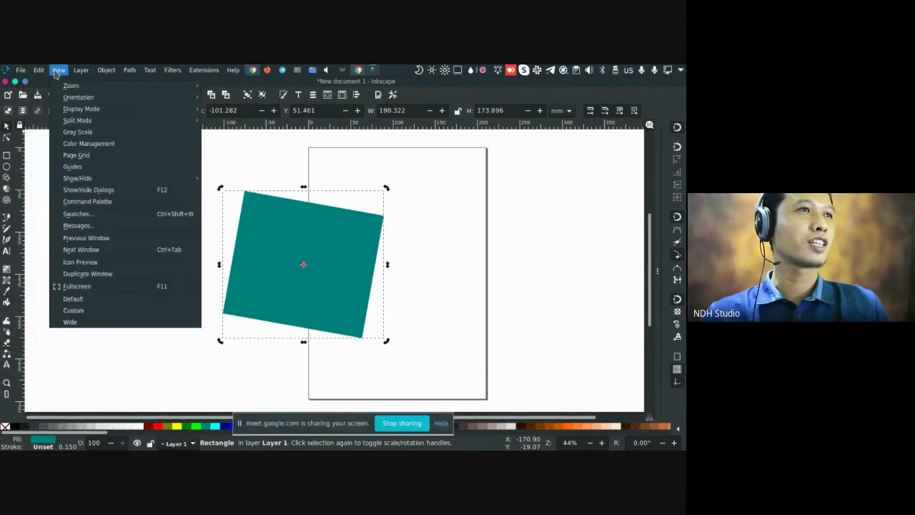
mouse_move(106, 71)
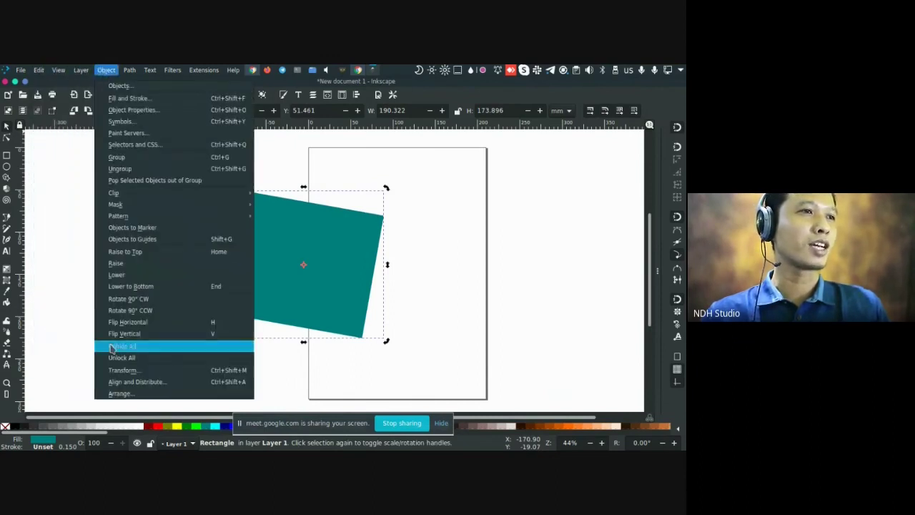
click(115, 371)
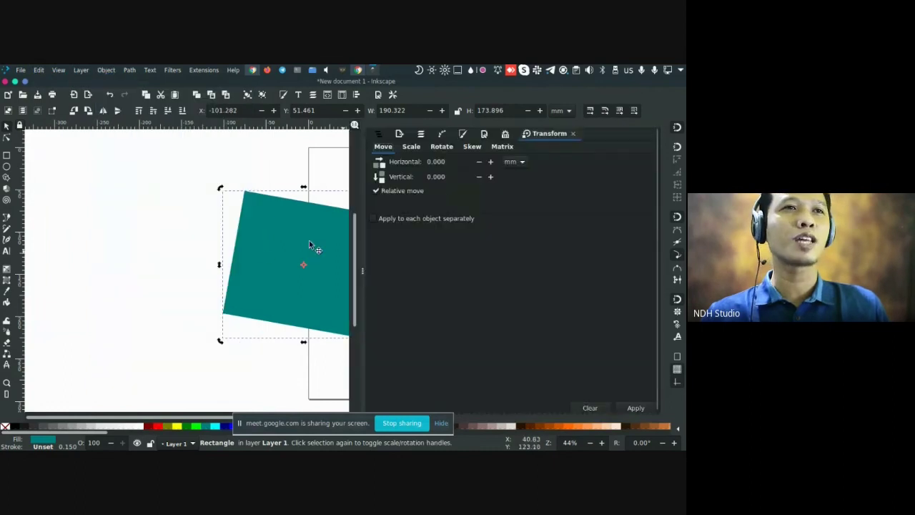
Look at the Transform dialog's Rotate tab, then close the dock without changing the square
drag(309, 245, 188, 241)
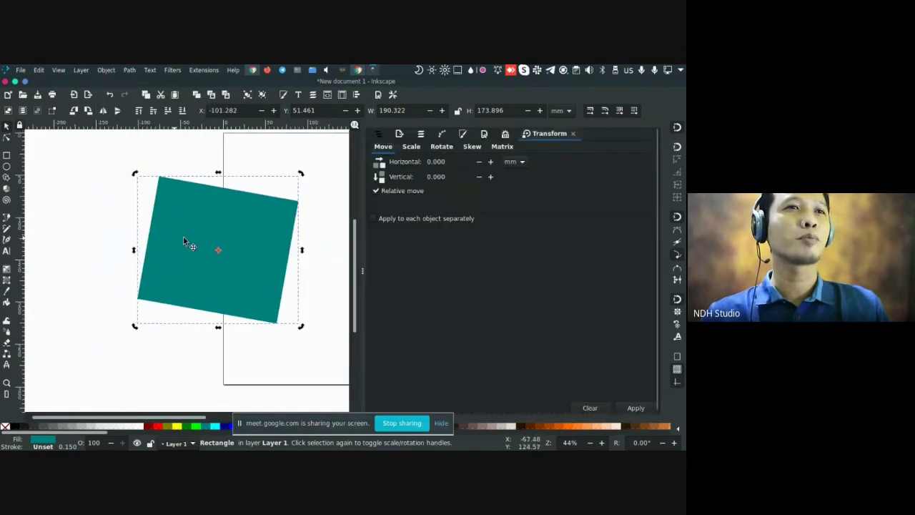
click(443, 148)
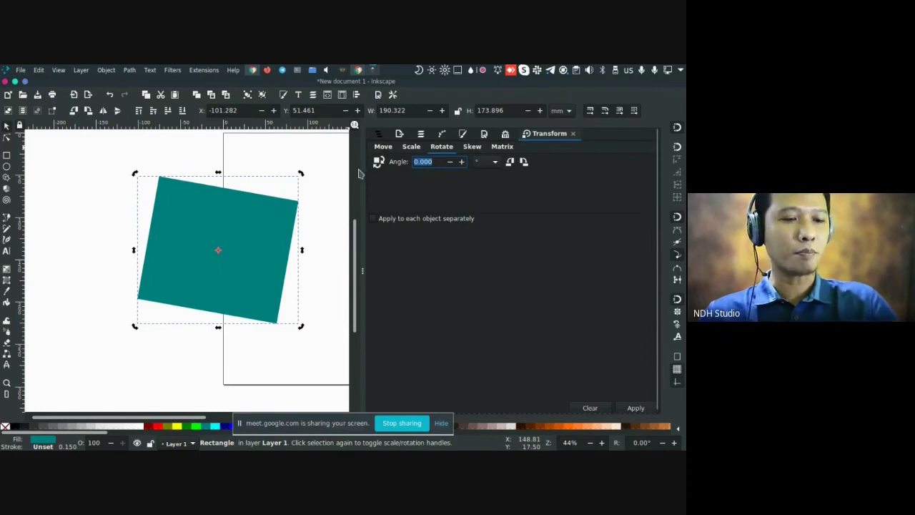
key(F12)
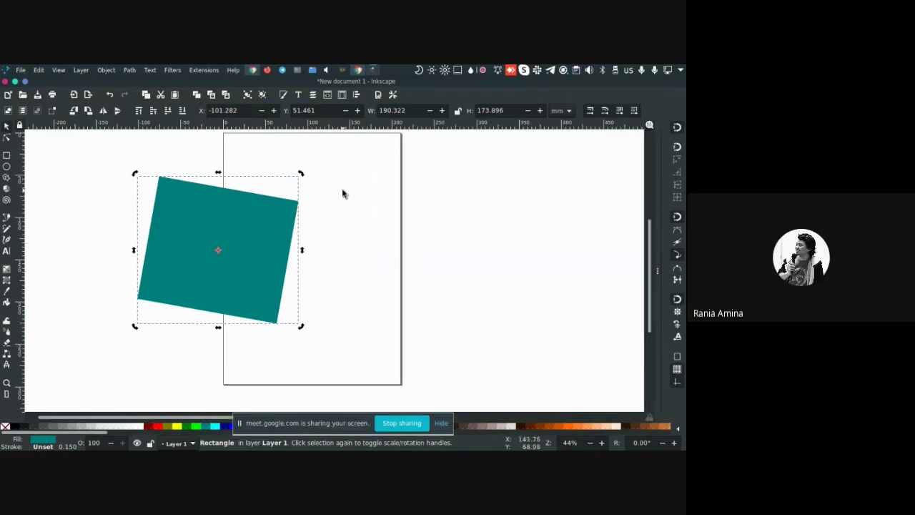
Search the Command Palette for 'jpg', then 'jpeg', then 'export' to list export commands
drag(341, 193, 407, 213)
key(question)
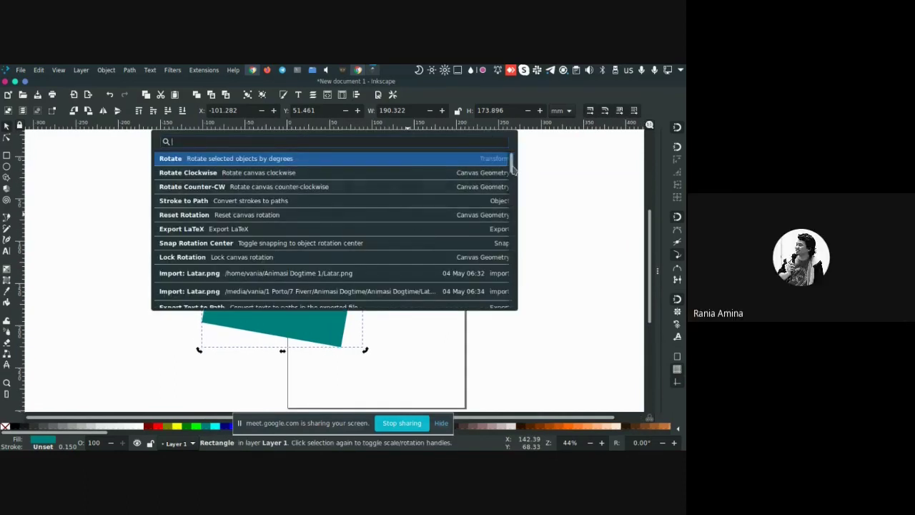
drag(512, 168, 530, 327)
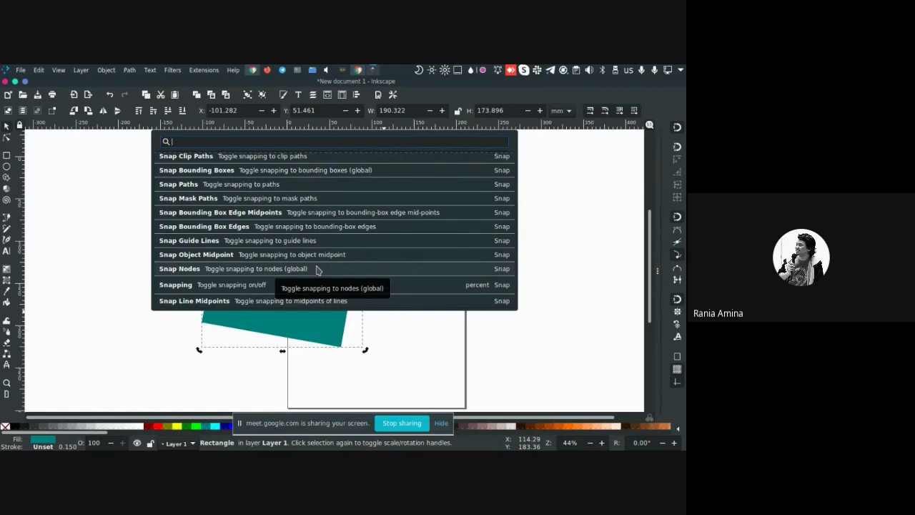
text(jp)
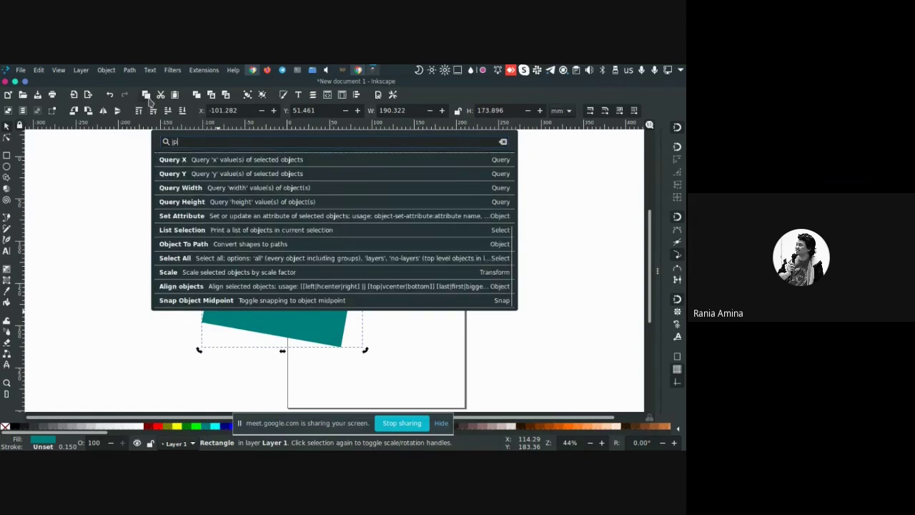
text(g)
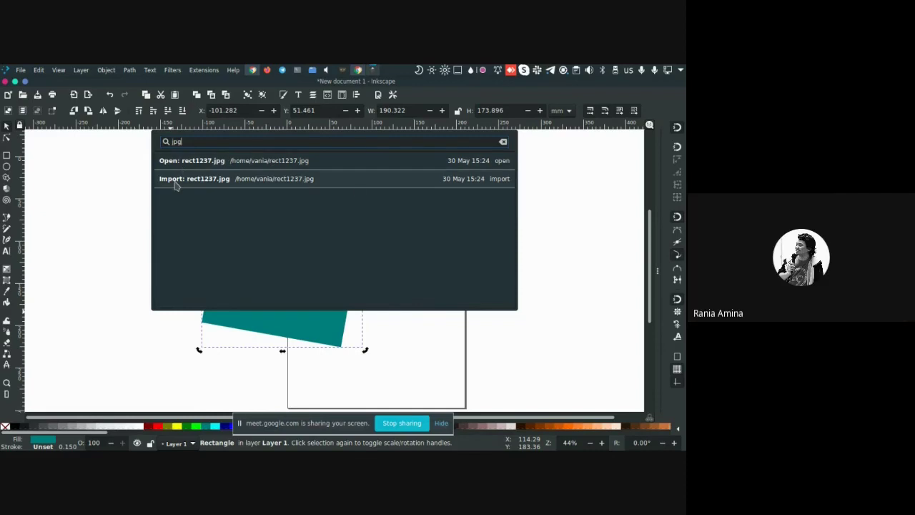
drag(192, 143, 162, 142)
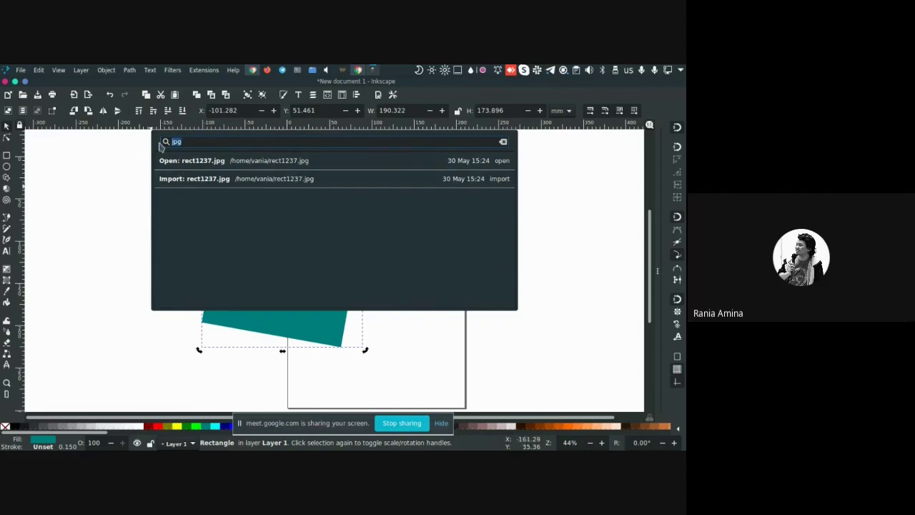
text(jpeg)
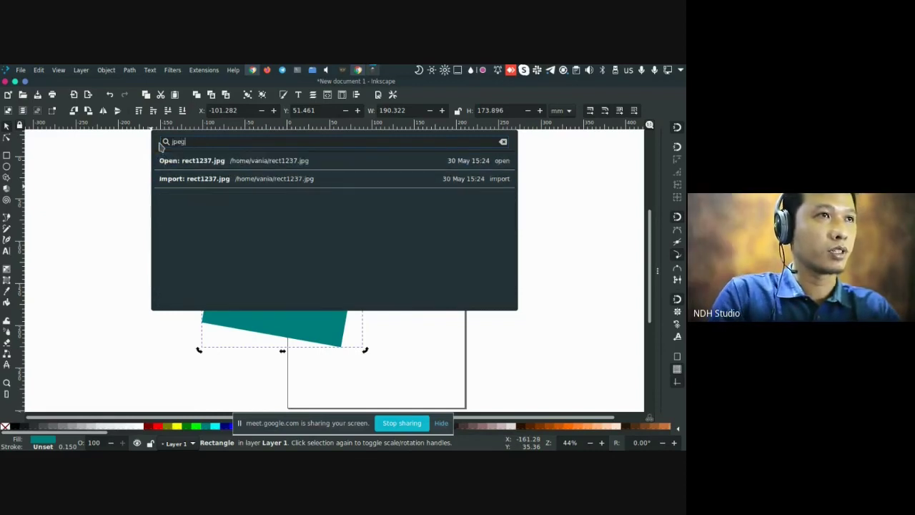
key(BackSpace)
key(BackSpace)
key(BackSpace)
key(BackSpace)
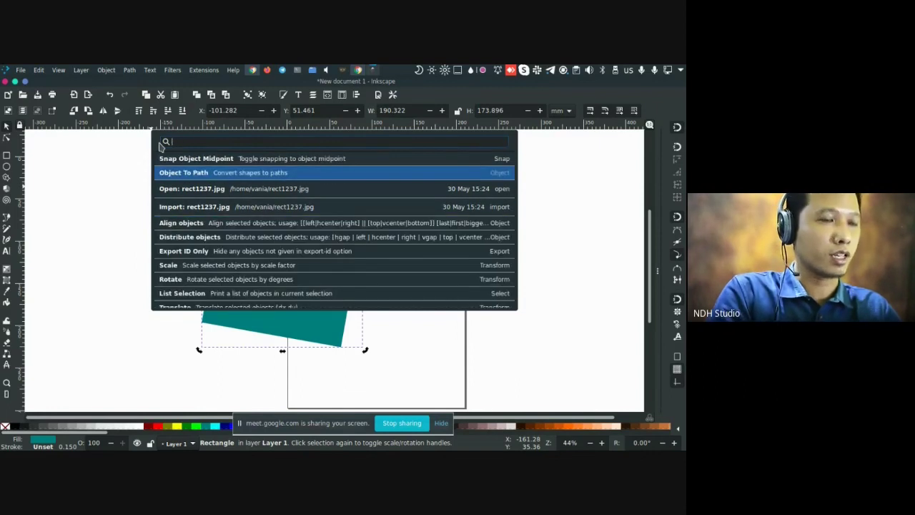
text(export)
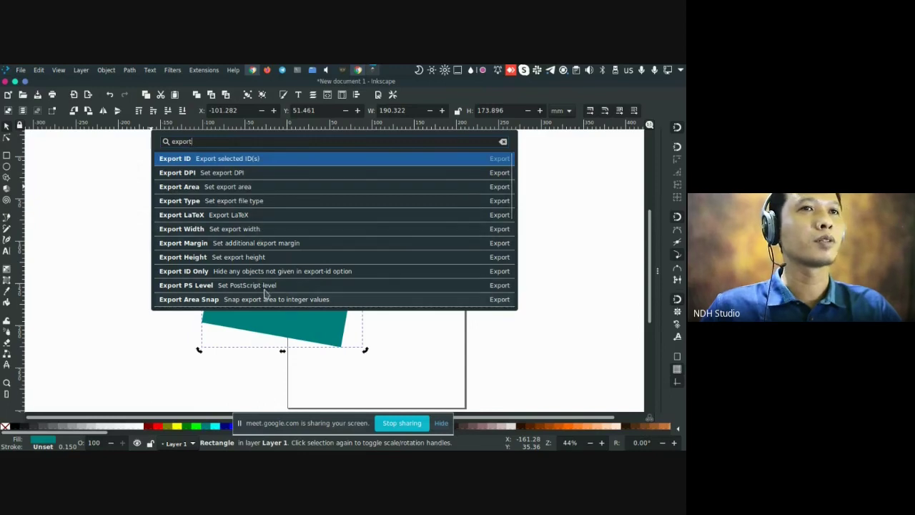
Scroll the export commands, pick the export file name command, then escape the 'Persegi' search
scroll(515, 230, down, 3)
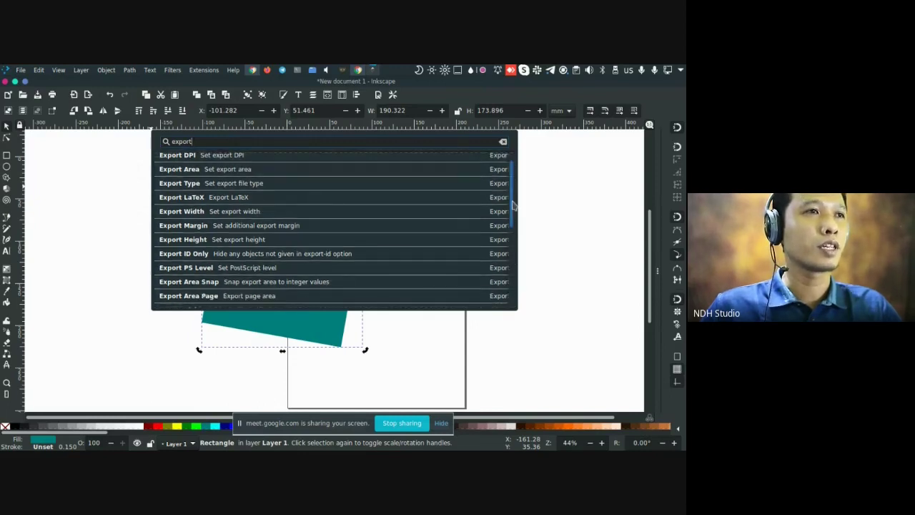
scroll(515, 230, down, 2)
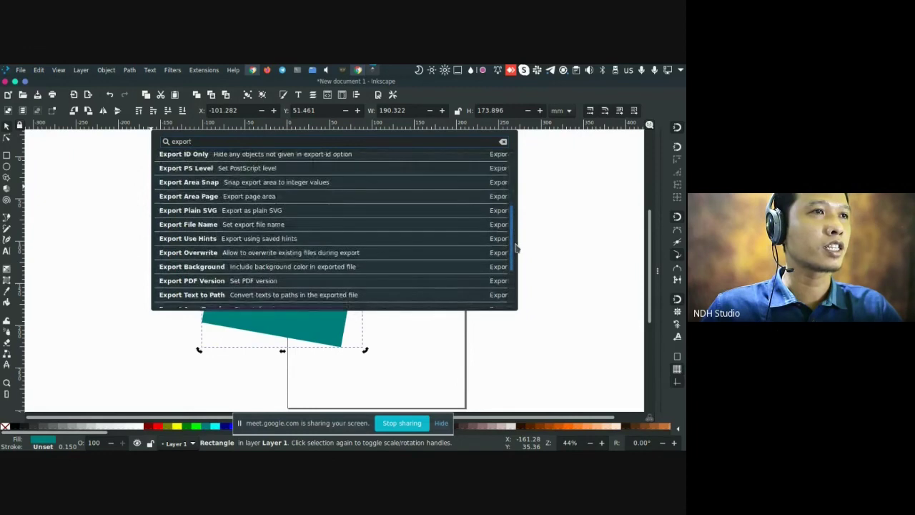
scroll(516, 254, down, 2)
scroll(517, 259, down, 3)
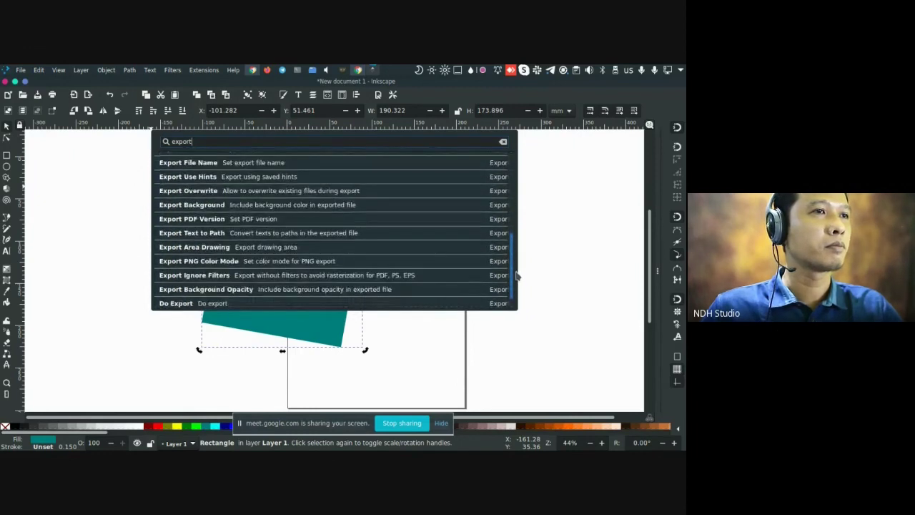
scroll(518, 283, down, 1)
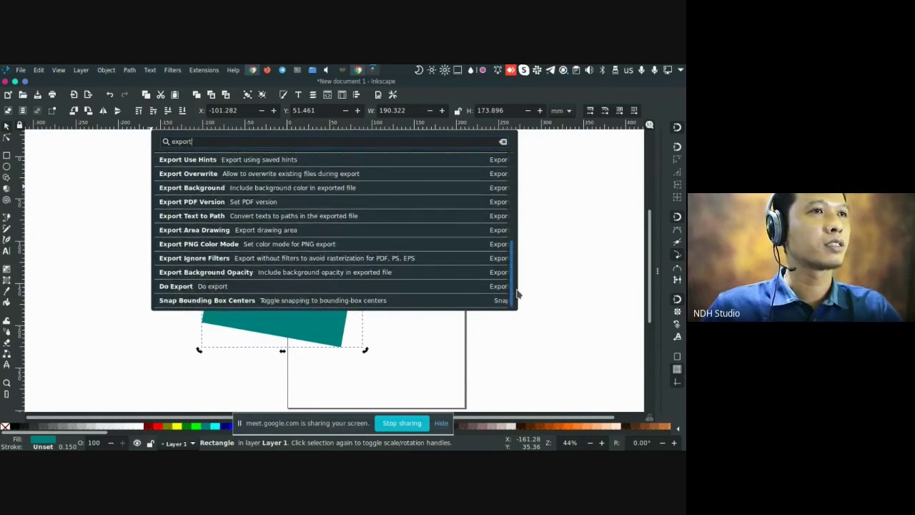
scroll(518, 282, up, 1)
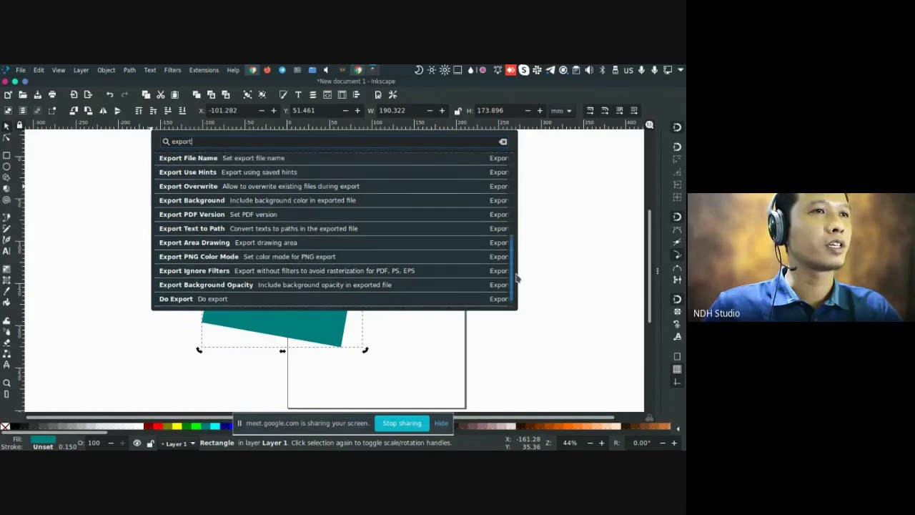
scroll(515, 265, up, 3)
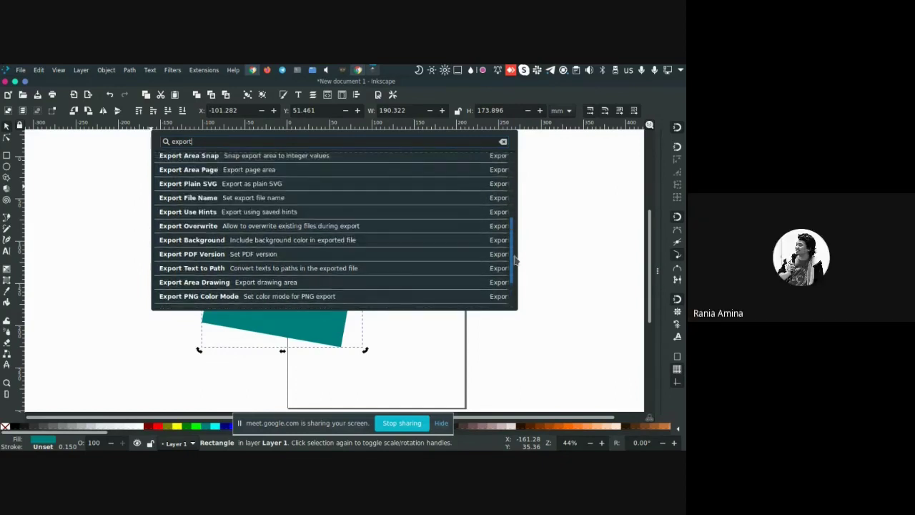
mouse_move(514, 254)
mouse_down()
mouse_move(512, 216)
mouse_move(512, 236)
mouse_up()
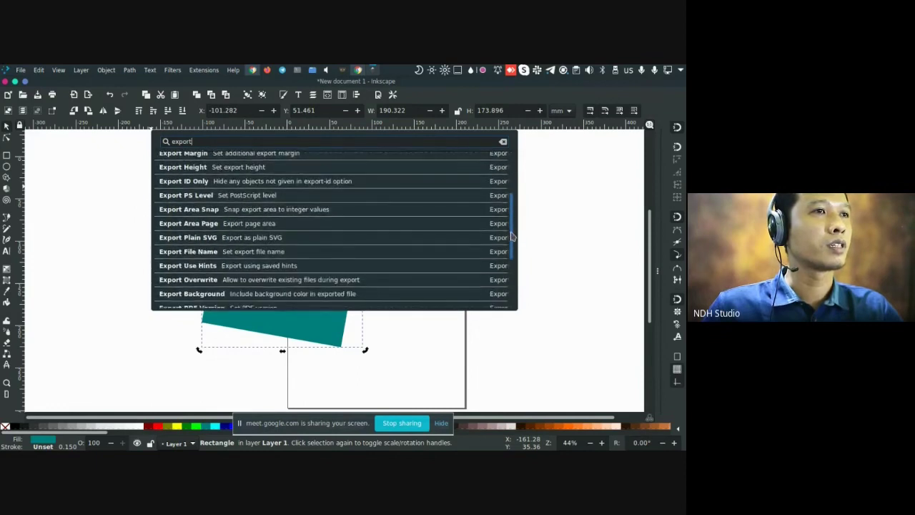
click(263, 256)
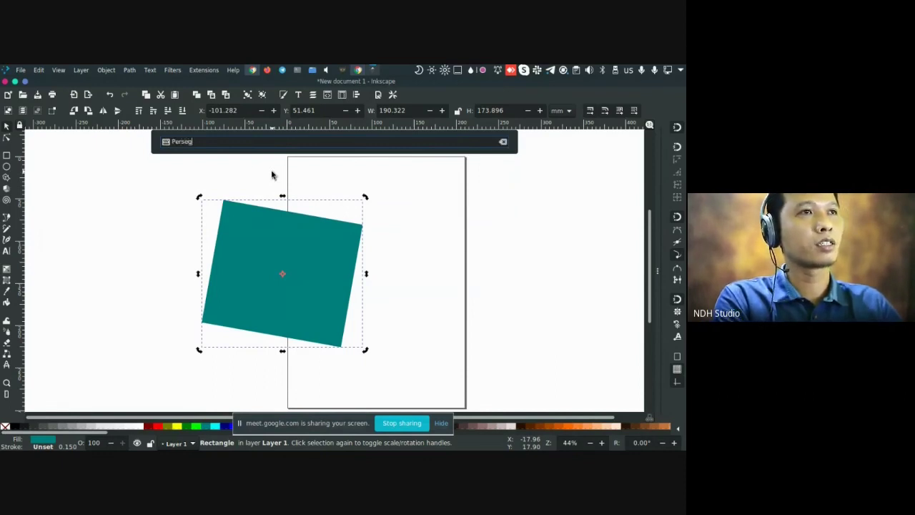
key(Escape)
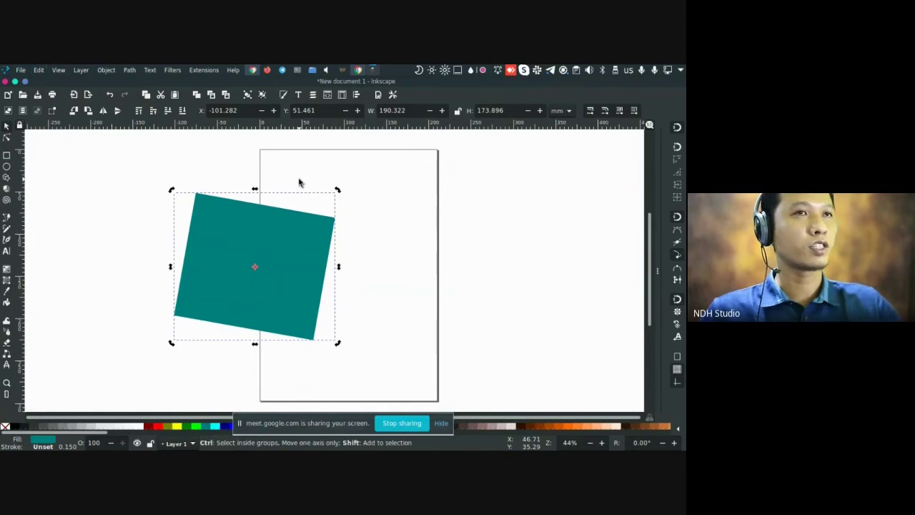
Set the PNG export area to Selection at 300 dpi and close the Export PNG panel
key(ctrl+shift+e)
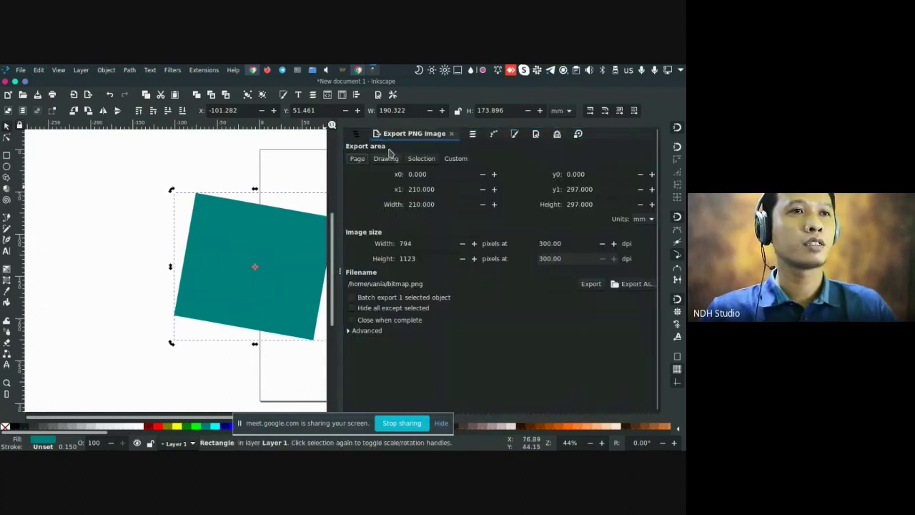
click(359, 159)
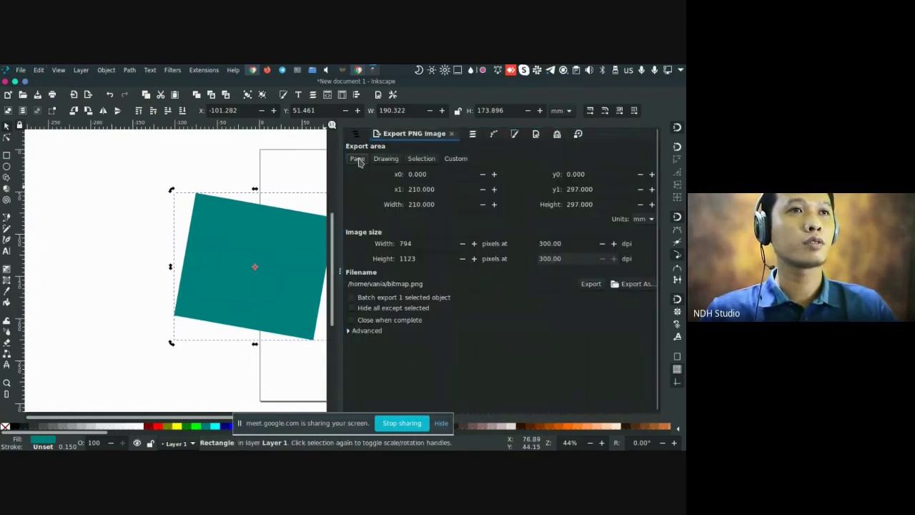
click(412, 161)
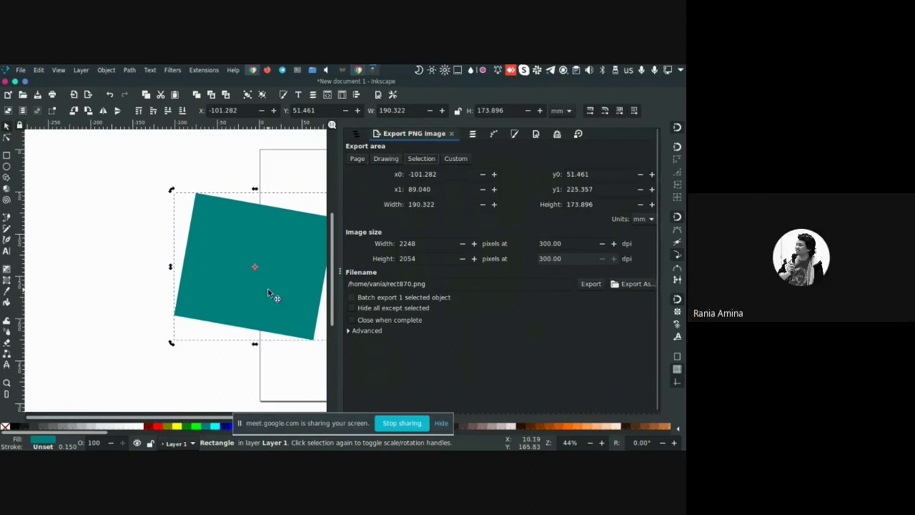
drag(268, 294, 210, 271)
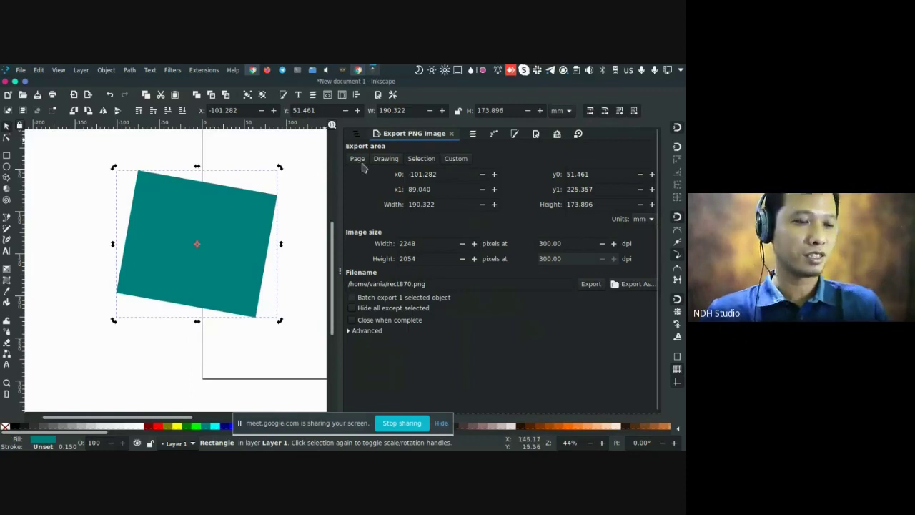
key(F12)
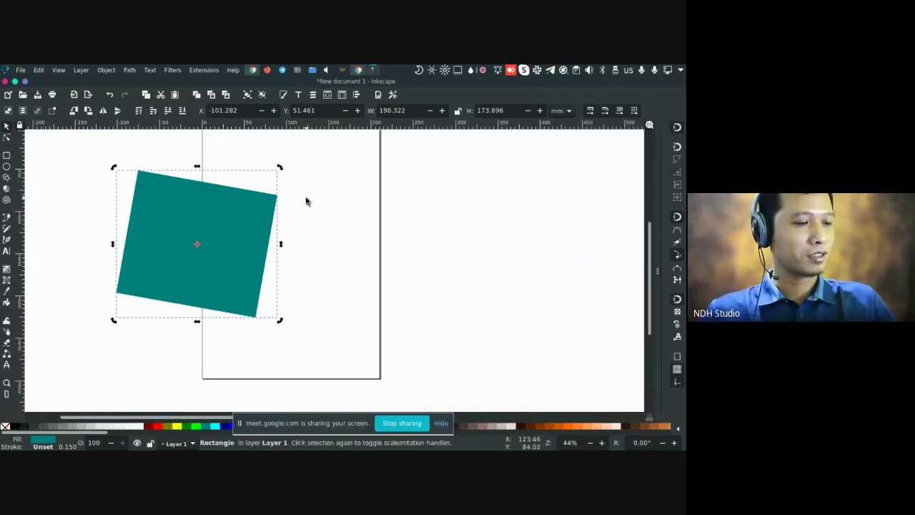
Bring up the Command Palette, then dismiss it so the teal square is no longer selected
key(question)
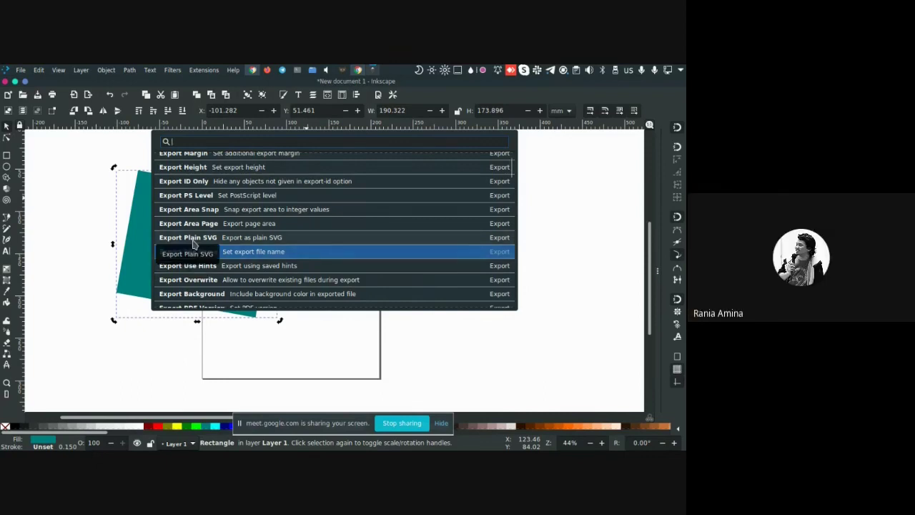
scroll(513, 162, up, 3)
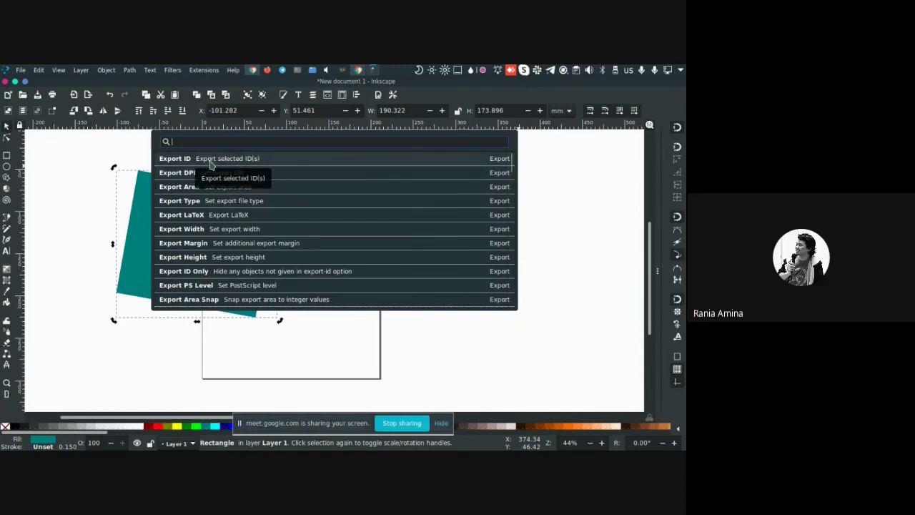
key(Escape)
key(Escape)
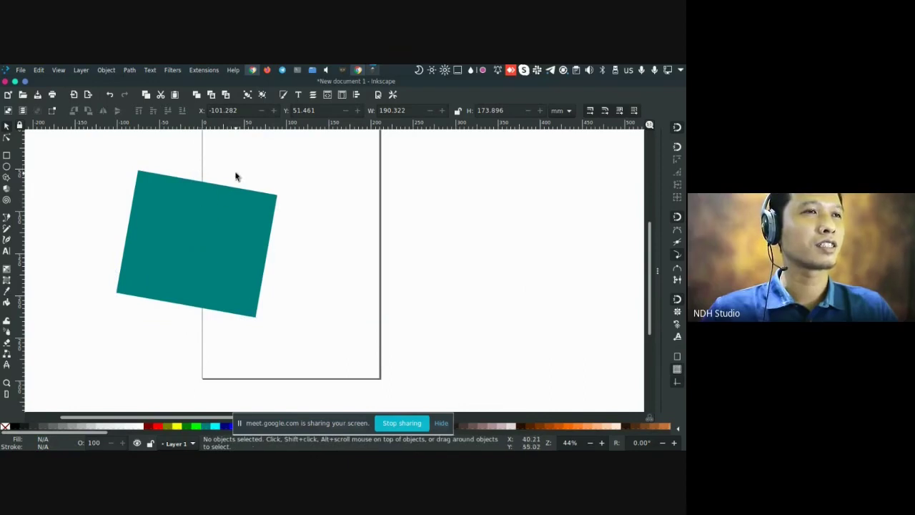
Delete the faint white rectangle, leaving only the teal rectangle selected
key(Tab)
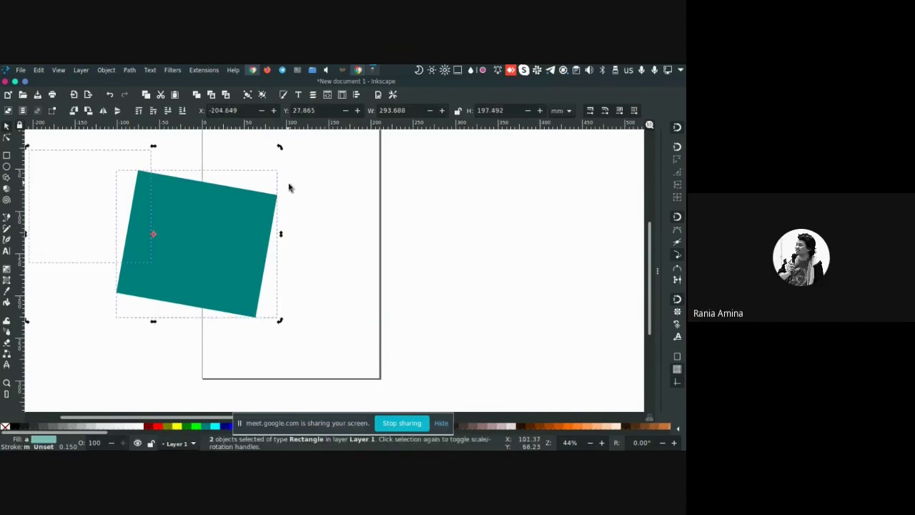
key(ctrl+a)
scroll(342, 263, up, 2)
scroll(341, 264, left, 3)
shift+click(265, 248)
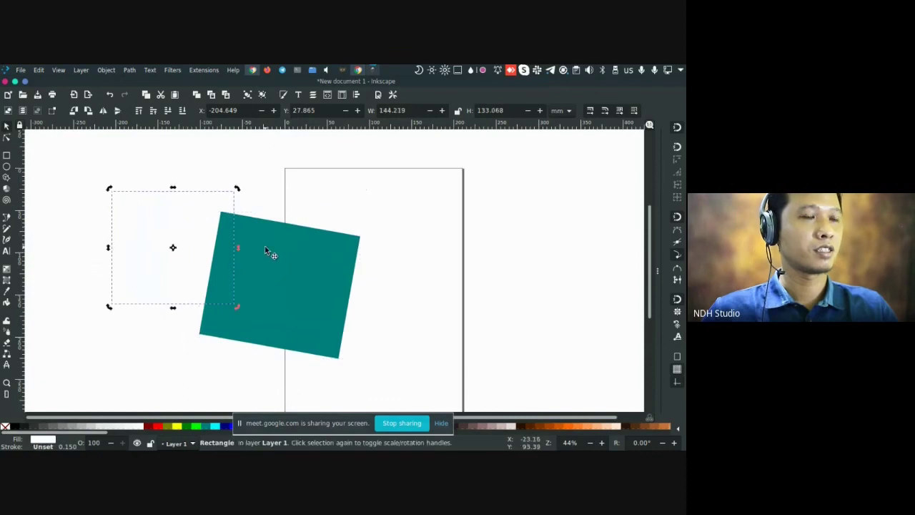
key(Escape)
key(Tab)
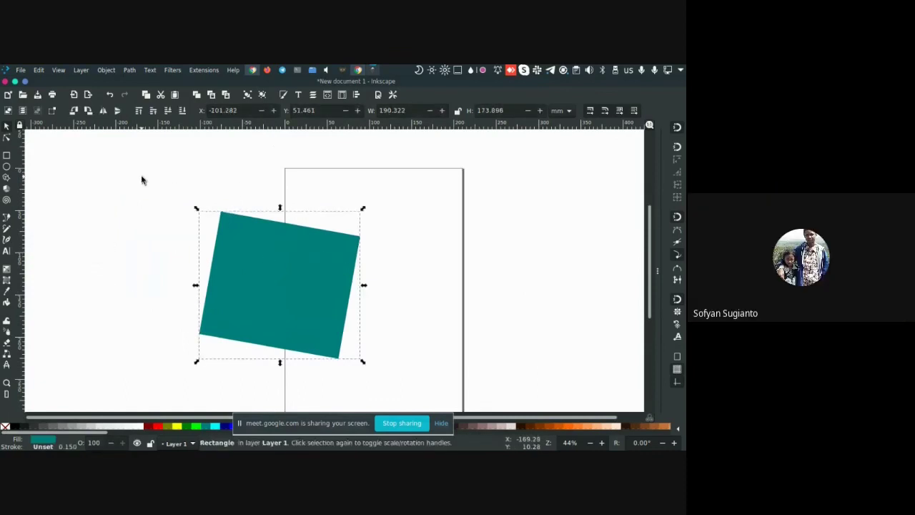
key(shift)
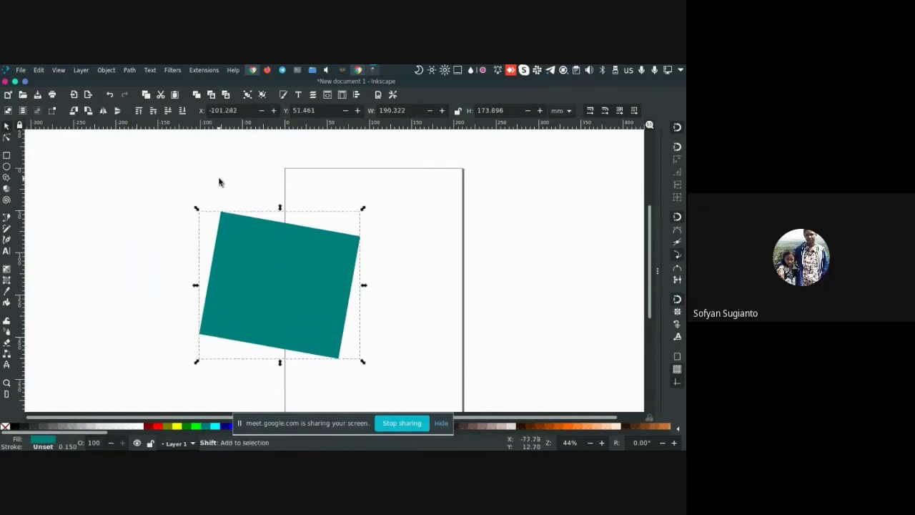
key(shift+question)
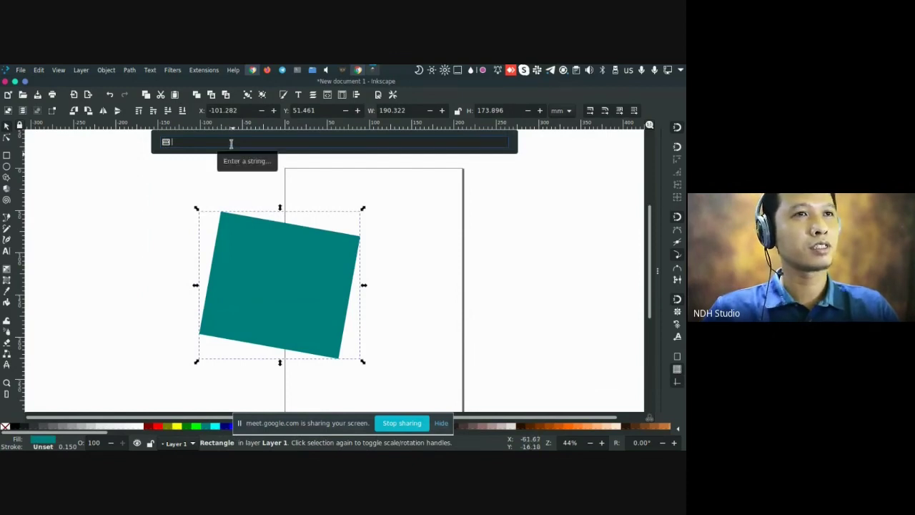
In Object Properties, change the teal rectangle's ID from rect870 to Kotak
right_click(313, 246)
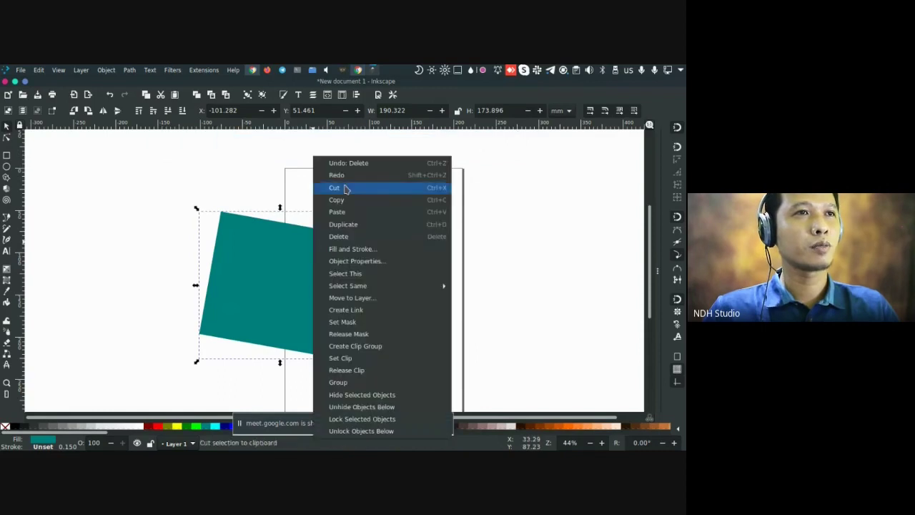
click(348, 259)
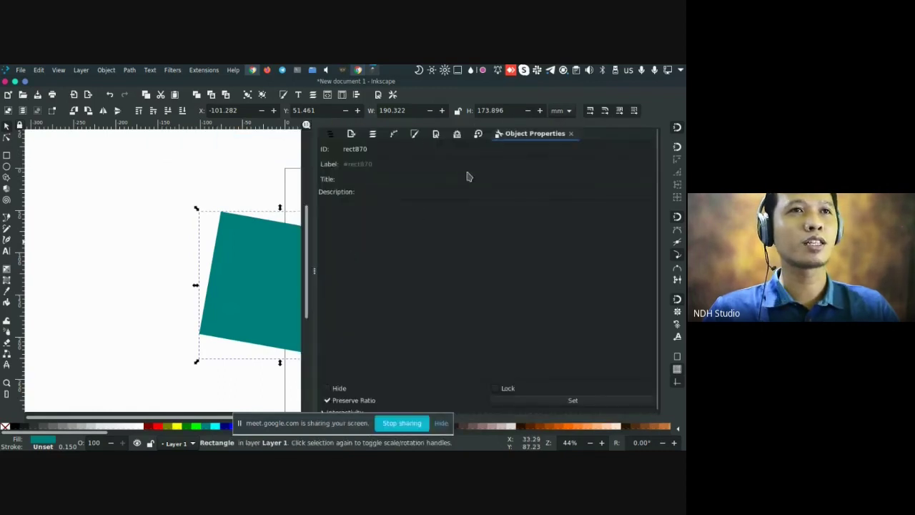
scroll(186, 215, right, 3)
scroll(186, 214, down, 1)
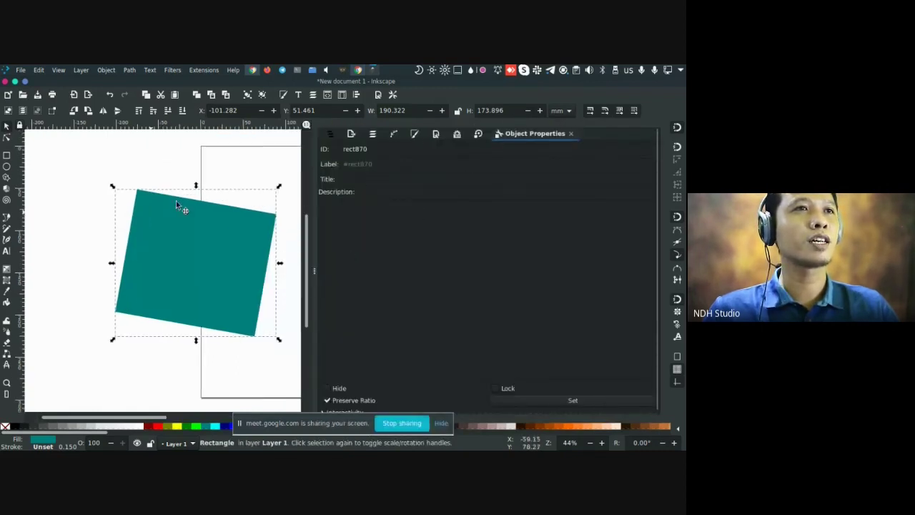
double_click(367, 149)
text(Per)
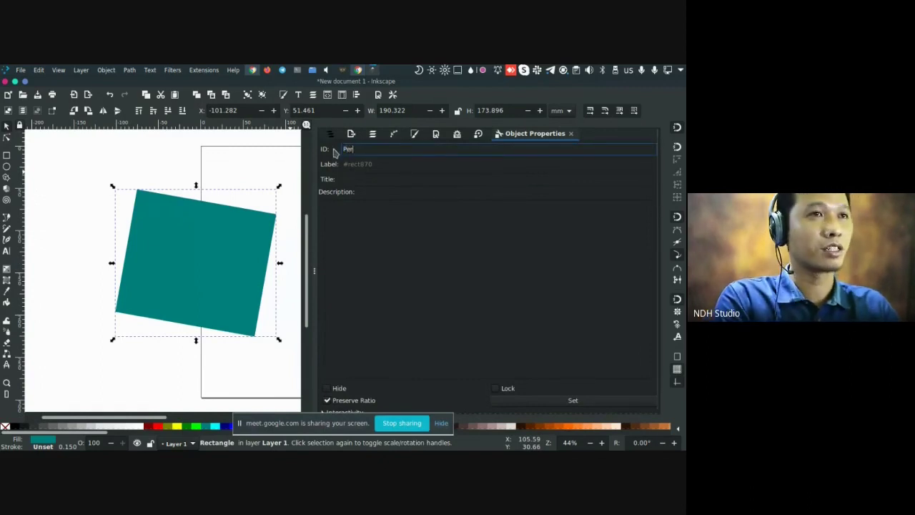
key(BackSpace)
text(Kotak)
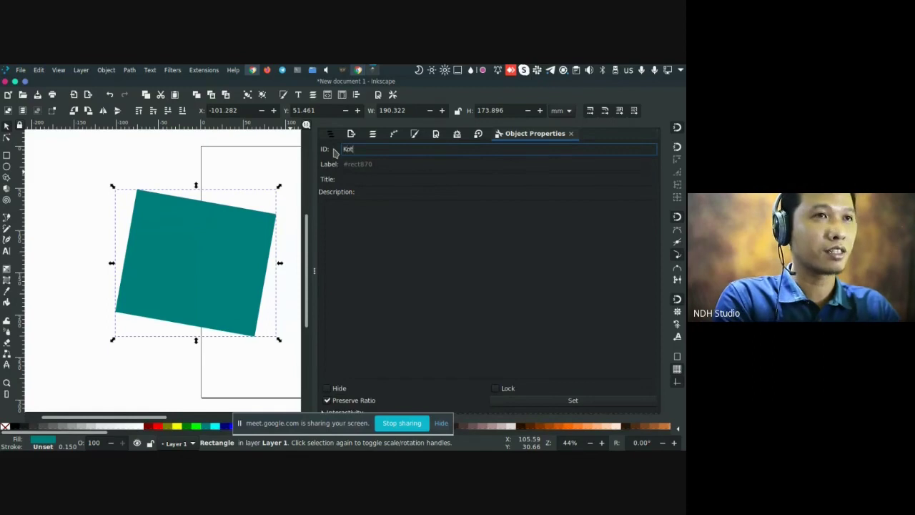
click(547, 400)
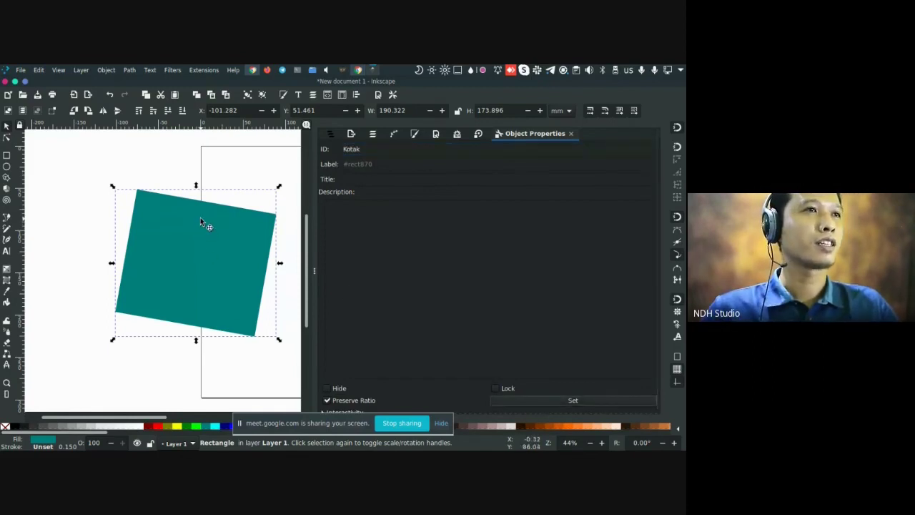
Close the Object Properties panel and pan the canvas to show the Kotak square full-width
key(question)
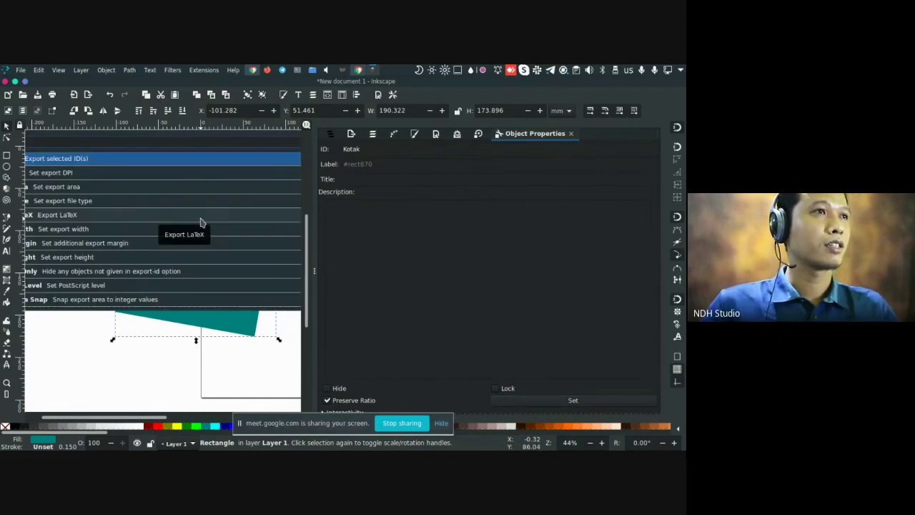
key(Escape)
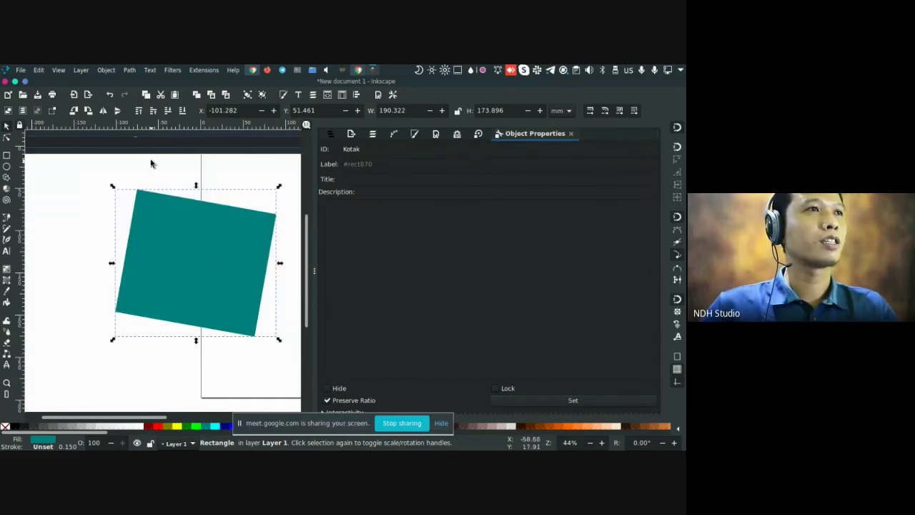
key(F12)
key(question)
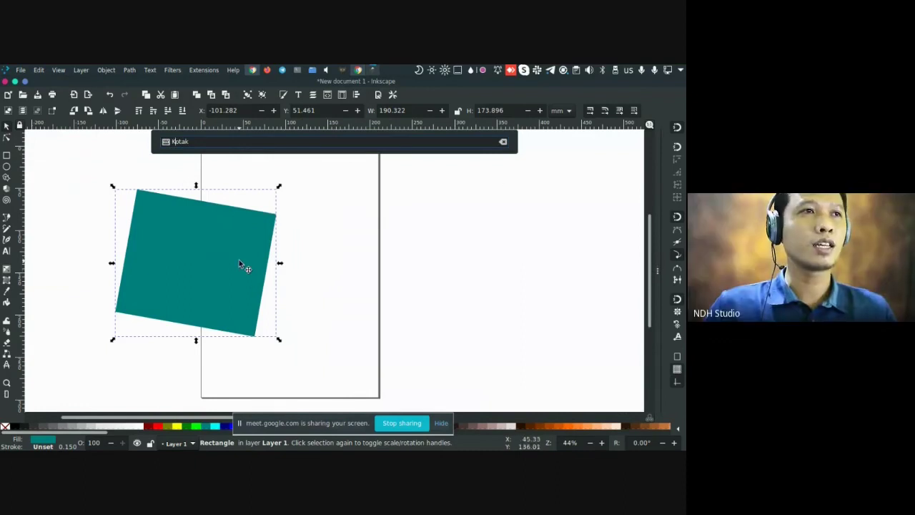
key(F12)
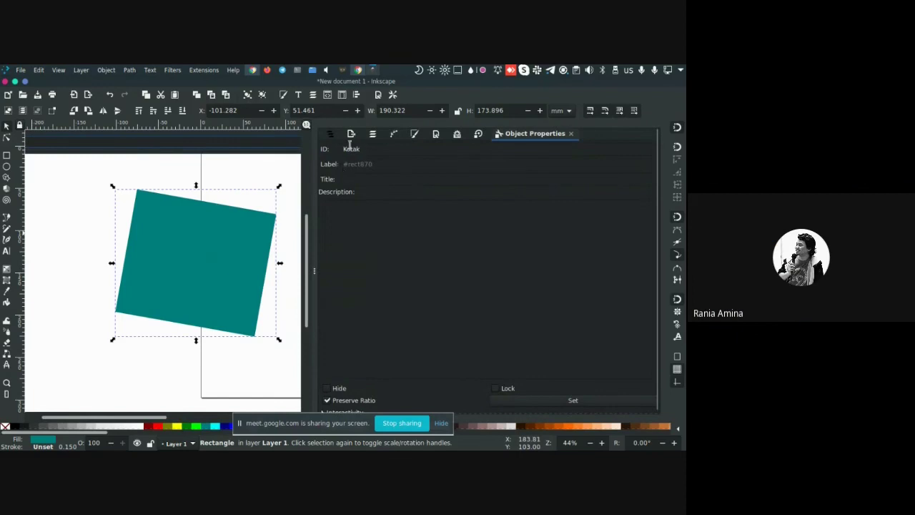
key(F12)
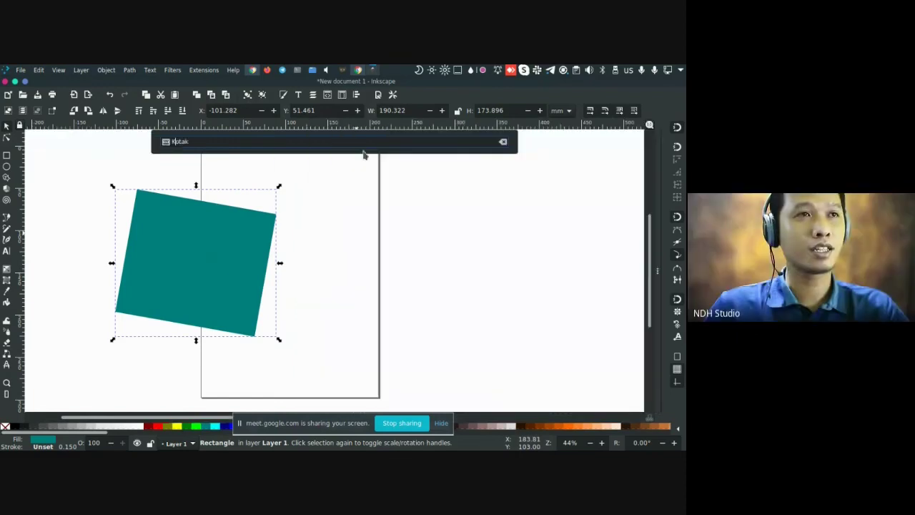
click(214, 142)
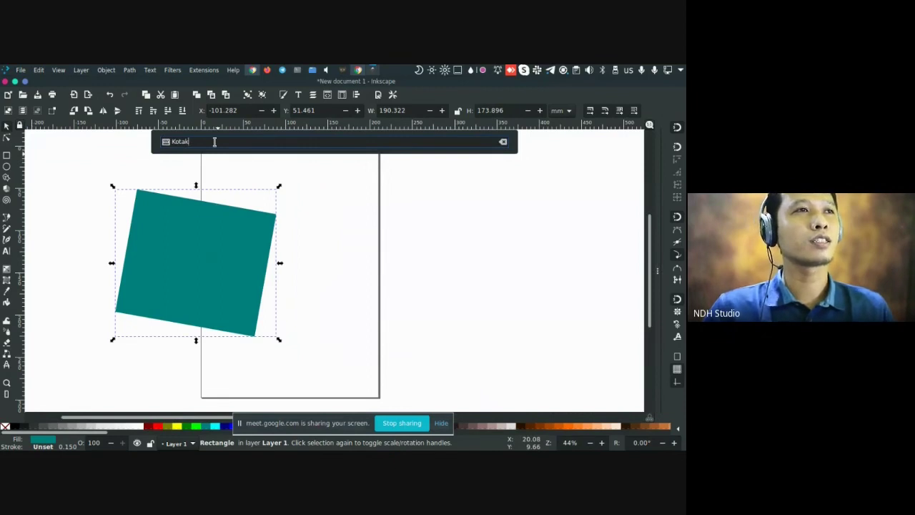
drag(289, 205, 345, 242)
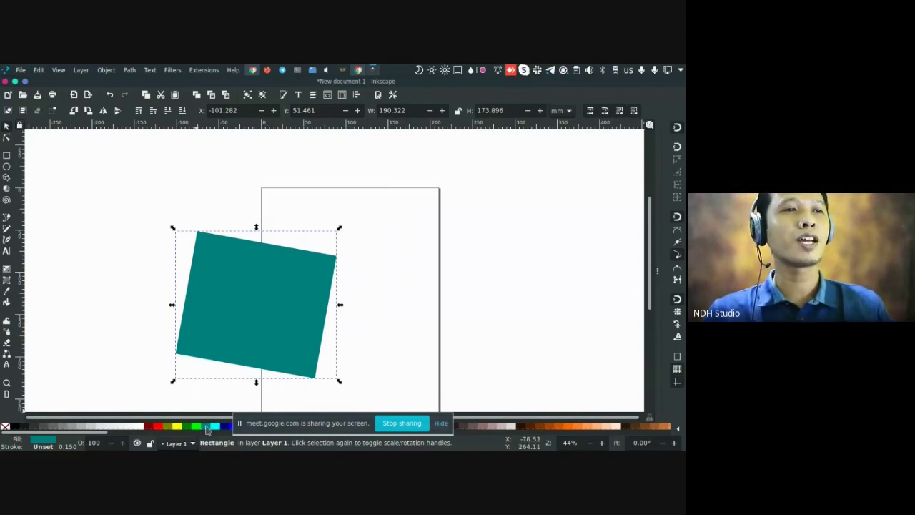
Reselect the teal rectangle with a selection box and open the Command Palette's export commands
key(Escape)
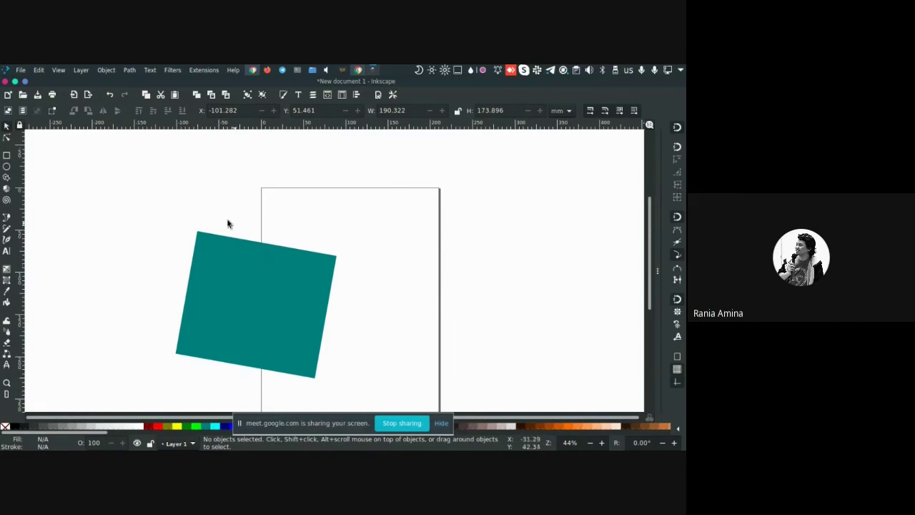
drag(133, 190, 382, 365)
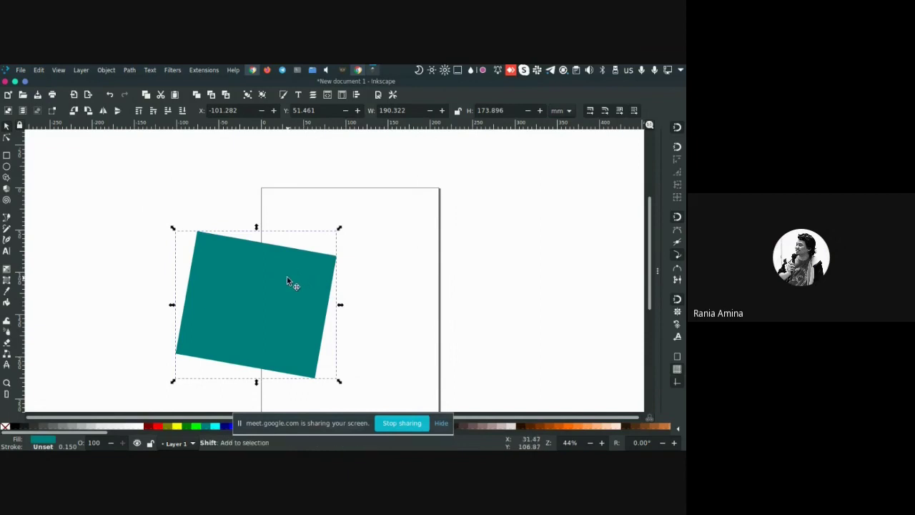
key(question)
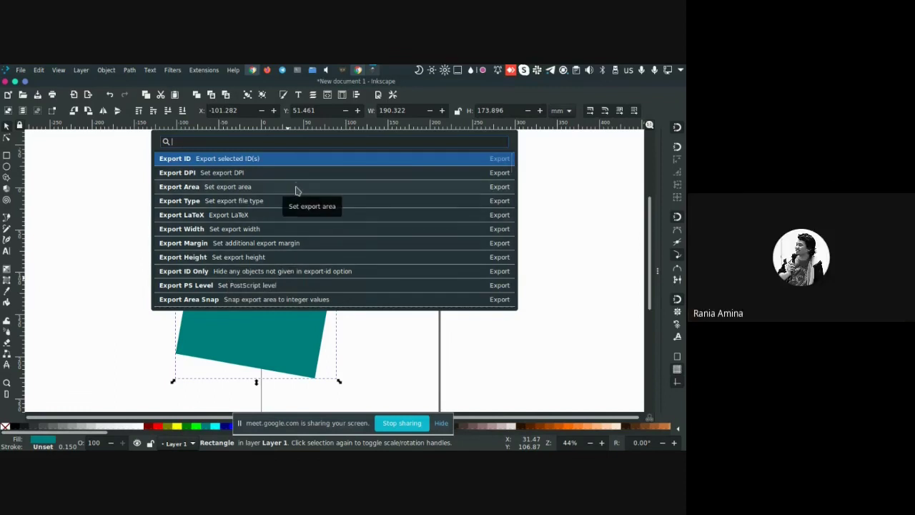
Set the export type to png using the Export Type command
click(211, 205)
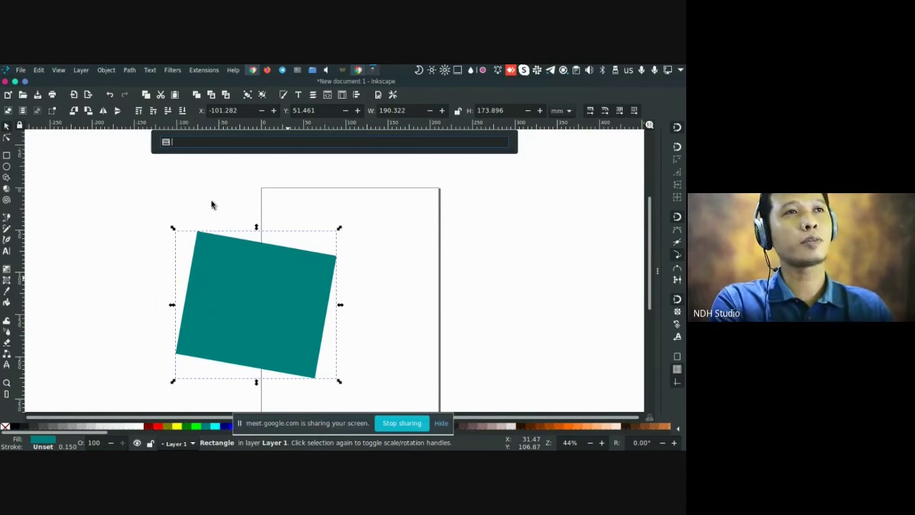
text(p)
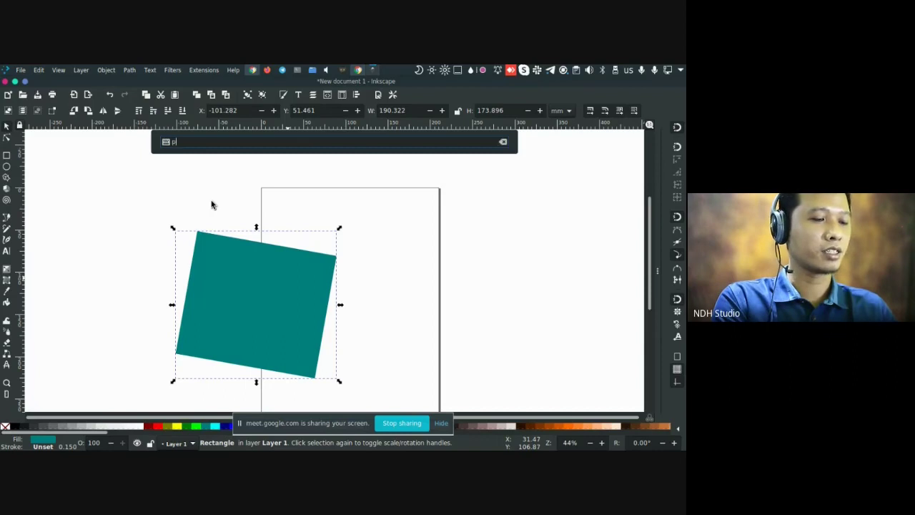
text(ng)
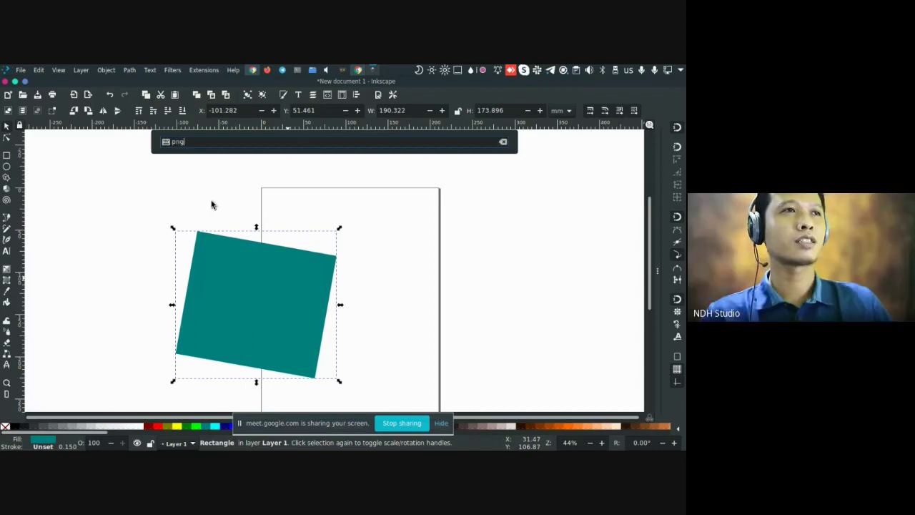
key(Escape)
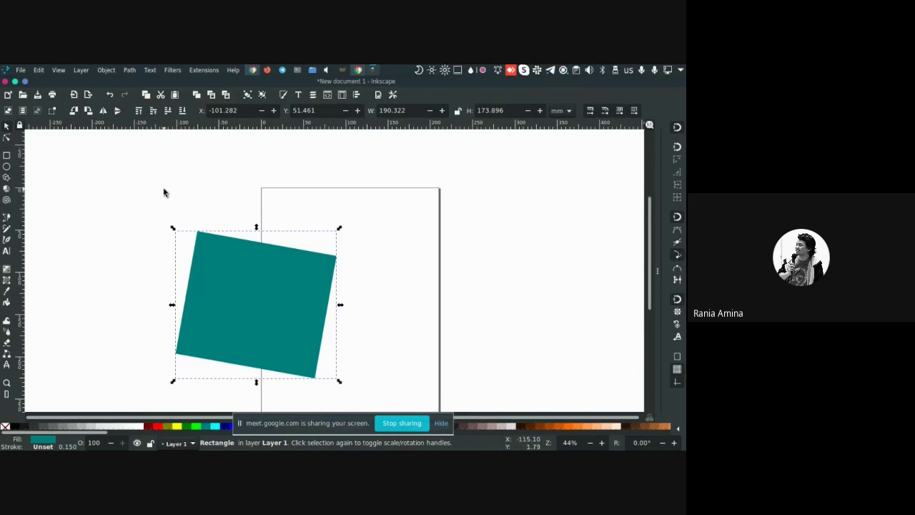
Reopen the Command Palette and choose the Export File Name command
key(question)
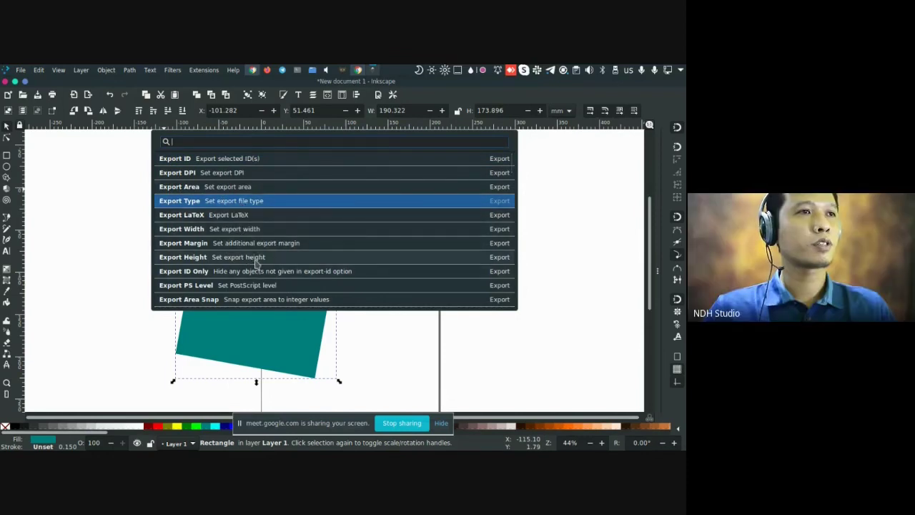
scroll(512, 178, down, 5)
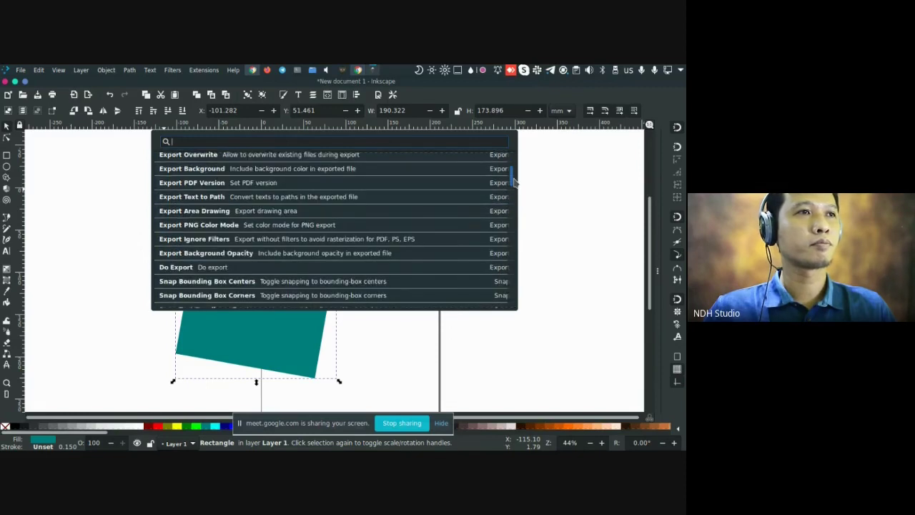
scroll(513, 180, up, 1)
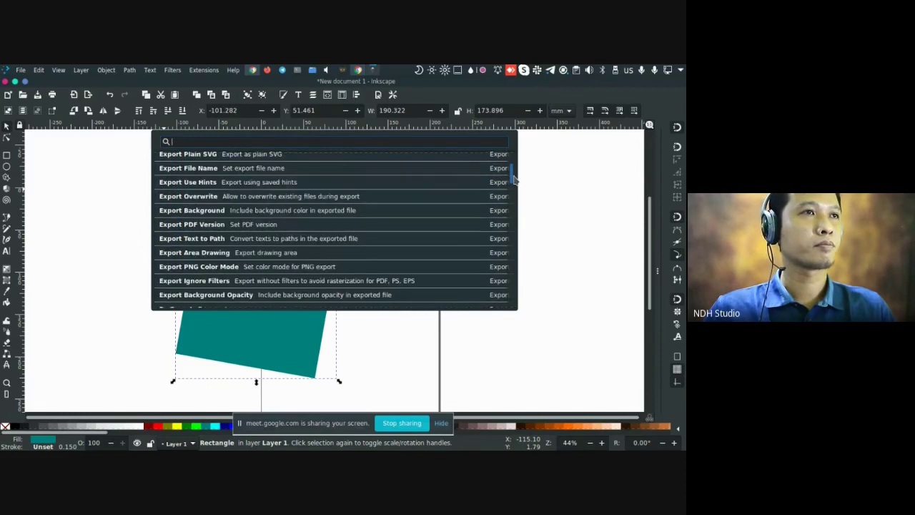
click(256, 170)
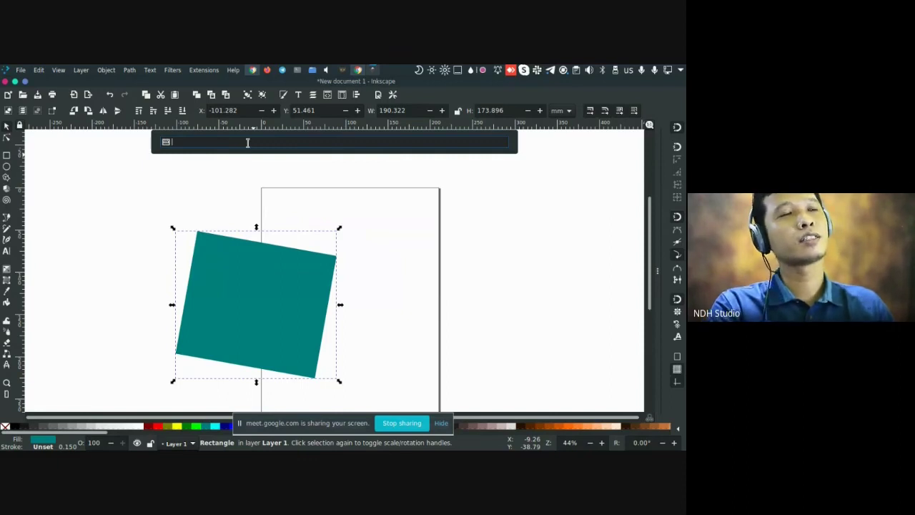
Enter Kotak as the export file name
text(F)
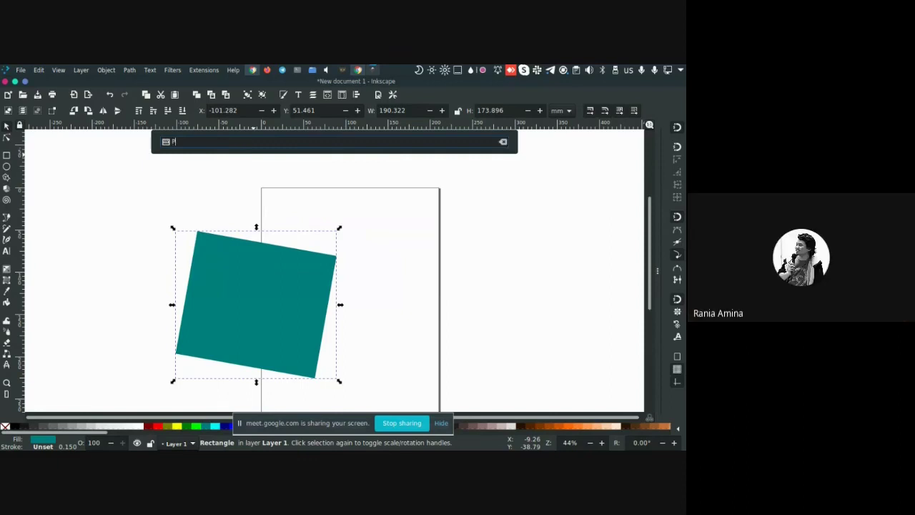
key(BackSpace)
text(Kotak)
key(Escape)
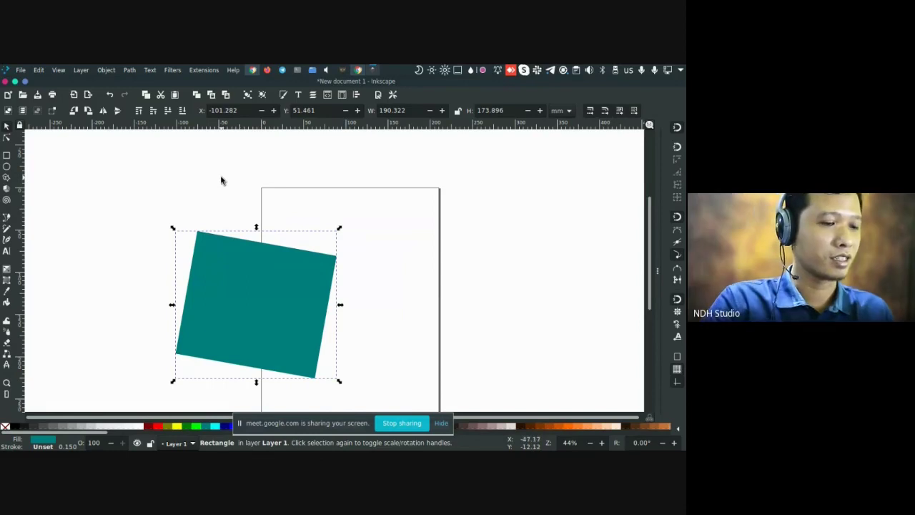
Run Do Export to save Kotak.png, show the PNG export panel, then switch to Dolphin
key(question)
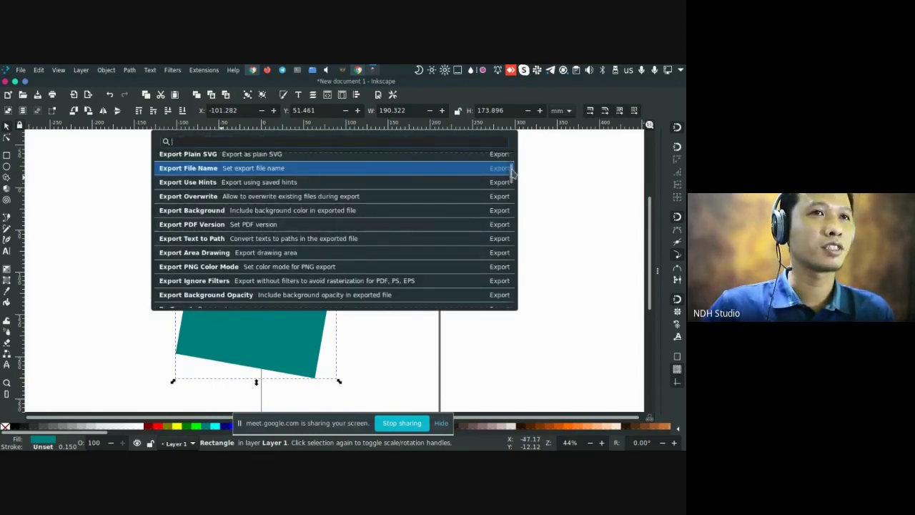
mouse_move(513, 172)
mouse_down()
mouse_move(513, 186)
mouse_move(516, 160)
mouse_move(517, 180)
mouse_up()
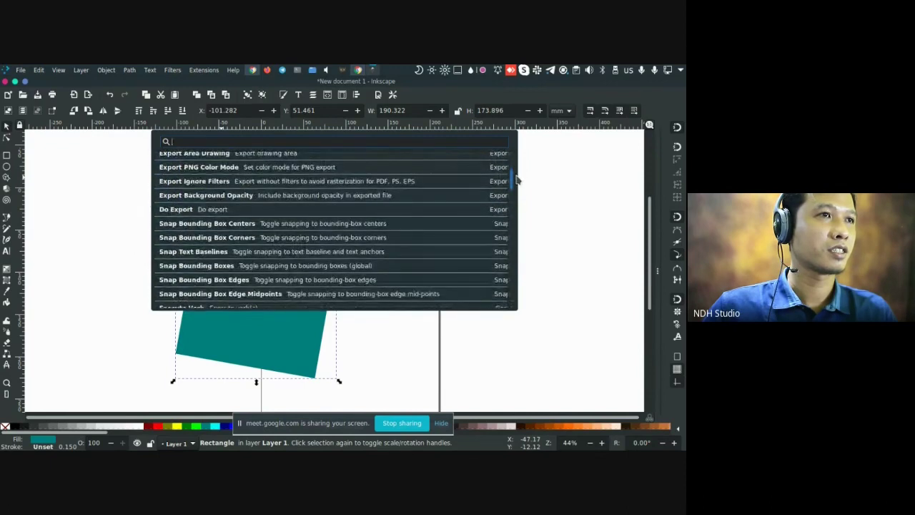
click(183, 214)
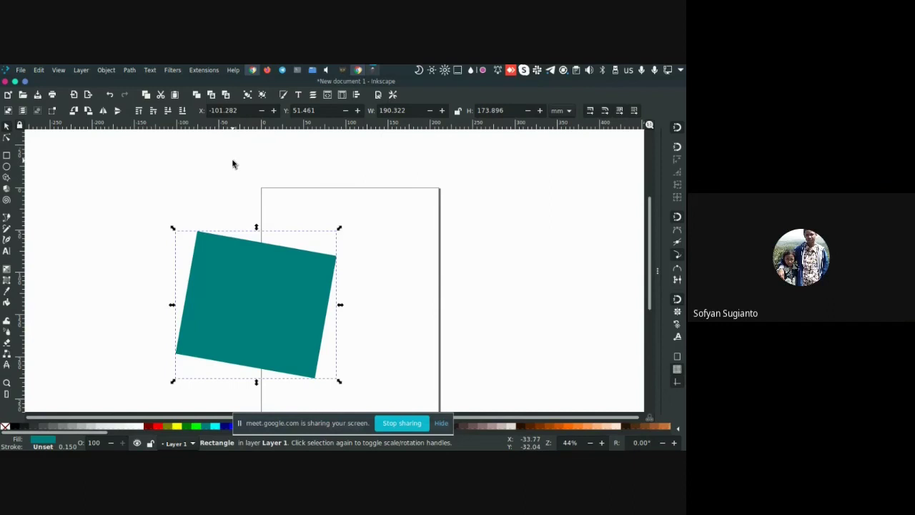
key(ctrl+shift+e)
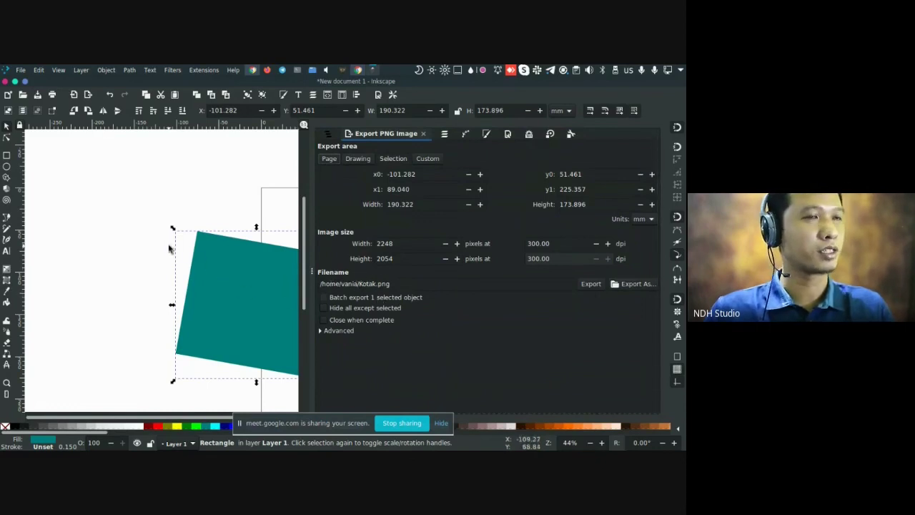
key(super+e)
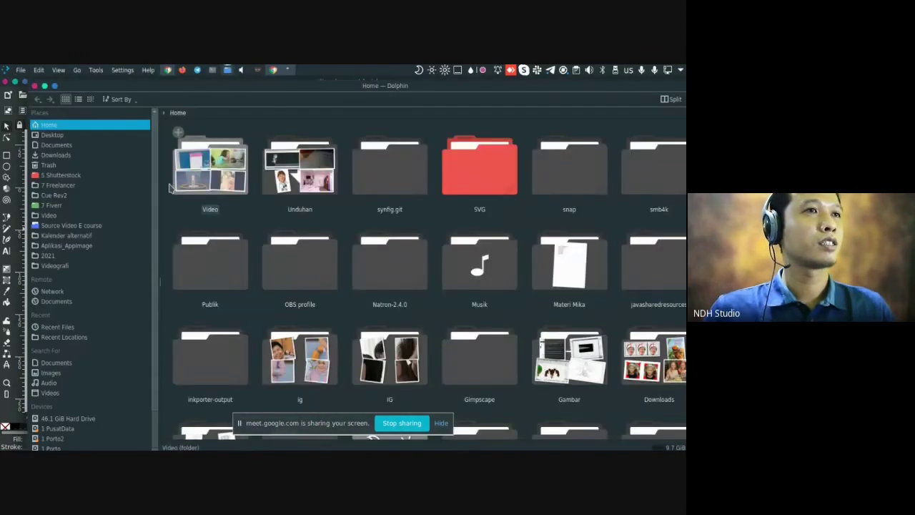
Search Dolphin for 'kotak', select the teal Kotak.png result, and return to Inkscape
scroll(337, 260, down, 4)
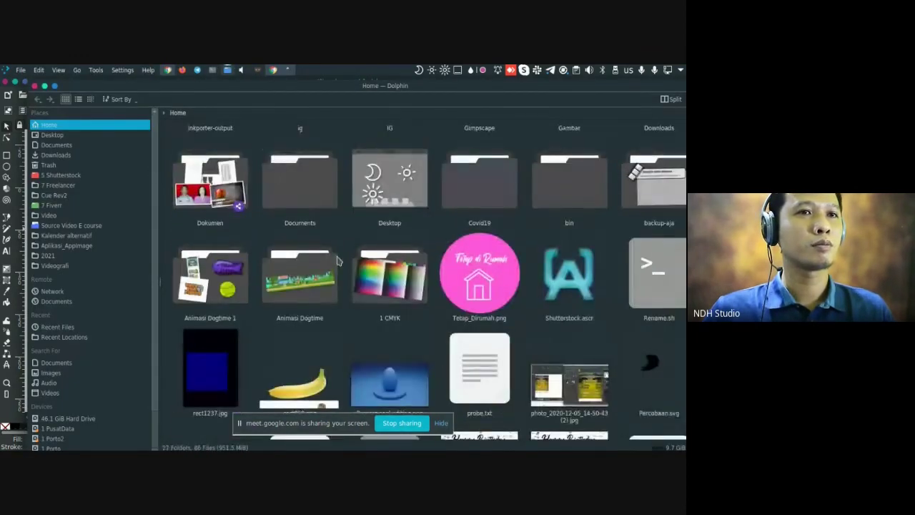
key(alt+Tab)
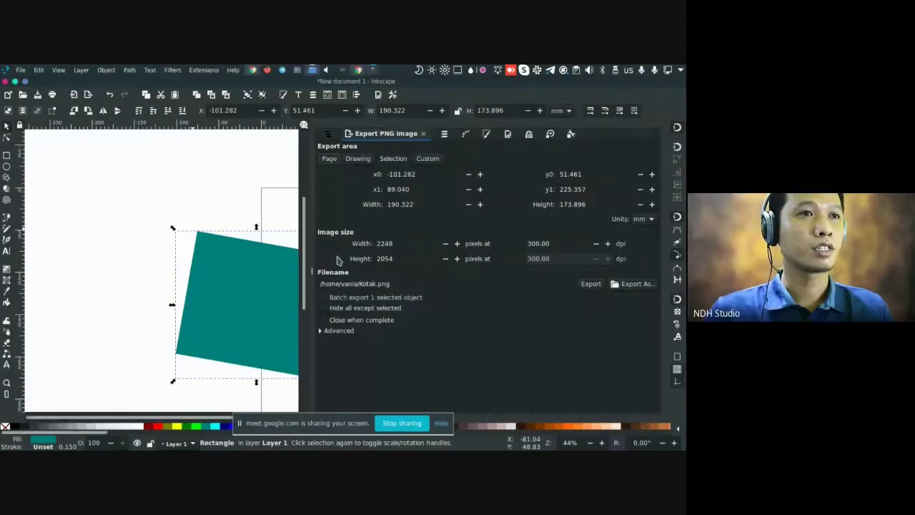
key(alt+Tab)
scroll(338, 260, down, 3)
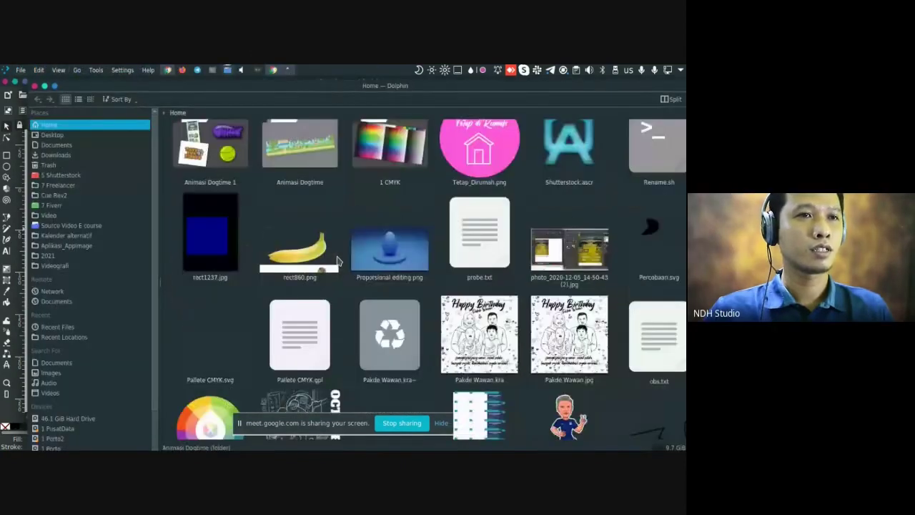
key(ctrl+f)
text(kotak)
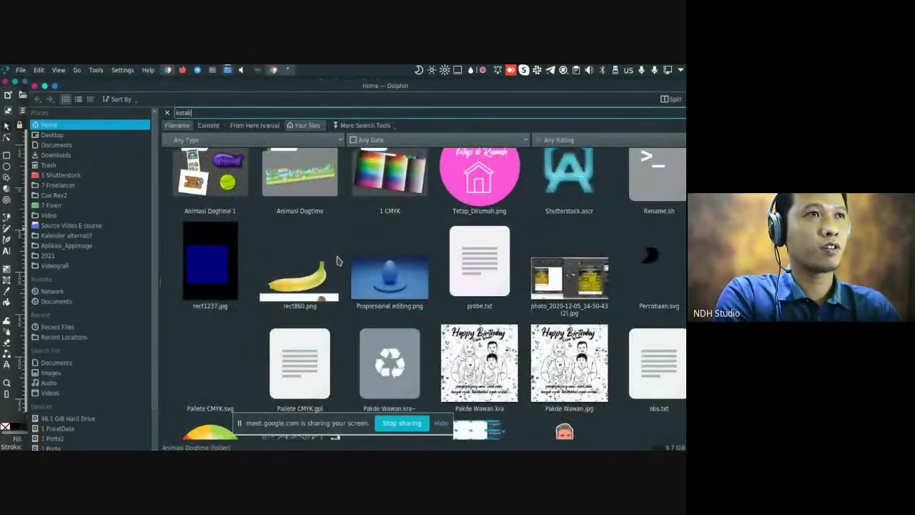
key(Return)
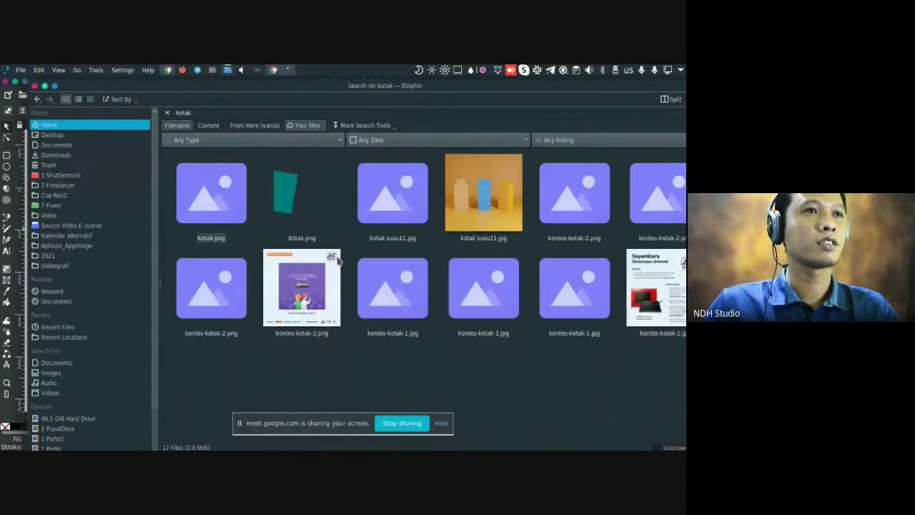
click(293, 207)
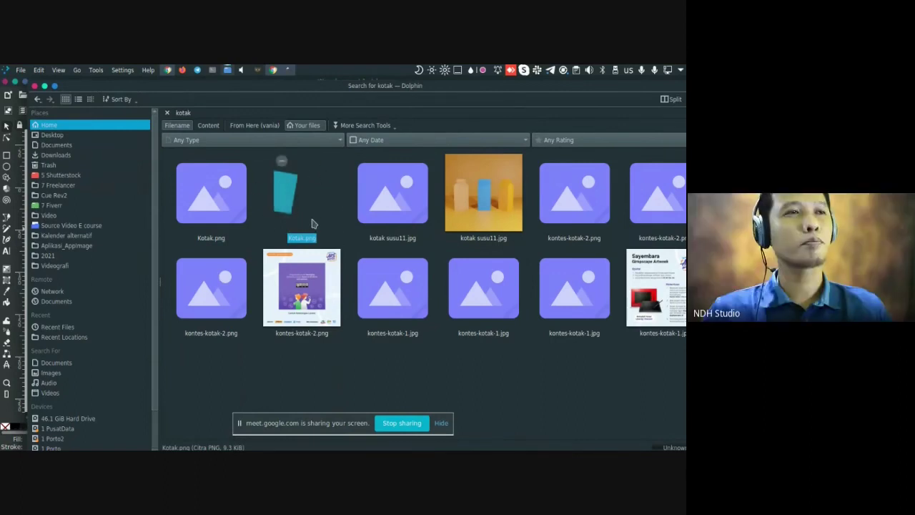
key(alt+Tab)
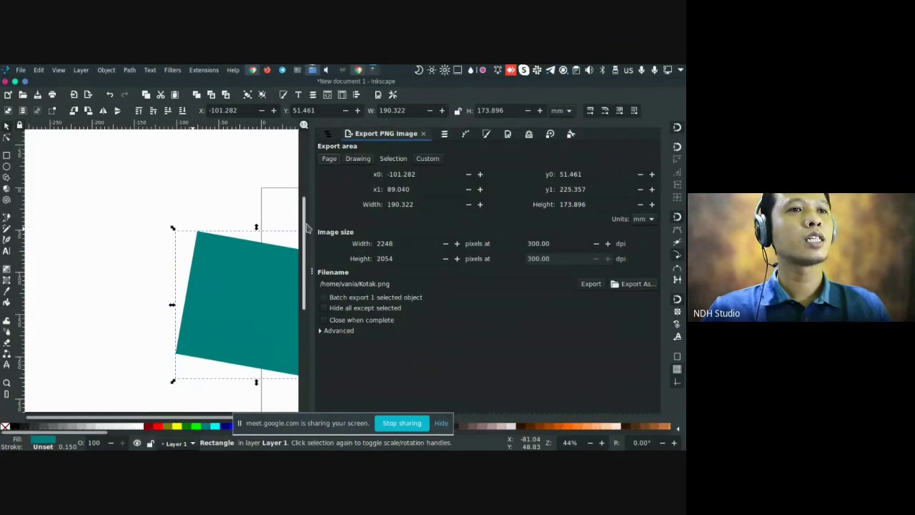
drag(260, 171, 210, 168)
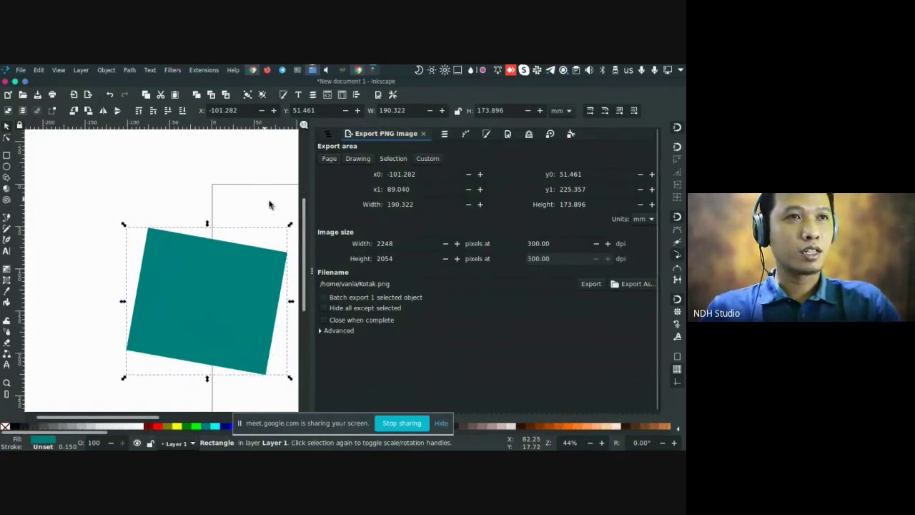
key(F12)
scroll(335, 232, left, 3)
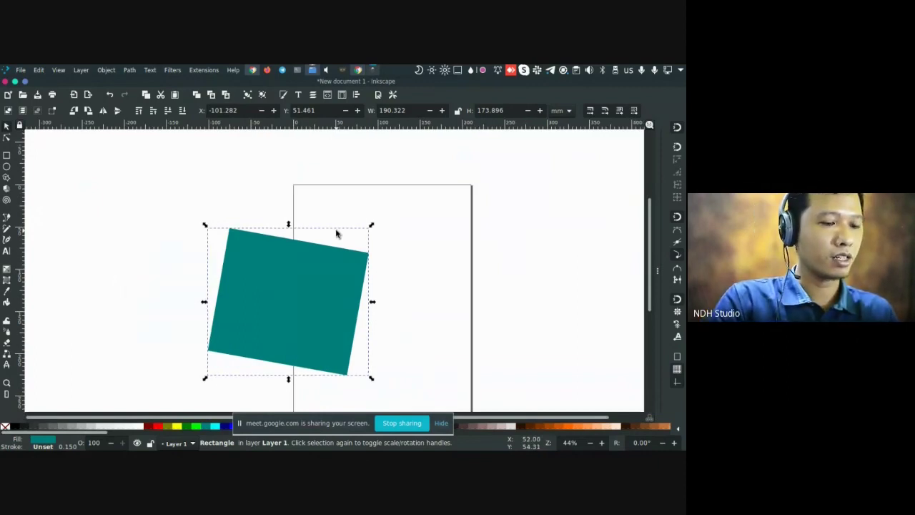
key(super)
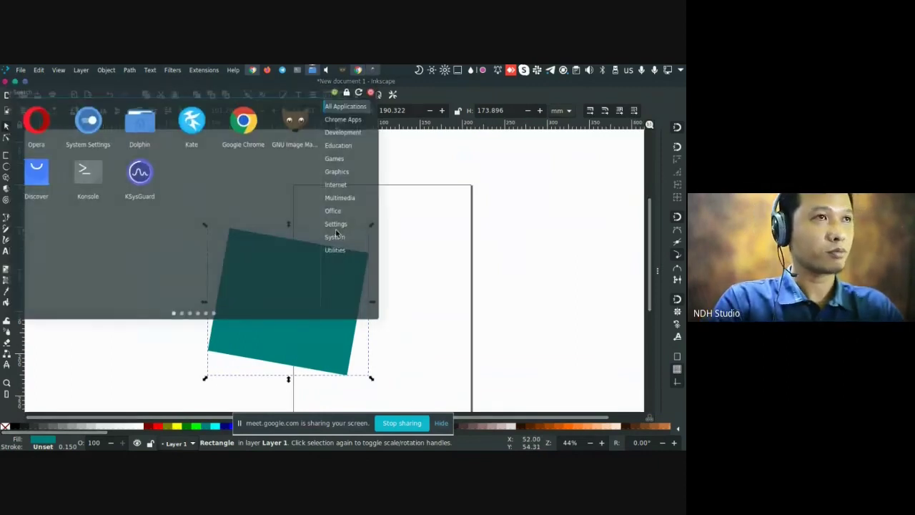
key(Escape)
key(question)
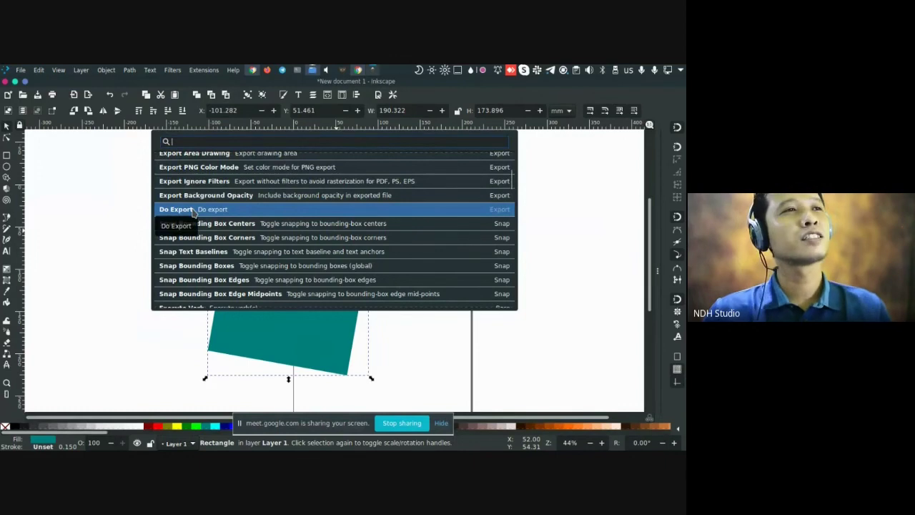
scroll(224, 174, up, 1)
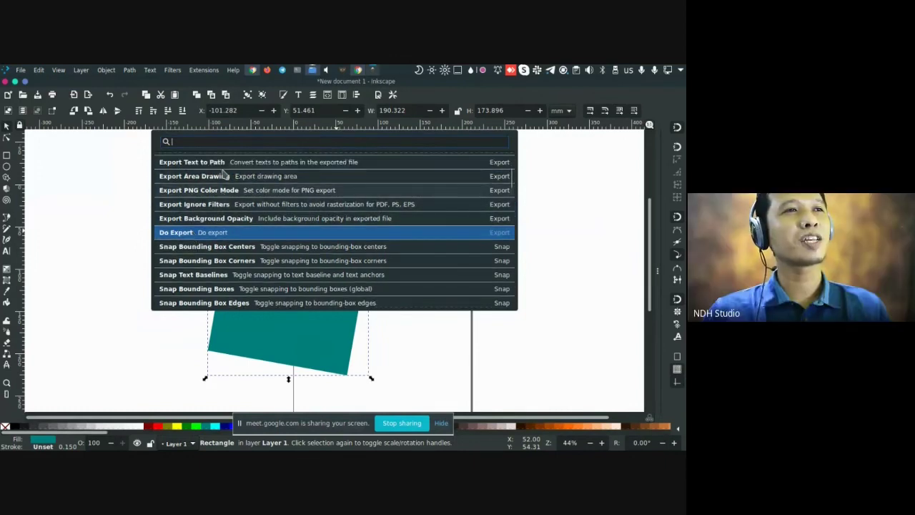
scroll(224, 174, up, 1)
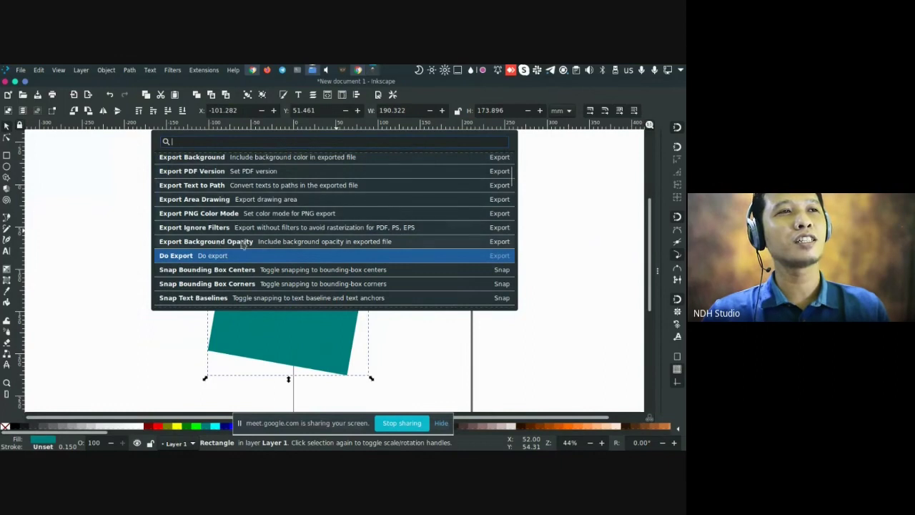
scroll(348, 223, up, 1)
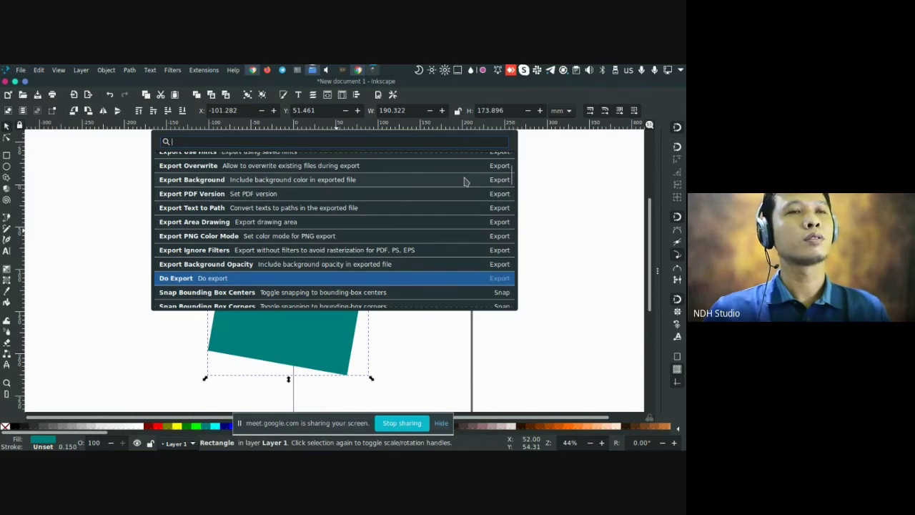
scroll(439, 202, up, 1)
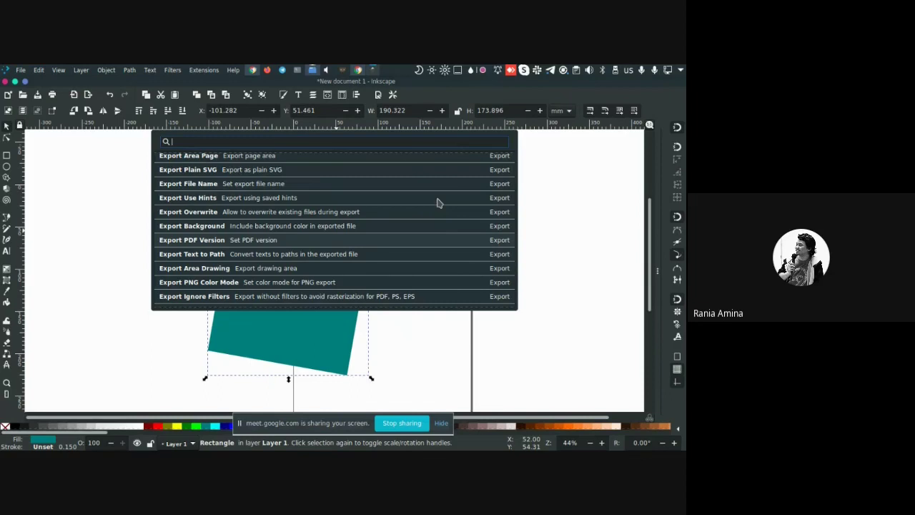
scroll(276, 184, up, 5)
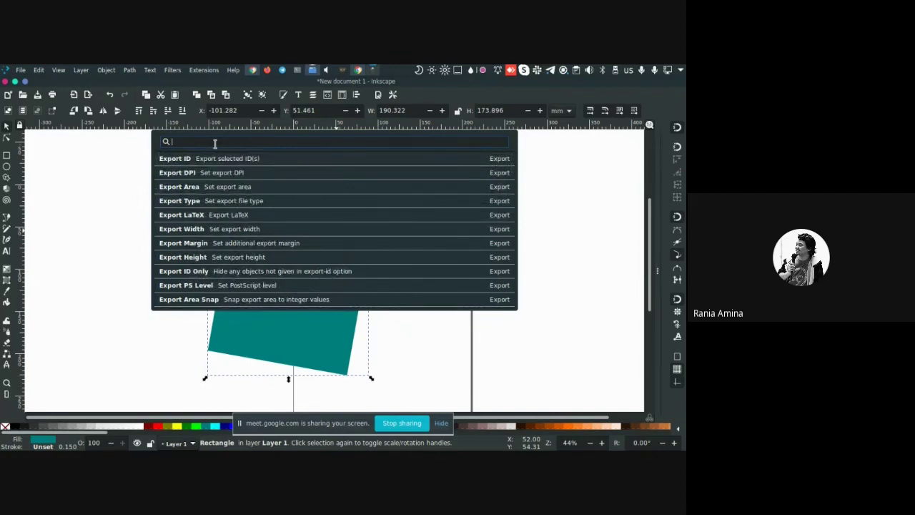
text(move)
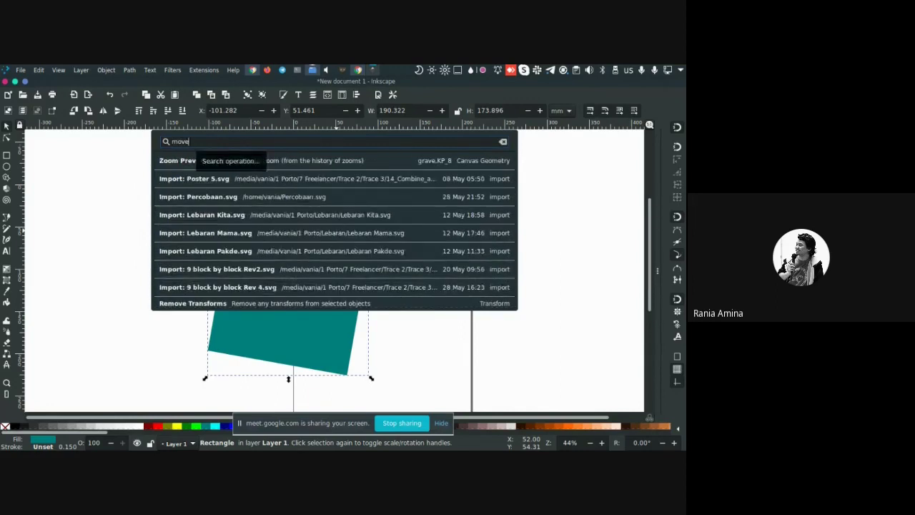
key(BackSpace)
key(BackSpace)
key(BackSpace)
key(BackSpace)
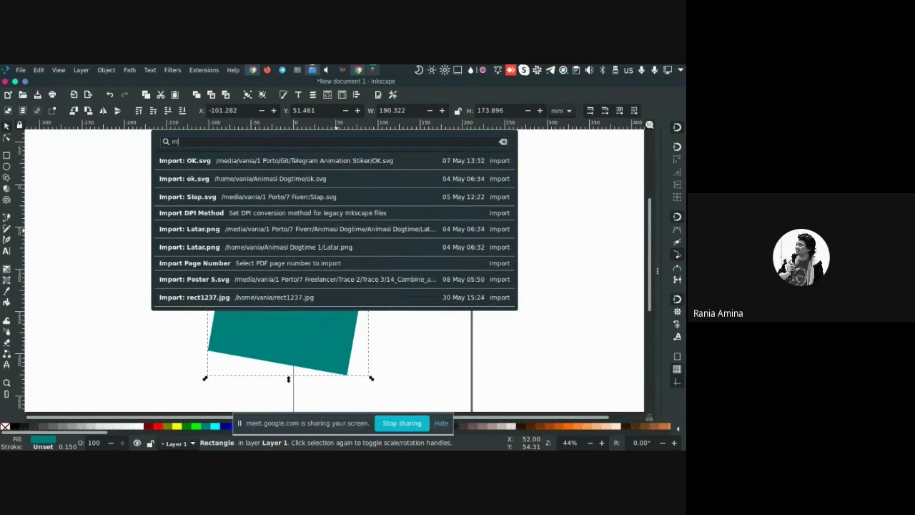
key(Escape)
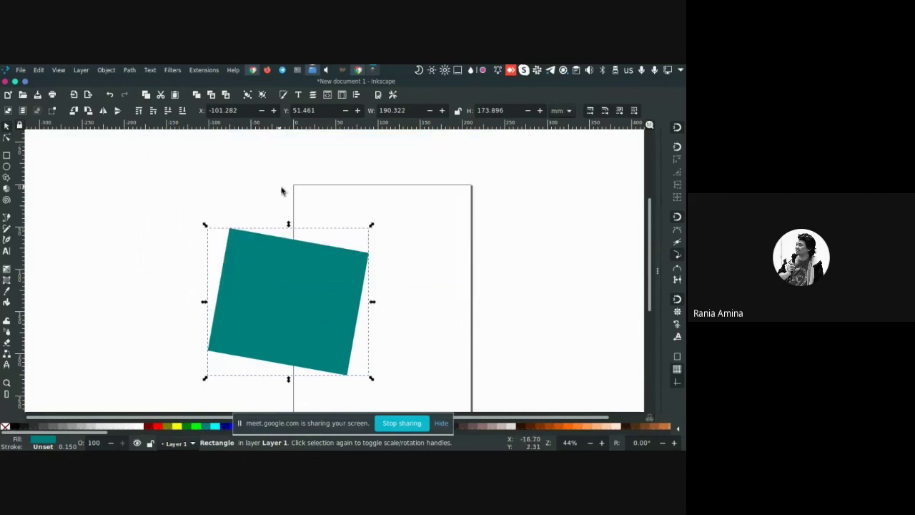
Replace the tilted square with a teal square plus overlapping lime and dark green squares
scroll(357, 213, down, 1)
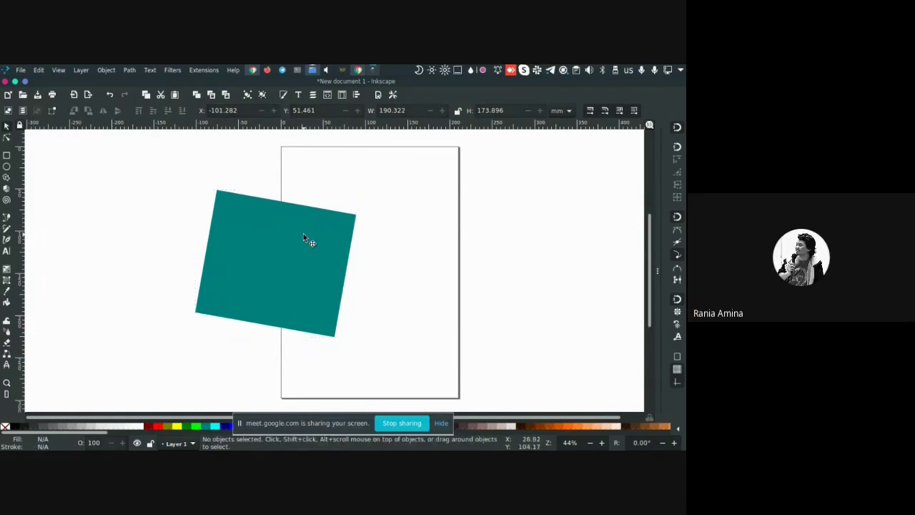
key(Delete)
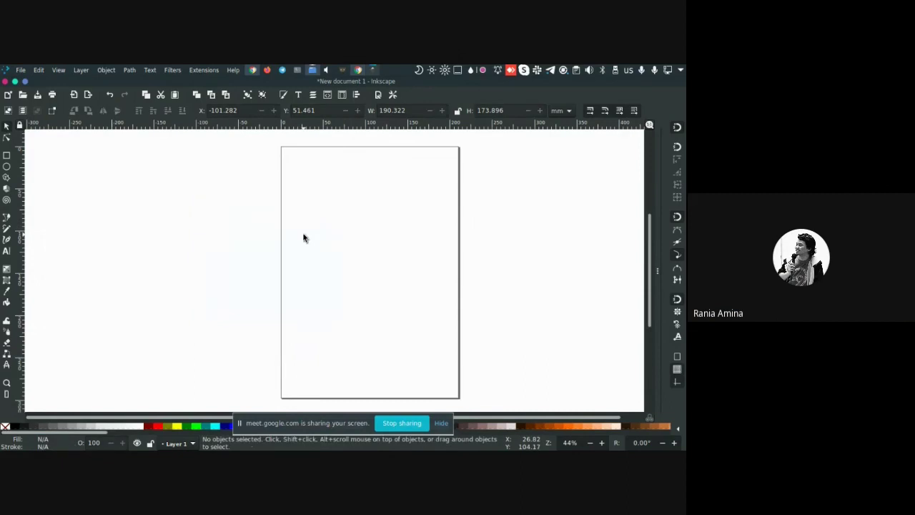
drag(358, 270, 298, 262)
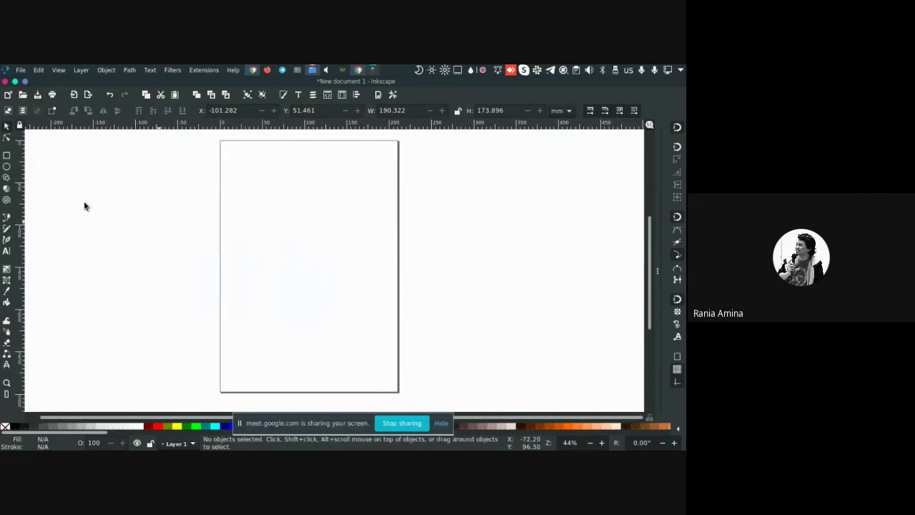
click(7, 156)
drag(240, 169, 313, 239)
drag(333, 209, 396, 272)
click(197, 427)
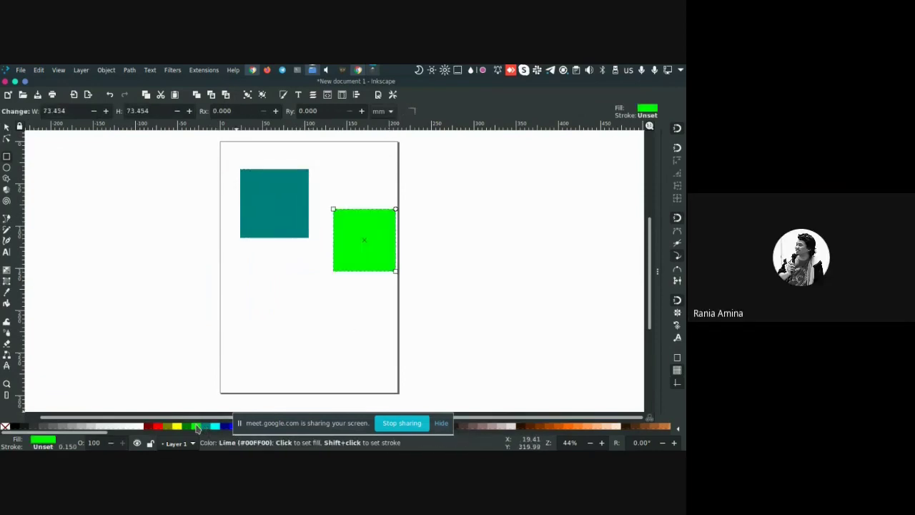
key(s)
drag(359, 256, 353, 283)
key(ctrl+d)
click(188, 427)
Draw a circle, move it left of the page, and fill it yellow
key(e)
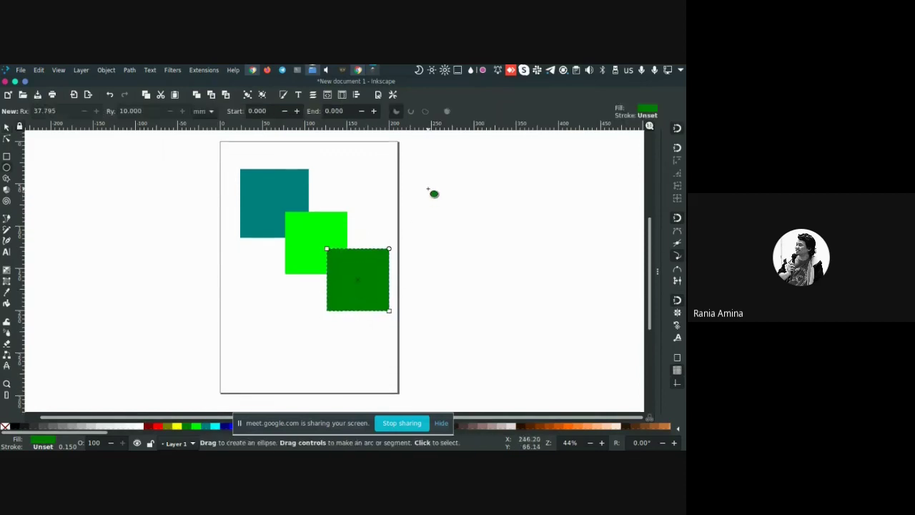
drag(429, 190, 484, 236)
key(s)
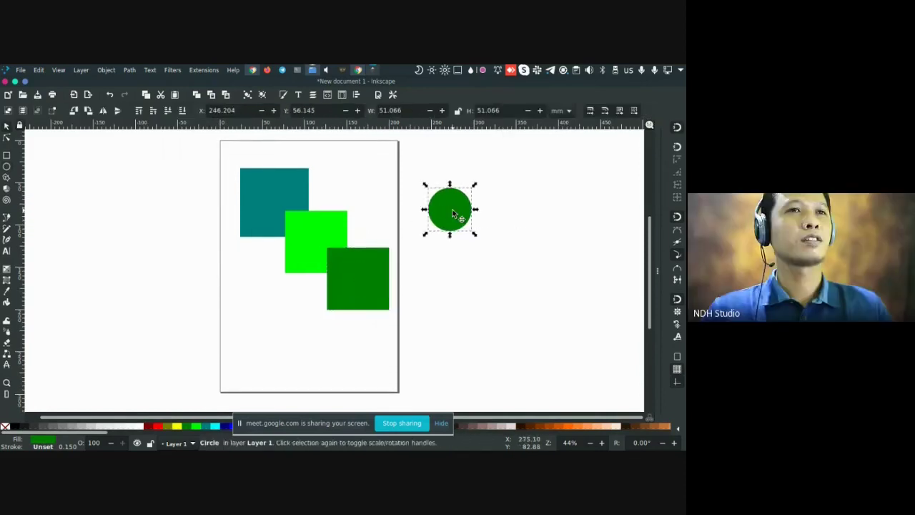
drag(458, 206, 431, 187)
click(179, 429)
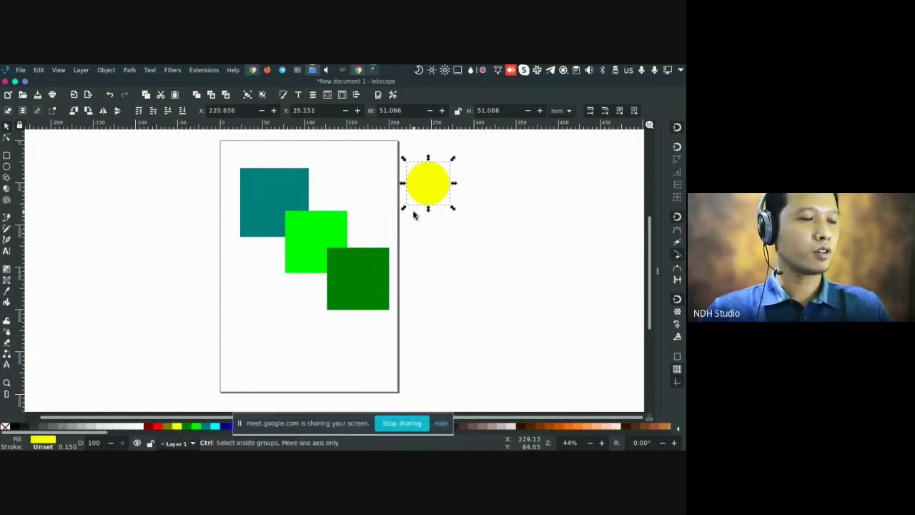
Paste a yellow circle copy near the page top, deleting the extra one over the teal square
click(415, 261)
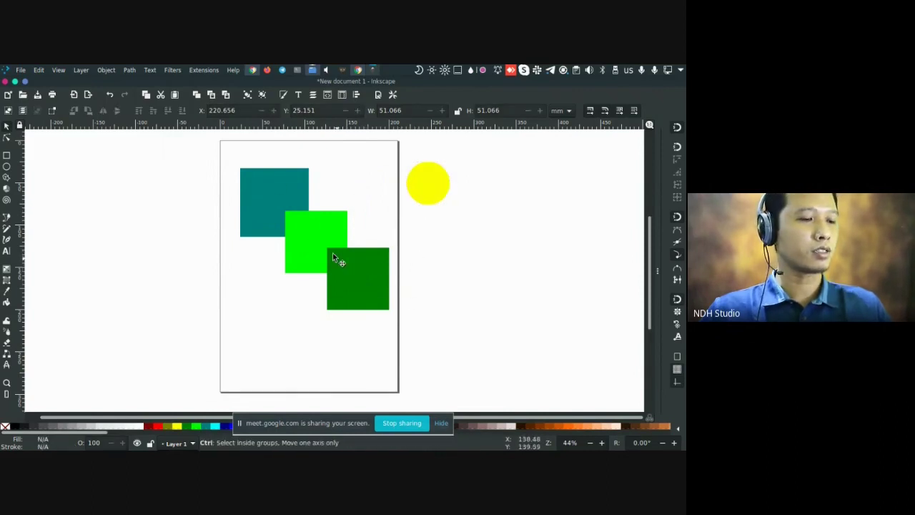
key(ctrl+v)
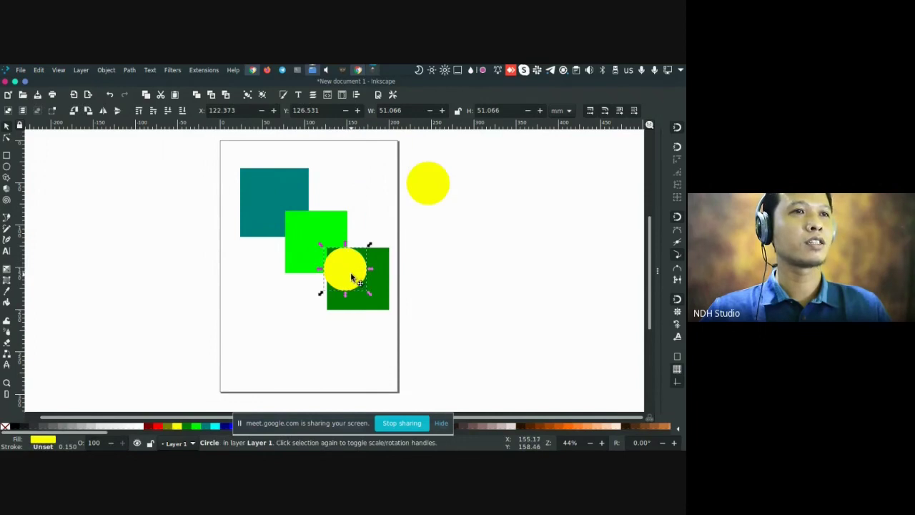
drag(361, 277, 382, 192)
click(282, 190)
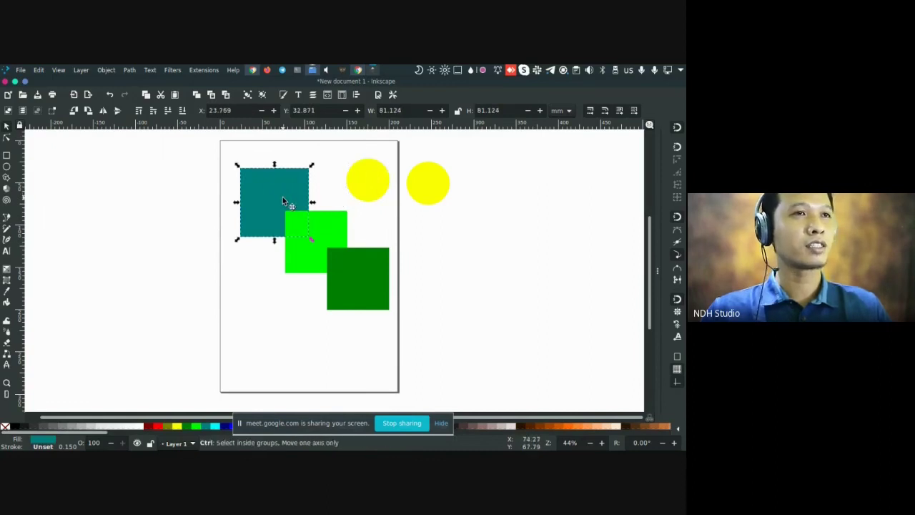
key(ctrl+v)
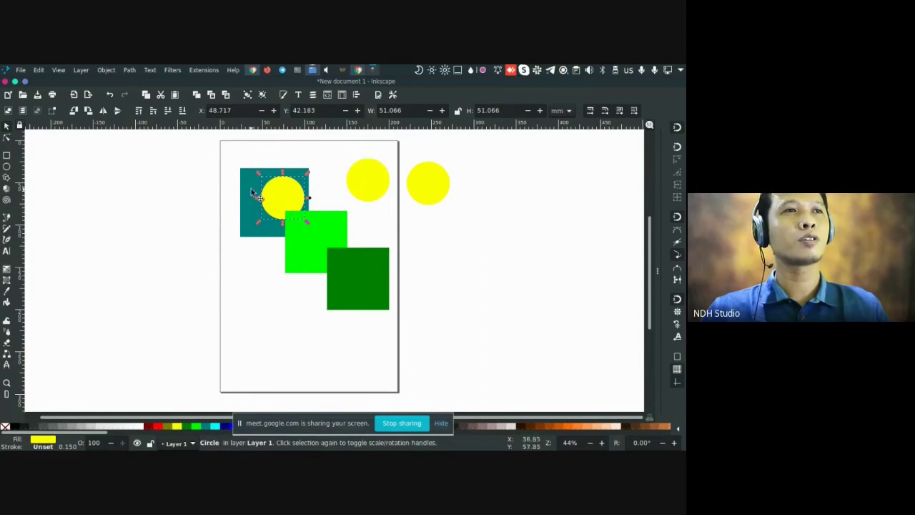
drag(285, 200, 287, 207)
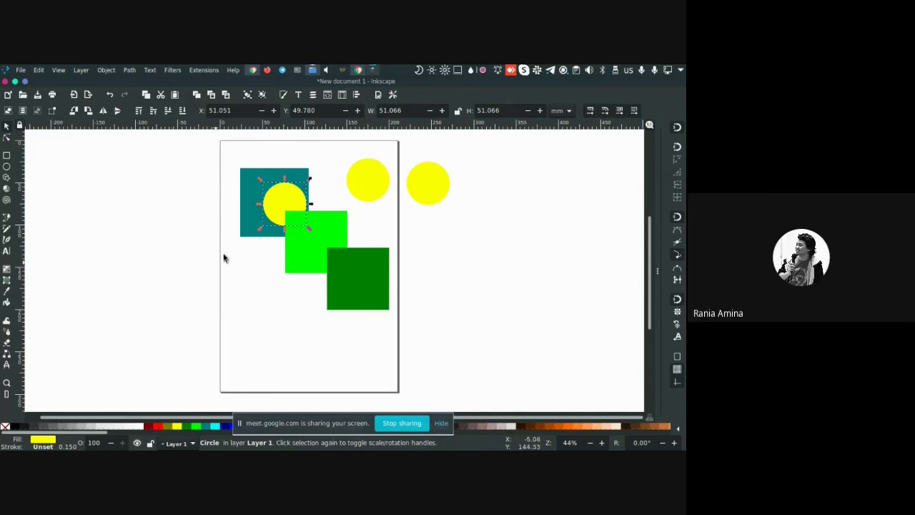
key(Delete)
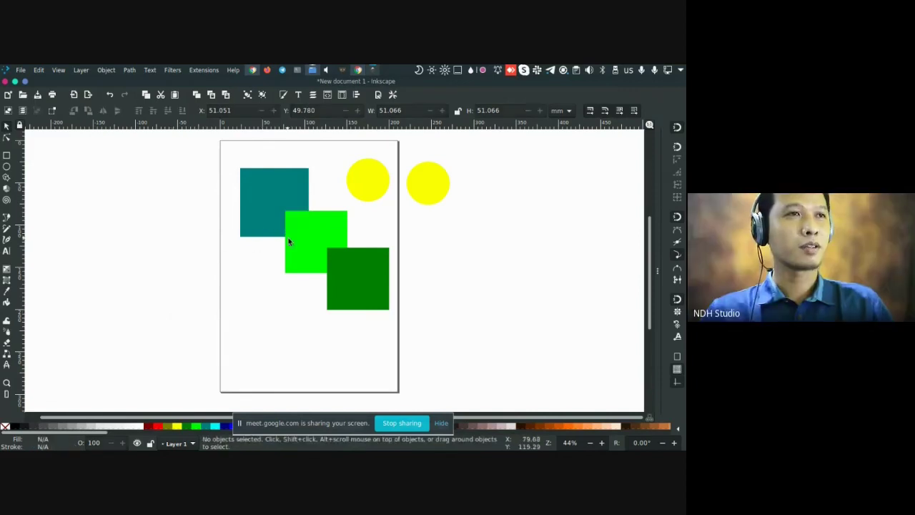
Fill the dark green square red and paste a yellow circle onto the lime square
click(352, 261)
click(157, 427)
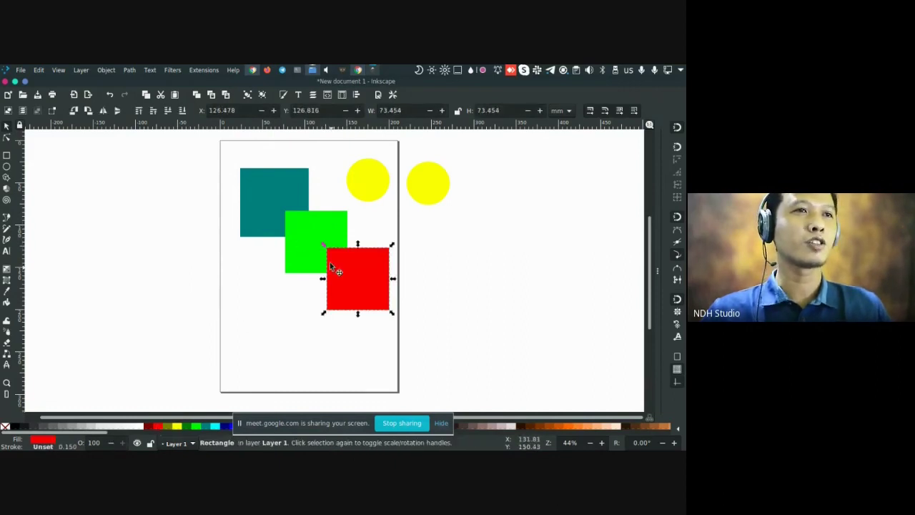
click(333, 239)
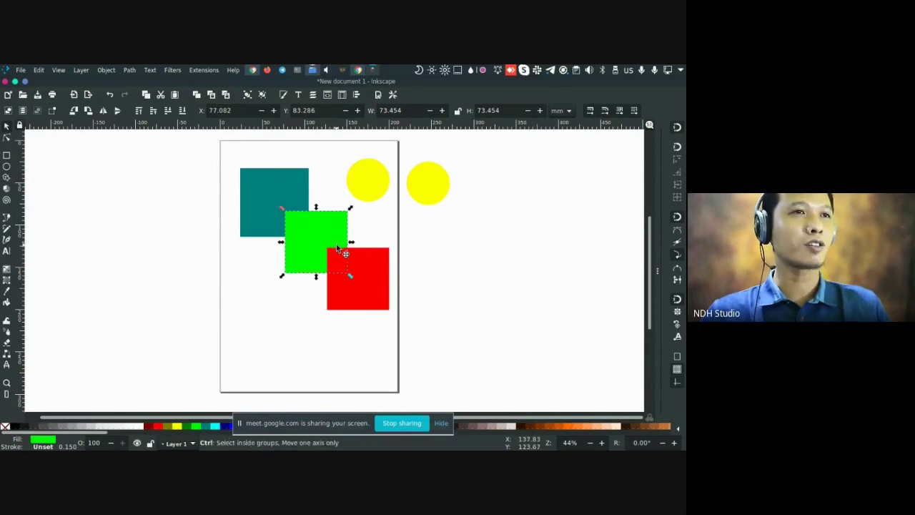
key(ctrl+v)
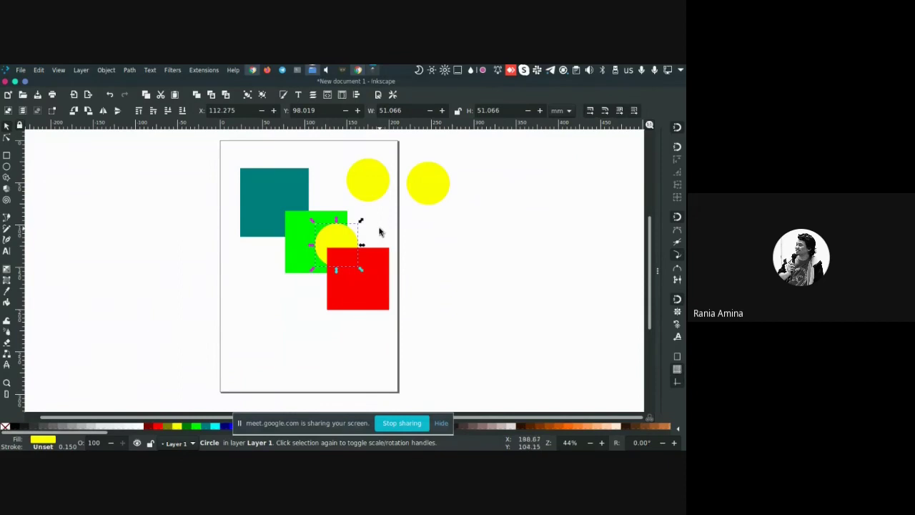
scroll(381, 234, up, 1)
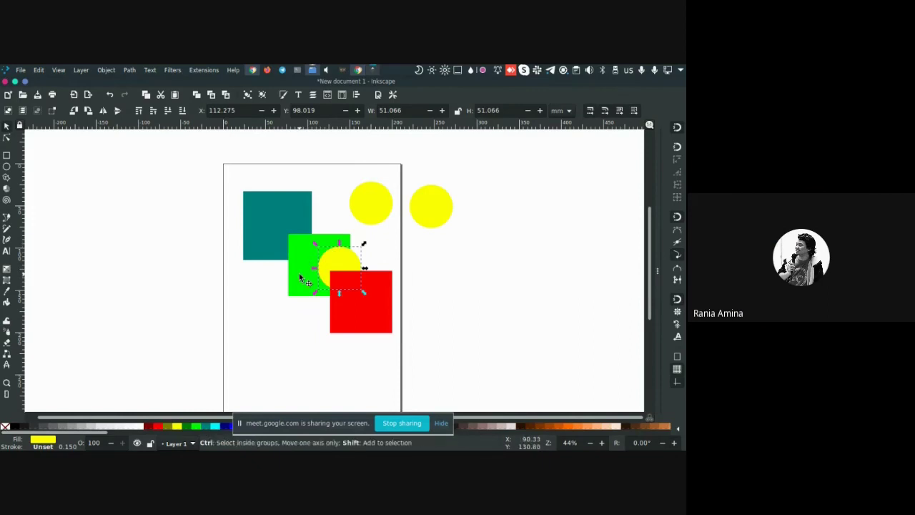
Turn off 'Paste above selection instead of layer-top' and drag the yellow circle beside the page
key(ctrl+shift+p)
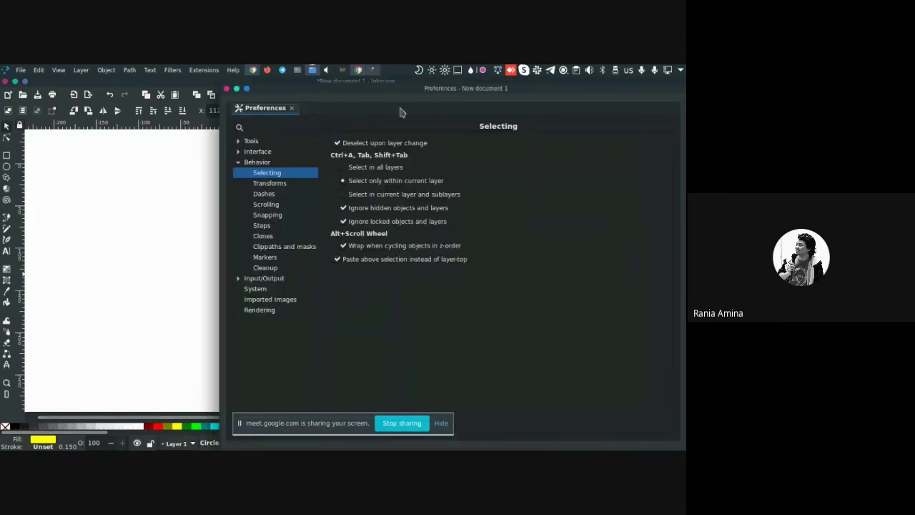
drag(400, 94, 264, 97)
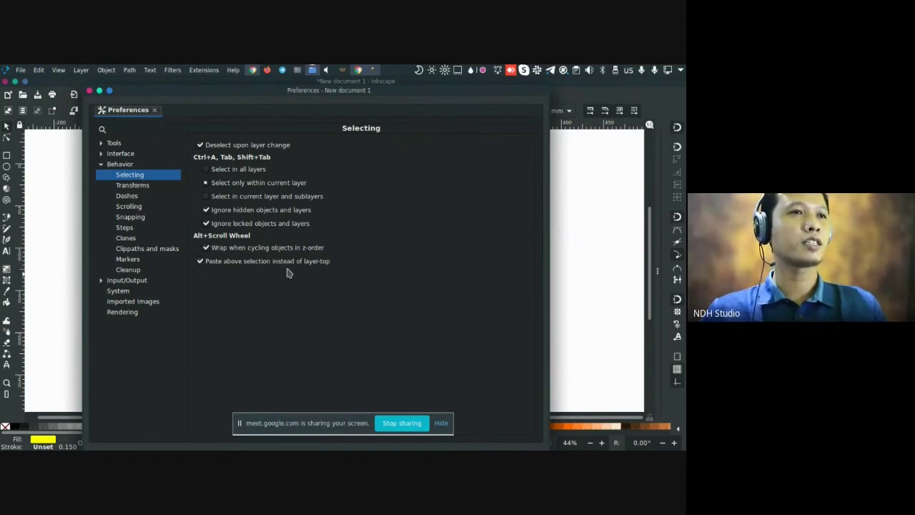
click(201, 262)
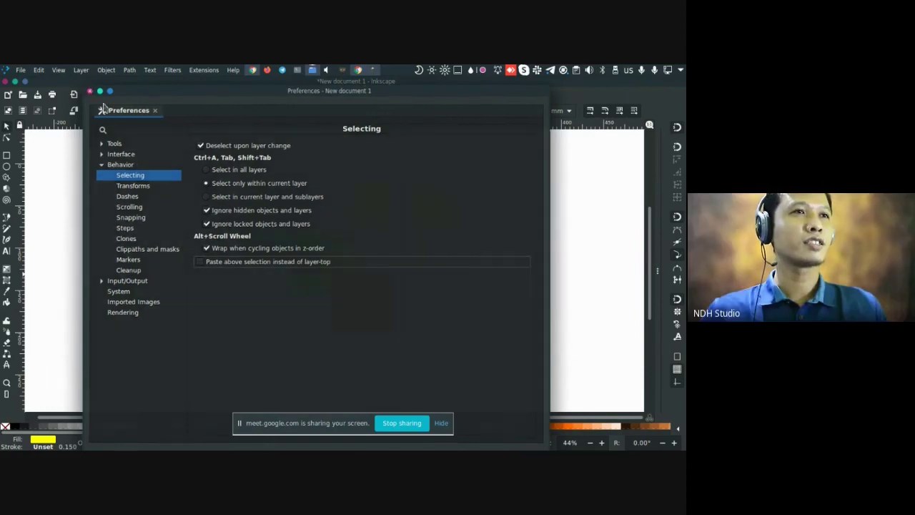
click(90, 92)
drag(354, 259, 422, 255)
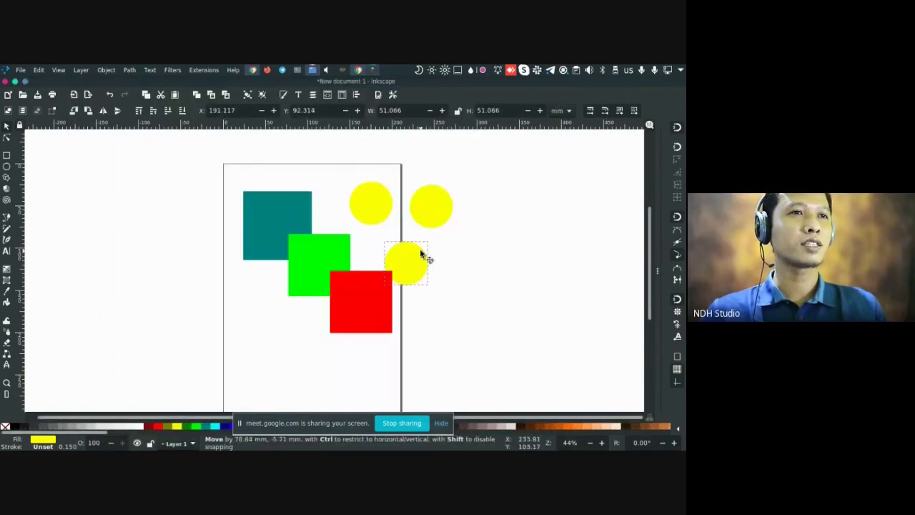
Paste a yellow circle onto the lime square and nudge it down over it
click(308, 256)
key(ctrl+v)
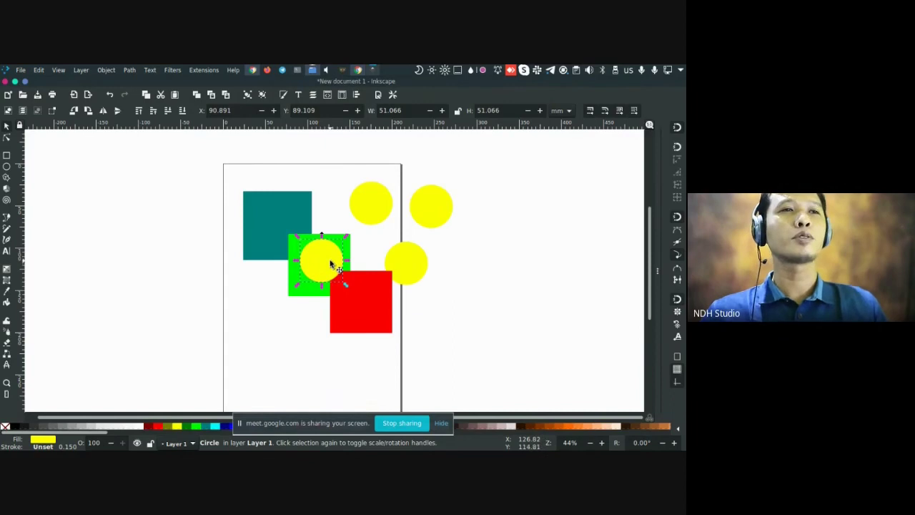
drag(332, 262, 339, 274)
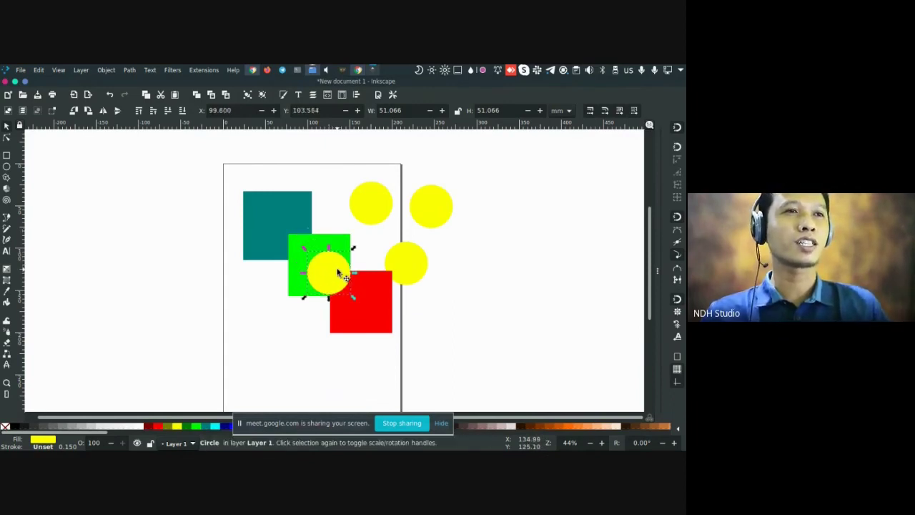
Paste another yellow circle onto the teal square, select both circles, and reopen Preferences
click(275, 208)
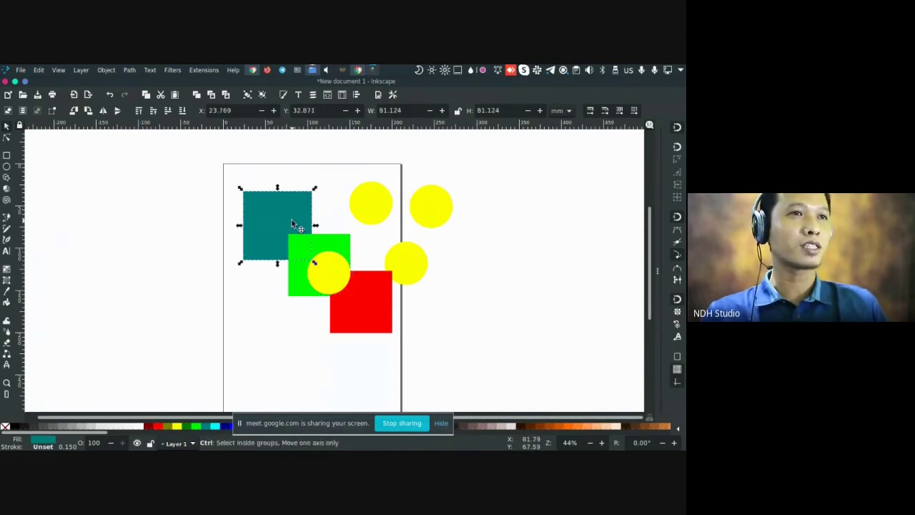
key(ctrl+v)
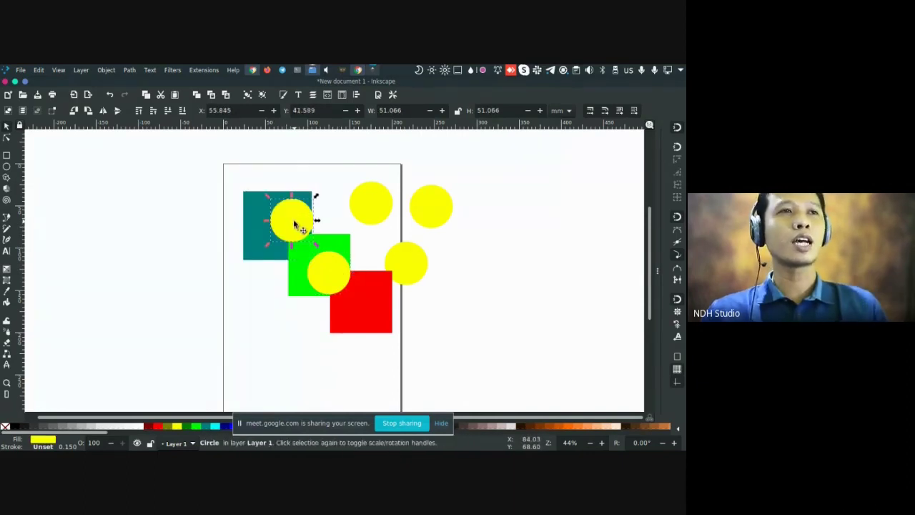
shift+click(324, 268)
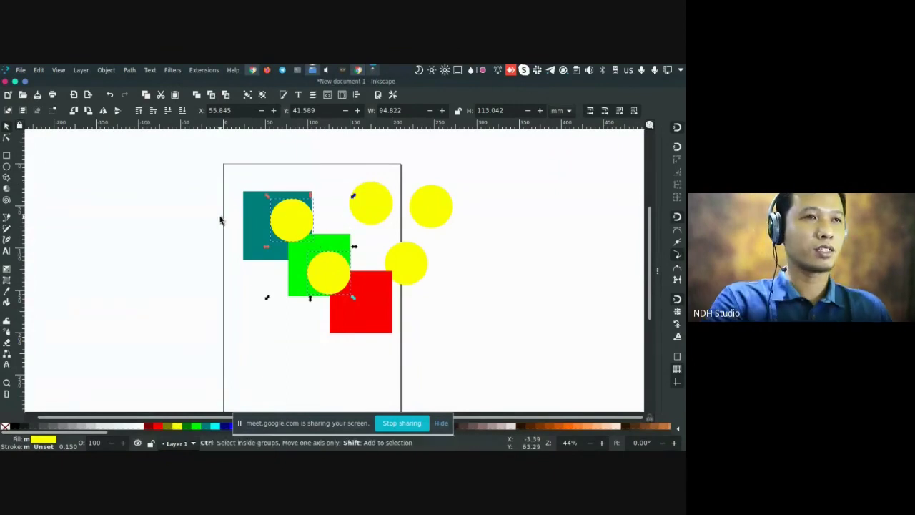
key(ctrl+shift+p)
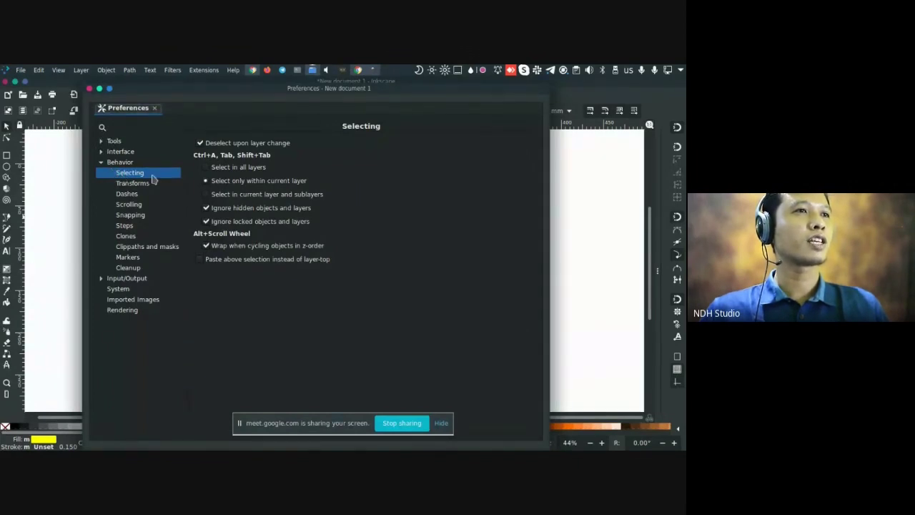
Switch 'Paste above selection instead of layer-top' back on and close Preferences
click(201, 260)
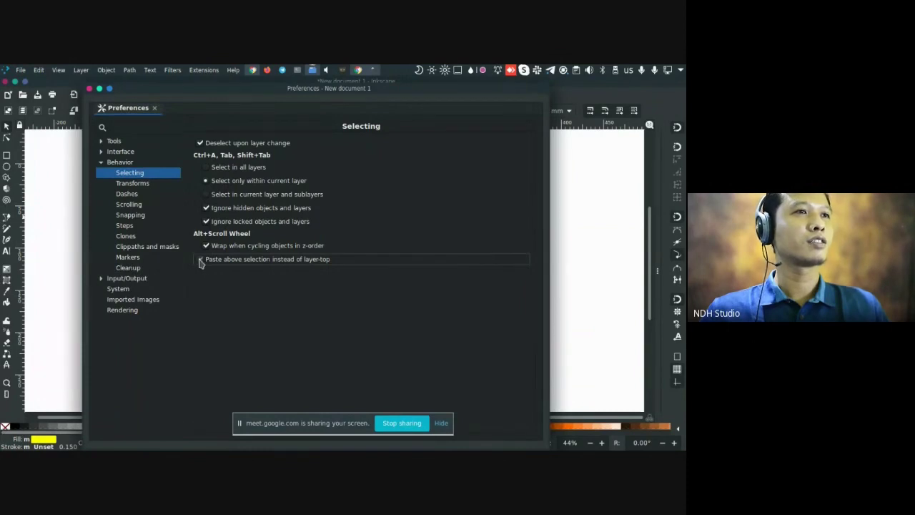
click(101, 163)
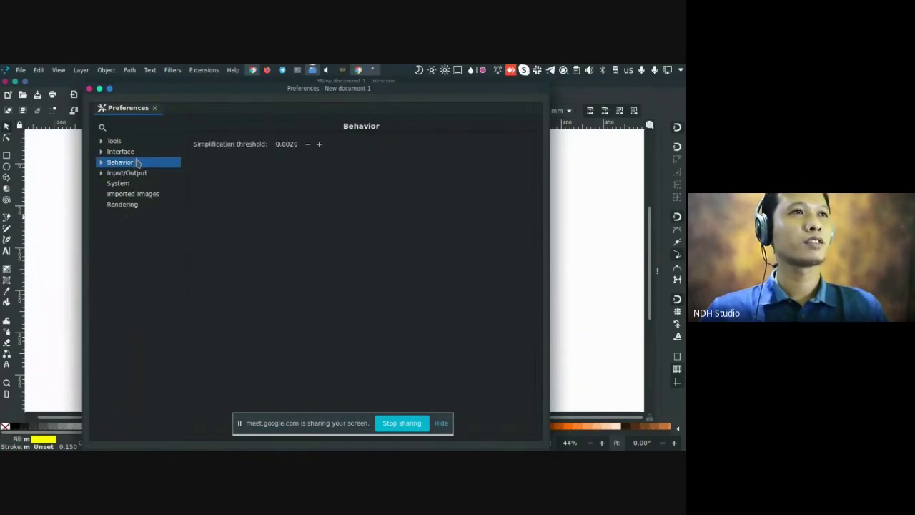
click(89, 88)
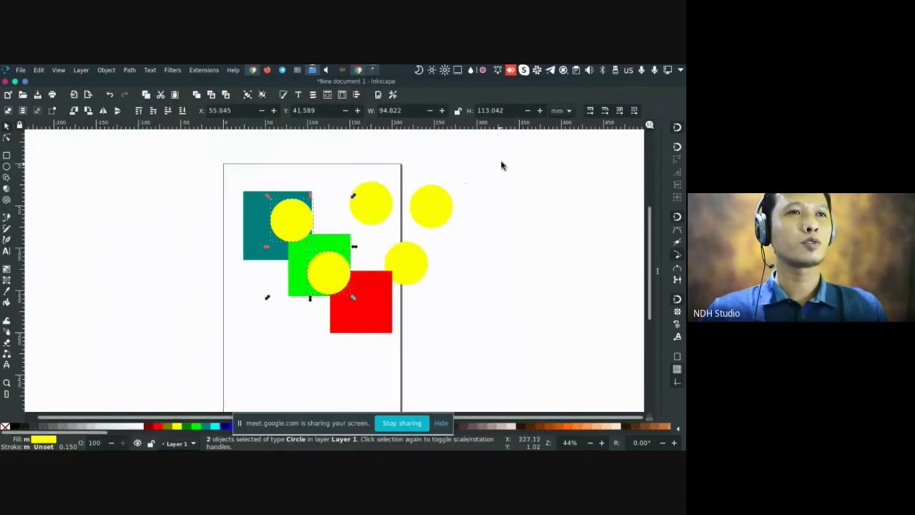
Delete the five yellow circles, keeping the green square out of the selection
drag(502, 161, 267, 301)
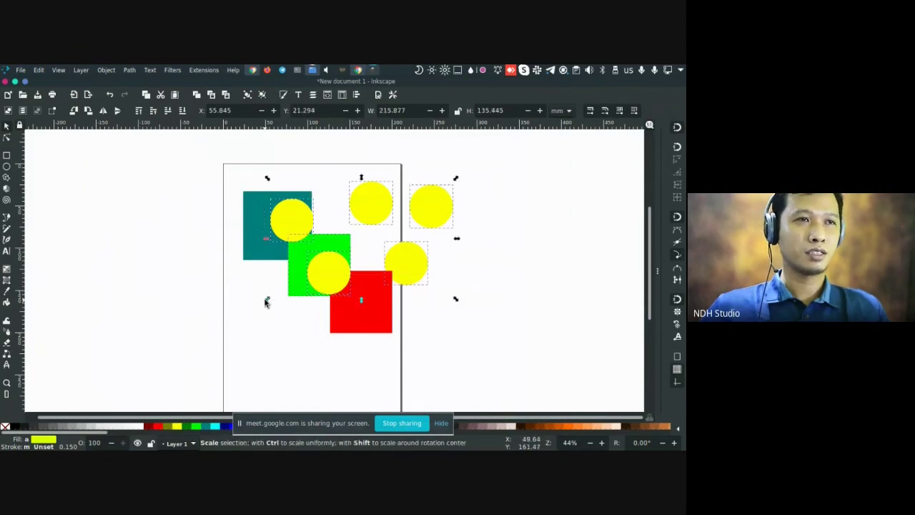
shift+click(294, 282)
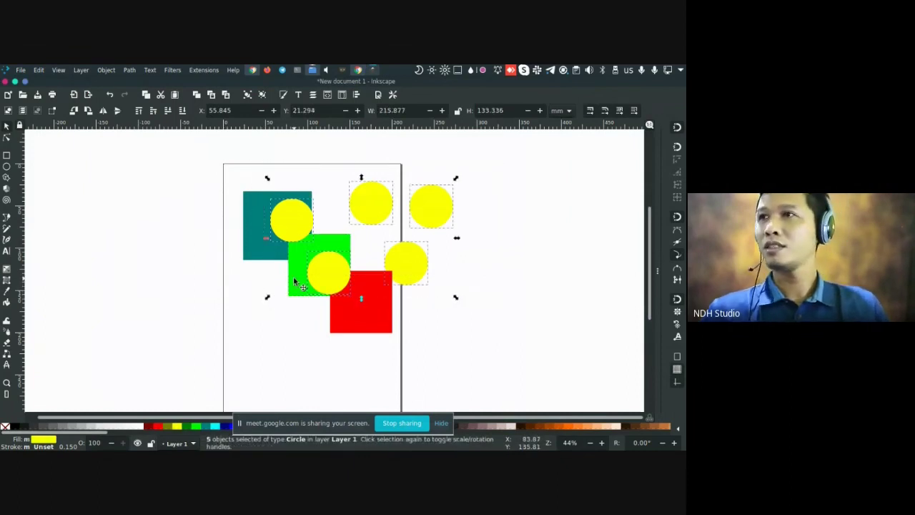
key(Delete)
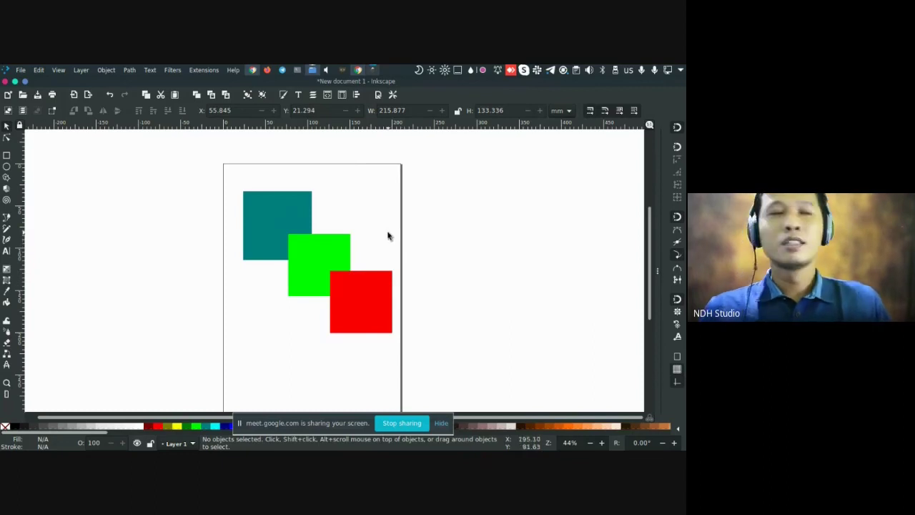
drag(364, 249, 336, 240)
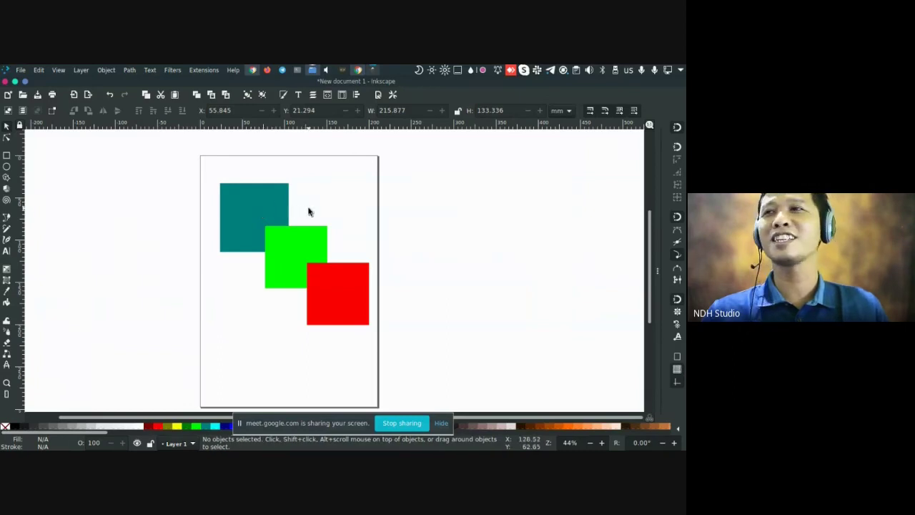
drag(292, 207, 333, 200)
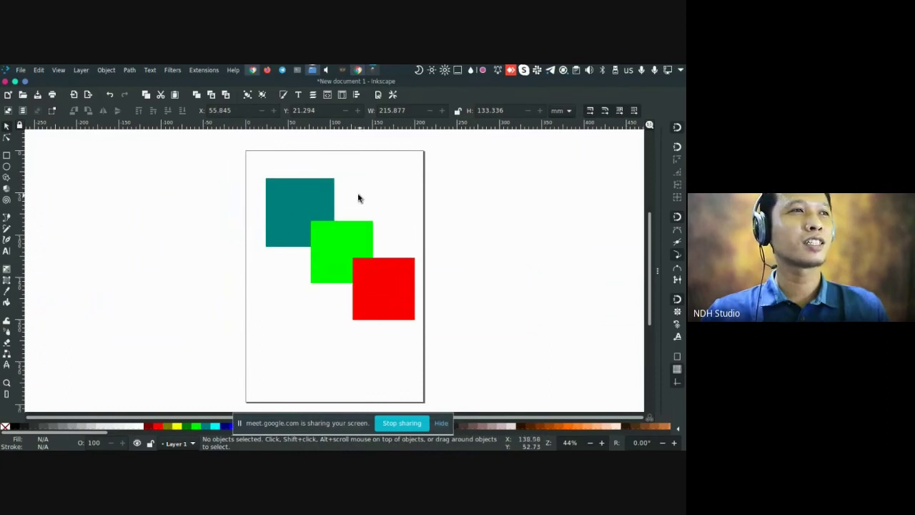
drag(358, 199, 296, 198)
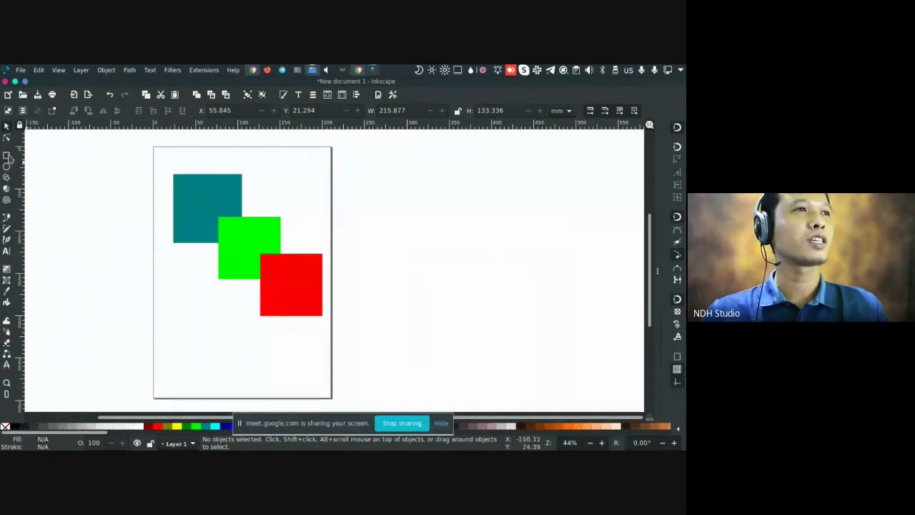
Give new rectangles an aqua fill and a maroon outline from the palette
click(7, 157)
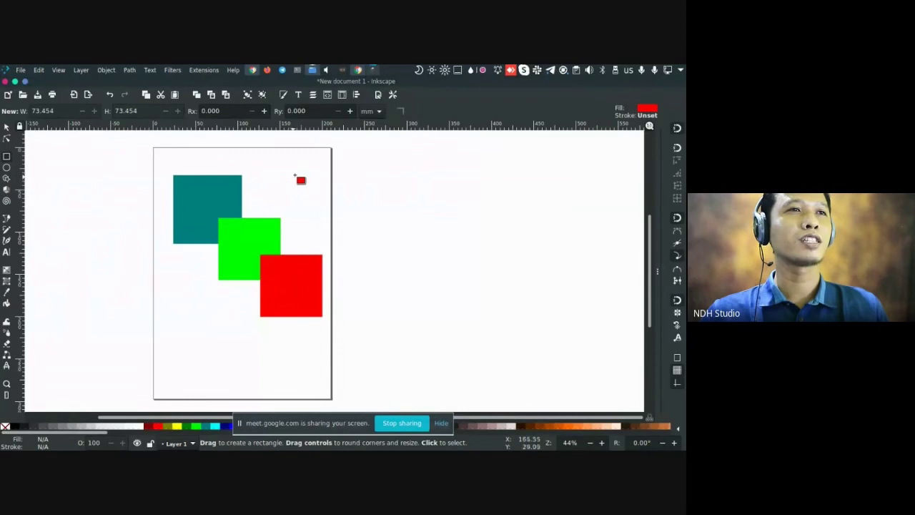
click(213, 428)
mouse_move(213, 428)
mouse_down()
mouse_move(309, 196)
mouse_move(182, 375)
mouse_move(172, 411)
mouse_move(302, 185)
mouse_up()
shift+click(148, 427)
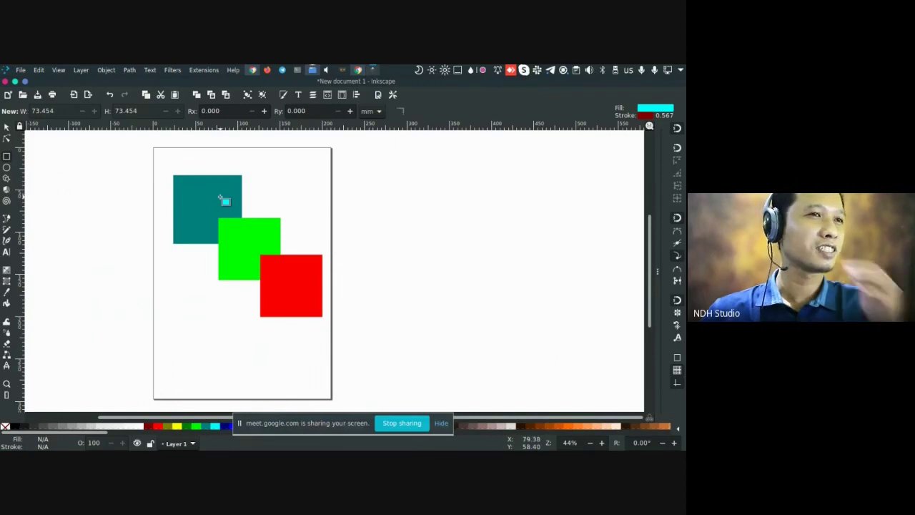
Centre the page and change the rectangle fill colour to red
click(6, 168)
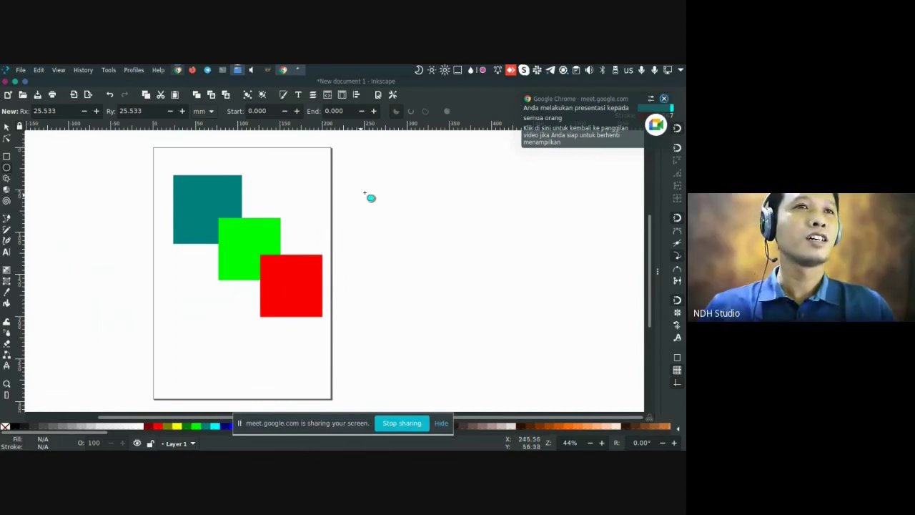
key(5)
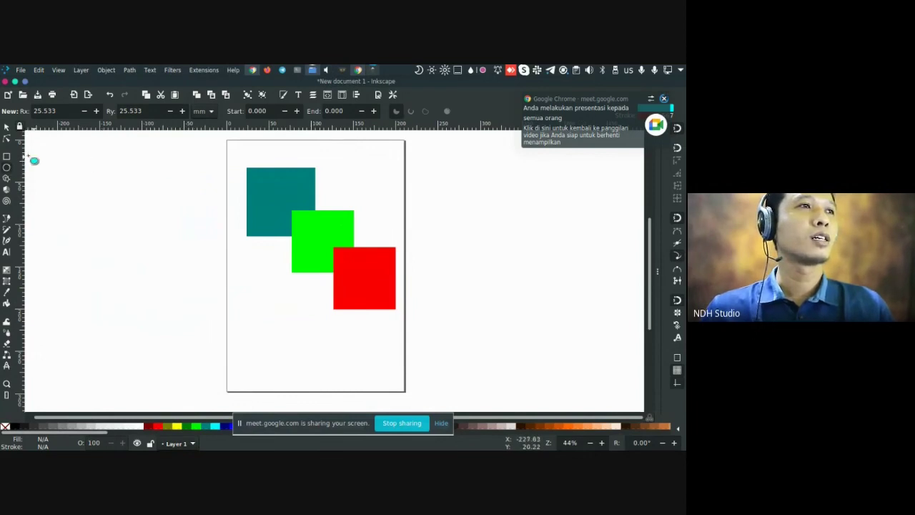
click(7, 156)
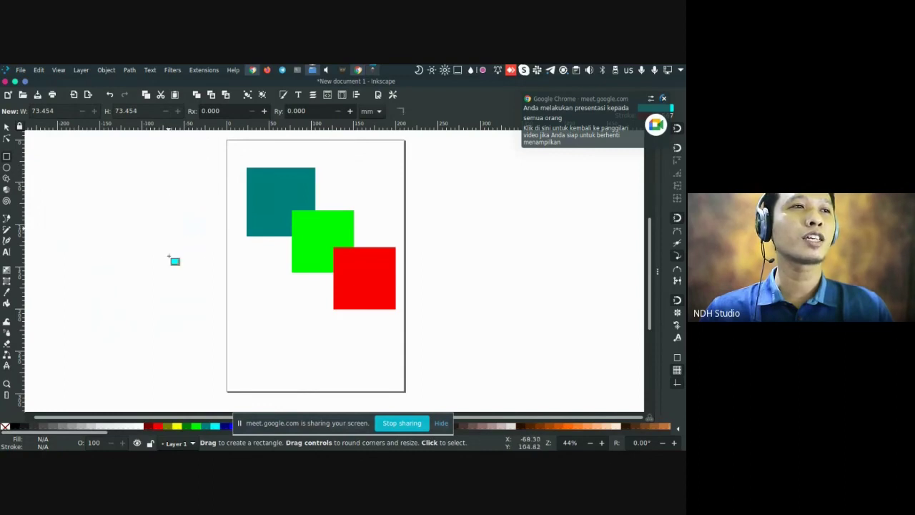
drag(176, 427, 163, 185)
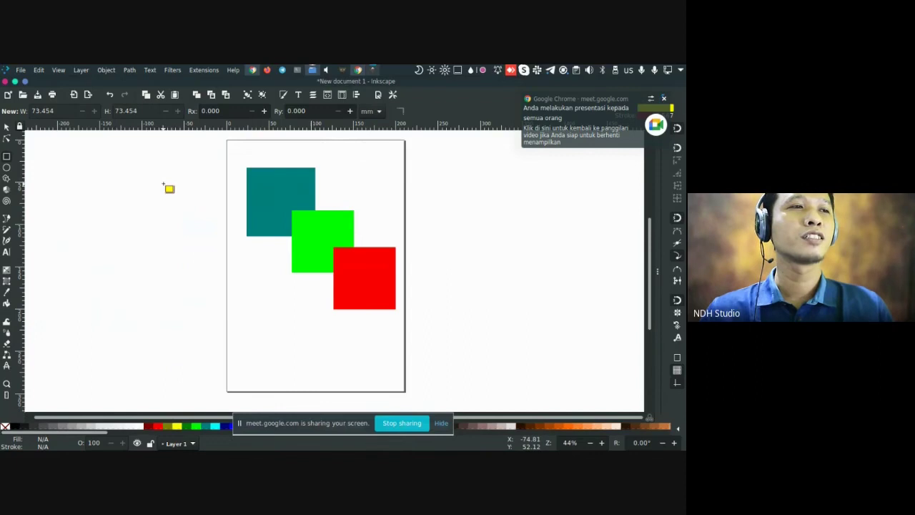
drag(158, 427, 172, 216)
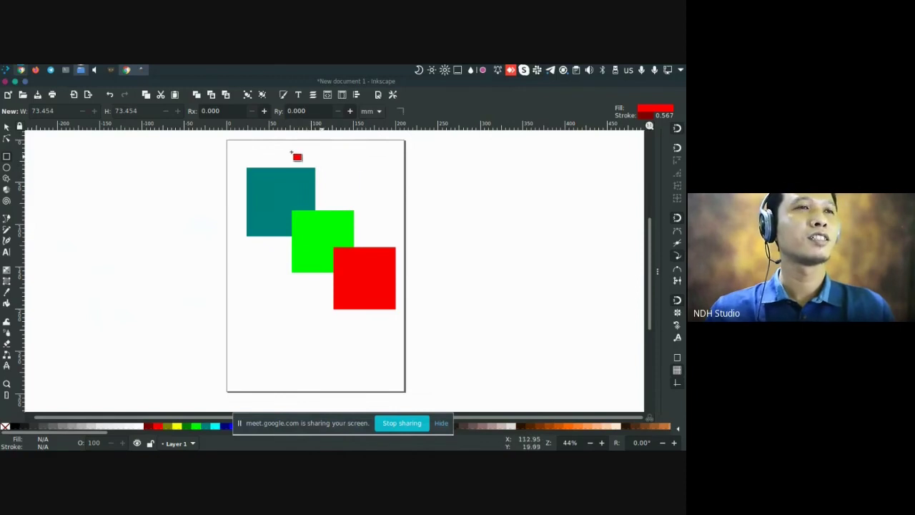
Select and delete the teal, lime and red squares, then switch to Firefox
key(s)
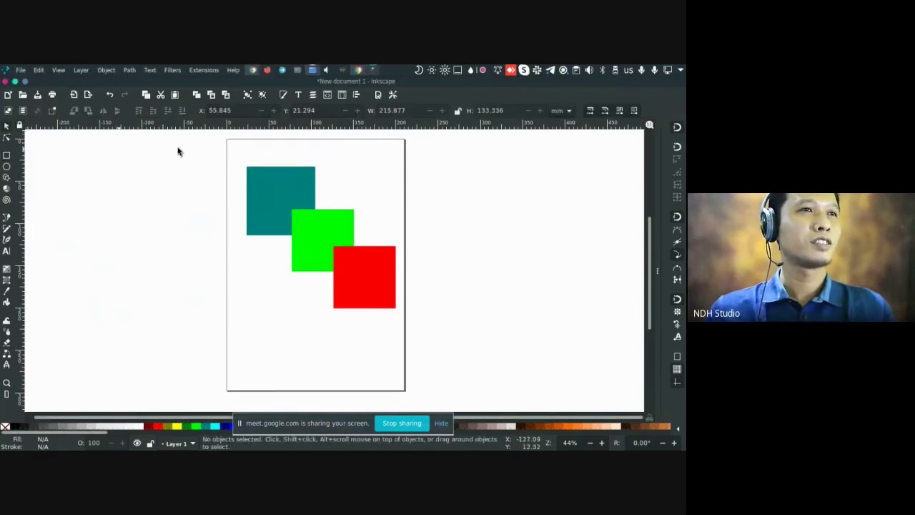
drag(178, 148, 494, 319)
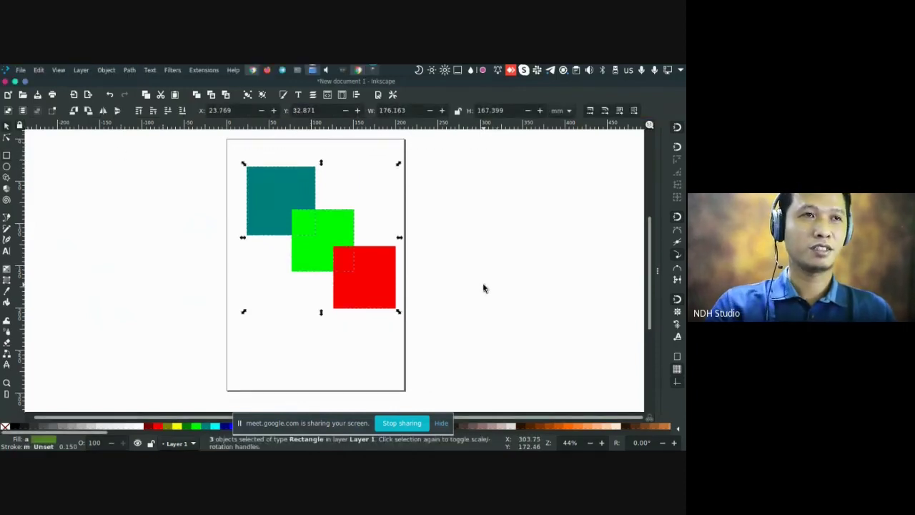
key(Delete)
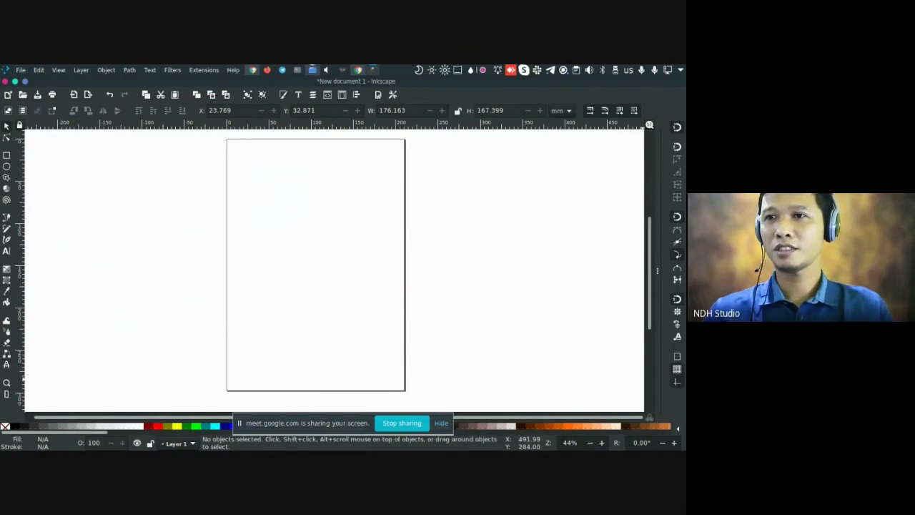
key(alt+Tab)
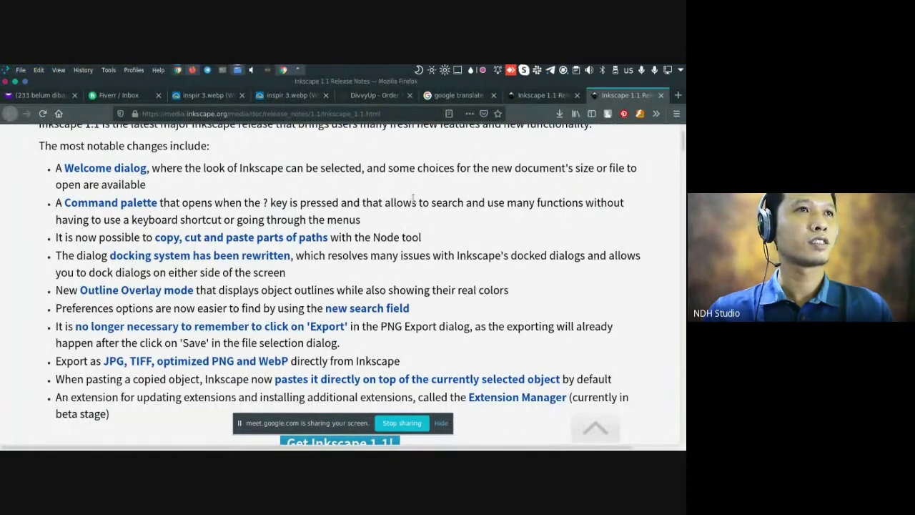
Scroll the Inkscape 1.1 release notes, then return to the empty Inkscape page
scroll(413, 198, up, 1)
key(alt+Tab)
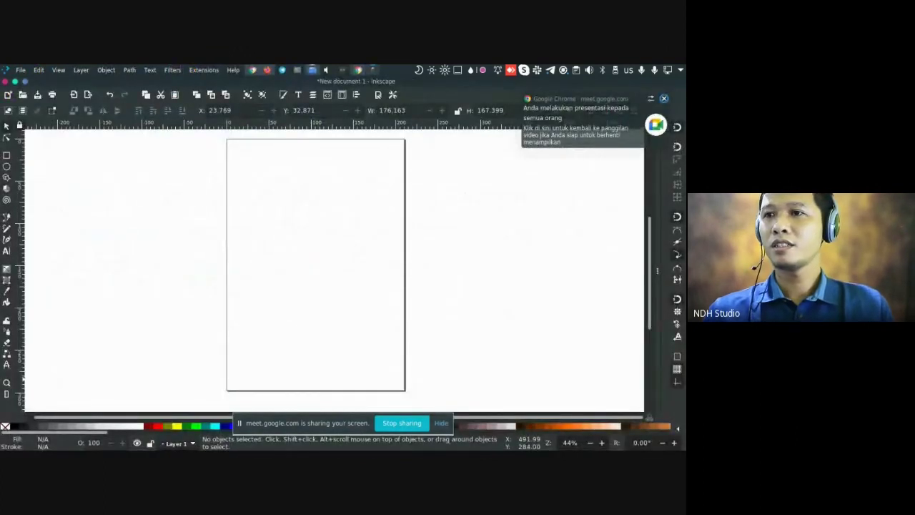
key(alt+Tab)
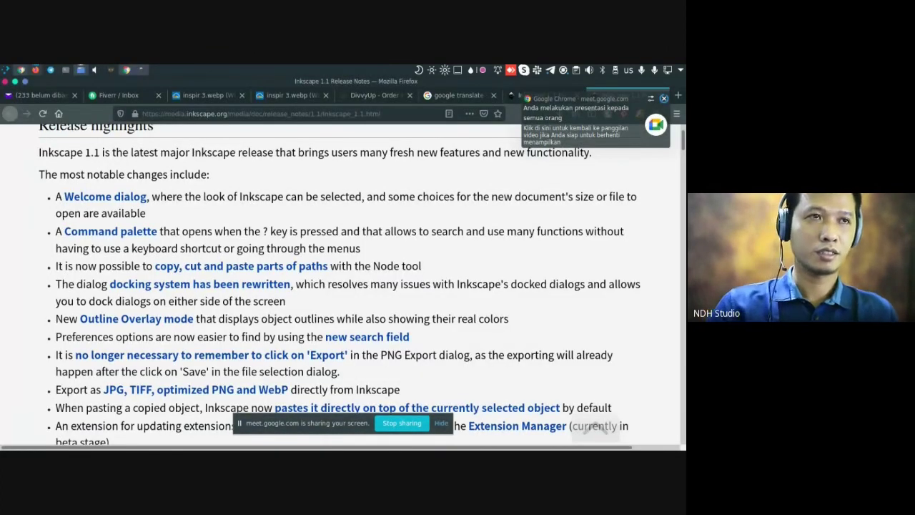
key(alt+Tab)
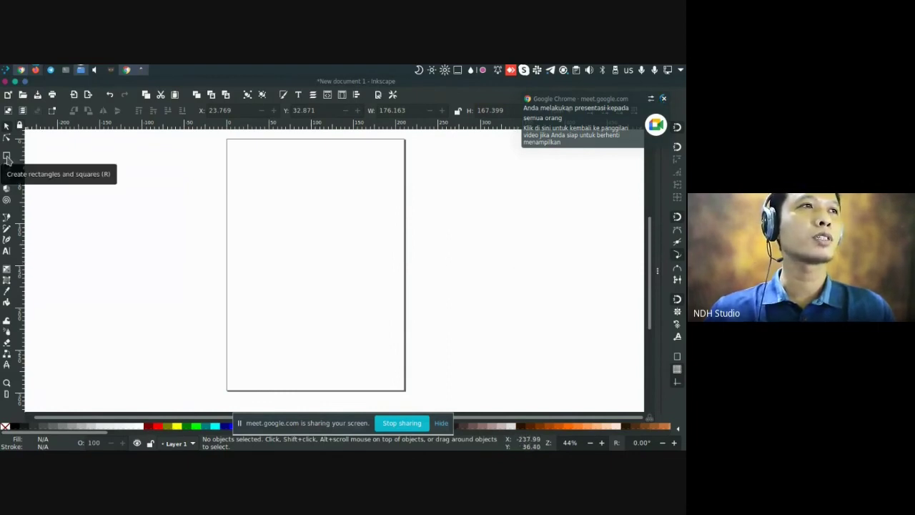
Draw a red square, plus two circle eyes and a half-circle mouth beside it
click(7, 159)
drag(236, 181, 327, 267)
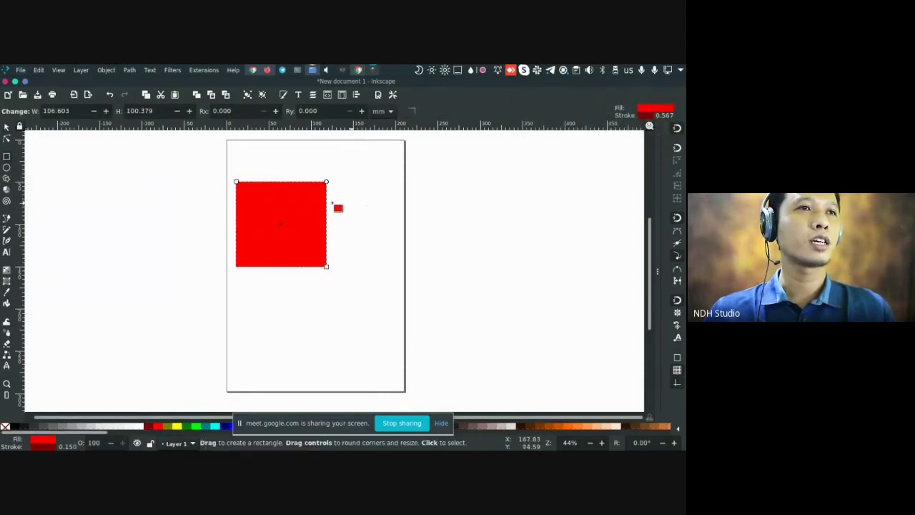
click(6, 167)
drag(367, 211, 397, 241)
drag(410, 210, 447, 242)
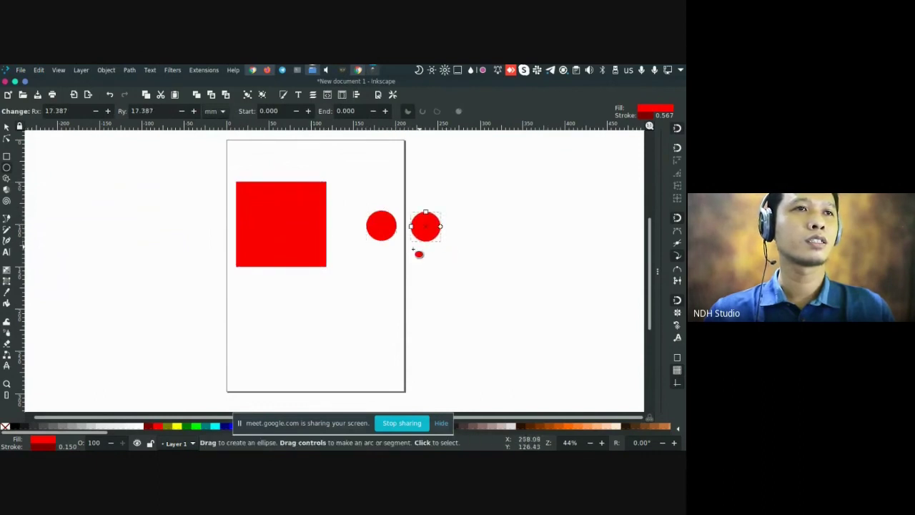
drag(363, 254, 411, 258)
Place the eyes and mouth on the square and subtract them with Path > Difference
key(s)
drag(418, 227, 389, 230)
drag(451, 200, 350, 335)
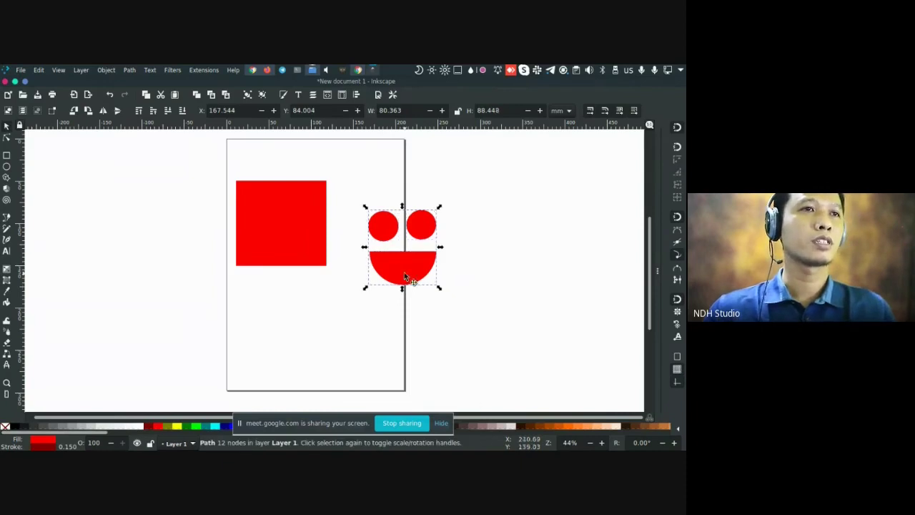
drag(401, 279, 284, 248)
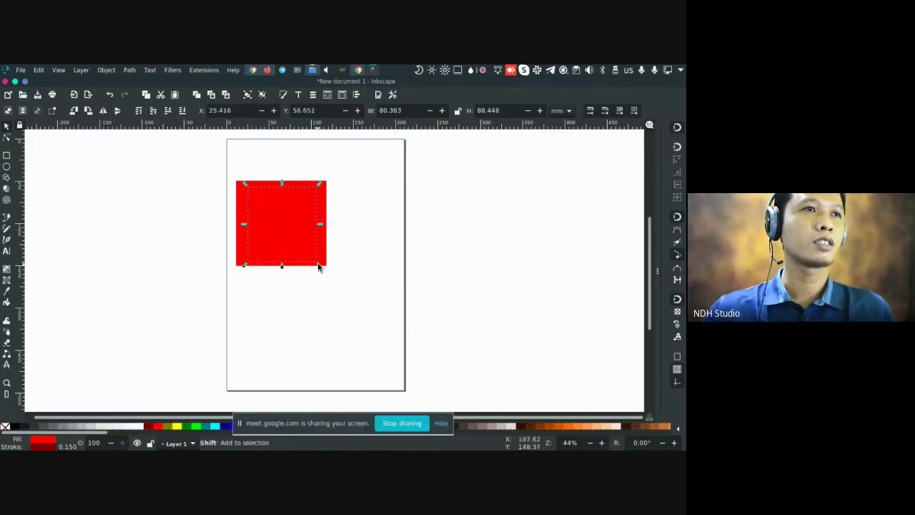
key(ctrl+a)
key(ctrl+minus)
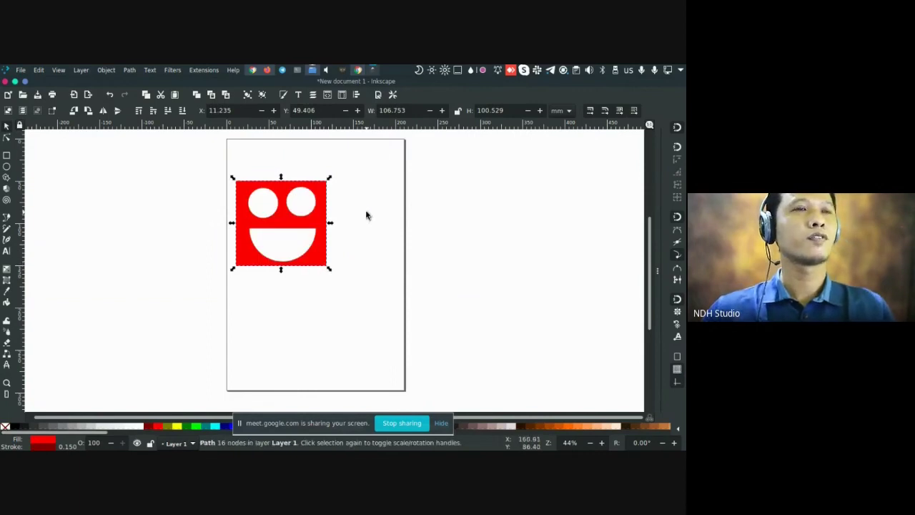
drag(366, 213, 322, 226)
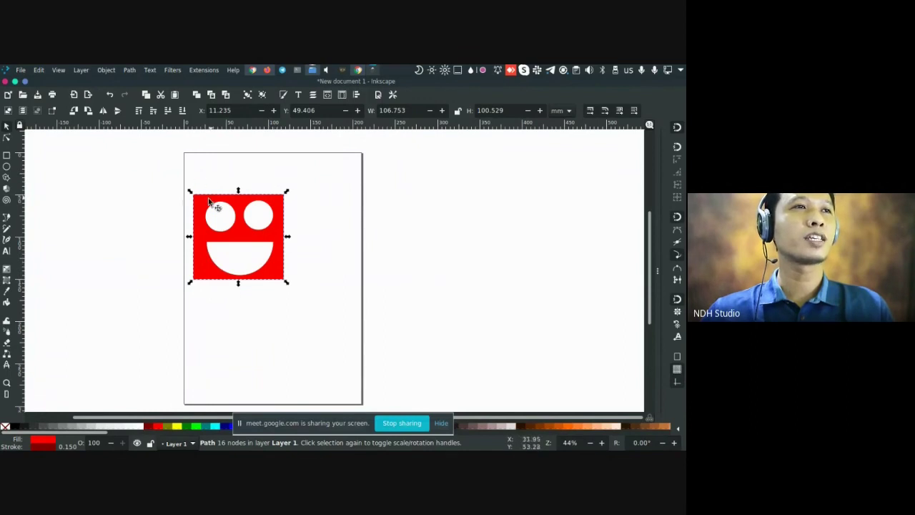
Paste a separate red copy of the left eye's outline using the Node tool
click(7, 138)
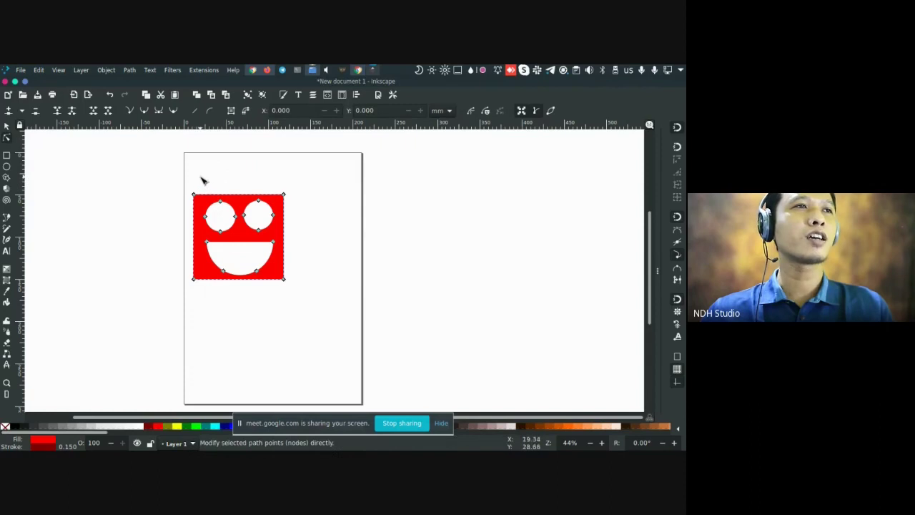
drag(201, 177, 242, 242)
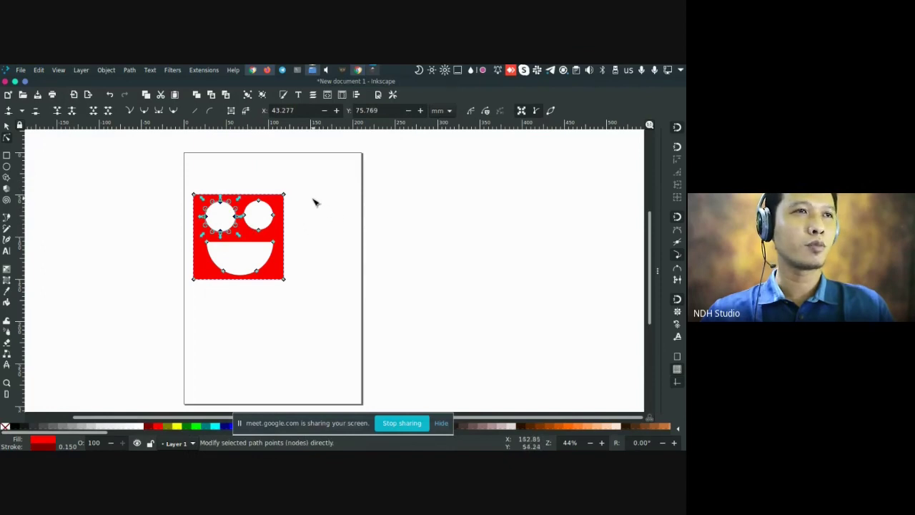
key(ctrl+v)
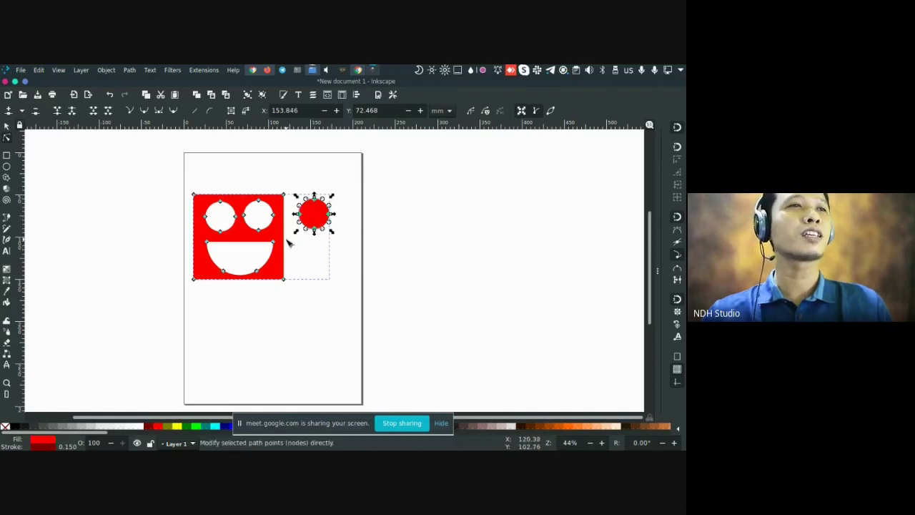
Paste a copy of the half-circle mouth below the face and nudge it into place
drag(286, 235, 190, 282)
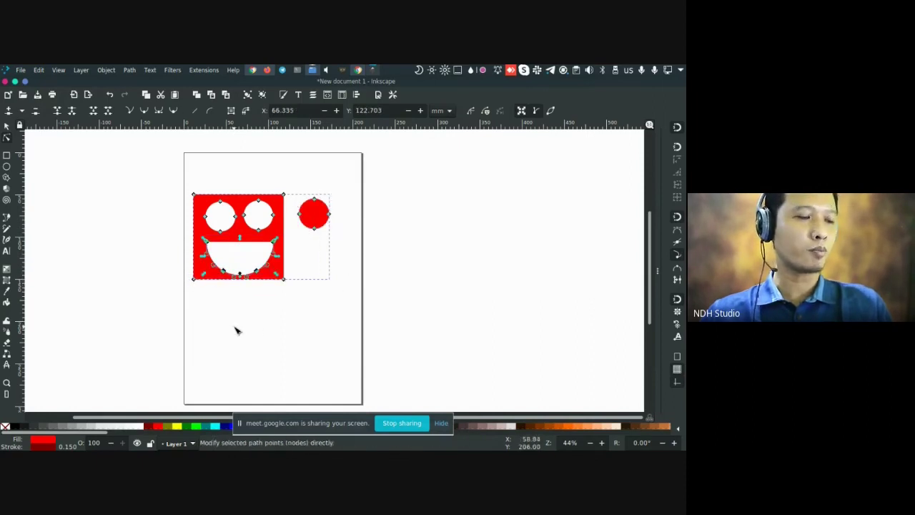
key(ctrl+v)
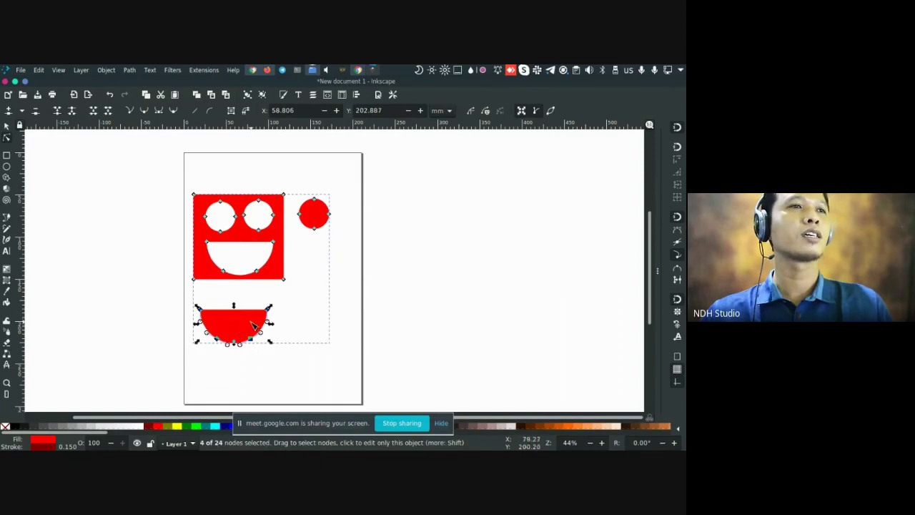
drag(255, 342, 259, 327)
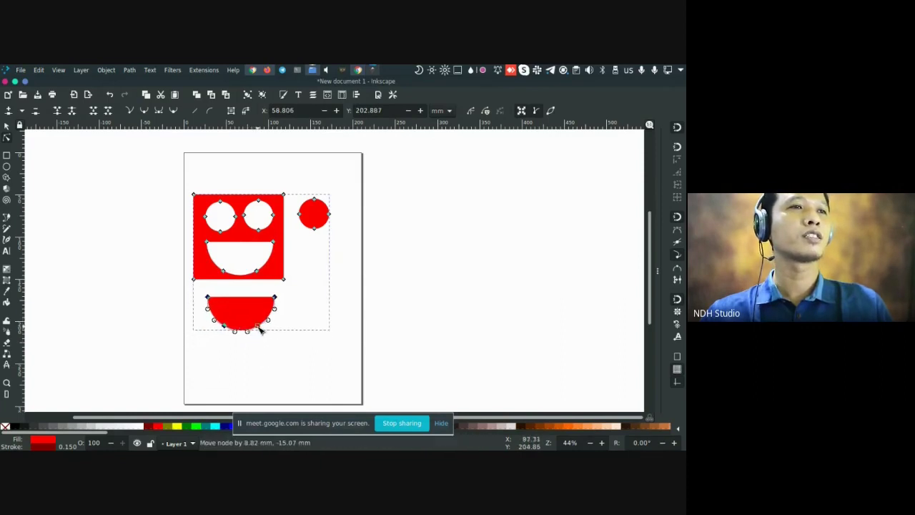
key(s)
click(363, 264)
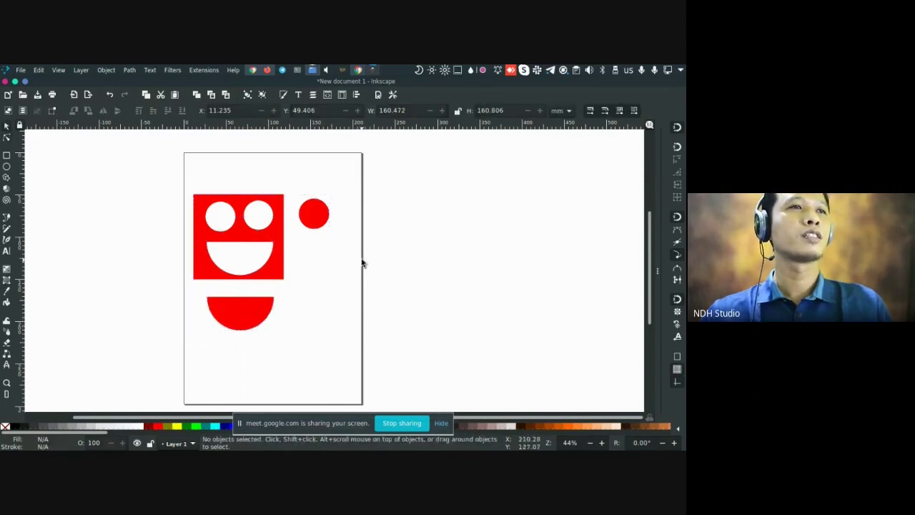
scroll(362, 264, right, 2)
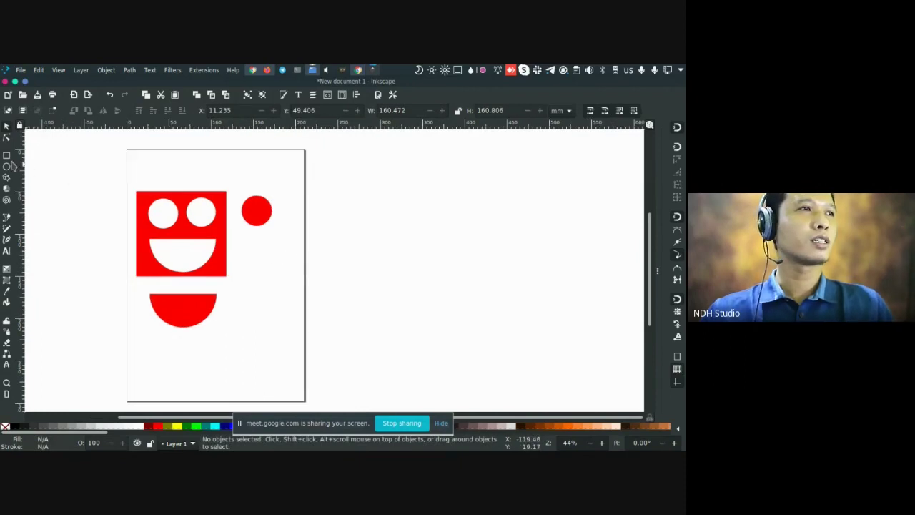
Draw a large full circle right of the page and fill it green
click(7, 166)
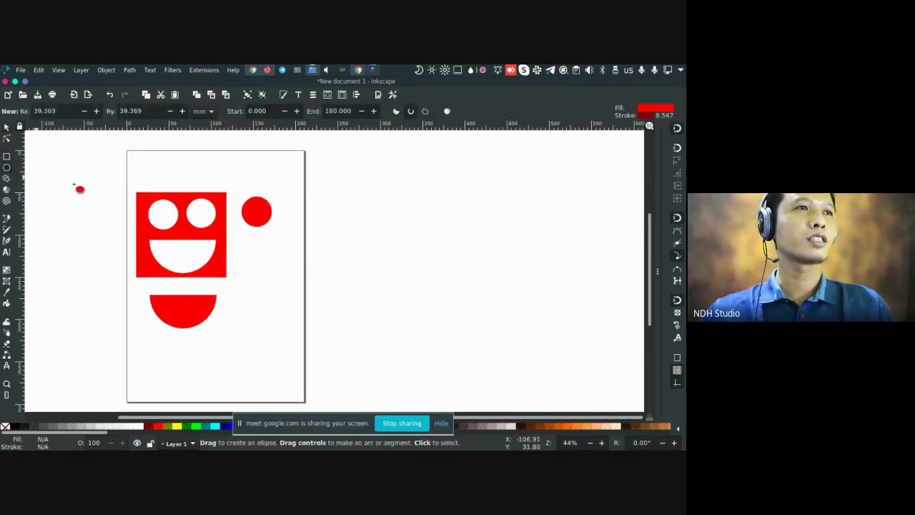
drag(309, 186, 412, 280)
drag(442, 319, 442, 319)
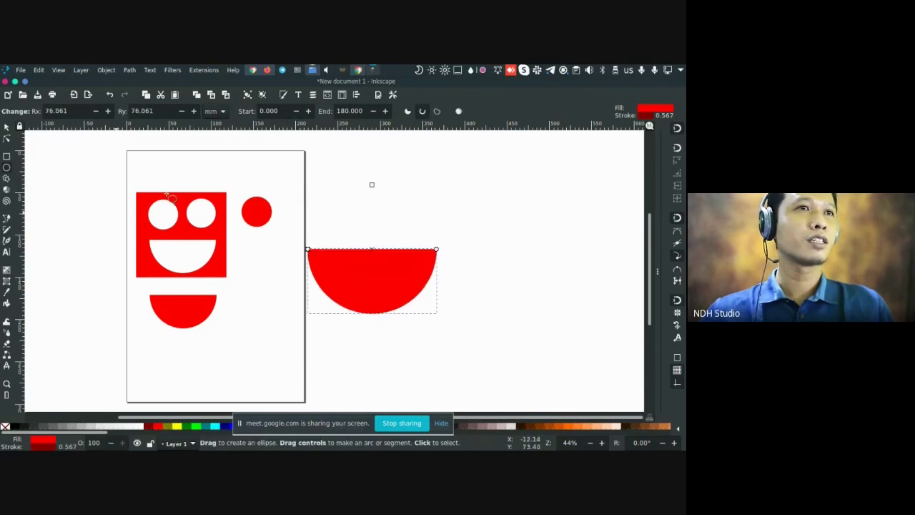
click(459, 112)
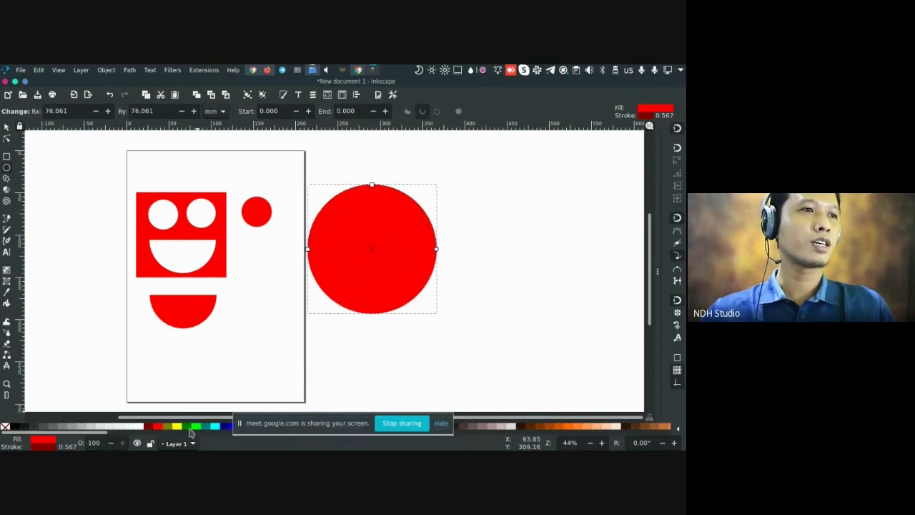
click(191, 427)
scroll(272, 295, right, 2)
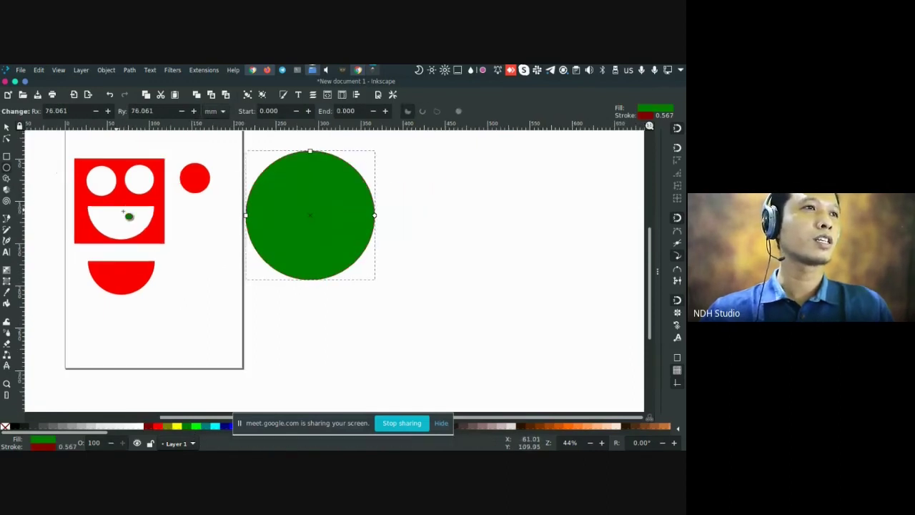
scroll(136, 214, left, 2)
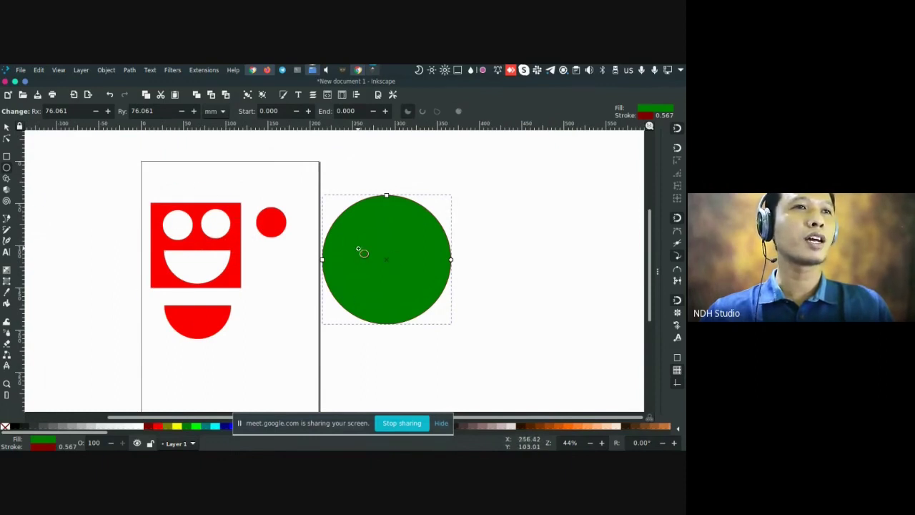
Paste red copies of the face's eye and mouth outlines onto the green circle
click(9, 141)
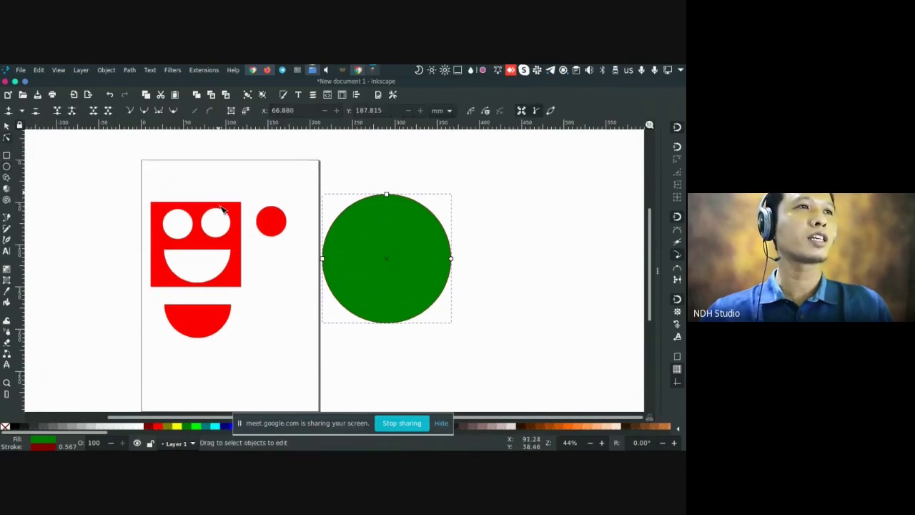
click(223, 209)
drag(236, 176, 159, 297)
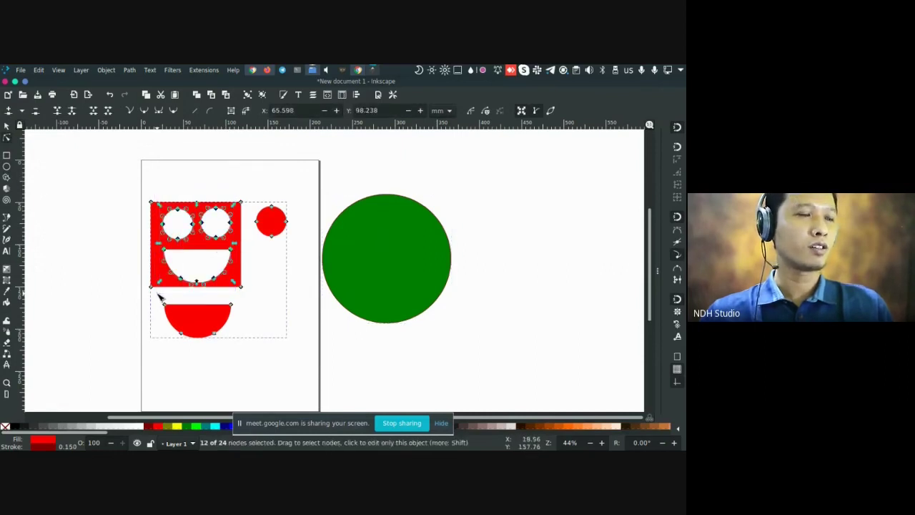
click(382, 254)
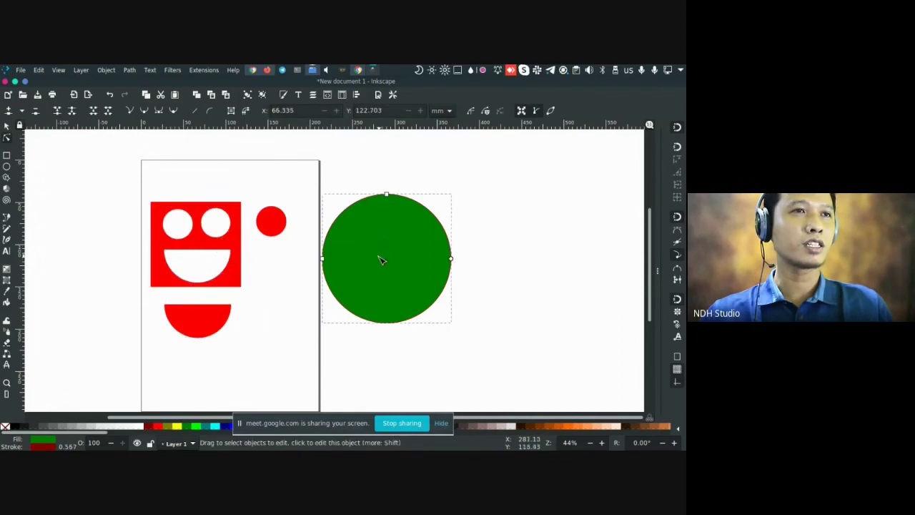
key(ctrl+v)
key(ctrl+shift+g)
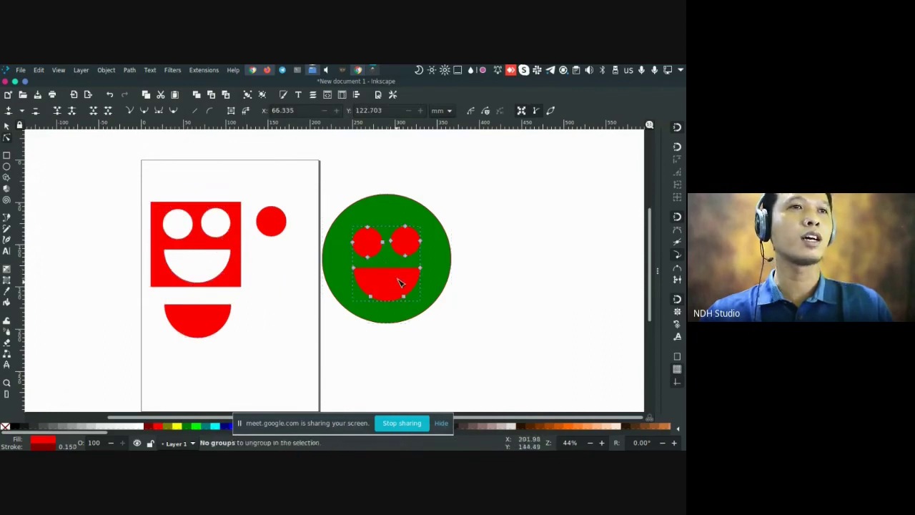
Drag the red eyes-and-mouth path off the green circle into the empty area to its right
click(383, 221)
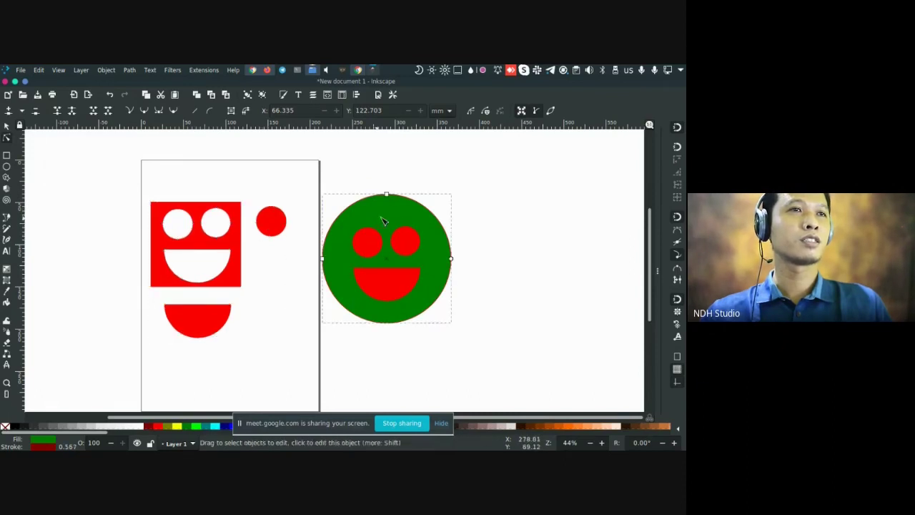
scroll(379, 231, left, 2)
scroll(379, 230, up, 1)
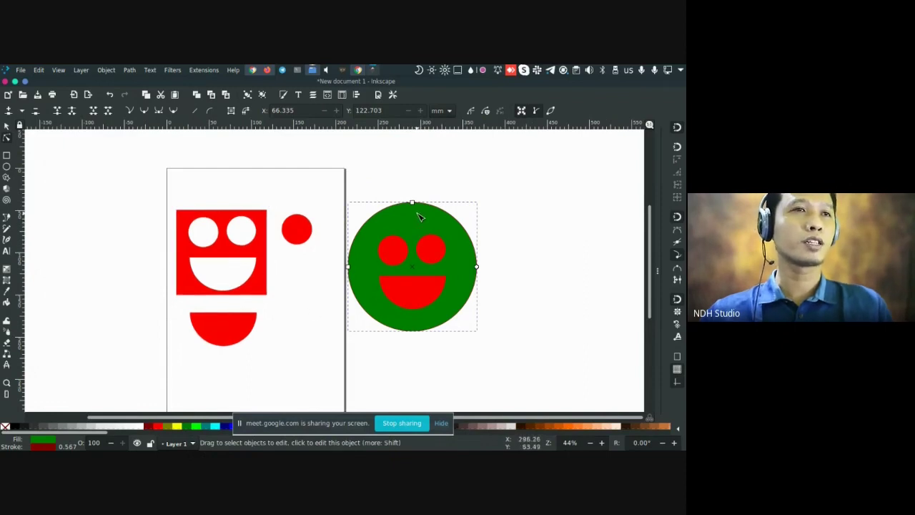
key(s)
key(ctrl)
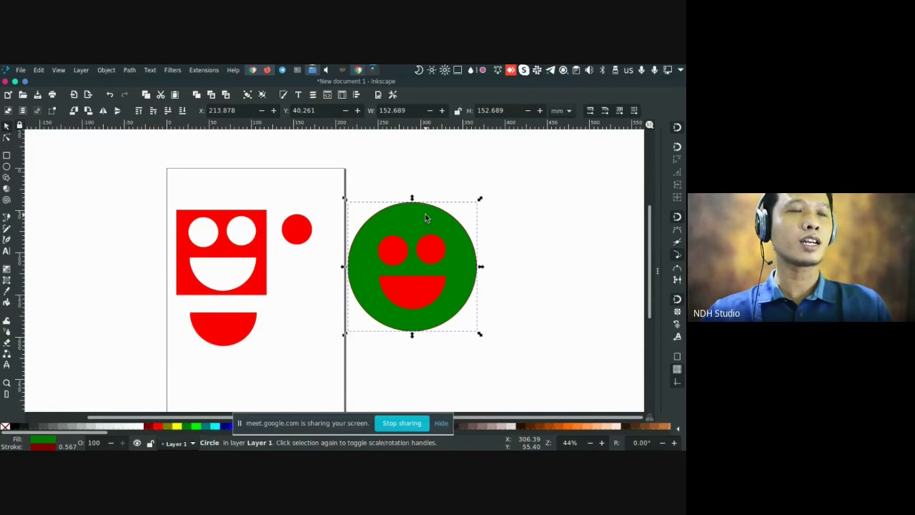
key(ctrl)
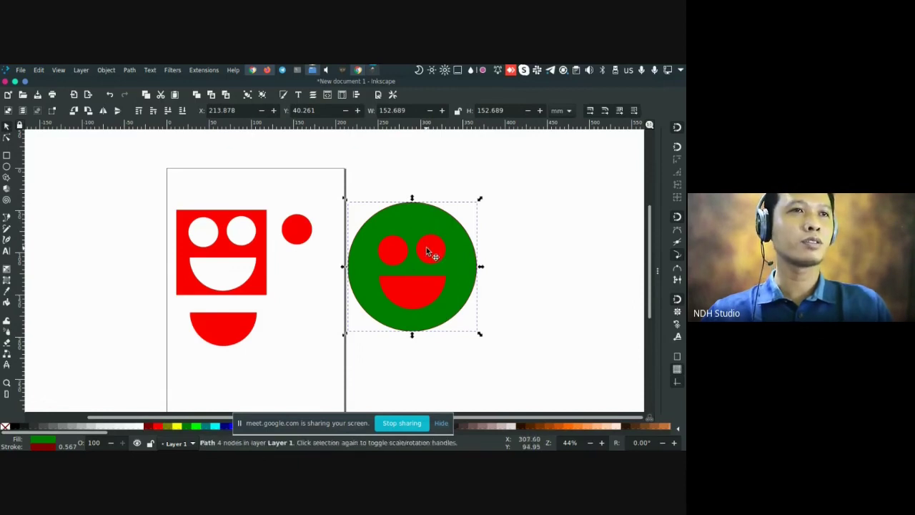
drag(433, 250, 587, 232)
click(395, 256)
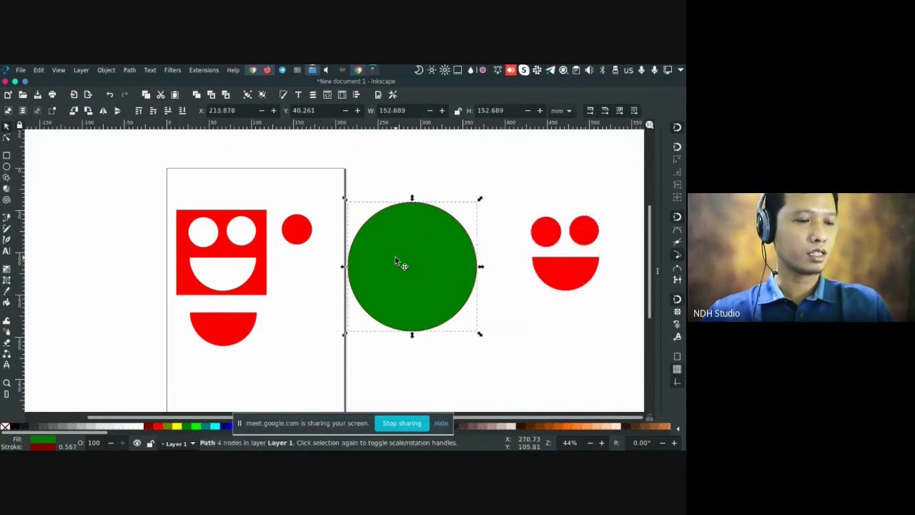
In node editing, nudge the circle's eye and mouth nodes slightly downward
key(n)
click(401, 252)
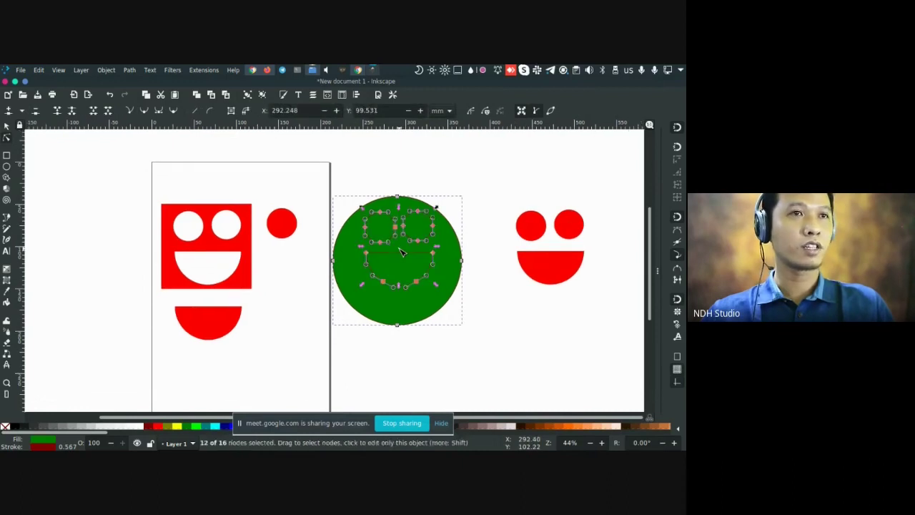
mouse_move(421, 244)
mouse_down()
mouse_move(418, 256)
mouse_move(421, 249)
mouse_up()
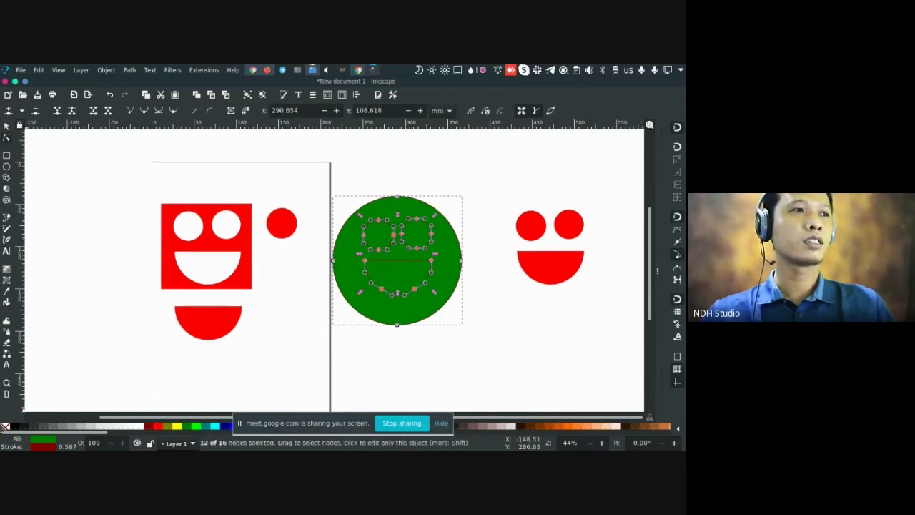
Clear the circle's fill, fill it with Olive, and shift it slightly right
click(5, 427)
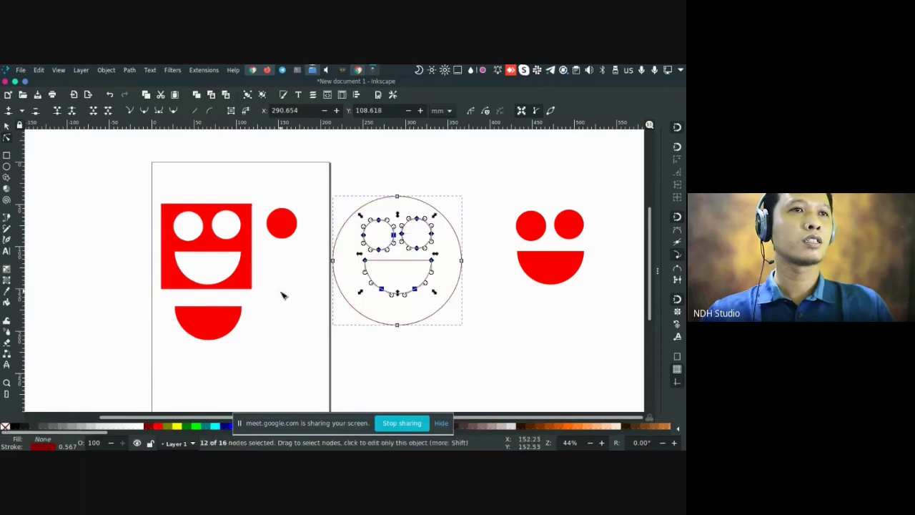
click(167, 427)
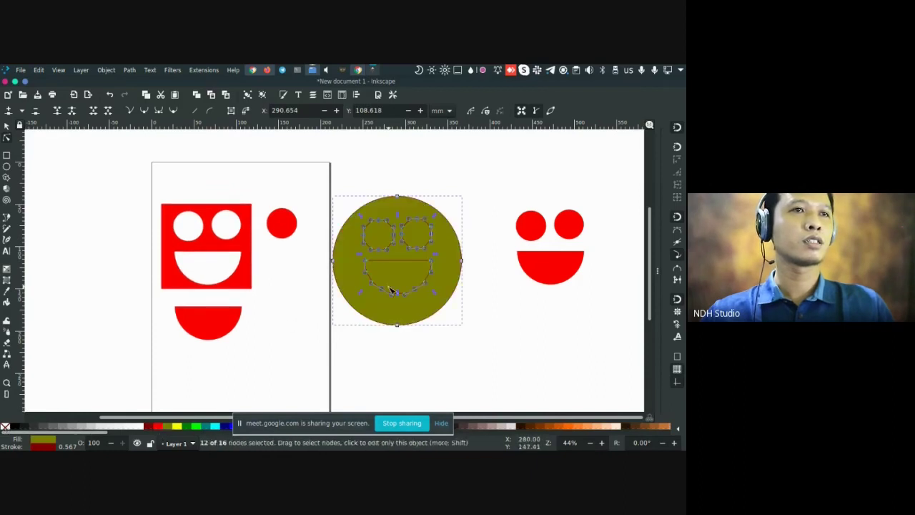
key(s)
click(455, 184)
click(436, 224)
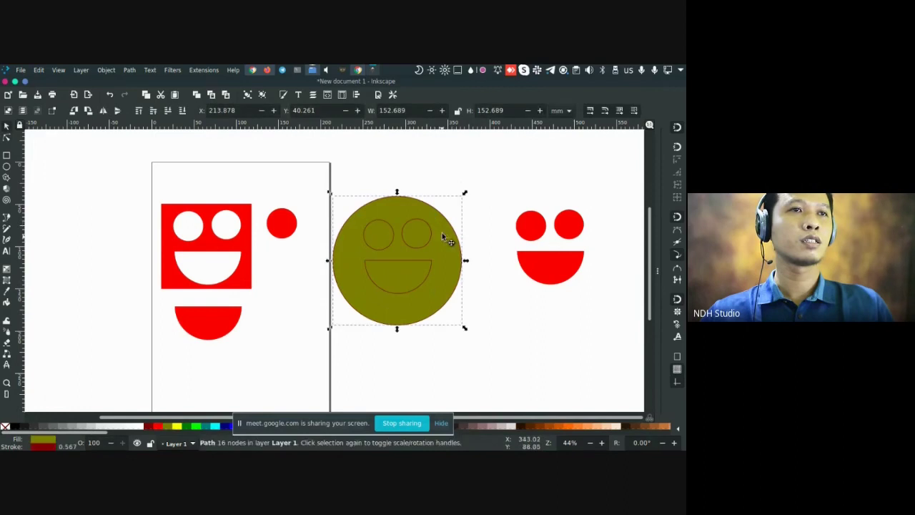
mouse_move(442, 232)
mouse_down()
mouse_move(455, 202)
mouse_move(455, 257)
mouse_move(459, 226)
mouse_move(426, 248)
mouse_move(452, 242)
mouse_up()
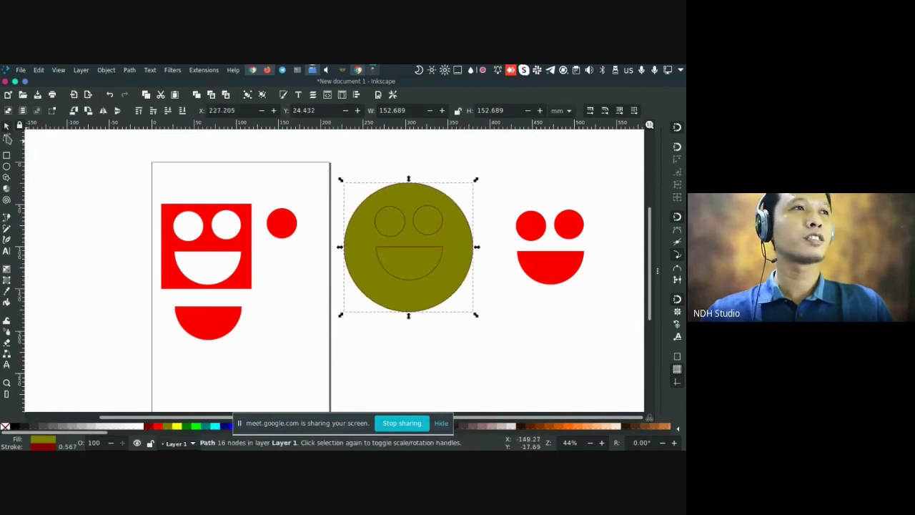
Undo an accidental curve bend and move the eye and mouth nodes down-left
key(n)
drag(361, 214, 452, 273)
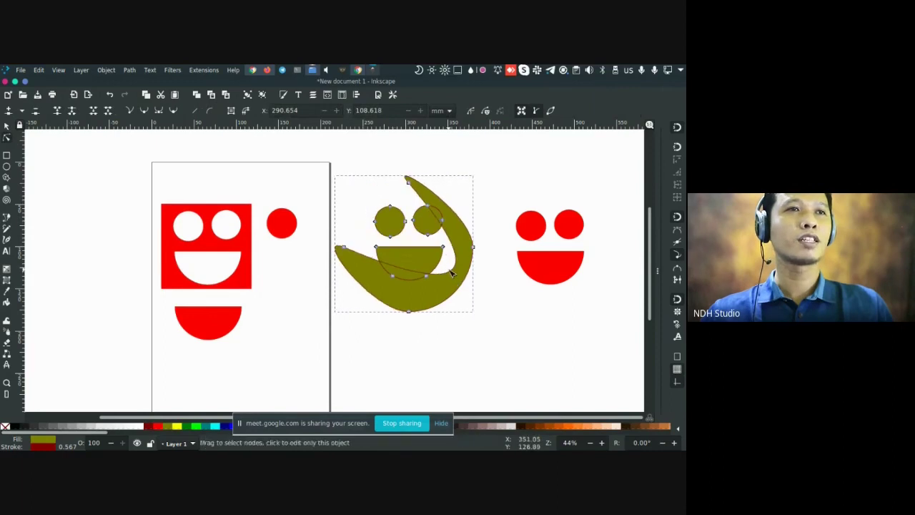
key(ctrl+z)
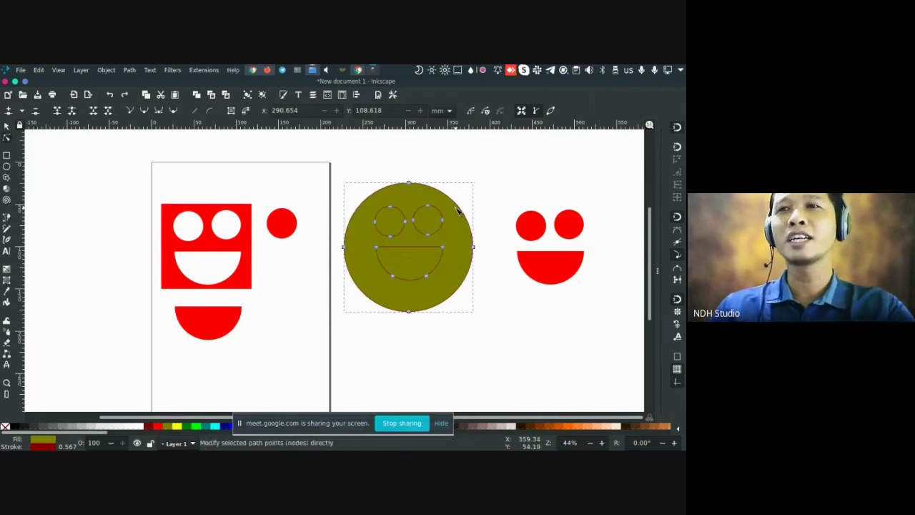
drag(460, 190, 352, 301)
mouse_move(408, 227)
mouse_down()
mouse_move(379, 254)
mouse_move(409, 225)
mouse_up()
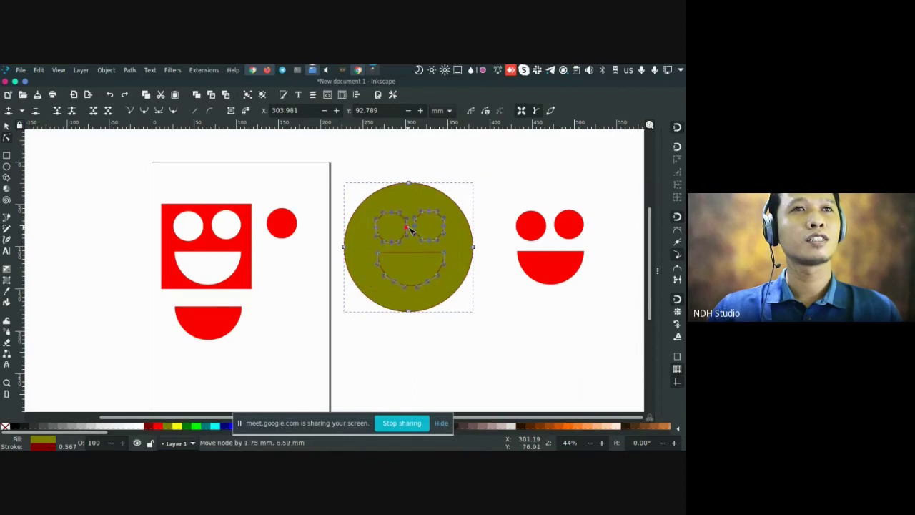
key(s)
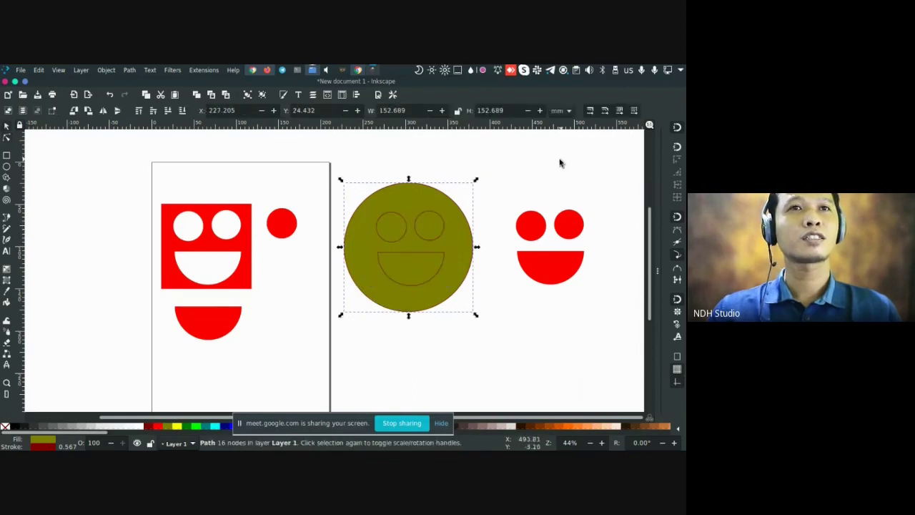
drag(542, 166, 511, 174)
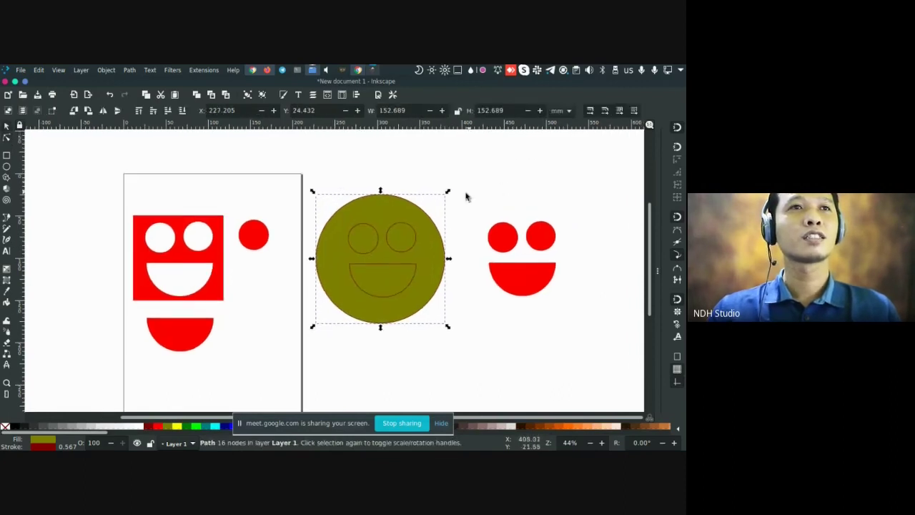
Adjust the Fill and Stroke settings so the eyes and mouth cut through the circle
key(ctrl+shift+f)
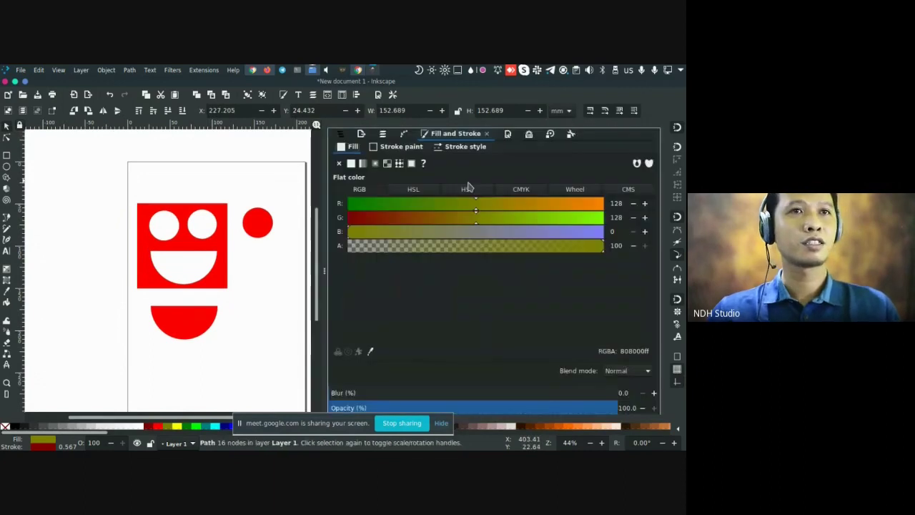
click(289, 166)
key(ctrl+shift+f)
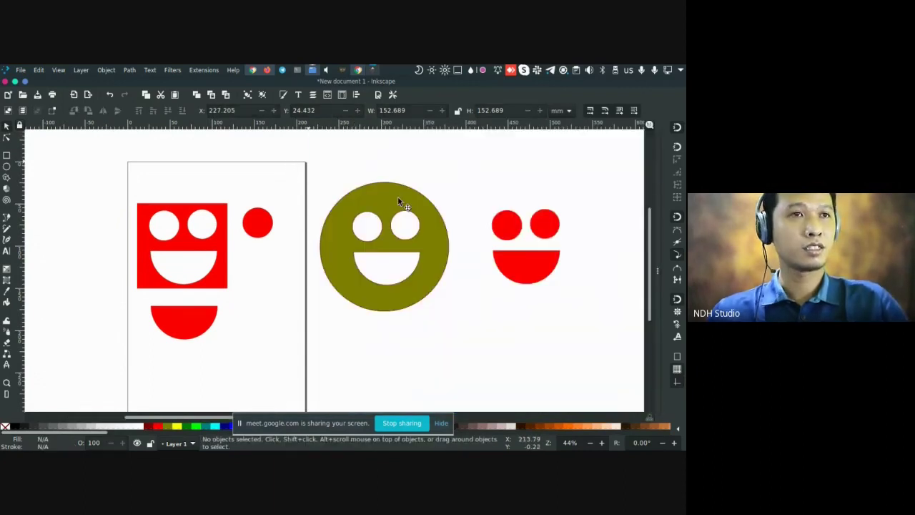
Move the olive circle smiley higher up on the canvas
click(427, 218)
scroll(436, 214, right, 1)
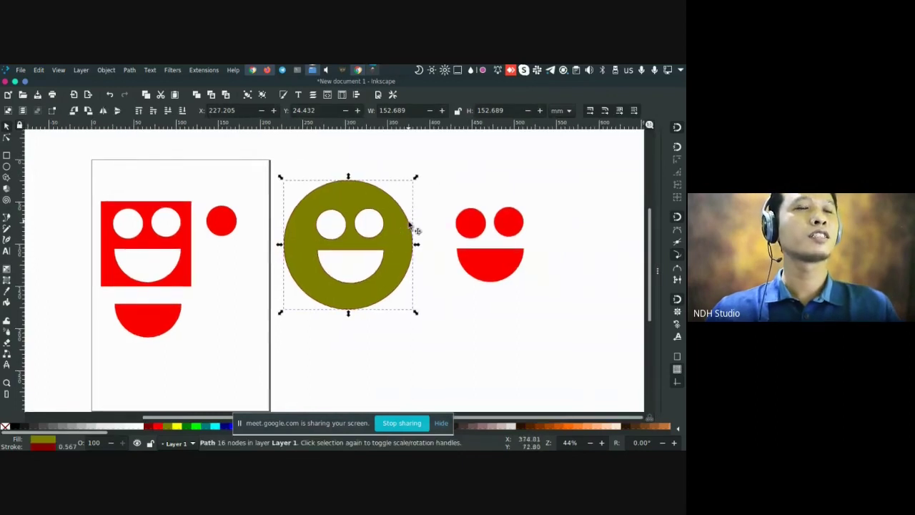
drag(390, 226, 383, 197)
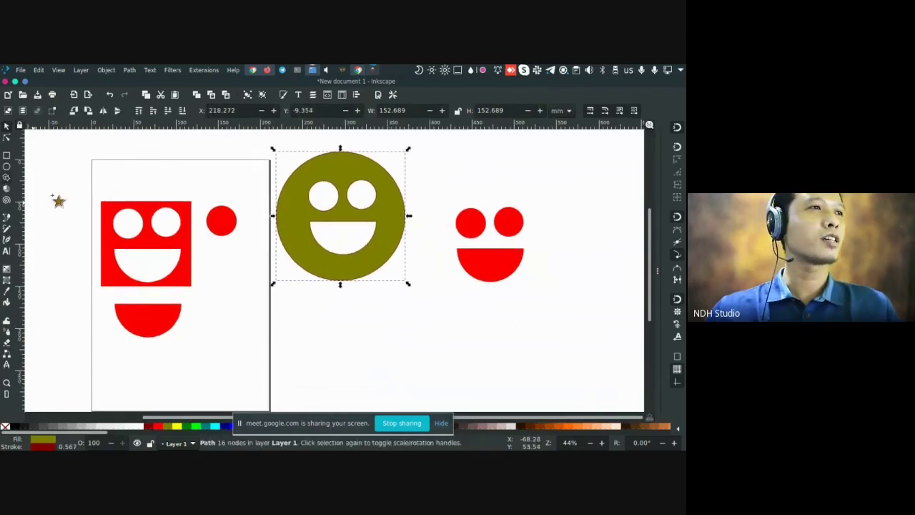
Draw a five-pointed olive star below the circle smiley
key(asterisk)
drag(406, 350, 406, 283)
scroll(410, 300, down, 2)
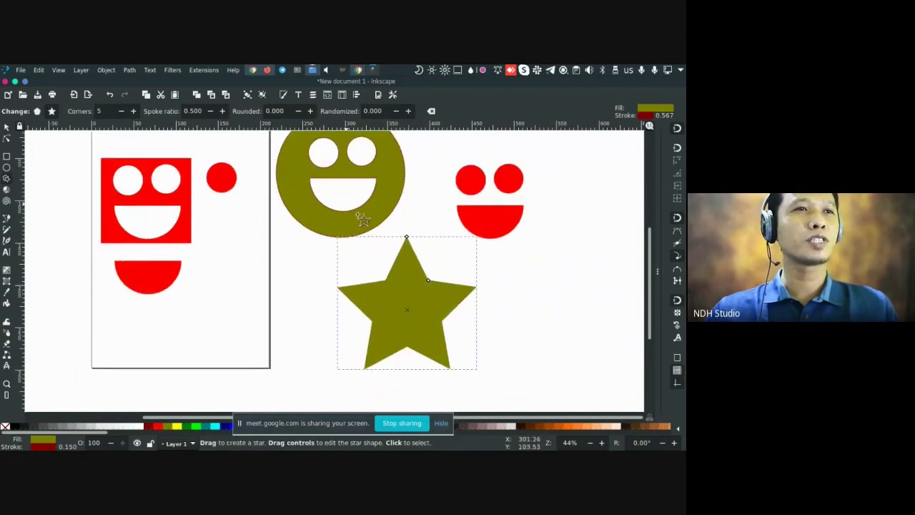
key(s)
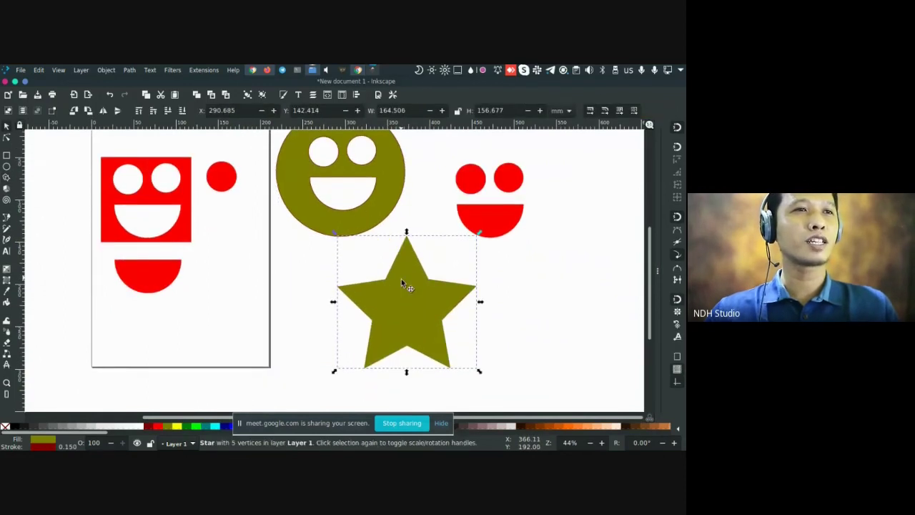
scroll(350, 209, up, 2)
In node editing, show the smiley's nodes, then pick the inner shape on the star
key(n)
click(351, 206)
drag(404, 174, 290, 273)
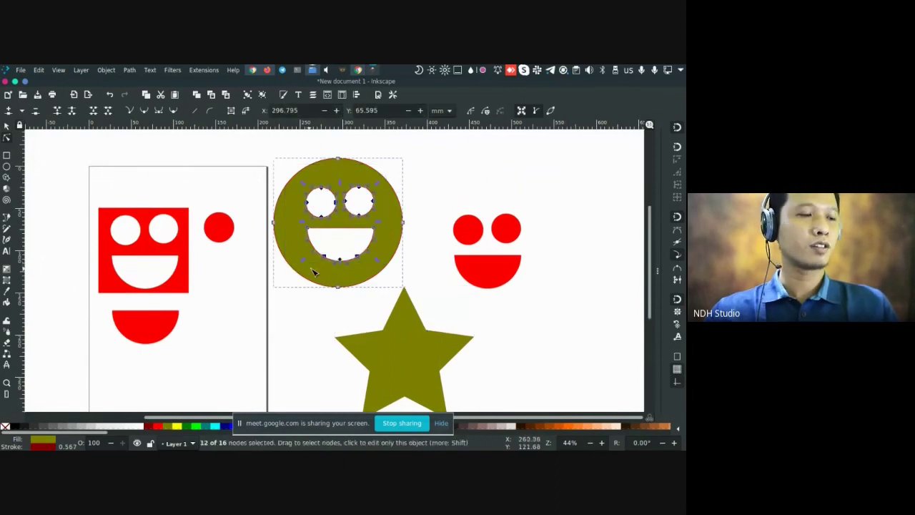
scroll(420, 357, down, 2)
click(413, 301)
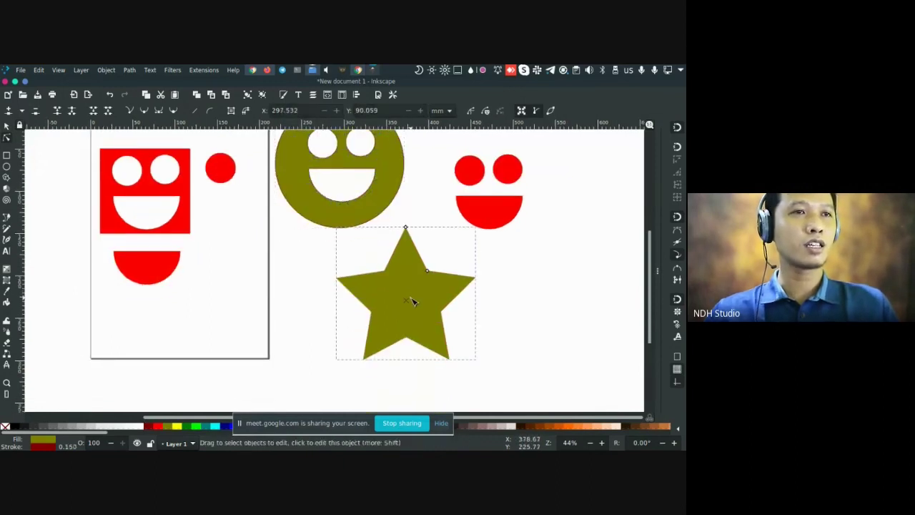
click(412, 301)
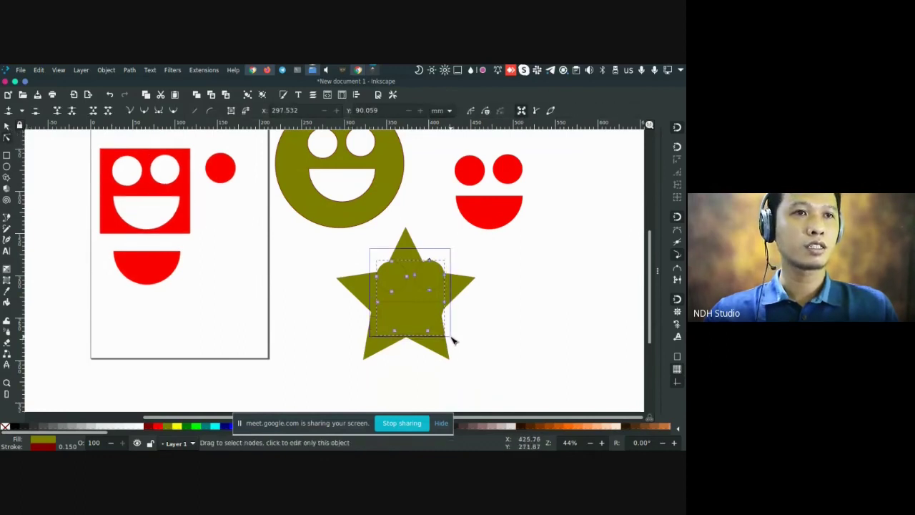
Move the inner shape off the star, place the small circle path onto it, and reselect the star
key(ctrl+a)
key(s)
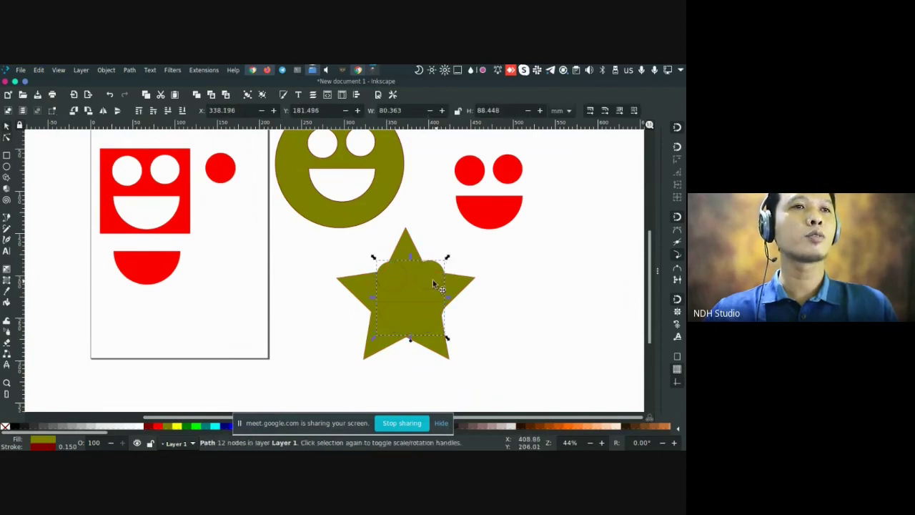
drag(432, 283, 452, 252)
click(398, 299)
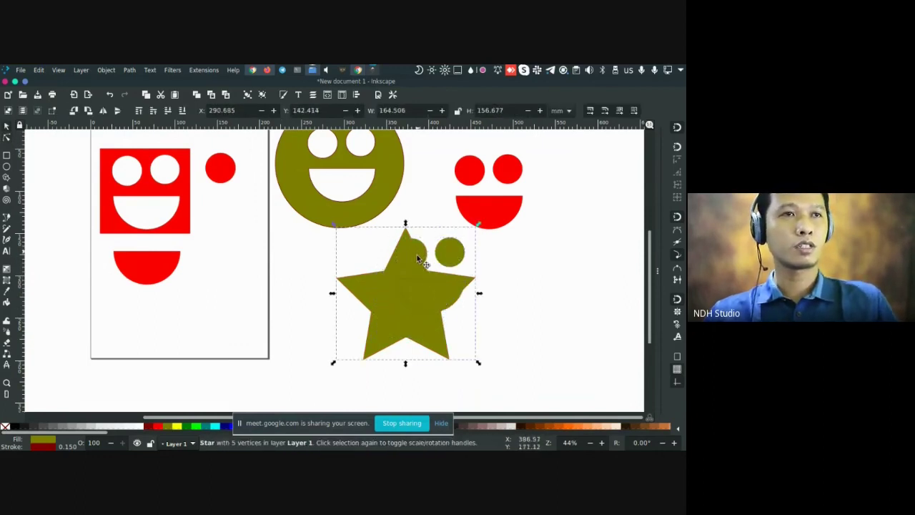
drag(417, 255, 416, 280)
key(Escape)
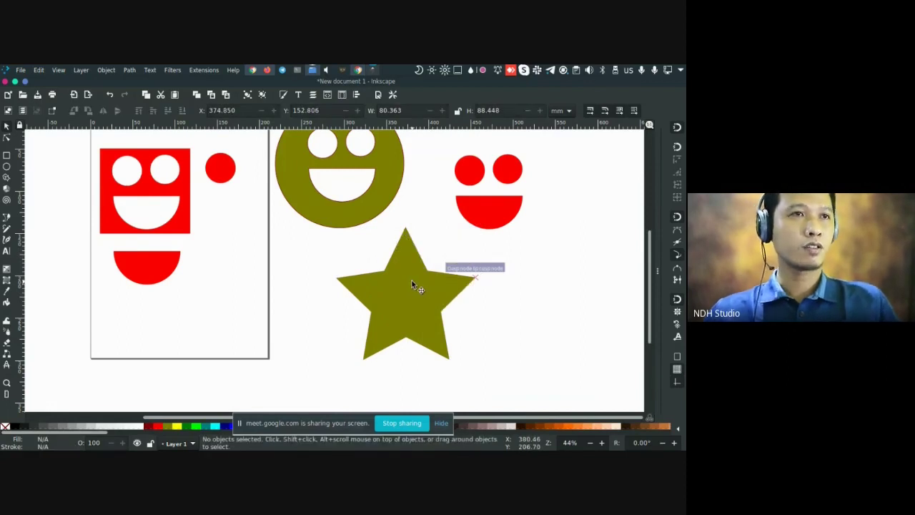
click(412, 286)
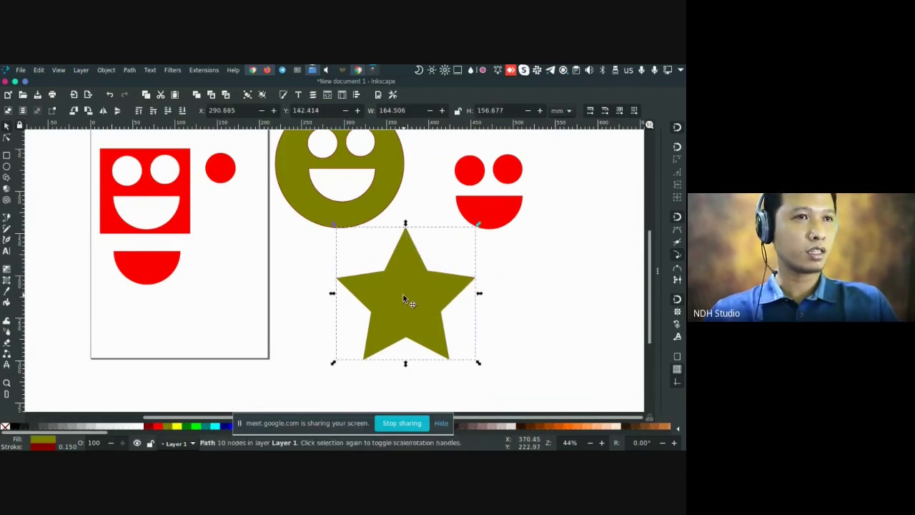
Paste the eye and mouth shapes into the star, shrink them to fit, and combine
double_click(403, 297)
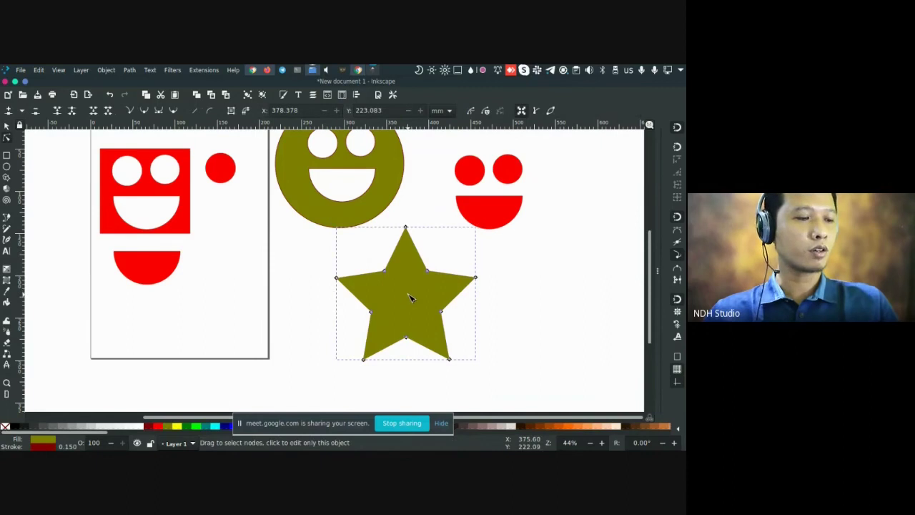
key(ctrl+v)
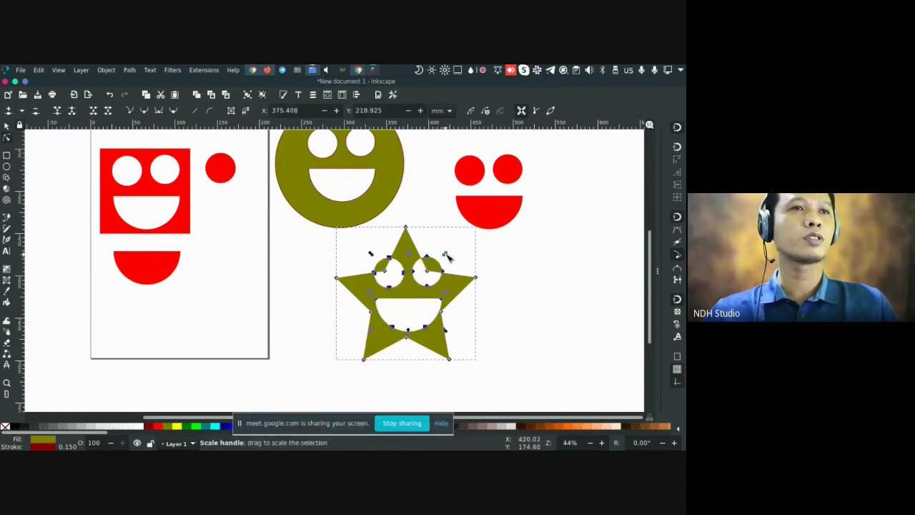
drag(448, 257, 412, 290)
key(s)
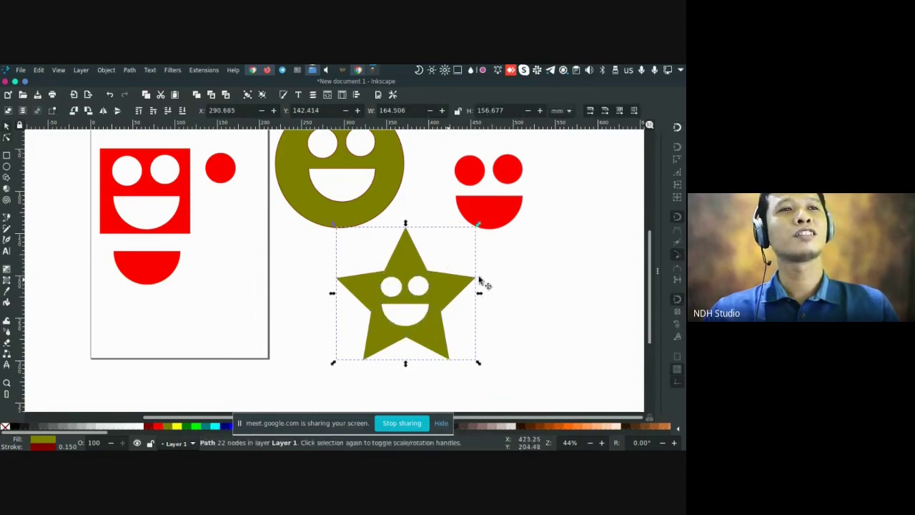
click(486, 287)
scroll(457, 283, up, 2)
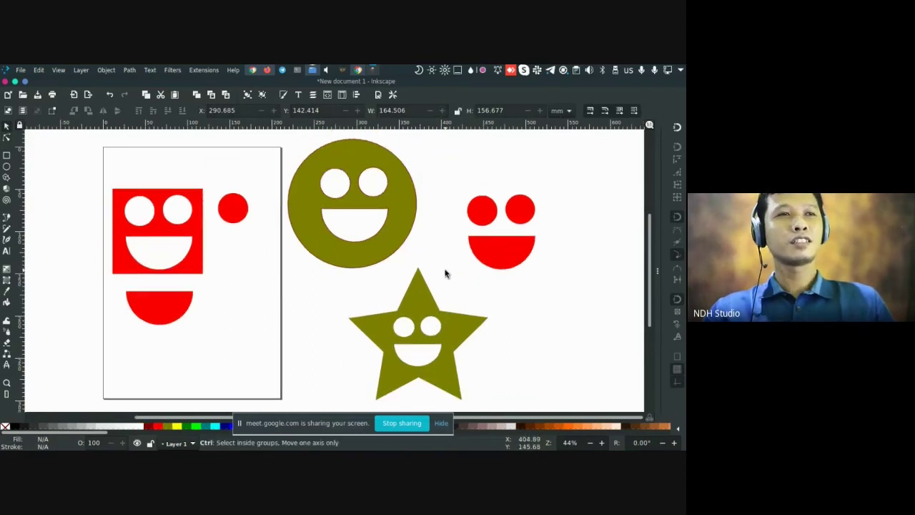
Drag the star smiley up and right under the olive circle, then recentre the view
click(450, 336)
mouse_move(476, 324)
mouse_down()
mouse_move(522, 304)
mouse_move(488, 290)
mouse_move(459, 327)
mouse_up()
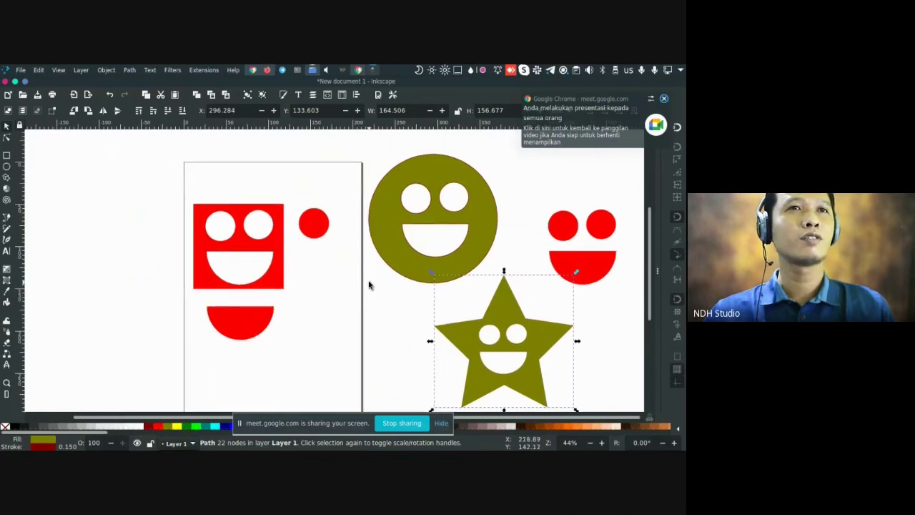
drag(383, 274, 329, 250)
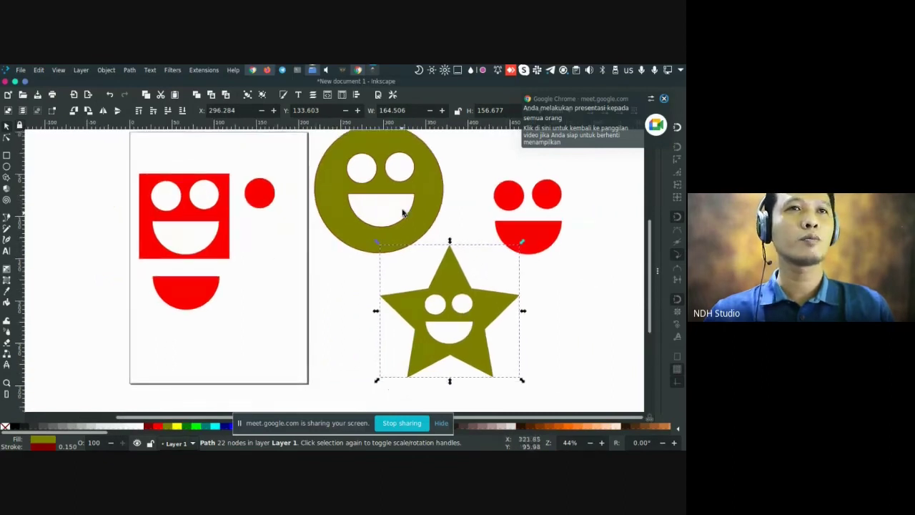
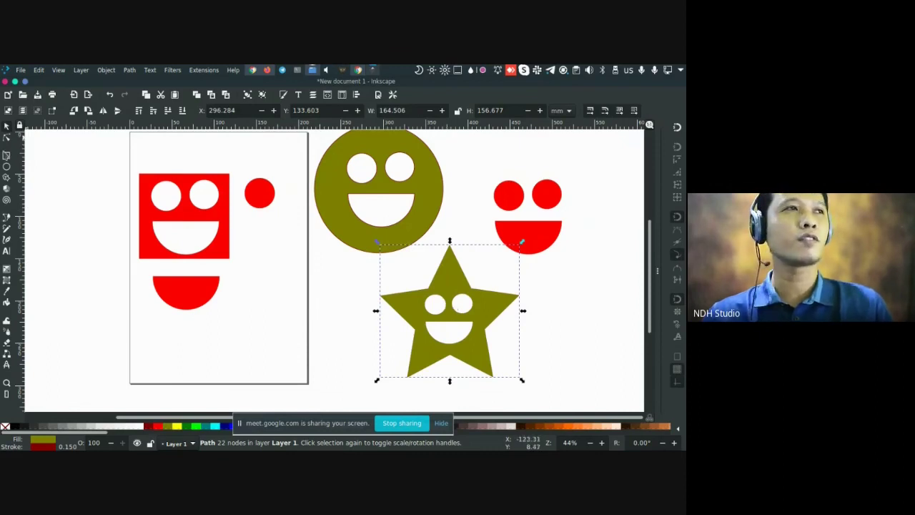
Node-edit the star to move the right eye hole up onto its right arm
key(n)
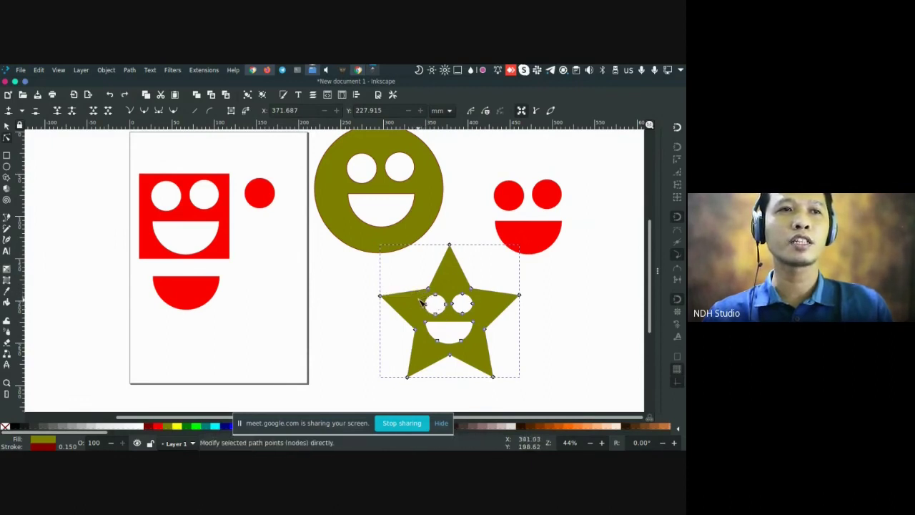
drag(506, 317, 497, 283)
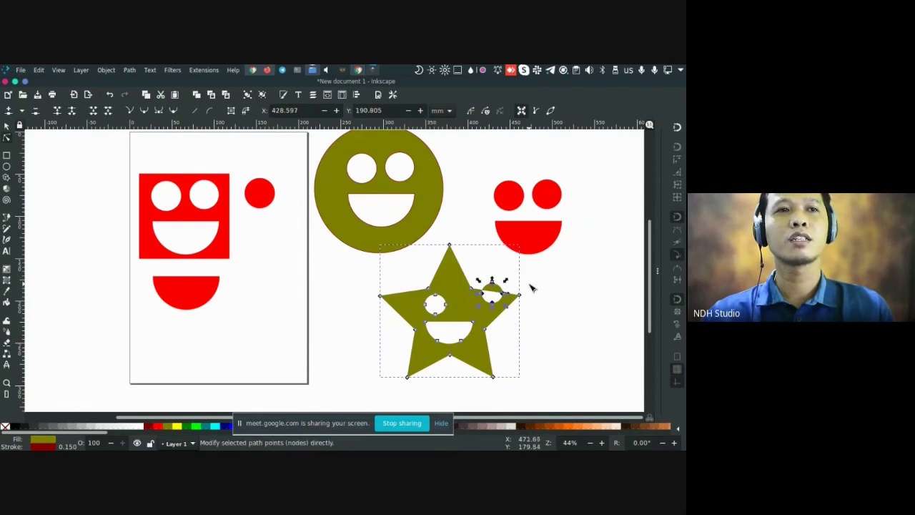
key(s)
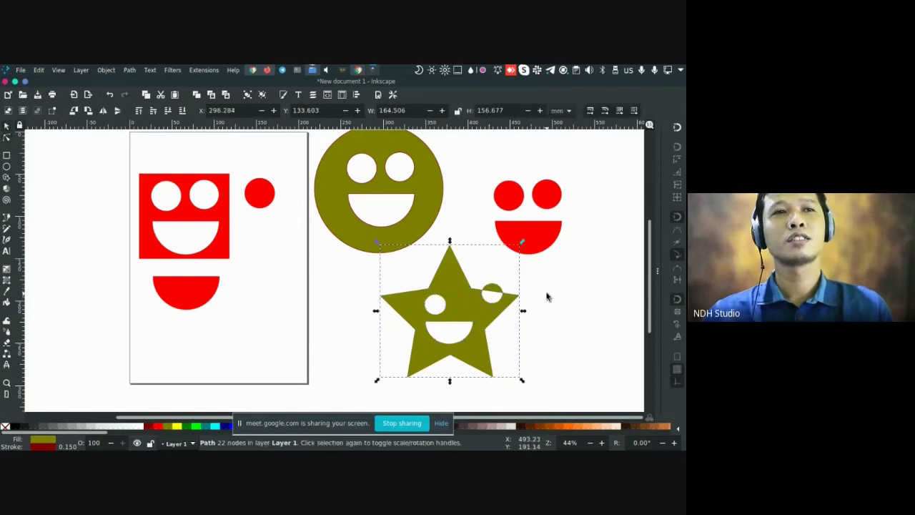
Select the left eye hole's nodes and move them up onto the star's left arm
key(n)
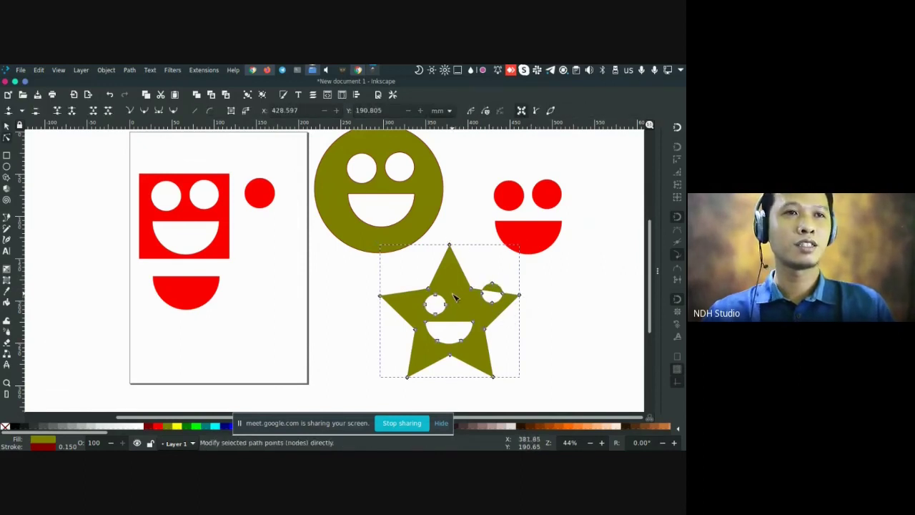
click(446, 305)
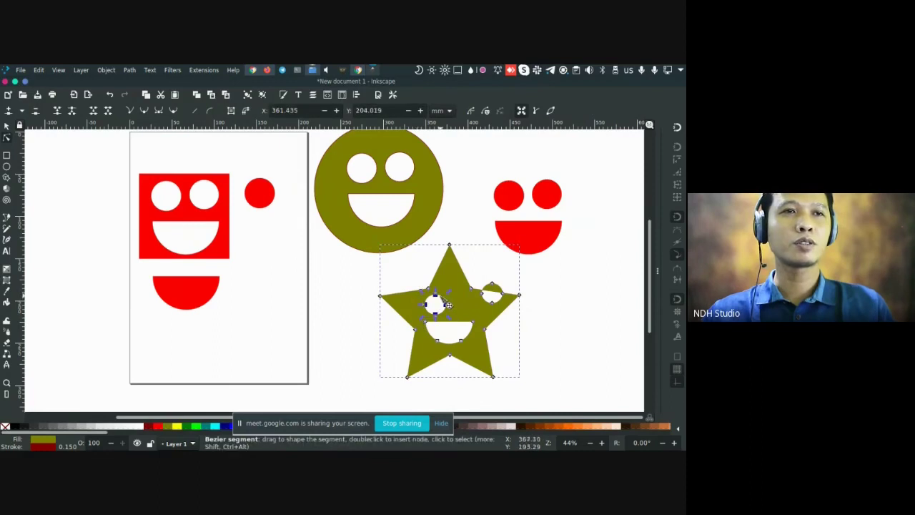
drag(448, 305, 406, 286)
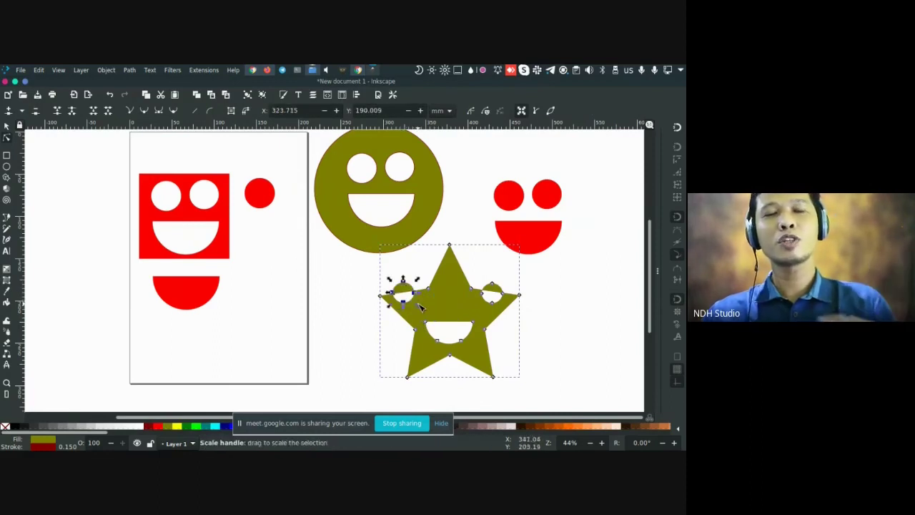
scroll(417, 304, right, 1)
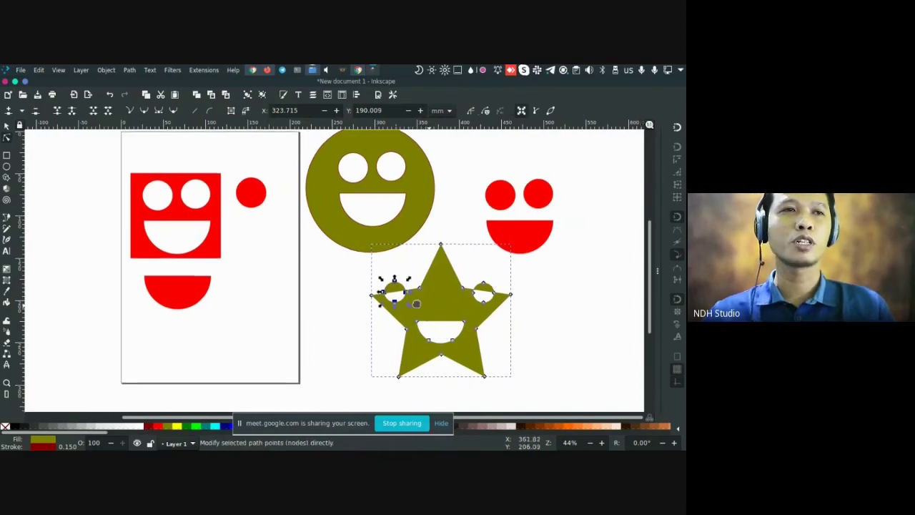
scroll(416, 303, right, 3)
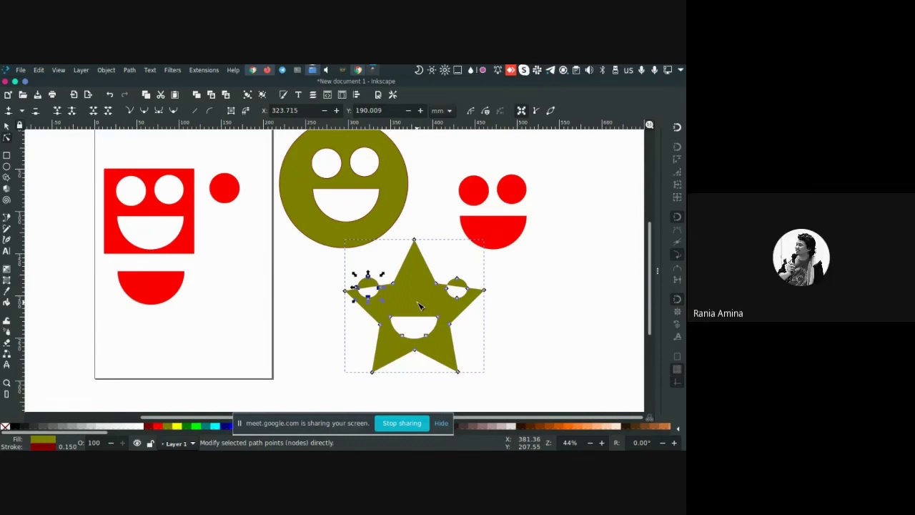
Apply Path > Break Apart to split the star face into separate pieces
key(s)
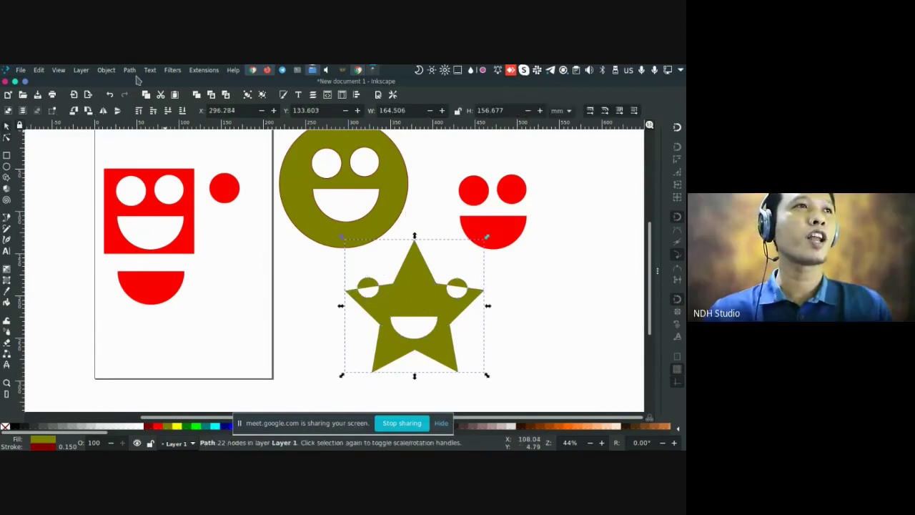
click(107, 70)
mouse_move(132, 72)
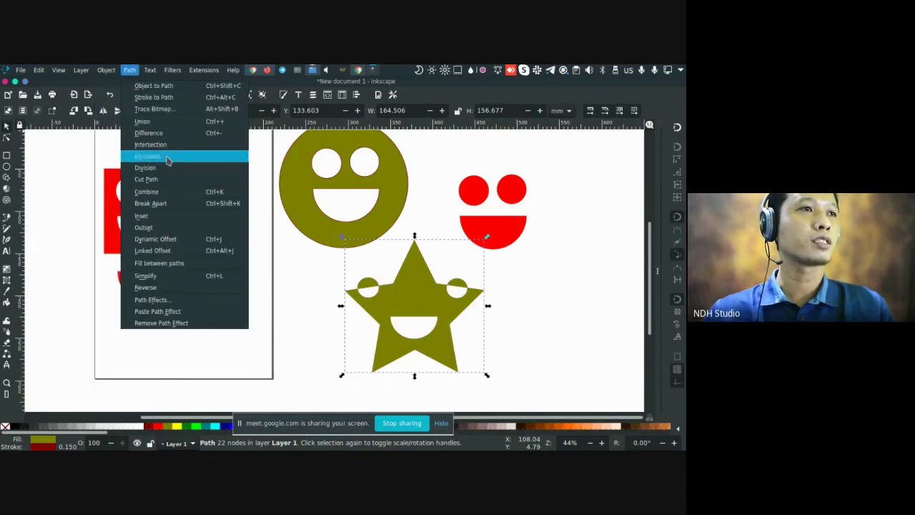
click(165, 204)
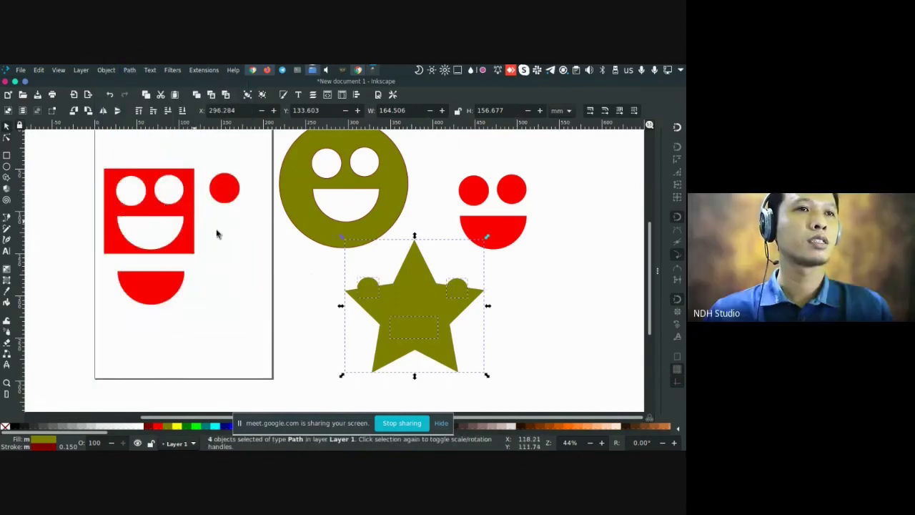
click(315, 301)
Drag the star to the right to uncover the small face pieces
drag(429, 296, 462, 315)
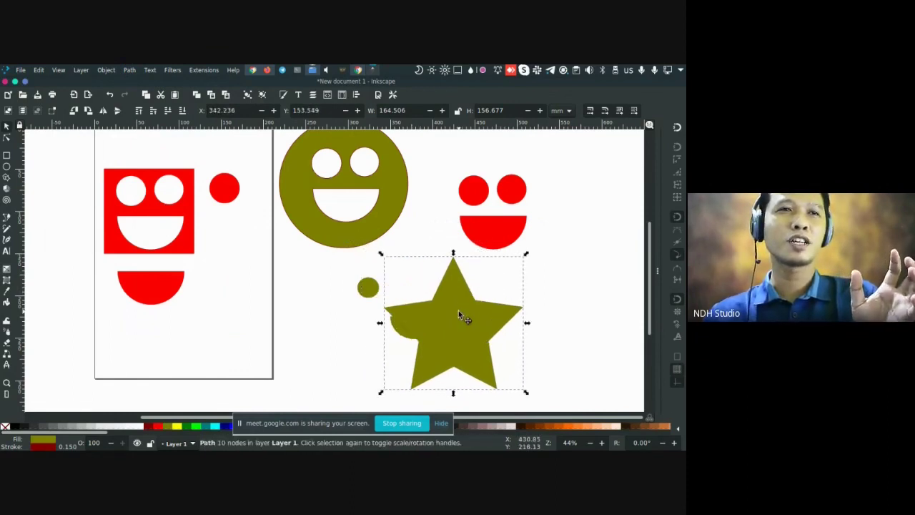
drag(459, 312, 413, 292)
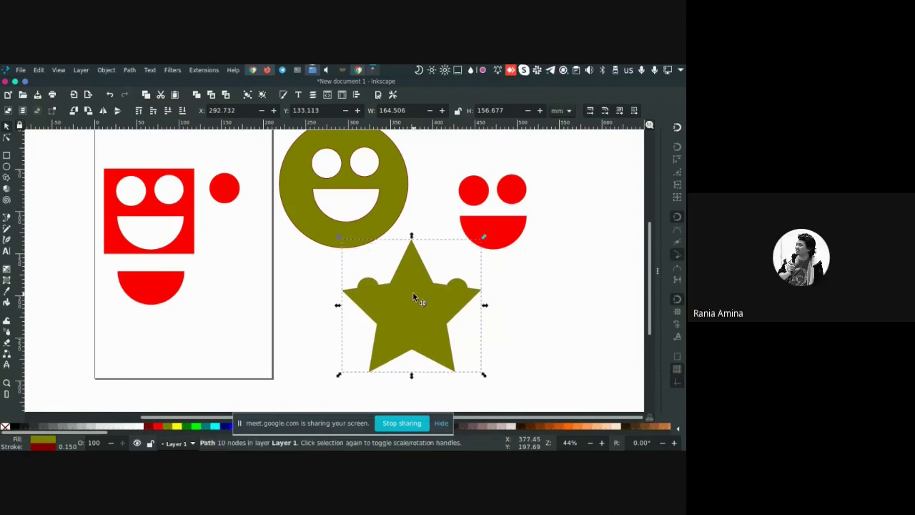
drag(413, 292, 513, 305)
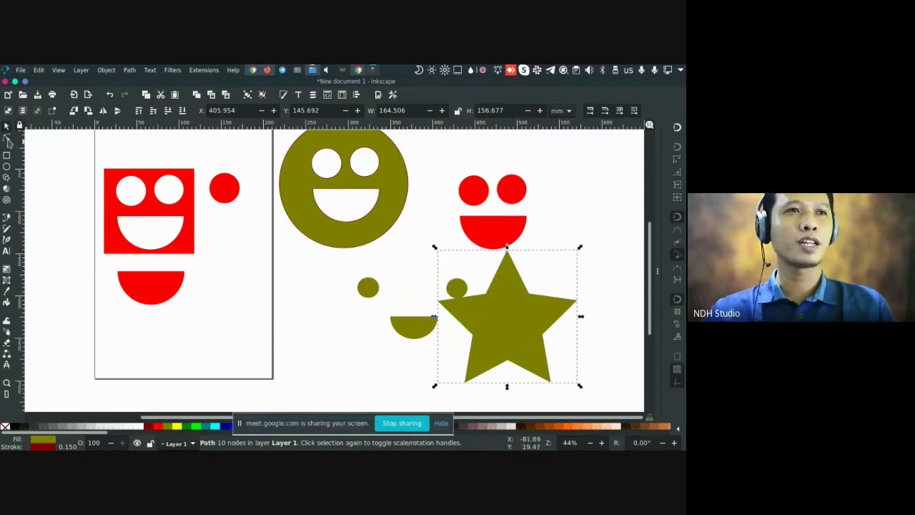
Place the small circle above the half-circle, then move the star back over the pieces
click(8, 139)
click(457, 287)
drag(443, 268, 483, 298)
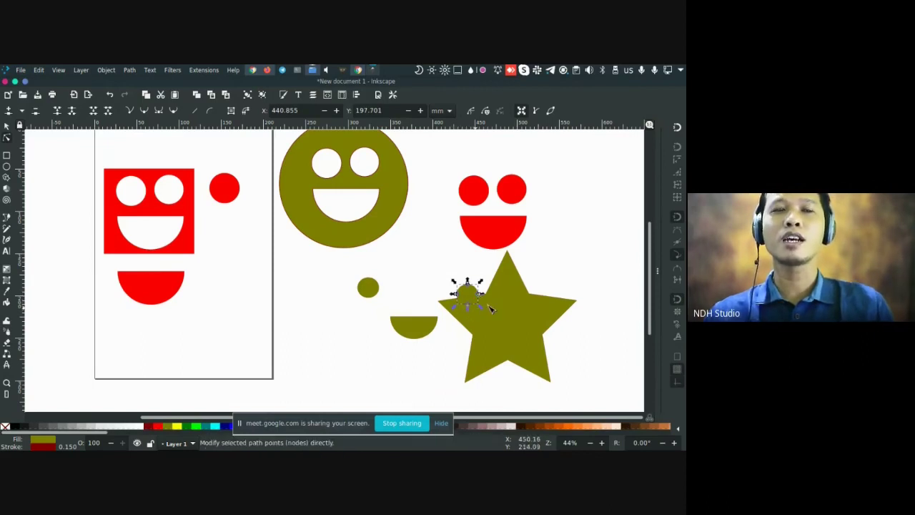
key(s)
key(Escape)
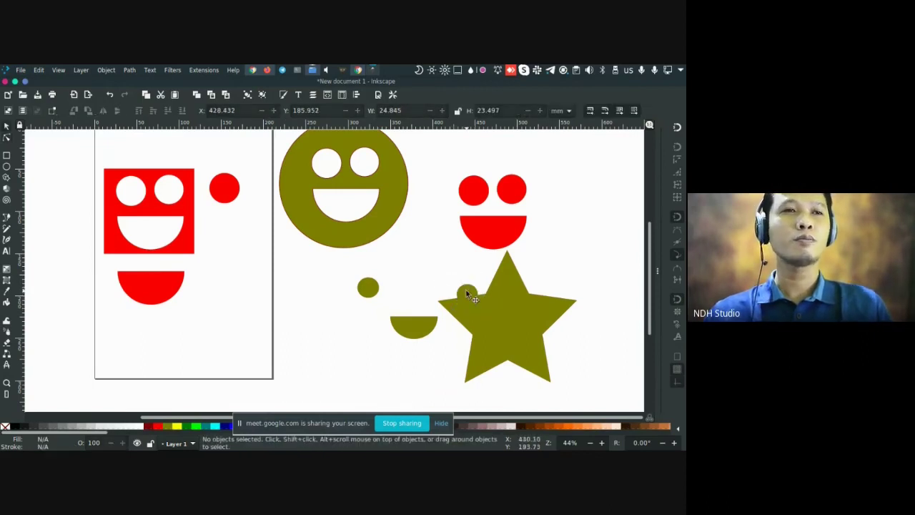
drag(465, 290, 401, 277)
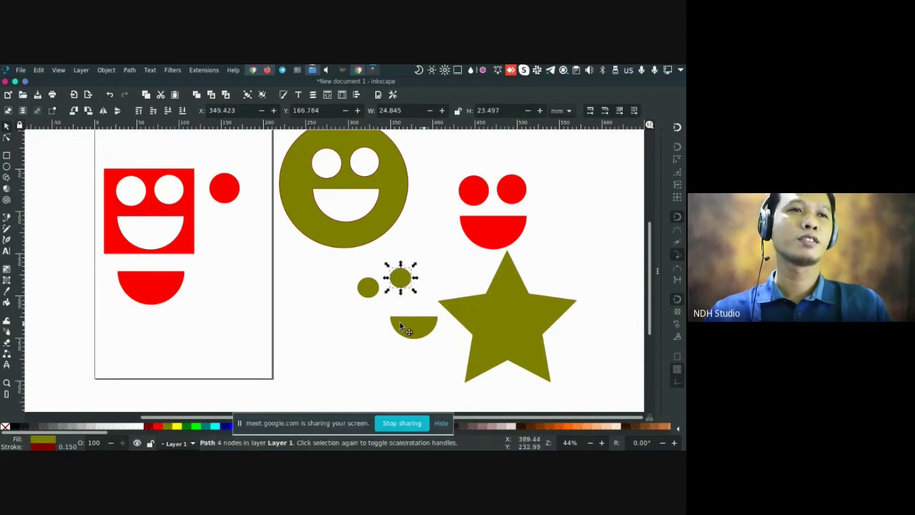
drag(428, 326, 385, 322)
drag(501, 313, 364, 292)
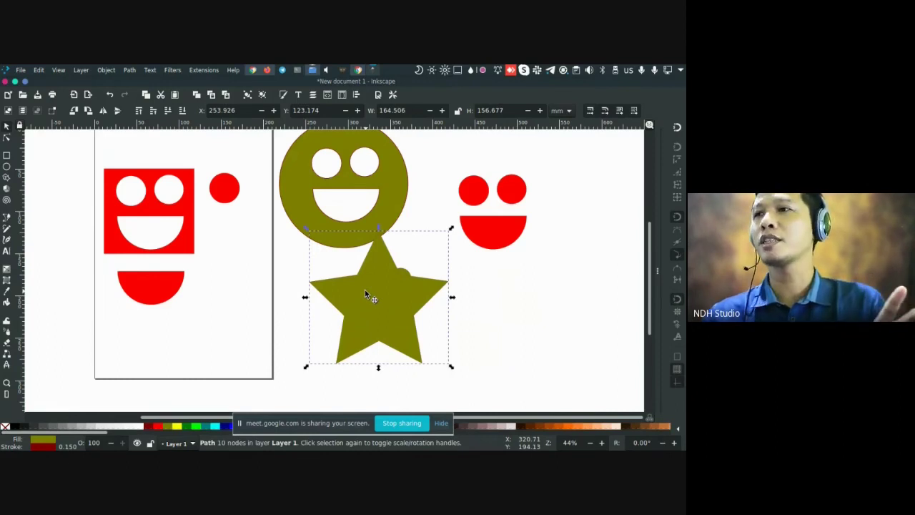
Select all seven olive objects with Ctrl+A and delete them
click(372, 285)
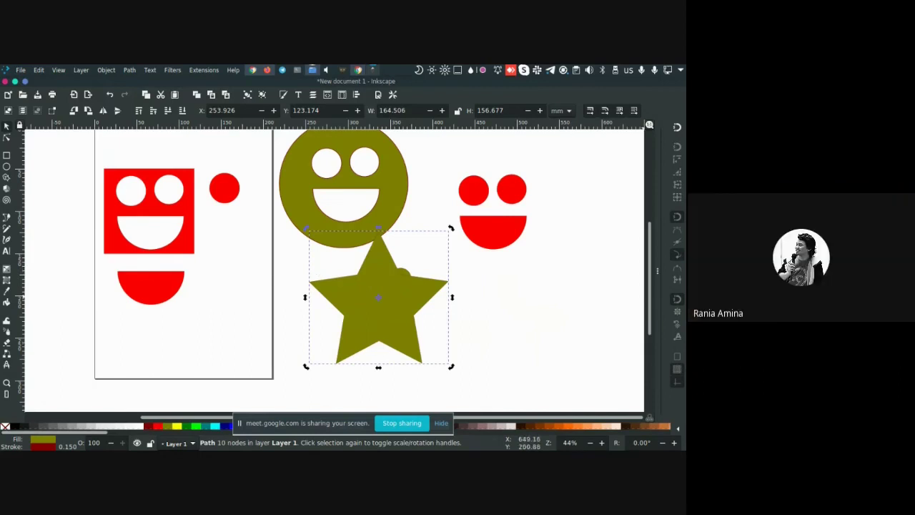
key(ctrl+Up)
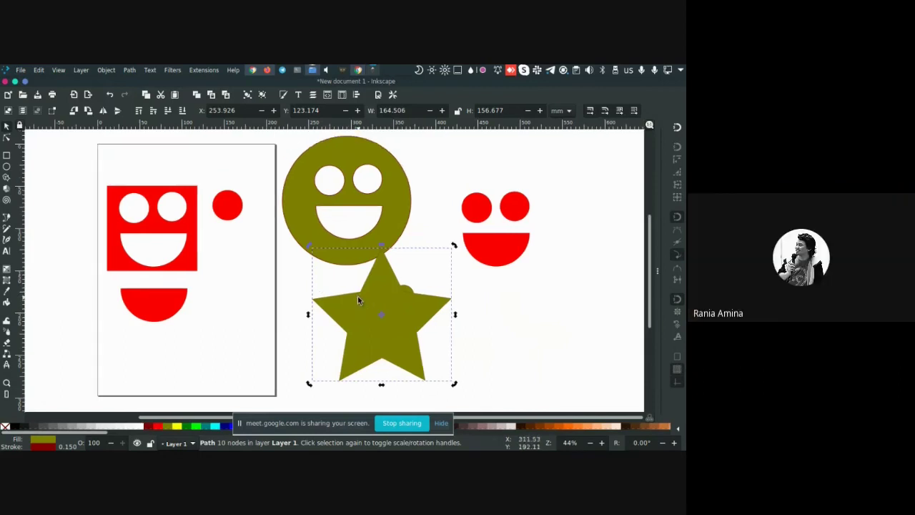
key(ctrl+a)
key(Delete)
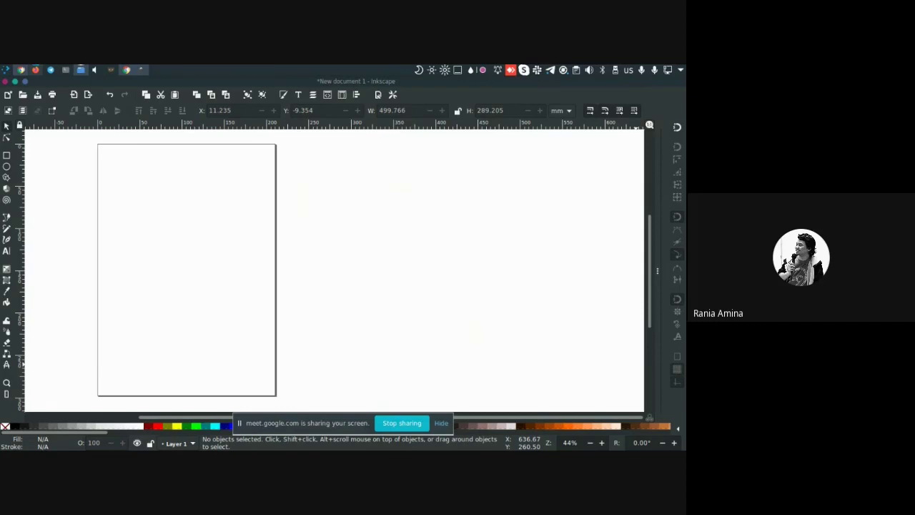
click(7, 155)
drag(147, 179, 246, 288)
key(space)
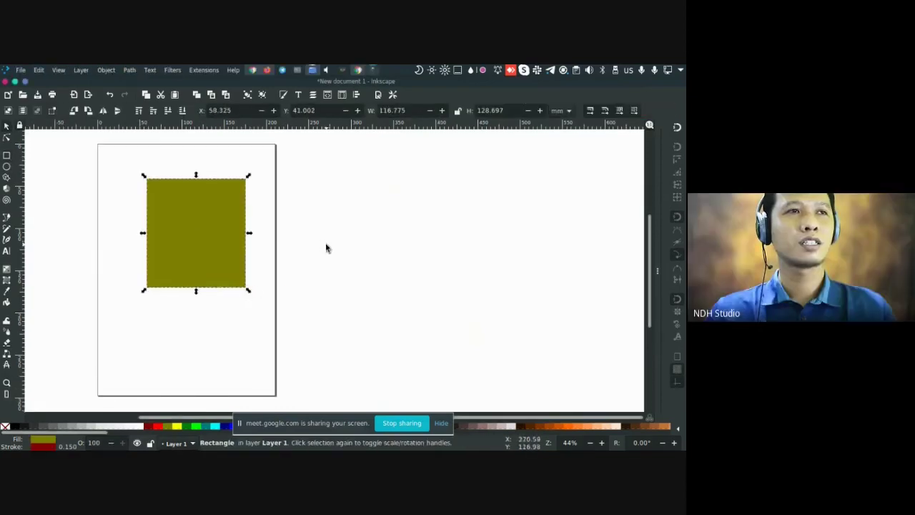
drag(327, 248, 467, 257)
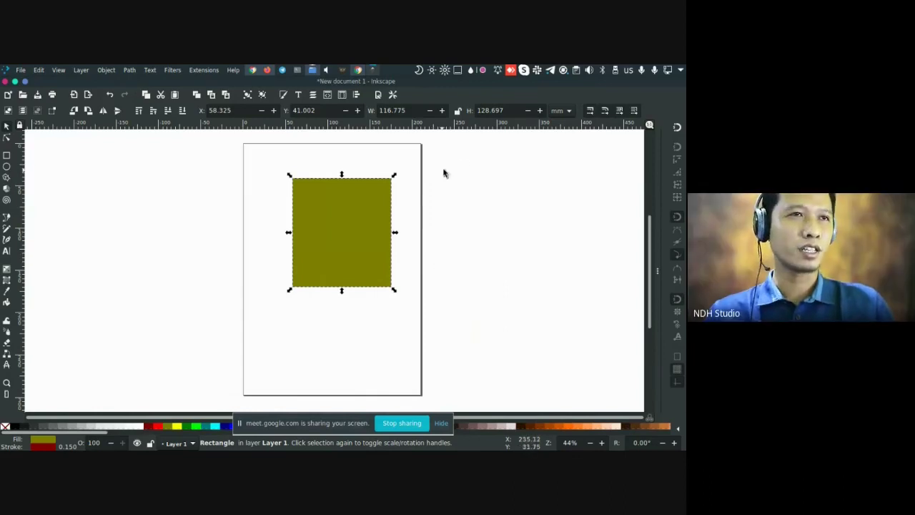
drag(461, 163, 208, 326)
key(Delete)
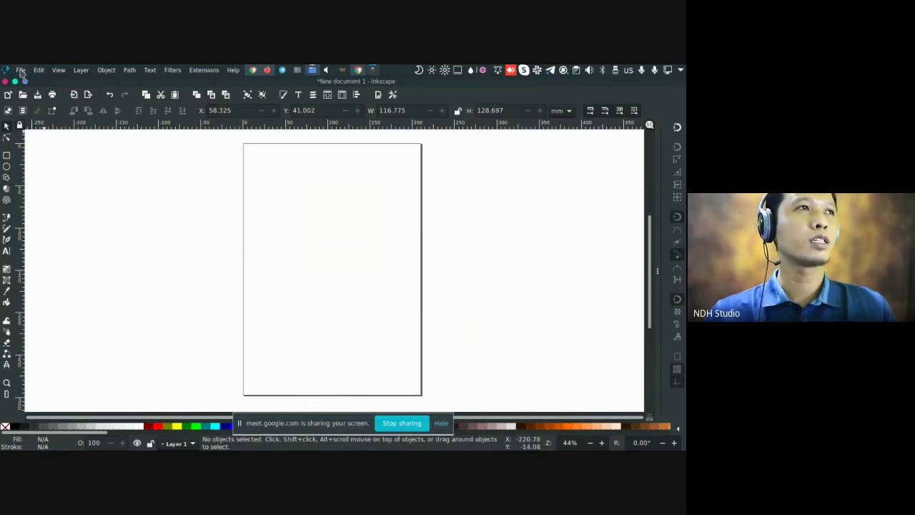
Open Karikatur.svg from the File > Open Recent list
click(21, 70)
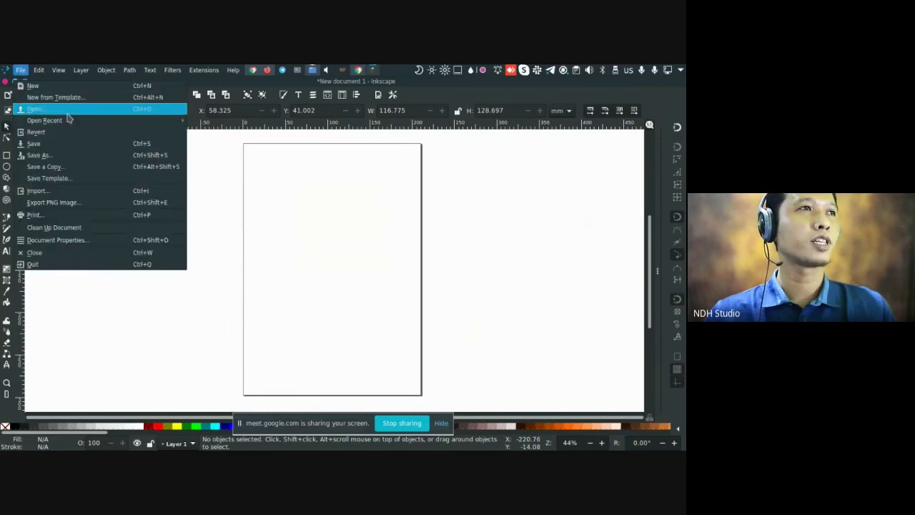
mouse_move(70, 122)
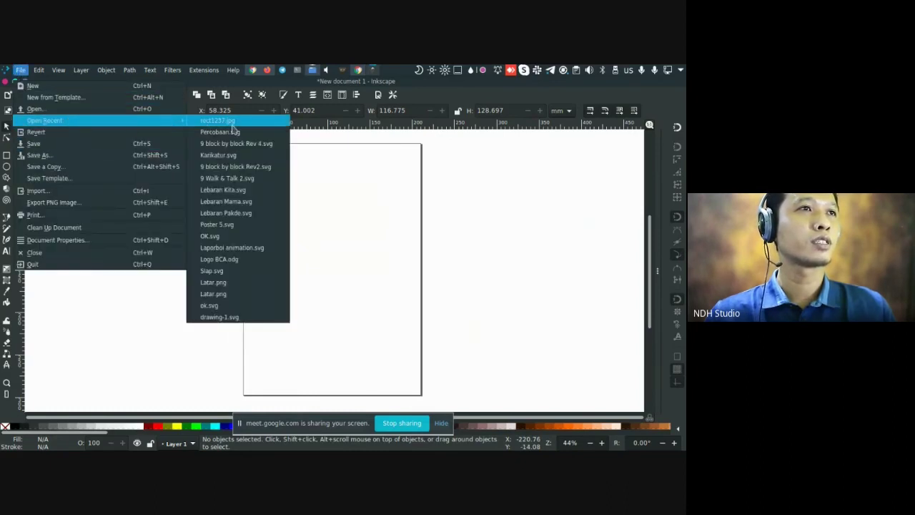
click(241, 155)
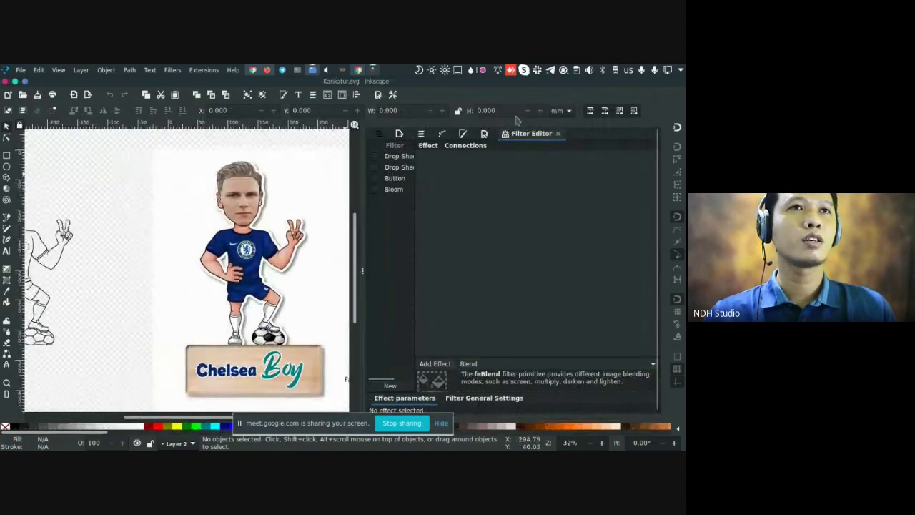
scroll(250, 179, right, 1)
scroll(251, 178, right, 1)
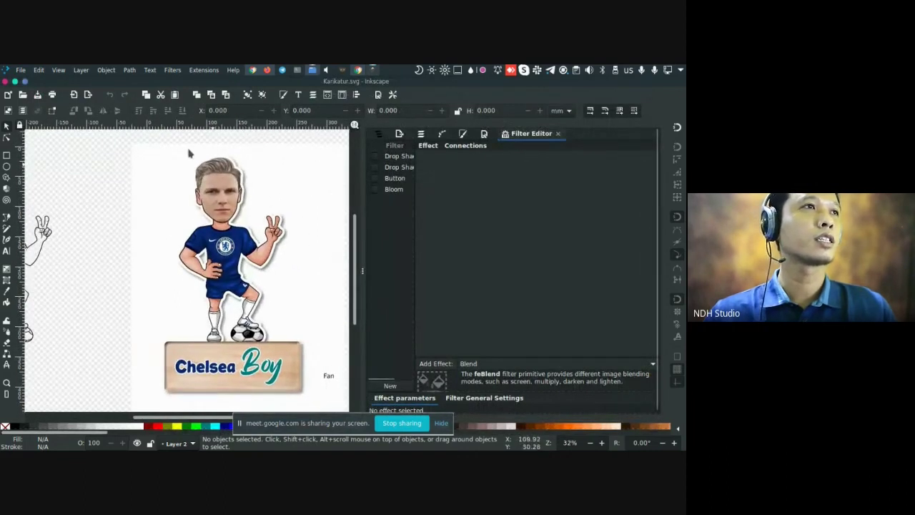
Switch the display mode to Outline Overlay and zoom in on the caricature
click(59, 70)
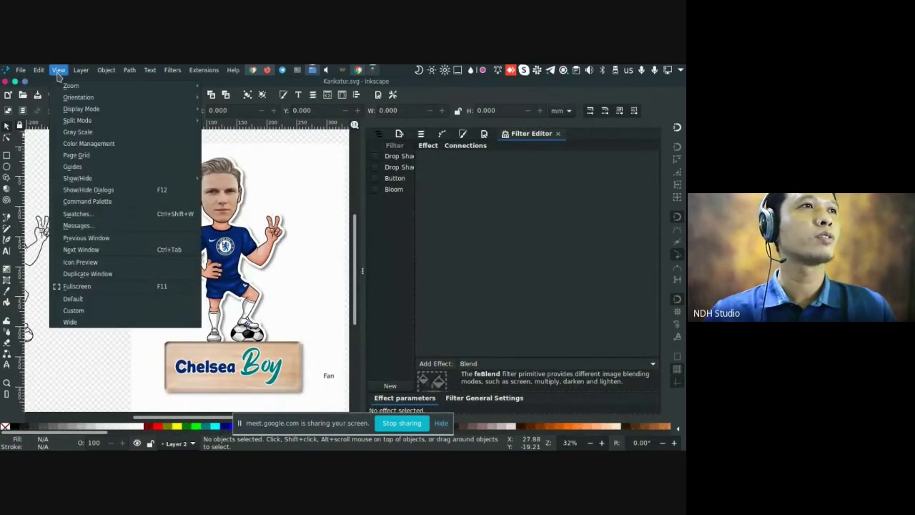
mouse_move(79, 111)
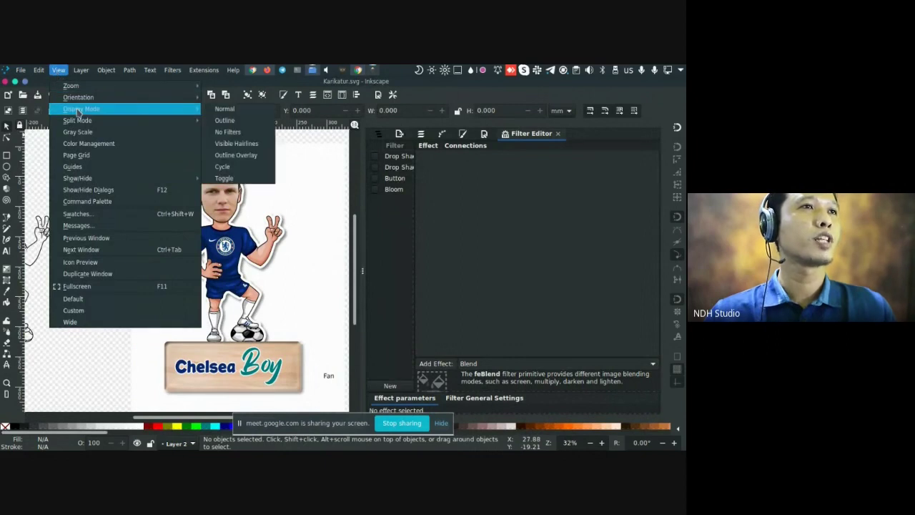
click(237, 156)
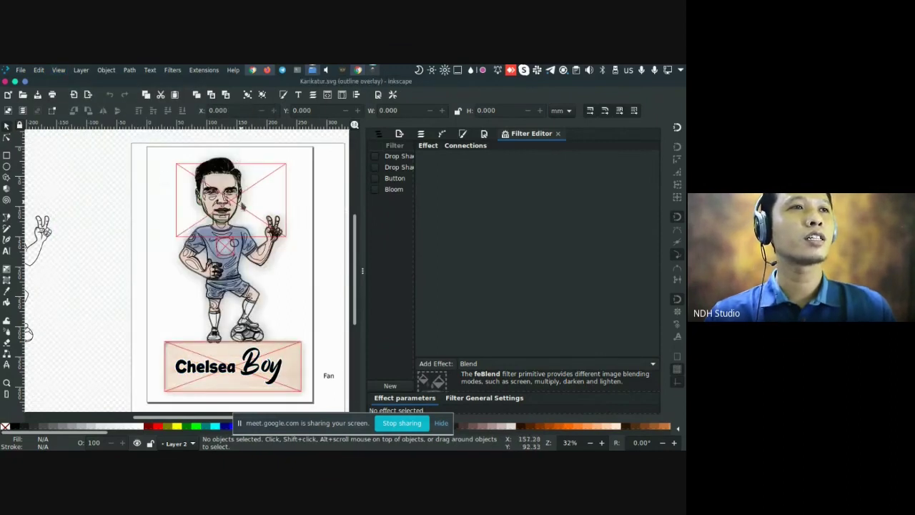
key(ctrl)
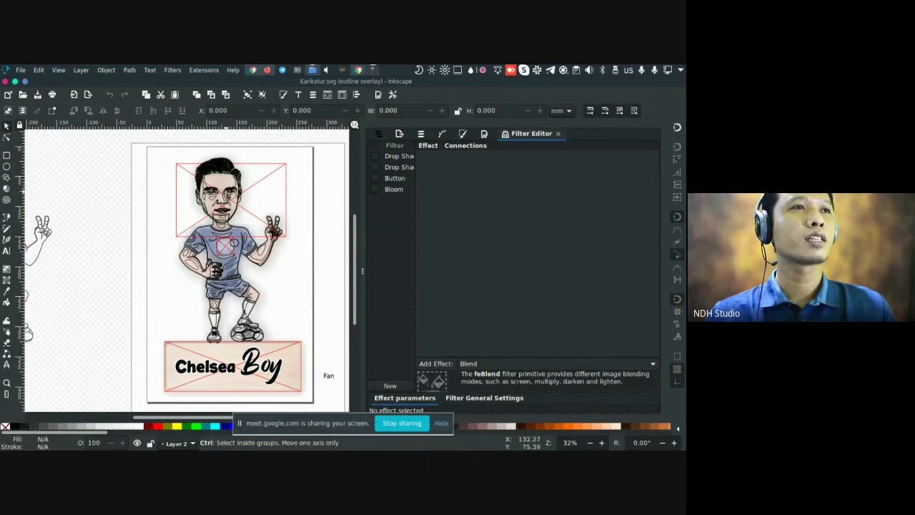
scroll(267, 178, up, 3)
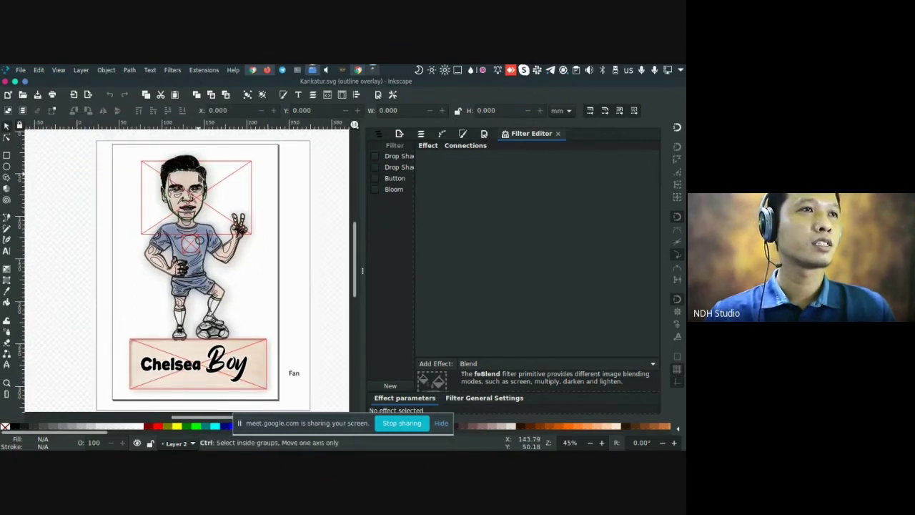
scroll(198, 172, up, 2)
scroll(199, 173, down, 4)
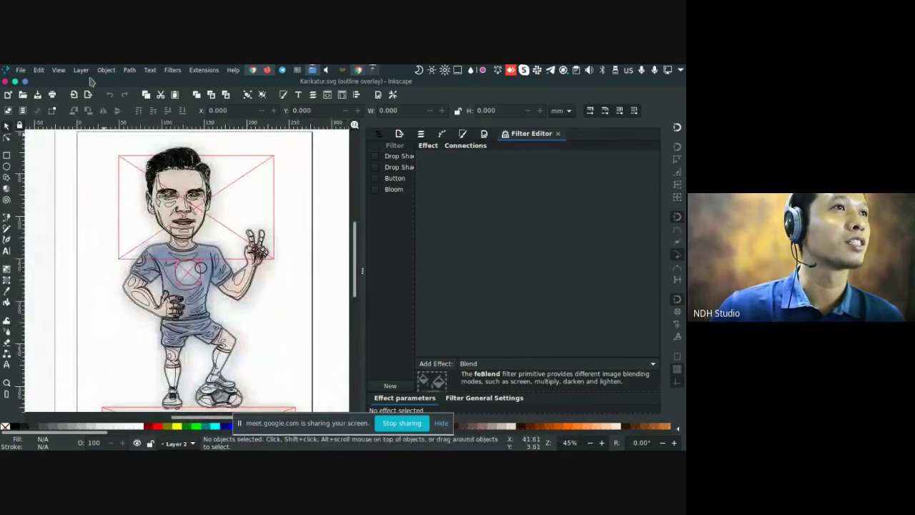
Try plain Outline mode, return to Outline Overlay, and select the caricature group
click(58, 70)
mouse_move(161, 113)
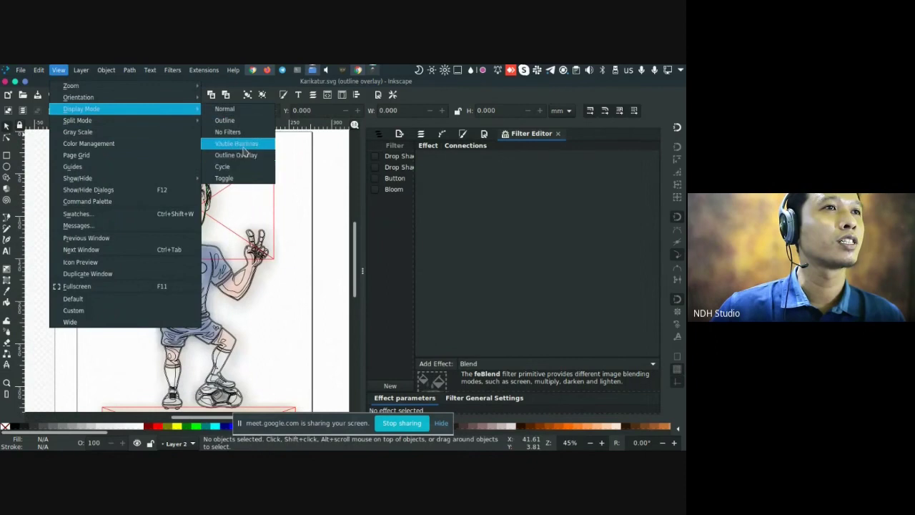
click(224, 120)
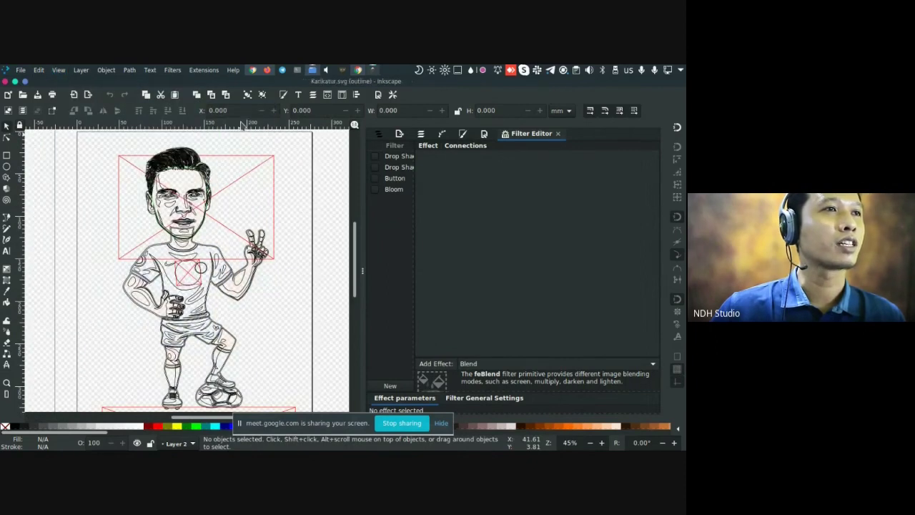
click(58, 70)
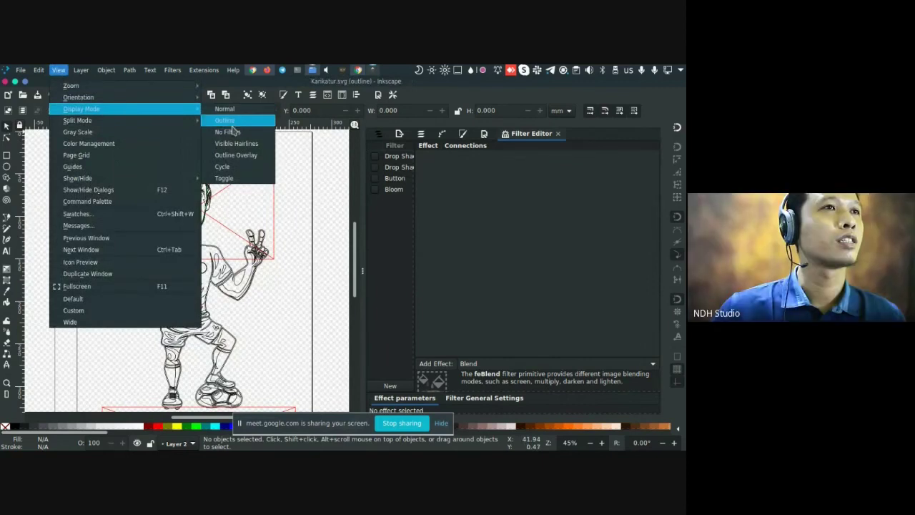
click(237, 156)
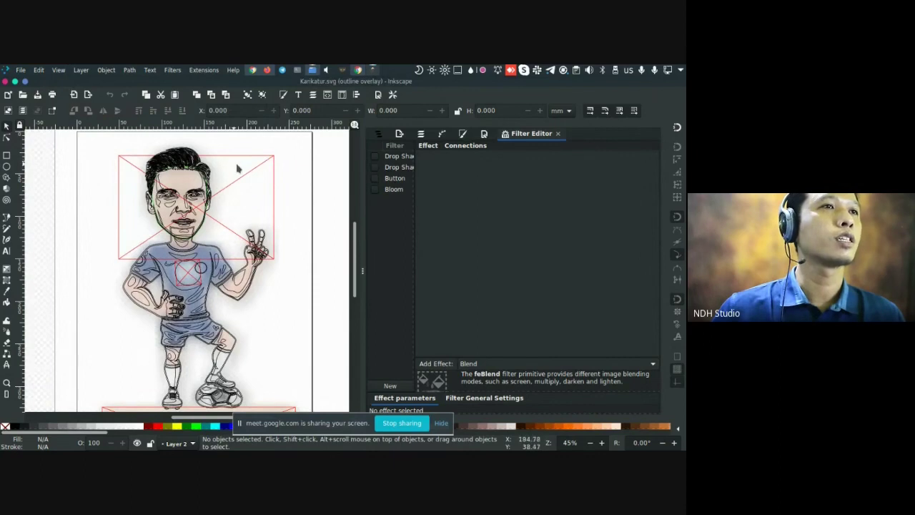
click(250, 161)
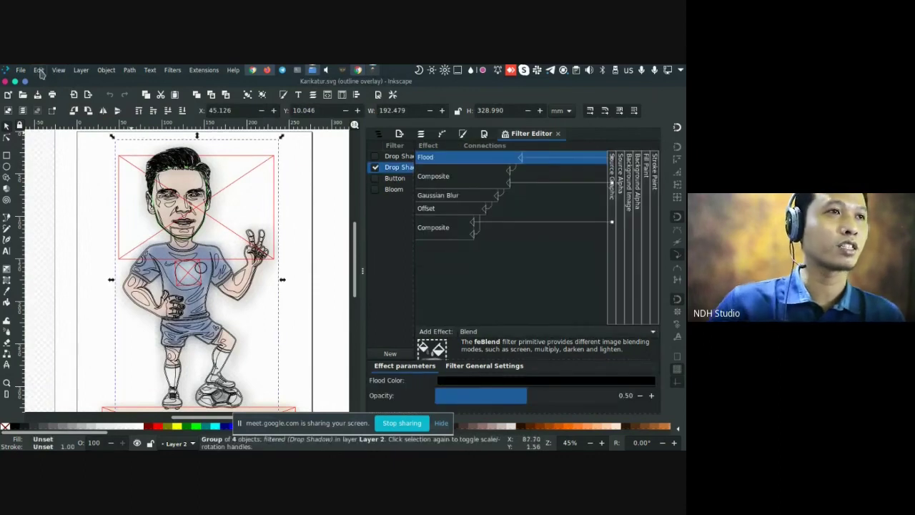
Enable 'Images in Outline Mode' in the Imported Images preferences
scroll(209, 176, down, 1)
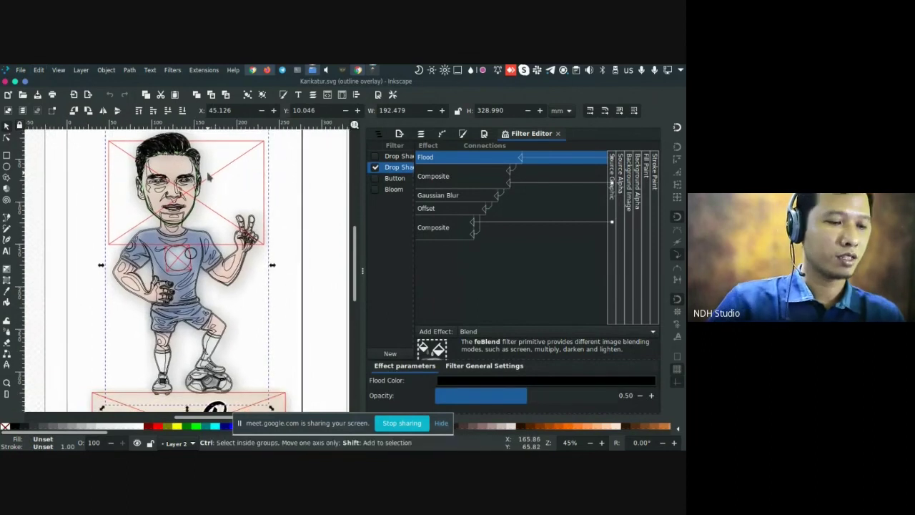
key(ctrl+shift+p)
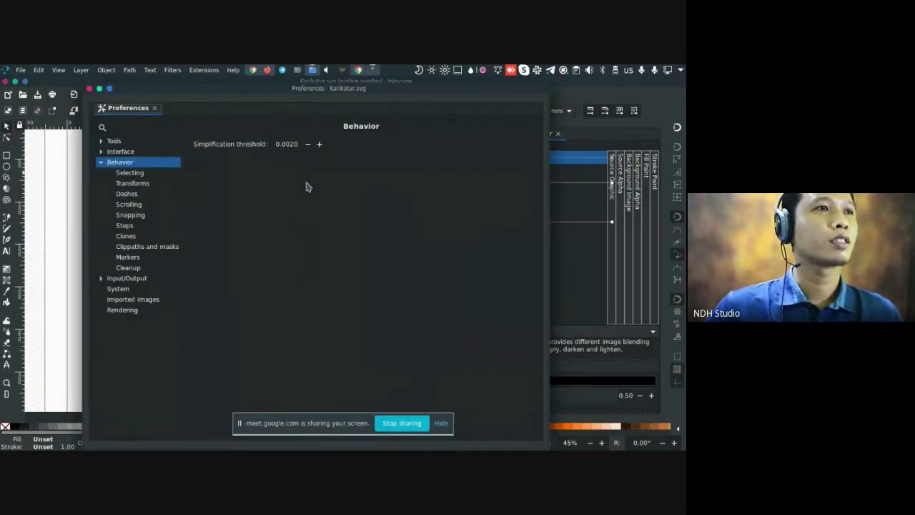
click(123, 312)
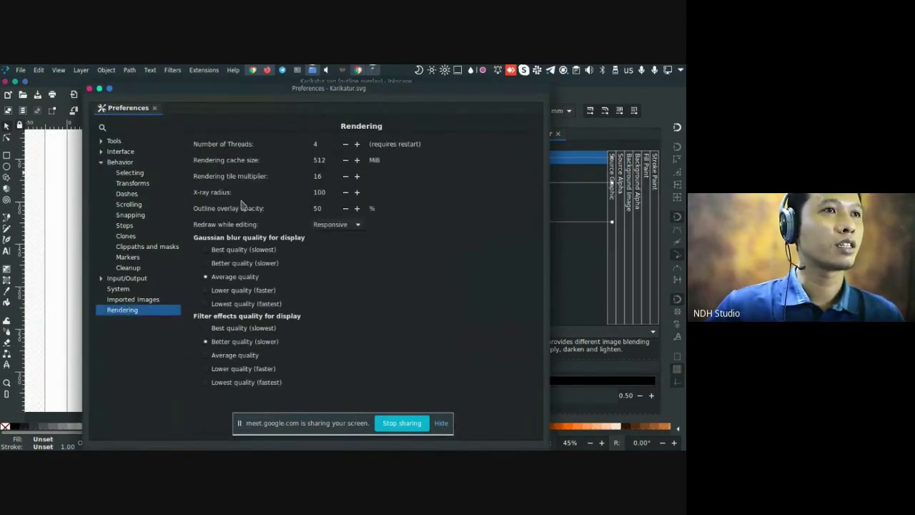
click(139, 300)
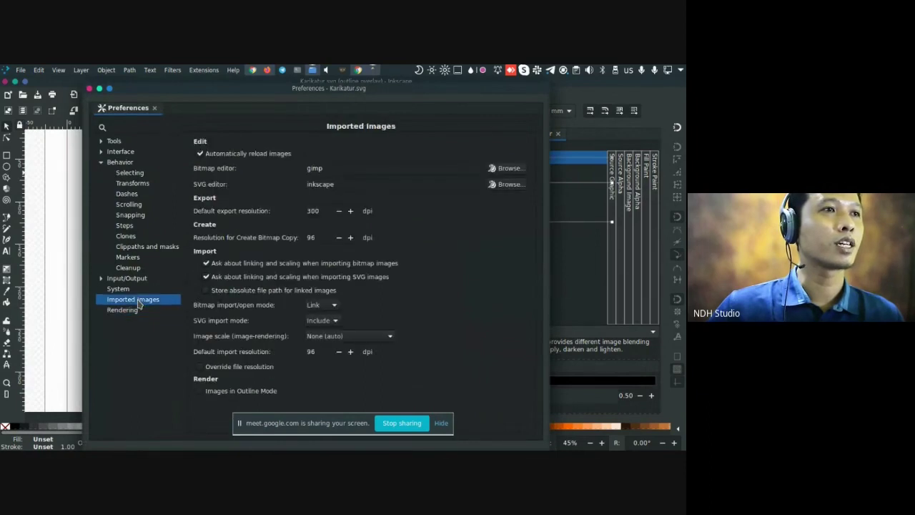
click(201, 392)
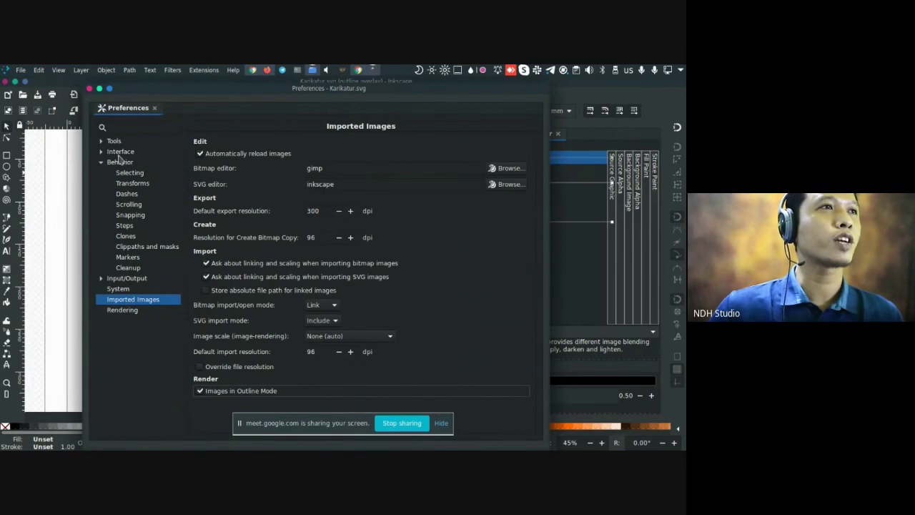
click(89, 88)
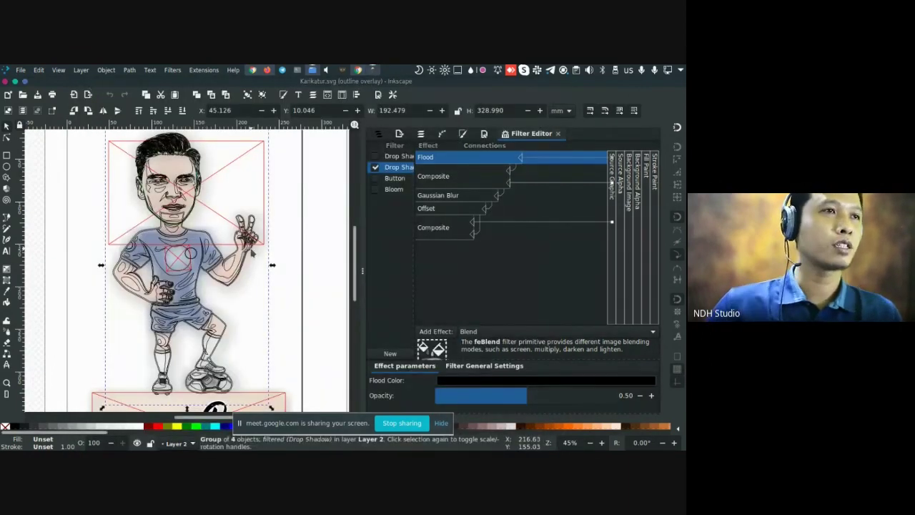
Reopen Preferences and enable 'Override file resolution' for imported images
key(ctrl+shift+p)
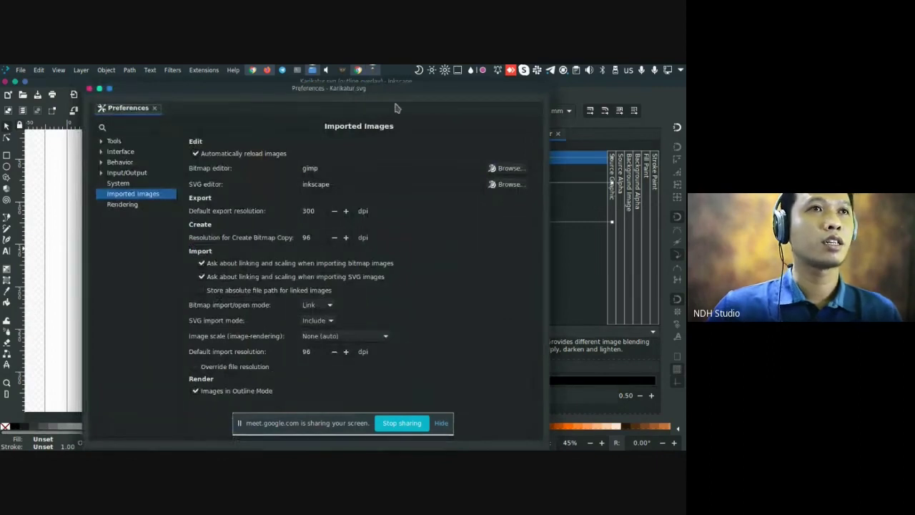
drag(356, 95, 244, 80)
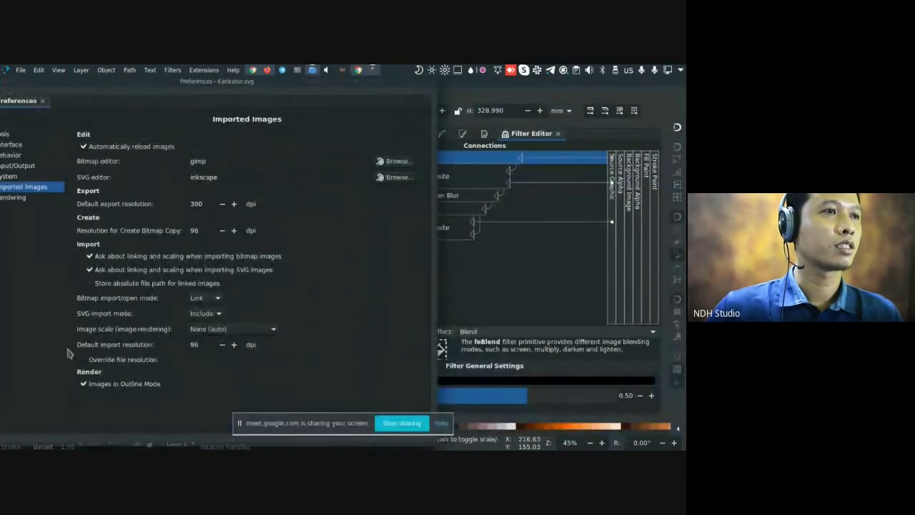
click(83, 360)
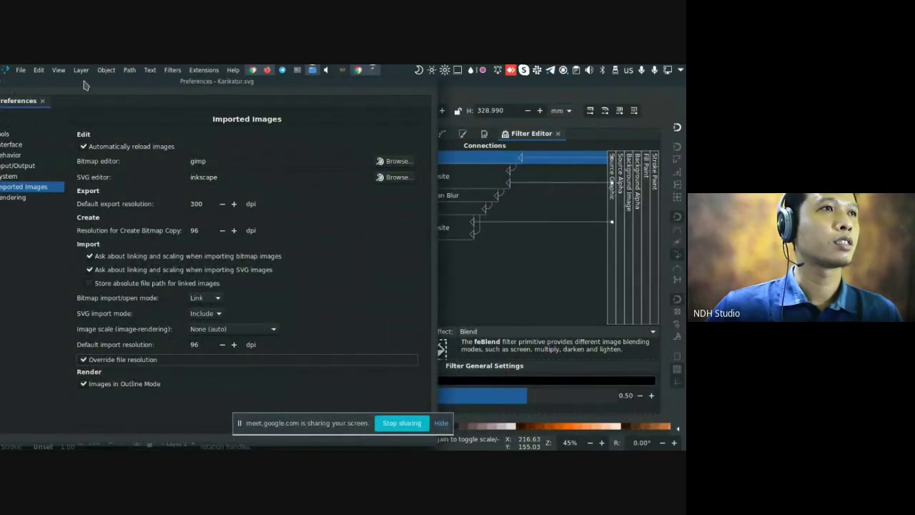
drag(157, 92, 288, 103)
Cycle display modes with Ctrl+Keypad 5 through Outline and hairlines back to Outline Overlay
key(Escape)
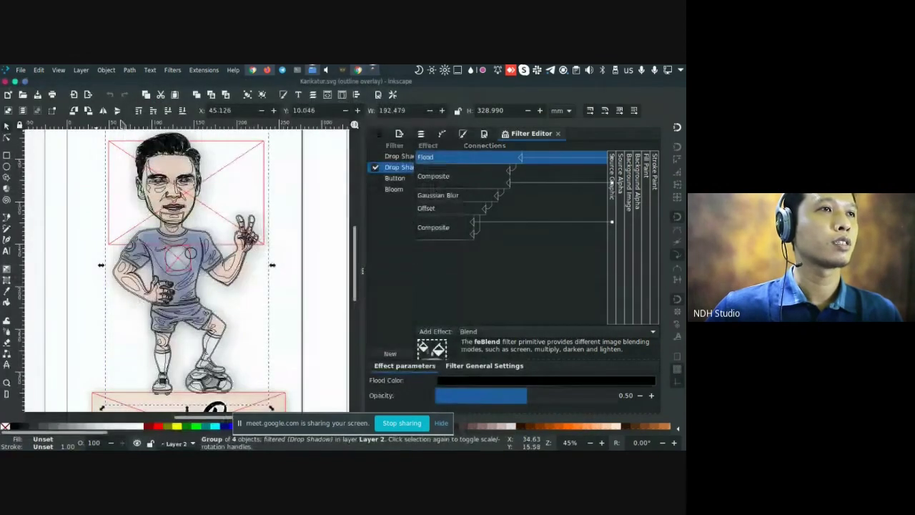
key(super)
key(Escape)
key(ctrl+KP_5)
key(ctrl+KP_5)
key(ctrl+KP_5)
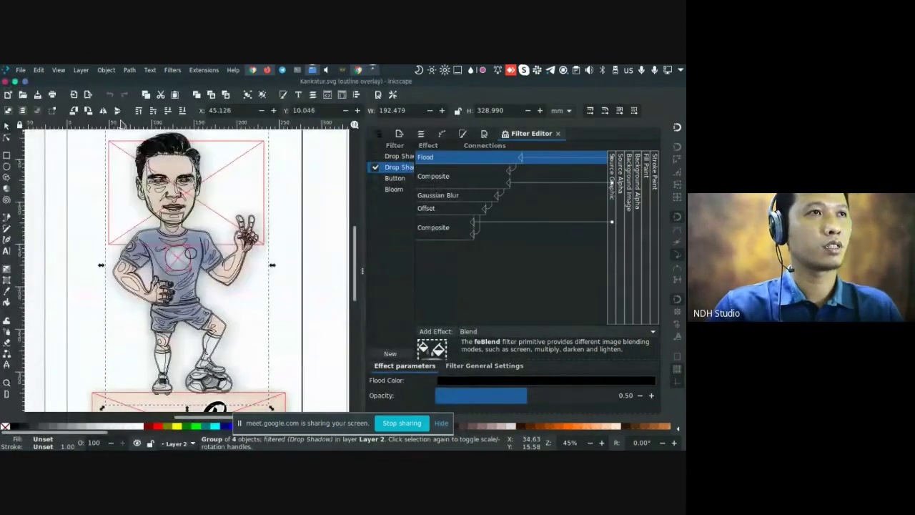
key(ctrl+KP_5)
key(ctrl+KP_5)
key(ctrl+KP_5)
key(ctrl+KP_5)
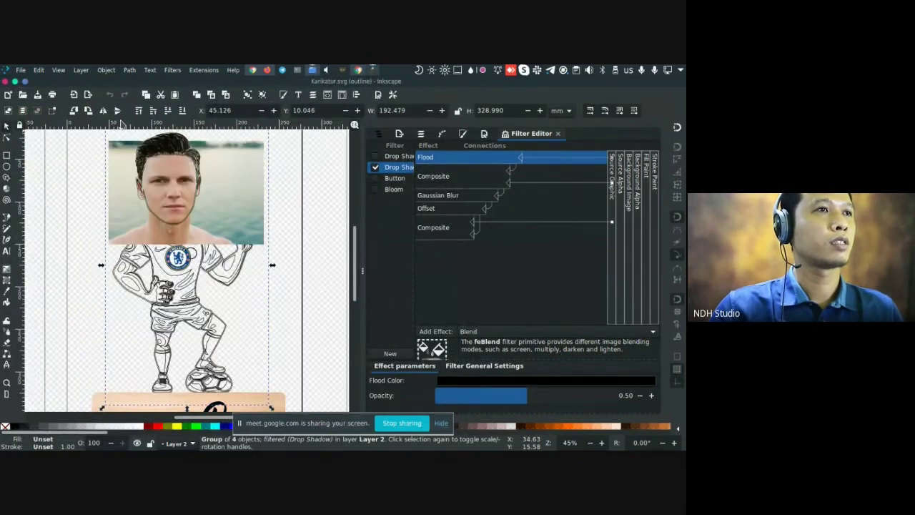
key(ctrl+KP_5)
key(ctrl+KP_5)
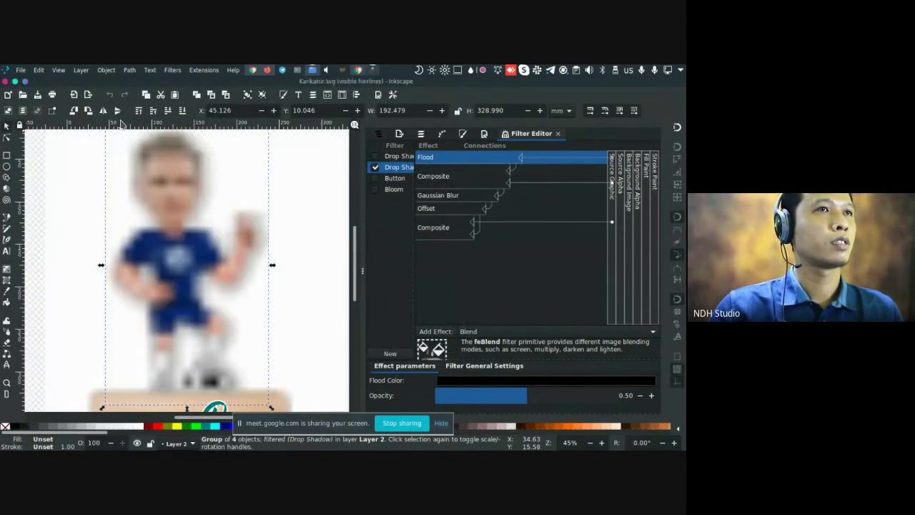
key(ctrl+KP_5)
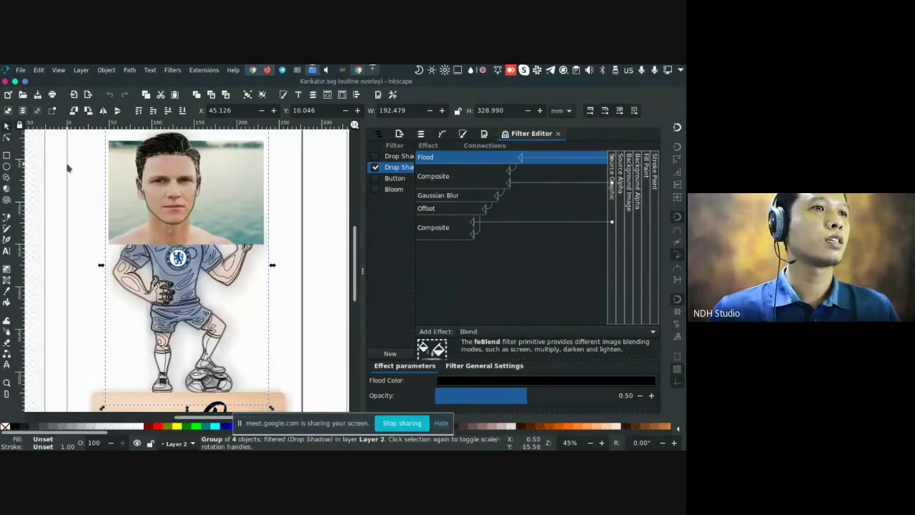
Pan up to the page's top, deselect the group, and switch to New document 1
drag(225, 225, 268, 185)
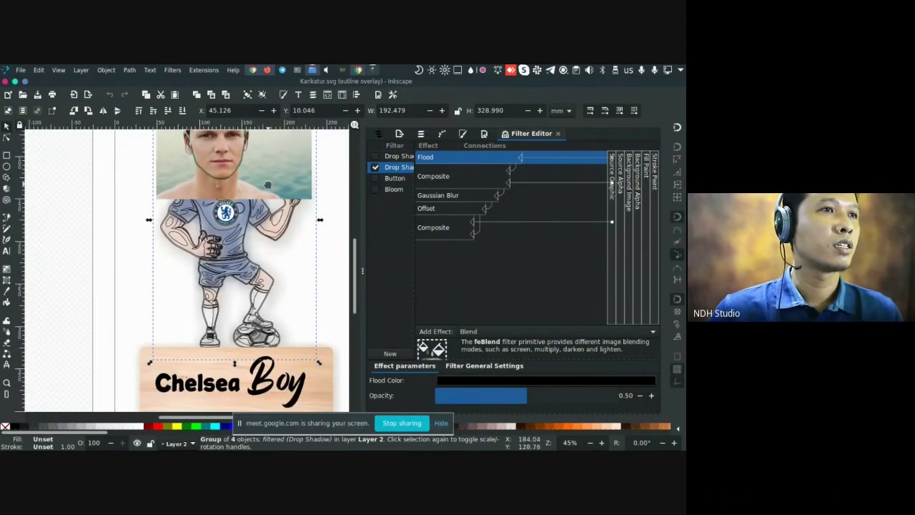
drag(262, 226, 244, 271)
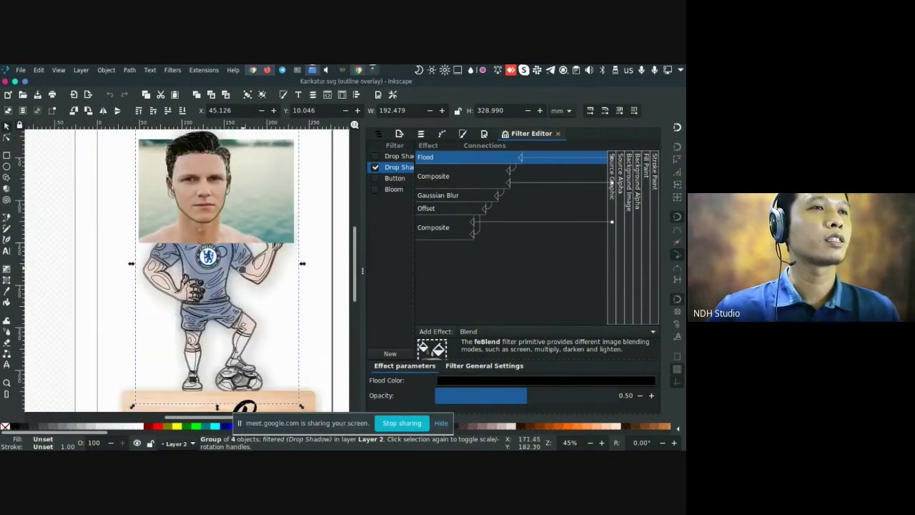
click(93, 176)
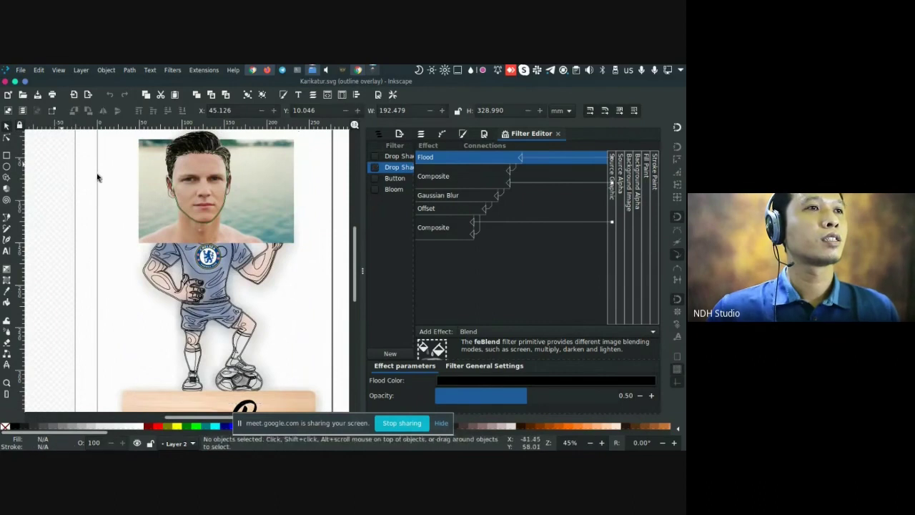
drag(185, 199, 183, 231)
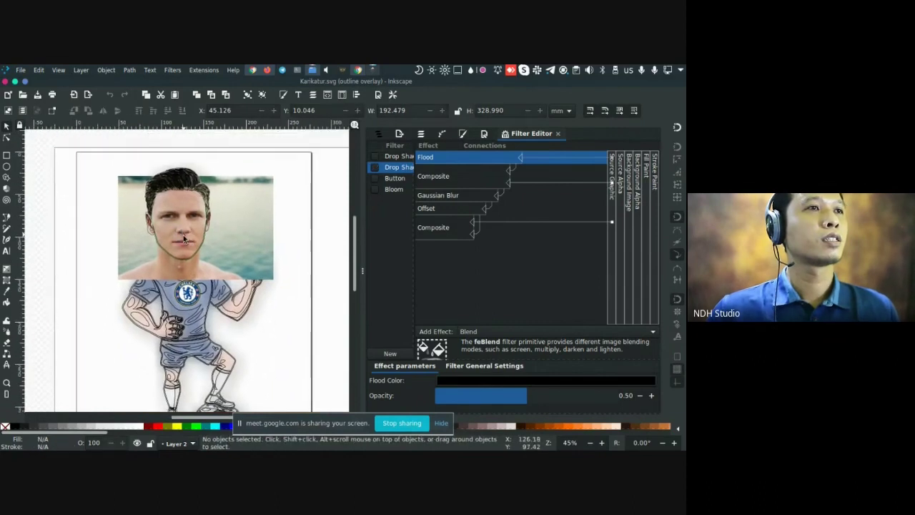
scroll(184, 240, up, 1)
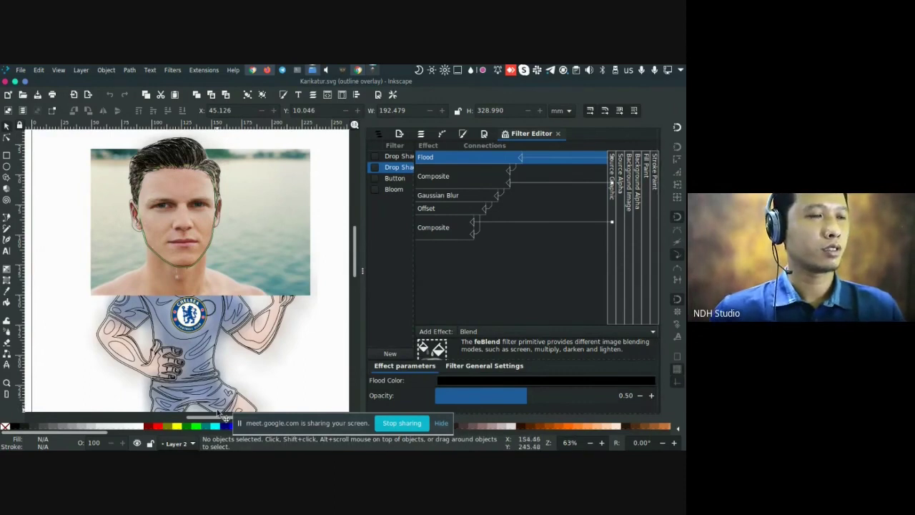
key(alt+Tab)
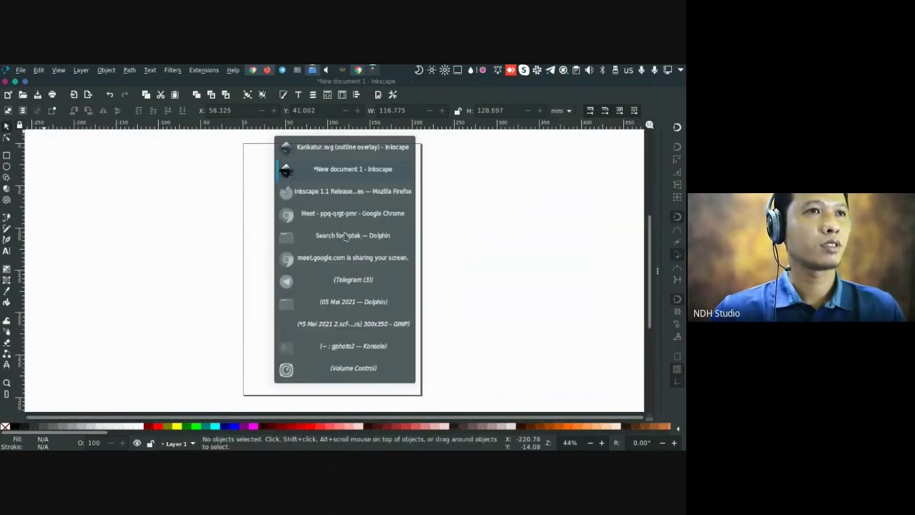
In Dolphin, go to 7 Fiverr and open its Foto folder containing image2062.png
click(344, 242)
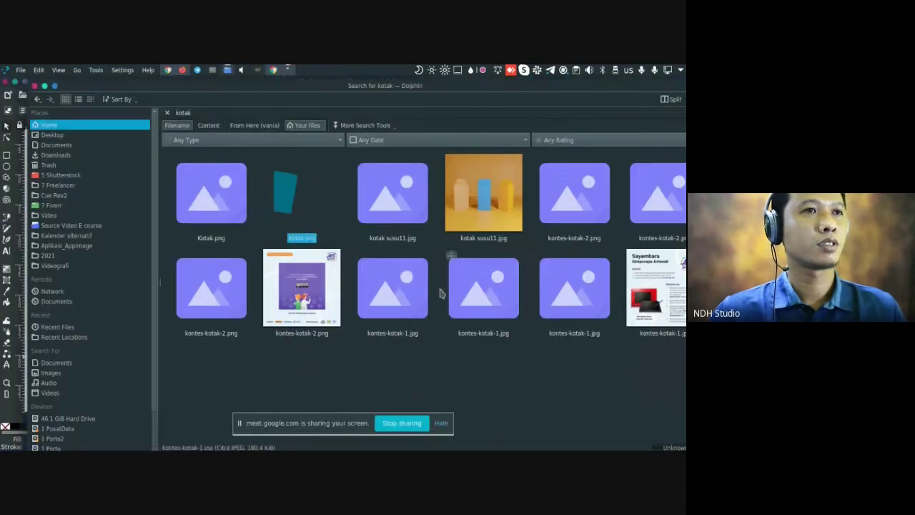
click(361, 254)
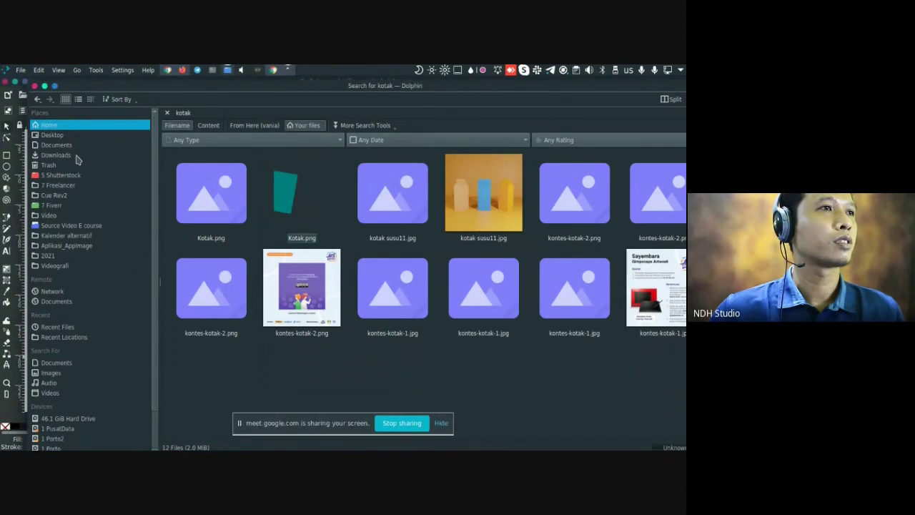
click(71, 205)
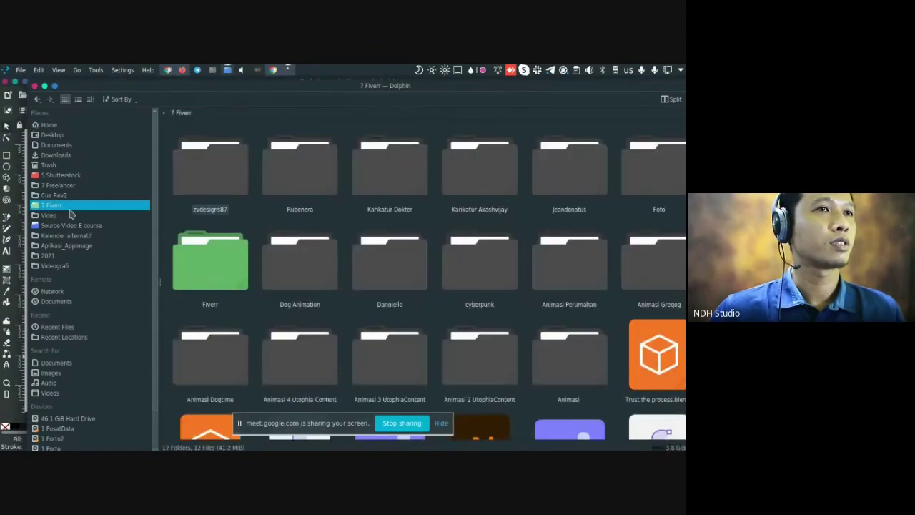
scroll(527, 241, down, 2)
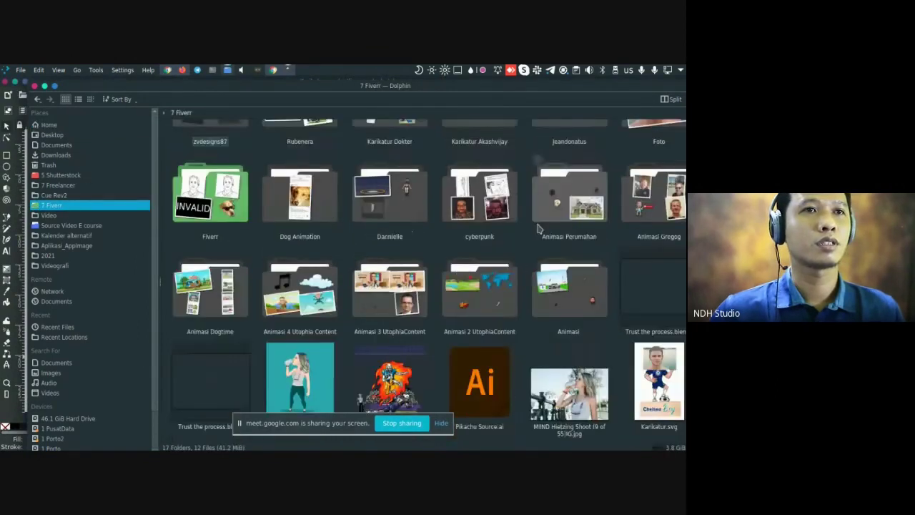
scroll(615, 193, up, 2)
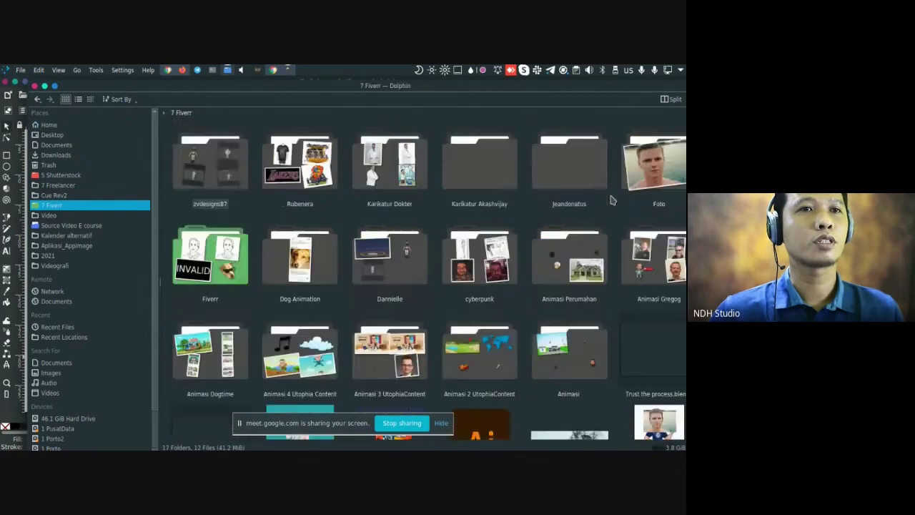
click(655, 168)
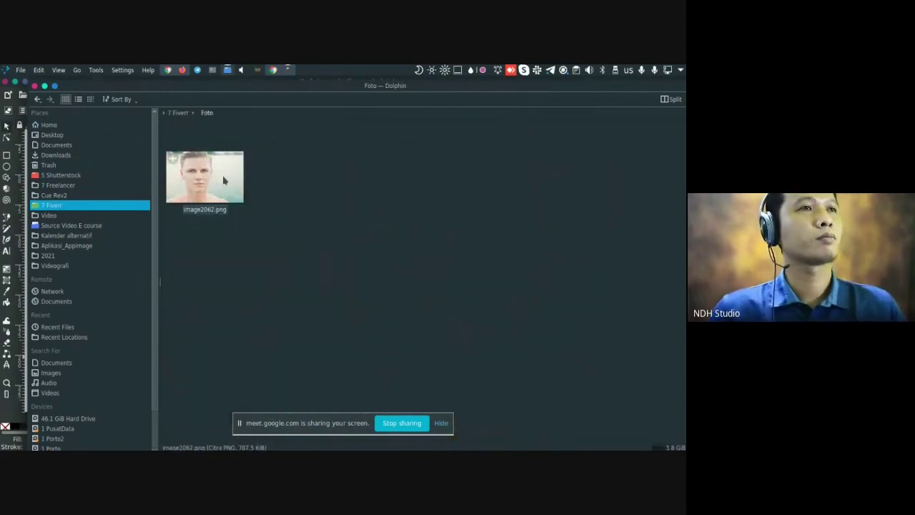
click(472, 405)
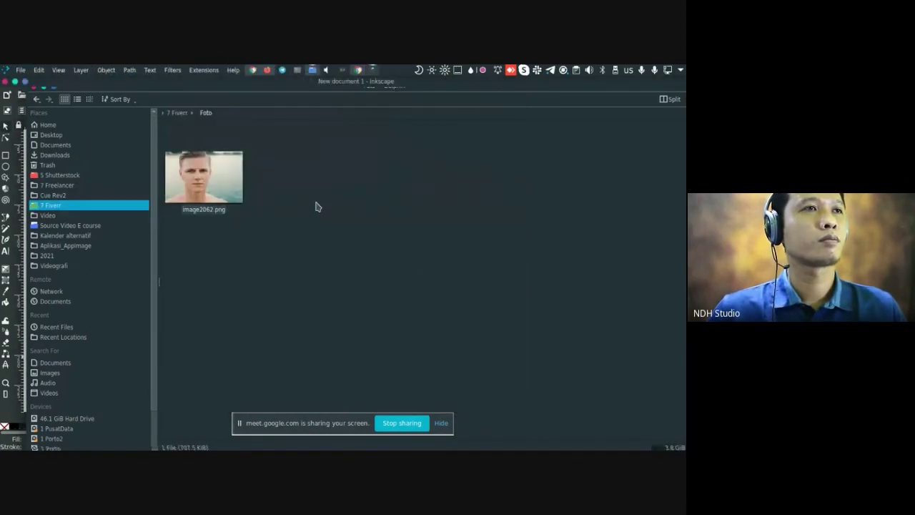
Drag image2062.png onto the Inkscape canvas and confirm the import dialog
drag(205, 179, 215, 212)
click(411, 319)
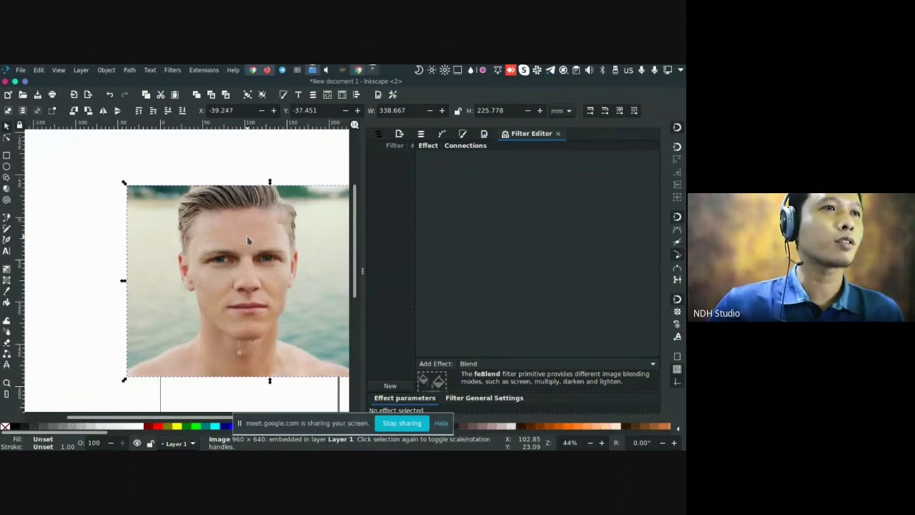
scroll(193, 248, right, 3)
scroll(193, 248, down, 1)
scroll(194, 248, left, 1)
scroll(194, 248, up, 1)
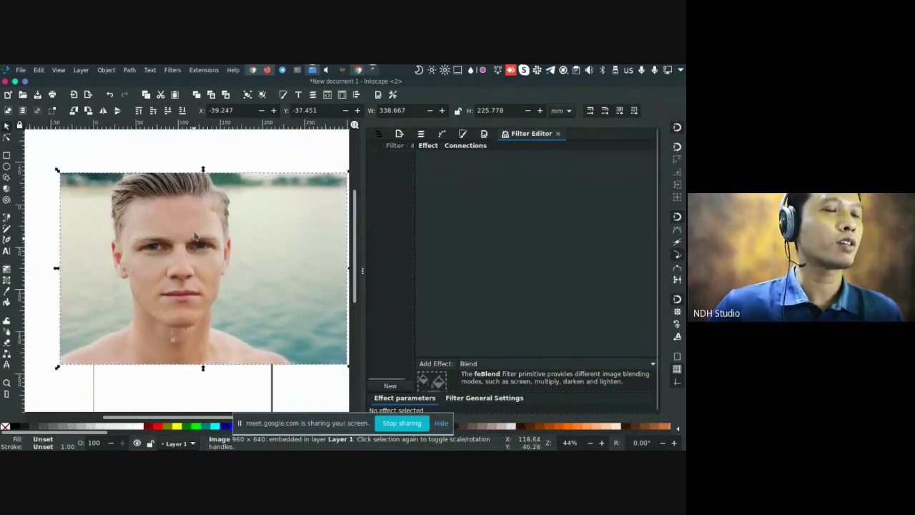
Set the canvas display mode to Outline Overlay via View > Display Mode
click(59, 70)
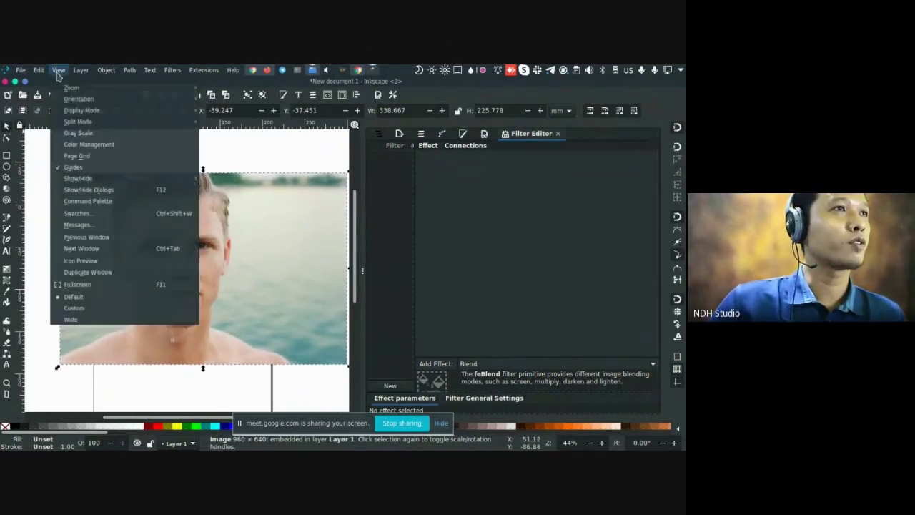
mouse_move(157, 109)
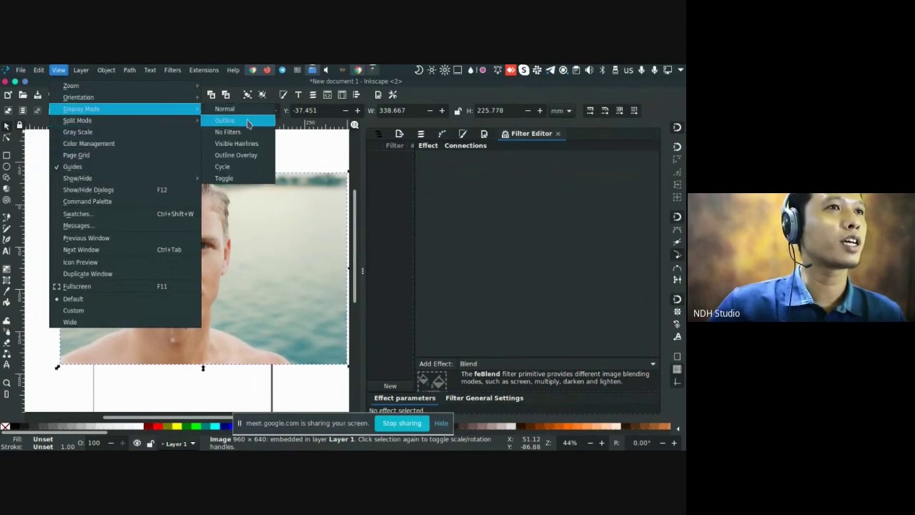
click(247, 155)
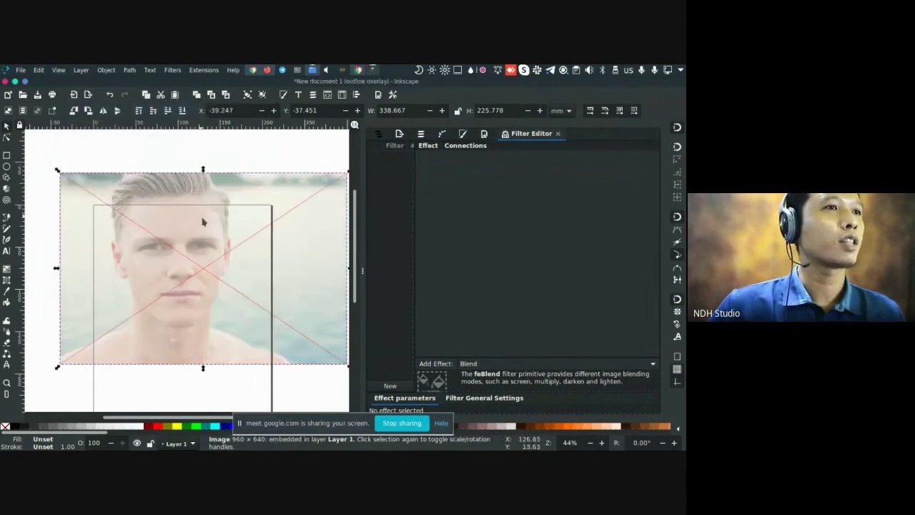
scroll(172, 218, up, 3)
scroll(161, 240, up, 2)
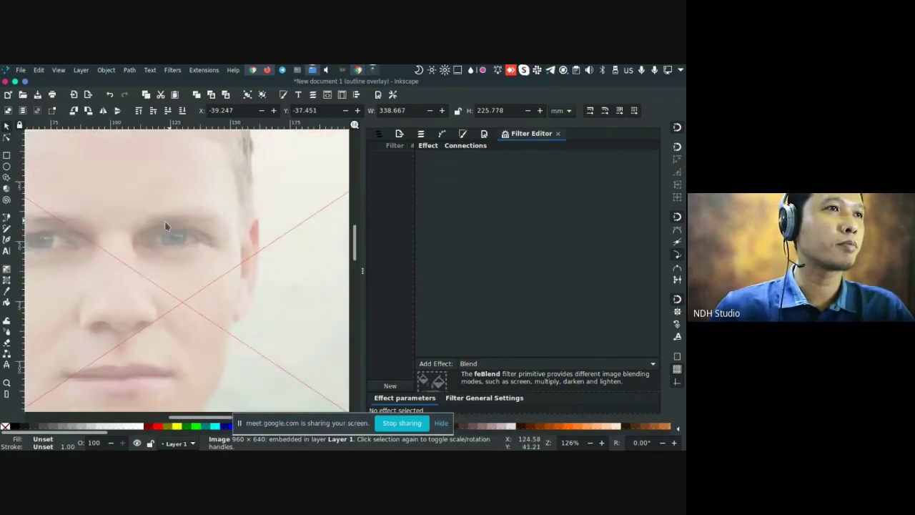
scroll(164, 222, up, 2)
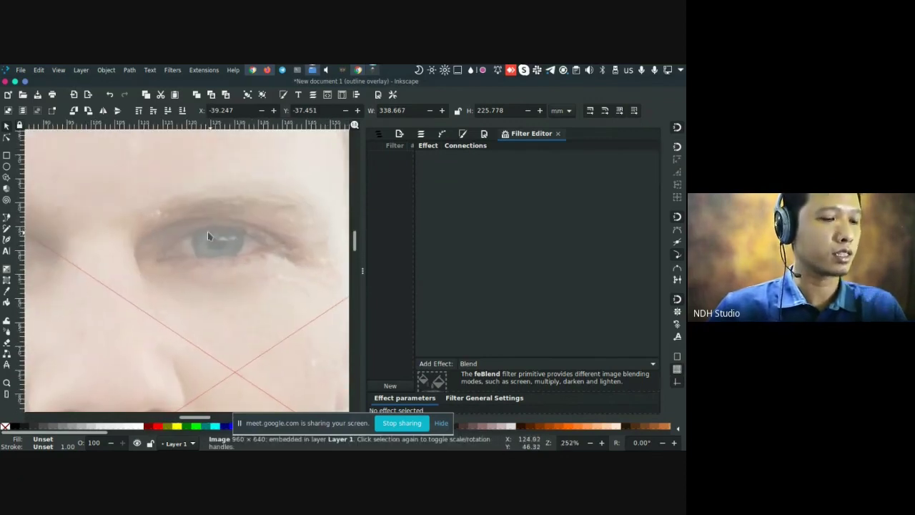
Trace a closed Bézier path over the eyebrow, fill it black and remove its stroke
key(b)
click(154, 212)
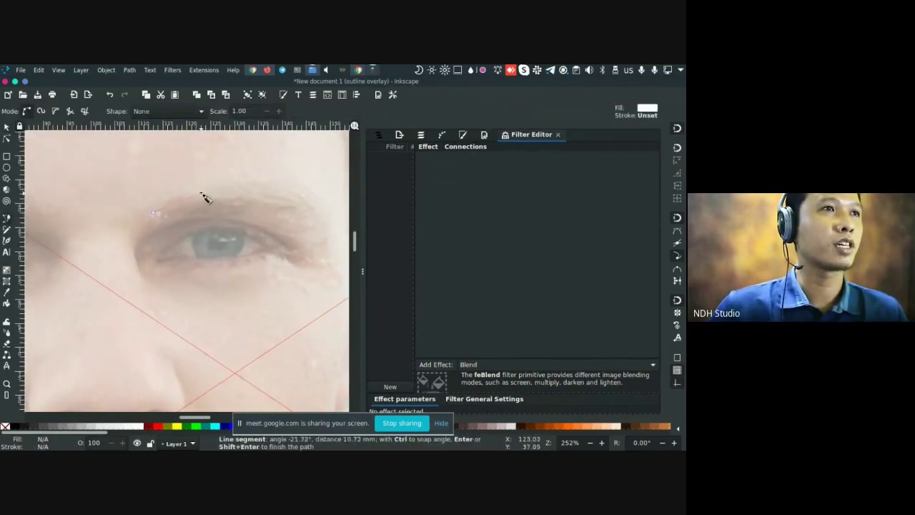
drag(202, 191, 256, 195)
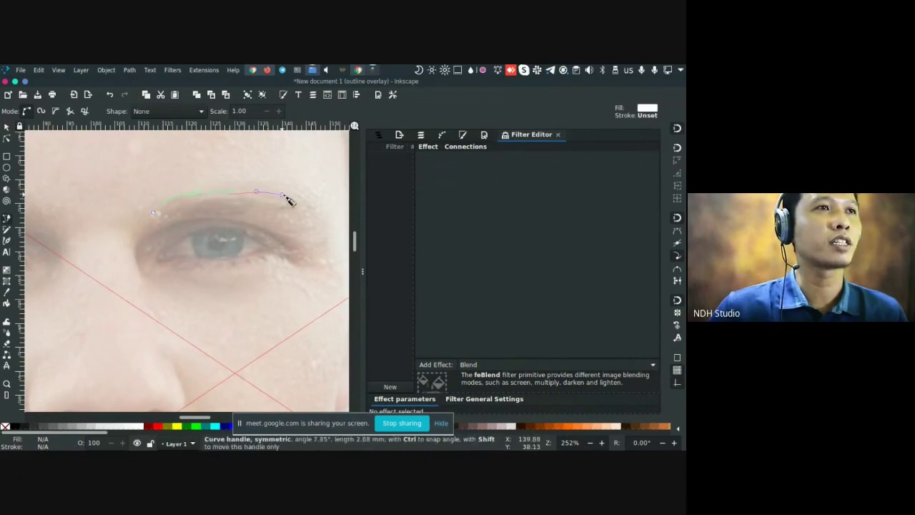
drag(314, 209, 269, 211)
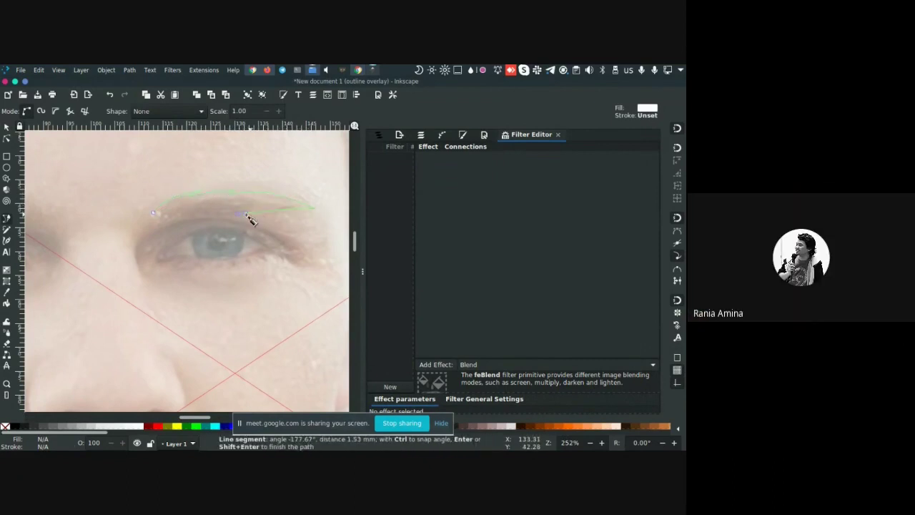
click(179, 217)
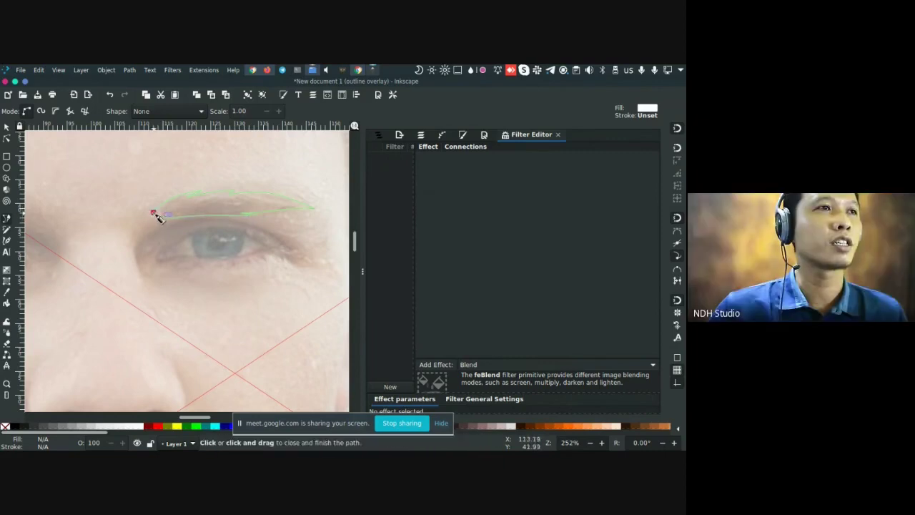
drag(153, 211, 181, 199)
key(s)
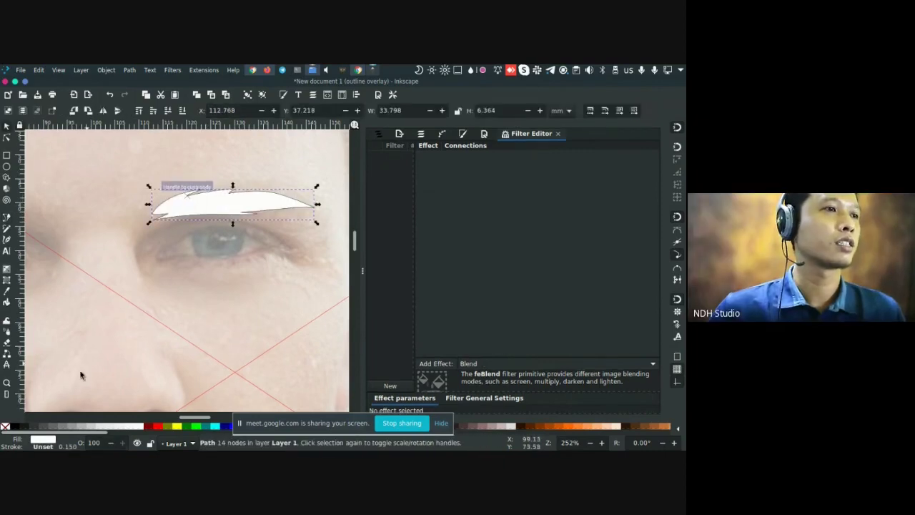
click(19, 428)
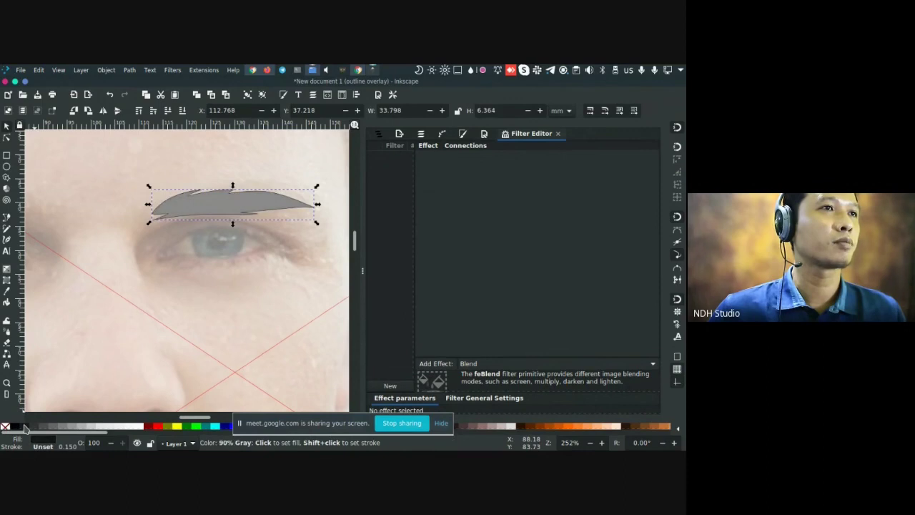
shift+click(5, 427)
scroll(150, 270, down, 1)
scroll(150, 269, right, 1)
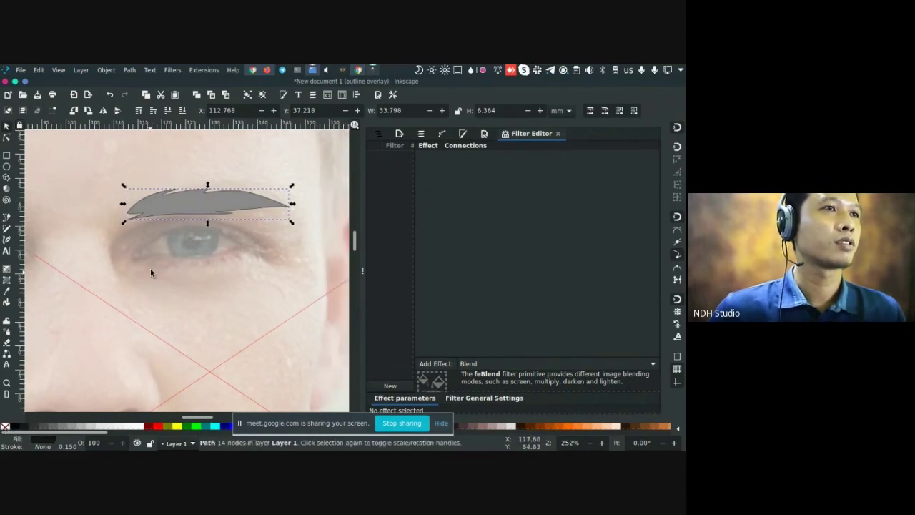
Draw a closed Bézier shape around the eye below the brow
key(b)
click(169, 210)
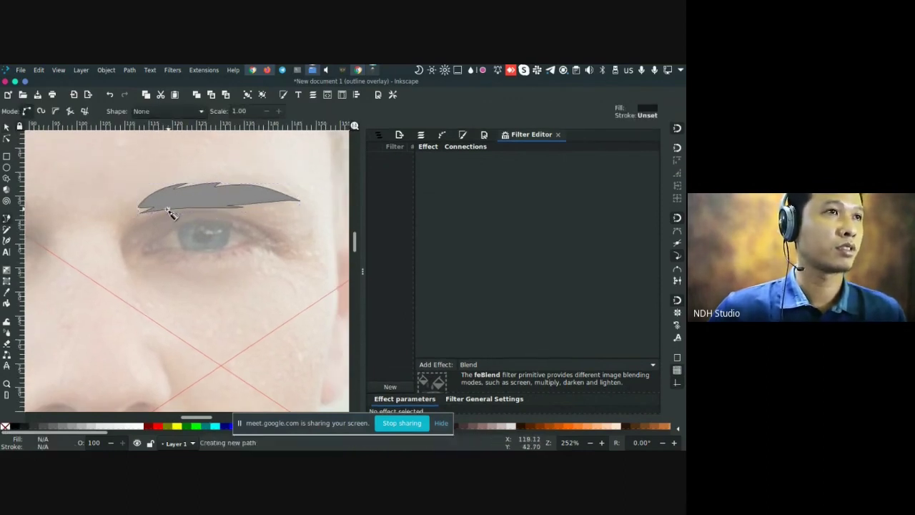
drag(131, 230, 155, 255)
drag(258, 248, 285, 252)
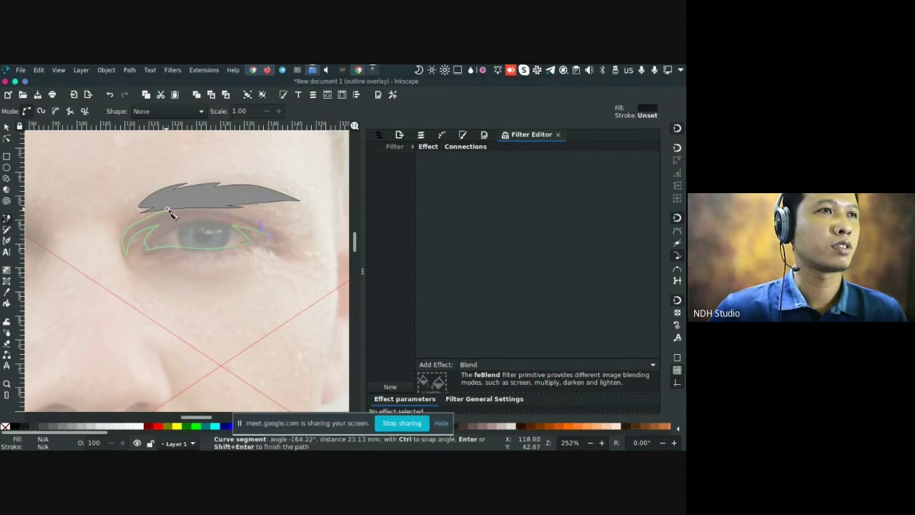
drag(169, 210, 105, 227)
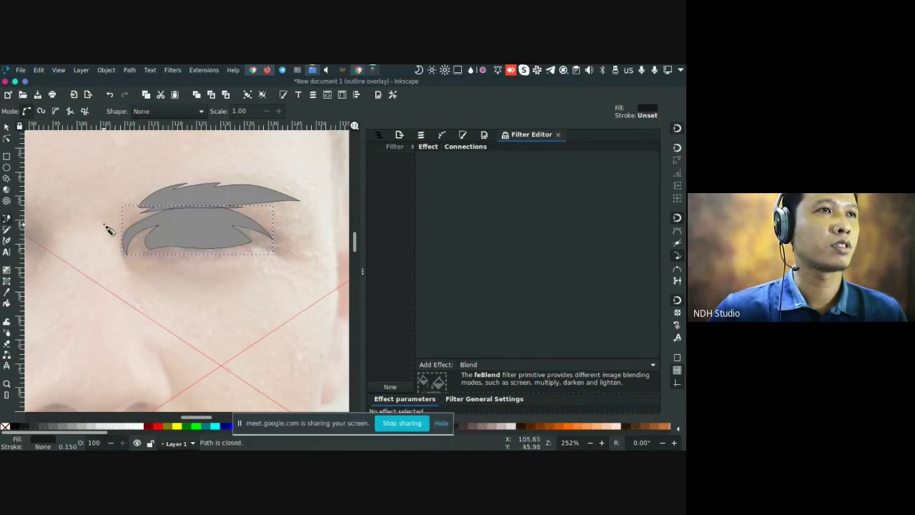
key(s)
click(211, 282)
scroll(210, 282, down, 1)
scroll(241, 265, up, 1)
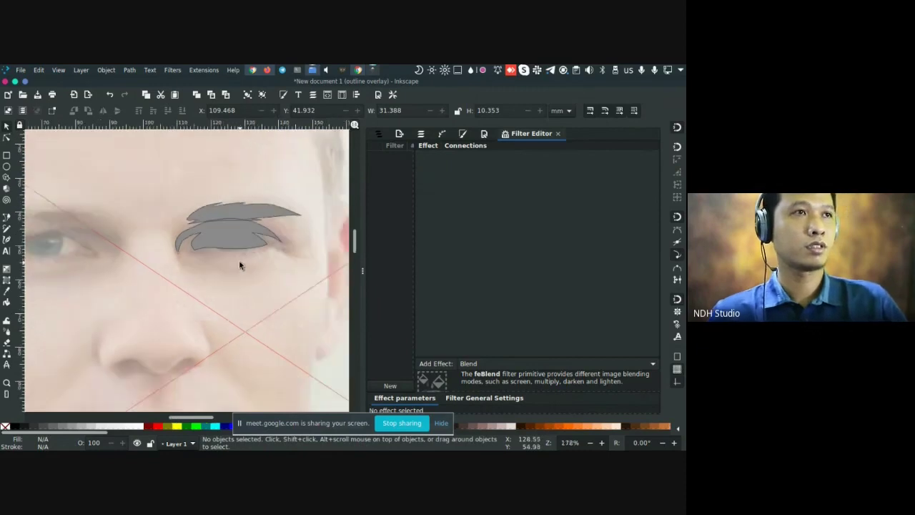
scroll(240, 266, down, 1)
scroll(241, 262, down, 2)
scroll(250, 254, up, 2)
scroll(258, 247, down, 1)
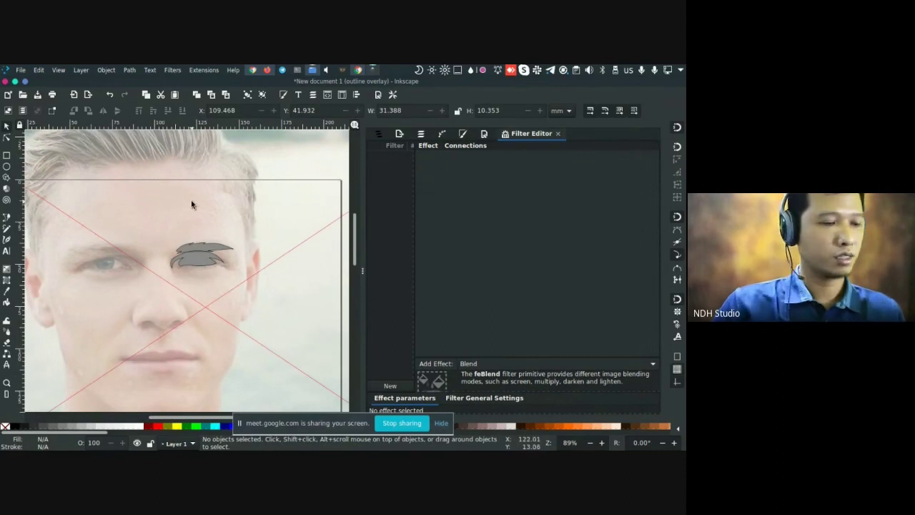
Cycle Ctrl+Keypad 5 through Normal and Outline to No Filters display
key(ctrl+KP_5)
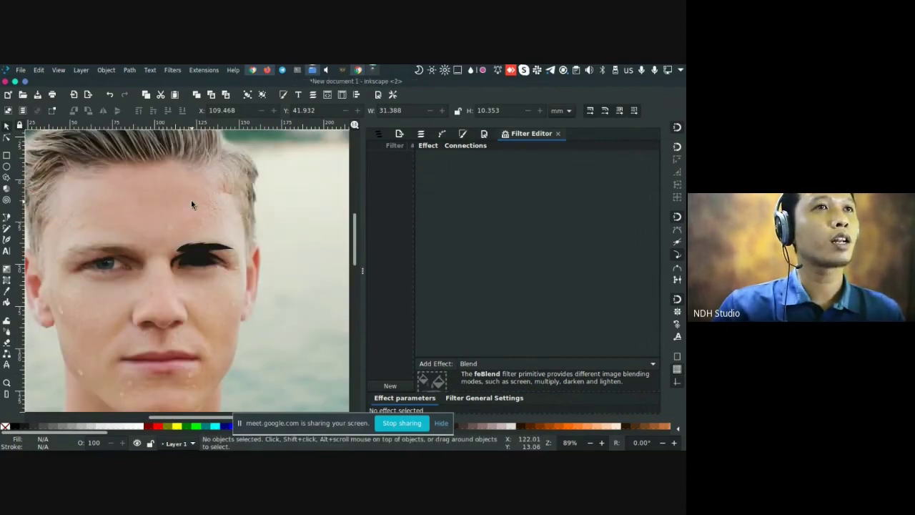
key(ctrl+KP_5)
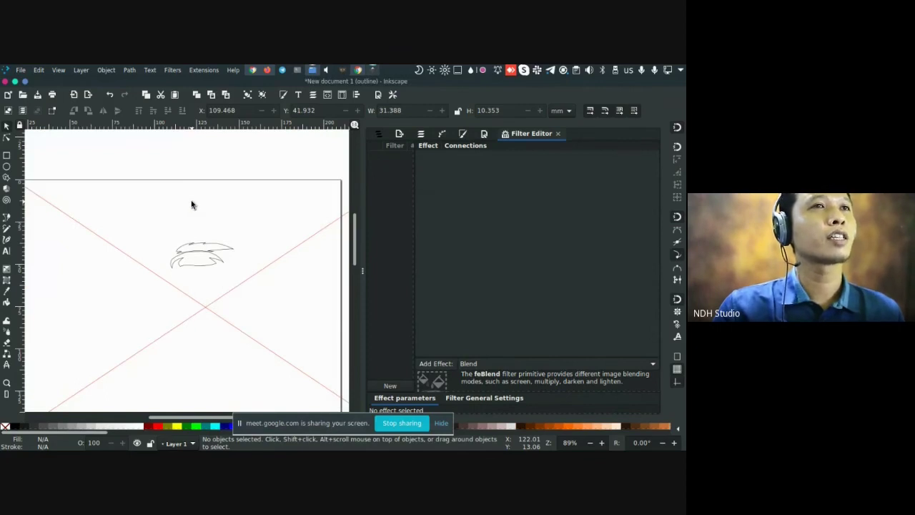
key(ctrl+KP_5)
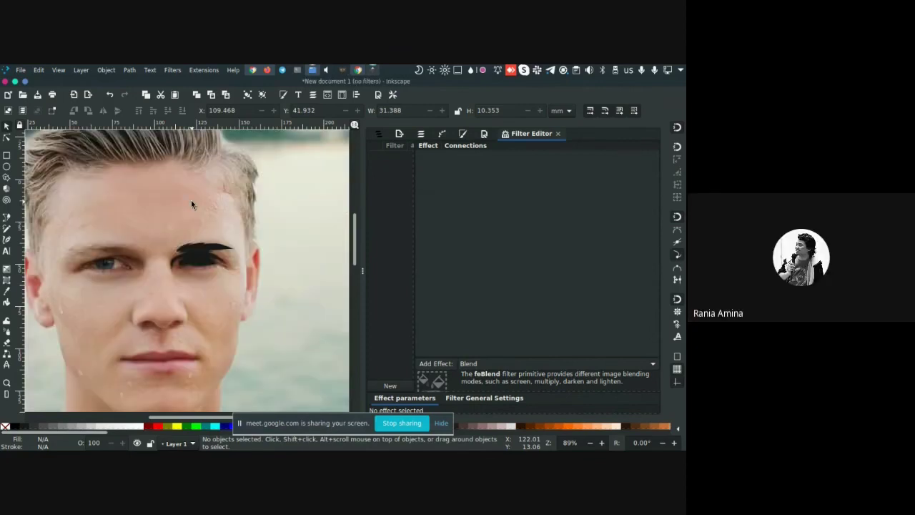
Cycle the canvas display from visible hairlines to outline overlay
key(ctrl+KP_5)
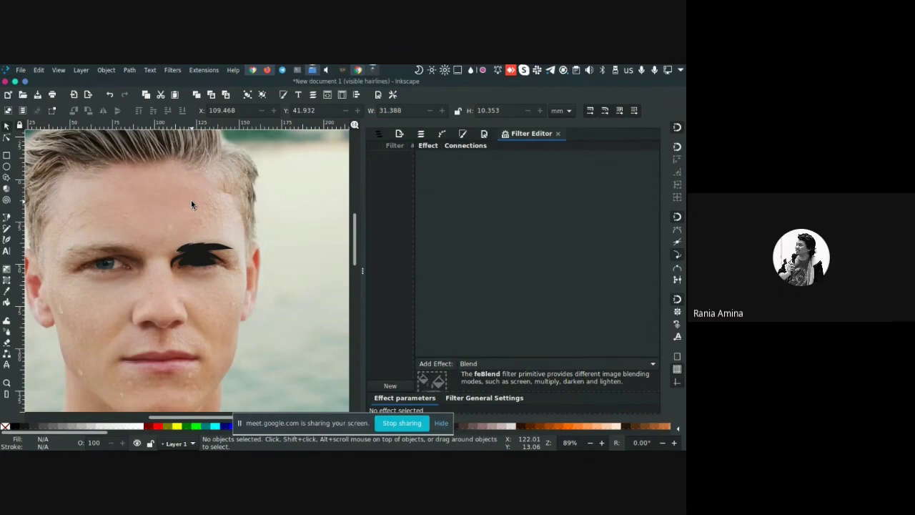
key(ctrl+KP_5)
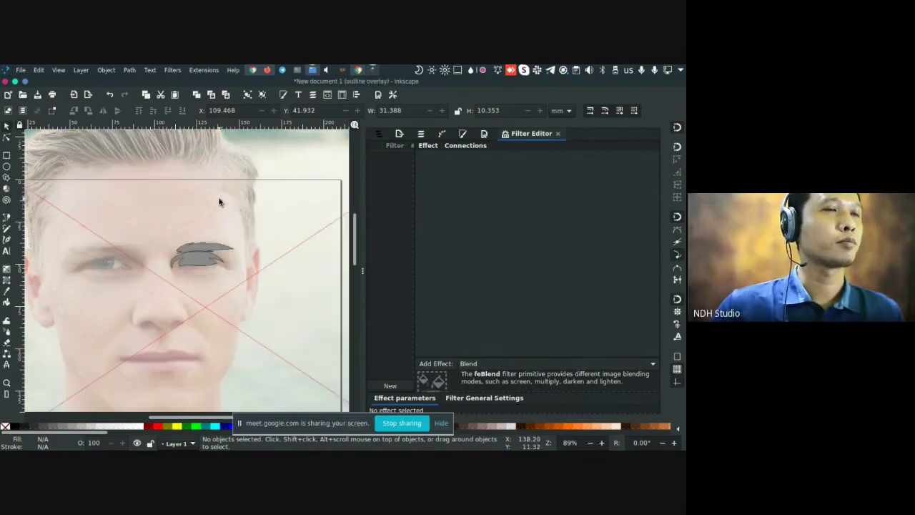
scroll(219, 189, left, 1)
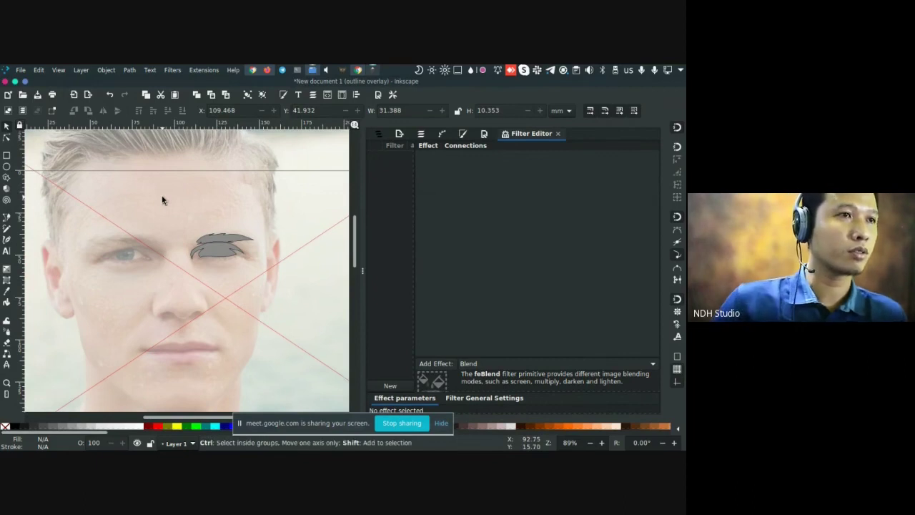
Turn on Override file resolution in the Imported Images preferences and close the preferences
key(ctrl+shift+p)
click(267, 301)
click(266, 310)
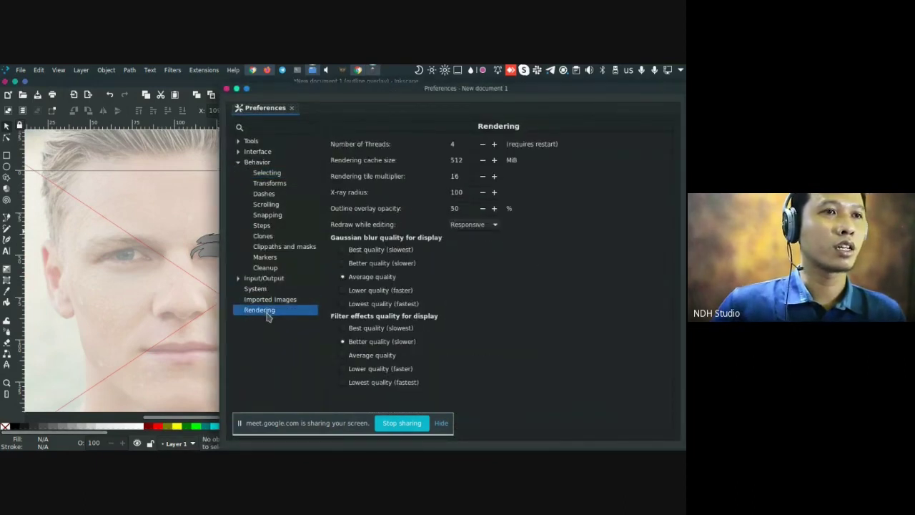
click(258, 290)
click(271, 300)
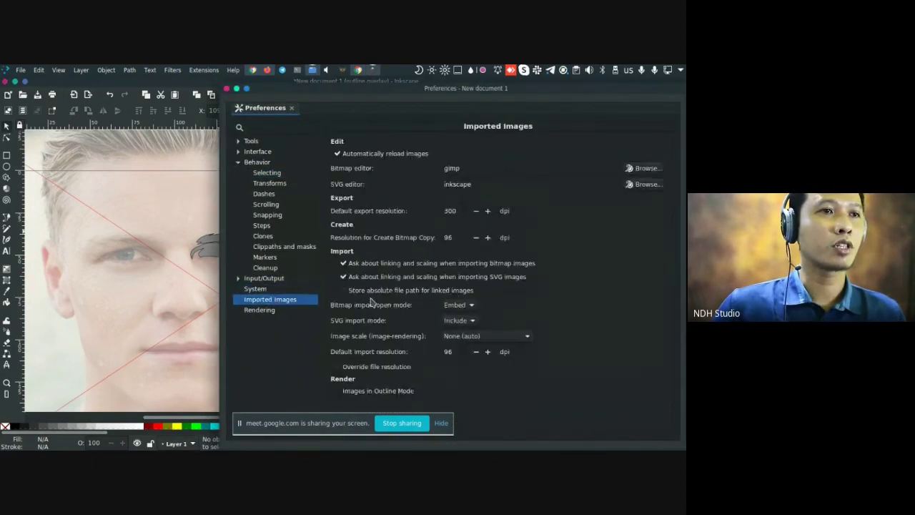
click(337, 367)
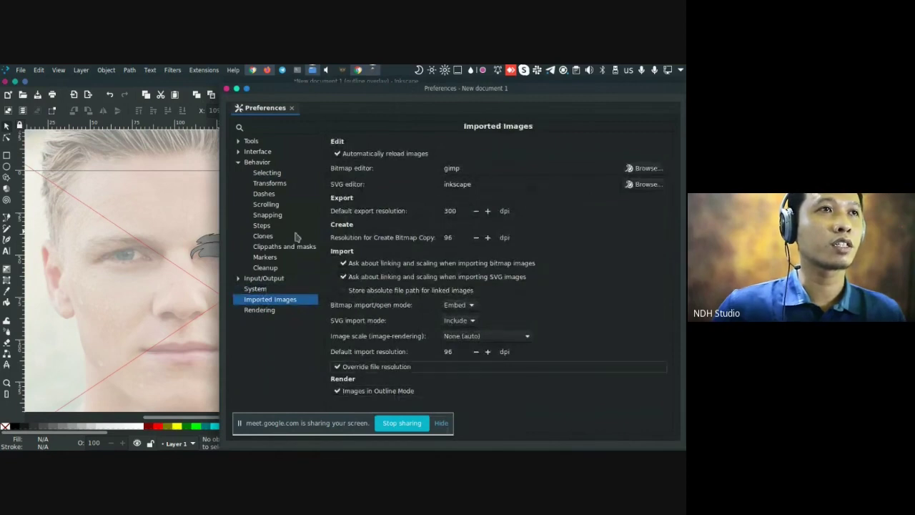
click(227, 88)
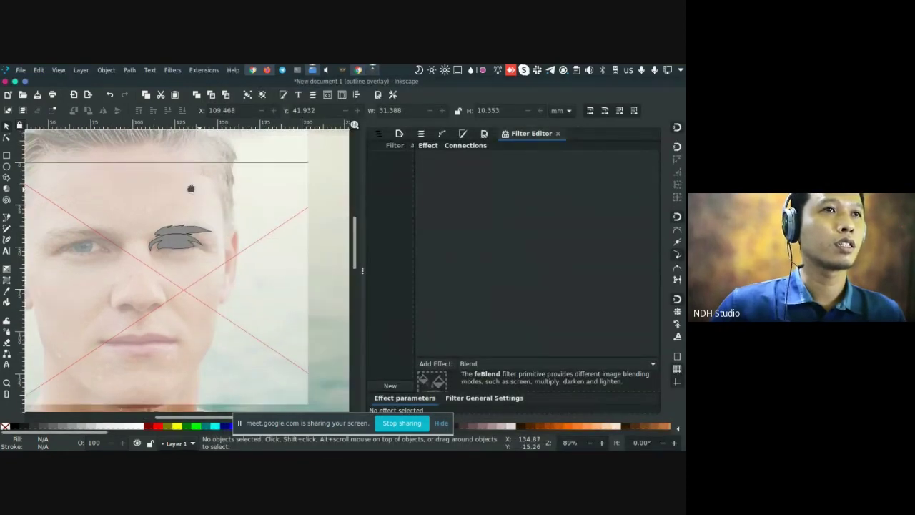
Cycle the display modes back to outline overlay and frame more of the face
key(ctrl+KP_5)
key(ctrl+KP_5)
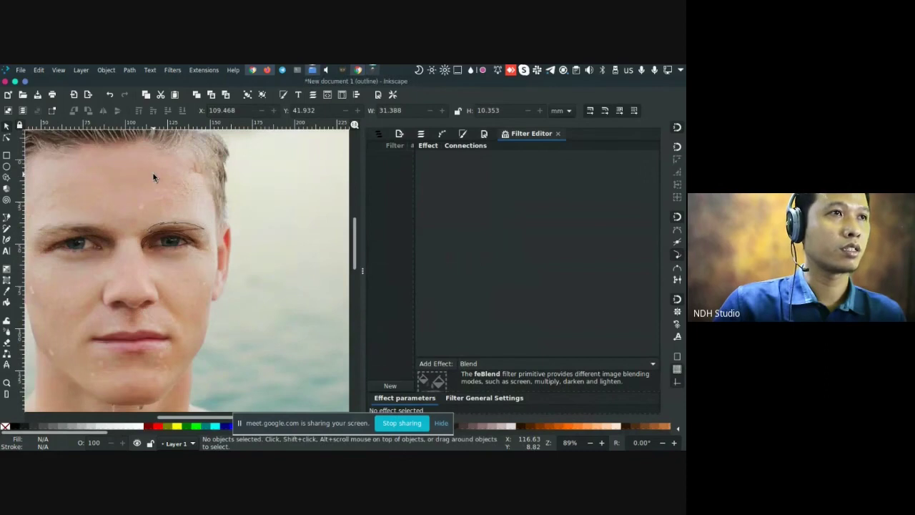
key(ctrl+KP_5)
key(ctrl+KP_5)
key(ctrl+KP_5)
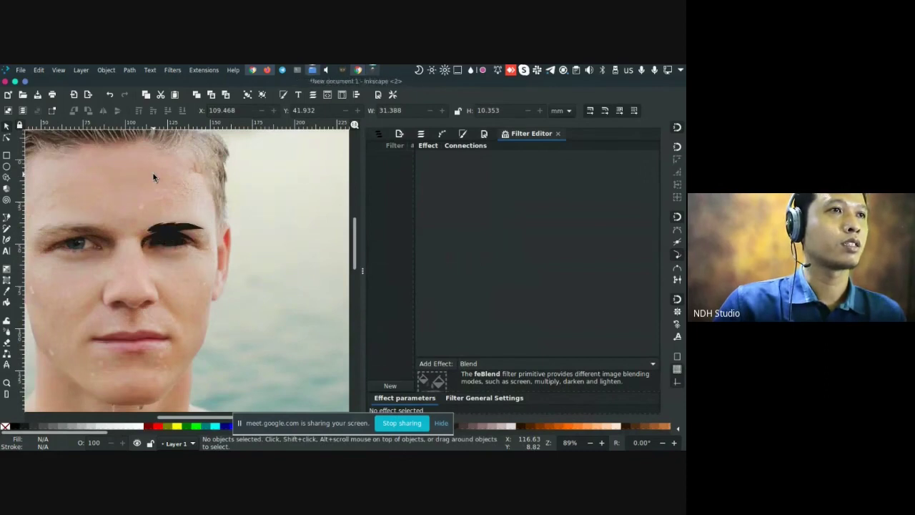
key(ctrl+KP_5)
key(ctrl+KP_5)
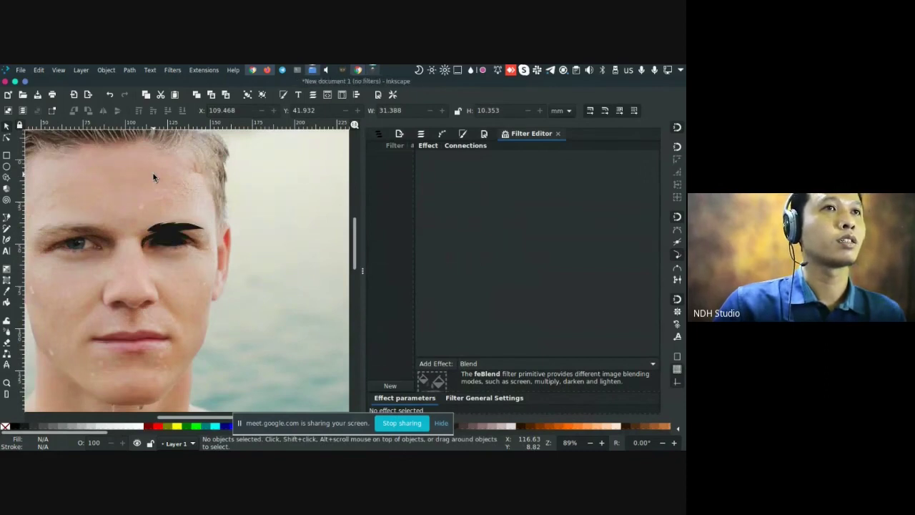
key(ctrl+KP_5)
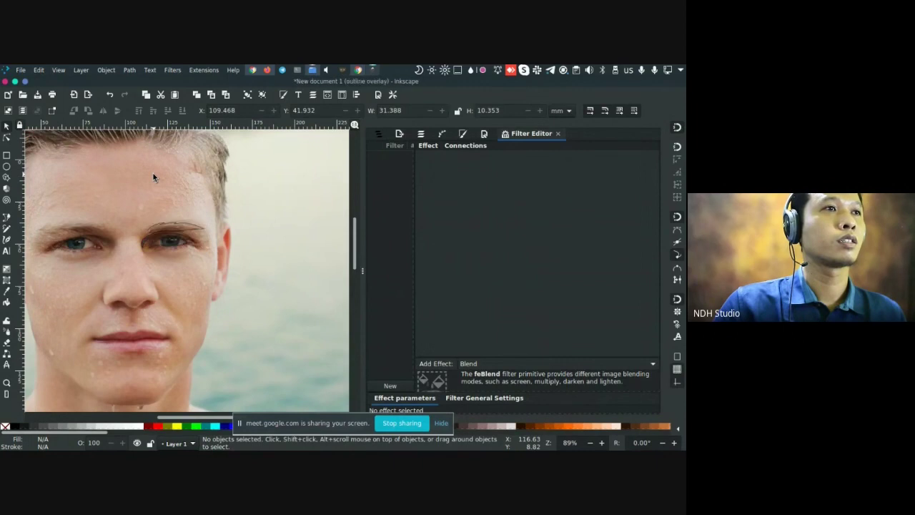
drag(184, 225, 279, 281)
scroll(263, 278, down, 2)
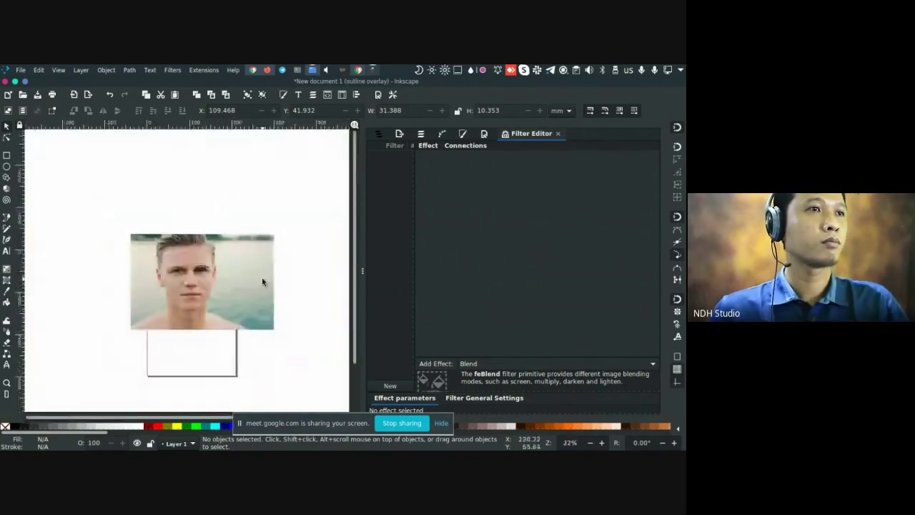
Hide the filter editor, select the eyebrow outline and fill it aqua
scroll(259, 283, up, 6)
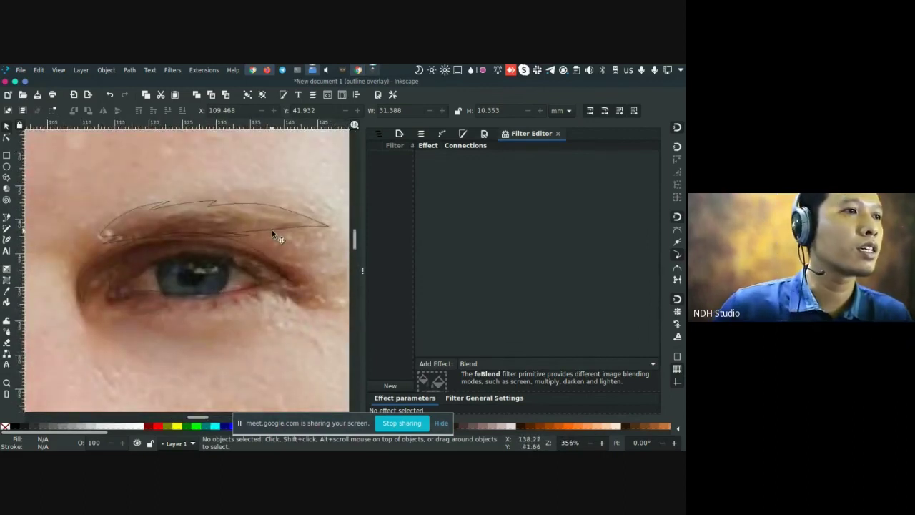
scroll(279, 245, left, 2)
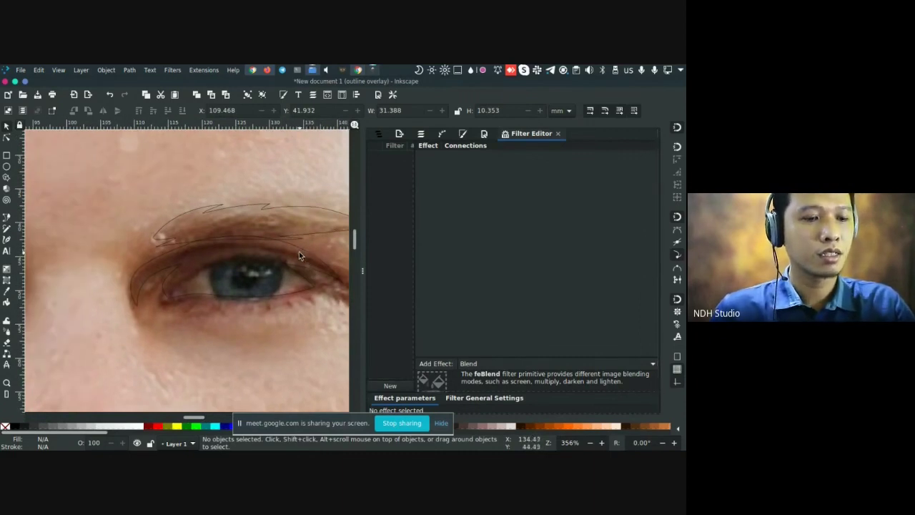
key(F12)
scroll(318, 247, left, 2)
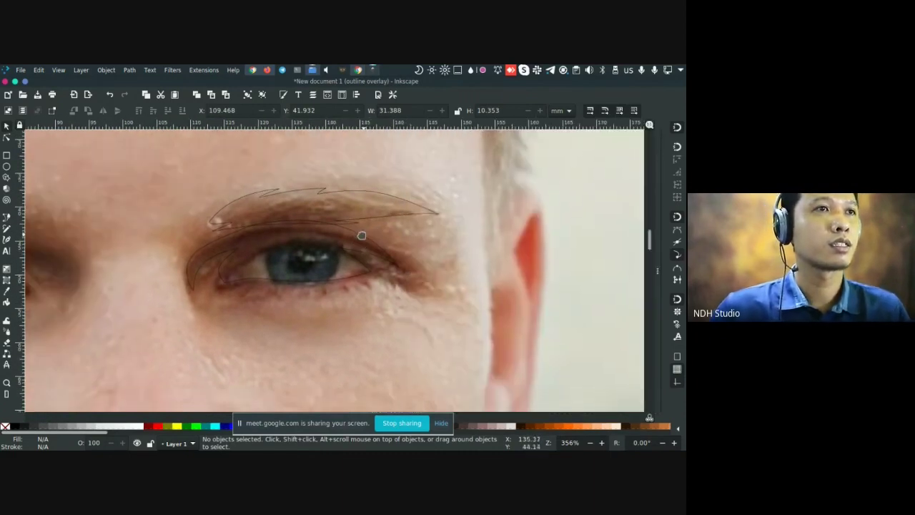
click(379, 216)
mouse_move(381, 216)
mouse_down()
mouse_move(387, 209)
mouse_move(381, 213)
mouse_up()
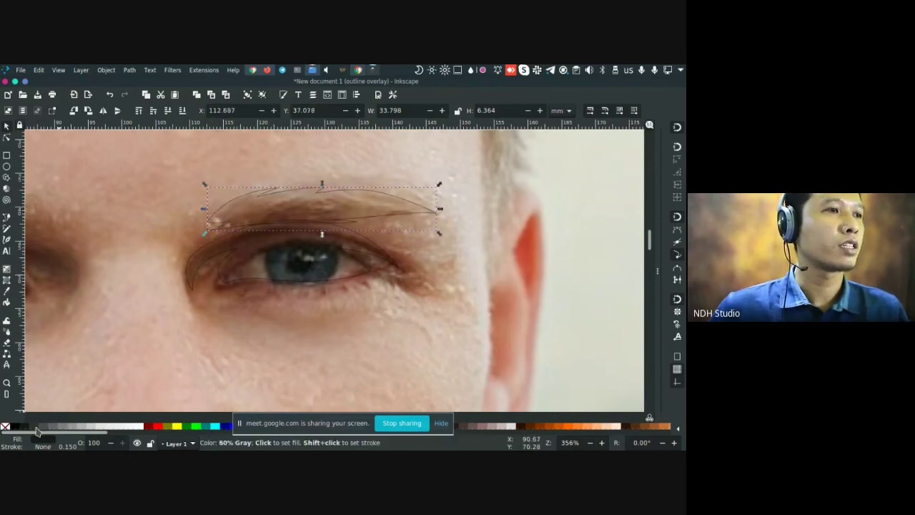
click(213, 427)
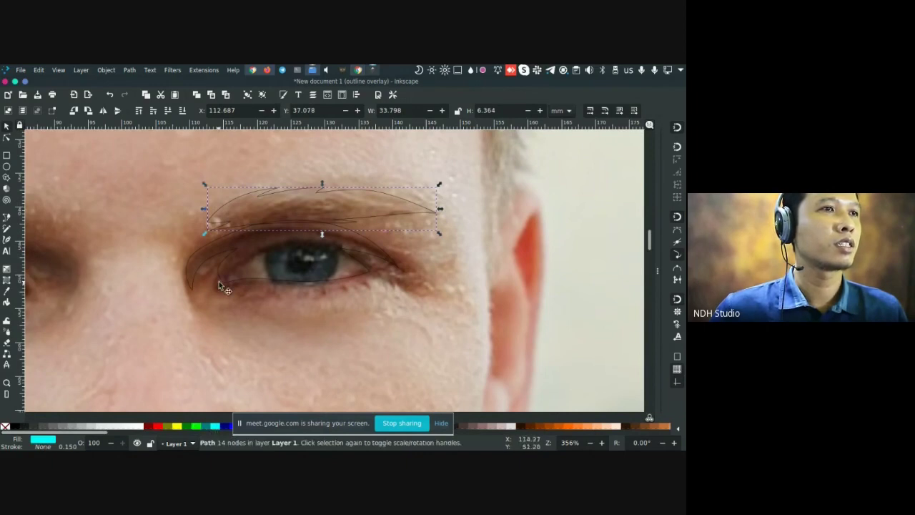
Fill the eye shape green and reopen the Imported Images preferences
click(219, 281)
click(196, 427)
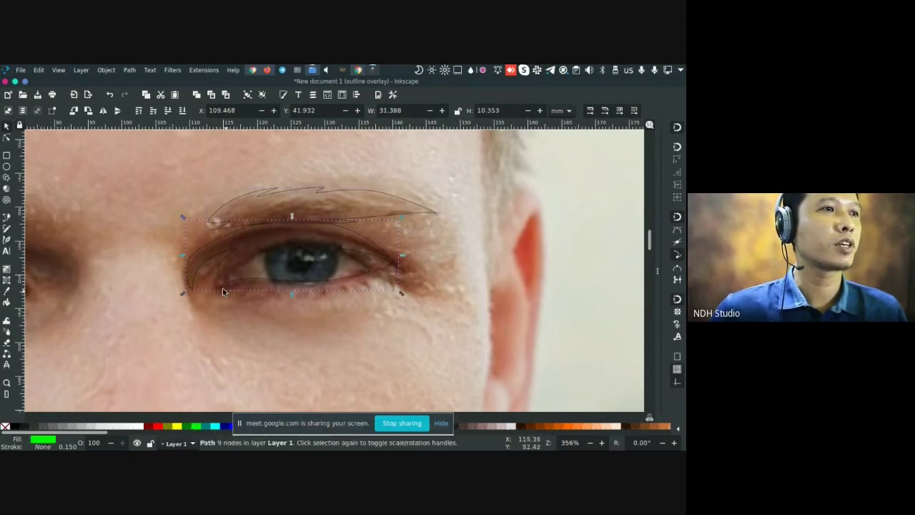
scroll(222, 292, right, 1)
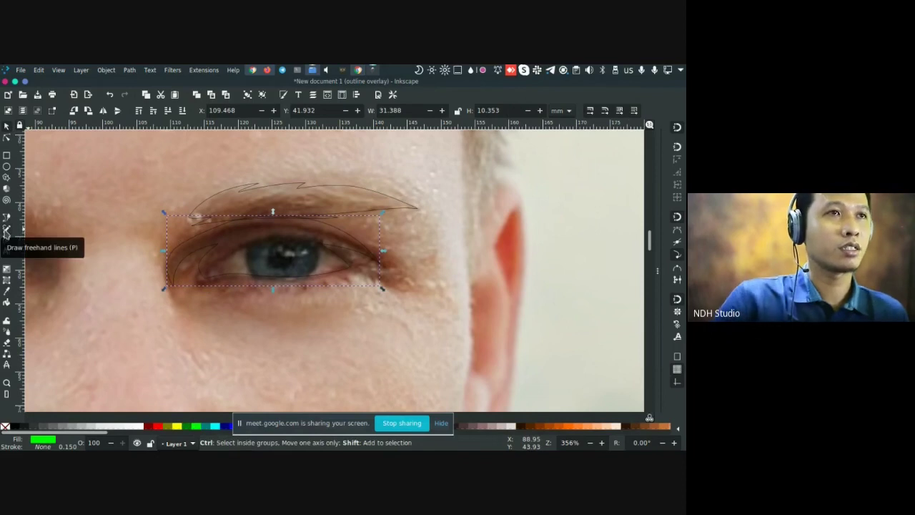
key(ctrl+shift+p)
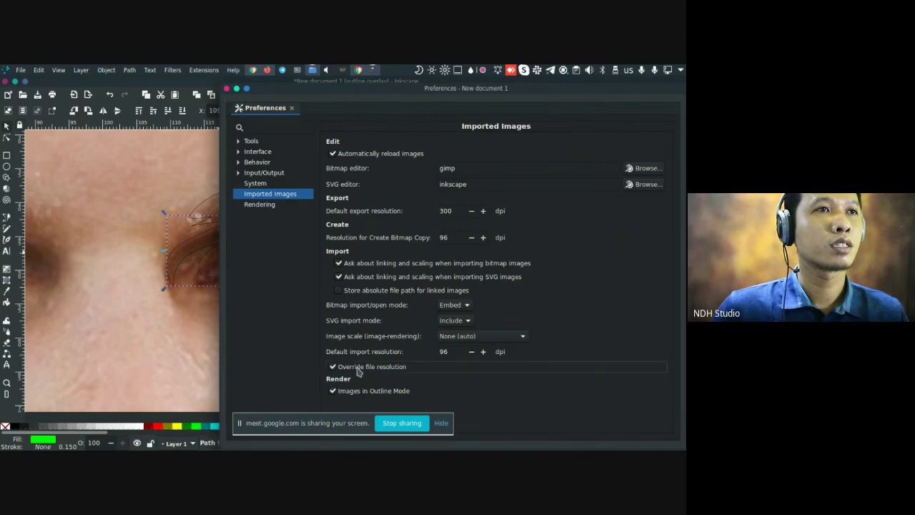
Turn off Override file resolution, check the System and Rendering pages, and close the preferences
click(361, 369)
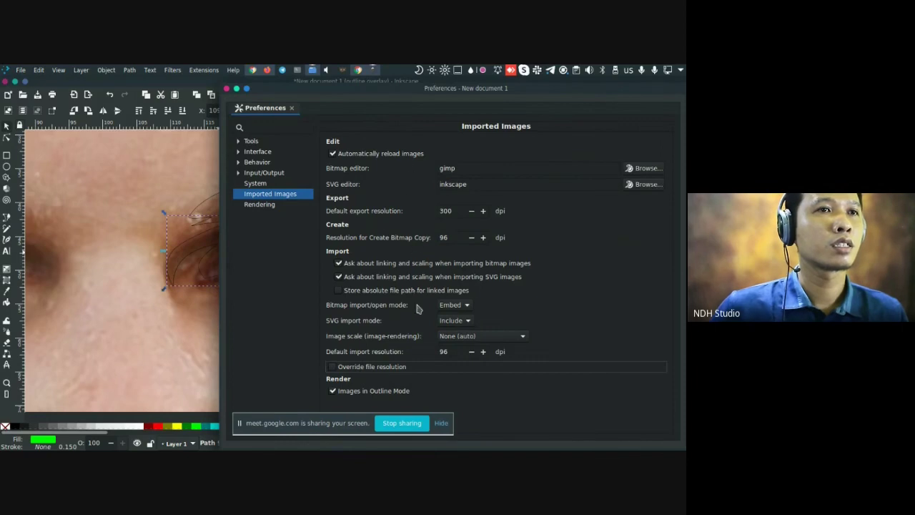
click(259, 185)
click(264, 206)
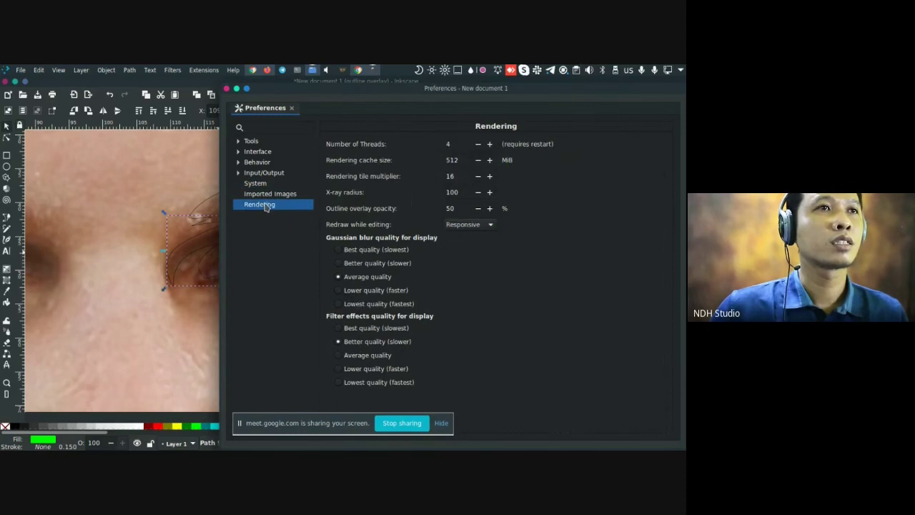
click(239, 143)
click(239, 143)
click(226, 89)
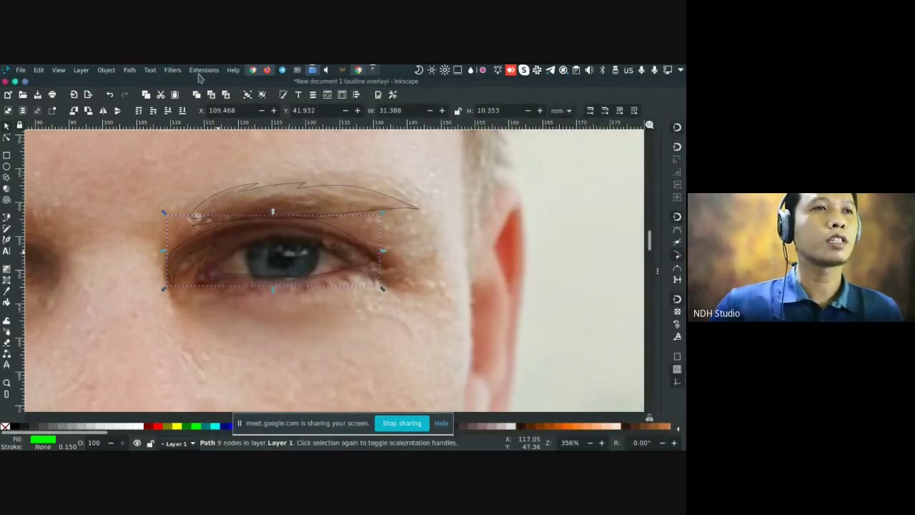
Zoom out from the eye, cycle the display modes, and bring up View > Display Mode
scroll(330, 217, down, 1)
scroll(330, 217, left, 1)
key(ctrl)
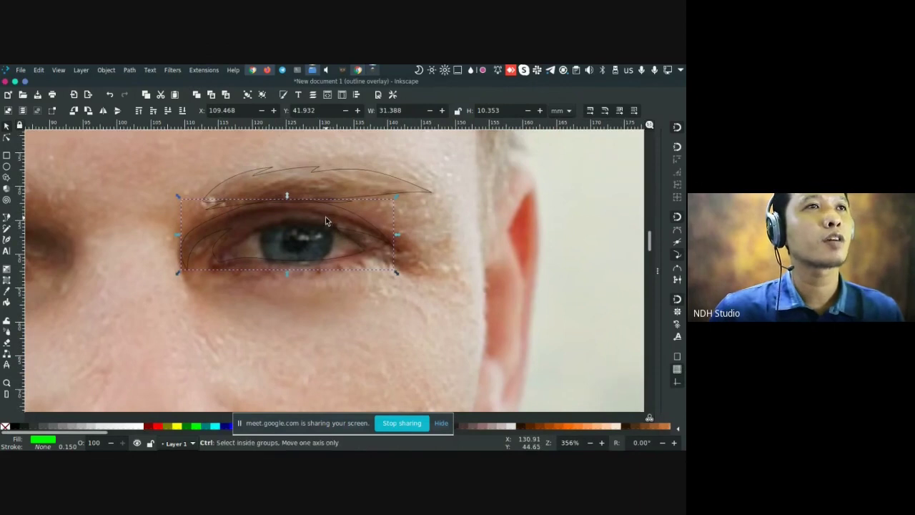
scroll(327, 221, down, 4)
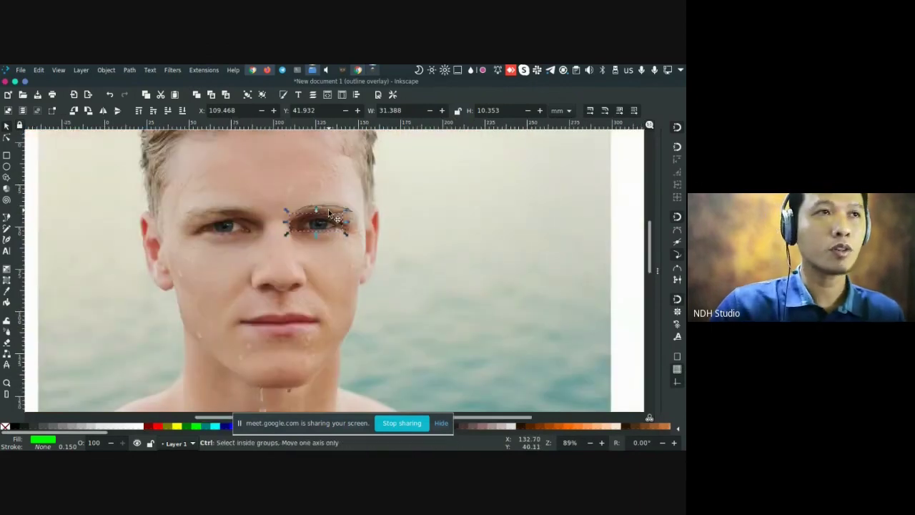
key(ctrl+KP_5)
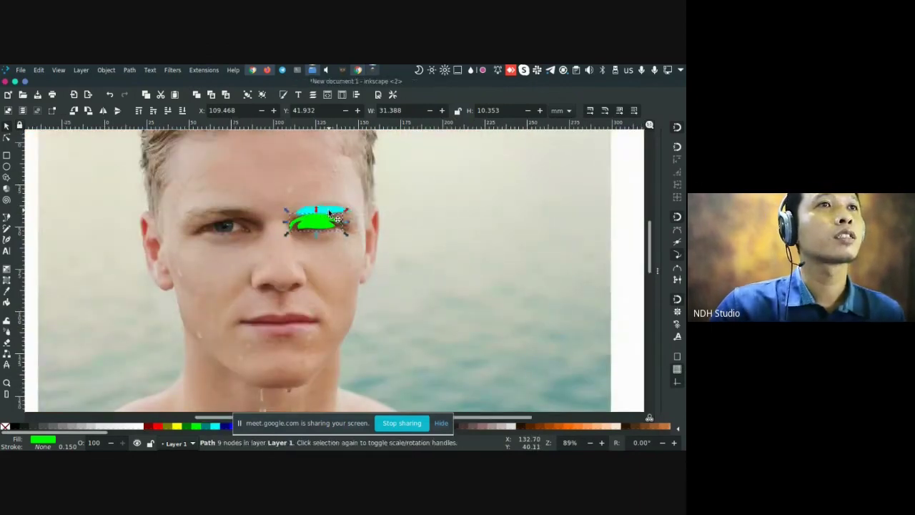
key(ctrl+KP_5)
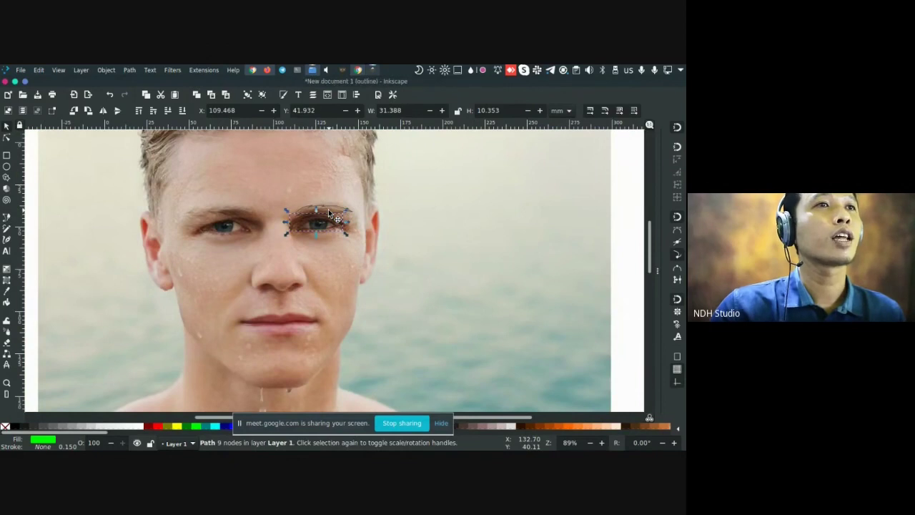
key(ctrl+KP_5)
key(ctrl+KP_5)
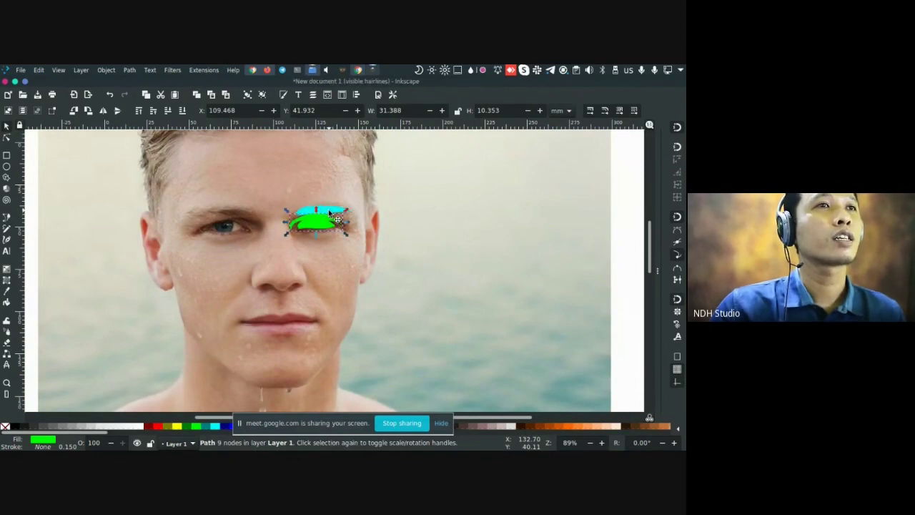
key(ctrl+KP_5)
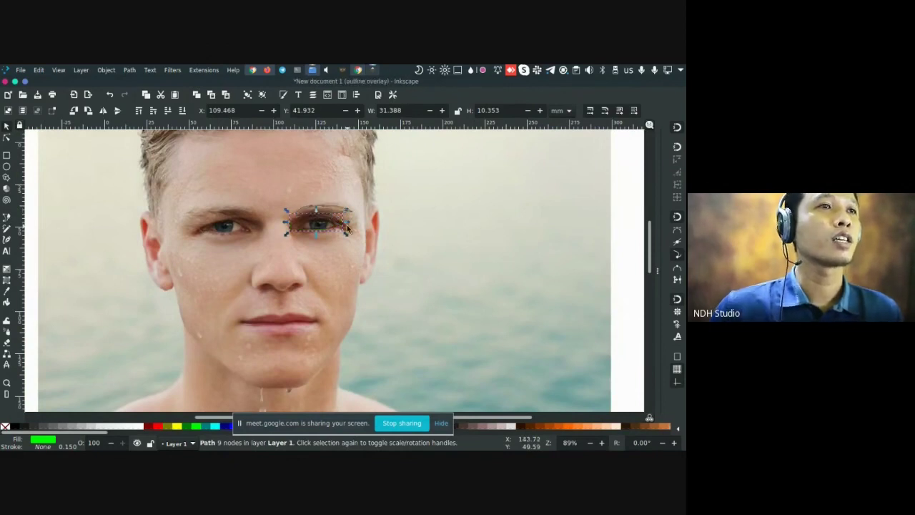
click(59, 70)
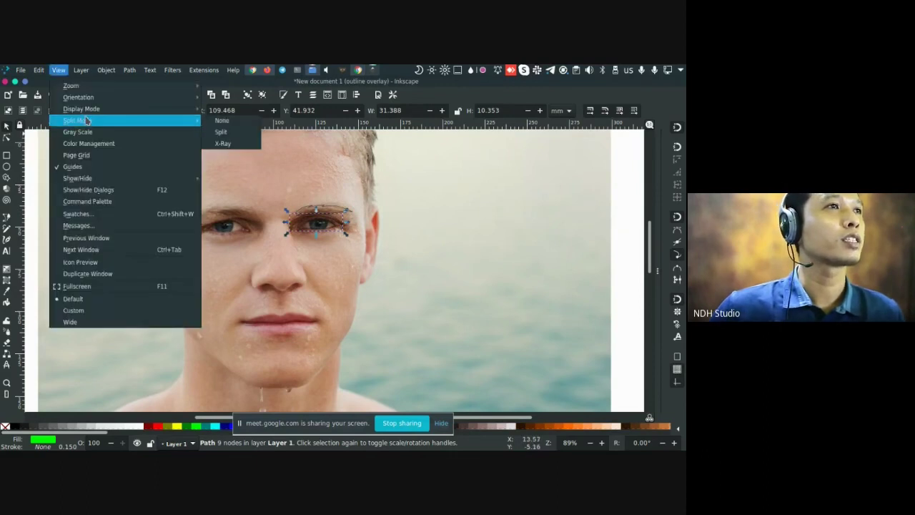
mouse_move(128, 109)
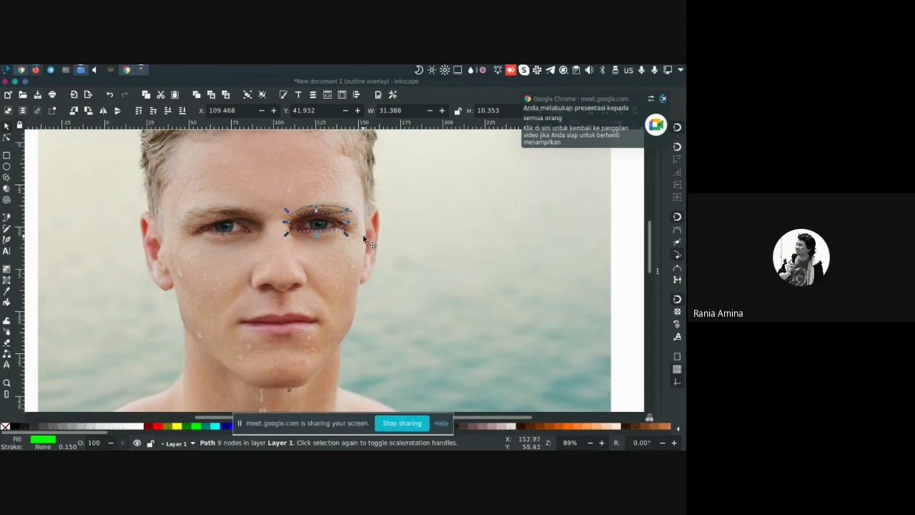
Zoom in on the eye, re-tile and maximize the Inkscape window, then bring up the Edit menu
scroll(448, 262, up, 2)
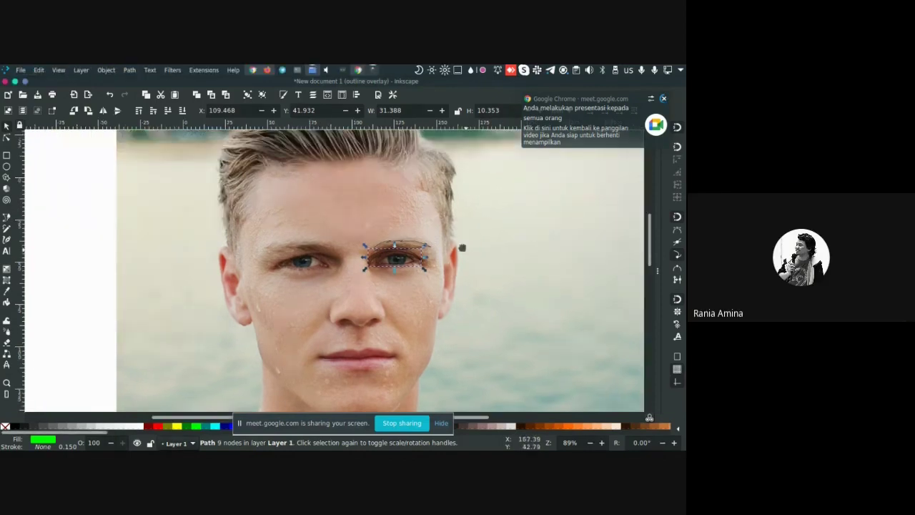
scroll(451, 248, up, 4)
scroll(415, 240, down, 2)
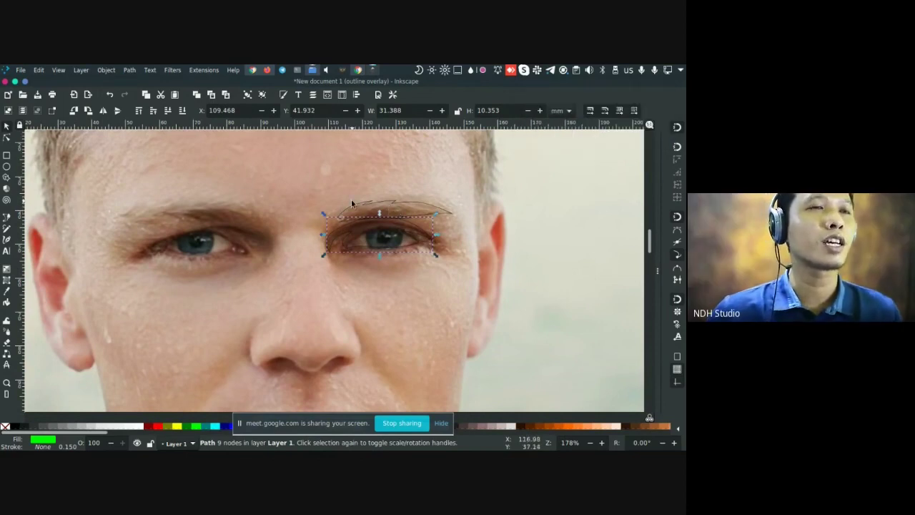
key(super+Right)
key(super+Left)
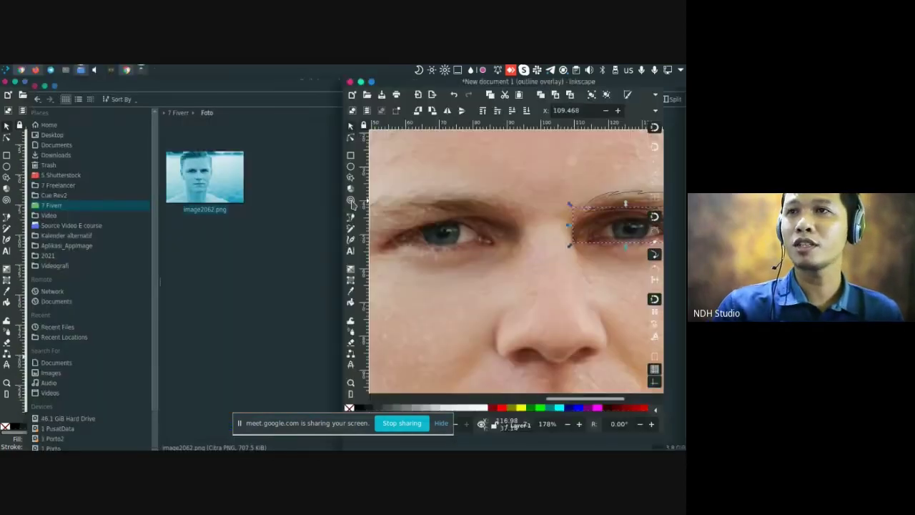
key(super+Up)
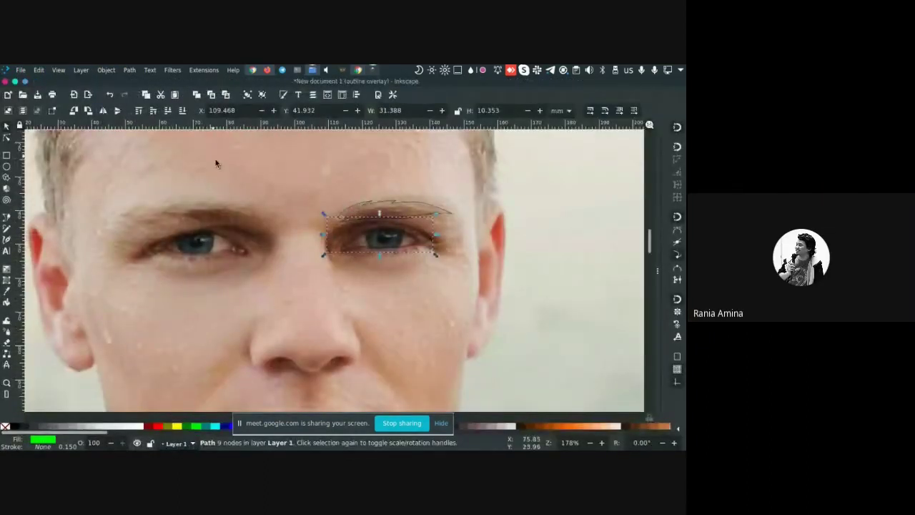
click(38, 69)
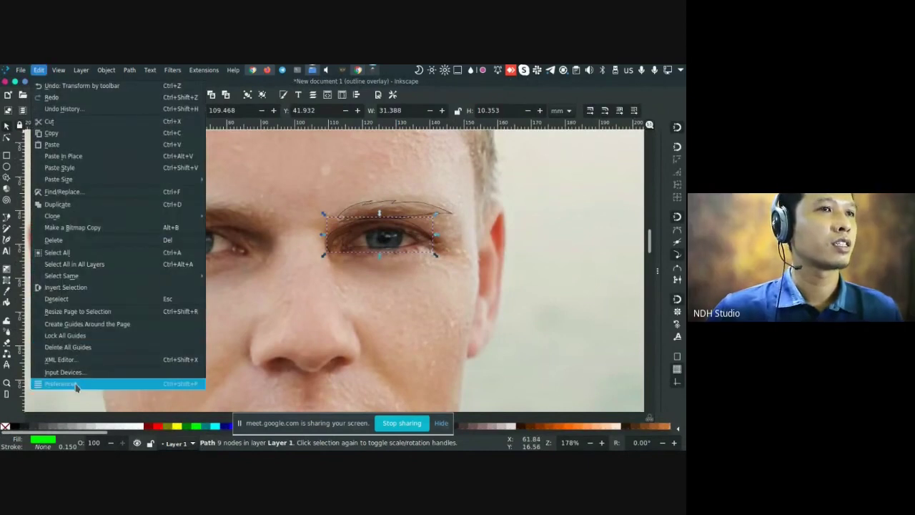
In Rendering preferences, change Outline overlay opacity from 50 to 25, then to 90
click(75, 385)
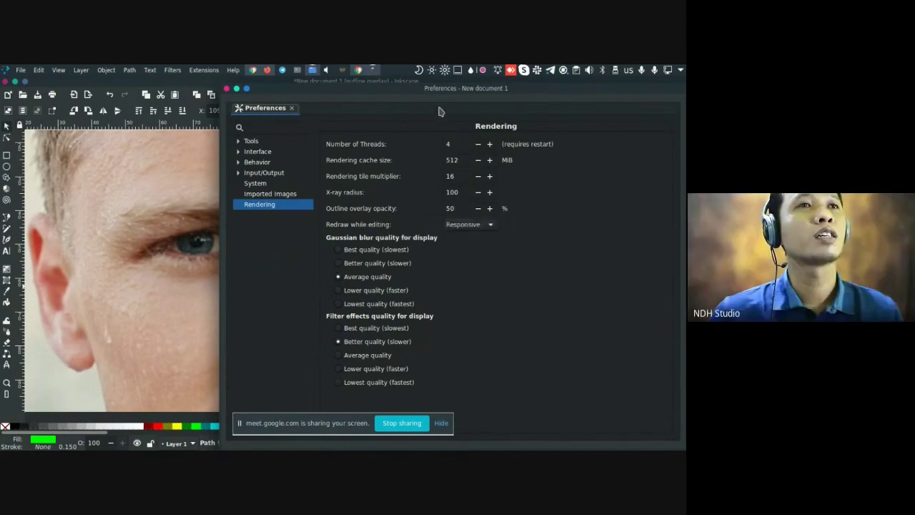
drag(441, 88, 503, 108)
drag(445, 226, 345, 163)
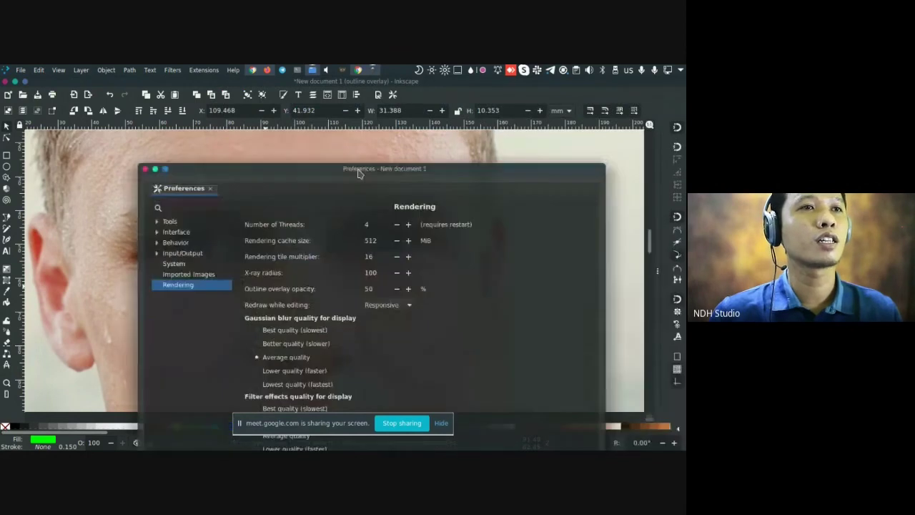
drag(379, 288, 346, 292)
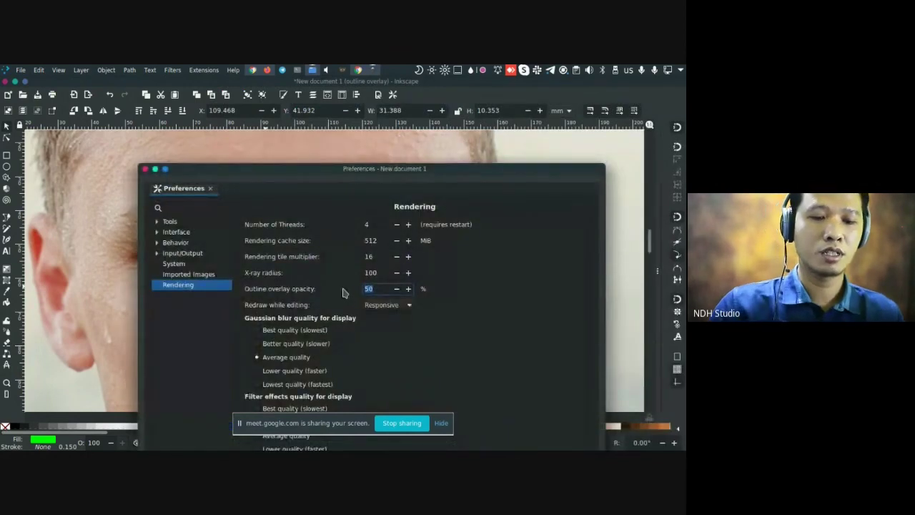
text(25)
key(Return)
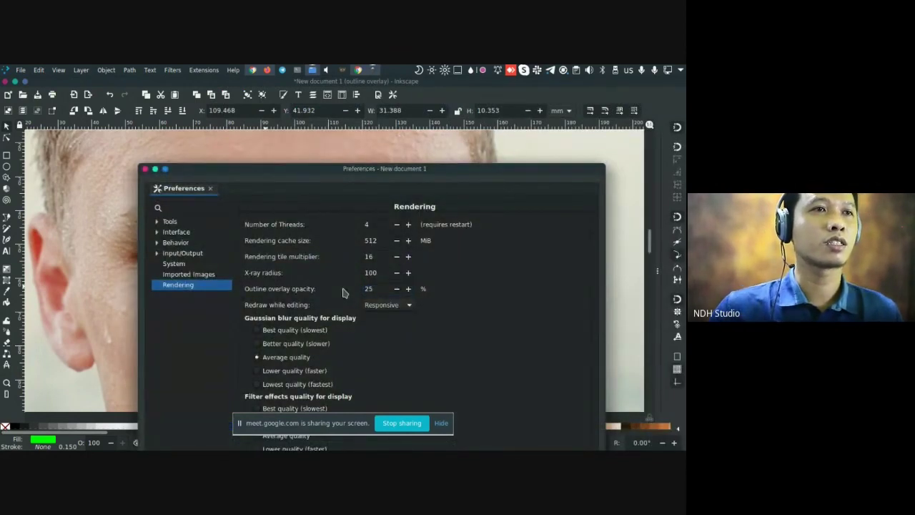
drag(396, 175, 619, 118)
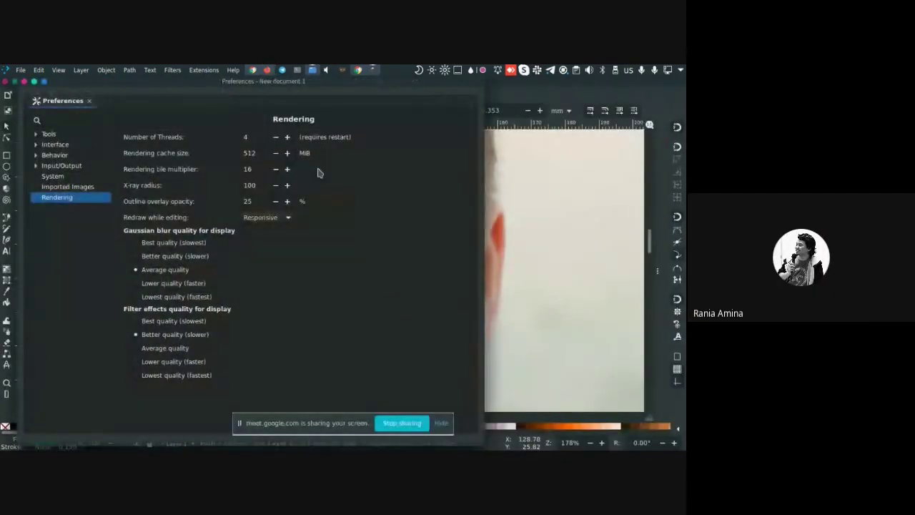
drag(258, 201, 215, 201)
double_click(249, 201)
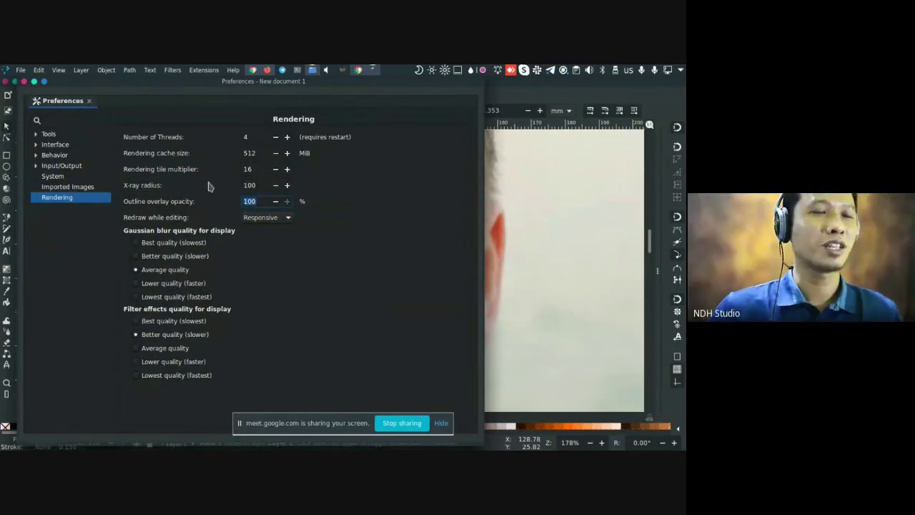
text(90)
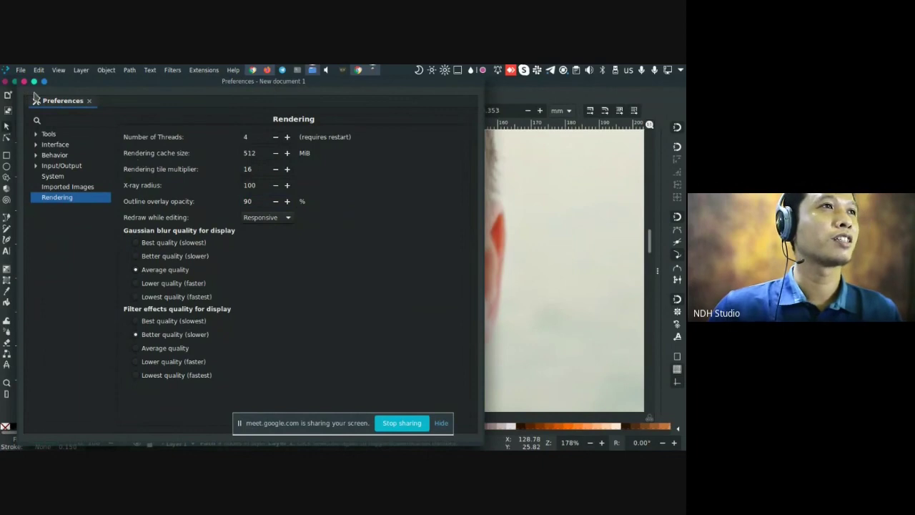
Close the preferences and cycle through the canvas display modes
click(24, 81)
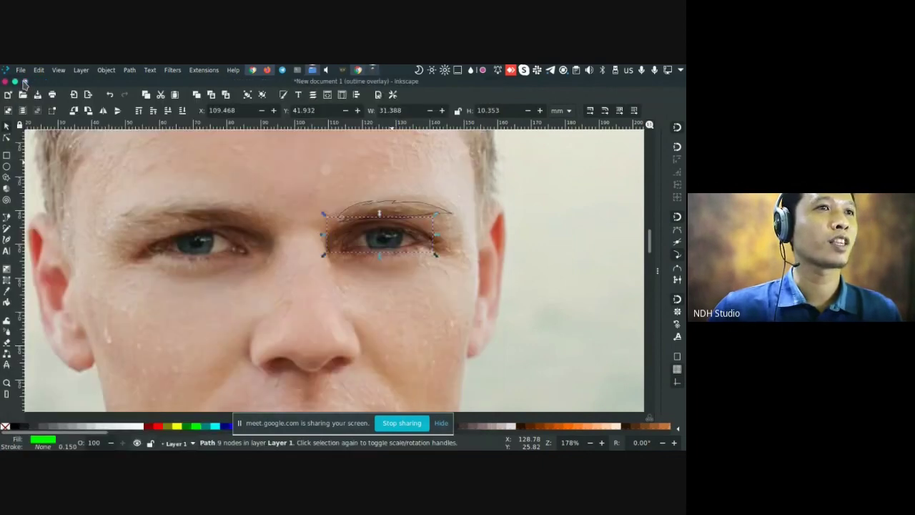
scroll(337, 284, down, 2)
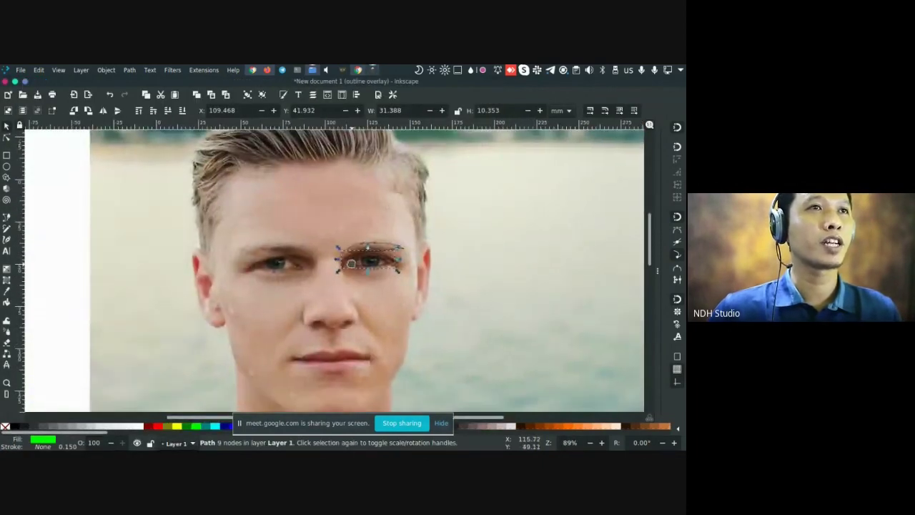
key(ctrl+KP_5)
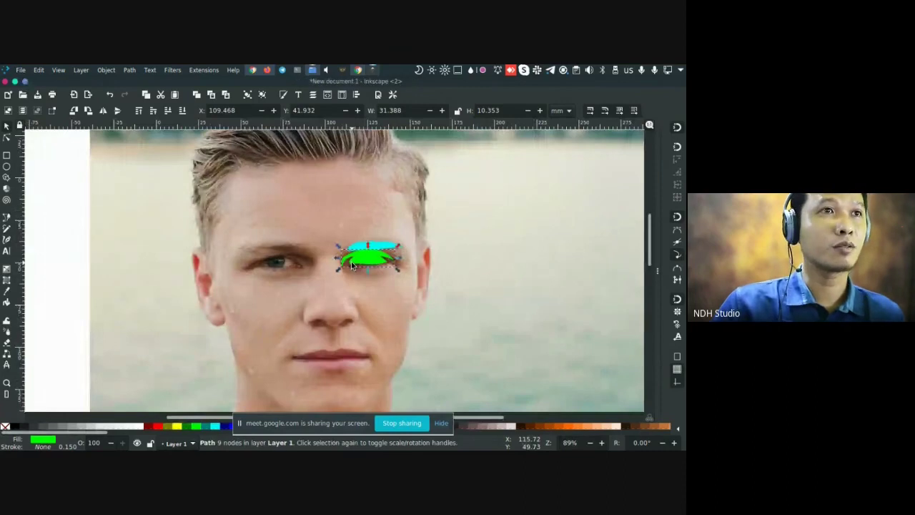
key(ctrl+KP_5)
key(ctrl+KP_5)
key(ctrl+KP_5)
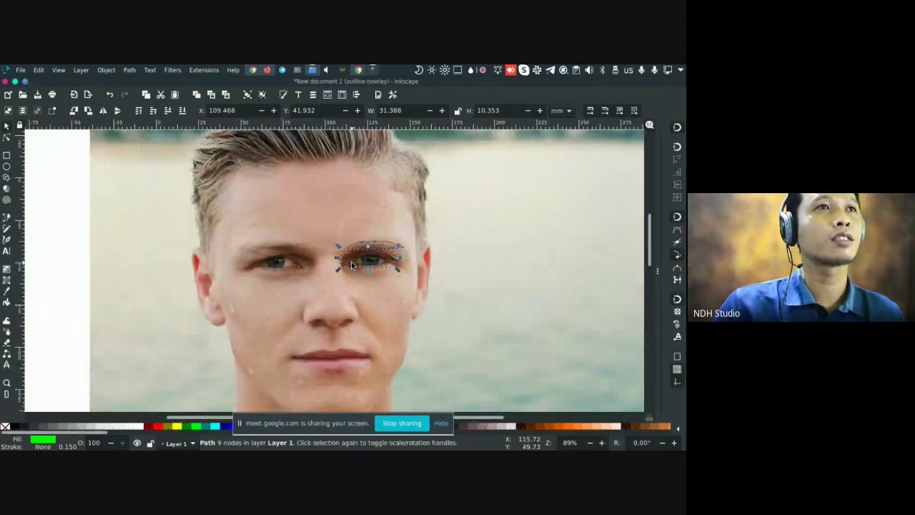
key(ctrl+KP_5)
key(ctrl+KP_5)
key(ctrl+KP_5)
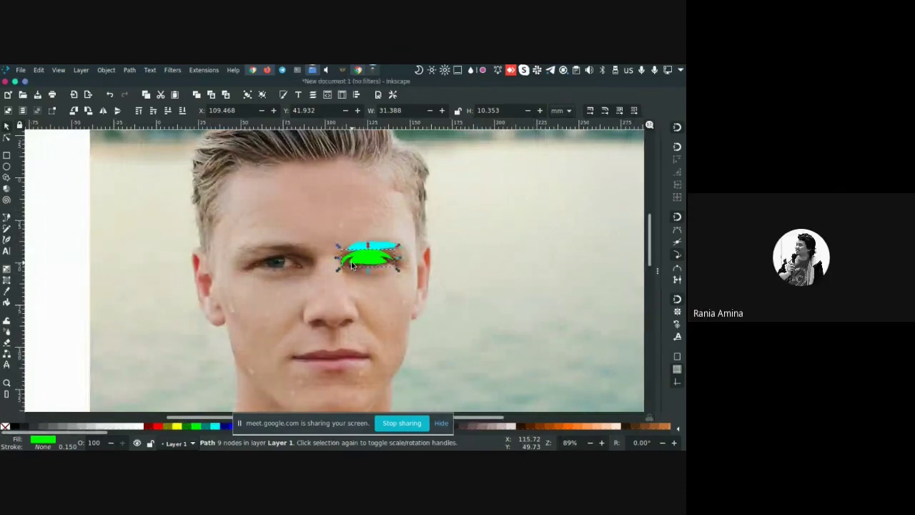
key(ctrl+KP_5)
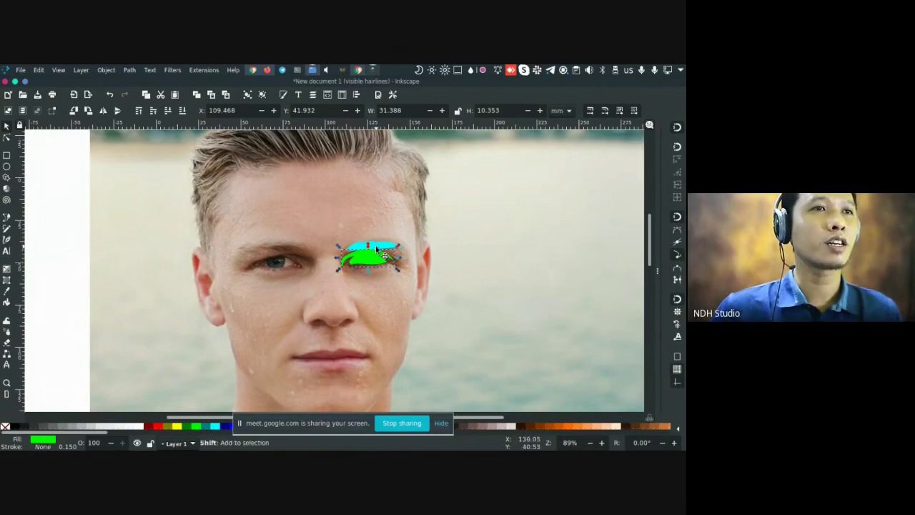
Fill both eye shapes orange, switch to outline overlay, and deselect them
shift+click(377, 247)
click(570, 427)
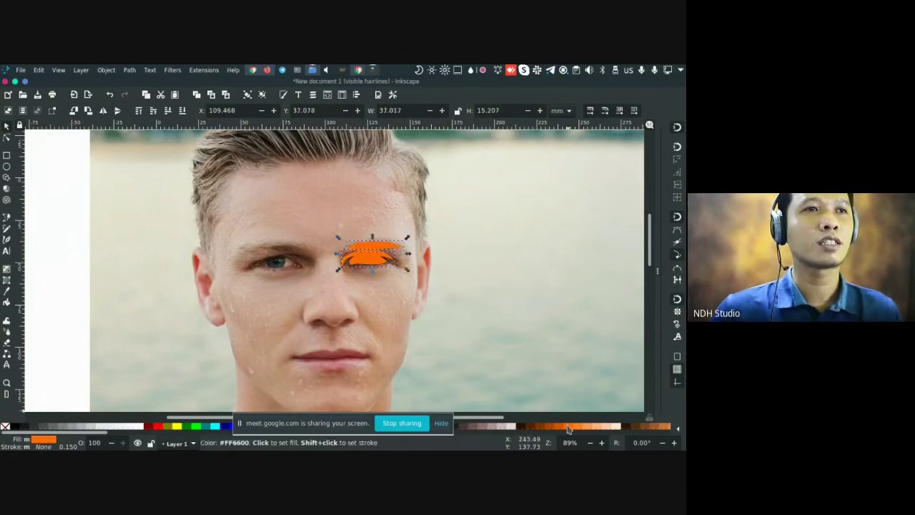
key(ctrl+KP_5)
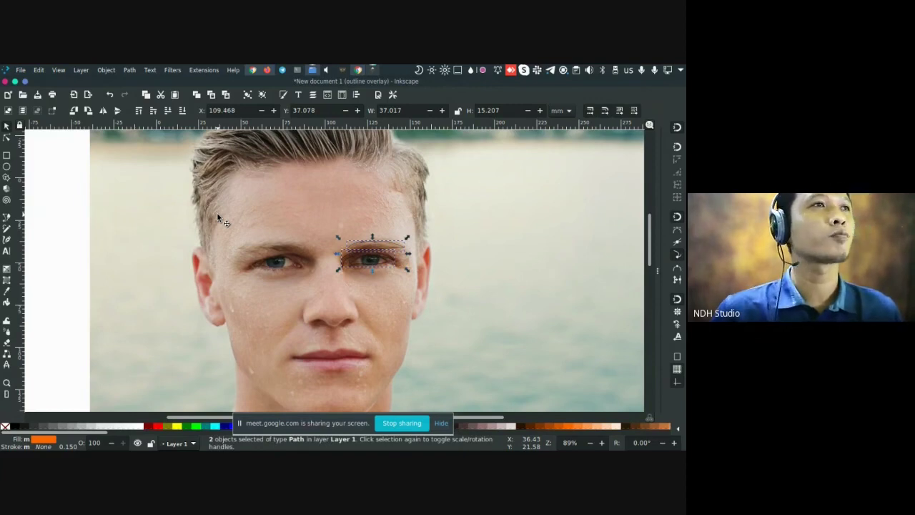
click(57, 164)
Start saving the drawing under a new name
scroll(275, 243, down, 1)
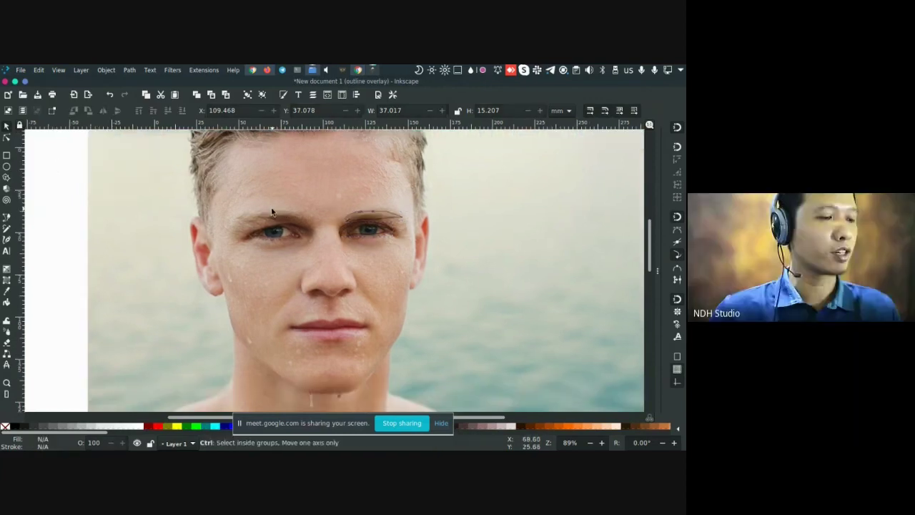
key(ctrl)
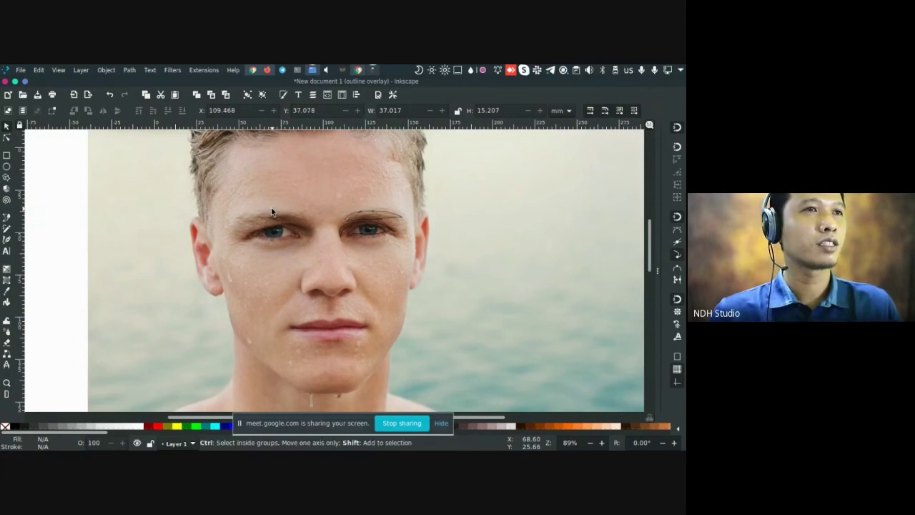
key(ctrl+s)
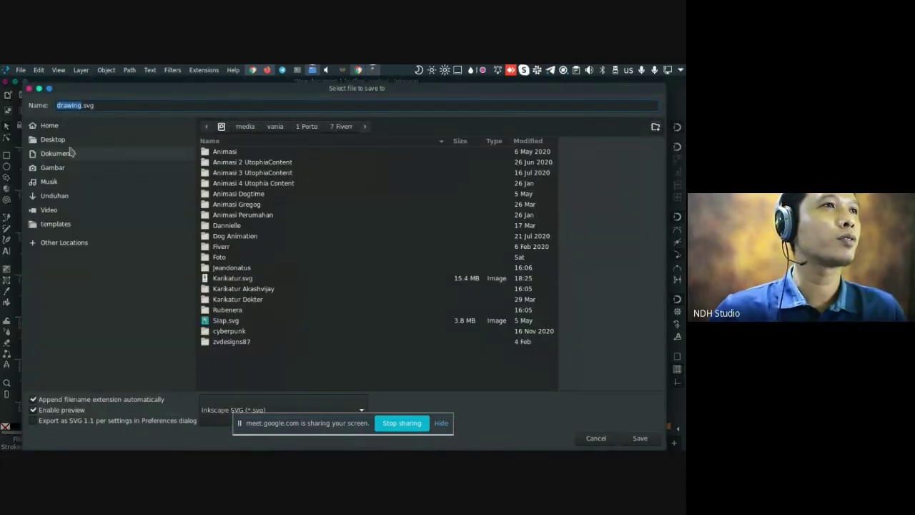
Save the drawing in the home folder as Coba overlay.svg
click(79, 127)
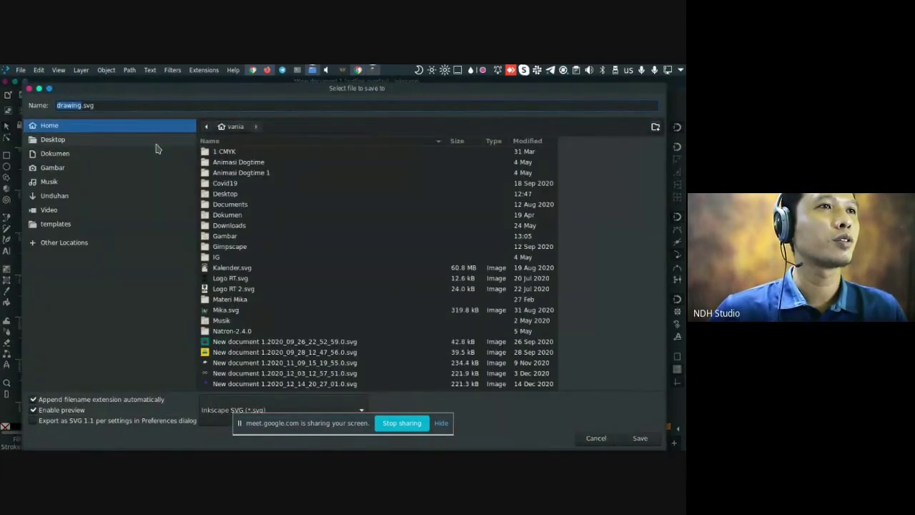
click(131, 104)
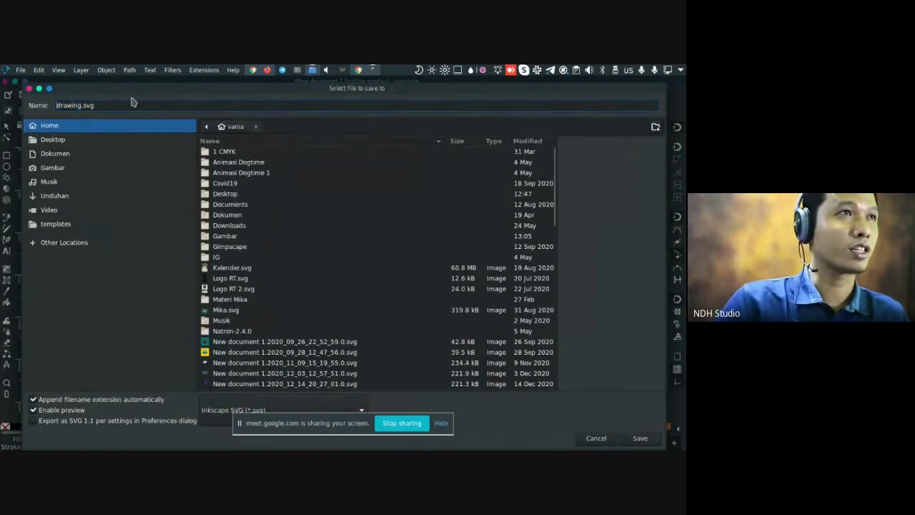
double_click(132, 103)
text(Coba overlay)
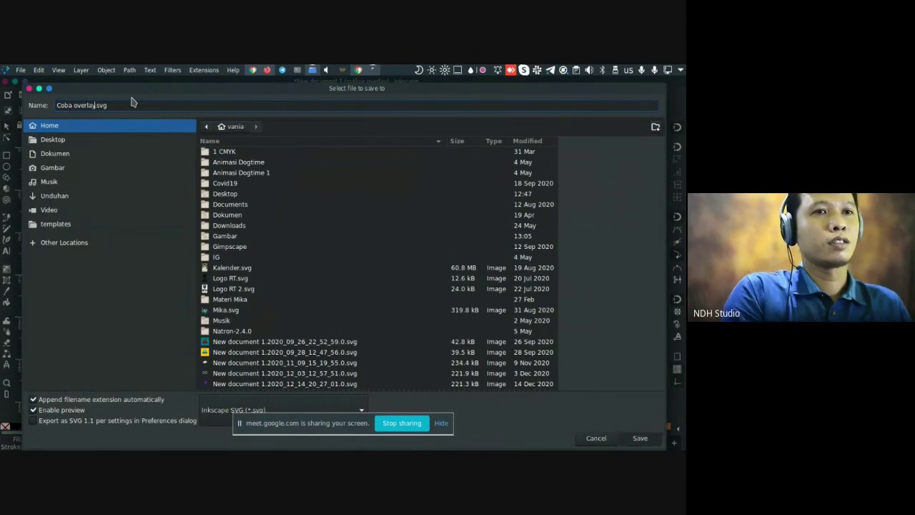
key(Return)
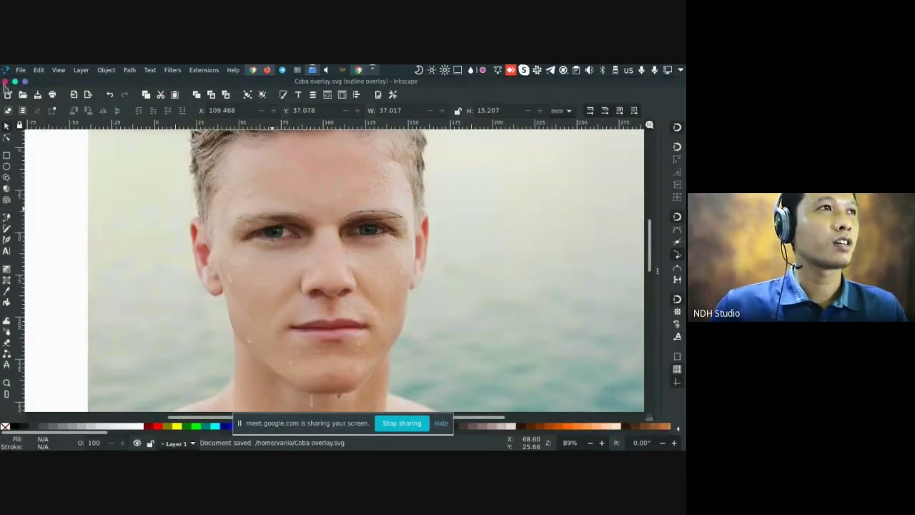
Reopen Coba overlay.svg from the recent files and switch it to Outline Overlay display mode
key(alt+Tab)
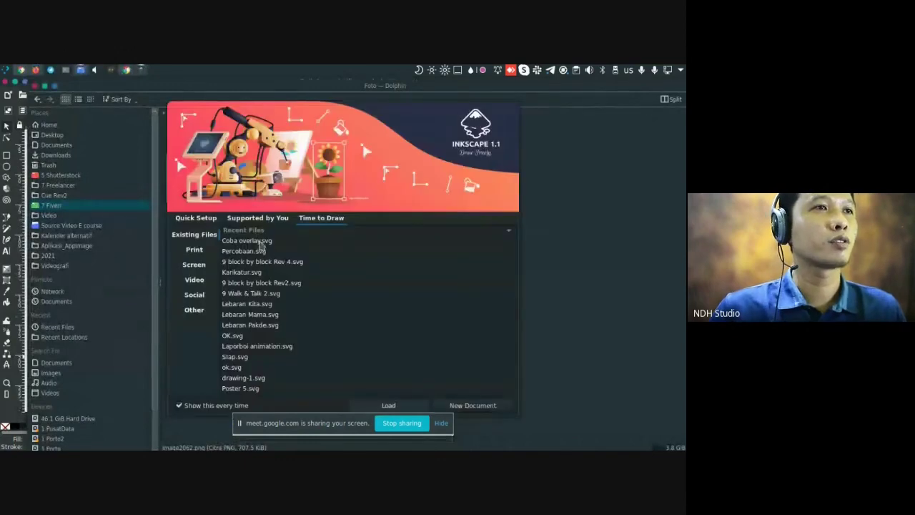
click(261, 243)
click(405, 408)
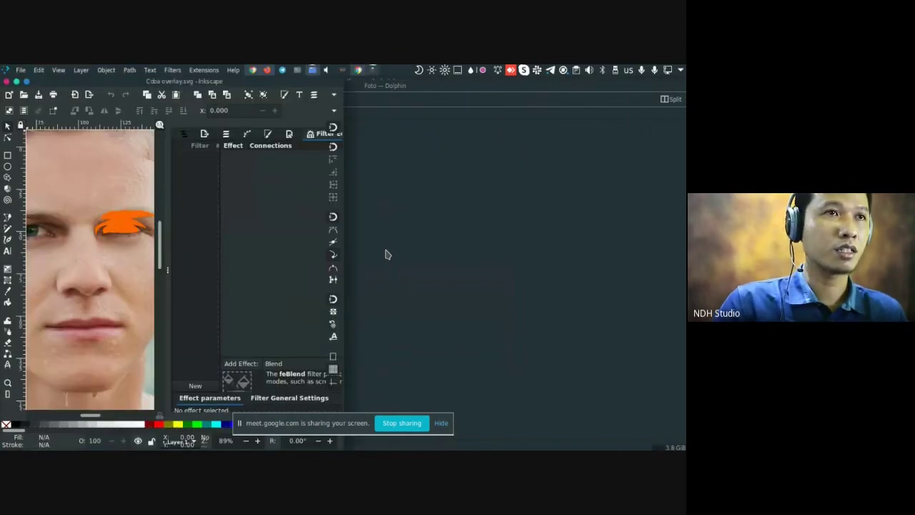
click(58, 69)
mouse_move(112, 111)
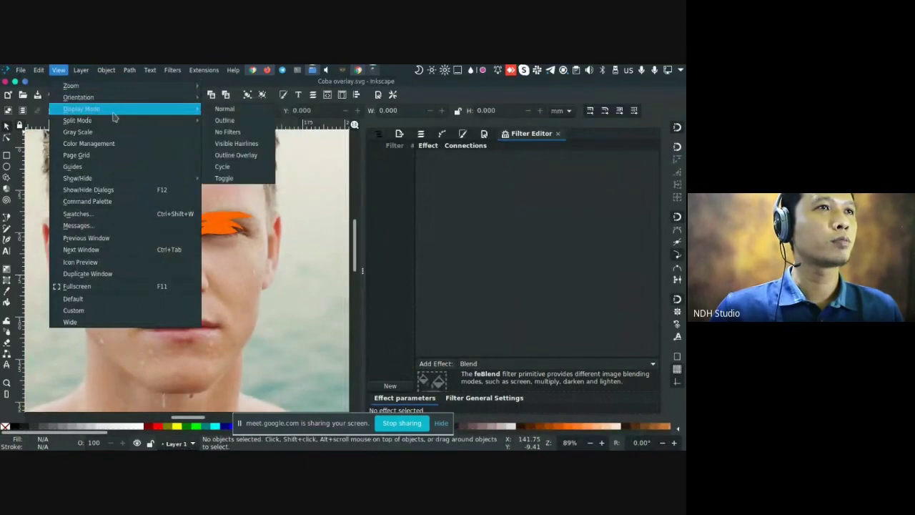
click(252, 156)
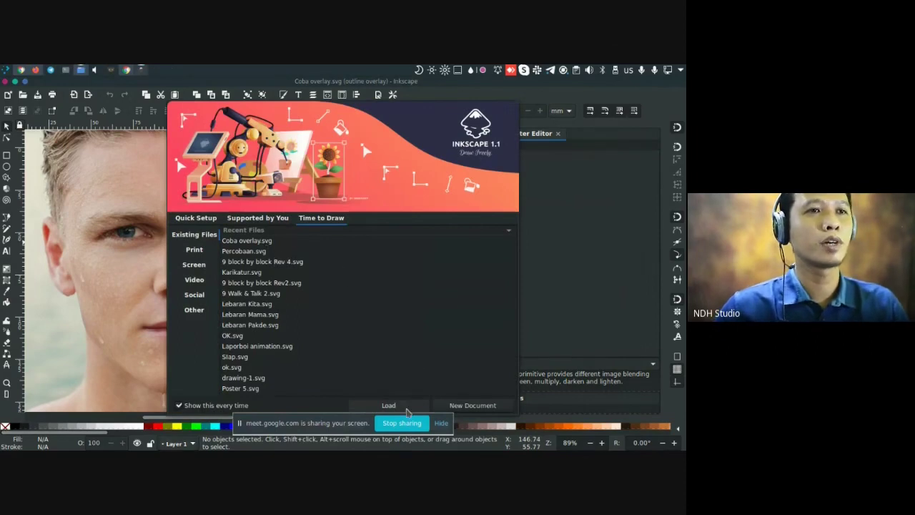
Start a new blank document and browse the file manager up to the 7 Fiverr folder
click(450, 406)
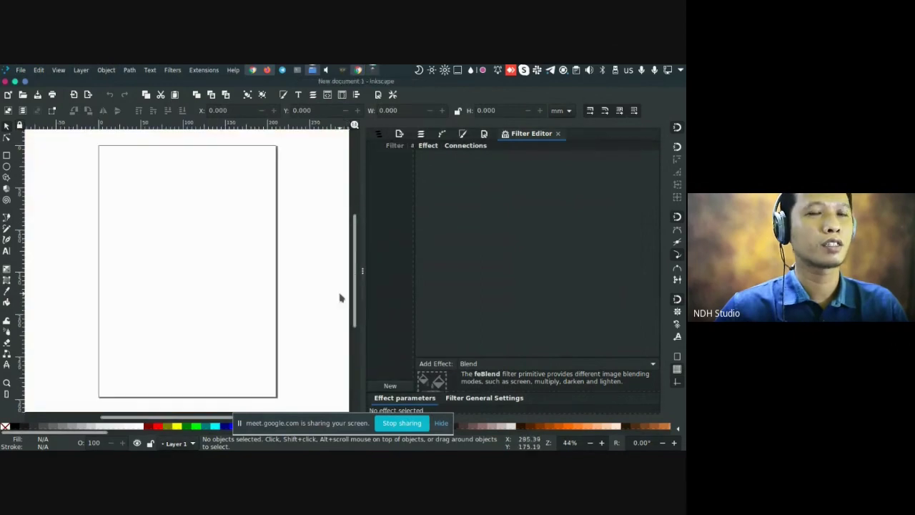
key(alt+Tab)
key(alt+Tab)
key(alt+Tab)
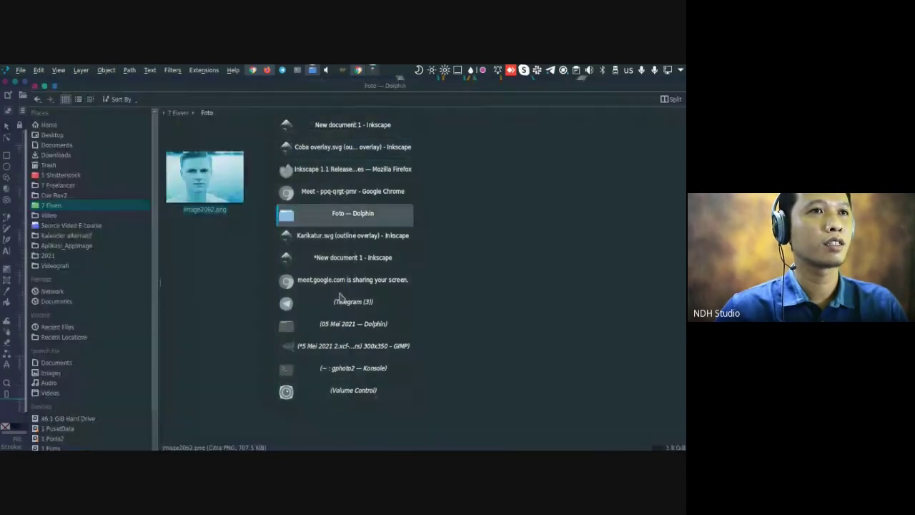
drag(339, 299, 247, 182)
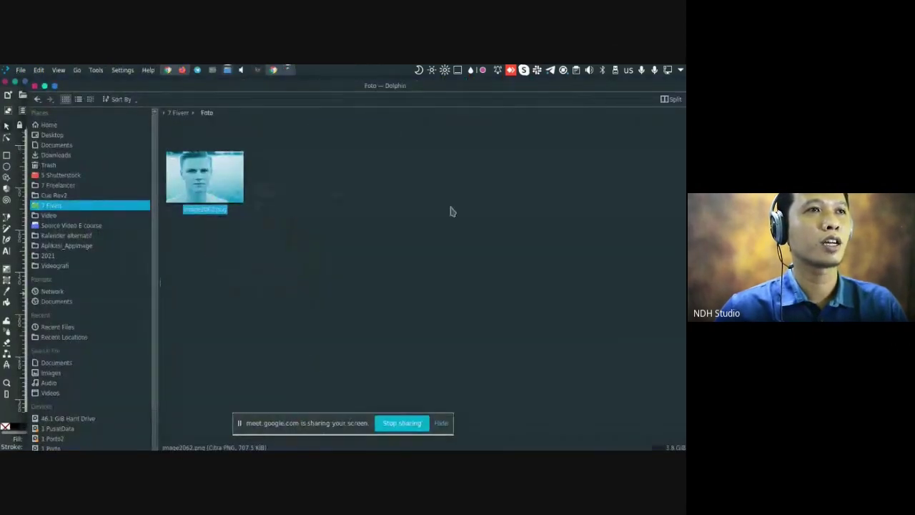
key(BackSpace)
scroll(487, 271, down, 4)
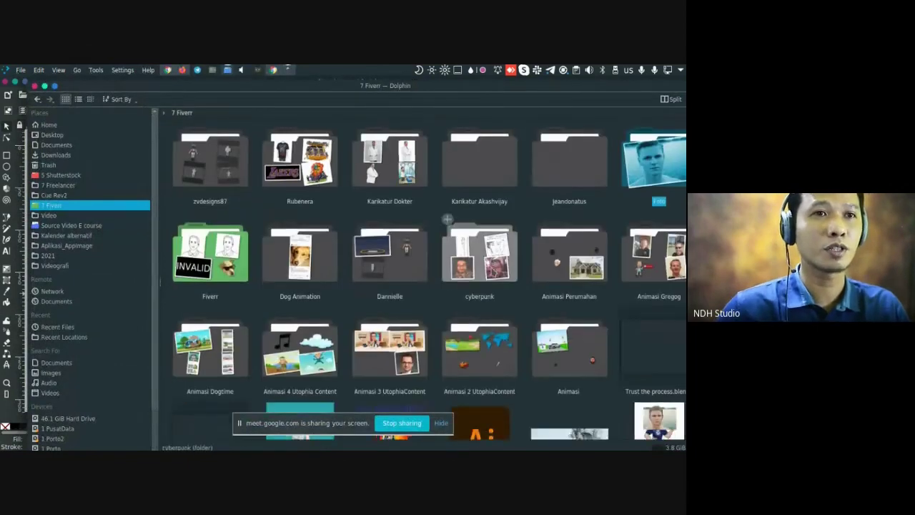
Drag the photo onto the new page, embed it, and zoom to fit
drag(569, 325, 237, 223)
key(alt+Tab)
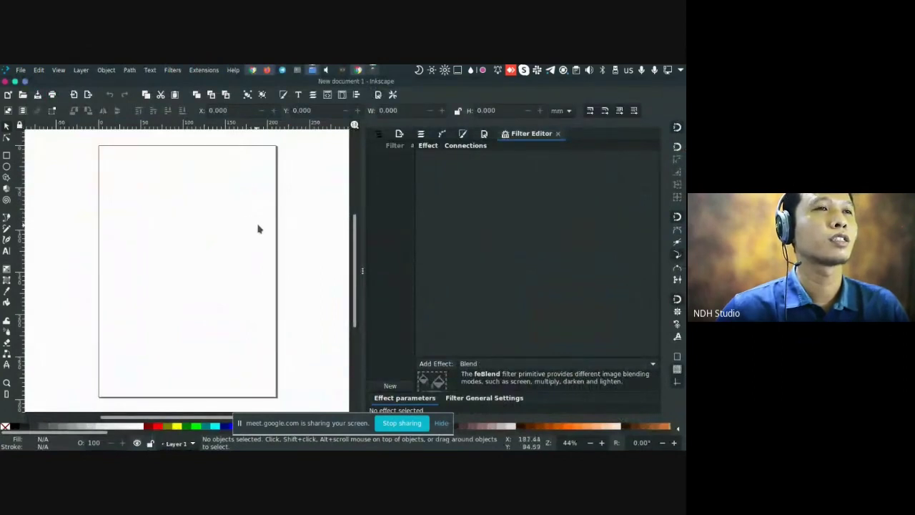
key(alt+Tab)
drag(569, 326, 213, 220)
key(alt+Tab)
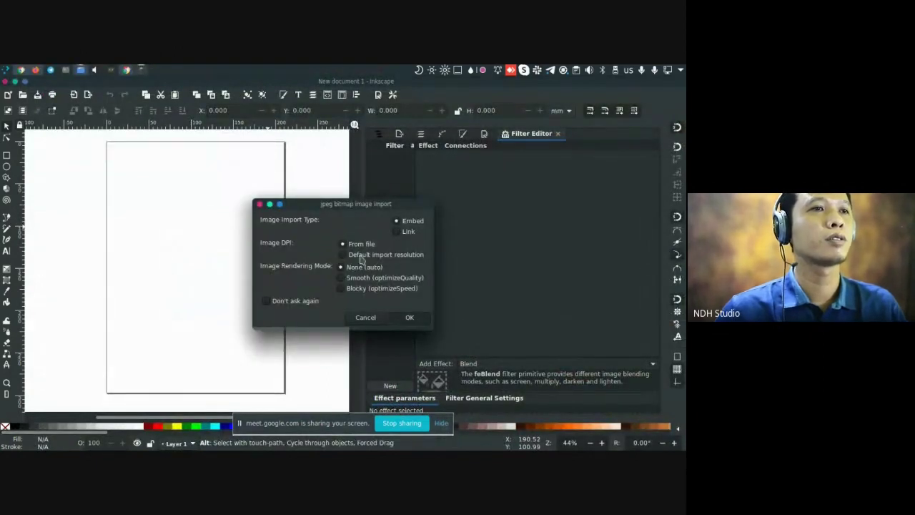
click(409, 318)
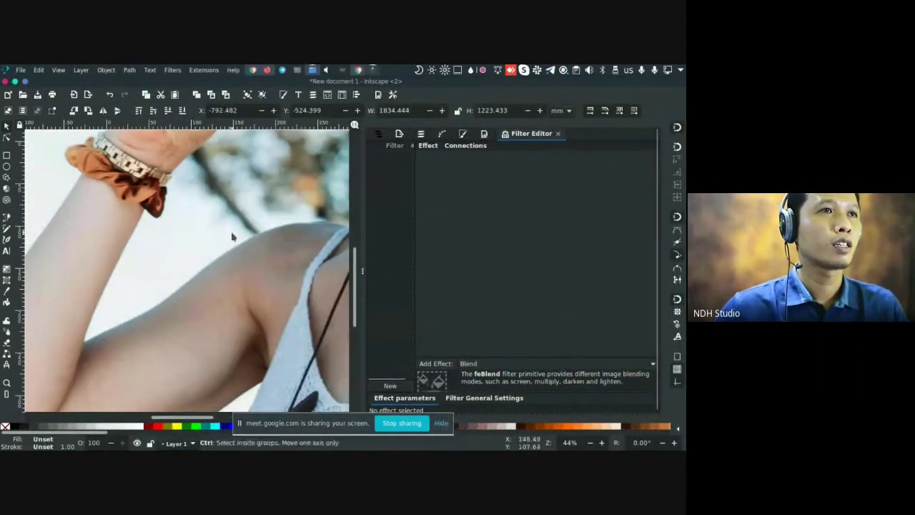
key(3)
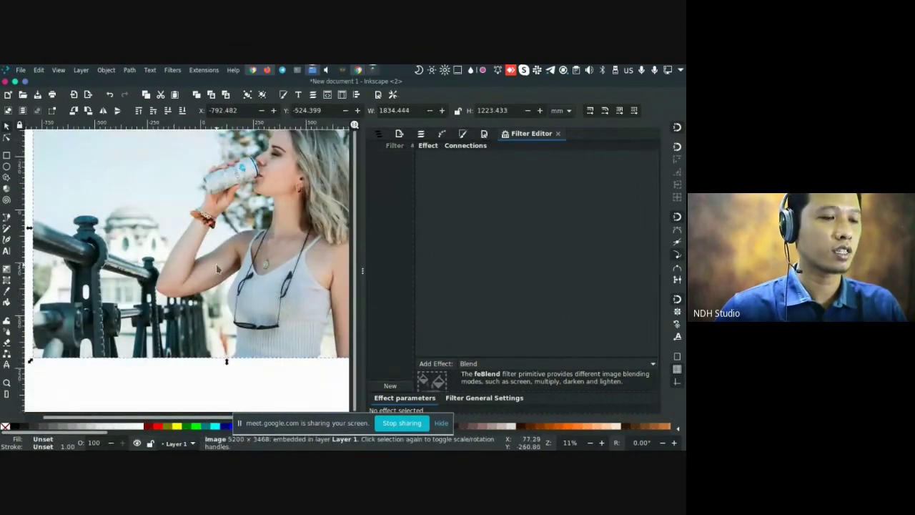
Set Outline overlay opacity to 80% in the Rendering preferences and close the preferences
key(ctrl+shift+p)
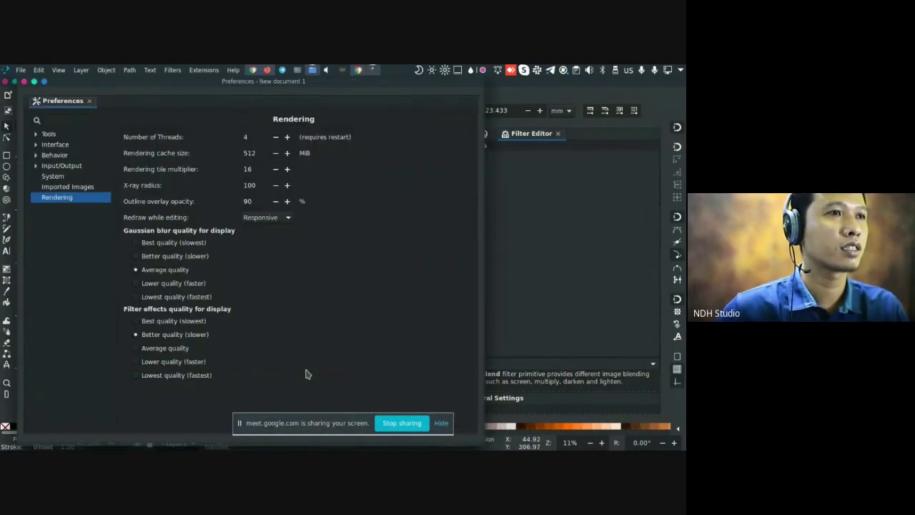
click(72, 187)
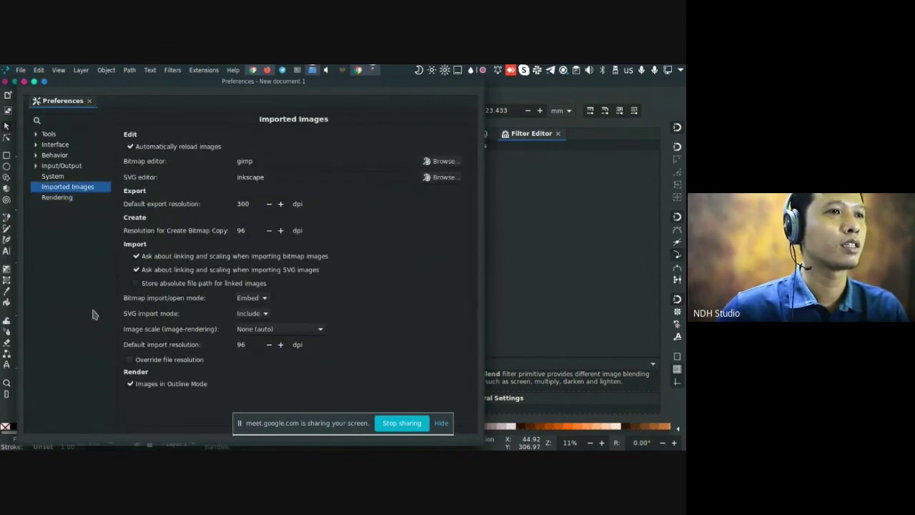
click(54, 177)
click(62, 187)
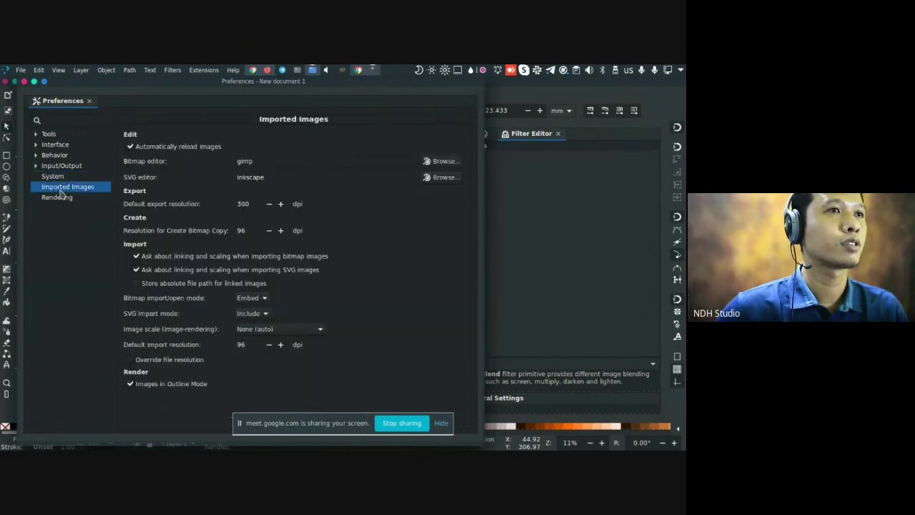
click(60, 198)
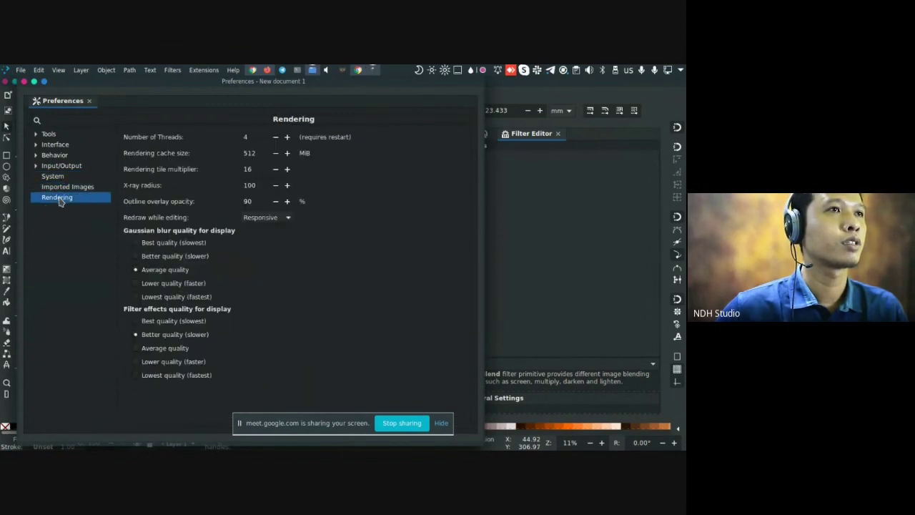
double_click(257, 197)
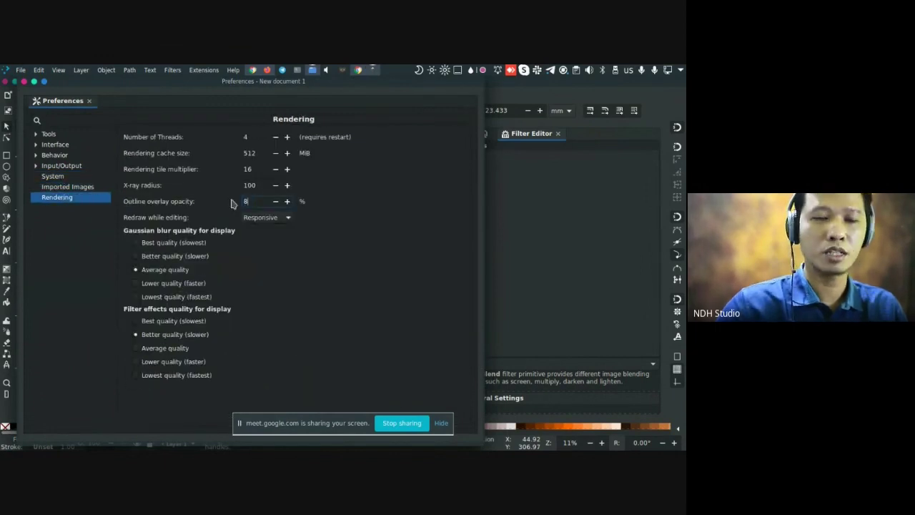
click(24, 82)
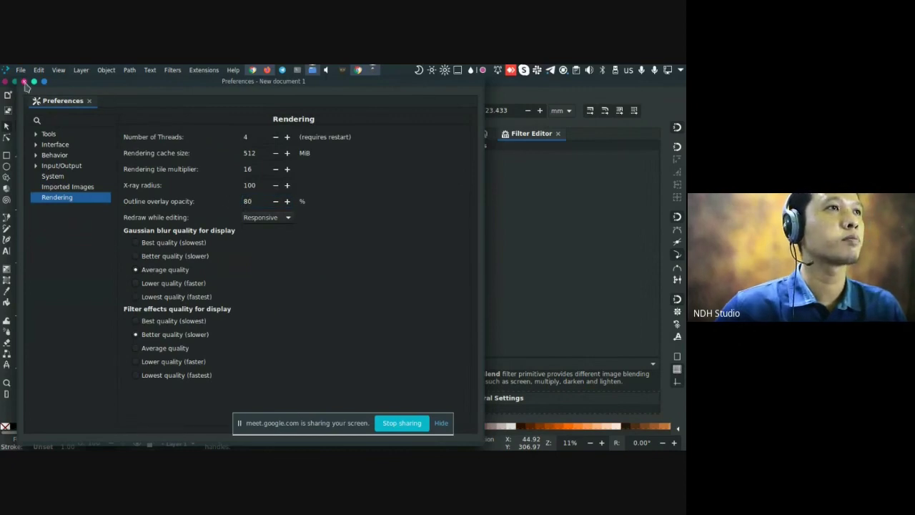
Draw a closed three-node shape on the woman's cheek with the Bezier tool
scroll(241, 225, up, 2)
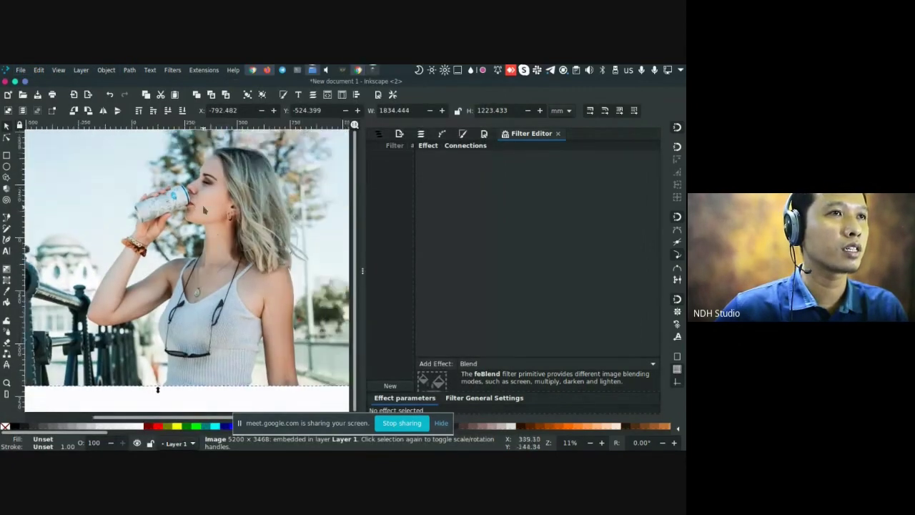
key(b)
click(223, 176)
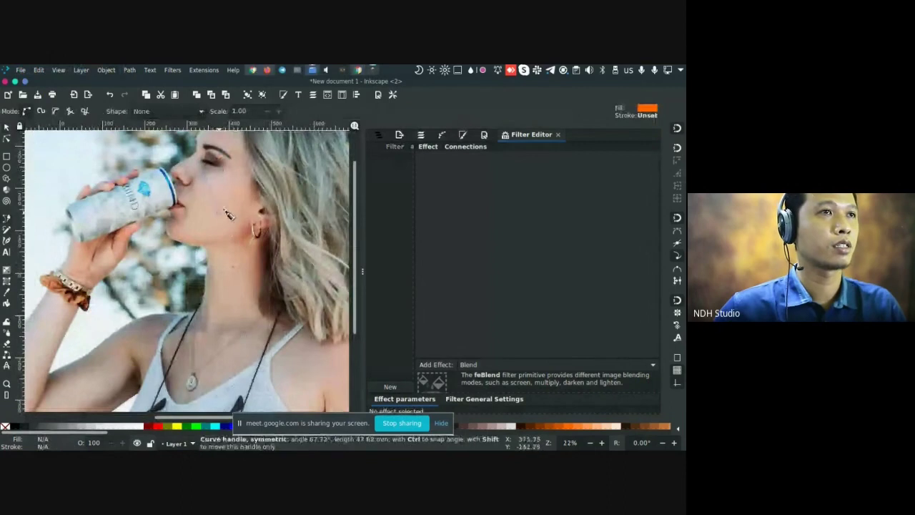
click(232, 195)
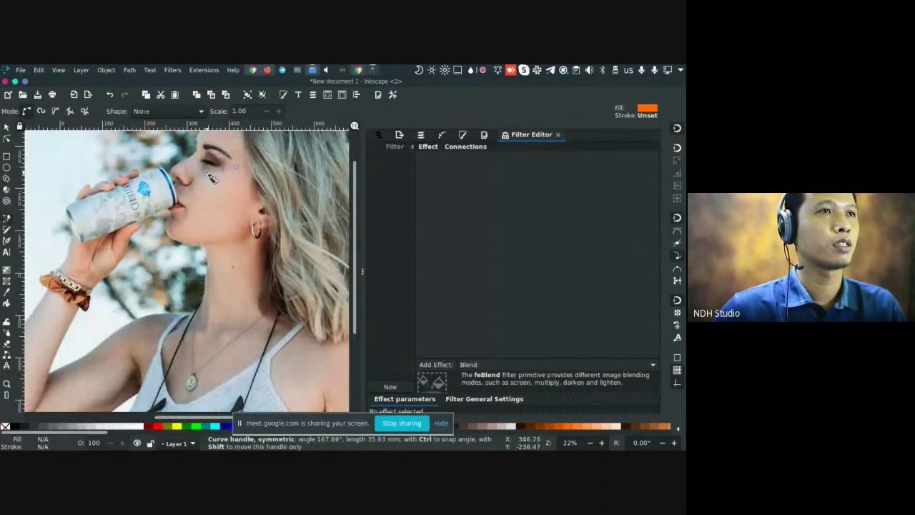
click(207, 183)
click(223, 175)
key(s)
Show the orange shape in outline overlay, then plain outline display, with docked dialogs hidden
click(59, 70)
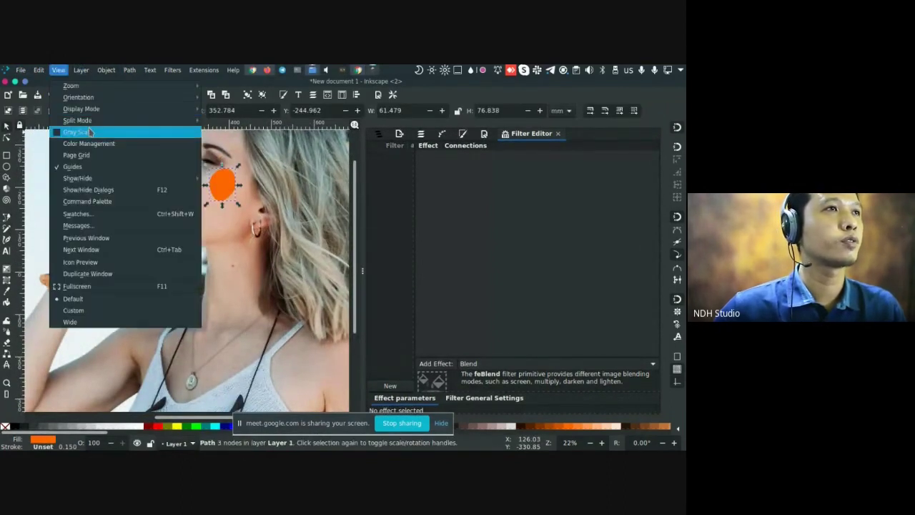
mouse_move(100, 108)
click(236, 156)
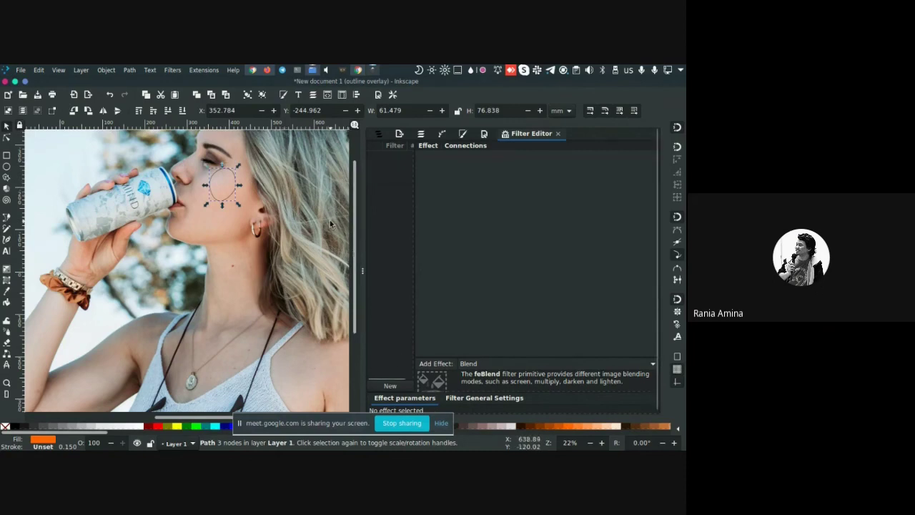
key(F12)
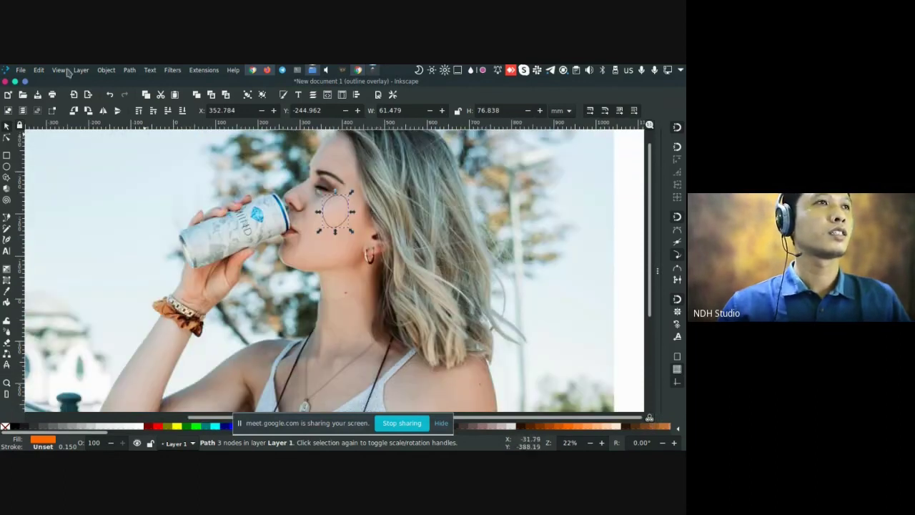
click(64, 71)
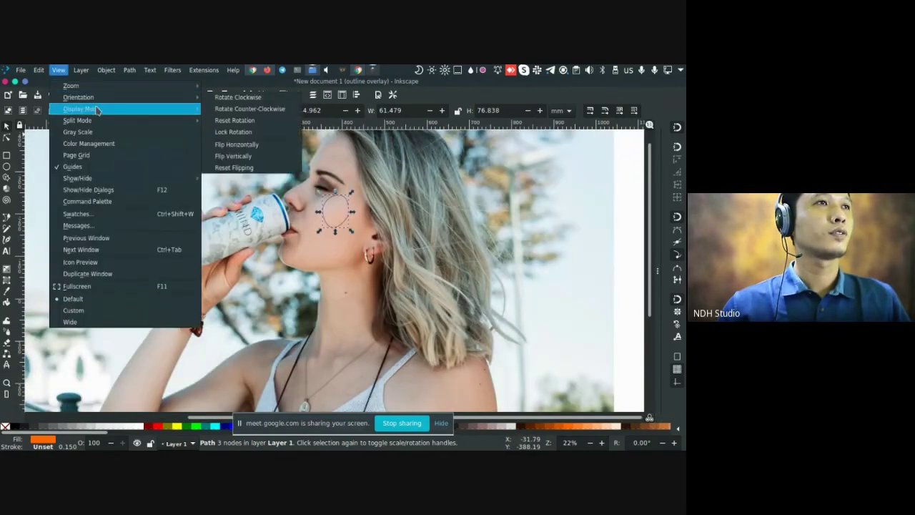
mouse_move(118, 108)
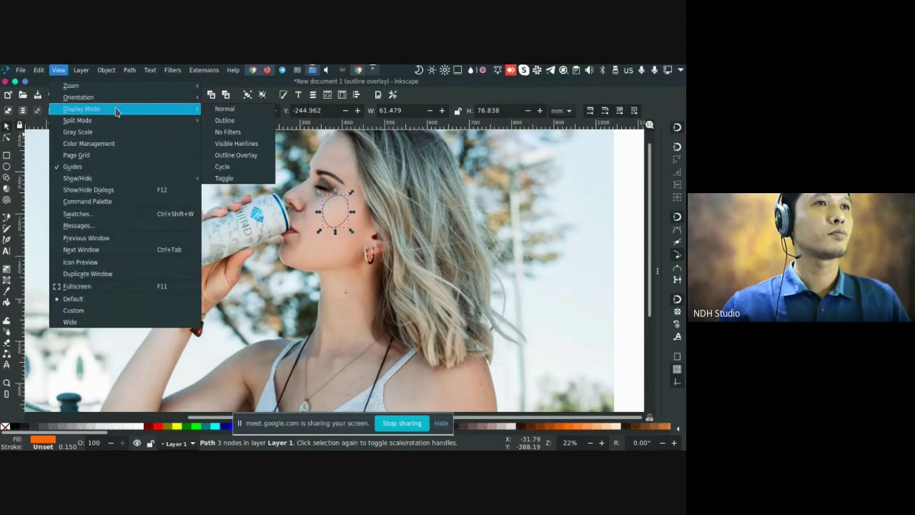
click(244, 121)
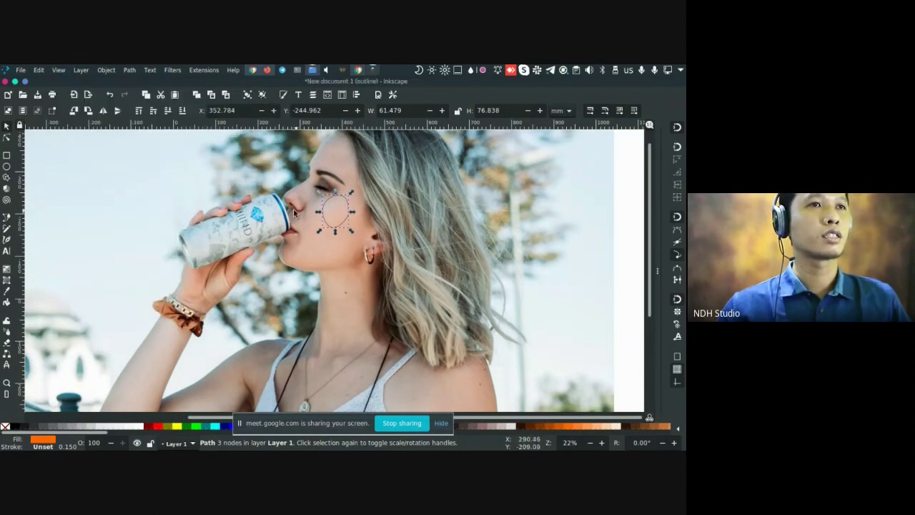
Cycle the canvas display modes with Ctrl+keypad 5 until outline overlay shows
scroll(263, 207, right, 2)
key(ctrl+KP_5)
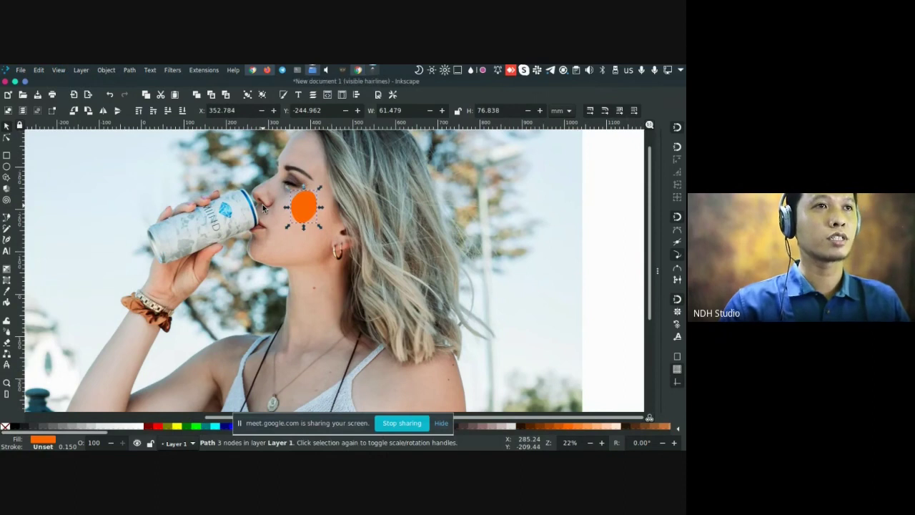
key(ctrl+KP_5)
key(ctrl+KP_5)
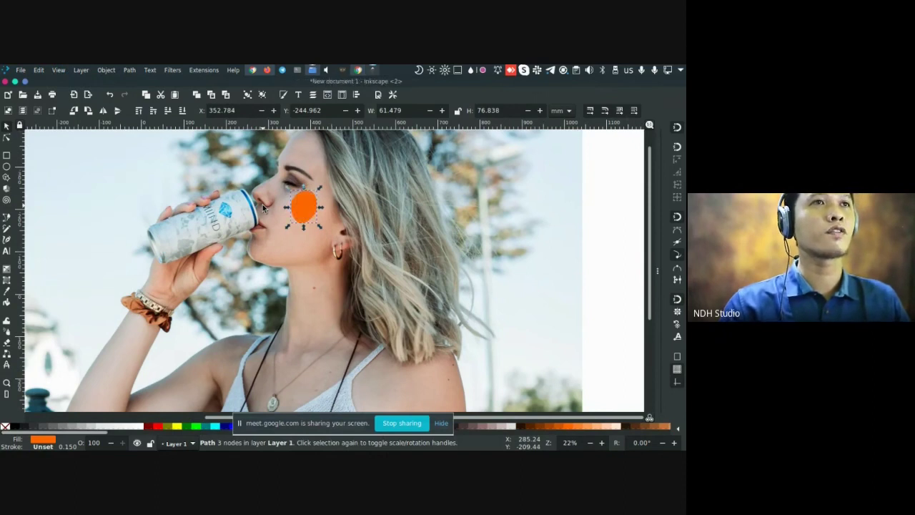
key(ctrl+KP_5)
key(ctrl+KP_5)
key(ctrl+KP_5)
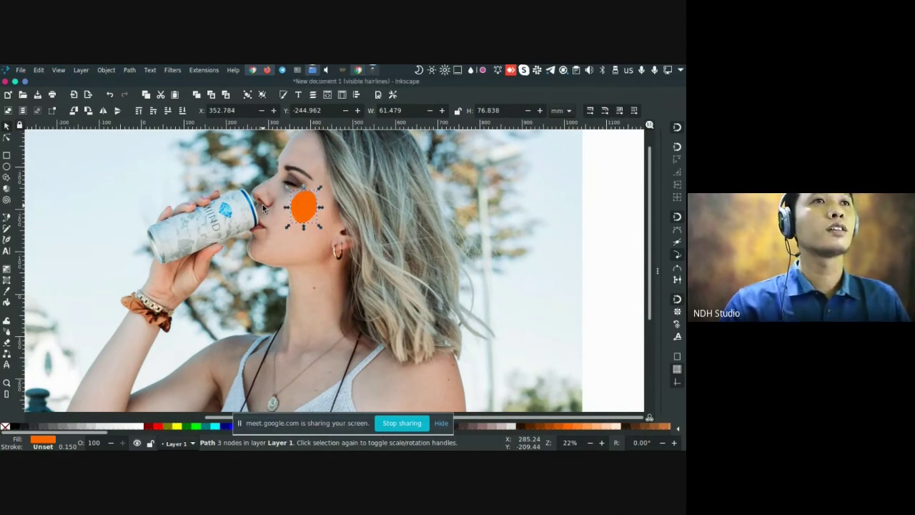
key(ctrl+KP_5)
key(ctrl+KP_5)
key(ctrl+KP_5)
key(ctrl+KP_5)
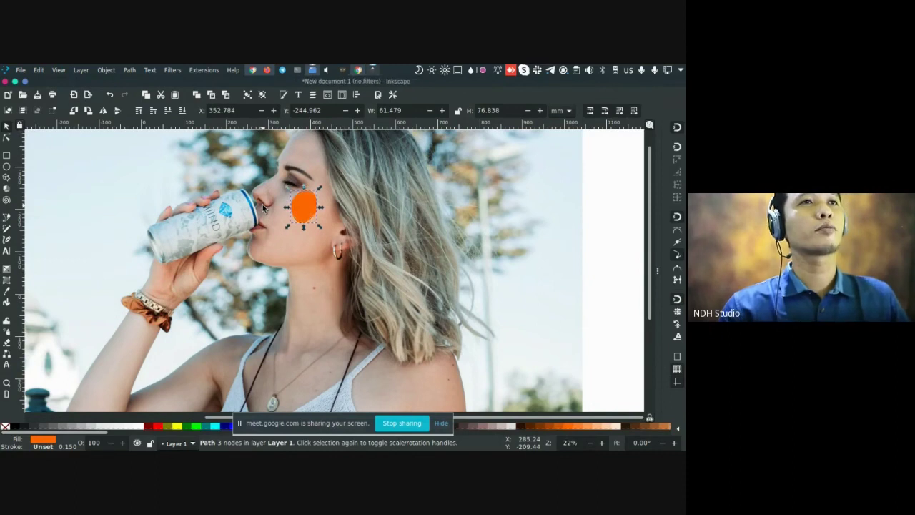
key(ctrl+KP_5)
key(ctrl+KP_5)
key(ctrl+KP_5)
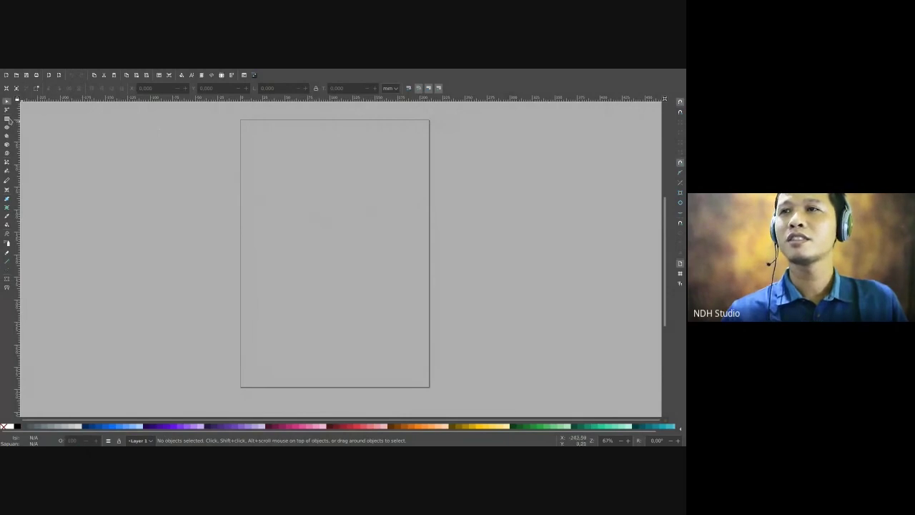
Draw a large rectangle in the page's upper middle and a smaller one inside it
key(r)
drag(281, 189, 369, 256)
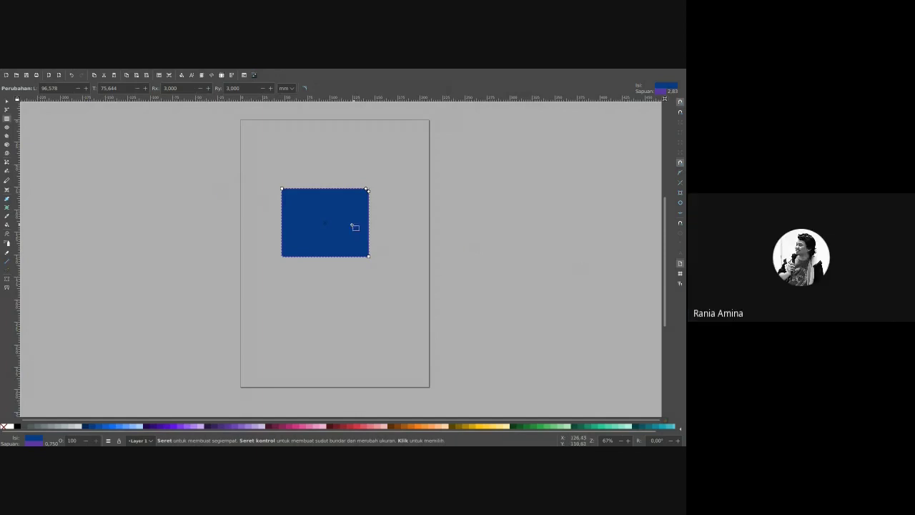
mouse_move(313, 205)
mouse_down()
mouse_move(360, 252)
mouse_move(331, 241)
mouse_up()
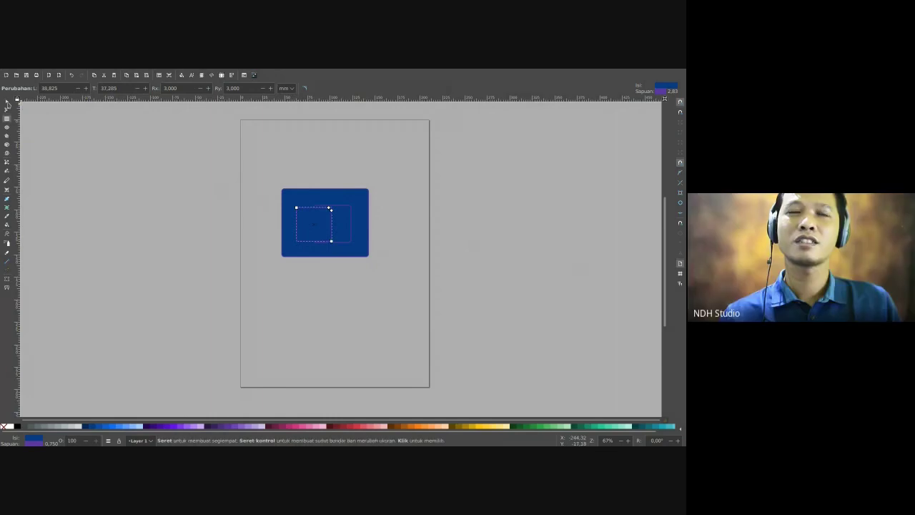
Apply the blue to the inner rectangles with the Dropper, then select all three
key(s)
click(251, 201)
drag(203, 155, 370, 262)
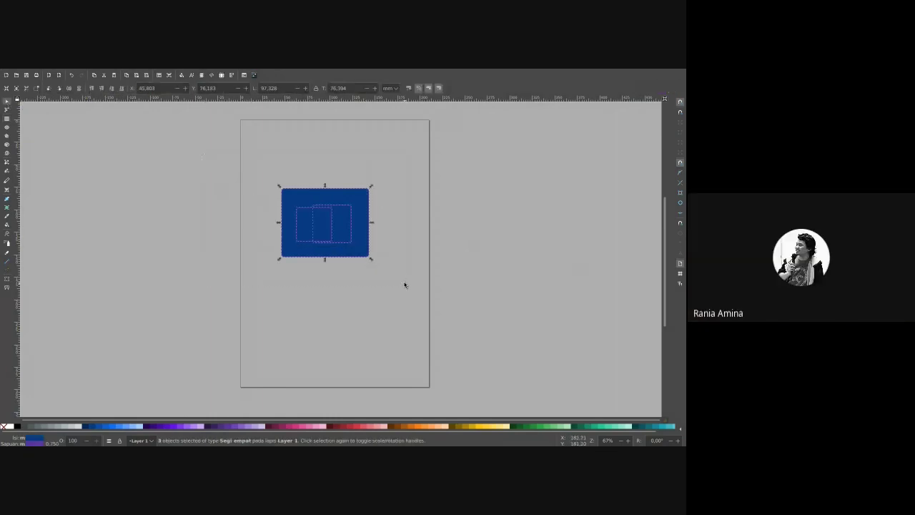
key(d)
click(354, 203)
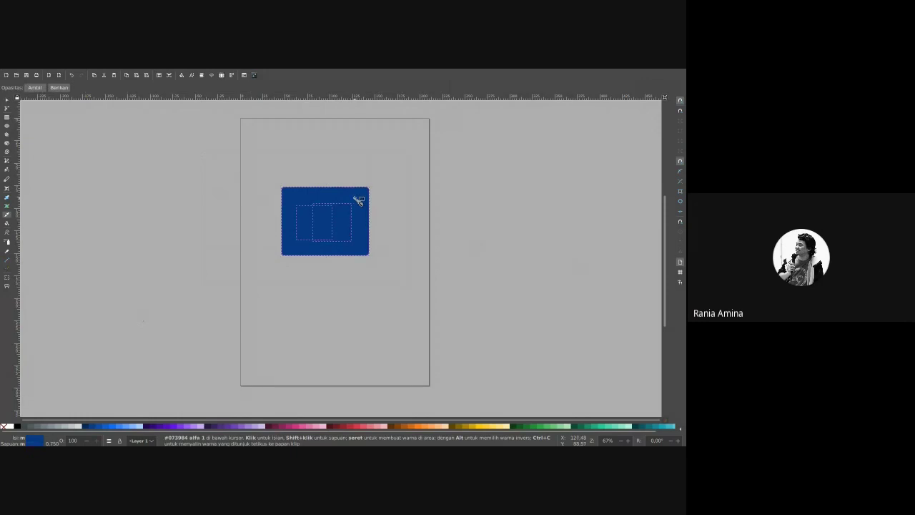
key(s)
click(397, 187)
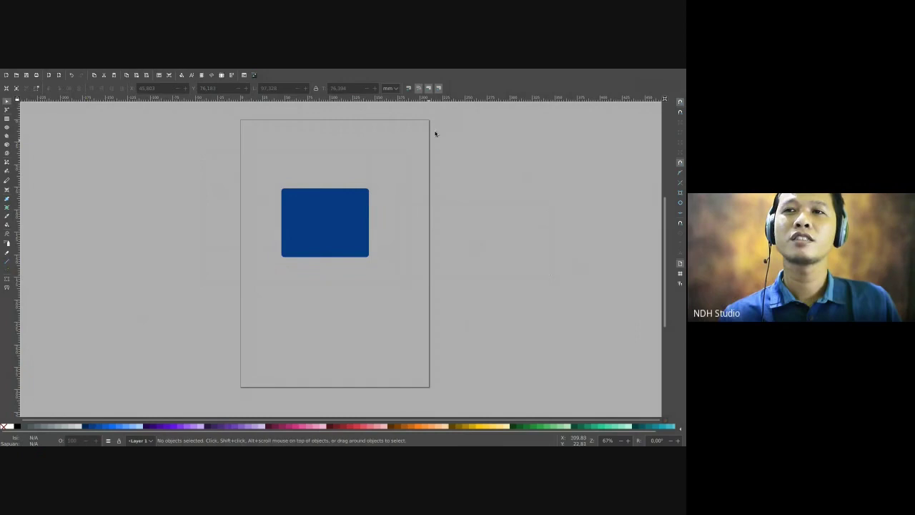
drag(438, 128, 229, 297)
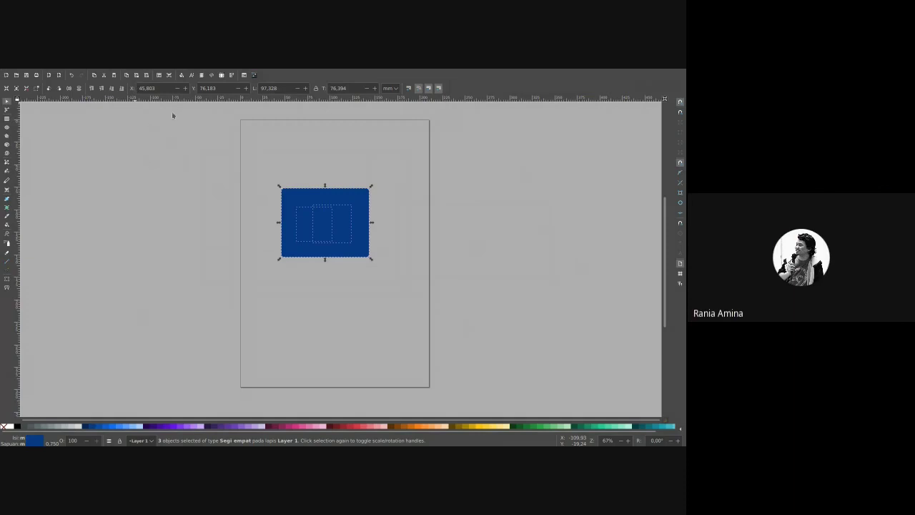
Fill the left inner rectangle with yellow
click(270, 140)
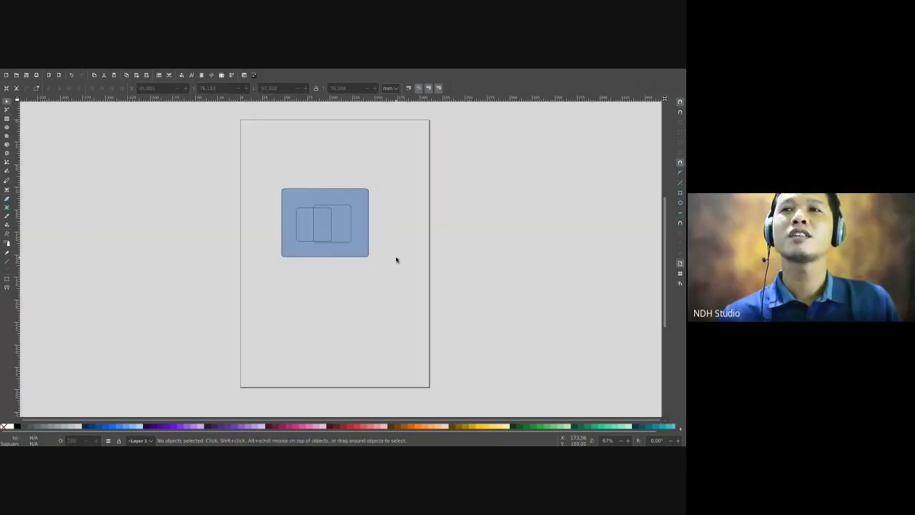
click(330, 223)
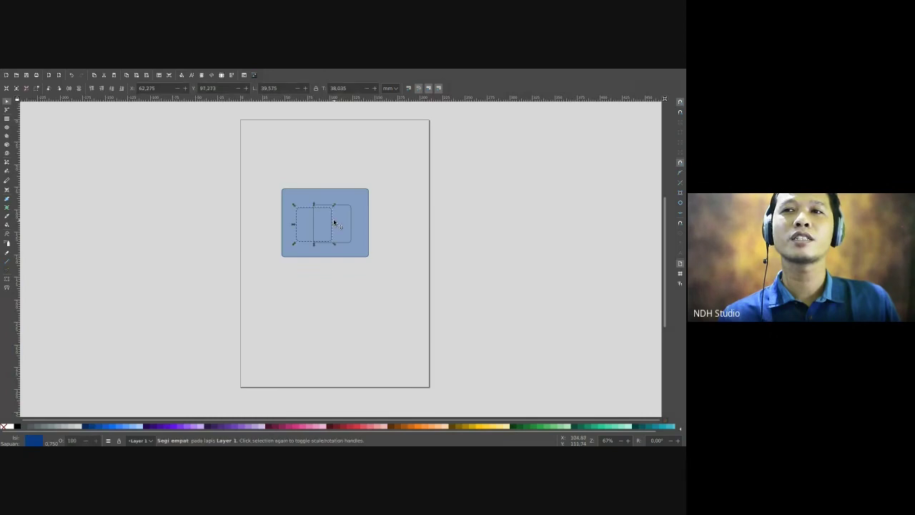
click(486, 427)
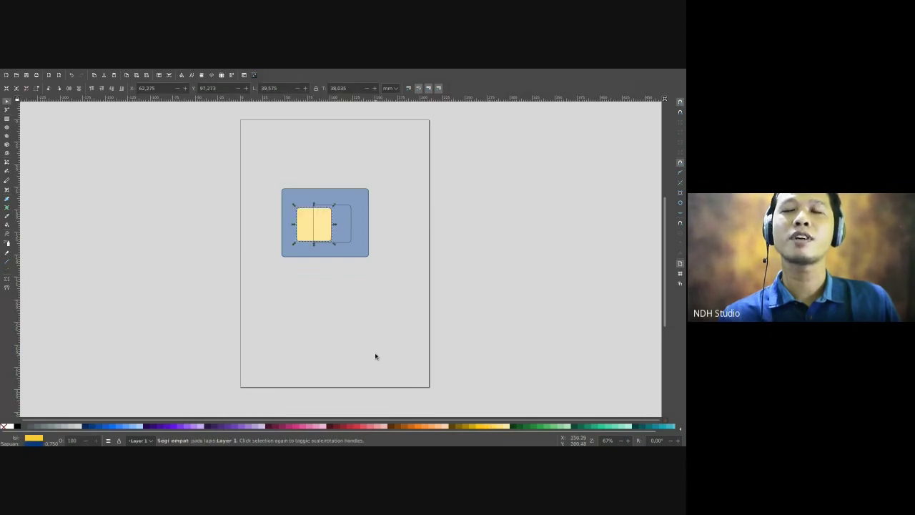
Nudge all three rectangles slightly right and down
click(350, 223)
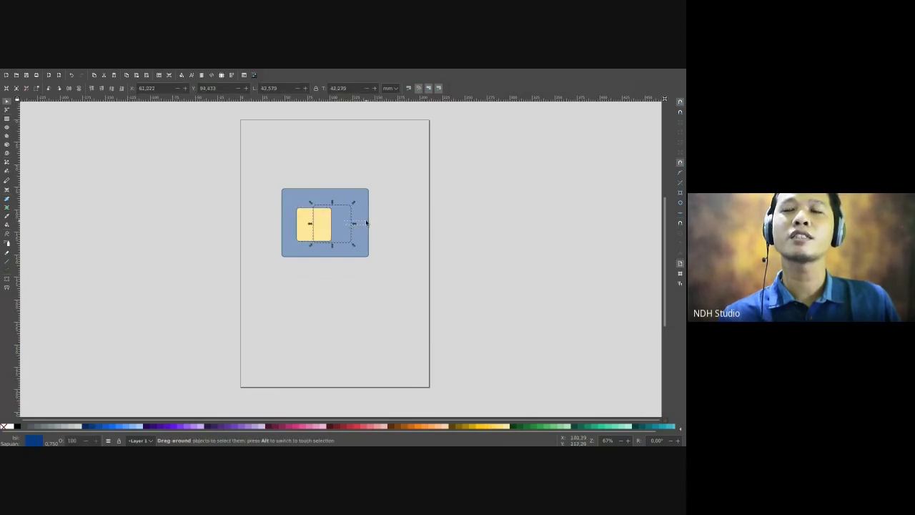
key(Escape)
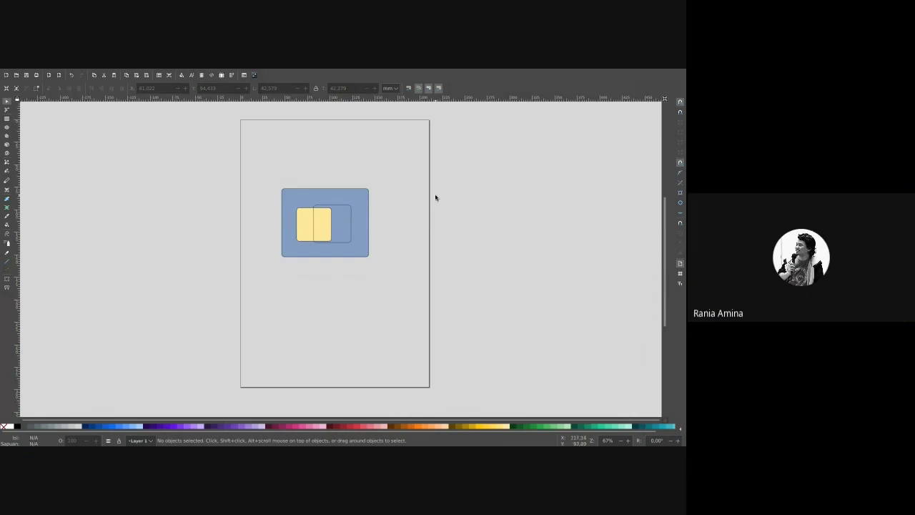
drag(410, 289, 250, 183)
key(Right)
key(Right)
key(Down)
key(Down)
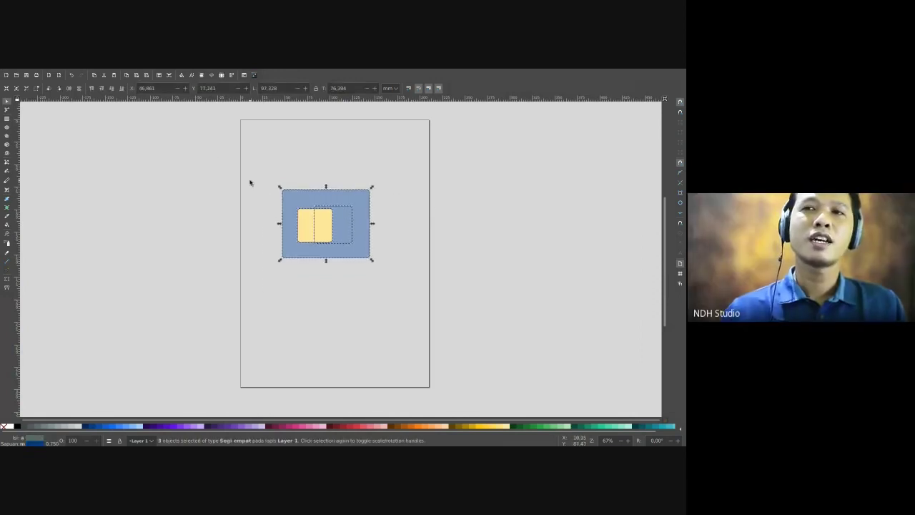
key(Down)
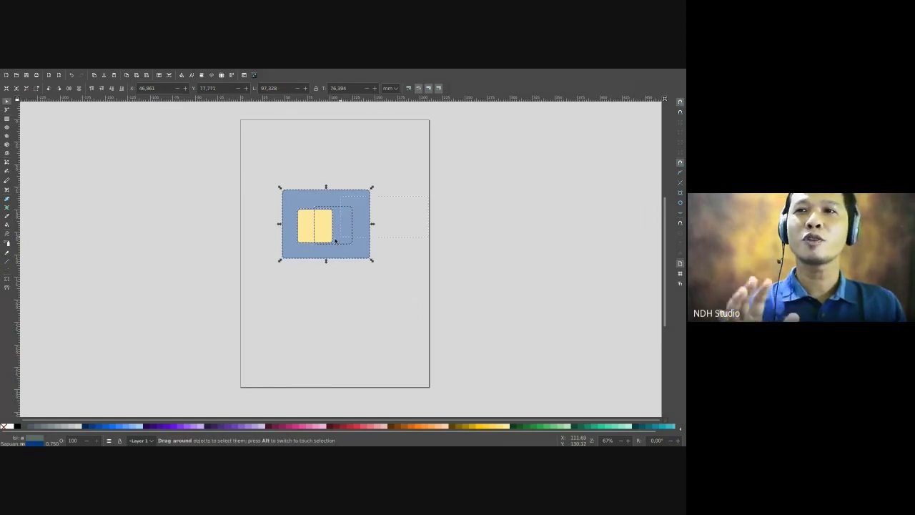
Move the right inner rectangle onto the big box's lower-right corner, fill it light green, reselect all
click(307, 255)
key(shift+Right)
key(shift+Right)
key(shift+Right)
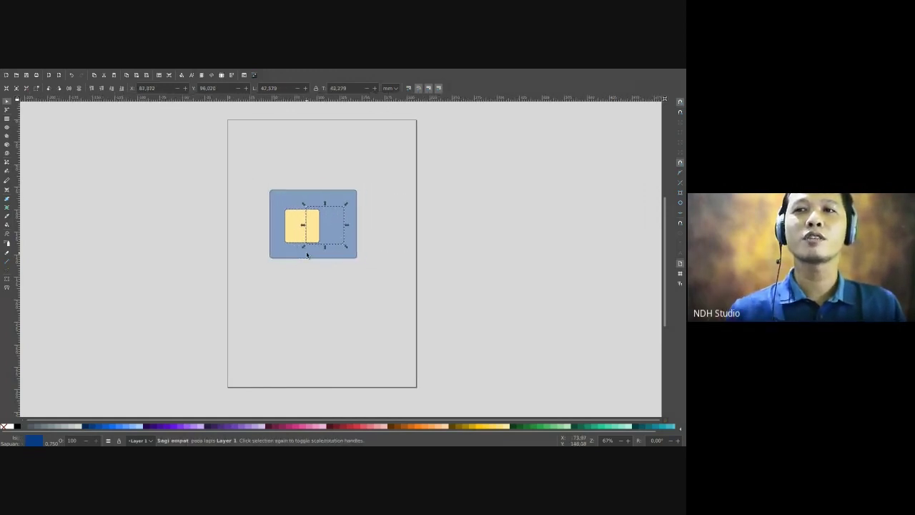
key(shift+Right)
key(shift+Right)
key(shift+Right)
key(shift+Right)
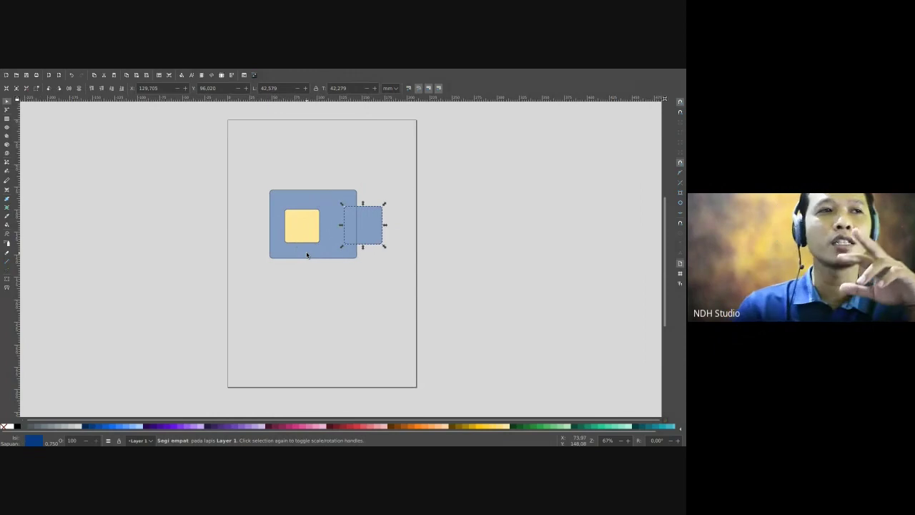
key(shift+Left)
key(shift+Left)
key(shift+Down)
key(shift+Down)
key(shift+Down)
key(shift+Down)
key(shift+Down)
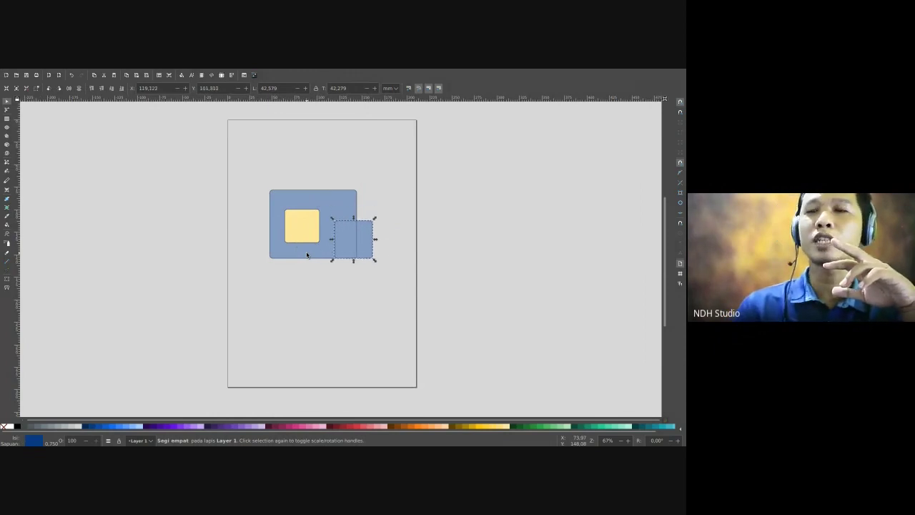
key(shift+Down)
key(shift+Down)
key(shift+Up)
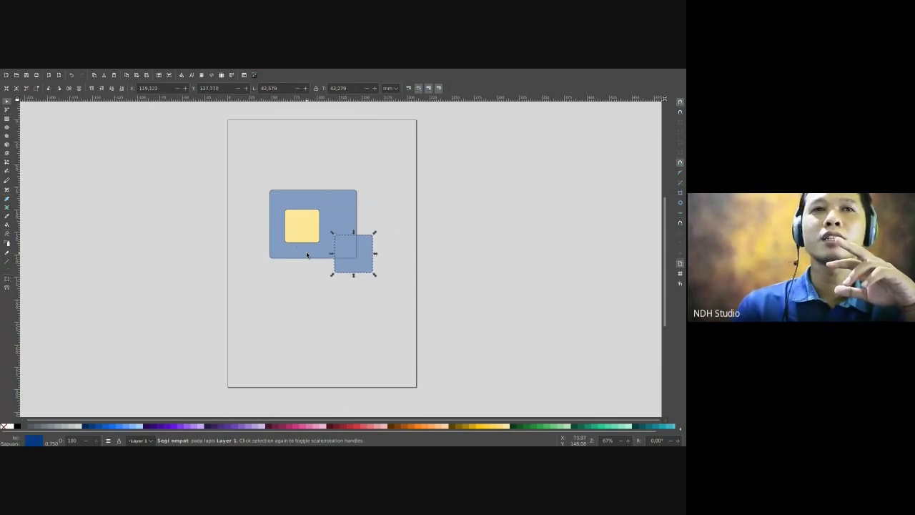
click(542, 427)
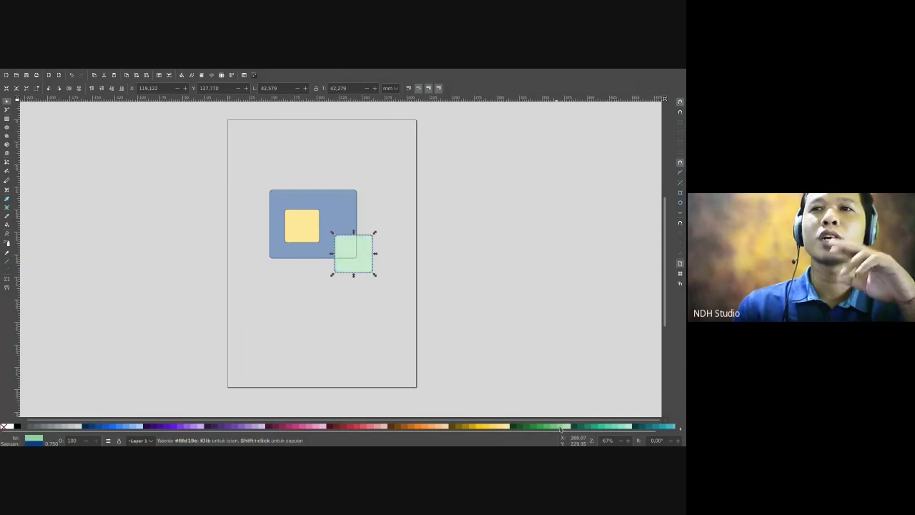
click(429, 316)
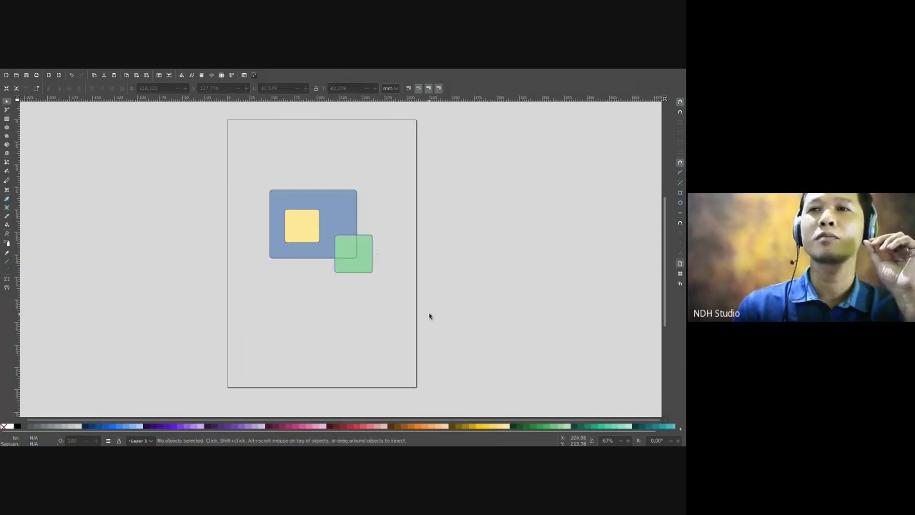
drag(430, 316, 184, 157)
Toggle the three rectangles through outline, outline overlay and normal display, then deselect them
key(ctrl)
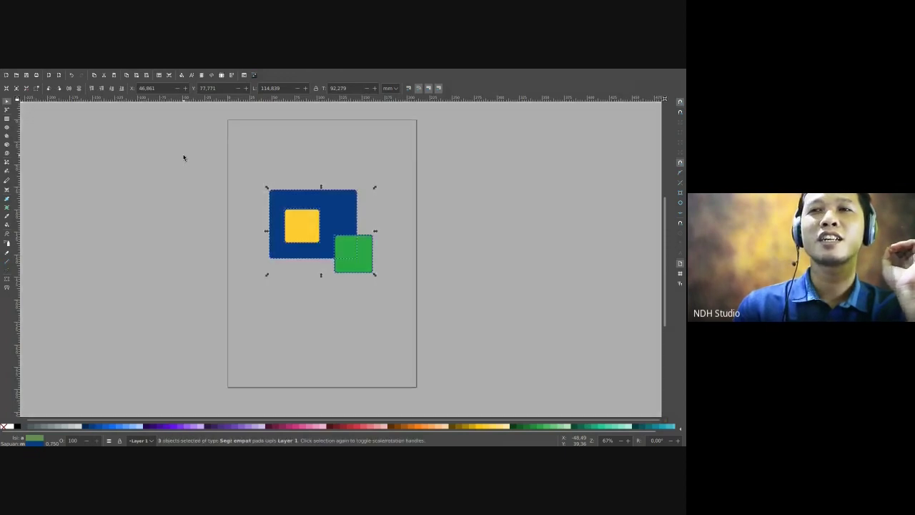
key(ctrl+KP_5)
key(ctrl+KP_5)
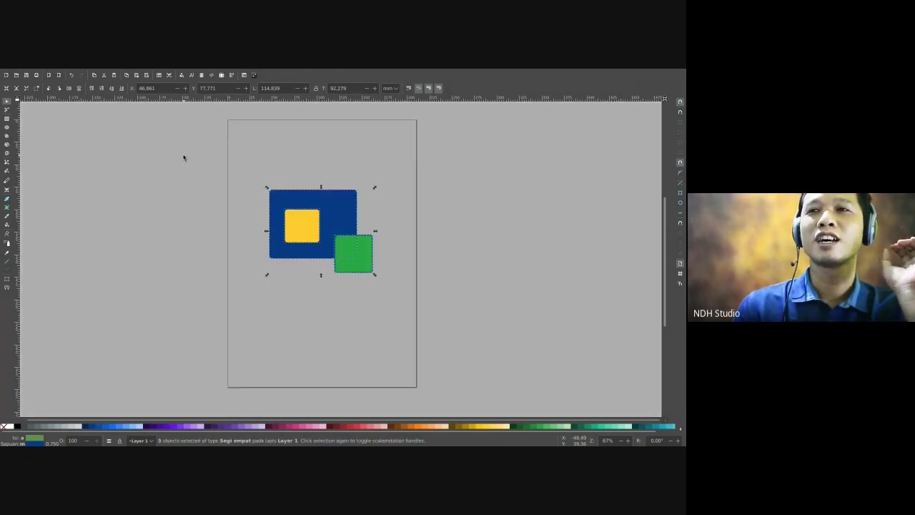
key(ctrl+KP_5)
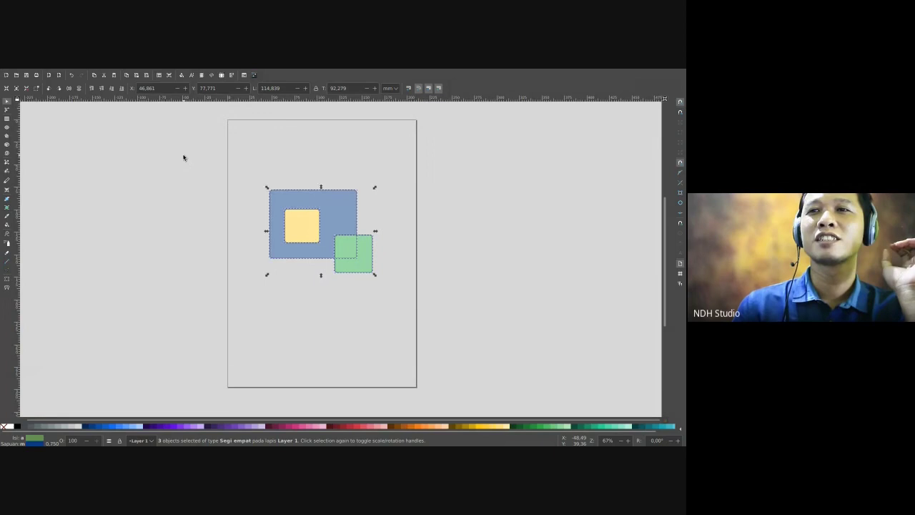
key(ctrl+KP_5)
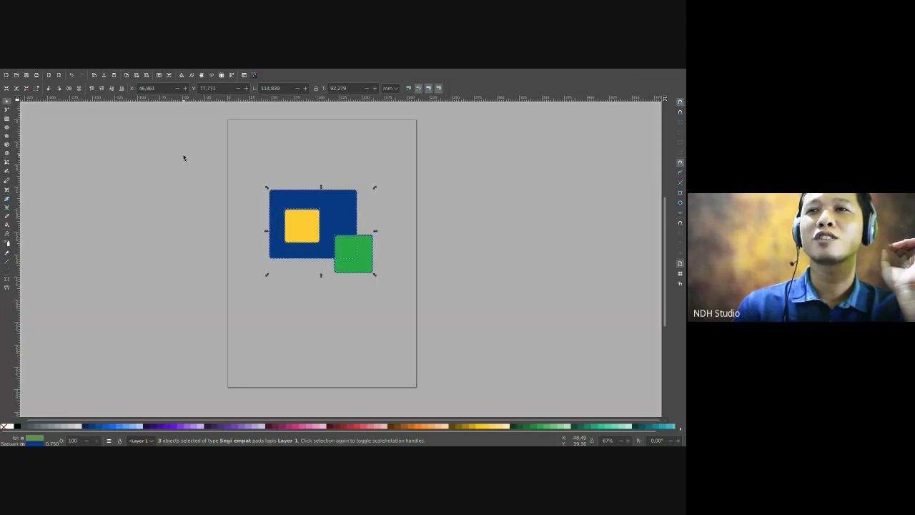
key(ctrl+KP_5)
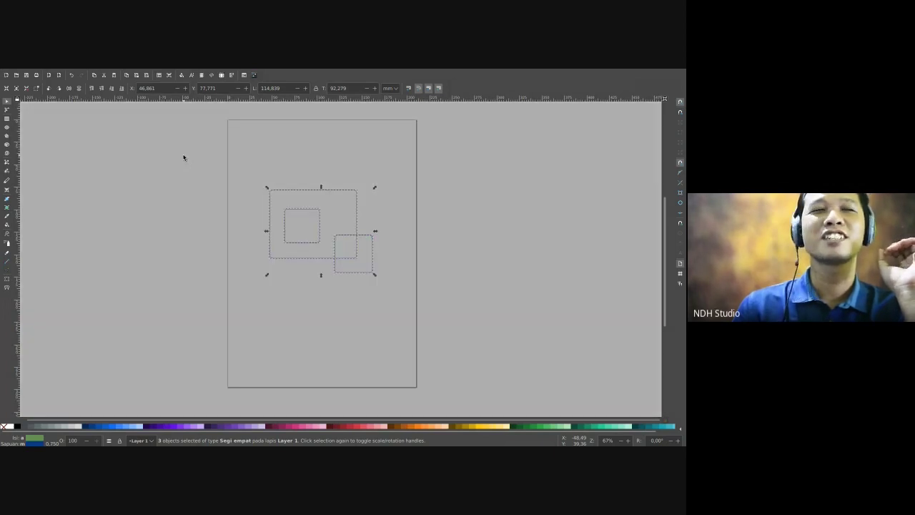
key(ctrl+KP_5)
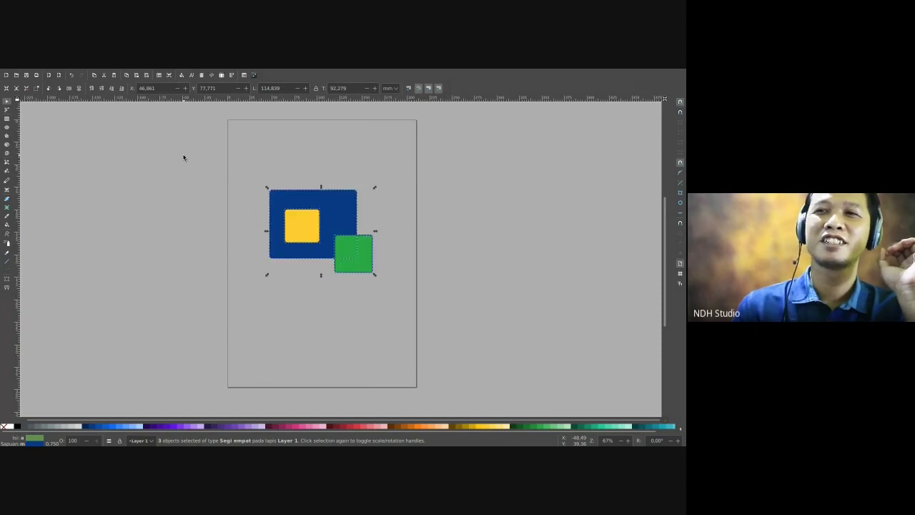
click(404, 191)
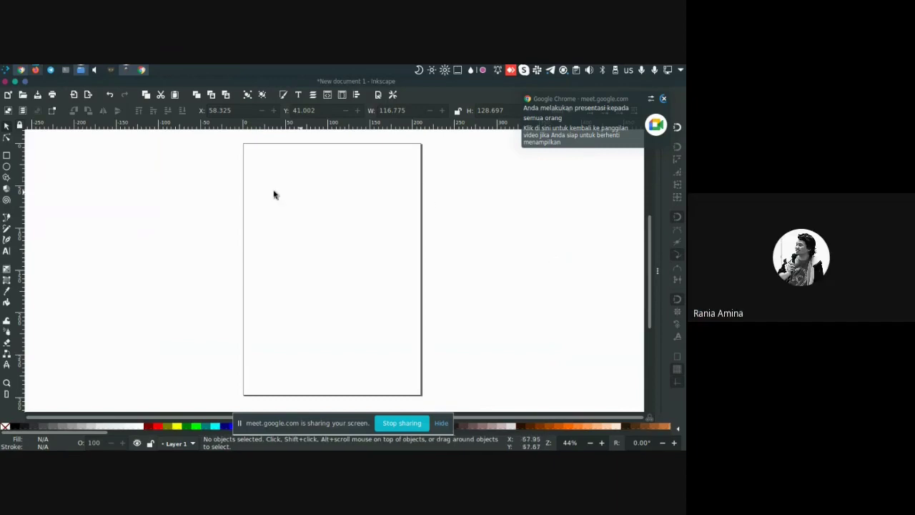
Draw a large olive square and a smaller square to its right, filled orange
click(7, 155)
drag(273, 193, 370, 288)
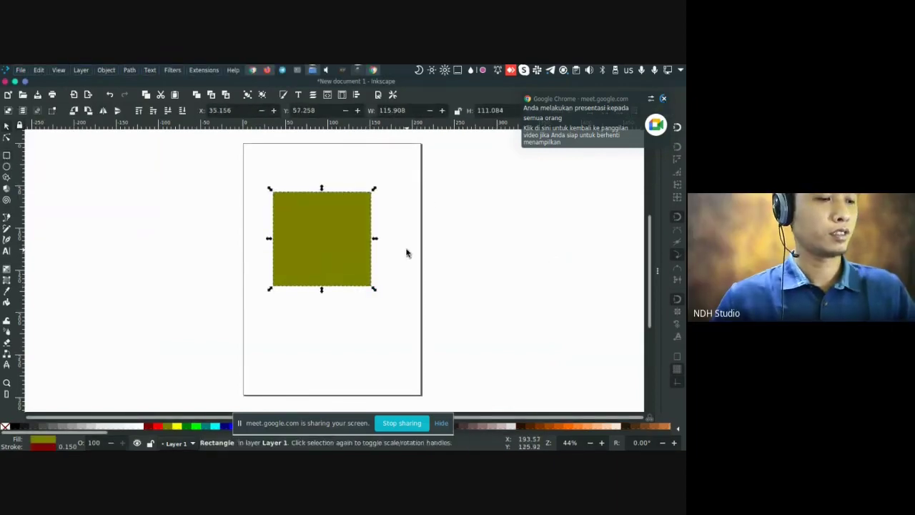
drag(398, 226, 446, 272)
scroll(207, 427, down, 3)
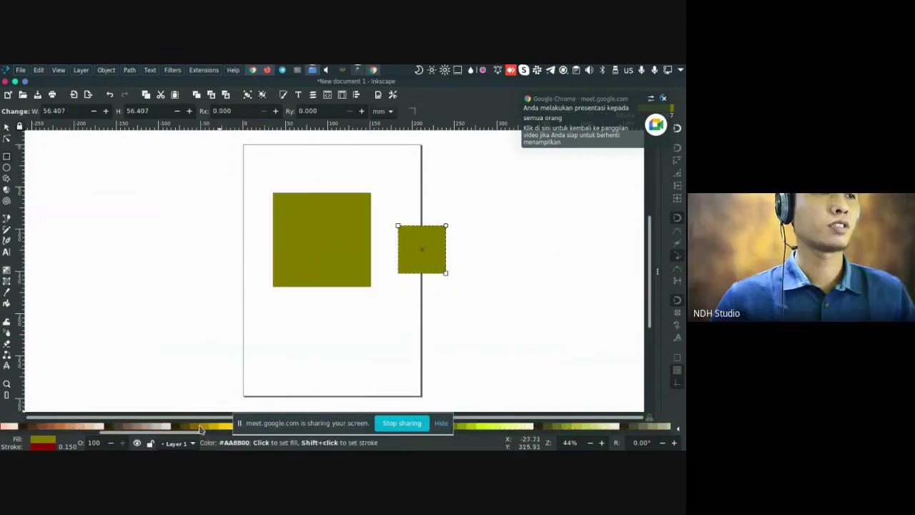
click(204, 427)
click(66, 427)
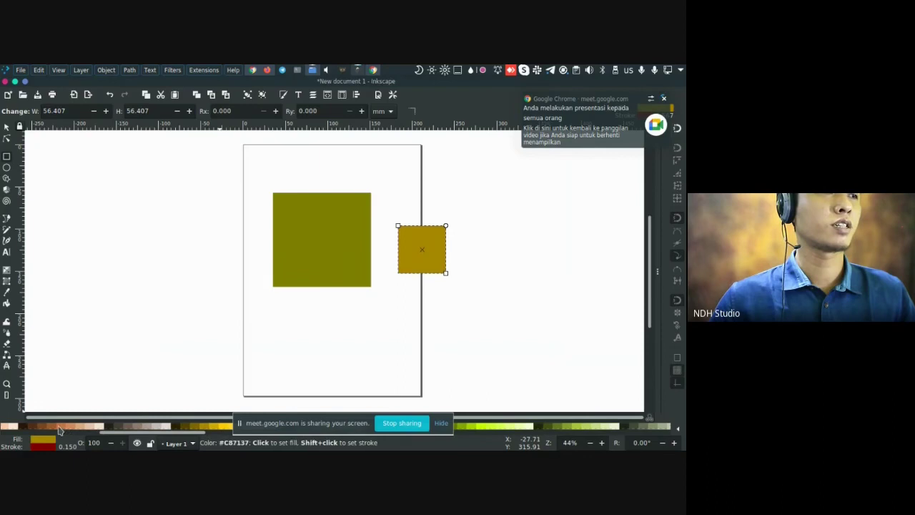
Select both squares and open the docked dialog area
key(s)
click(382, 259)
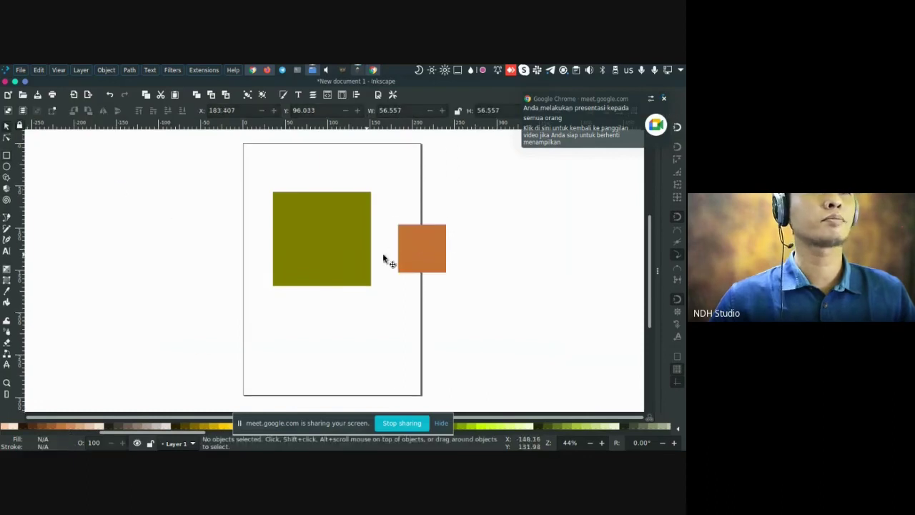
scroll(487, 260, right, 2)
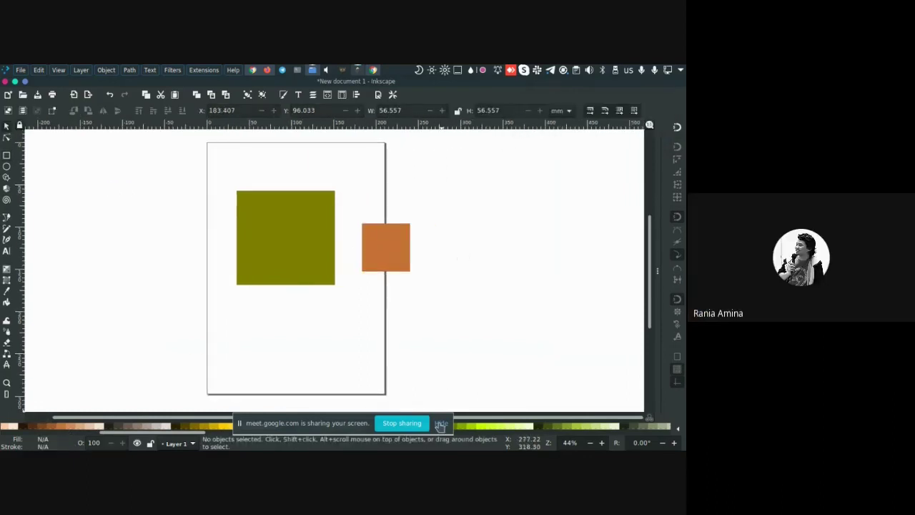
click(441, 423)
click(388, 258)
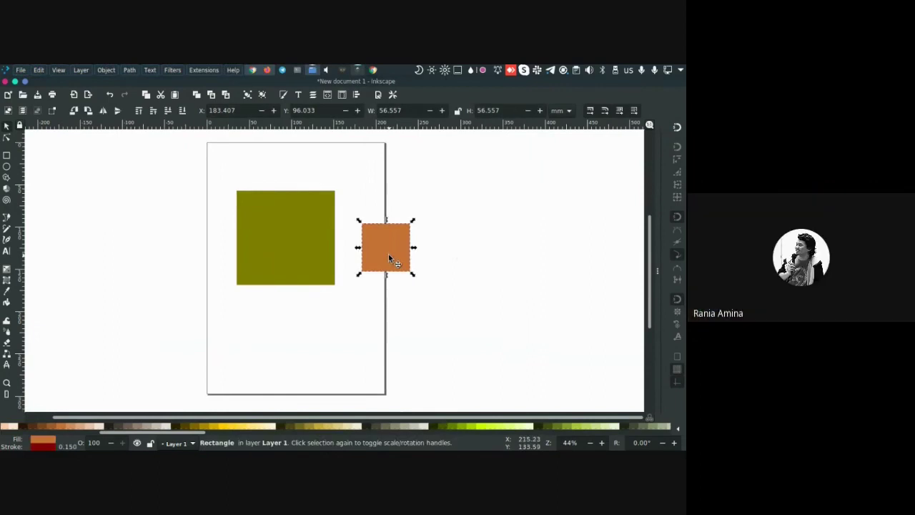
drag(470, 158, 198, 341)
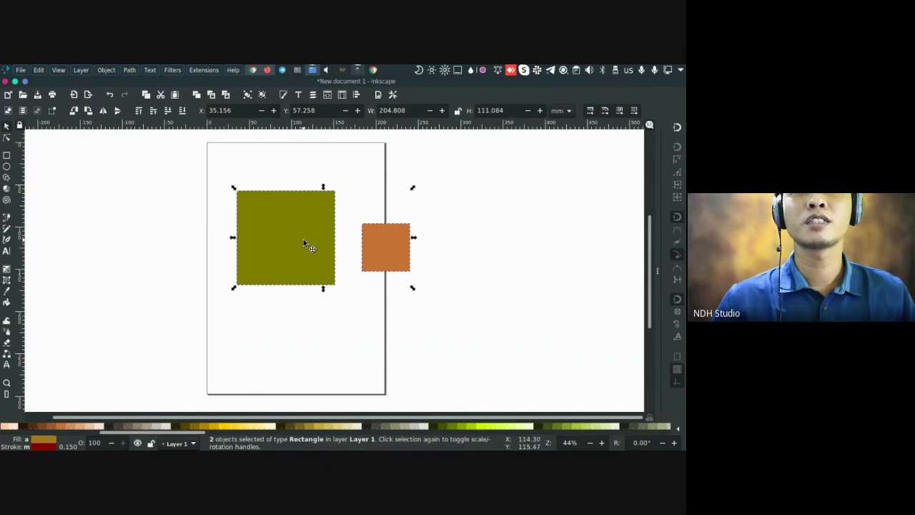
key(r)
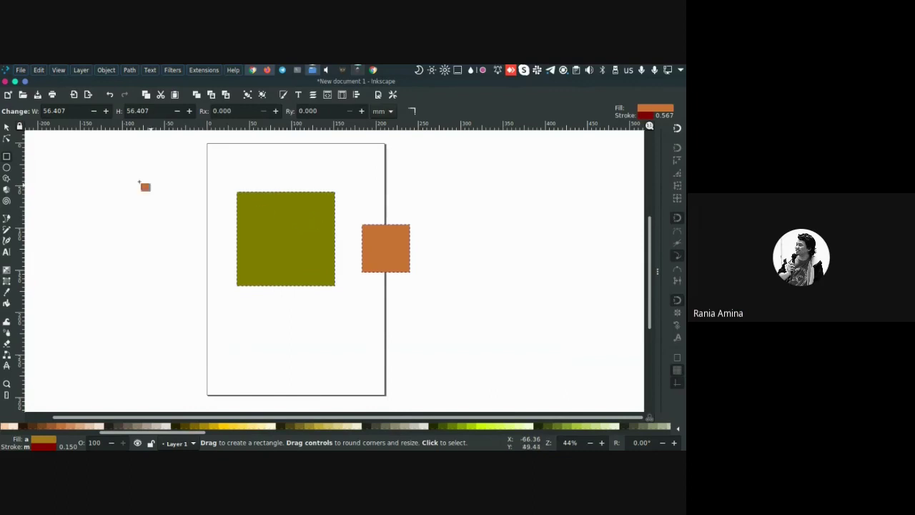
click(7, 127)
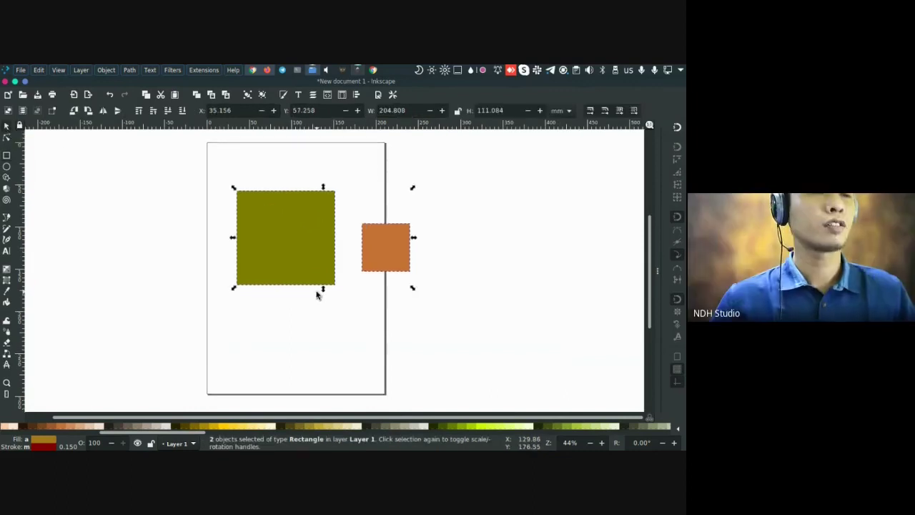
key(ctrl+shift+f)
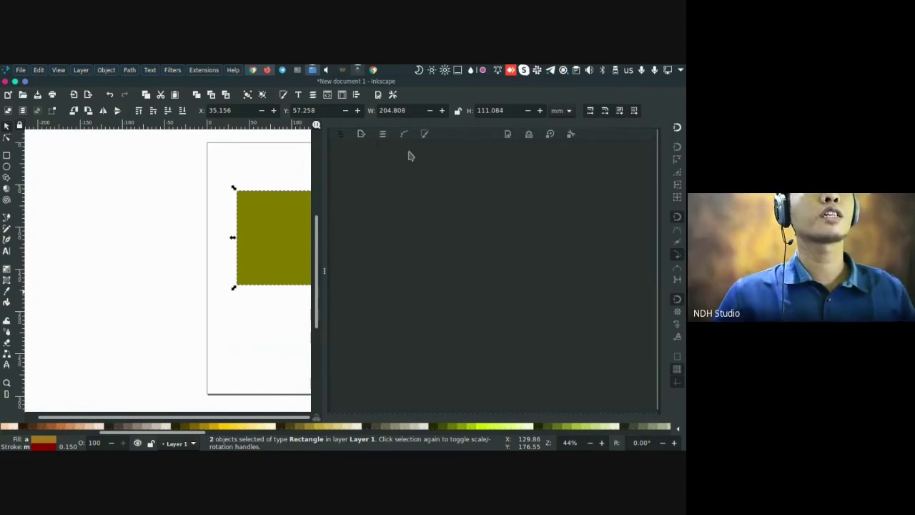
Browse the dock's tabs: object properties, transform, filters, document properties, fill and stroke, layers, export, objects
click(570, 135)
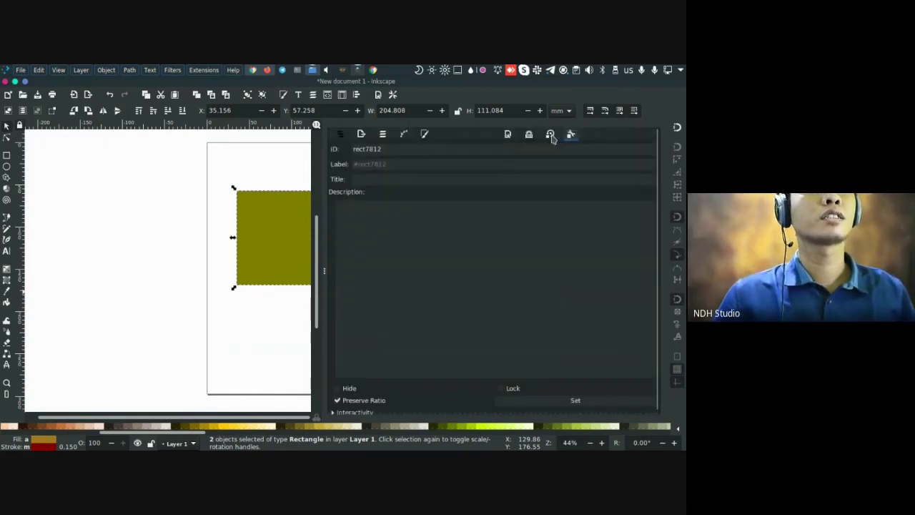
click(551, 136)
click(529, 136)
click(508, 136)
click(455, 138)
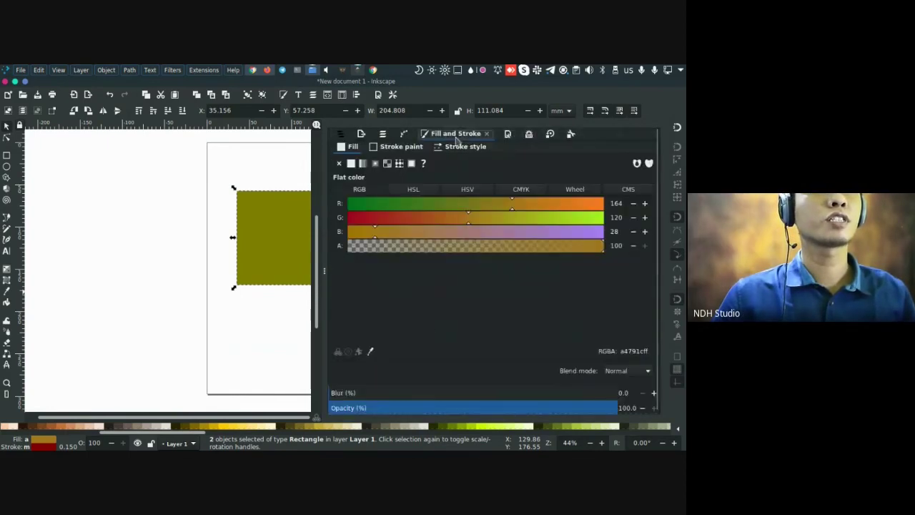
click(404, 135)
click(383, 135)
click(361, 134)
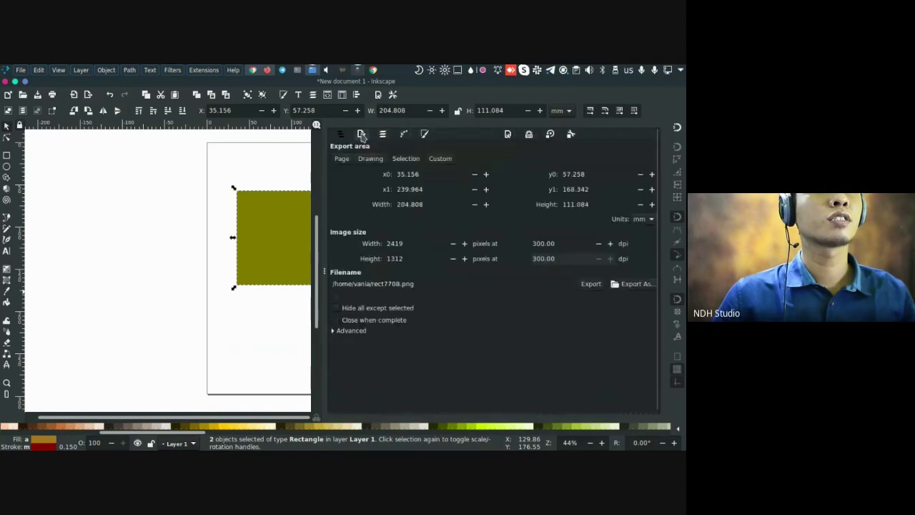
click(338, 136)
Open Align and Distribute, bring both squares into view, and switch to on-canvas alignment handles
key(ctrl+shift+a)
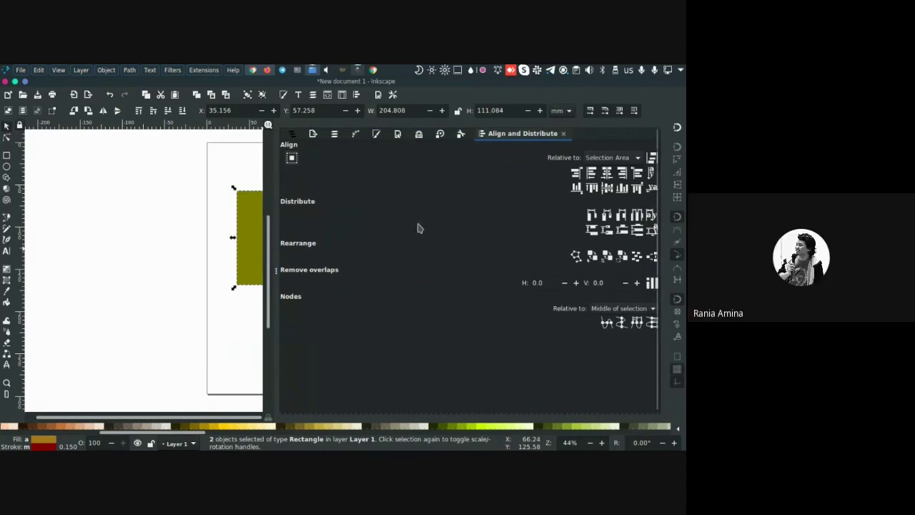
drag(157, 238, 47, 239)
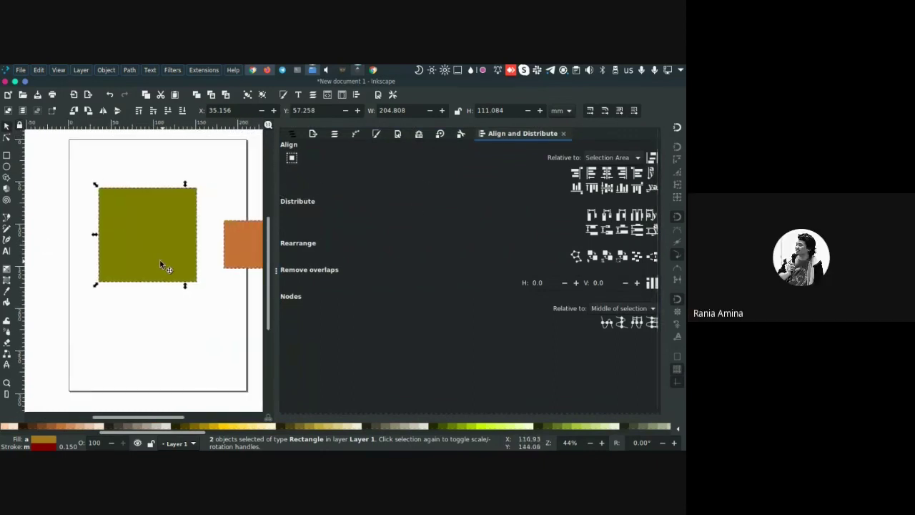
drag(164, 265, 115, 255)
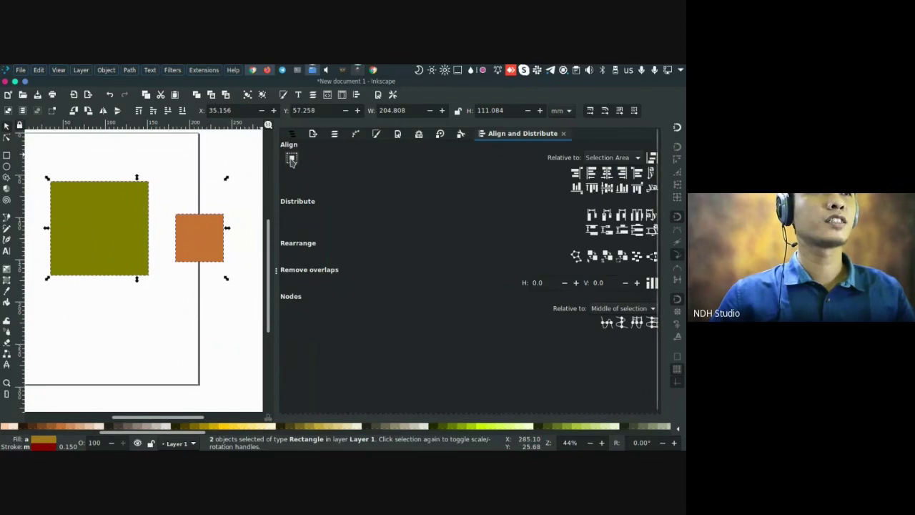
click(197, 236)
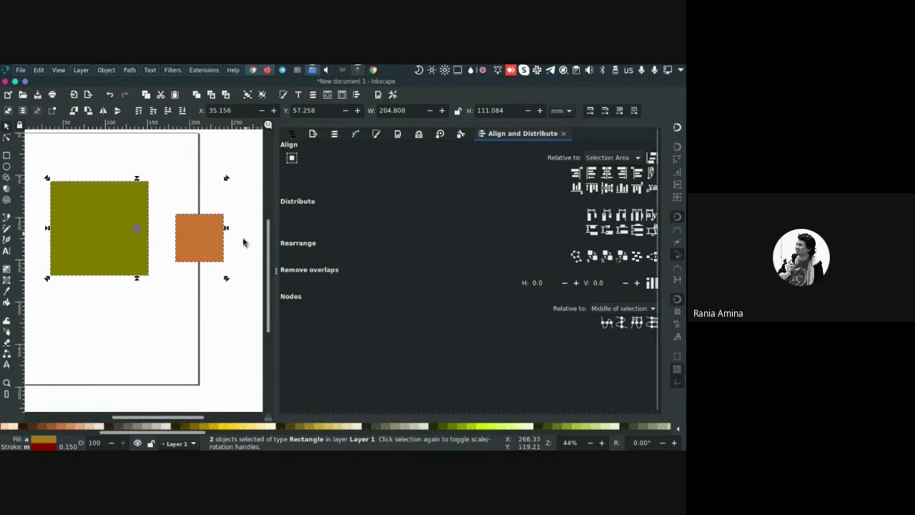
Align the orange square to the olive square's left, right, top and bottom edges via Ctrl+Alt+keypad
key(F12)
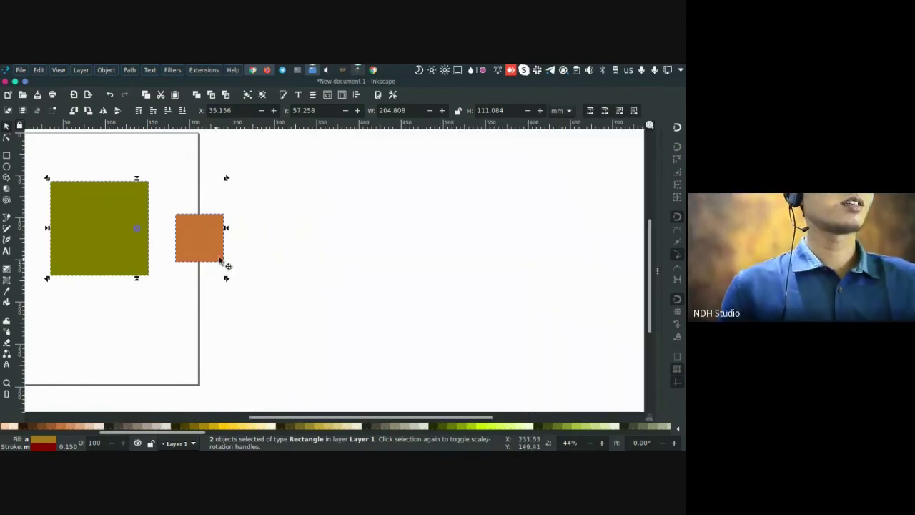
drag(297, 218, 505, 248)
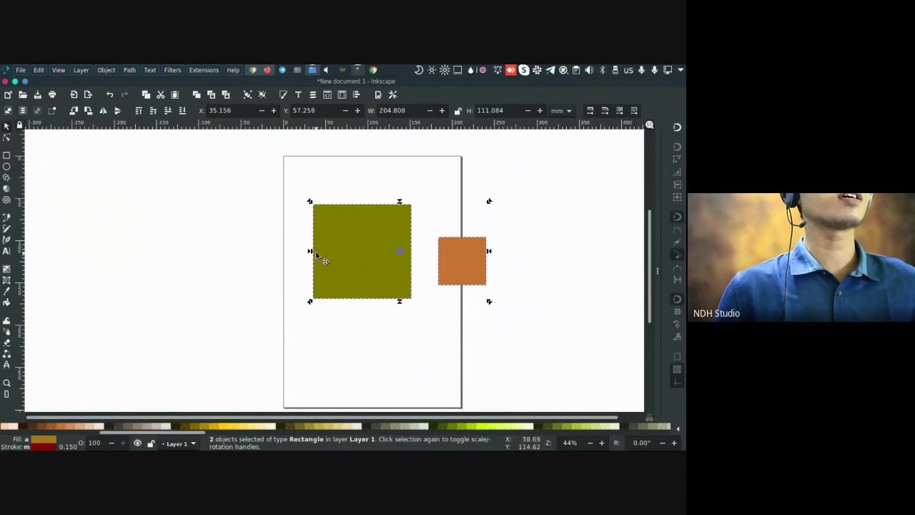
key(ctrl+alt+KP_4)
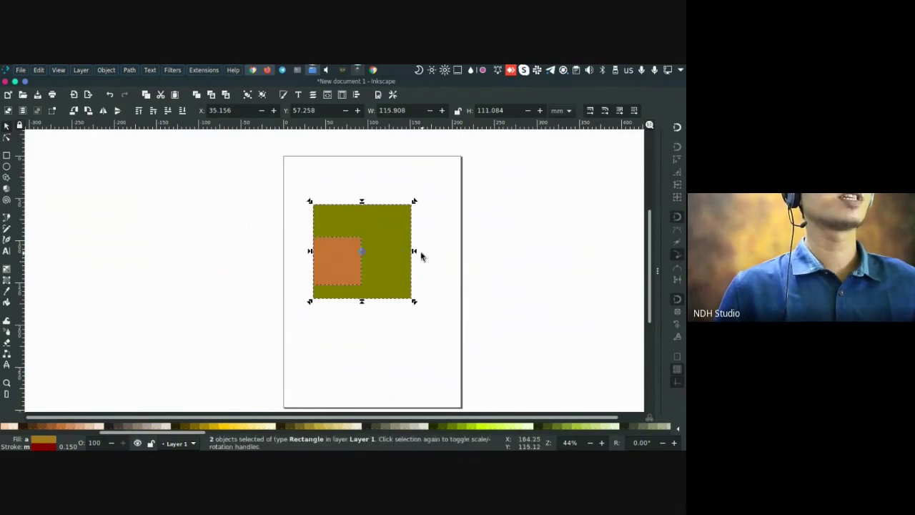
key(ctrl+alt+KP_6)
key(ctrl+alt+KP_8)
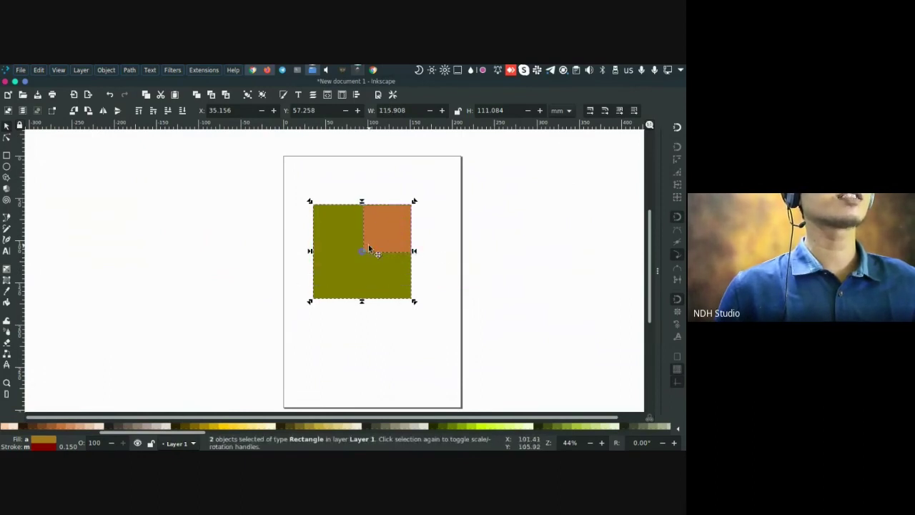
key(ctrl+alt+KP_2)
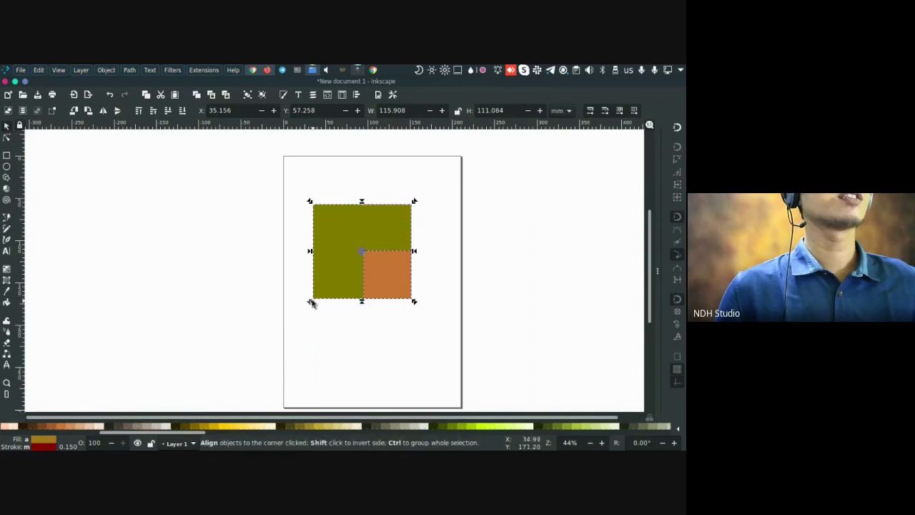
Use the alignment handles to place the orange square at the olive square's left edge, vertically centred
click(310, 302)
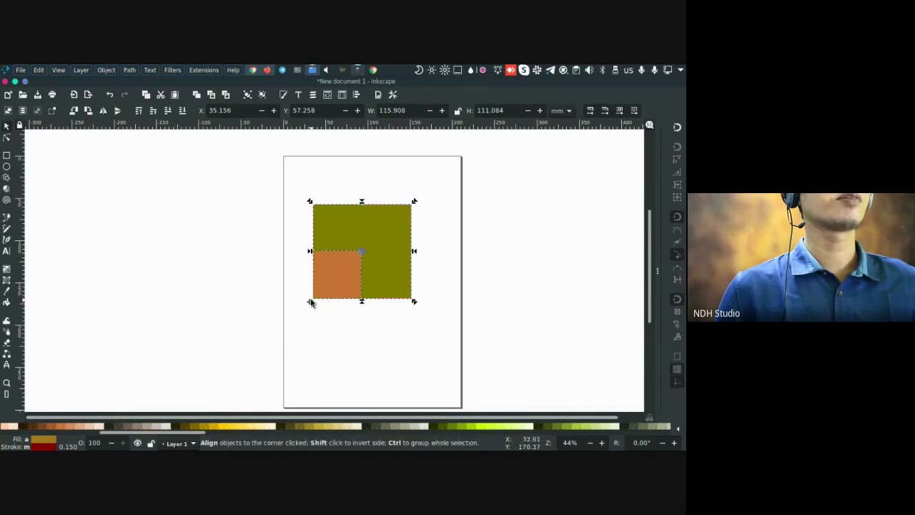
shift+click(364, 251)
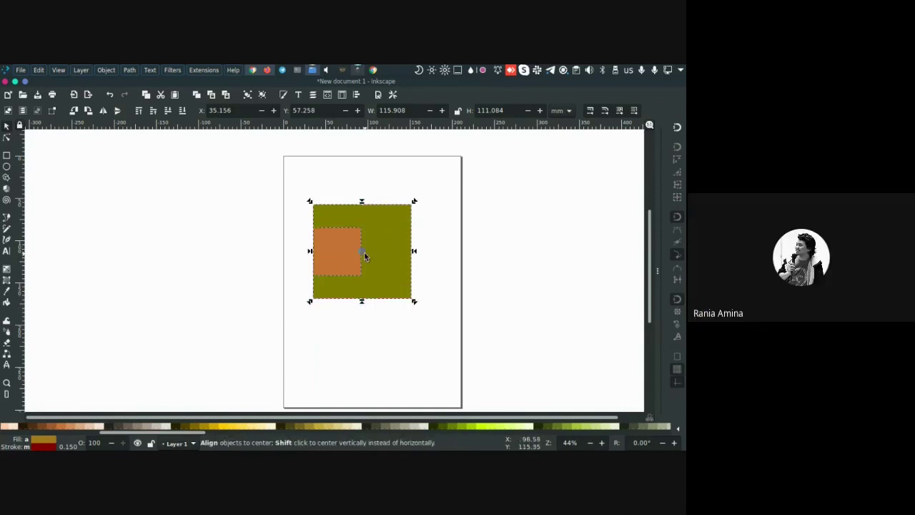
scroll(365, 251, up, 2)
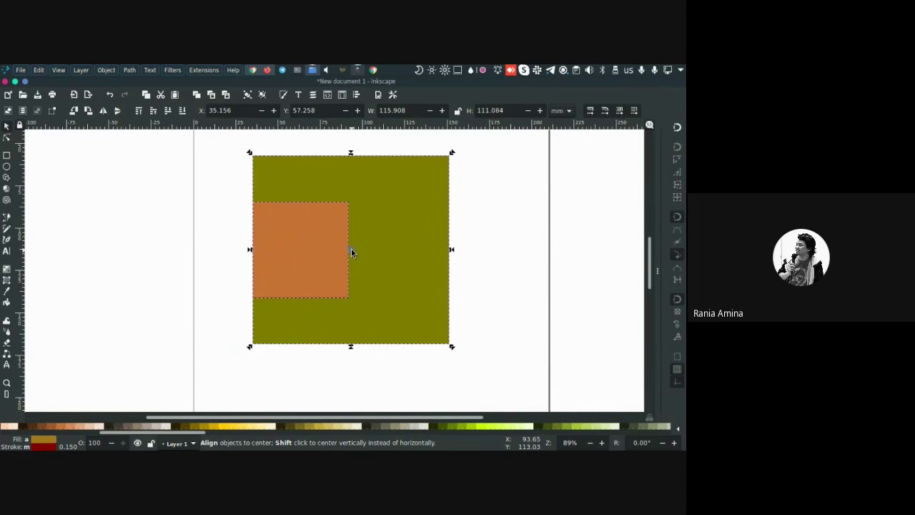
key(ctrl)
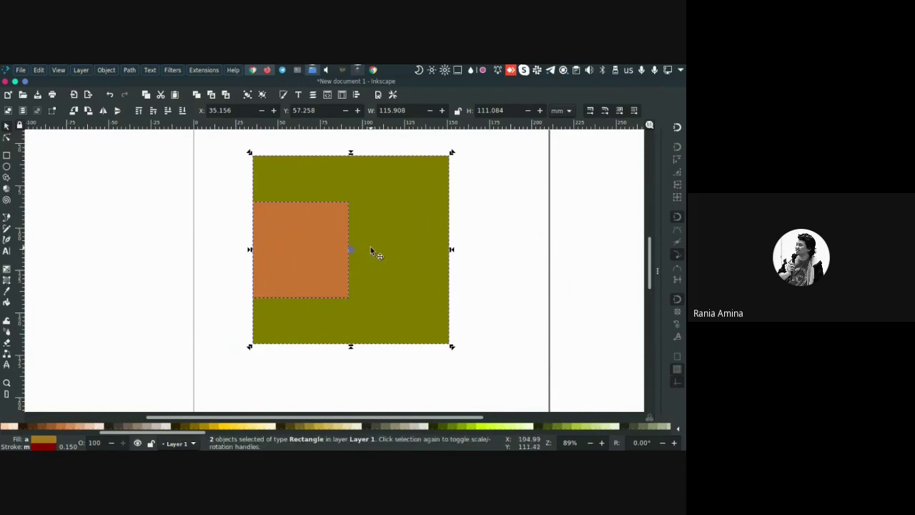
scroll(370, 247, down, 1)
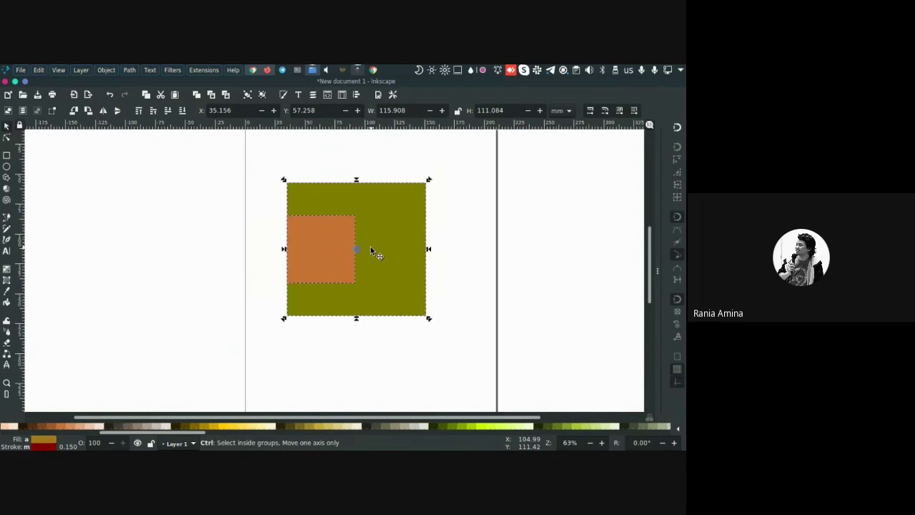
Return both squares to scale handles and go back to the Selector tool
click(429, 180)
click(400, 204)
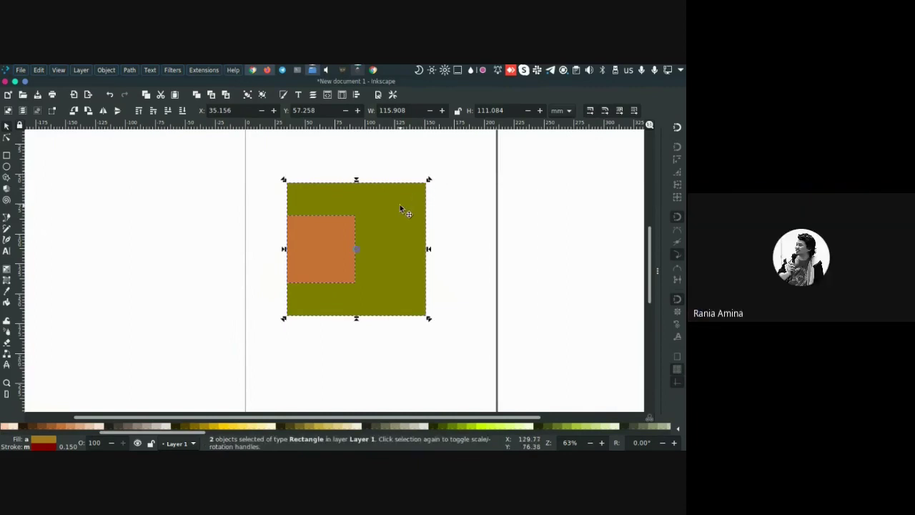
key(r)
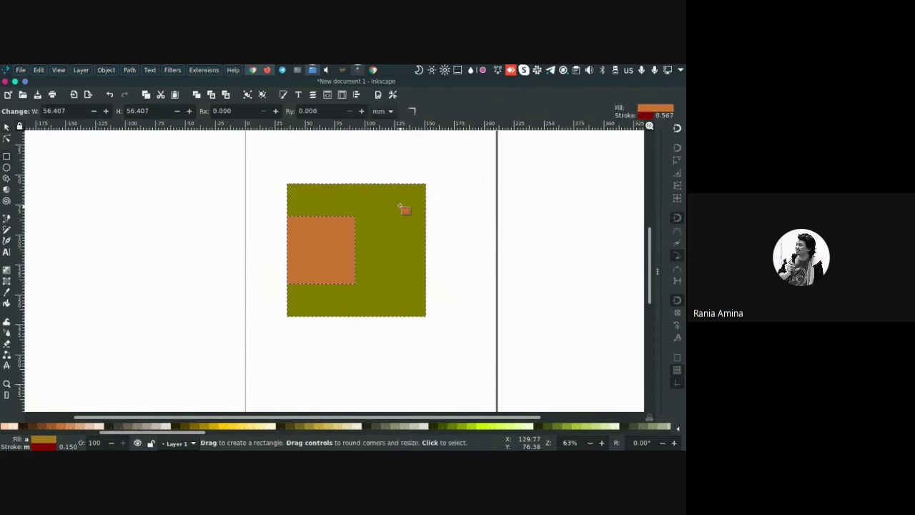
key(s)
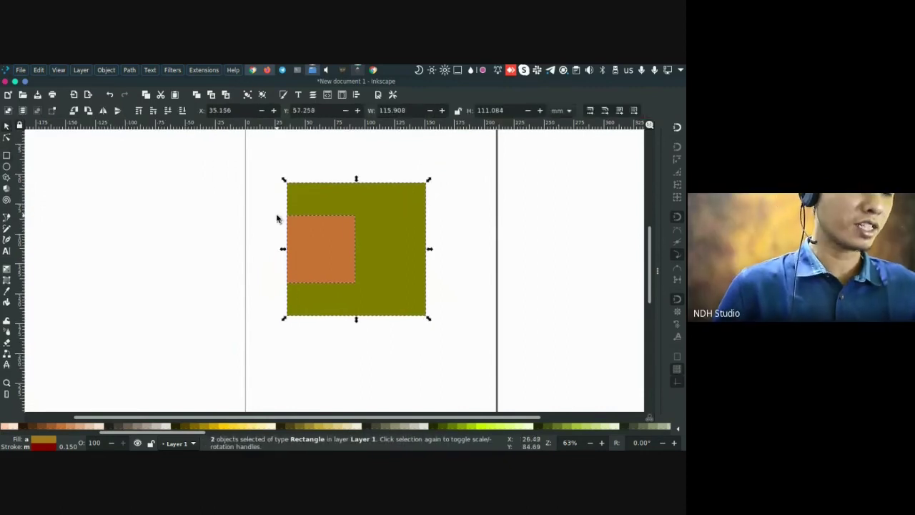
Open Preferences and navigate from the Behavior pages to the Interface page
key(ctrl+shift+p)
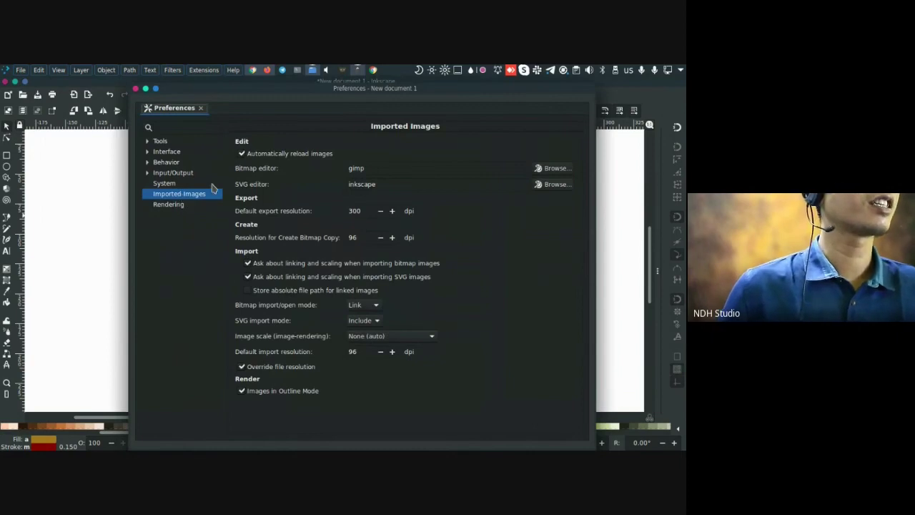
click(148, 163)
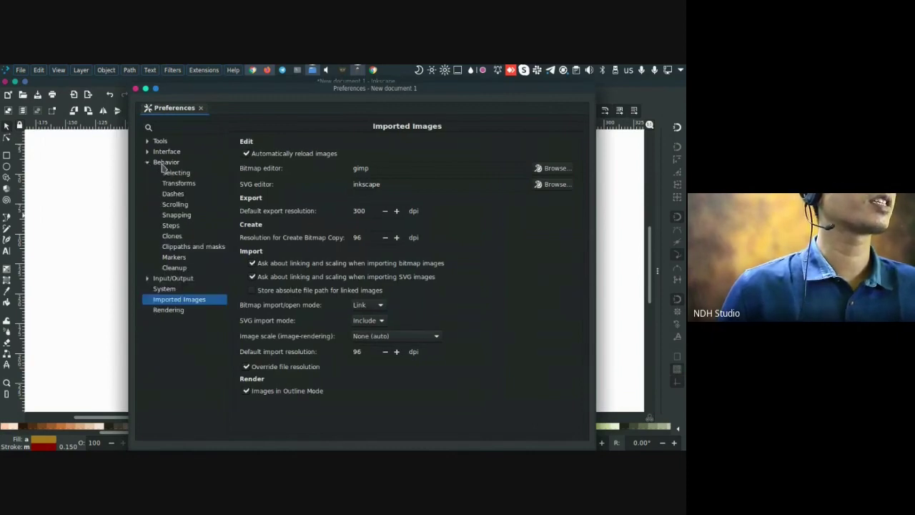
click(163, 166)
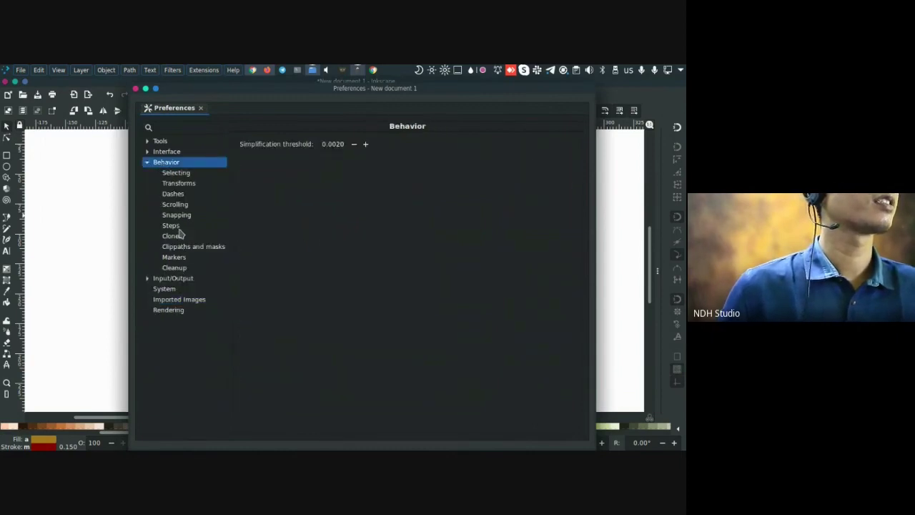
click(164, 152)
click(148, 163)
click(147, 153)
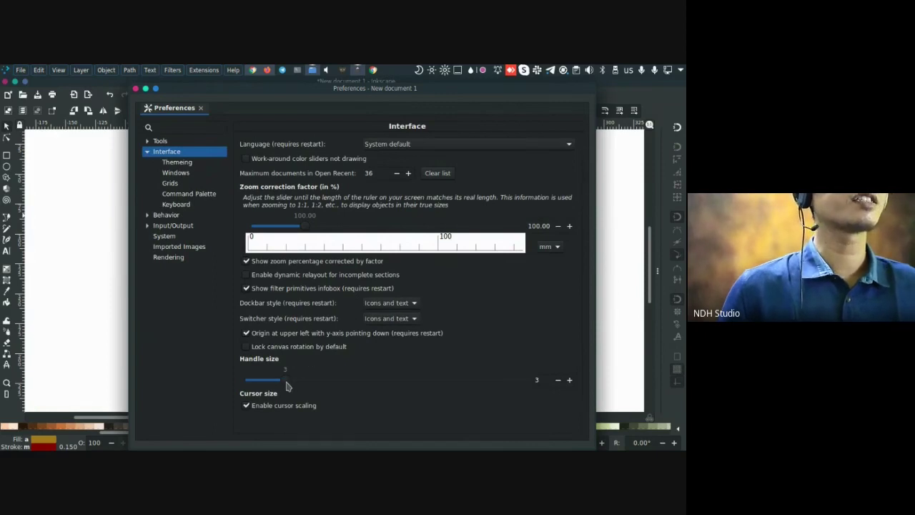
With the dialog moved aside, raise the Handle size slider from 3 to 6, then 8
drag(279, 97, 491, 110)
mouse_move(499, 387)
mouse_down()
mouse_move(559, 396)
mouse_move(516, 392)
mouse_up()
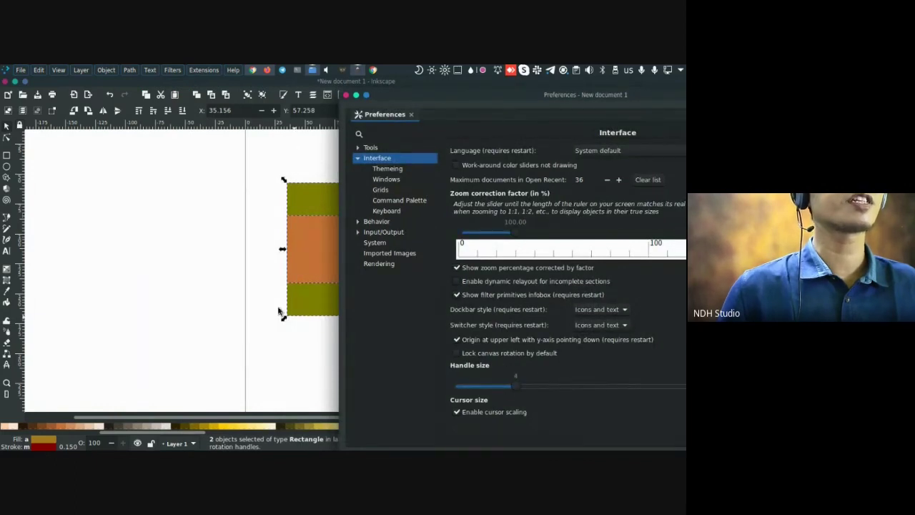
scroll(255, 253, right, 5)
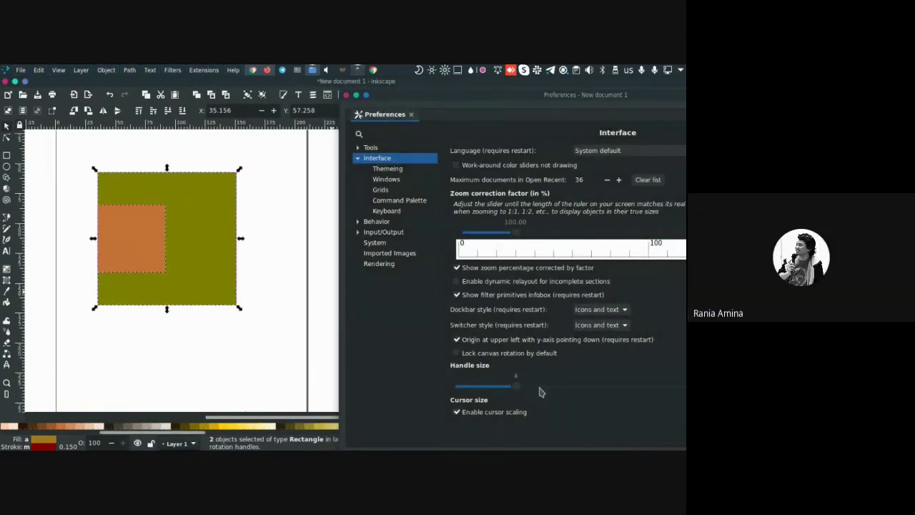
drag(512, 387, 599, 392)
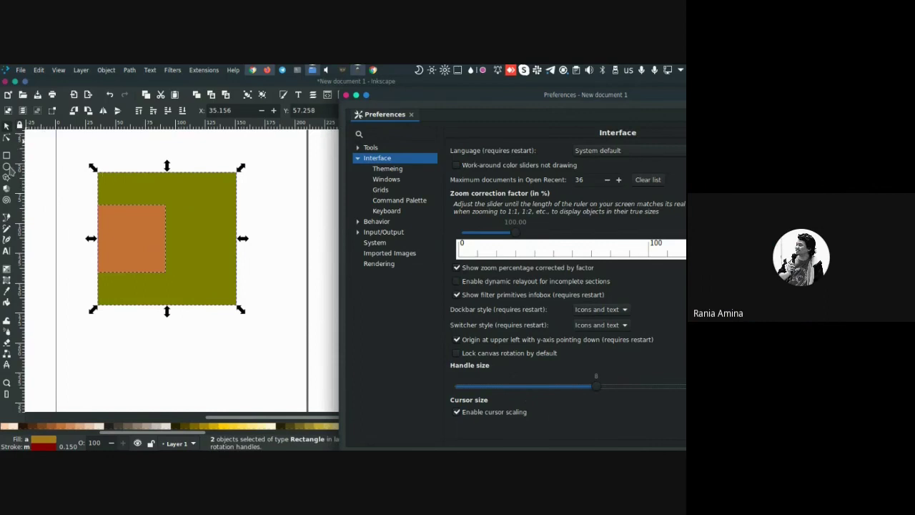
Draw a closed curved blob below the rectangles with the Pen tool
scroll(39, 206, down, 1)
click(14, 224)
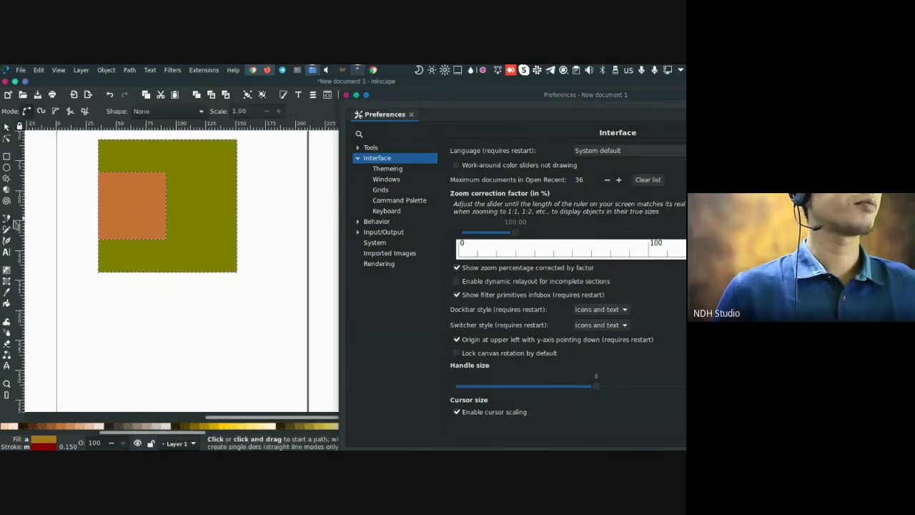
click(133, 346)
drag(176, 312, 215, 312)
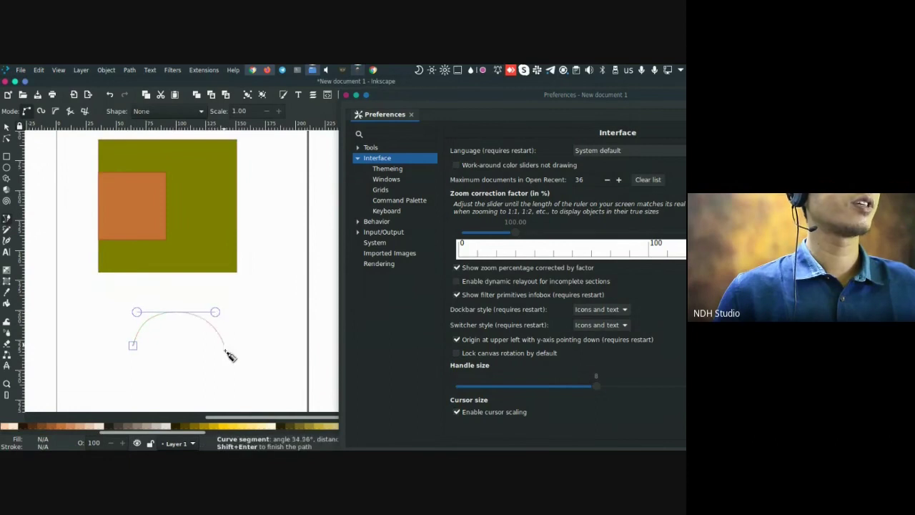
drag(206, 374, 152, 318)
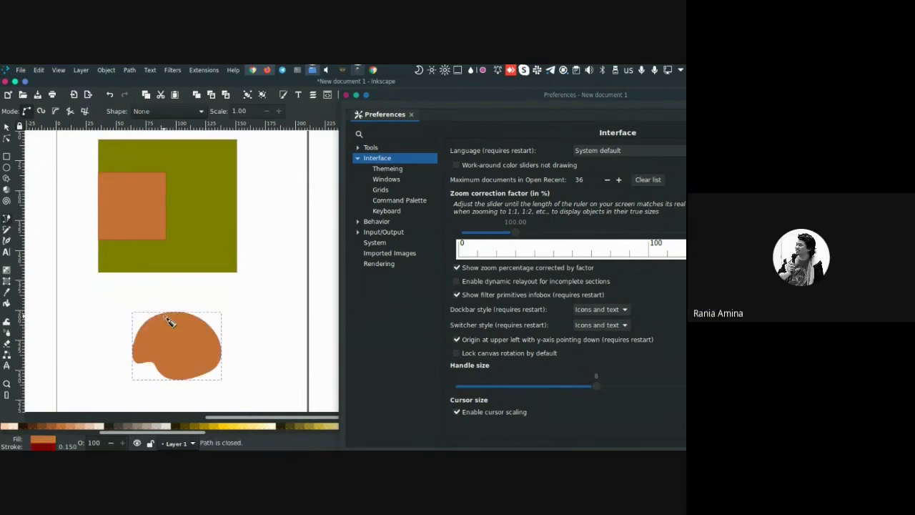
With the Node tool, drag the blob's lower right node outward
click(6, 138)
click(176, 311)
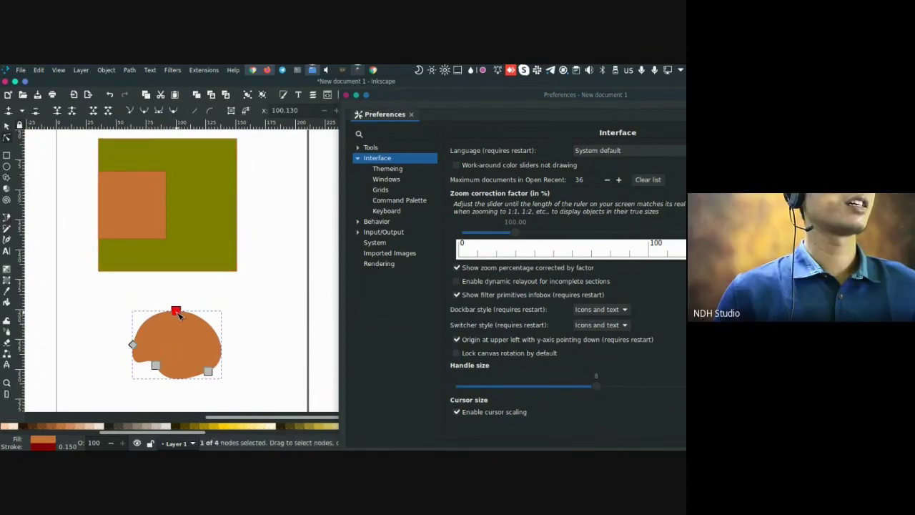
click(209, 371)
drag(209, 371, 226, 365)
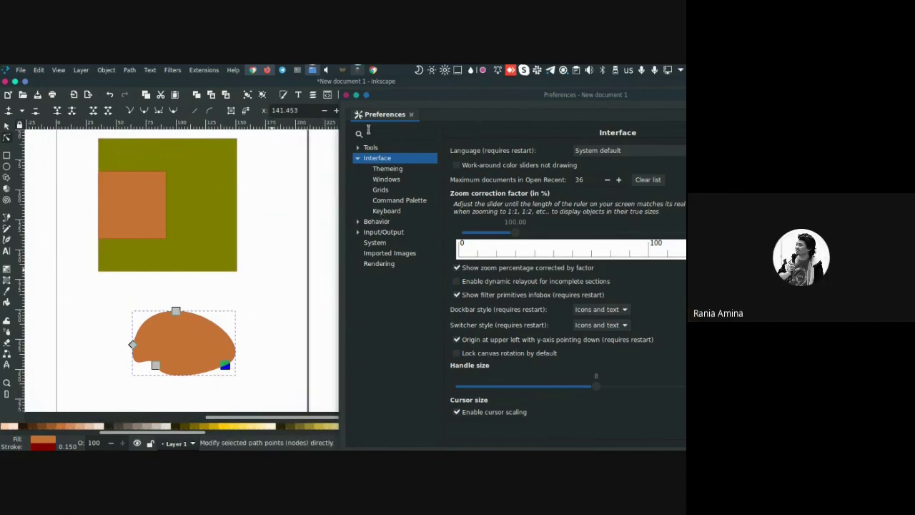
Close Preferences, show Bezier handles on all nodes, and pull a curve handle to reshape the blob
click(347, 94)
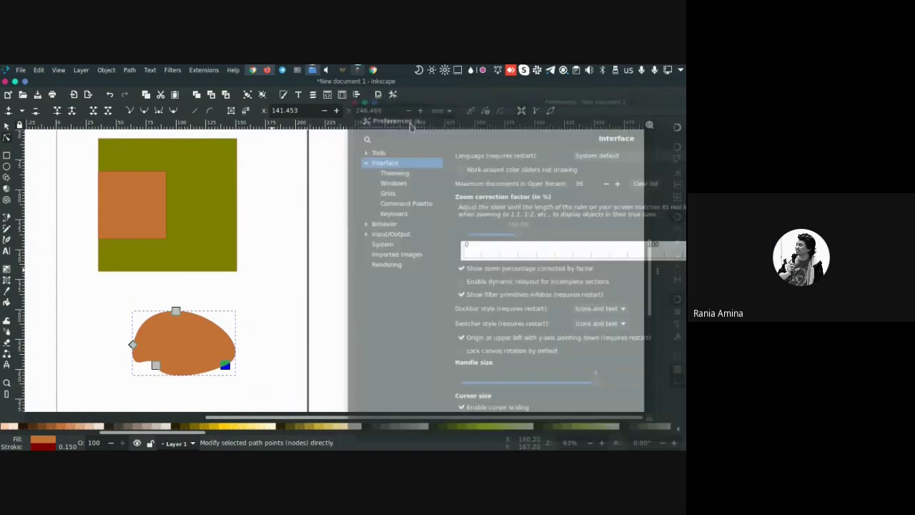
click(537, 111)
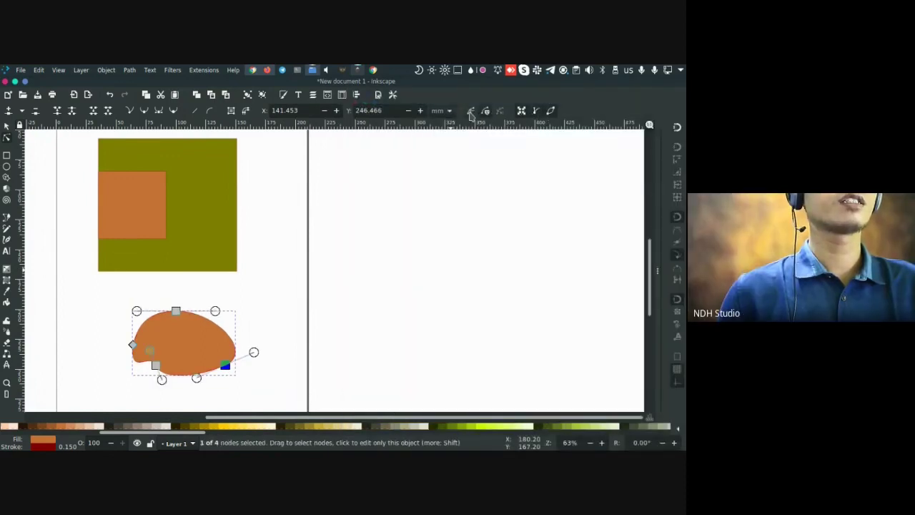
drag(302, 311, 341, 284)
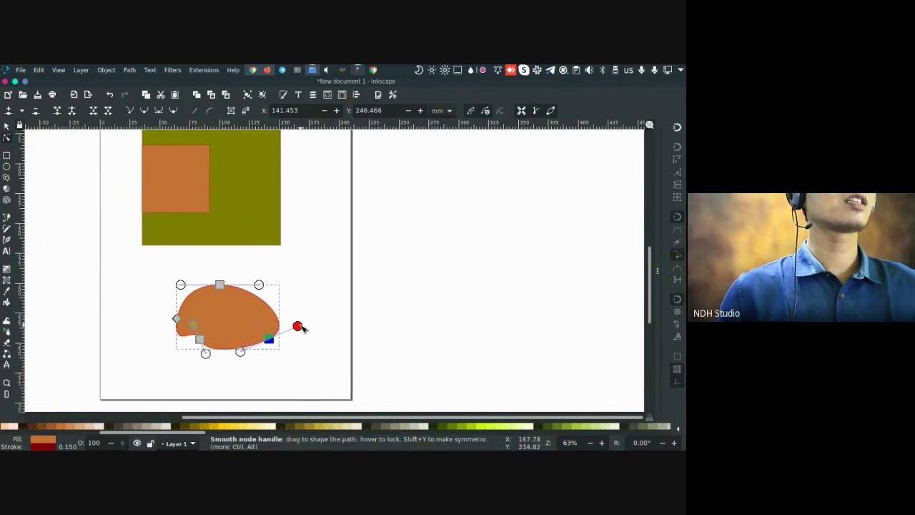
drag(304, 327, 299, 312)
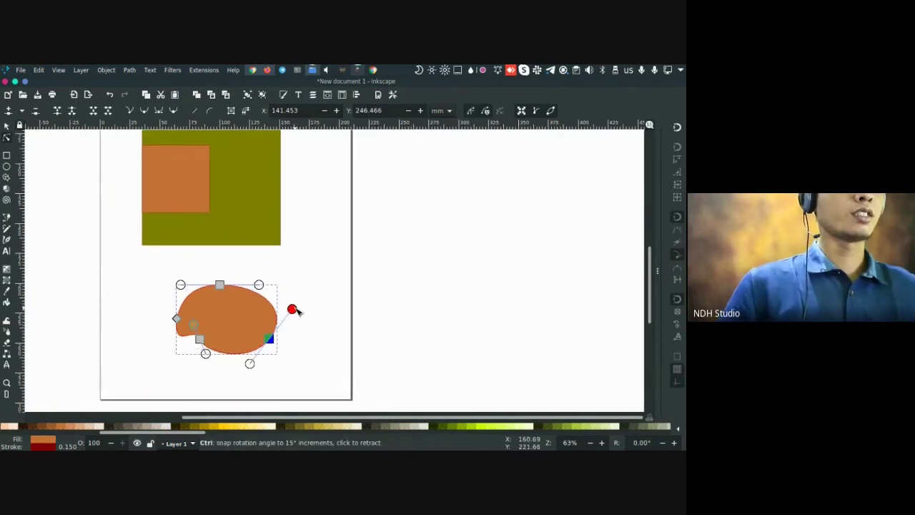
Set Handle size to 5 in Preferences, tweak the blob's right-side curve handle, then close Preferences
key(ctrl+shift+p)
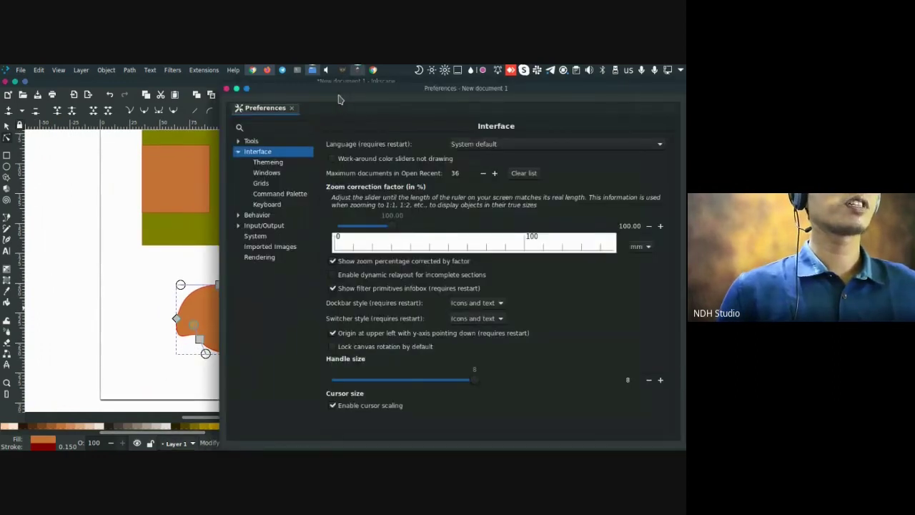
drag(339, 92, 445, 91)
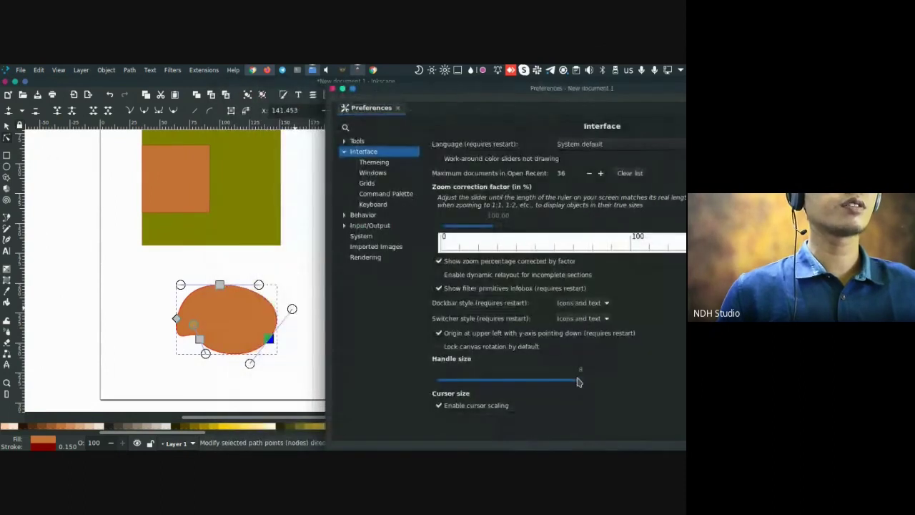
drag(578, 378, 541, 396)
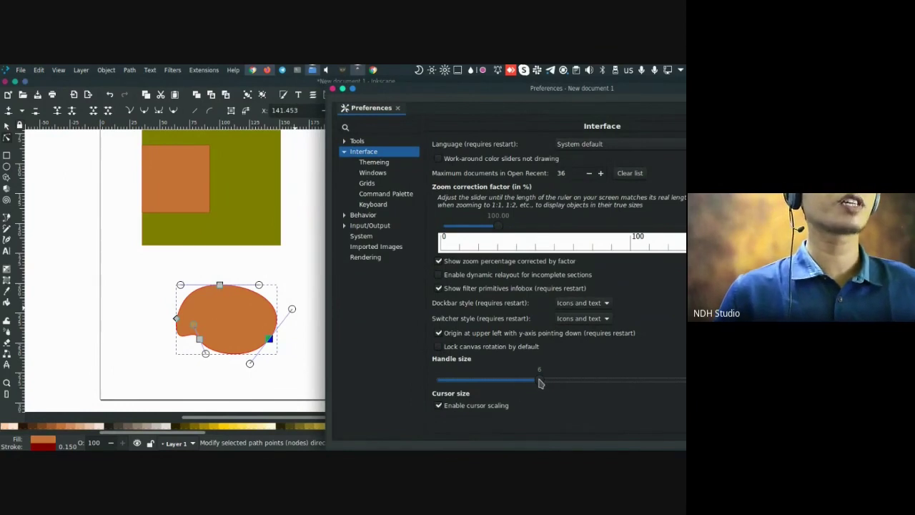
drag(540, 379, 520, 388)
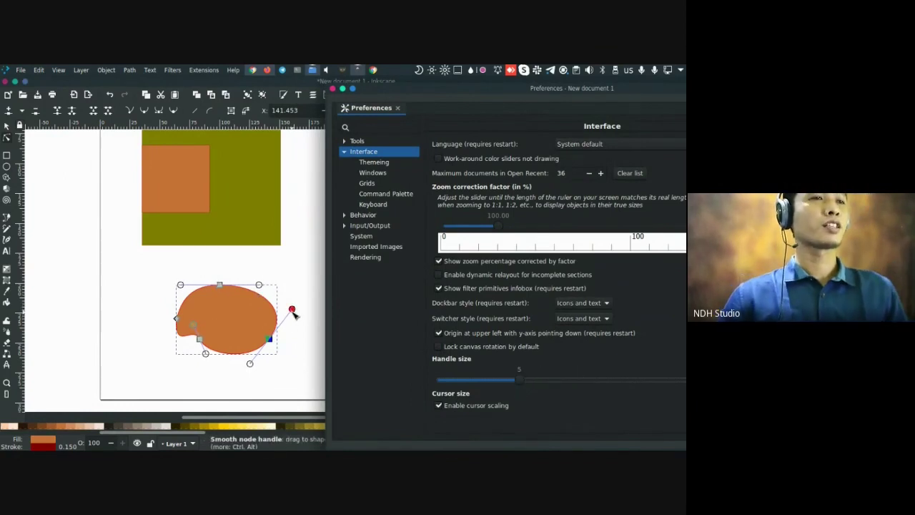
mouse_move(292, 308)
mouse_down()
mouse_move(303, 326)
mouse_move(294, 304)
mouse_up()
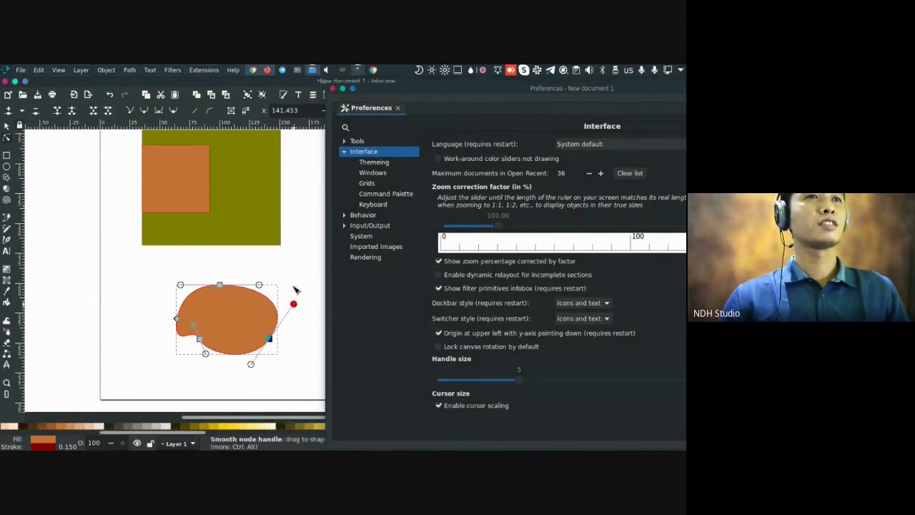
click(334, 94)
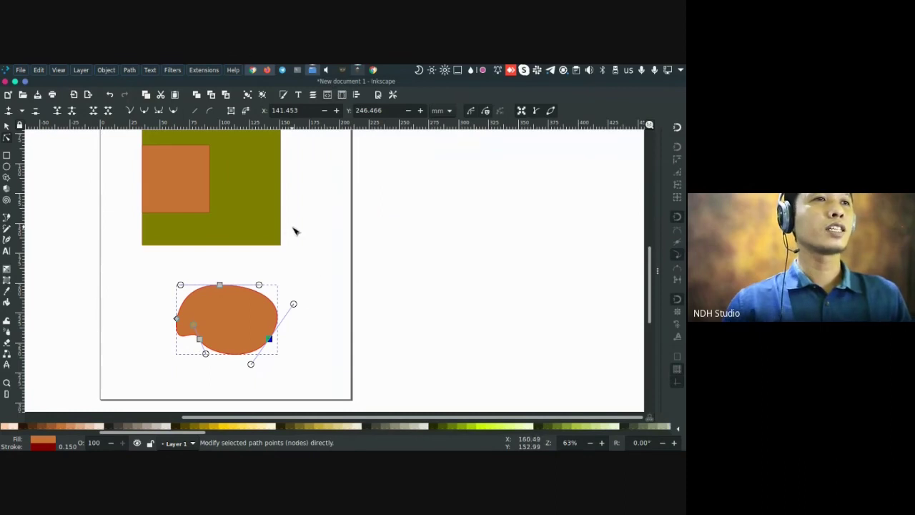
Move the orange blob over the green square's right half, then select all three shapes
drag(291, 229, 300, 264)
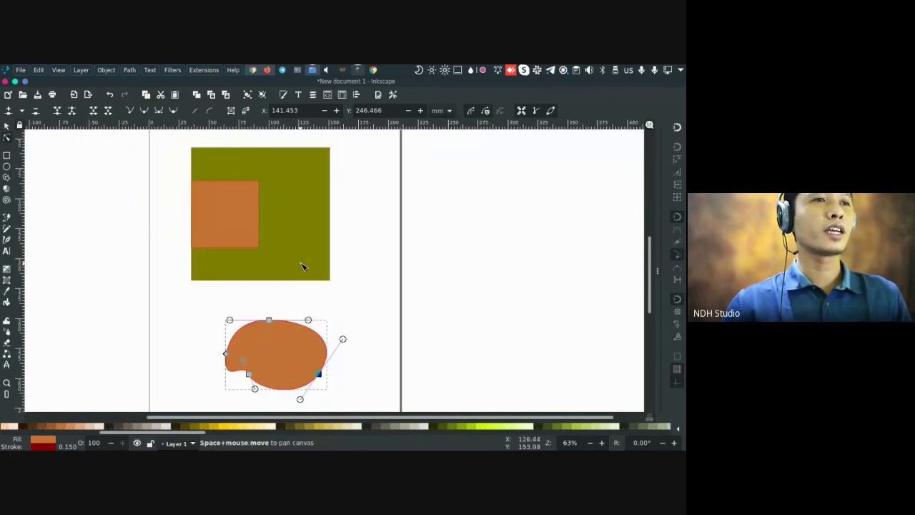
key(s)
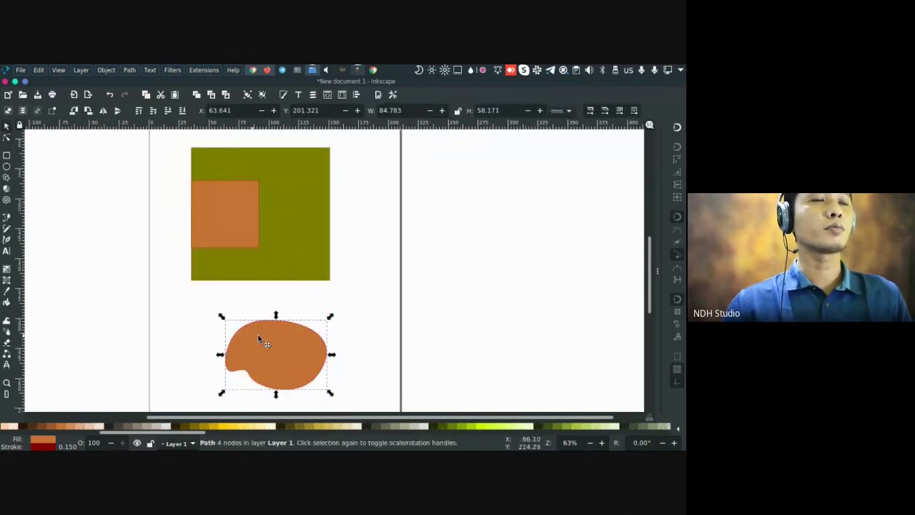
drag(280, 348, 340, 192)
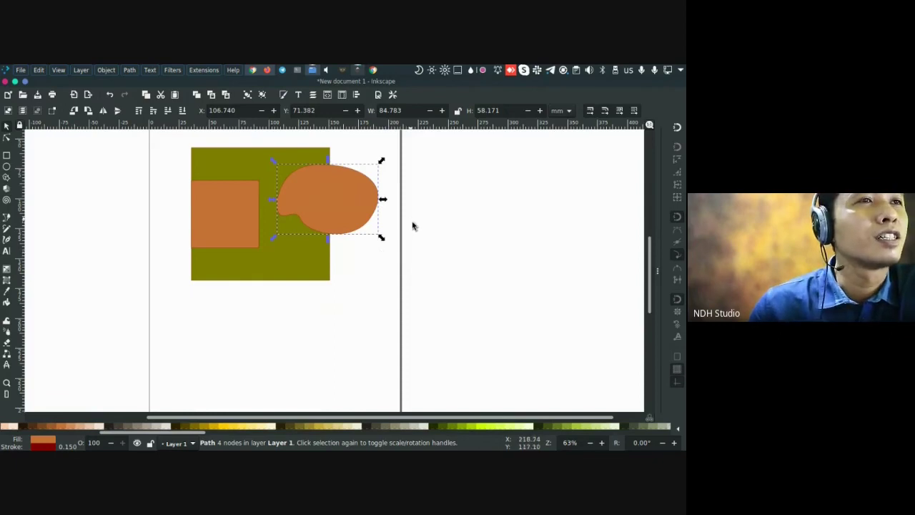
drag(411, 224, 429, 280)
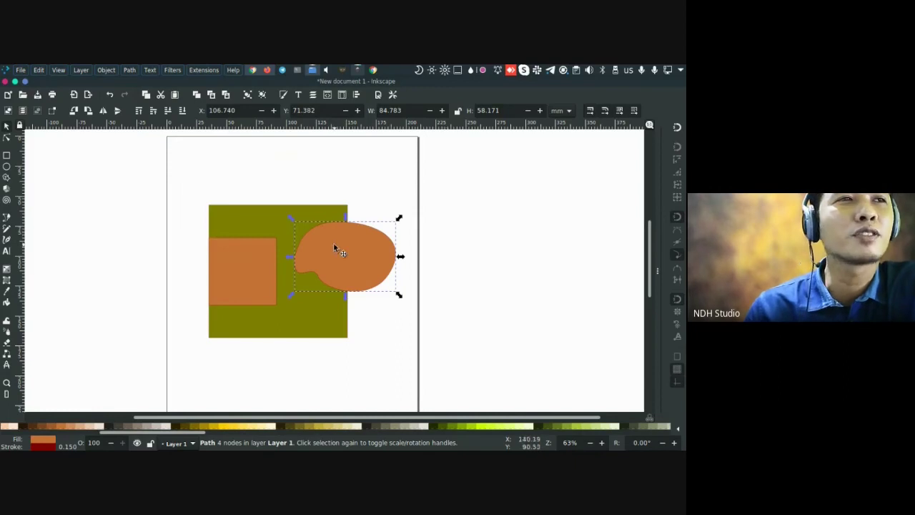
drag(466, 179, 163, 350)
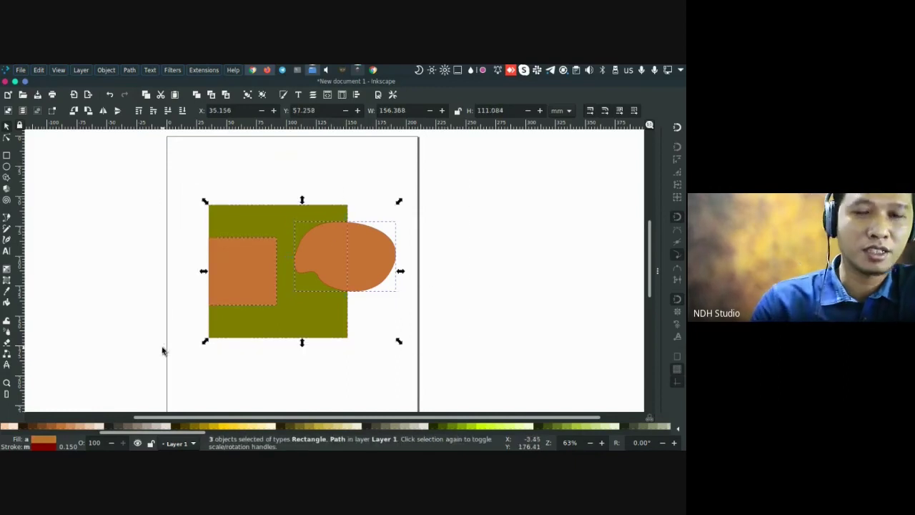
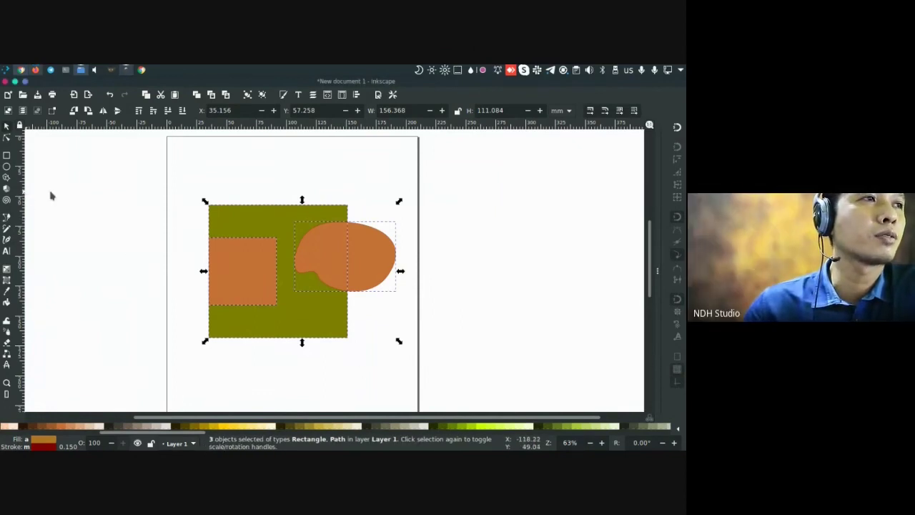
Pull a vertical guideline from the left ruler, reposition it, and rotate it to about 128 degrees
drag(20, 179, 134, 182)
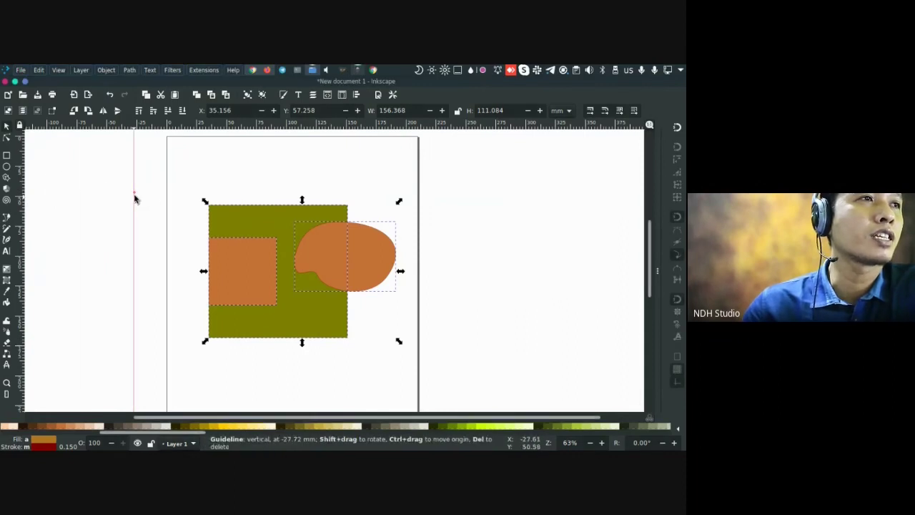
key(r)
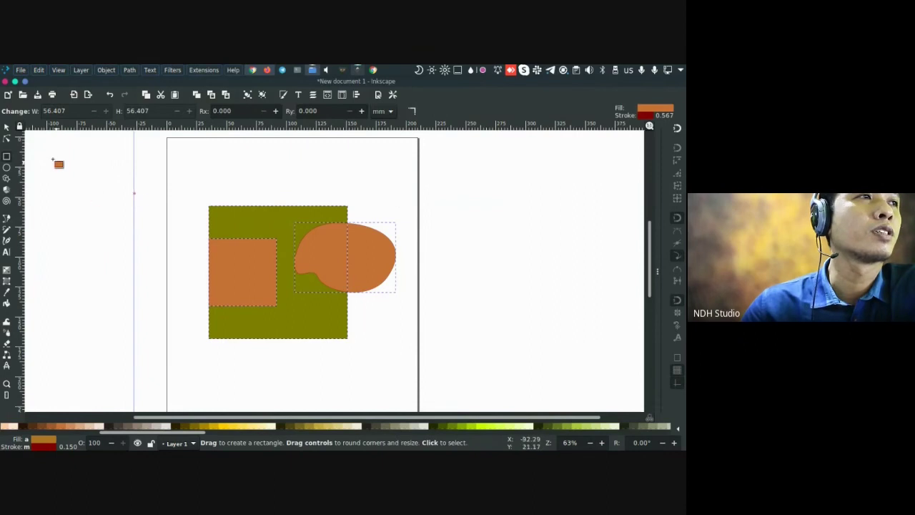
click(6, 126)
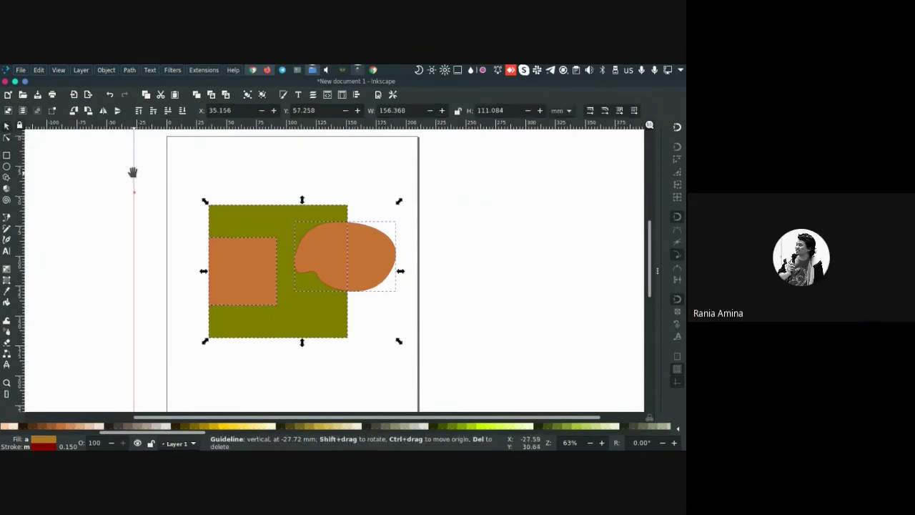
mouse_move(133, 169)
mouse_down()
mouse_move(100, 170)
mouse_move(116, 172)
mouse_up()
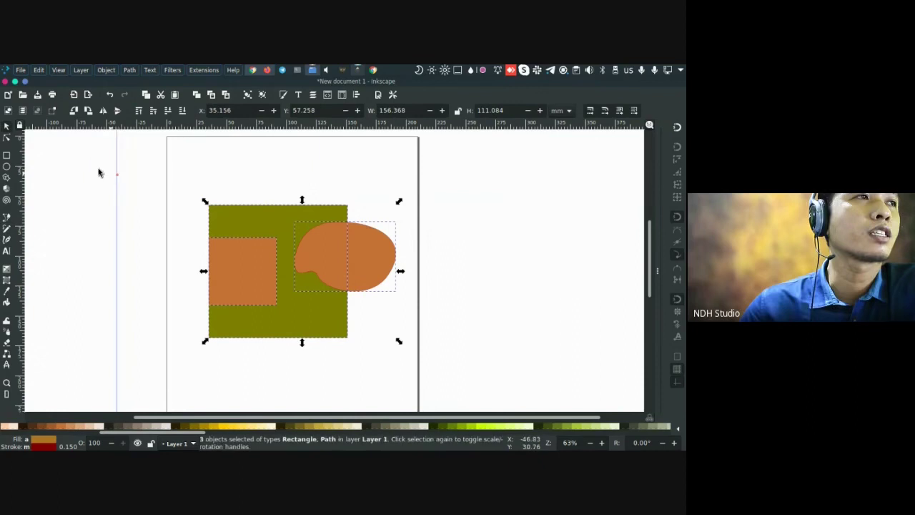
click(7, 138)
drag(108, 175, 144, 207)
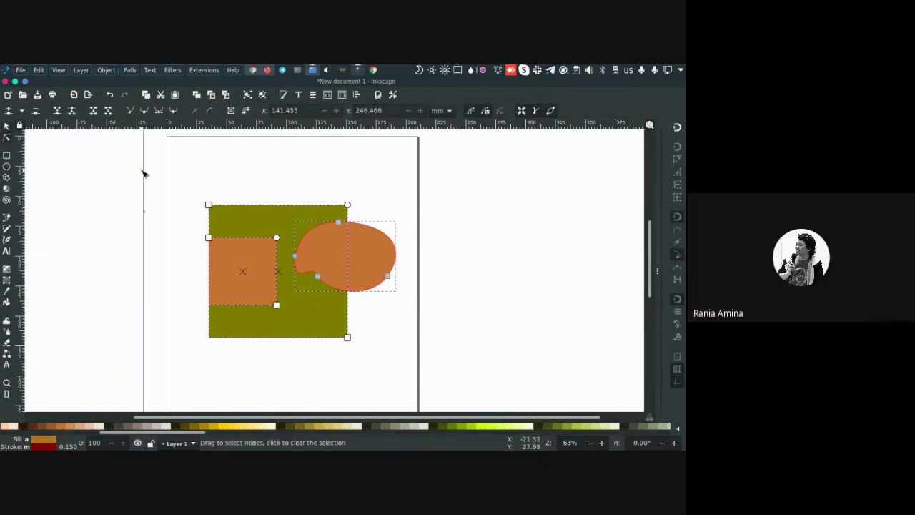
key(shift)
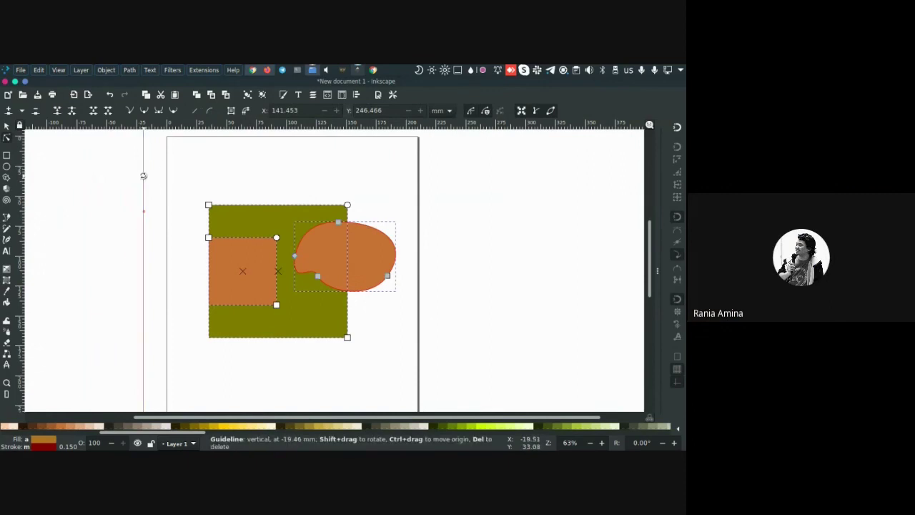
drag(143, 176, 128, 231)
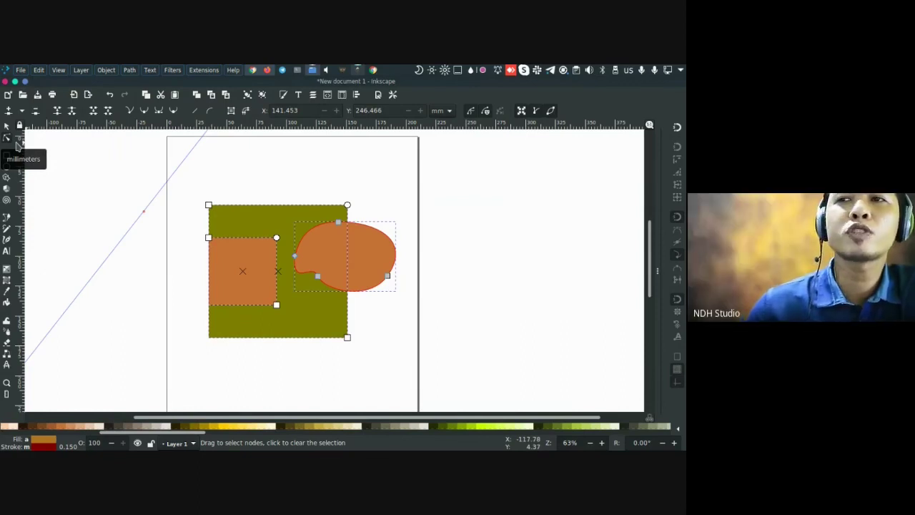
In the guideline's properties, set Angle to 0 and Y to 60 mm
double_click(177, 166)
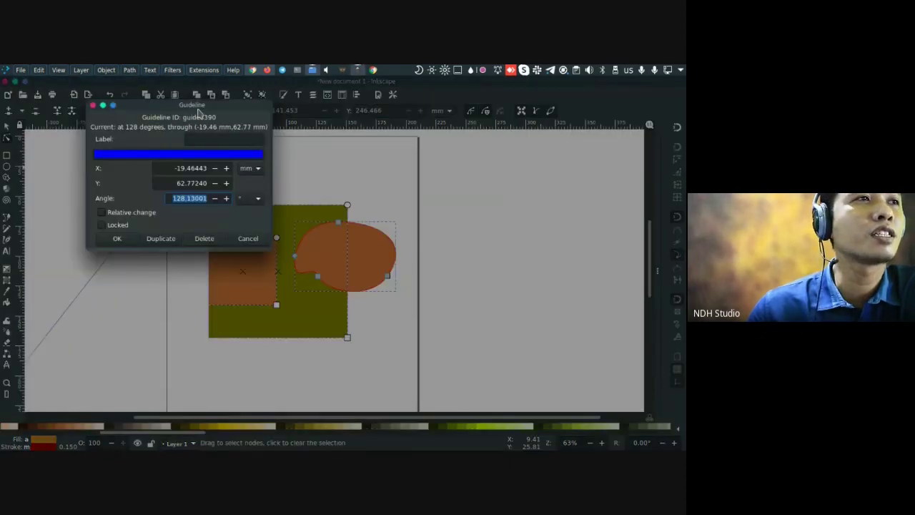
drag(197, 105, 443, 162)
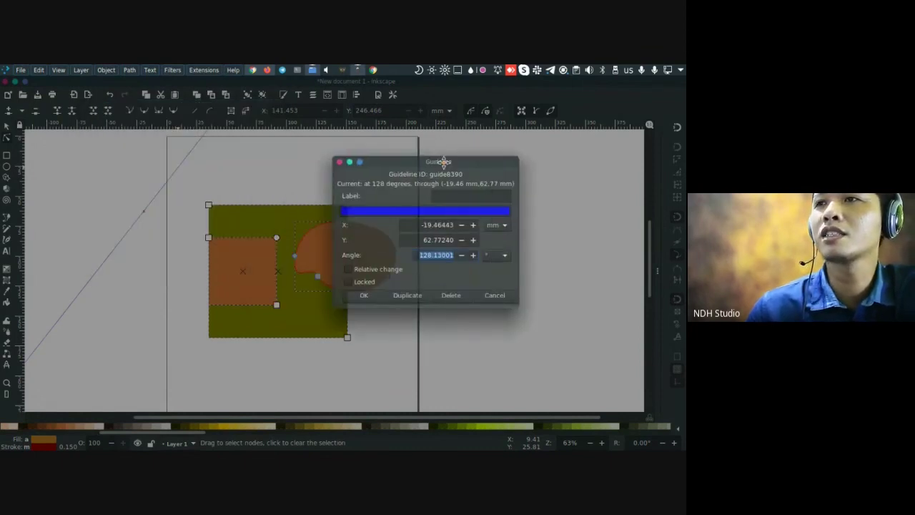
drag(443, 162, 444, 163)
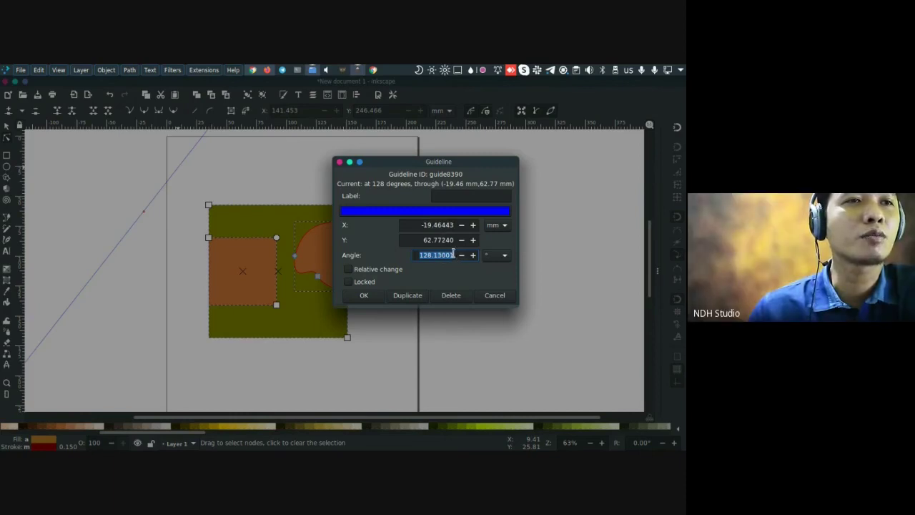
drag(457, 257, 387, 258)
text(0)
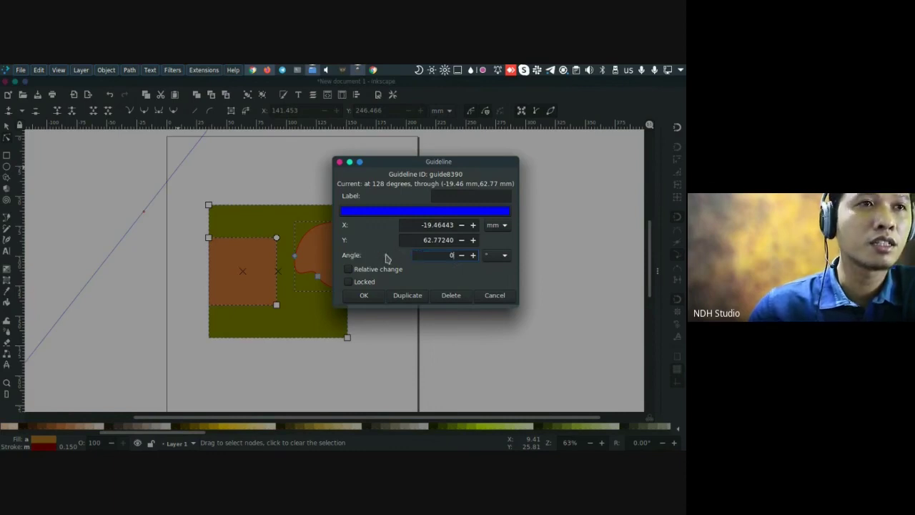
drag(451, 241, 407, 240)
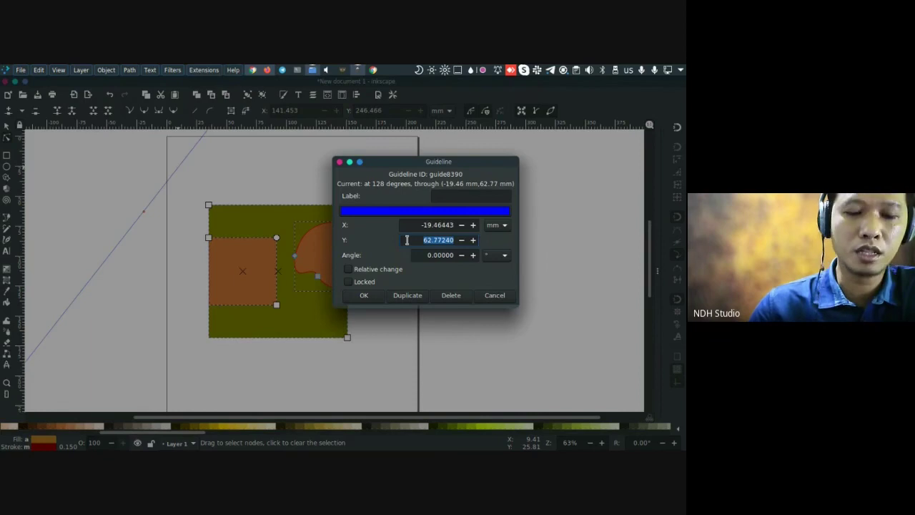
text(60.0)
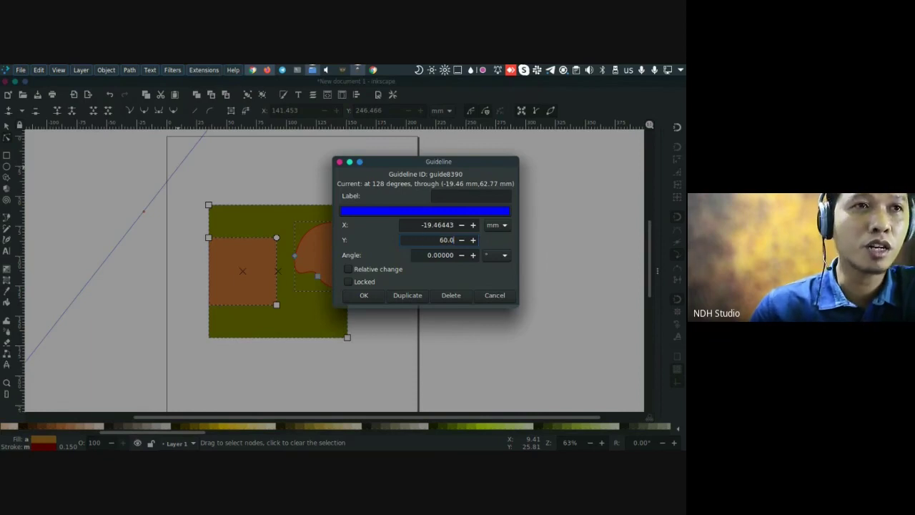
text(000)
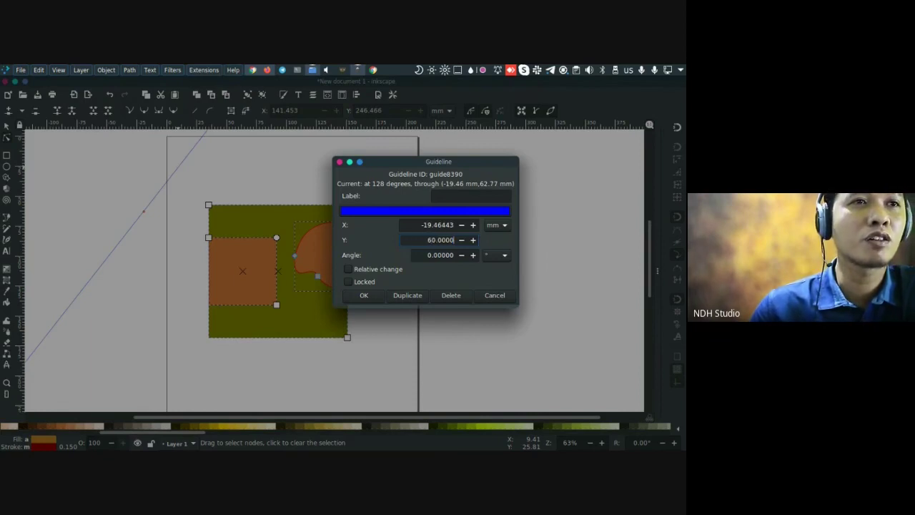
text(1)
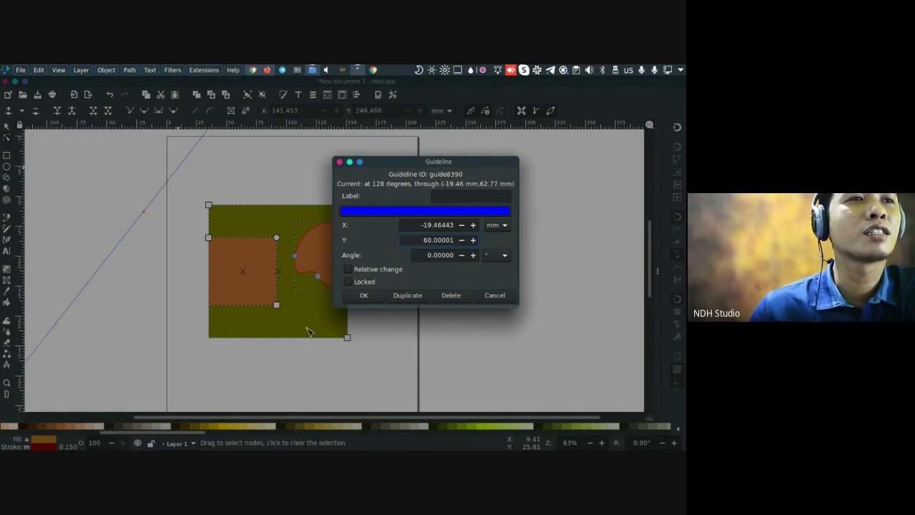
click(364, 296)
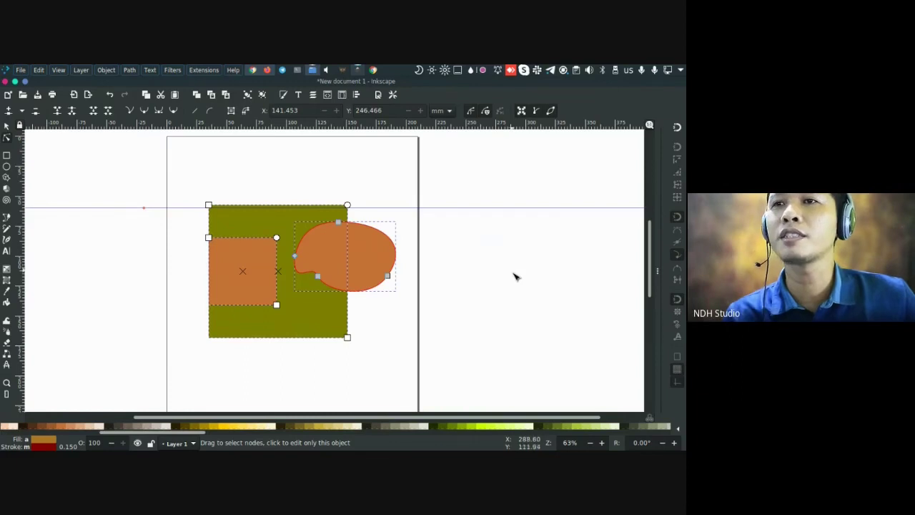
Rubber-band select the olive square, orange rectangle and orange blob, then delete them
mouse_move(514, 257)
mouse_down()
mouse_move(513, 237)
mouse_move(521, 251)
mouse_up()
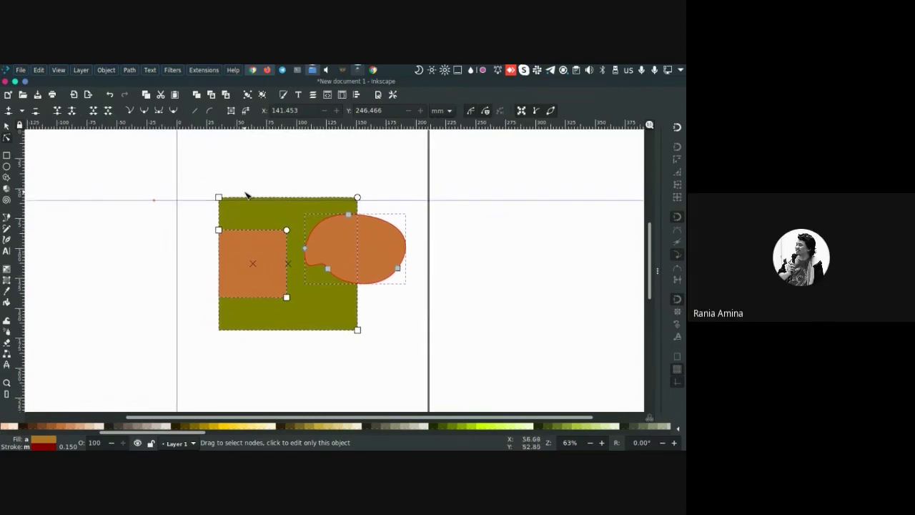
click(7, 126)
drag(156, 161, 490, 363)
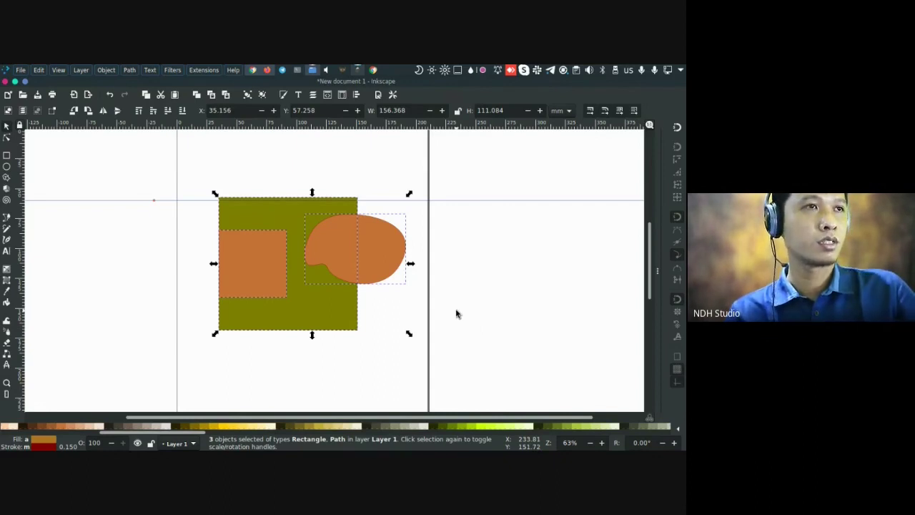
key(Delete)
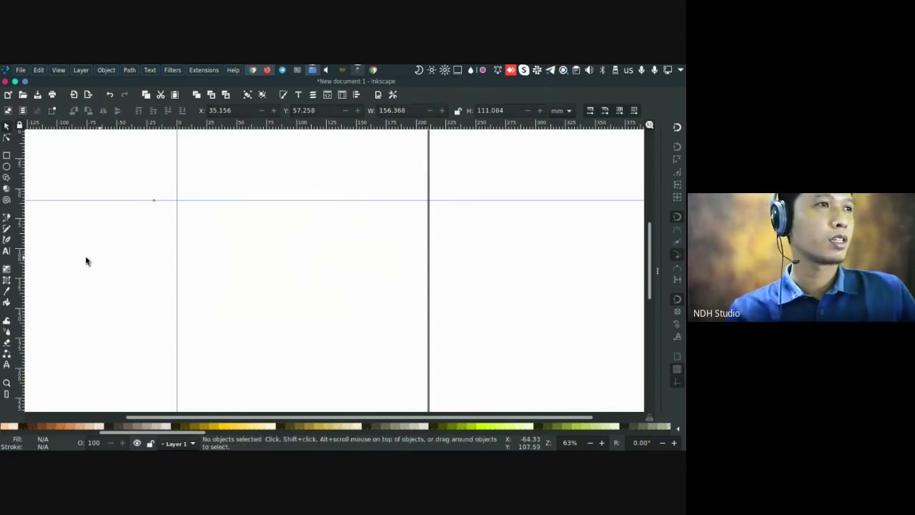
click(6, 240)
mouse_move(267, 239)
mouse_down()
mouse_move(247, 225)
mouse_move(297, 245)
mouse_move(295, 207)
mouse_move(287, 222)
mouse_move(331, 239)
mouse_move(309, 270)
mouse_move(289, 260)
mouse_move(277, 284)
mouse_move(302, 297)
mouse_move(347, 246)
mouse_move(369, 268)
mouse_move(356, 294)
mouse_move(325, 298)
mouse_up()
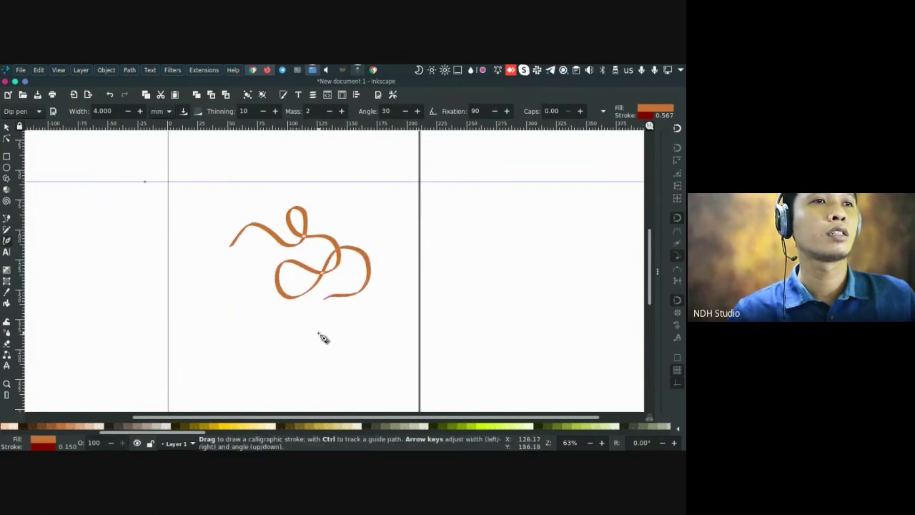
key(s)
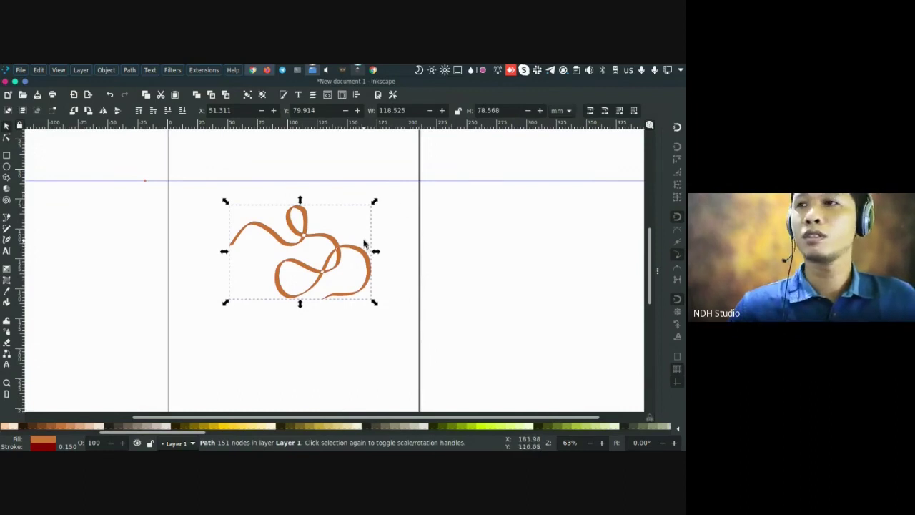
scroll(351, 249, up, 1)
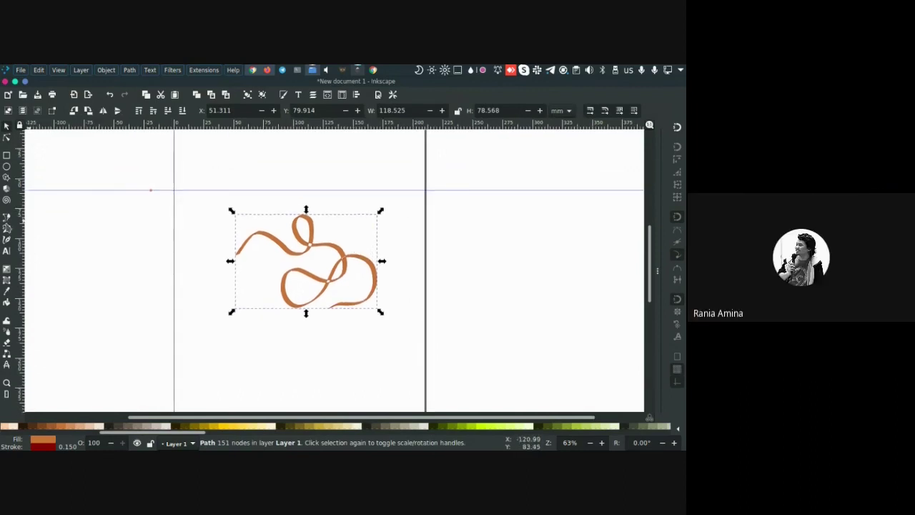
click(7, 241)
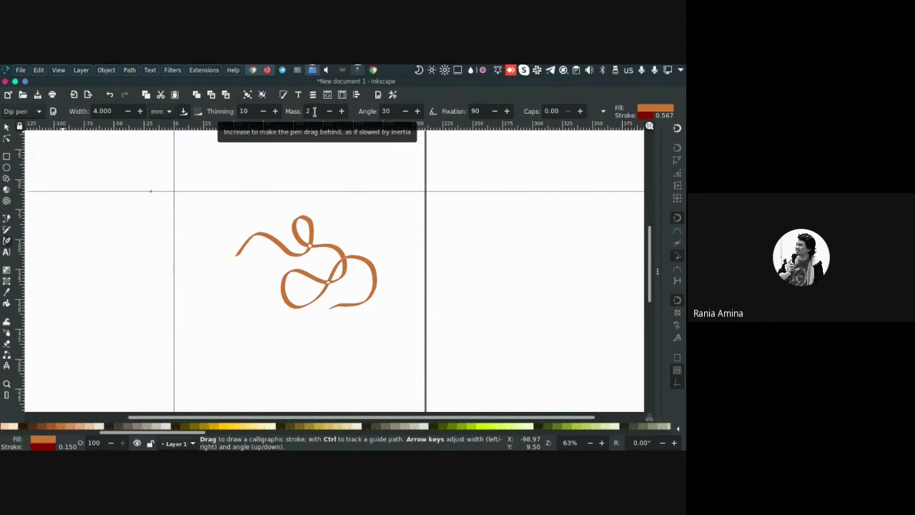
click(314, 112)
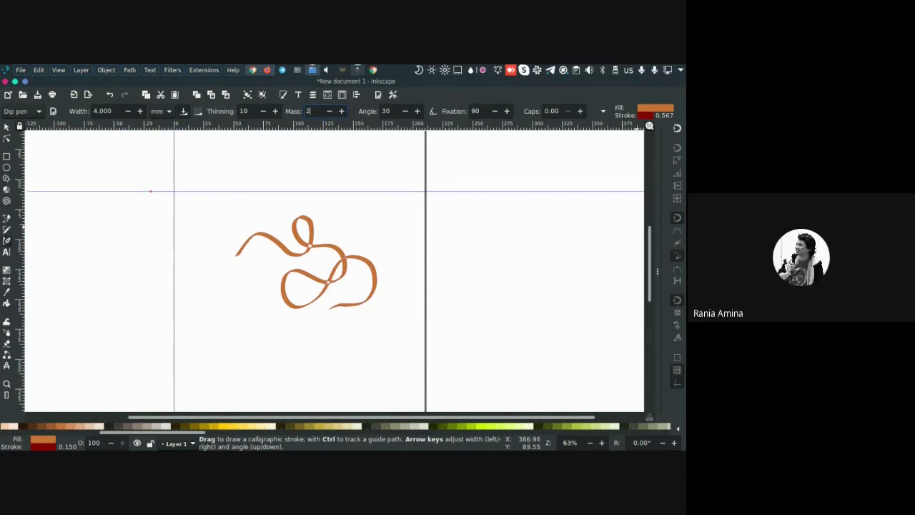
click(6, 128)
drag(194, 164, 440, 337)
key(Delete)
scroll(245, 237, down, 2)
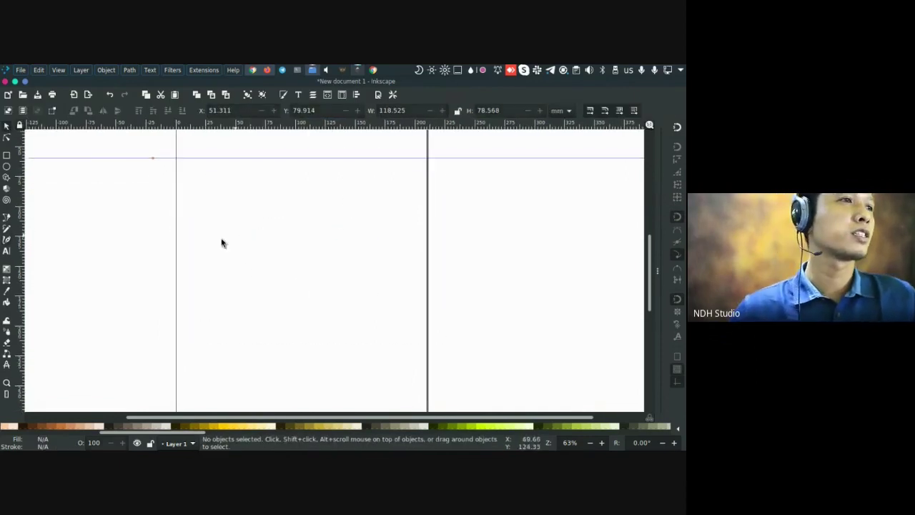
Draw an orange square and a gold circle to its right, then move the circle
click(7, 156)
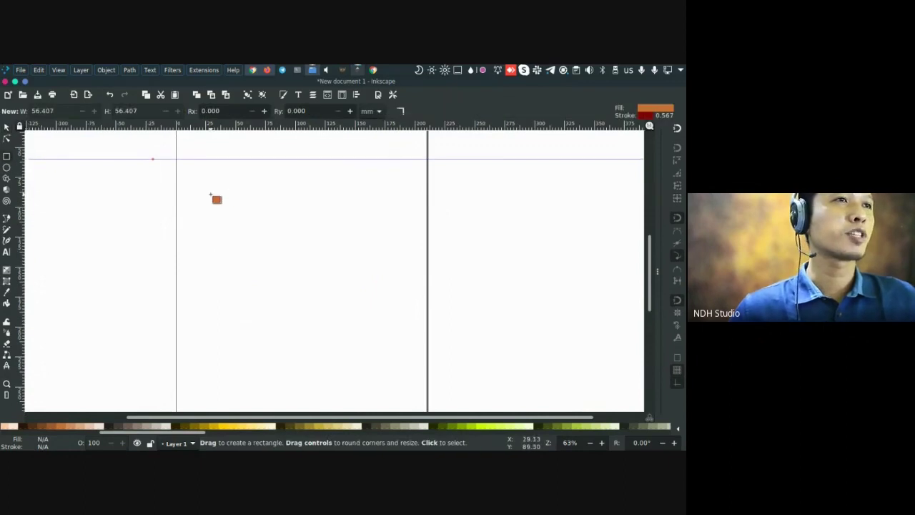
drag(202, 188, 260, 246)
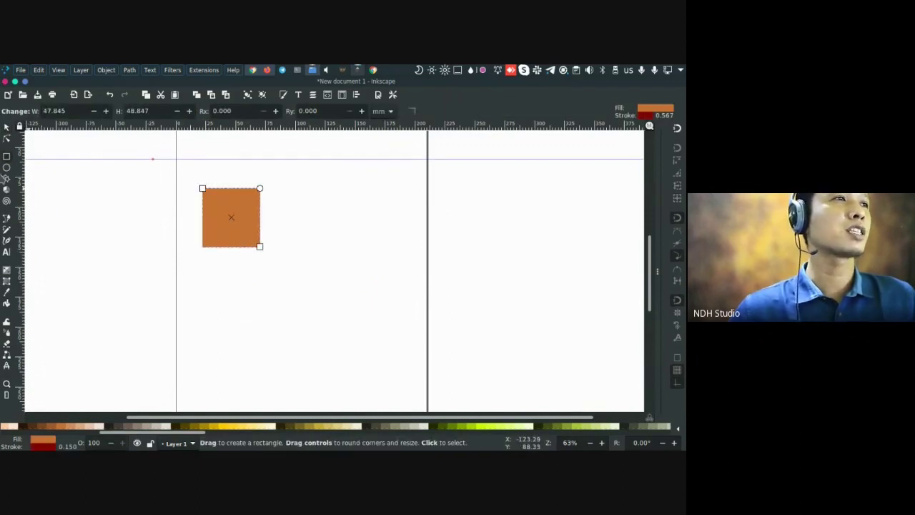
click(6, 167)
drag(302, 177, 369, 242)
click(216, 427)
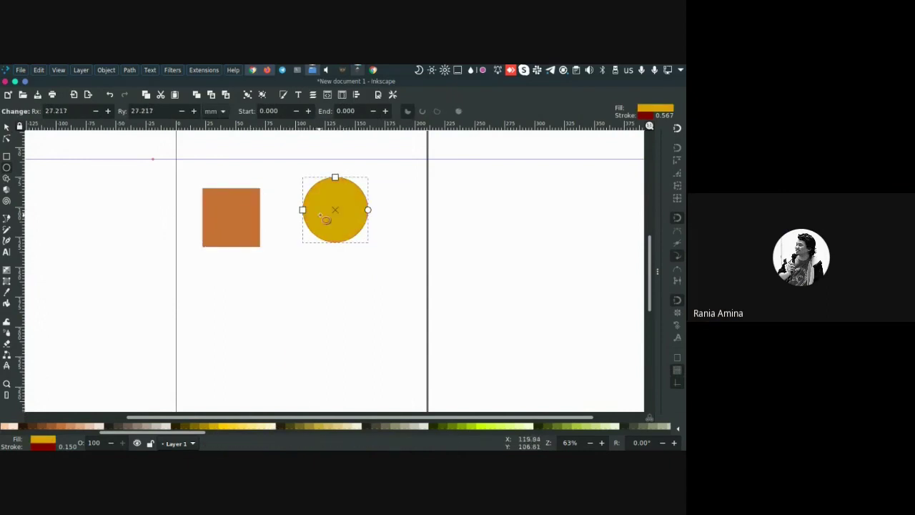
key(s)
drag(332, 204, 338, 257)
scroll(229, 265, down, 1)
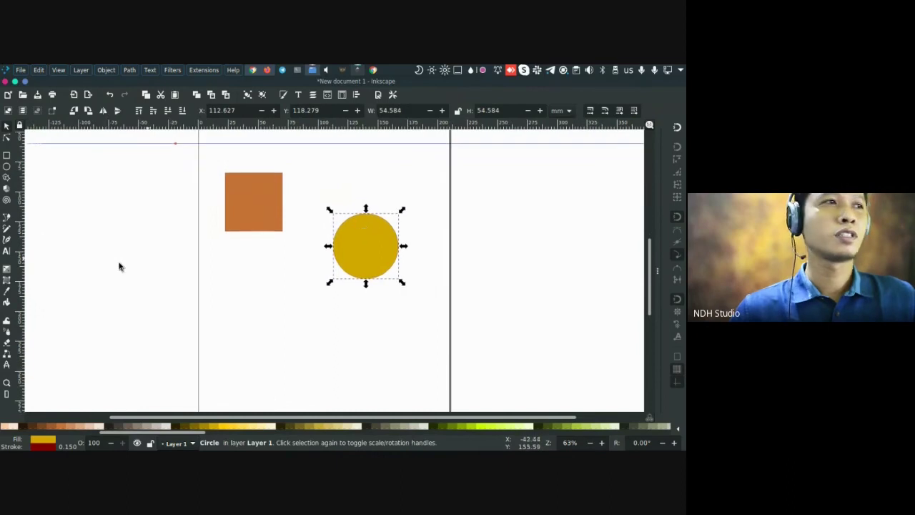
Draw a star below the square, fill it red, and move it into place
click(7, 180)
drag(229, 314, 222, 261)
click(47, 427)
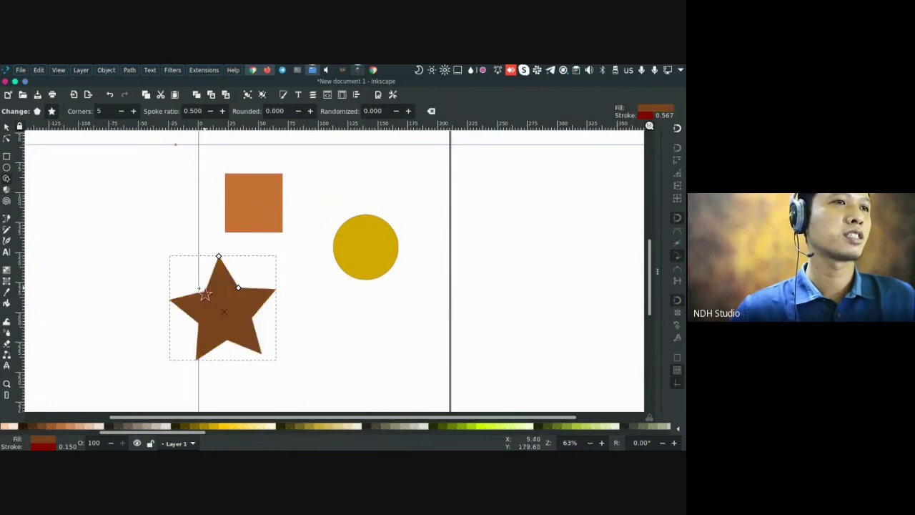
scroll(172, 305, up, 1)
scroll(98, 433, left, 2)
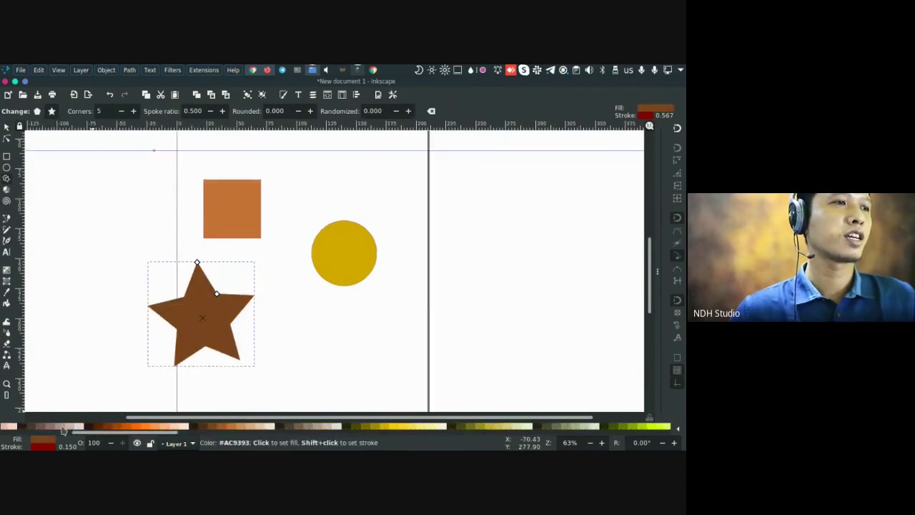
click(42, 427)
scroll(107, 428, left, 3)
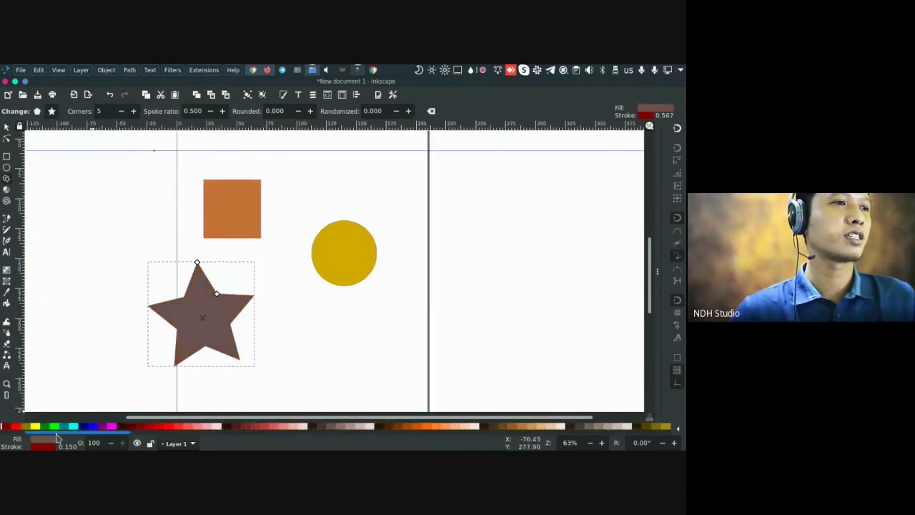
click(158, 429)
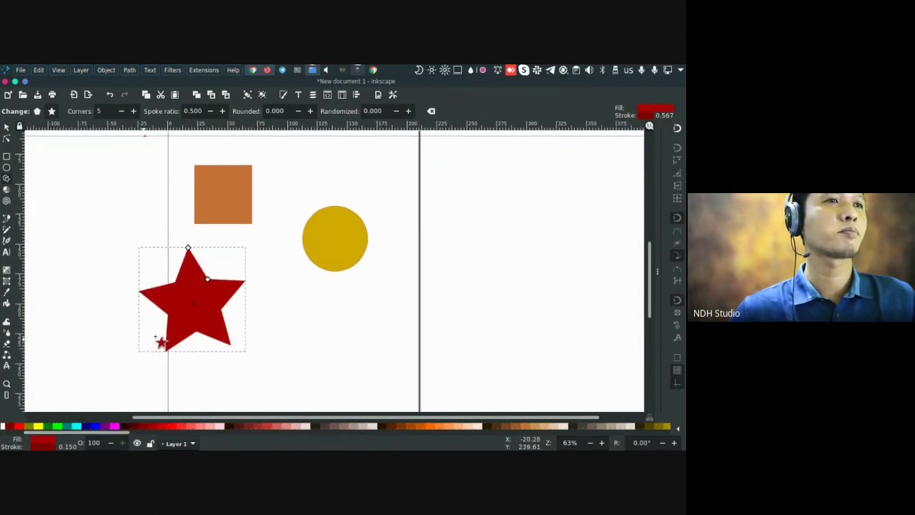
key(Escape)
key(s)
drag(204, 309, 241, 324)
Connect the orange square to the star and to the yellow circle
click(7, 354)
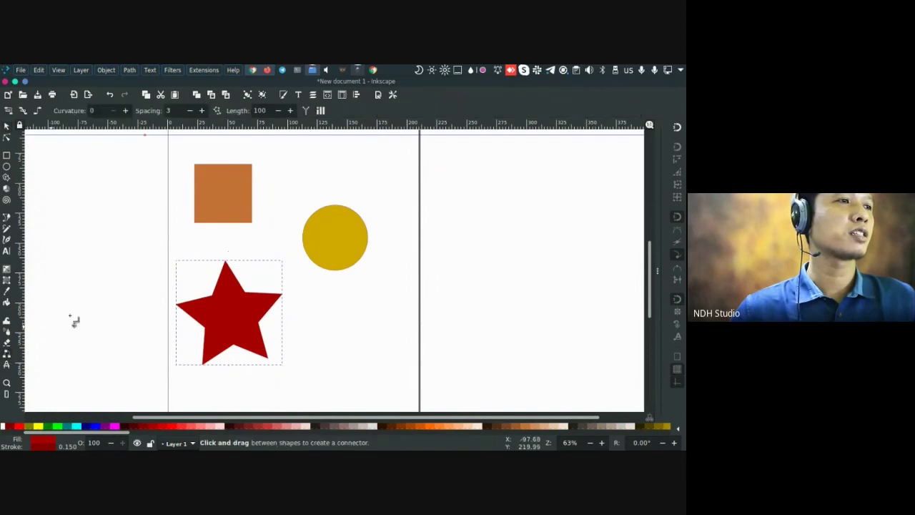
drag(224, 194, 230, 314)
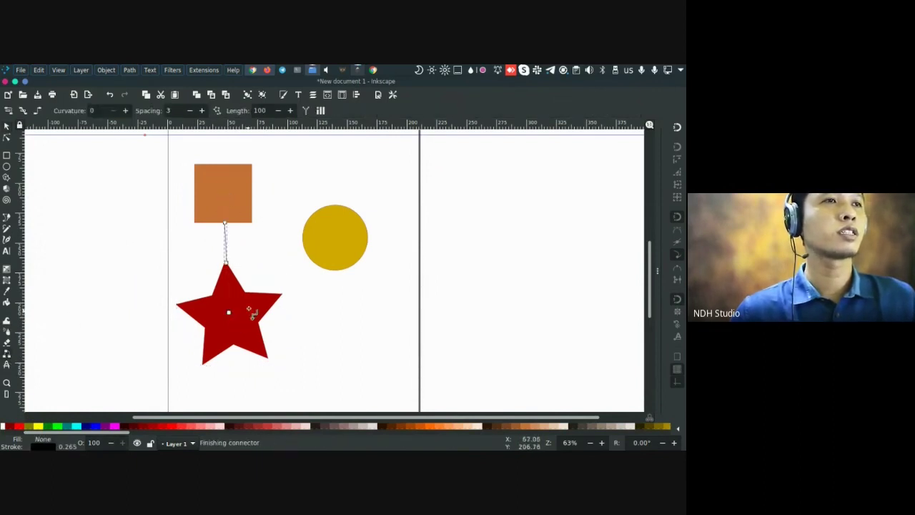
drag(223, 194, 235, 317)
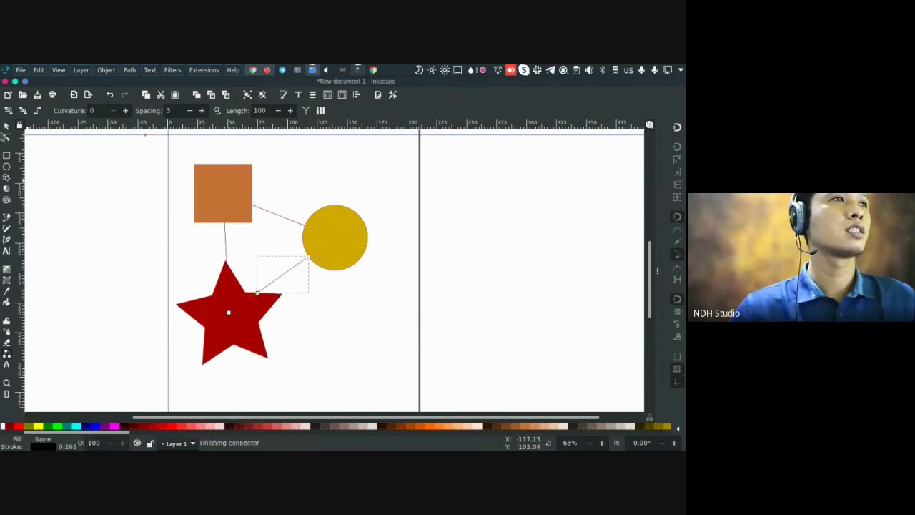
Rearrange the star, yellow circle and orange square on the page
click(7, 127)
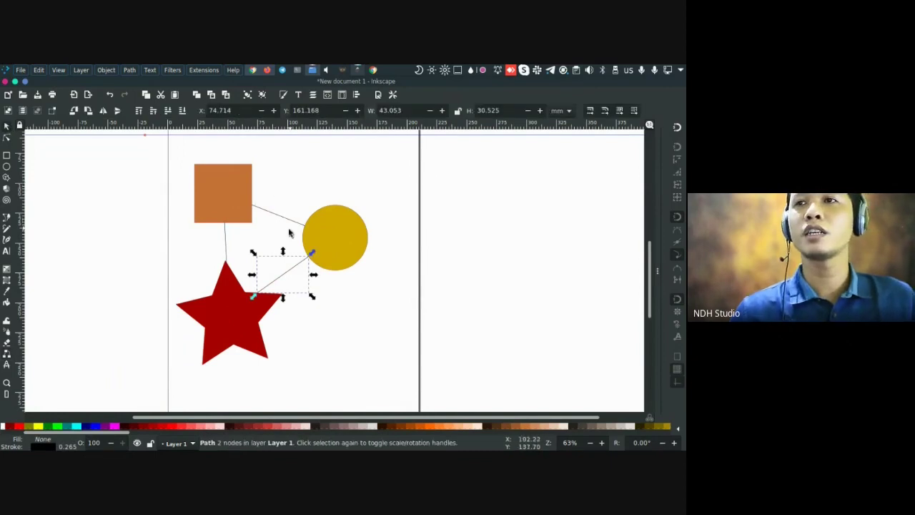
click(286, 304)
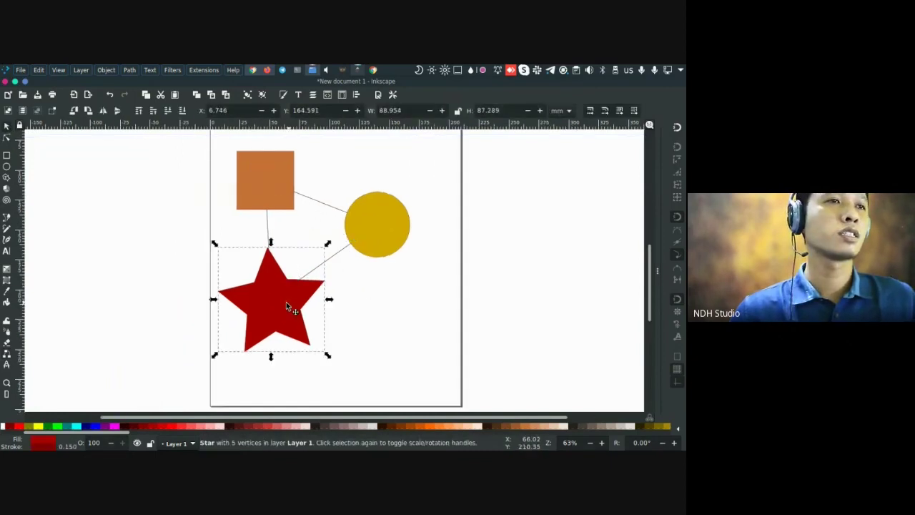
drag(286, 303, 158, 323)
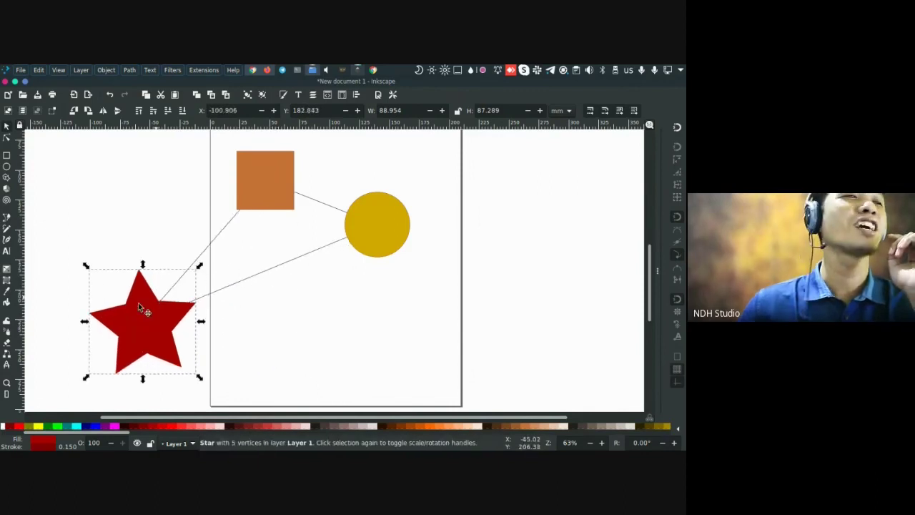
drag(139, 321, 274, 306)
drag(391, 229, 385, 171)
scroll(386, 171, up, 2)
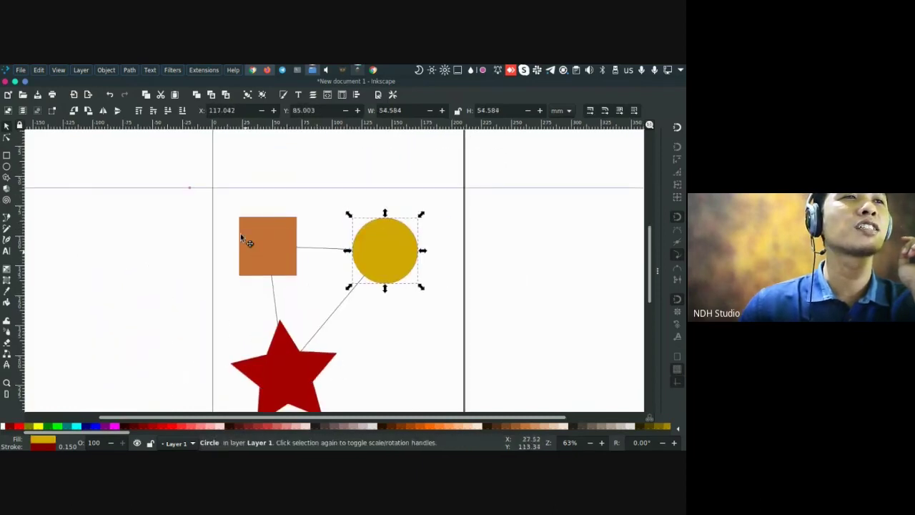
mouse_move(245, 241)
mouse_down()
mouse_move(185, 199)
mouse_move(237, 239)
mouse_move(276, 237)
mouse_move(252, 236)
mouse_up()
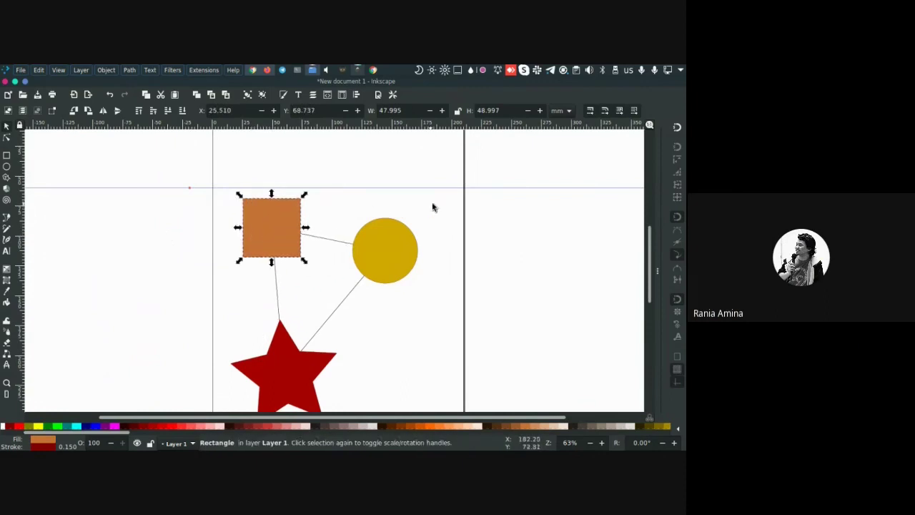
click(171, 223)
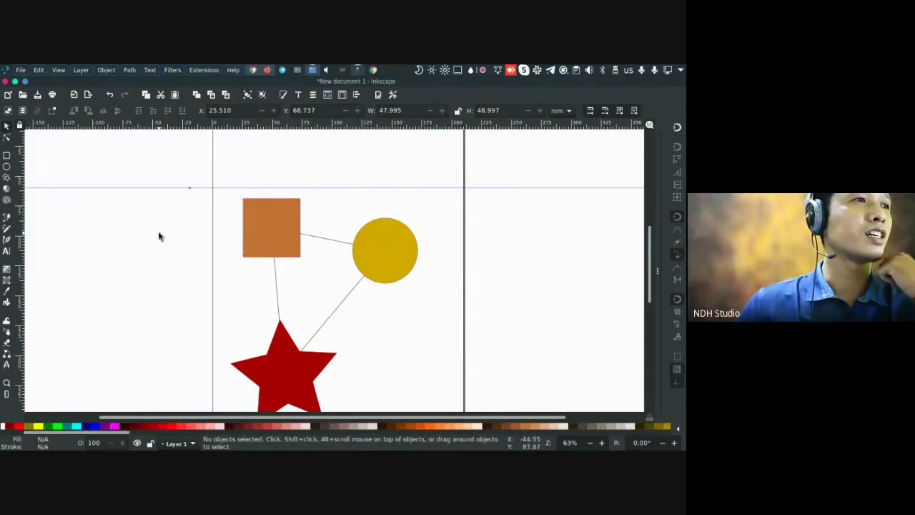
Shift the yellow circle right and add a red circle beside the page
click(7, 354)
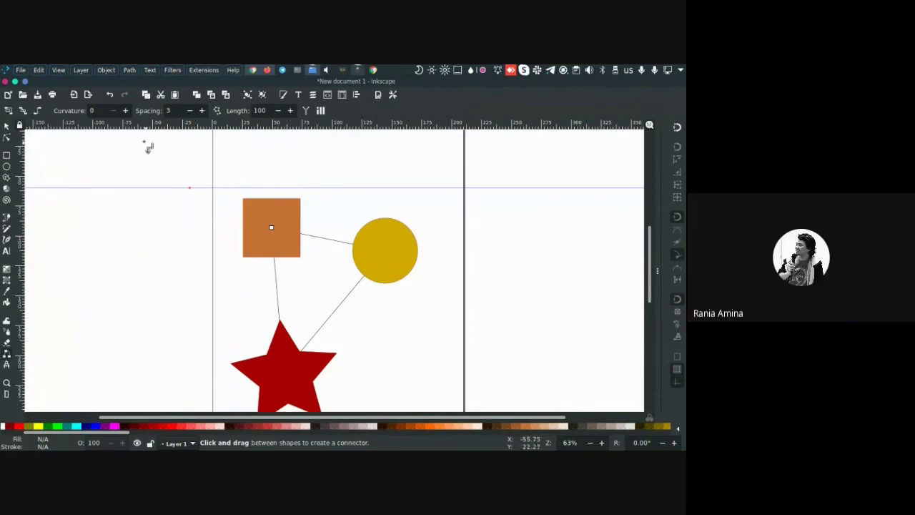
click(6, 125)
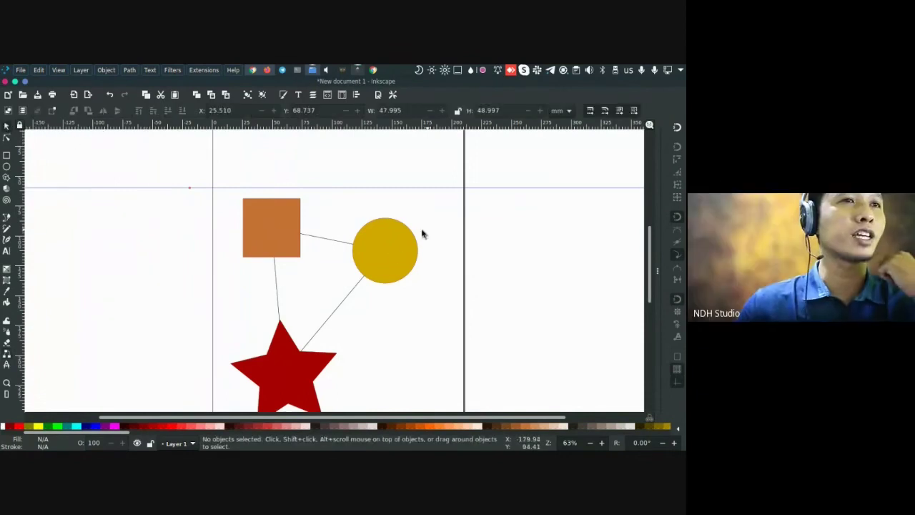
mouse_move(385, 250)
mouse_down()
mouse_move(443, 249)
mouse_move(407, 259)
mouse_up()
mouse_move(489, 258)
mouse_down()
mouse_move(368, 245)
mouse_move(493, 305)
mouse_move(506, 342)
mouse_up()
key(w)
key(e)
key(s)
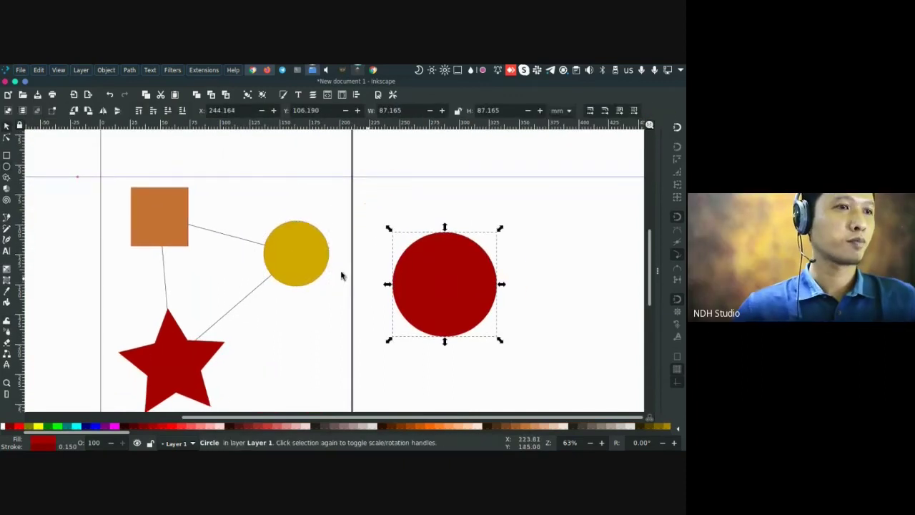
Connect the yellow circle to the red circle, move the red circle, then delete that connector
click(7, 354)
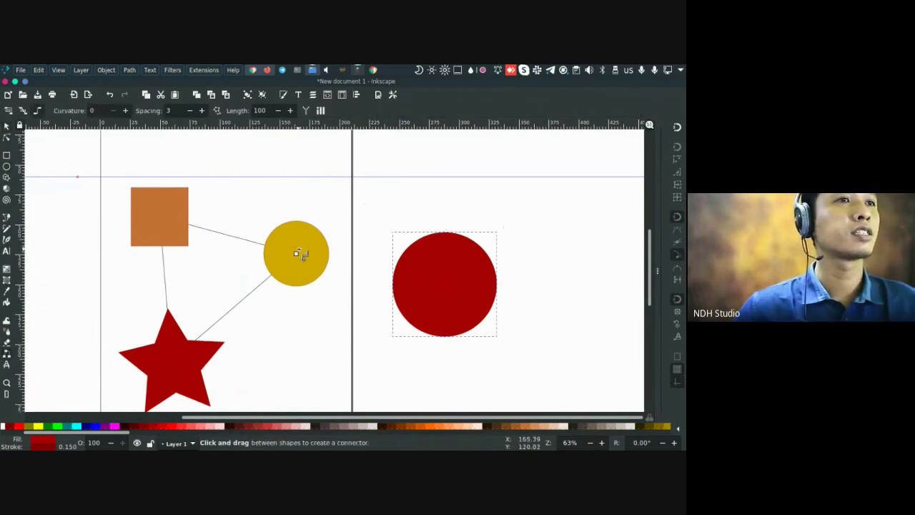
drag(299, 254, 447, 285)
click(6, 126)
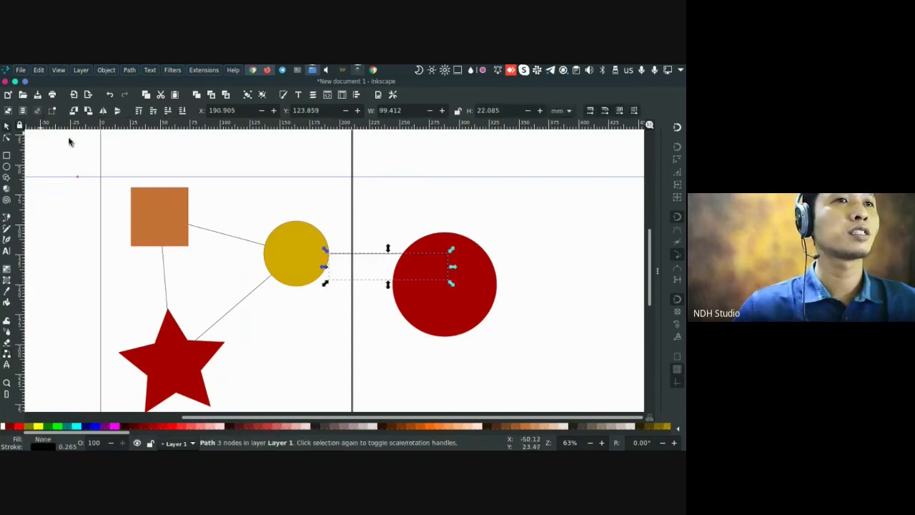
drag(464, 253, 509, 212)
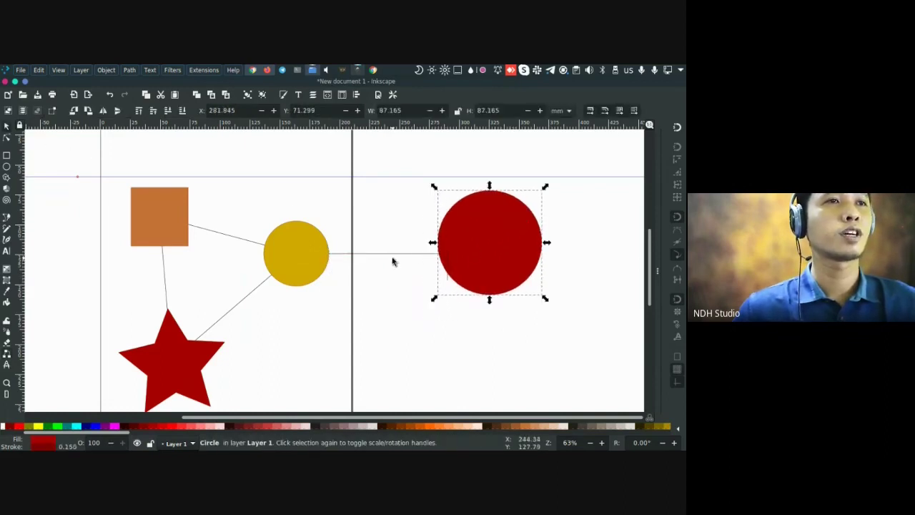
click(393, 262)
click(448, 254)
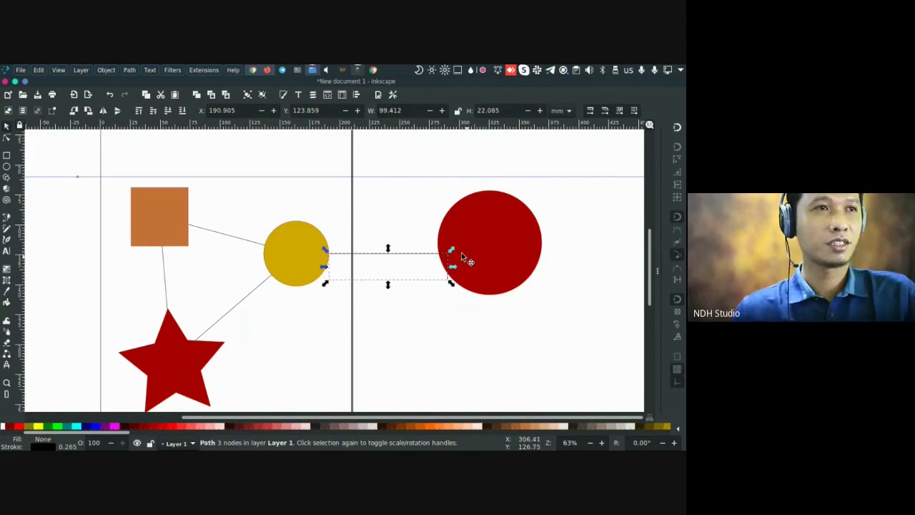
key(Delete)
Reconnect the yellow circle's centre to the red circle with a new connector
click(310, 258)
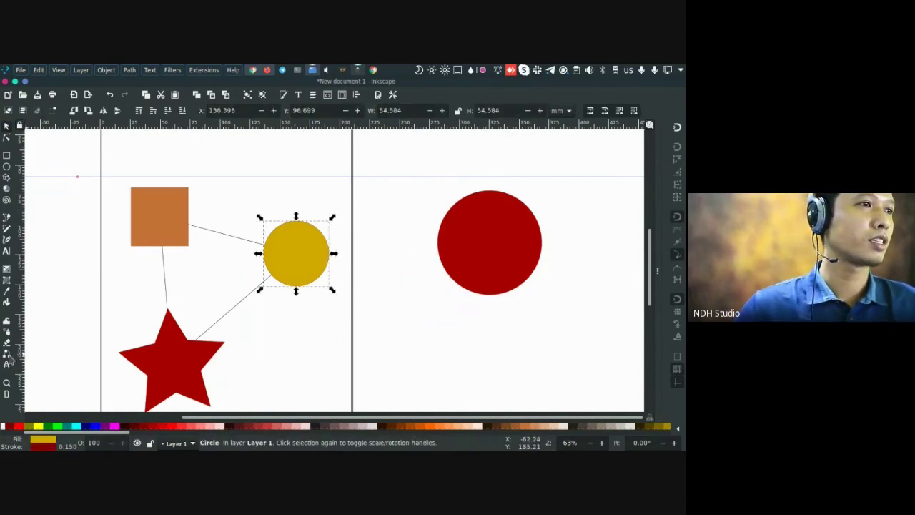
click(7, 355)
drag(296, 254, 479, 328)
key(s)
scroll(479, 328, down, 2)
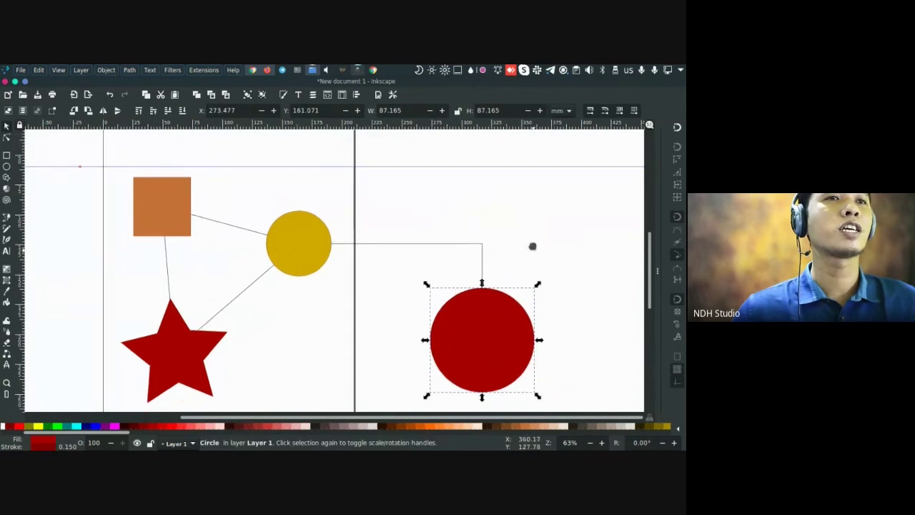
drag(476, 266, 497, 300)
key(o)
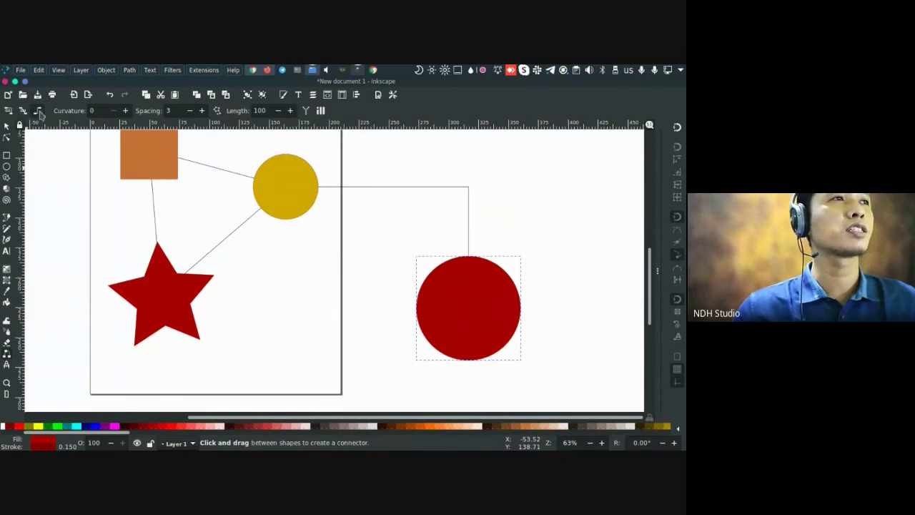
Replace the star-to-yellow-circle connector with an elbowed connector
scroll(372, 256, up, 2)
scroll(372, 256, right, 2)
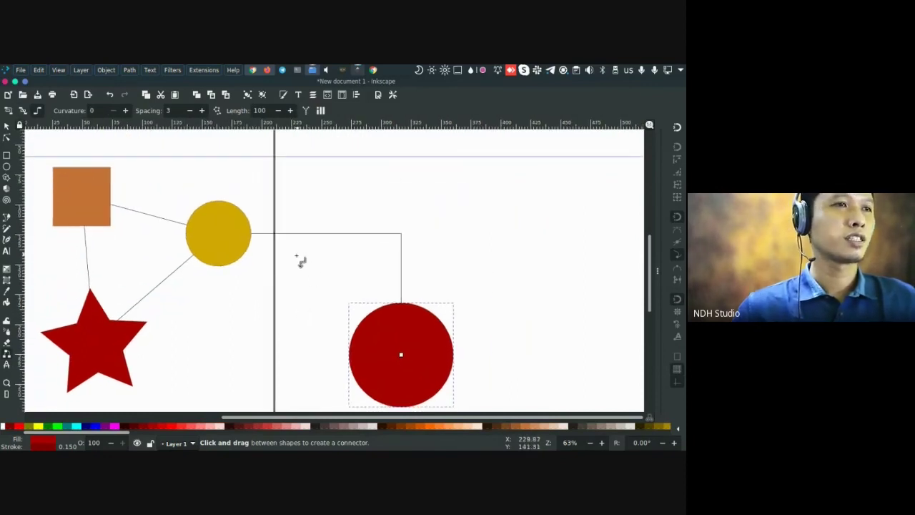
click(7, 126)
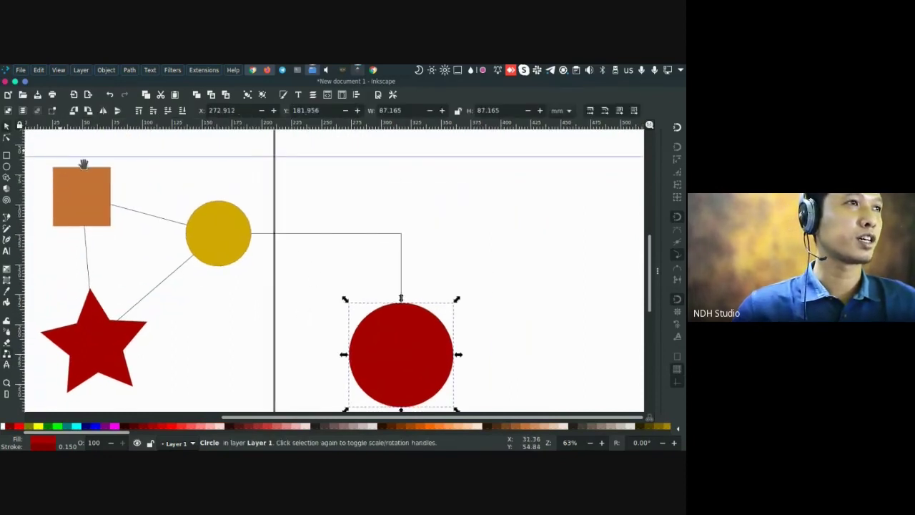
click(172, 276)
key(Delete)
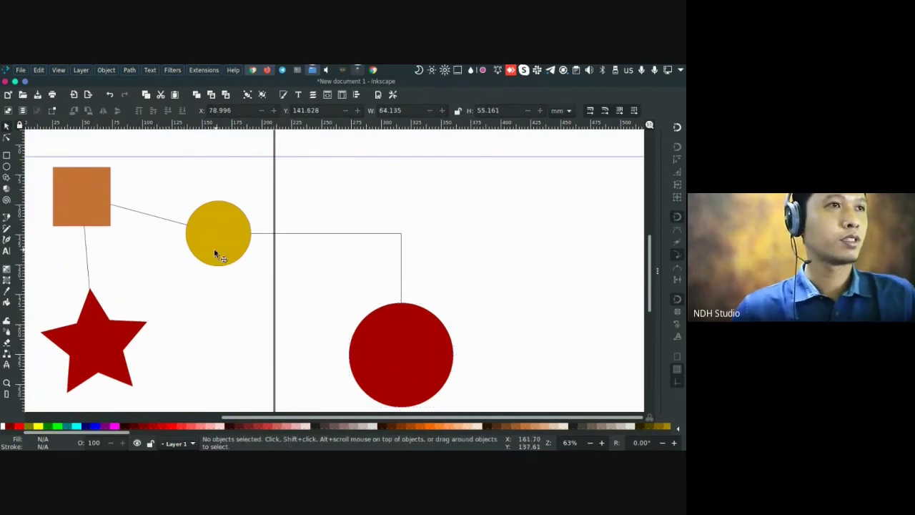
click(214, 248)
click(8, 354)
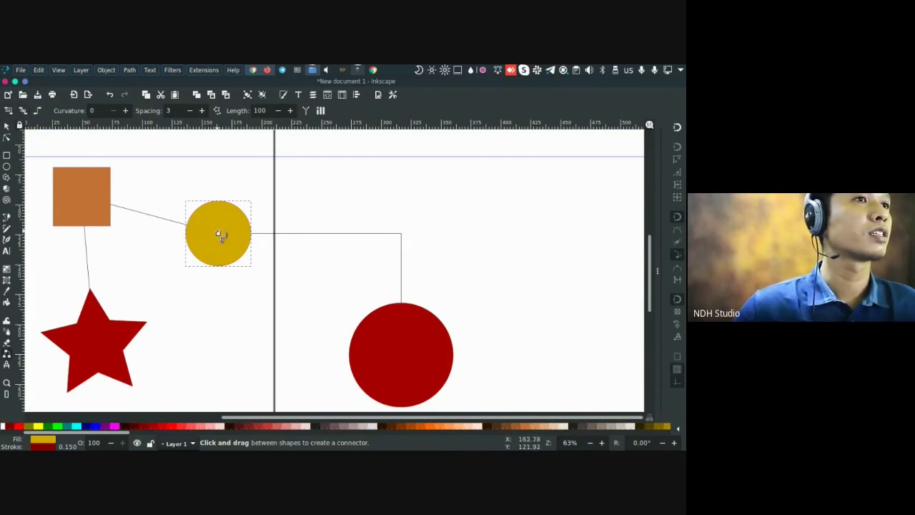
drag(218, 236, 97, 346)
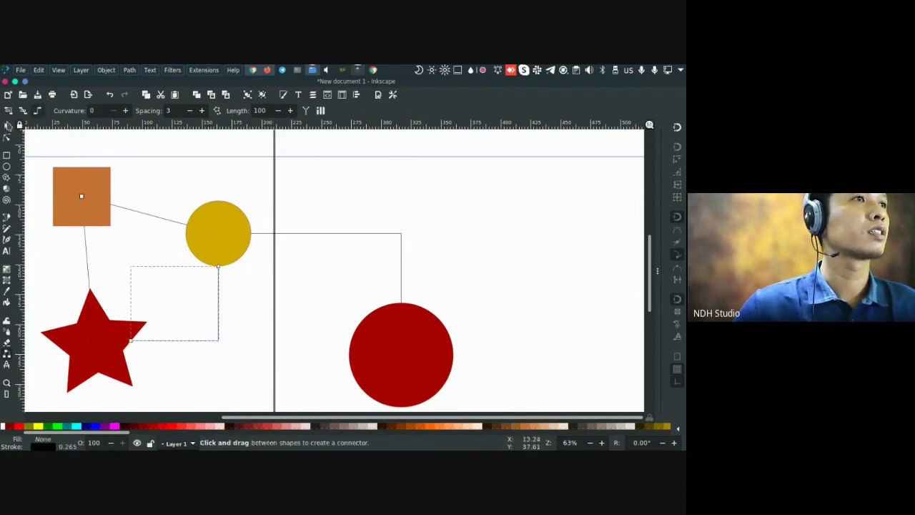
Move the red star and yellow circle, then select the connector to the red circle
click(7, 128)
scroll(219, 241, left, 3)
scroll(219, 241, down, 1)
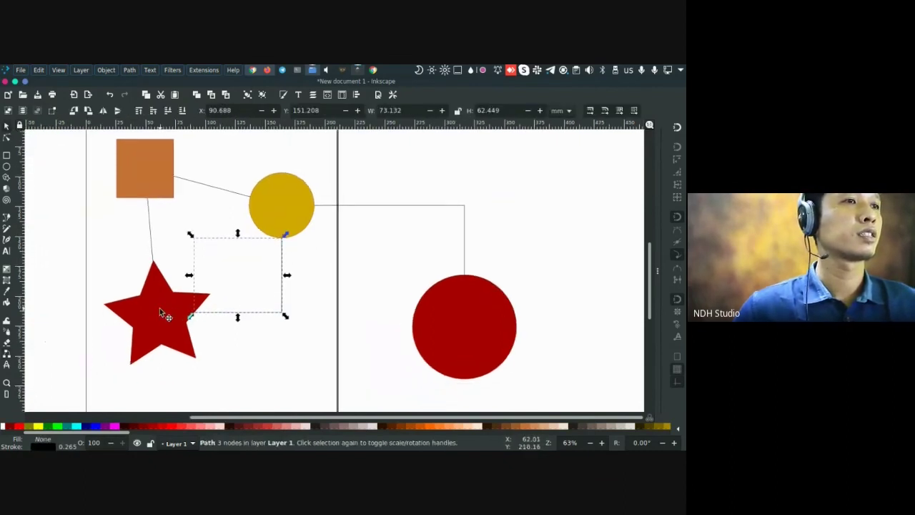
click(133, 325)
drag(132, 326, 197, 325)
mouse_move(280, 210)
mouse_down()
mouse_move(244, 226)
mouse_move(290, 203)
mouse_move(296, 227)
mouse_move(279, 208)
mouse_up()
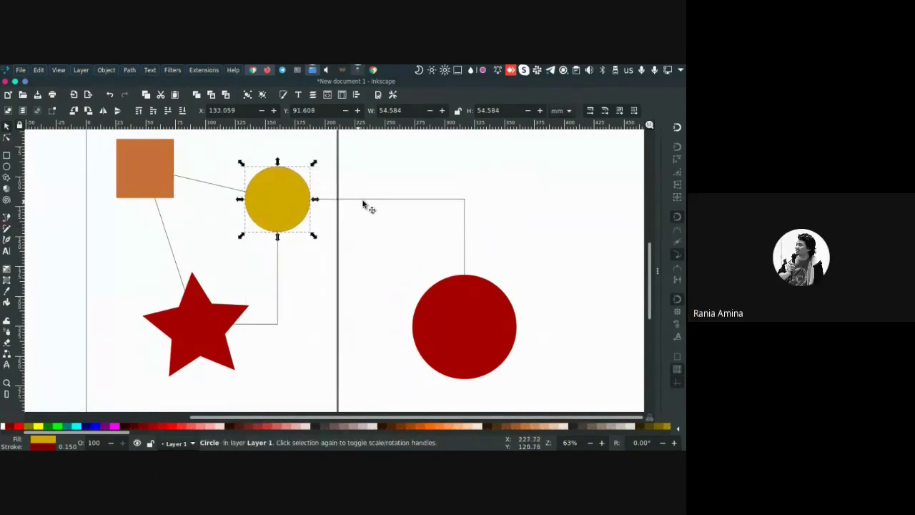
click(369, 206)
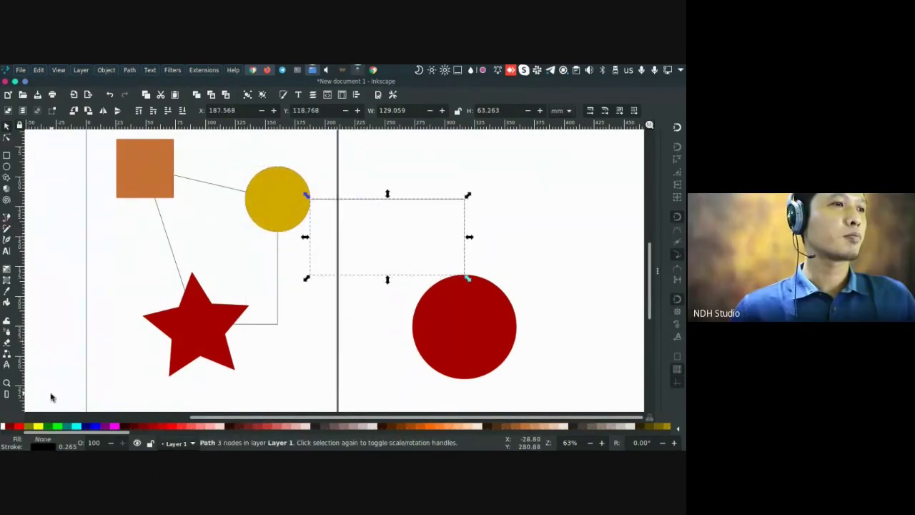
Set the connector's stroke width to 10 from the status bar presets
right_click(68, 446)
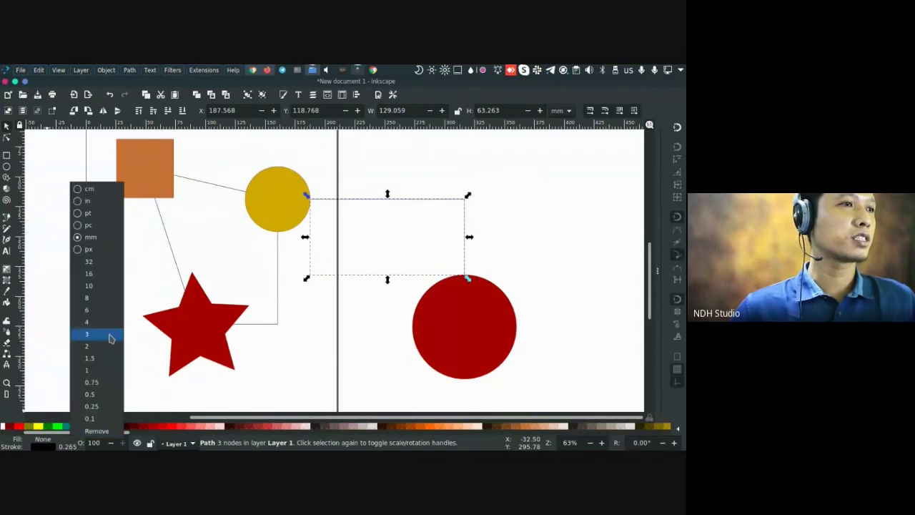
click(95, 290)
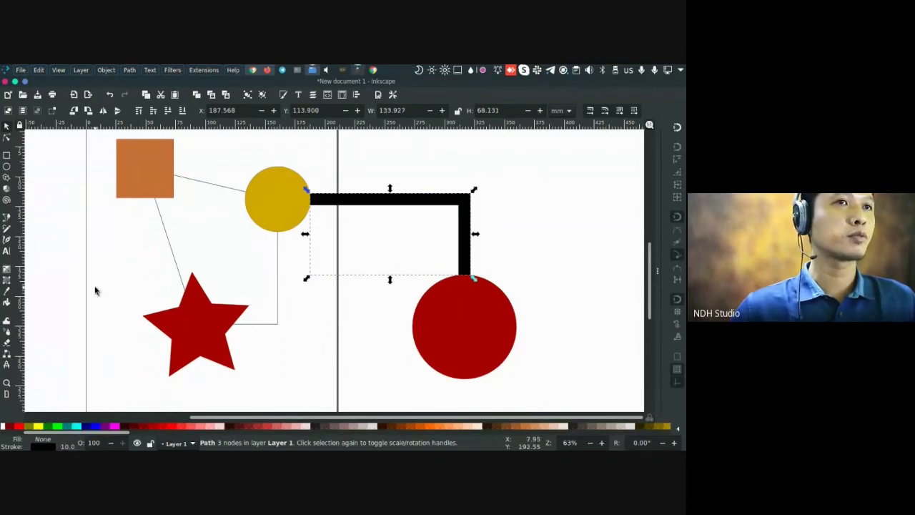
click(367, 299)
drag(353, 232, 327, 253)
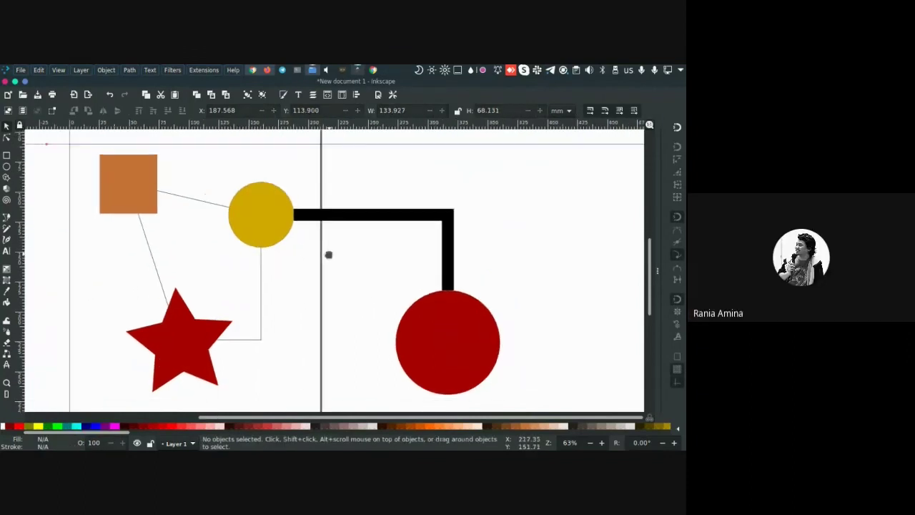
drag(387, 185, 391, 186)
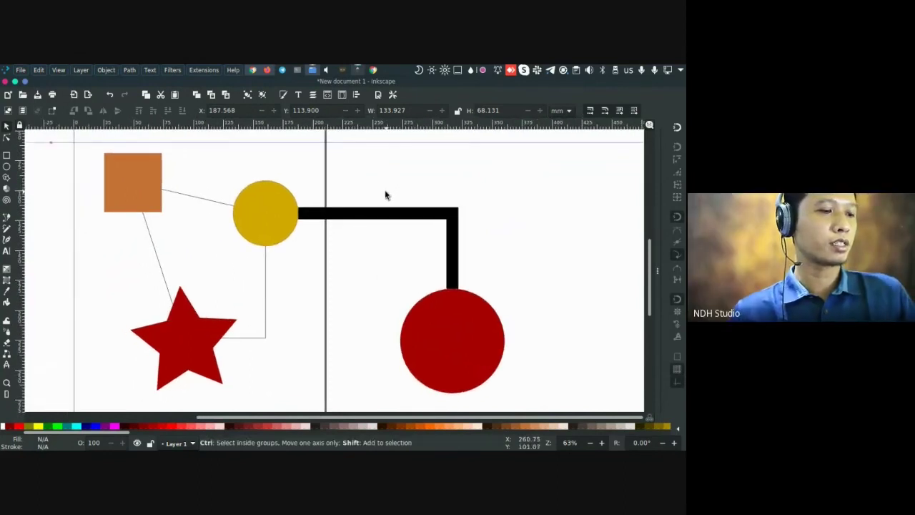
In Fill and Stroke's Stroke style, give the connector a small arrowhead start marker
key(ctrl+shift+f)
click(418, 148)
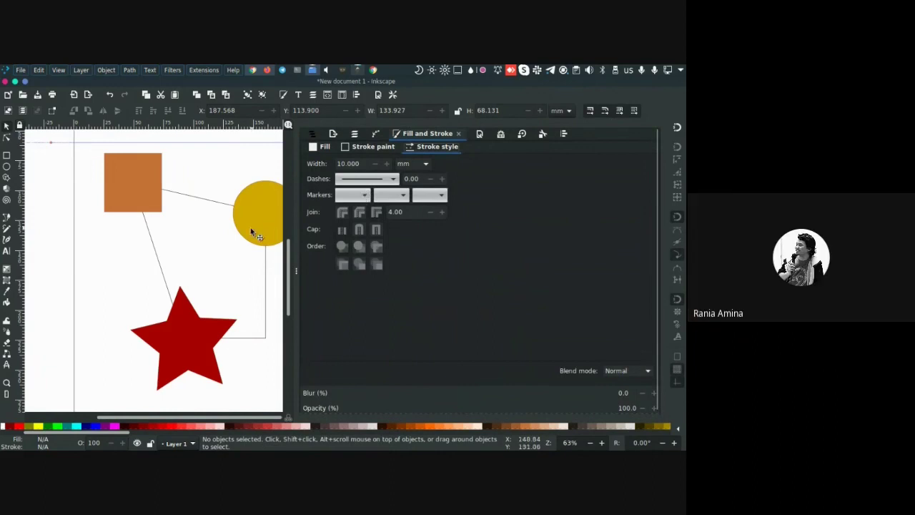
scroll(250, 233, right, 5)
click(175, 191)
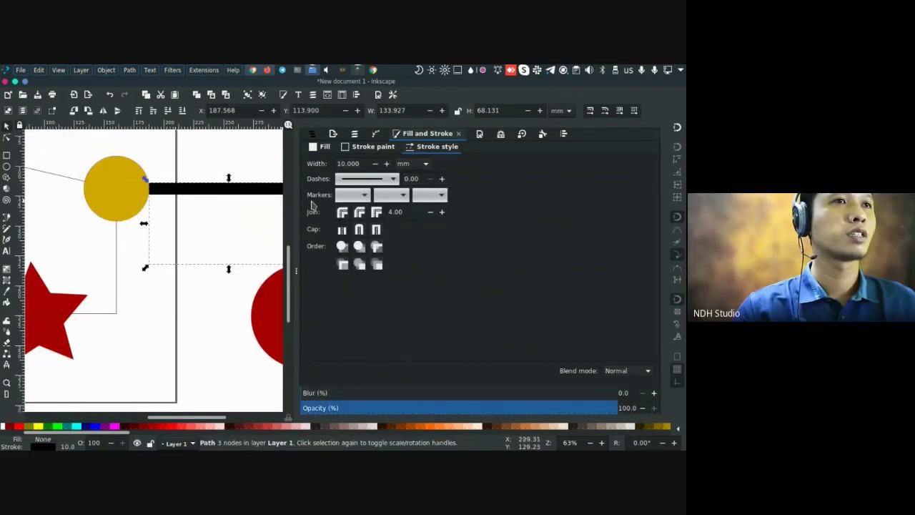
click(352, 196)
click(349, 202)
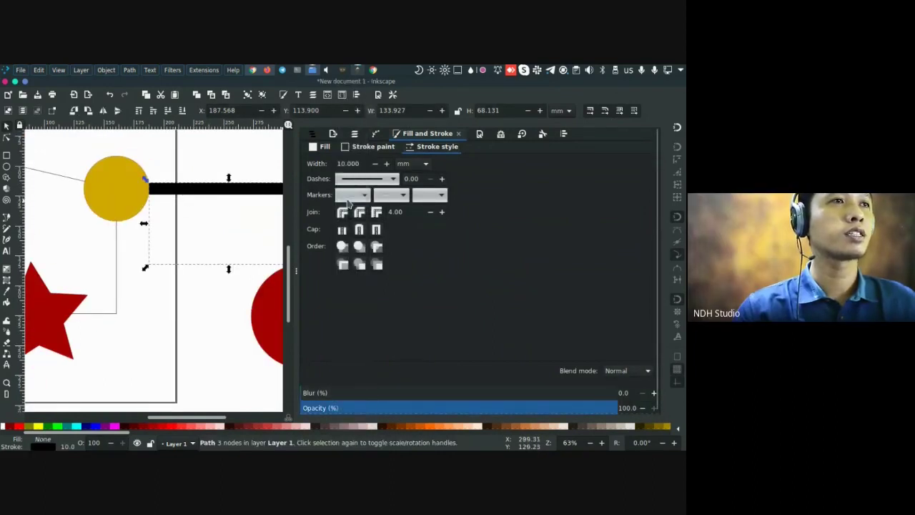
scroll(174, 262, down, 4)
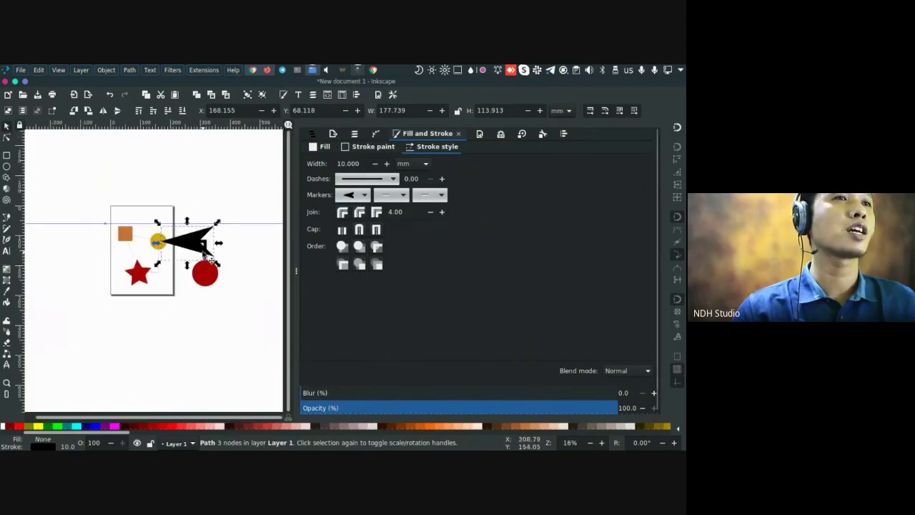
scroll(203, 245, up, 4)
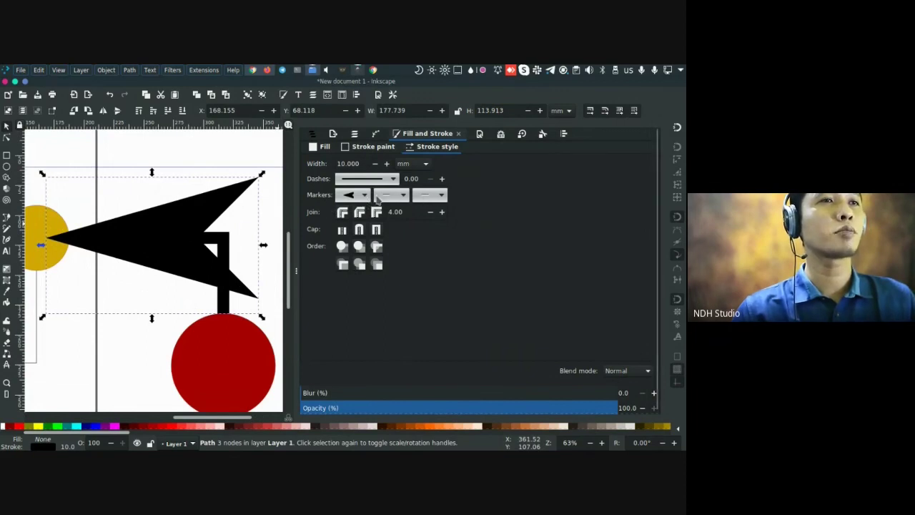
click(351, 197)
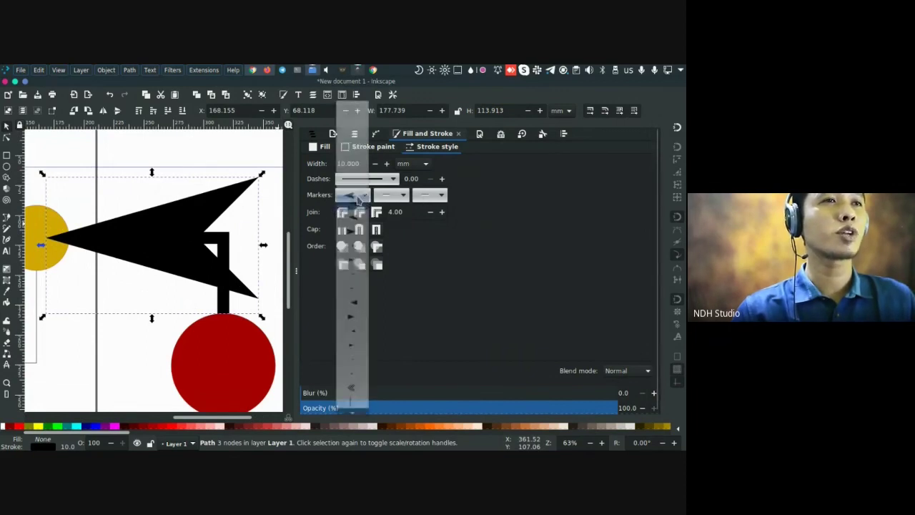
click(353, 247)
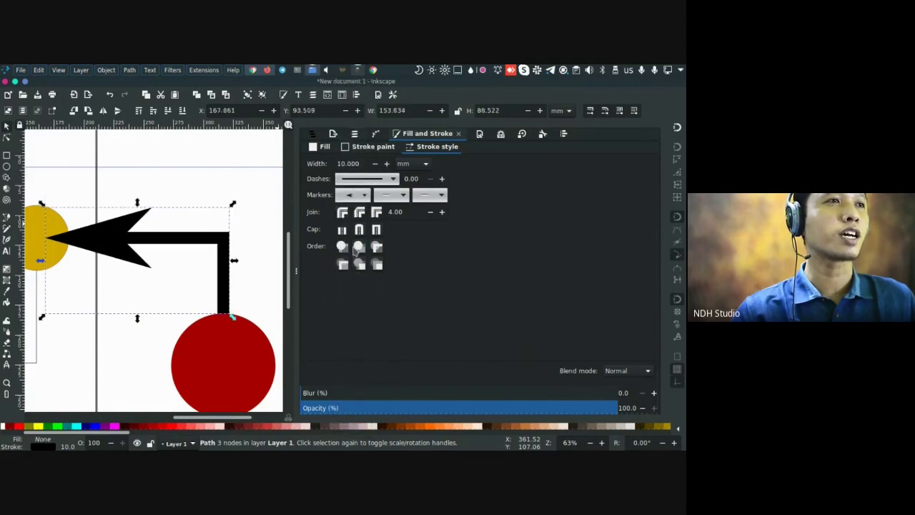
click(354, 194)
click(351, 289)
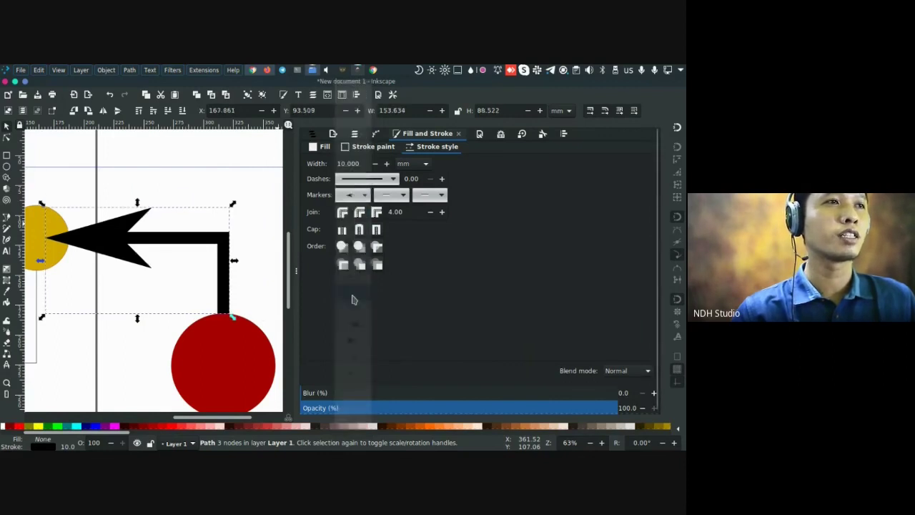
Reduce the arrow's stroke width to 5 mm
triple_click(361, 163)
text(5)
key(Return)
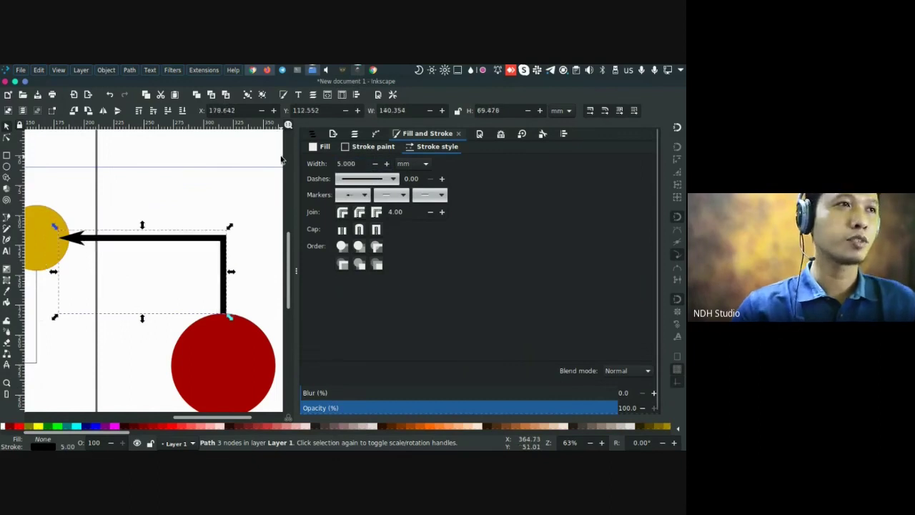
click(171, 260)
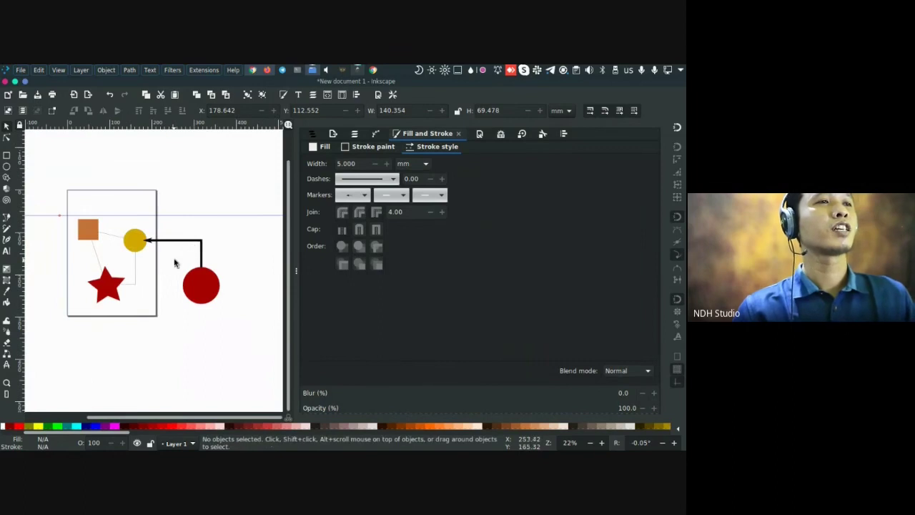
scroll(193, 247, left, 3)
scroll(193, 247, down, 2)
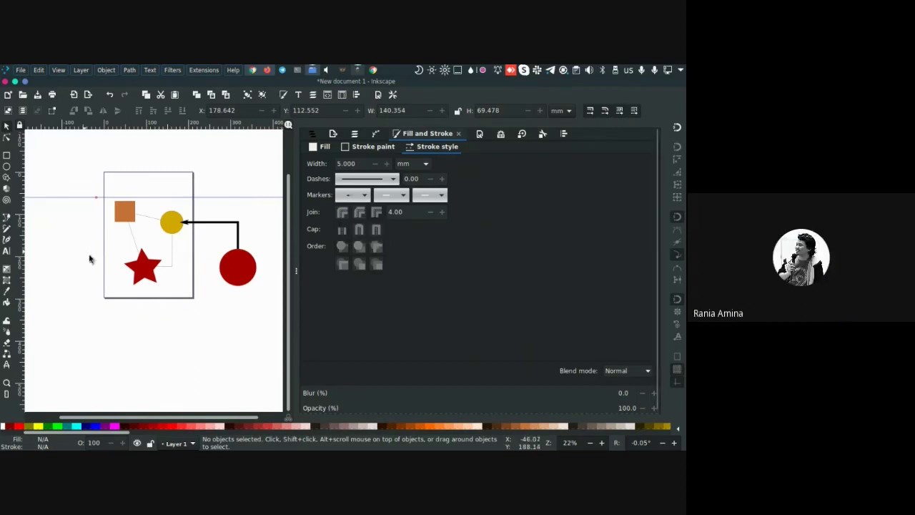
mouse_move(164, 270)
mouse_down()
mouse_move(168, 283)
mouse_move(169, 239)
mouse_up()
scroll(168, 284, up, 5)
scroll(168, 285, down, 3)
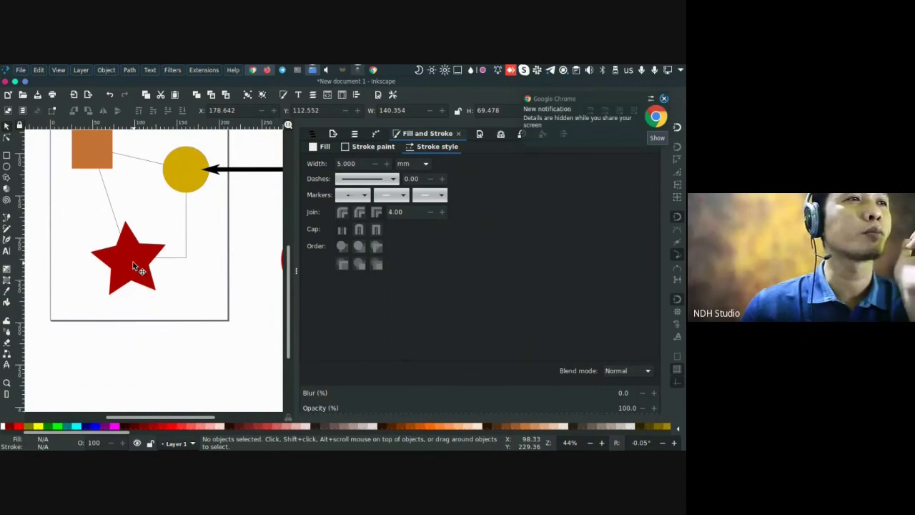
scroll(205, 260, right, 1)
scroll(194, 264, up, 1)
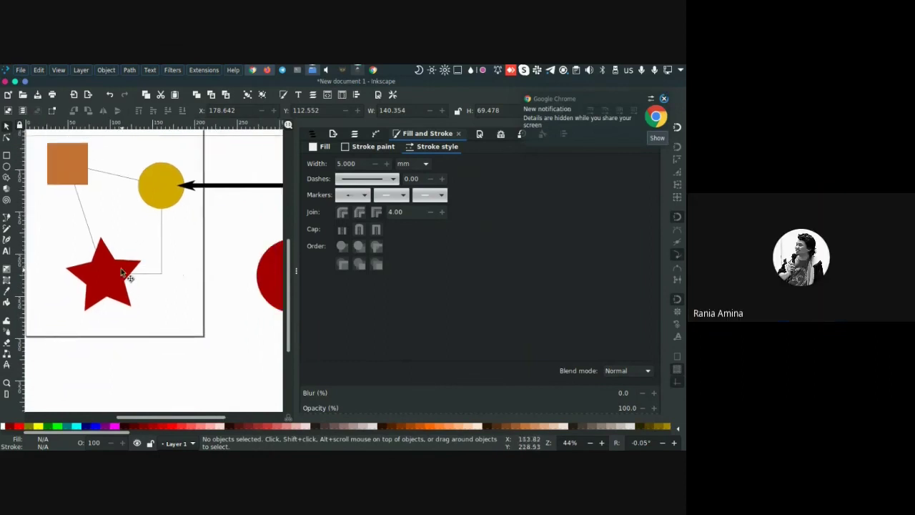
scroll(144, 296, up, 1)
scroll(145, 296, left, 1)
click(142, 304)
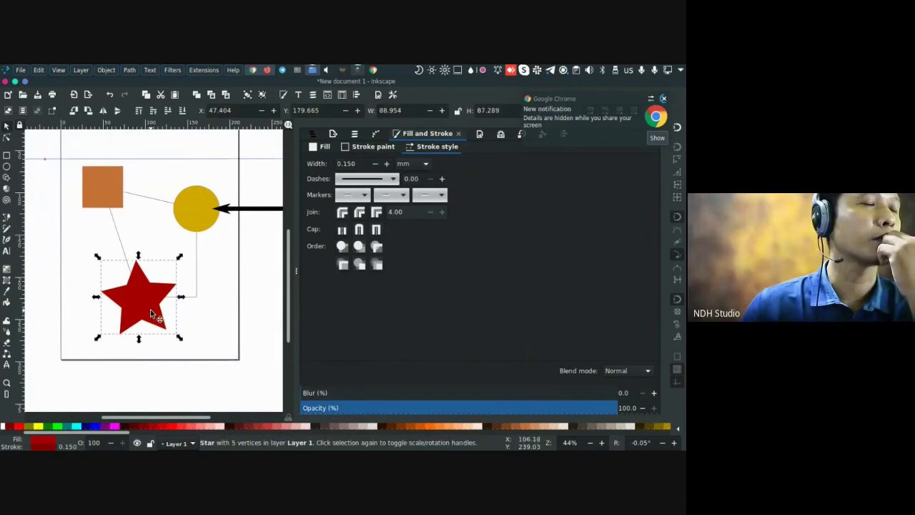
Type a short name label below the page with the Text tool
scroll(208, 294, down, 1)
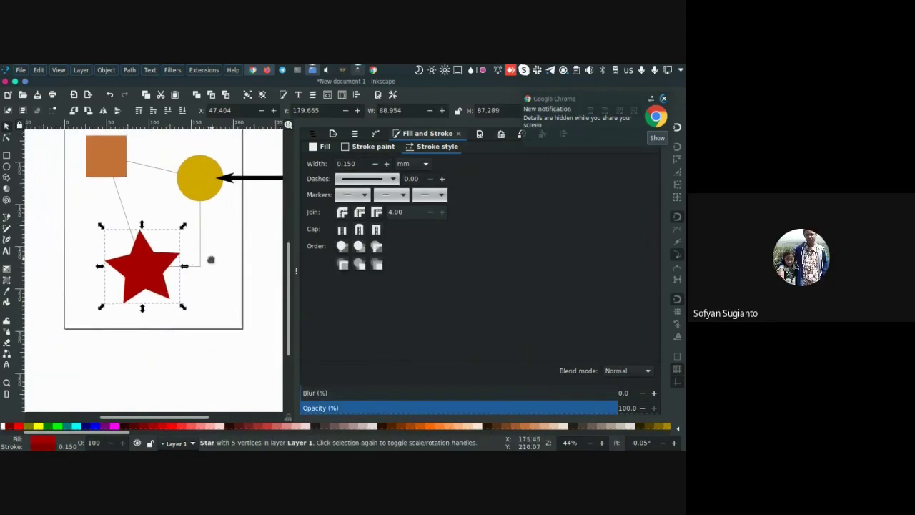
click(131, 344)
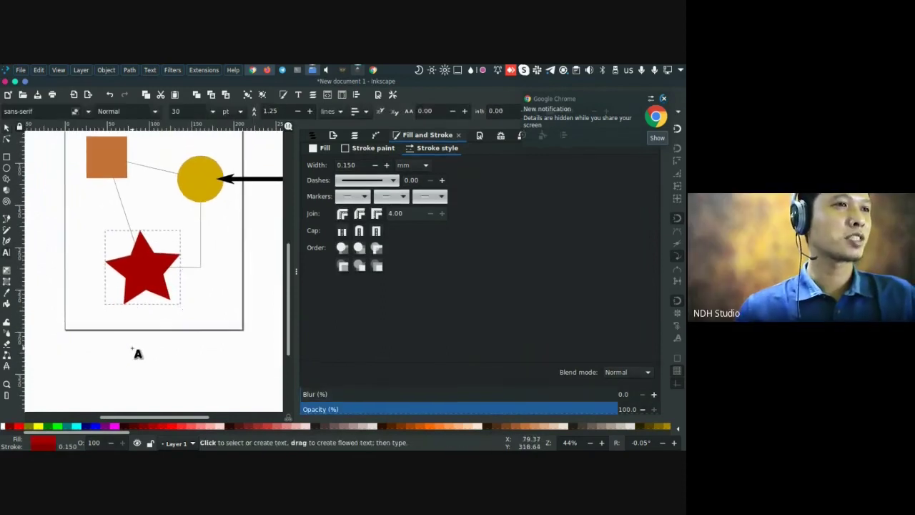
text(nugroho)
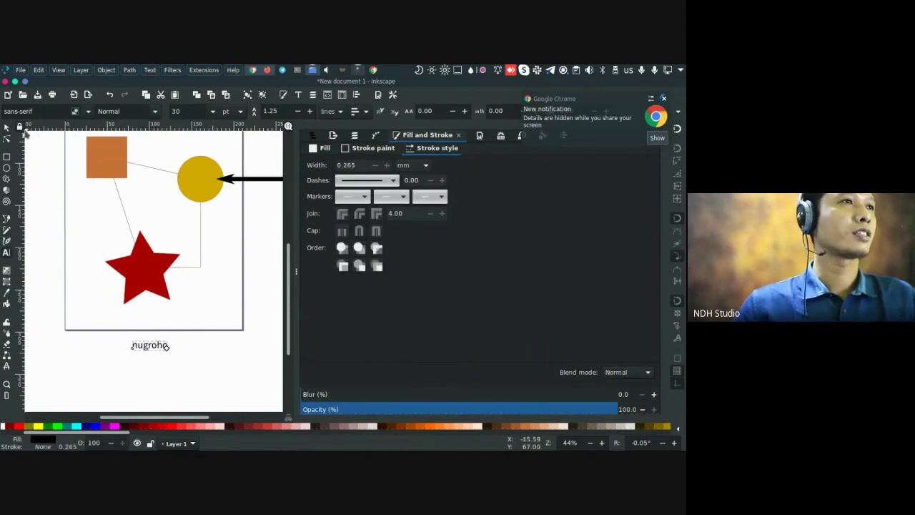
Move the label onto the red star and group it with the star
click(8, 129)
shift+click(153, 263)
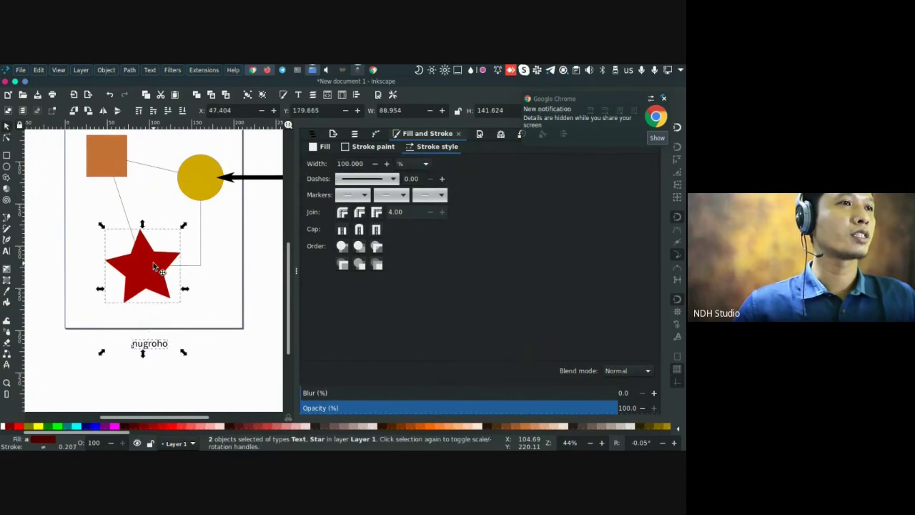
click(159, 349)
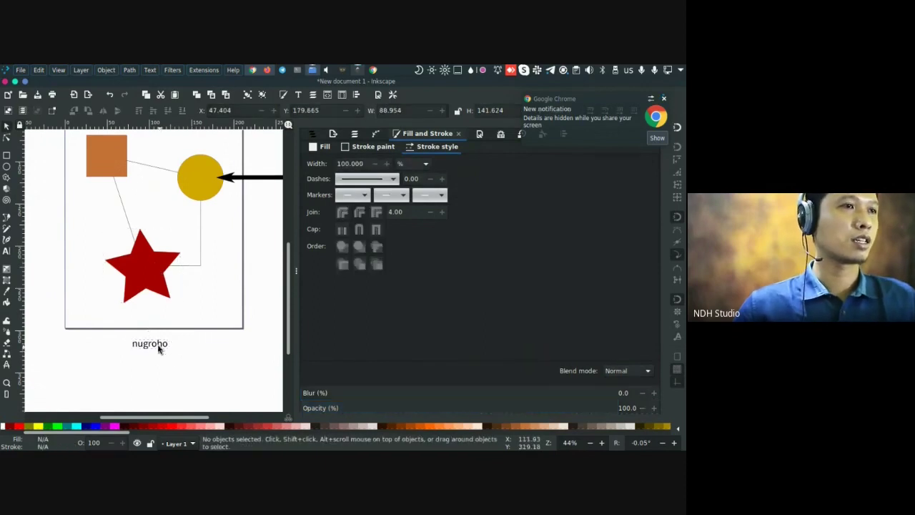
click(157, 345)
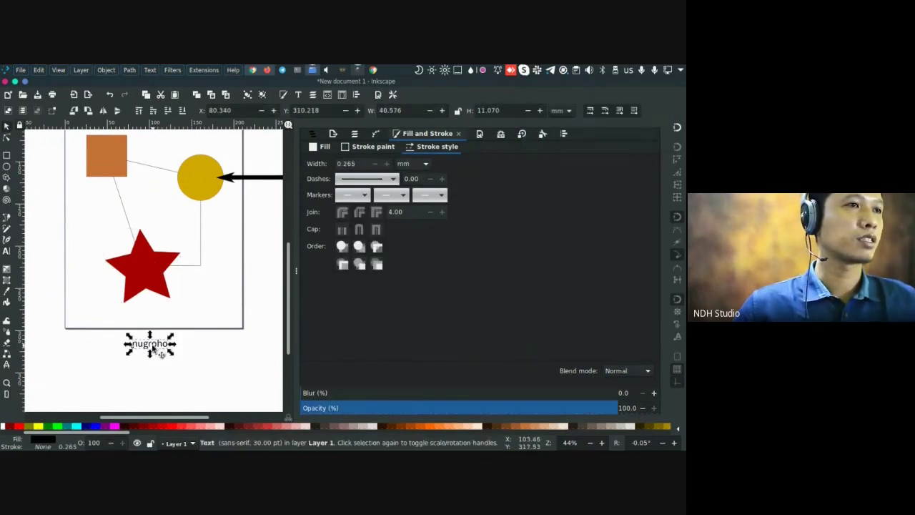
drag(157, 346, 148, 266)
shift+click(143, 295)
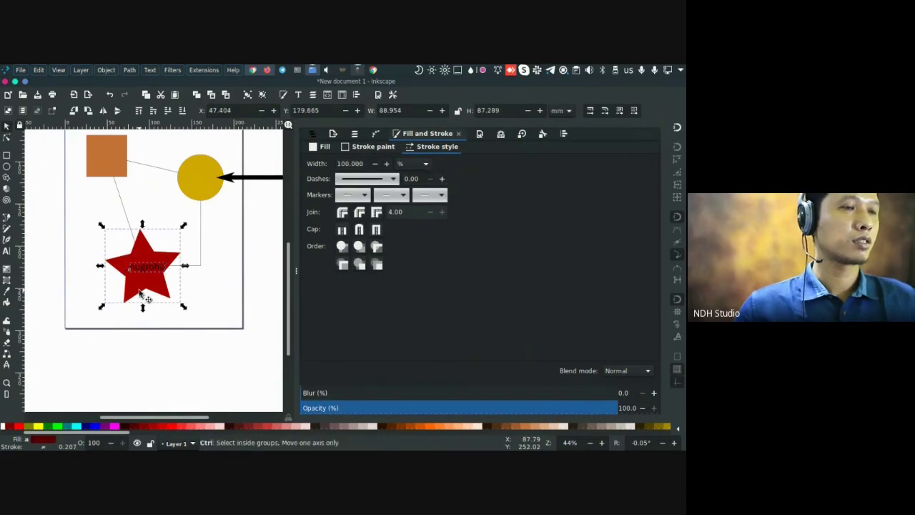
key(ctrl+g)
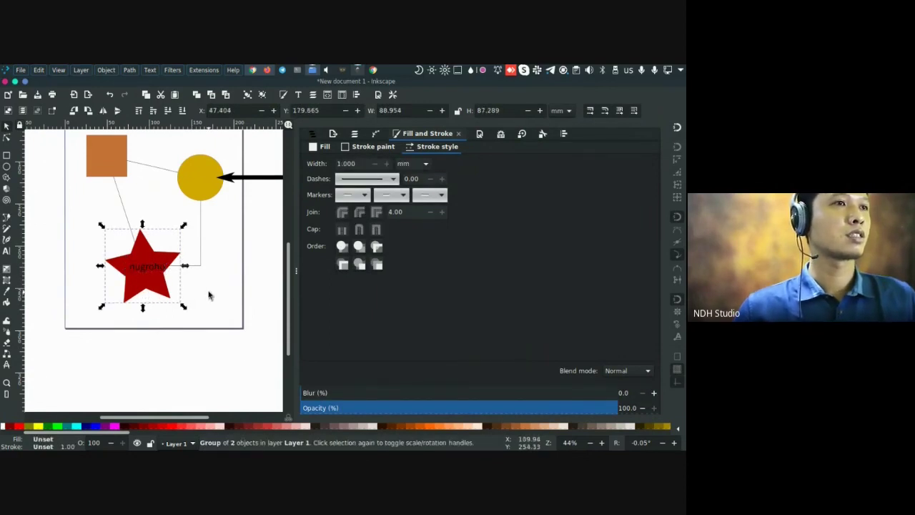
Drag the star-and-label group up and left, then select the connector beside it
key(Escape)
drag(166, 286, 129, 282)
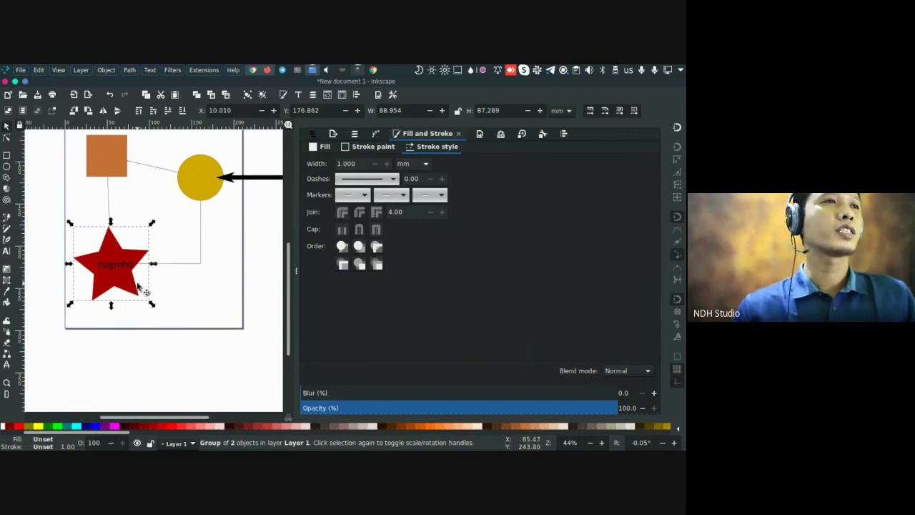
scroll(193, 206, up, 1)
scroll(193, 206, left, 1)
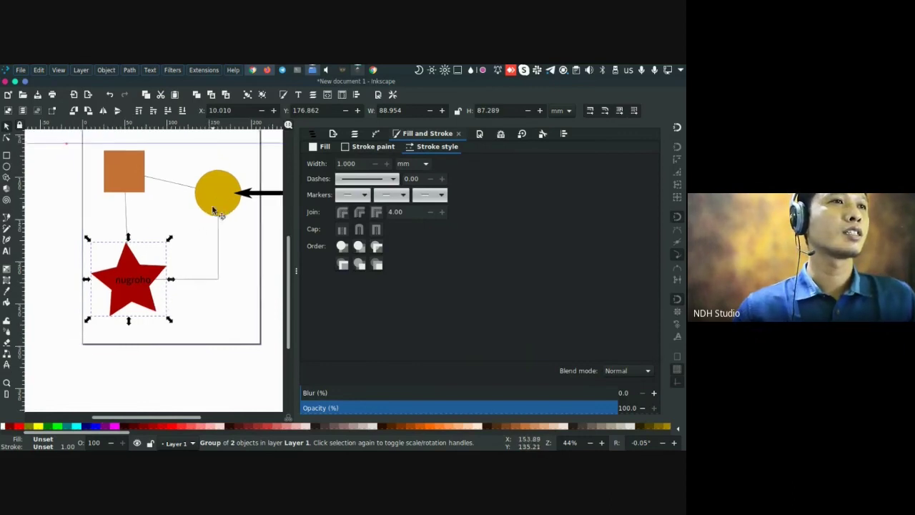
mouse_move(135, 271)
mouse_down()
mouse_move(125, 240)
mouse_move(102, 241)
mouse_move(127, 247)
mouse_move(119, 267)
mouse_up()
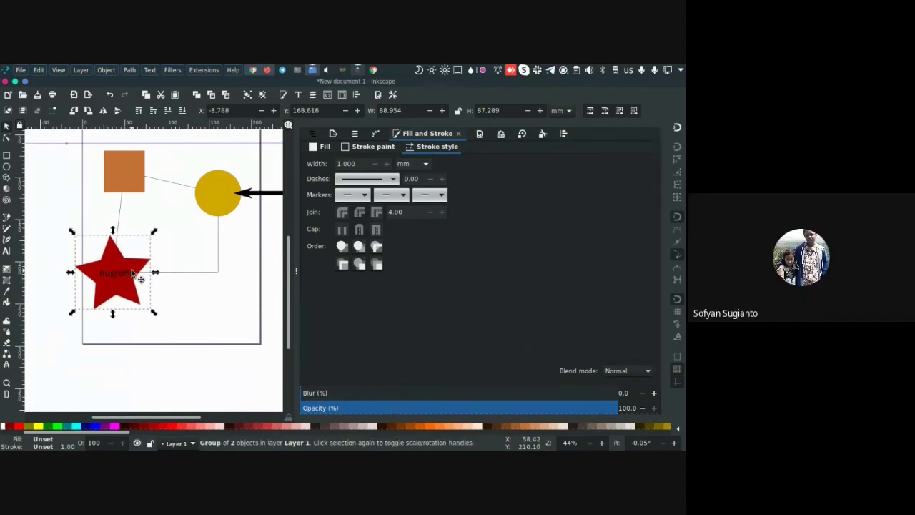
click(191, 276)
click(192, 275)
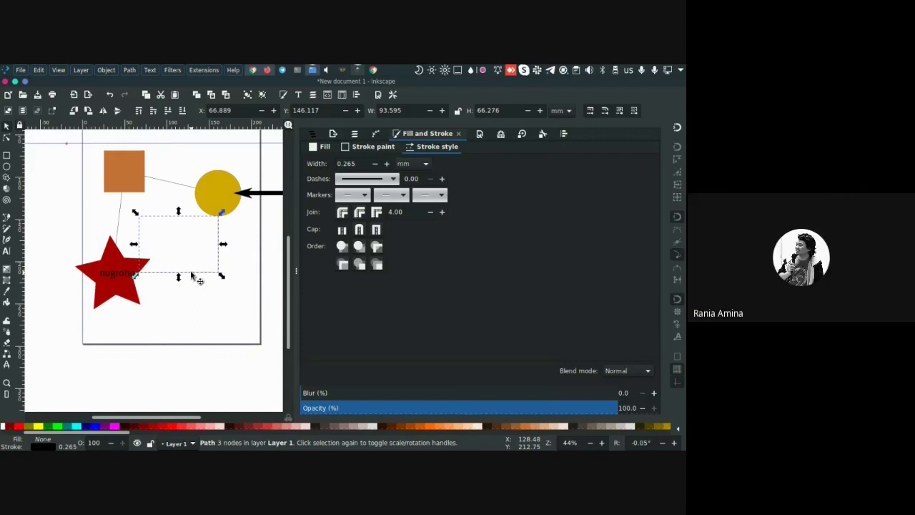
Draw a connector from the yellow circle to the star with curvature 5
click(192, 276)
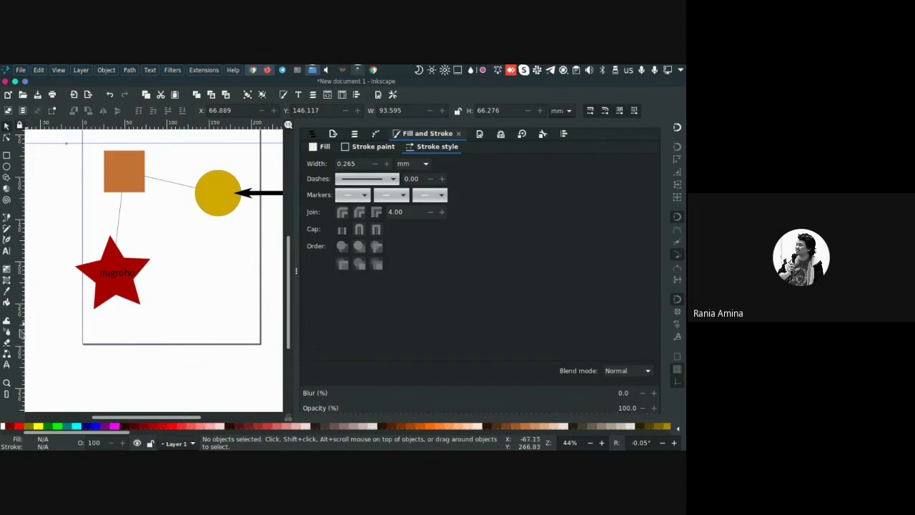
click(6, 354)
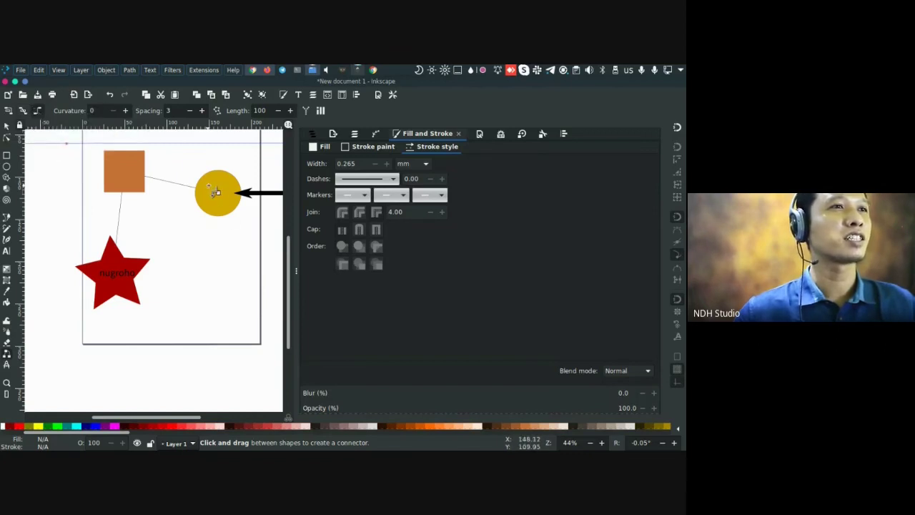
drag(219, 194, 114, 278)
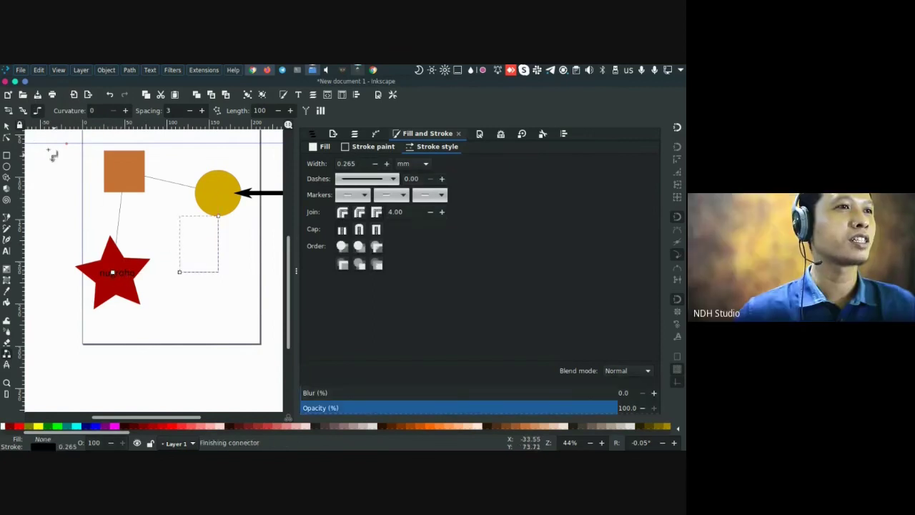
click(90, 112)
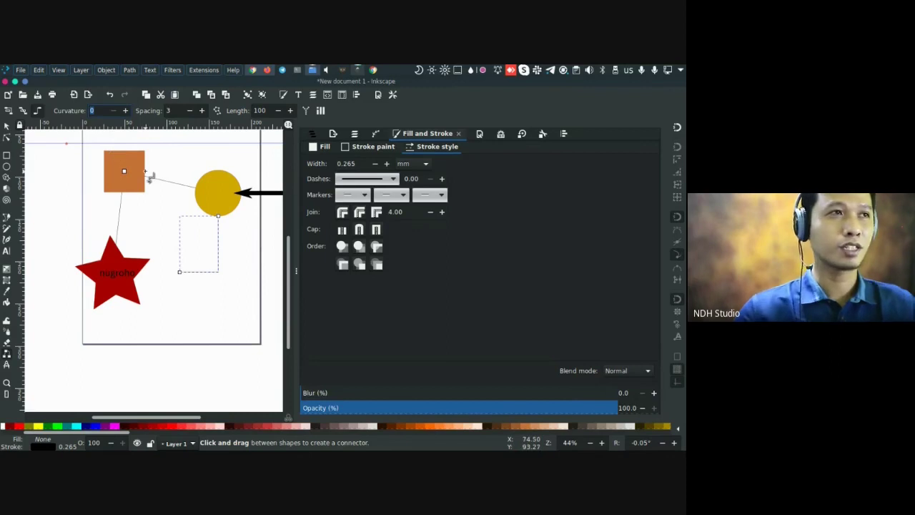
text(5)
key(Return)
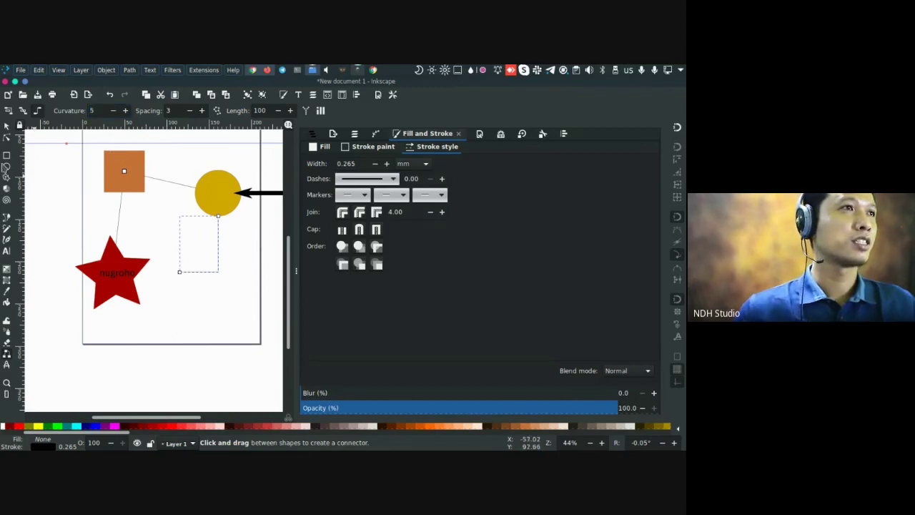
click(7, 127)
click(194, 266)
click(194, 271)
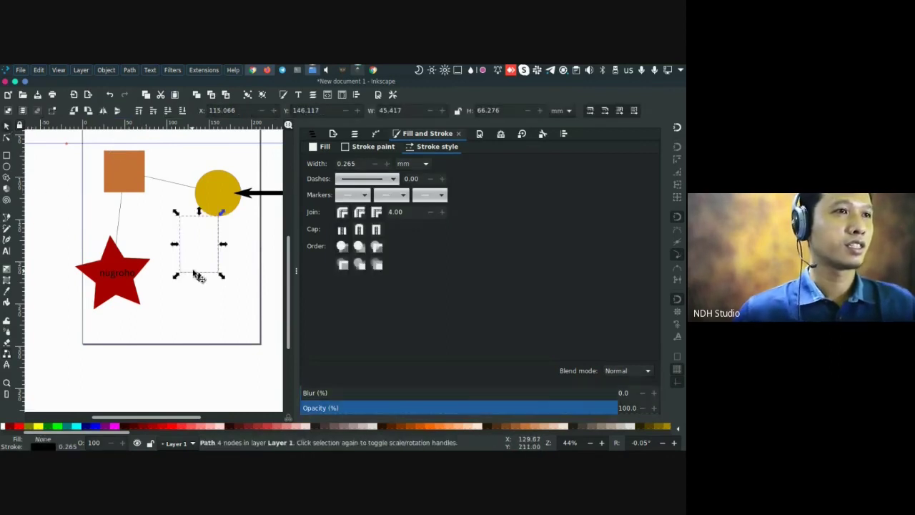
click(192, 278)
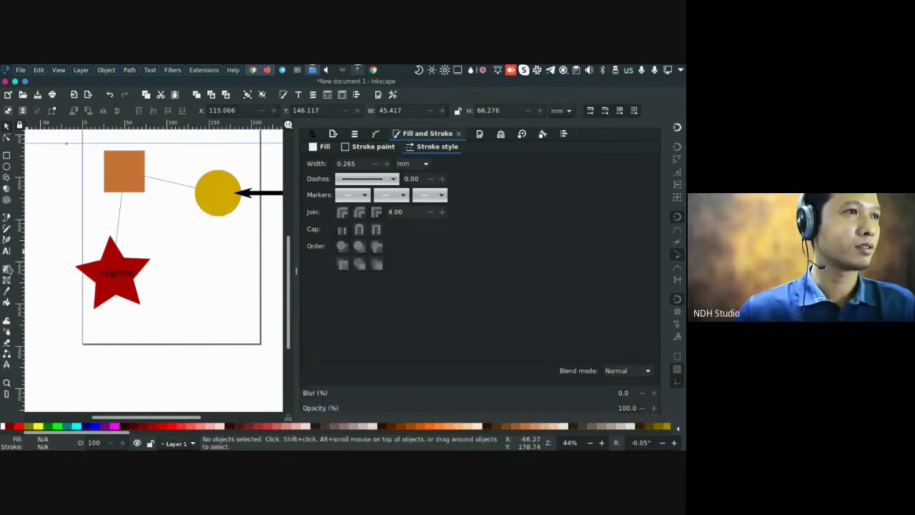
Change the connector routing style, draw another circle-to-star connector, then delete it
click(7, 355)
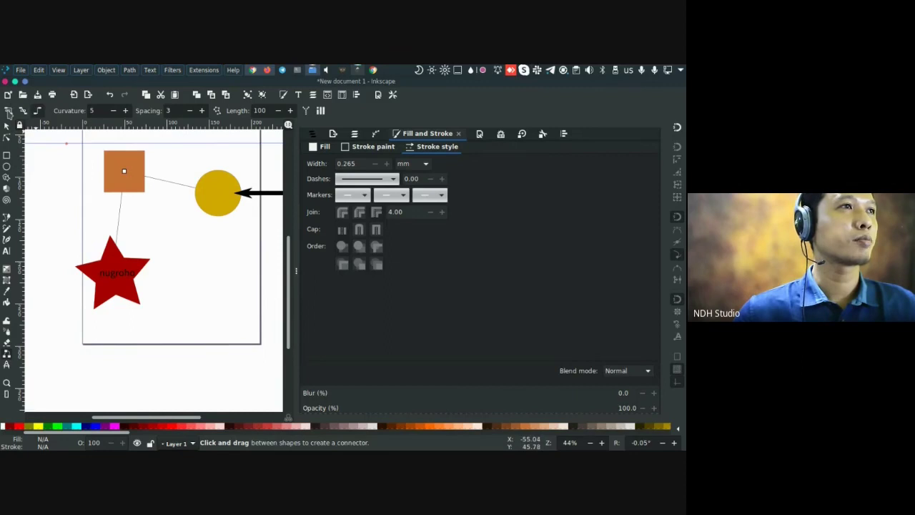
click(9, 112)
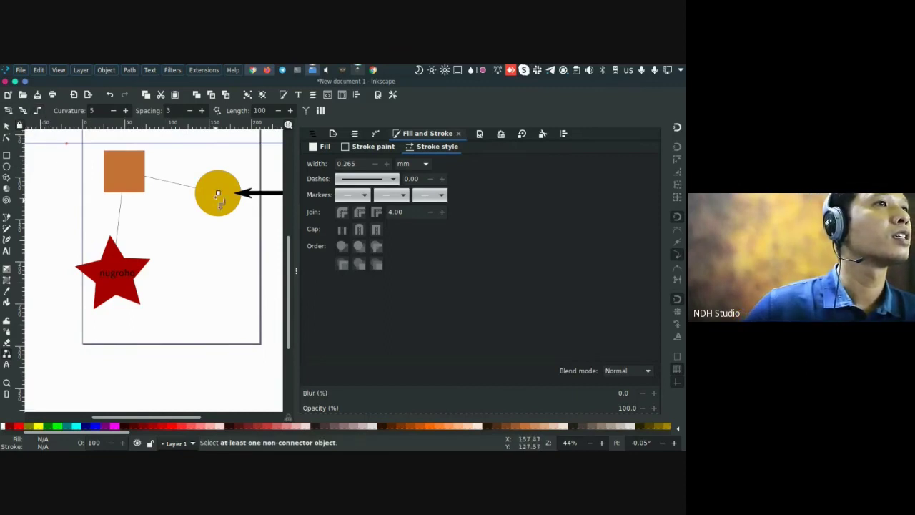
drag(219, 193, 114, 273)
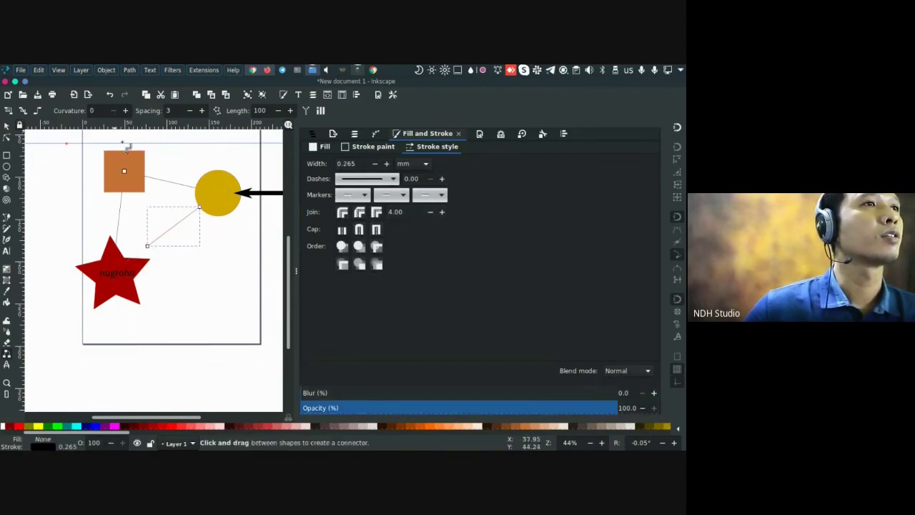
scroll(213, 233, right, 1)
key(Delete)
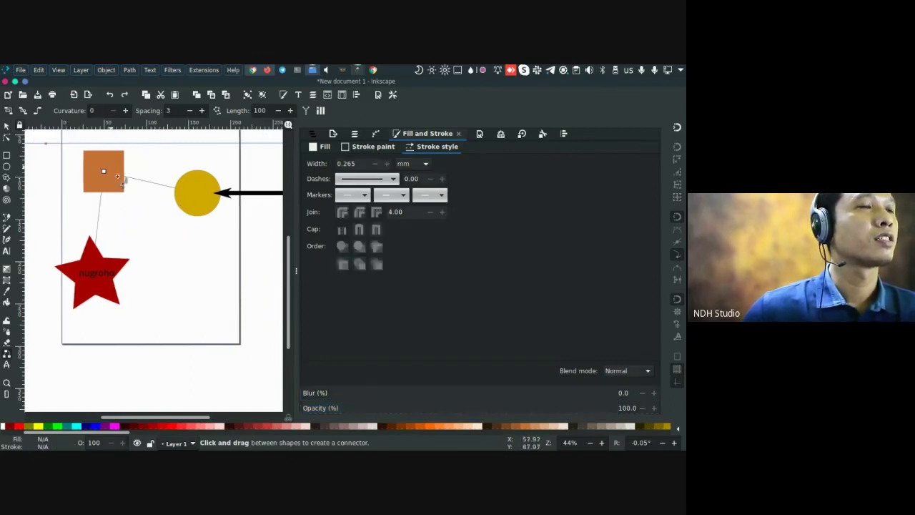
Draw a connector from the yellow circle to the orange square
key(s)
click(142, 182)
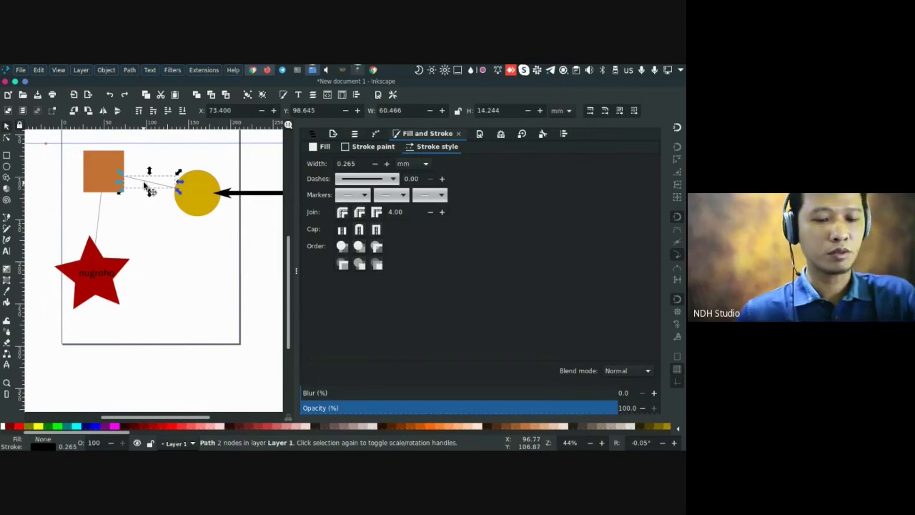
key(Escape)
scroll(191, 207, up, 1)
scroll(196, 226, up, 1)
click(207, 227)
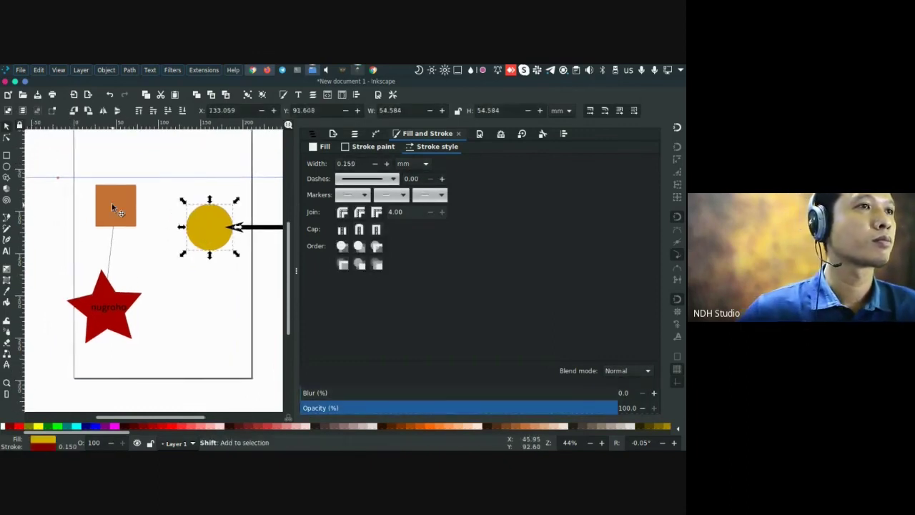
click(7, 354)
text(5)
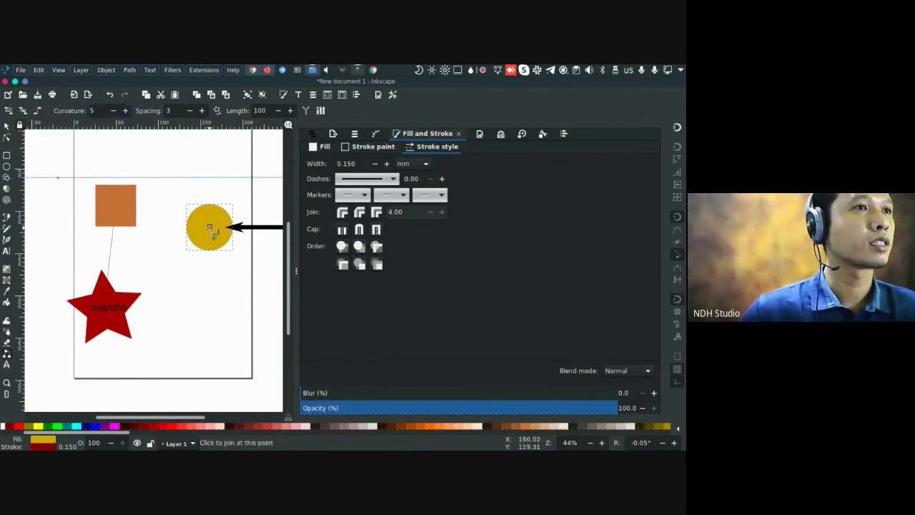
mouse_move(209, 228)
mouse_down()
mouse_move(164, 206)
mouse_move(116, 207)
mouse_up()
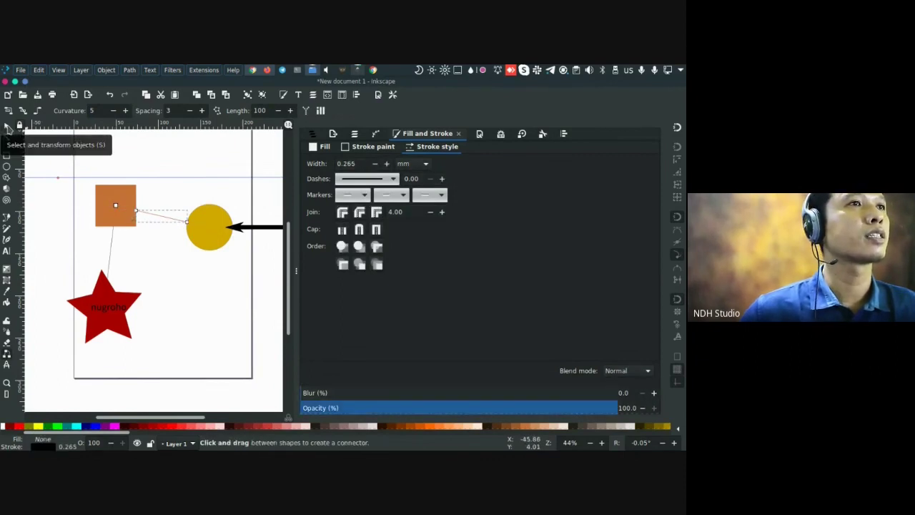
Nudge the orange square left and delete the square-to-circle connector
click(6, 129)
click(117, 208)
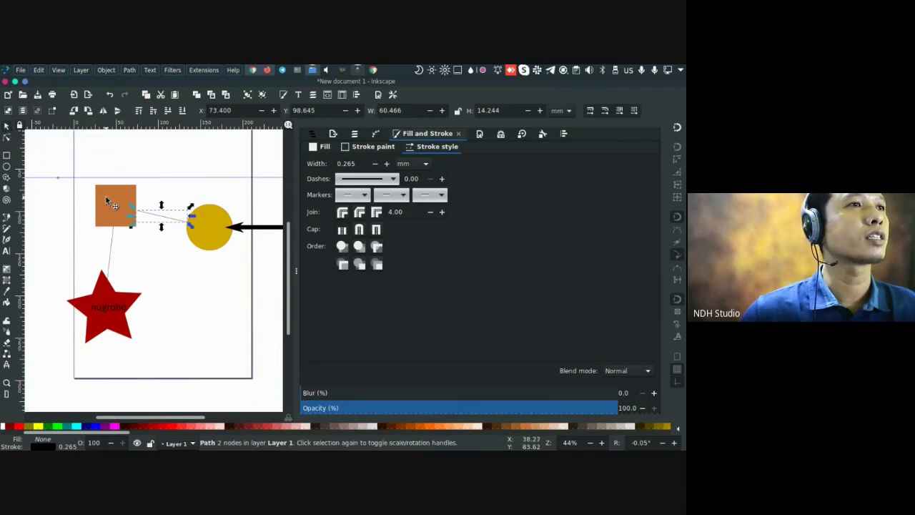
mouse_move(117, 207)
mouse_down()
mouse_move(100, 228)
mouse_move(116, 209)
mouse_up()
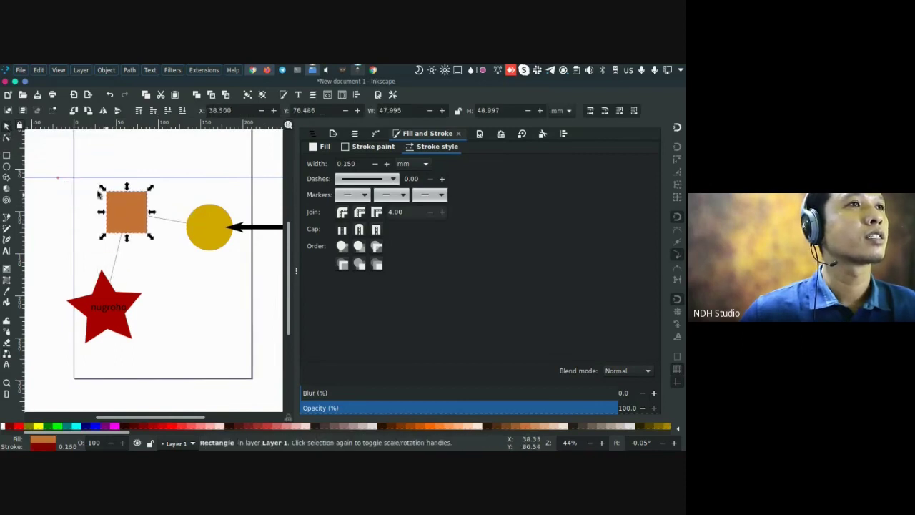
key(n)
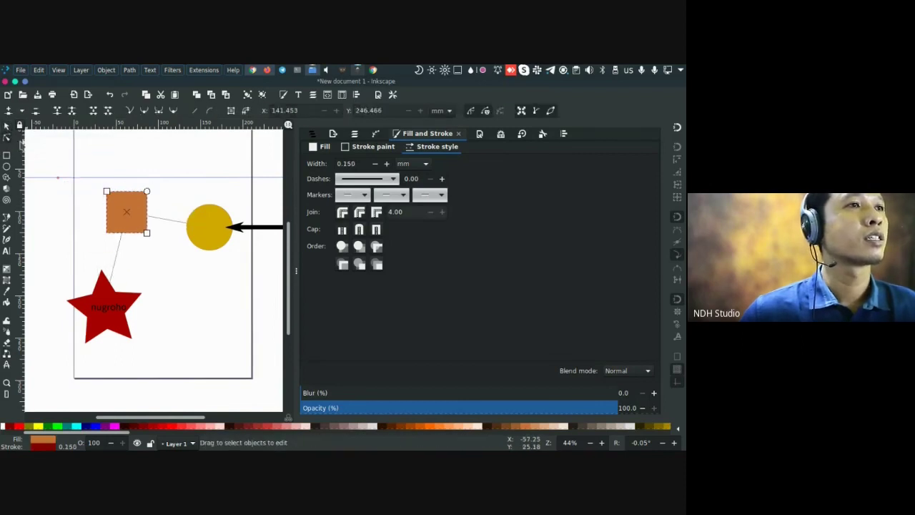
click(169, 219)
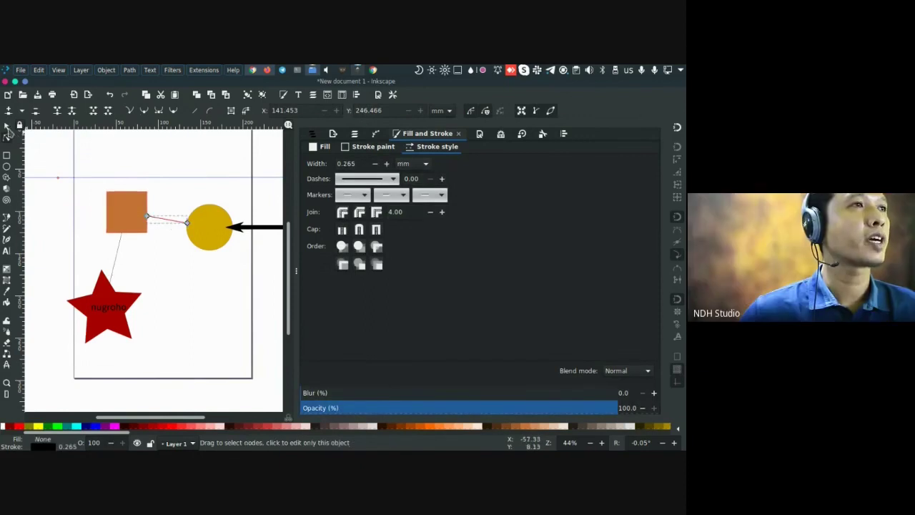
key(s)
key(Delete)
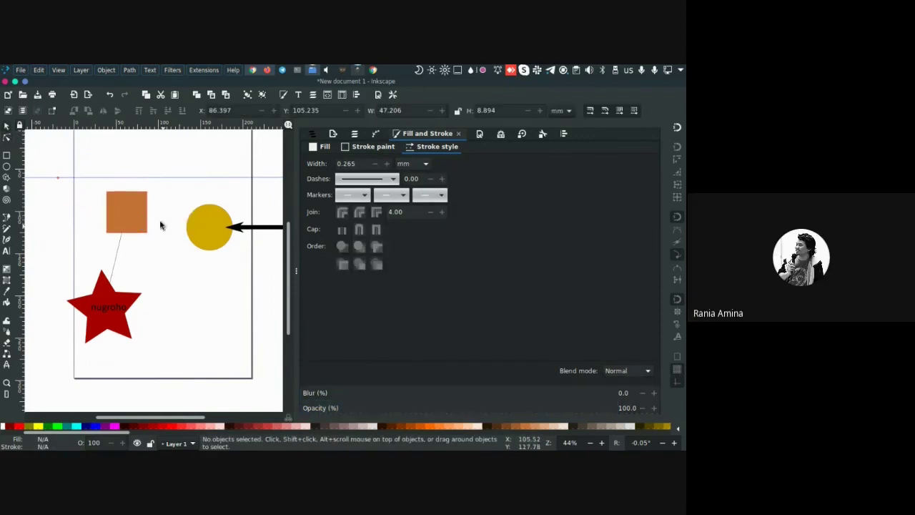
Draw a new circle-to-square connector and drag the orange square up and to the left
click(133, 220)
click(8, 354)
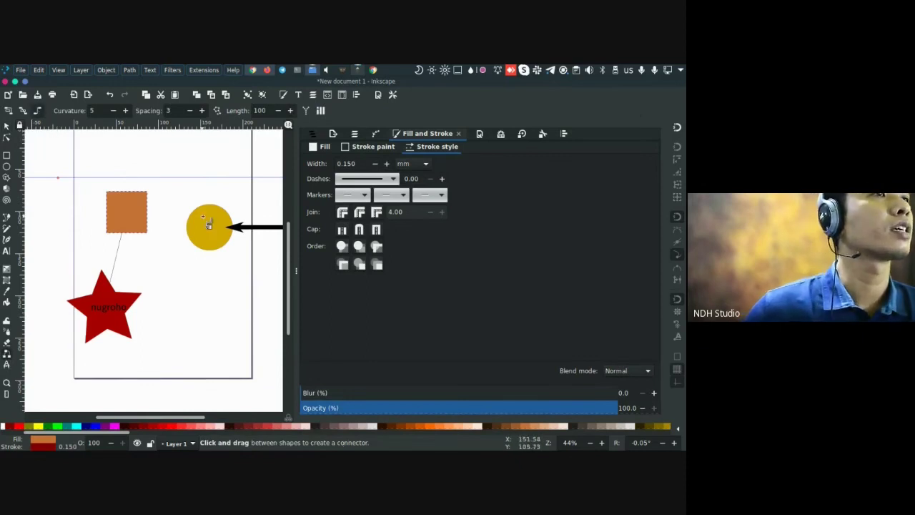
drag(210, 228, 129, 214)
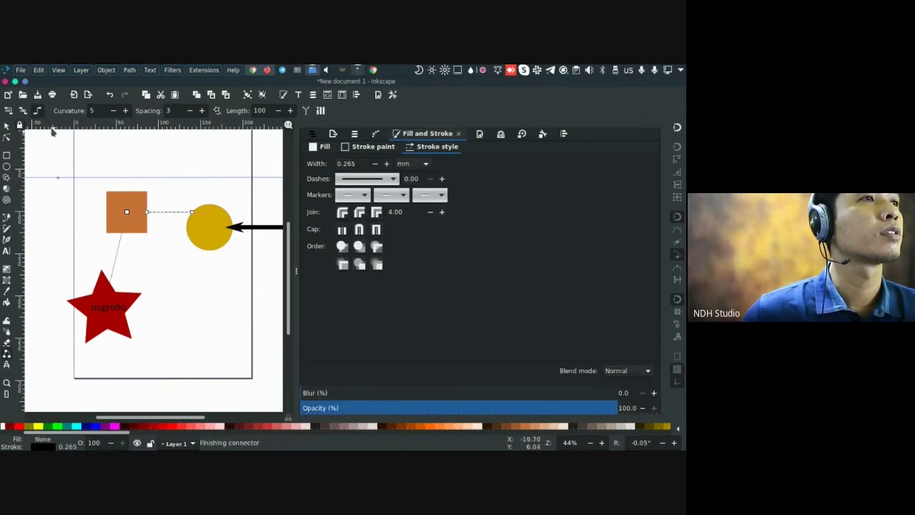
key(s)
drag(131, 185, 109, 139)
Select the connector and highlight its curvature value in the Connector tool controls
scroll(174, 164, up, 2)
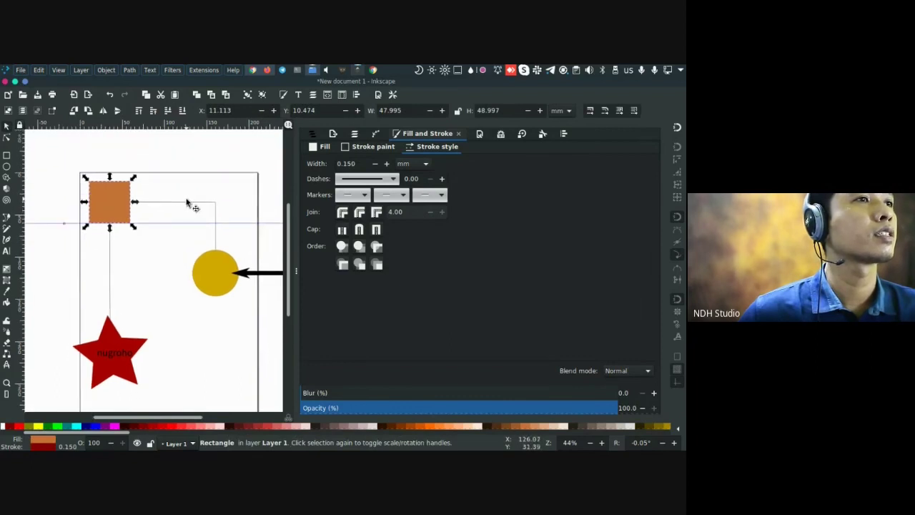
click(187, 204)
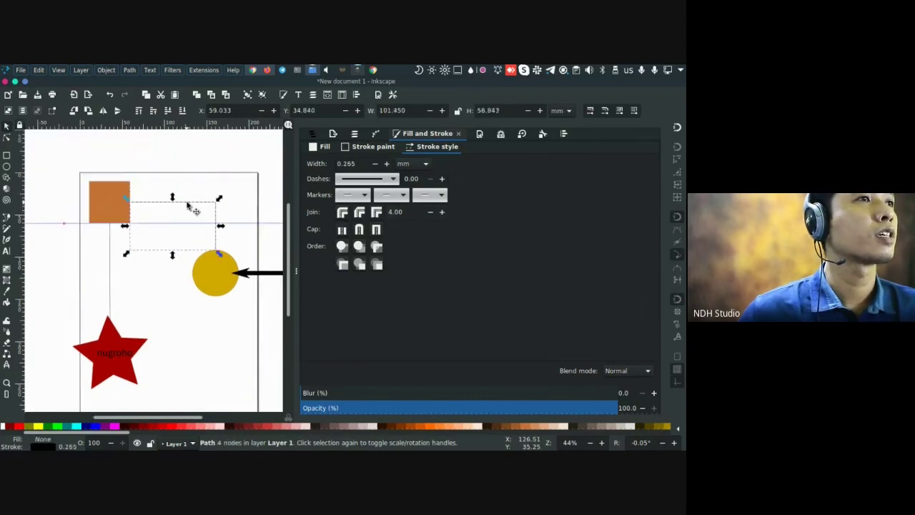
click(7, 353)
drag(98, 111, 82, 110)
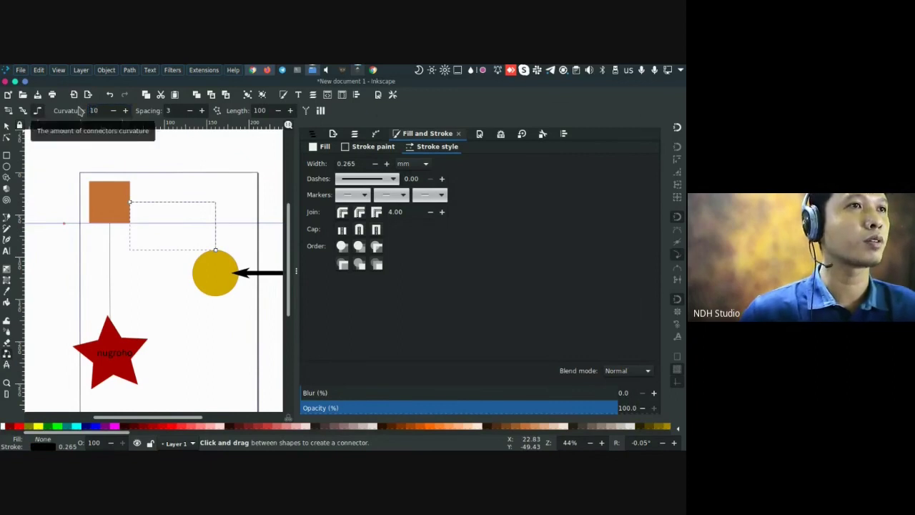
Set the connector curvature to 50
scroll(222, 203, up, 4)
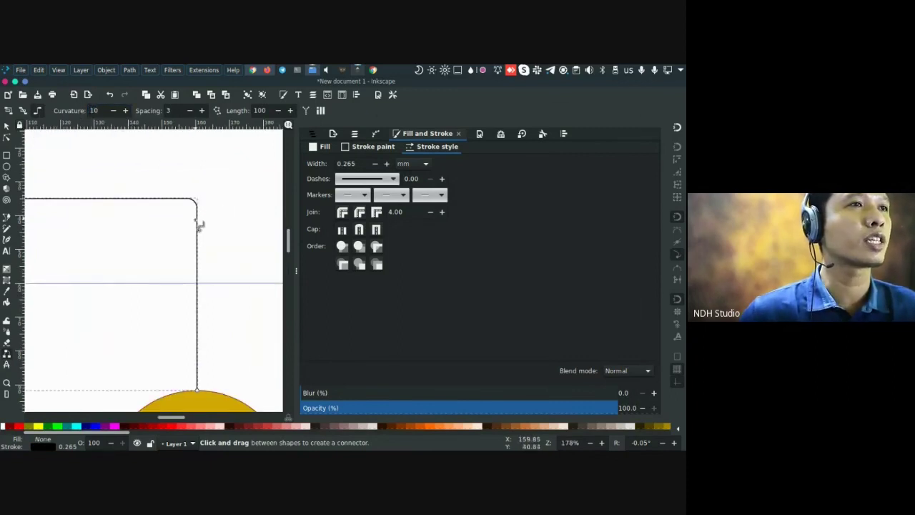
scroll(187, 207, down, 2)
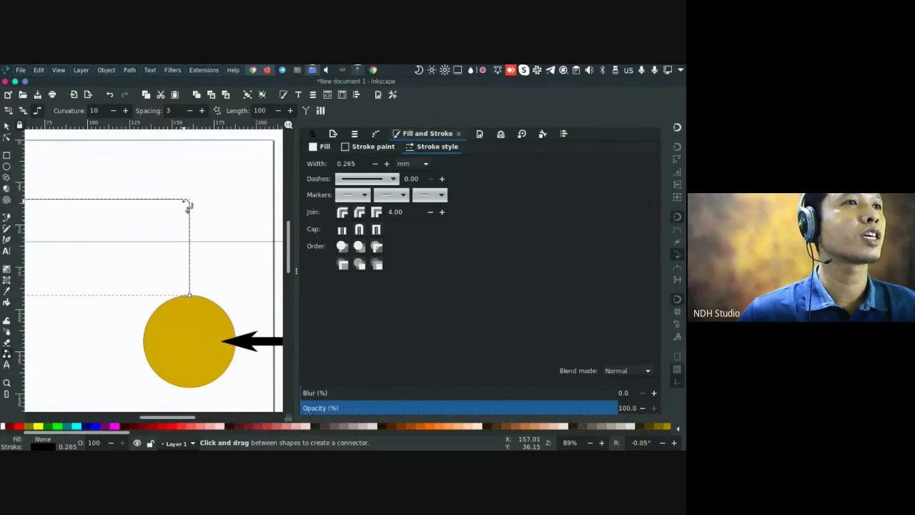
double_click(98, 111)
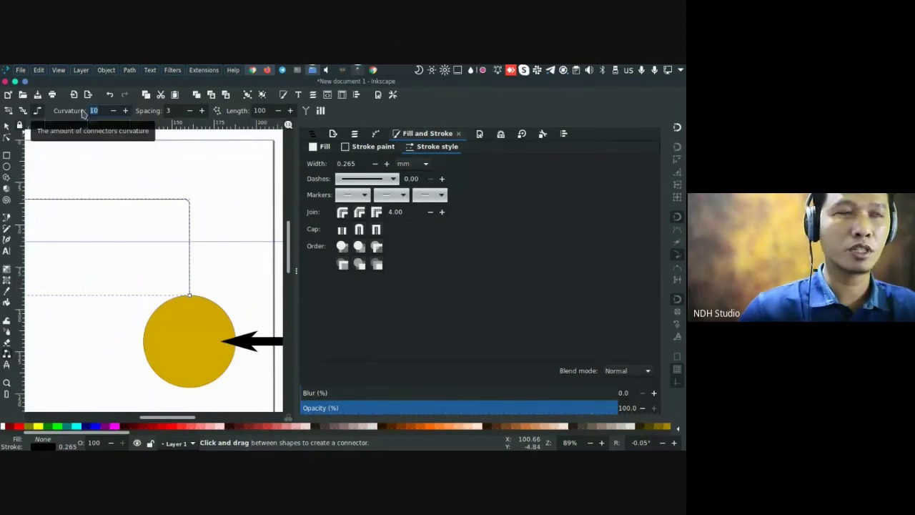
text(50)
key(Return)
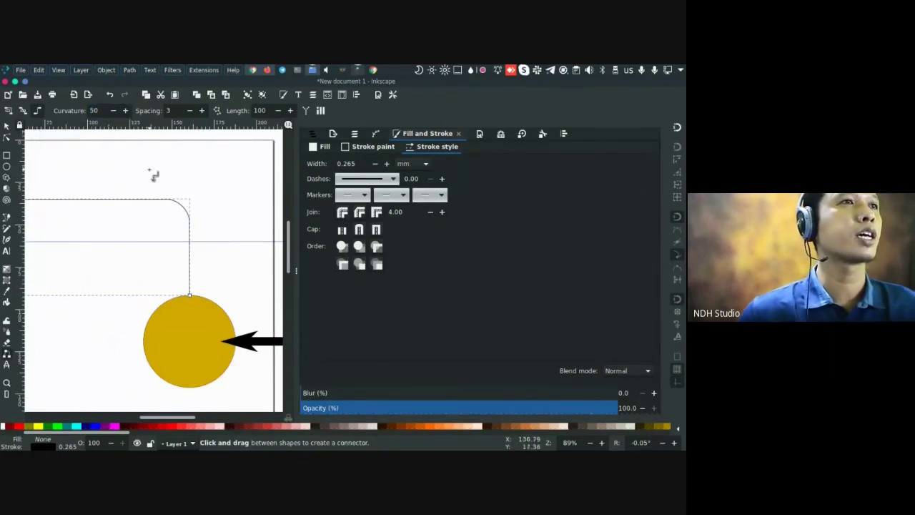
scroll(159, 182, down, 4)
scroll(164, 200, up, 2)
scroll(166, 207, up, 2)
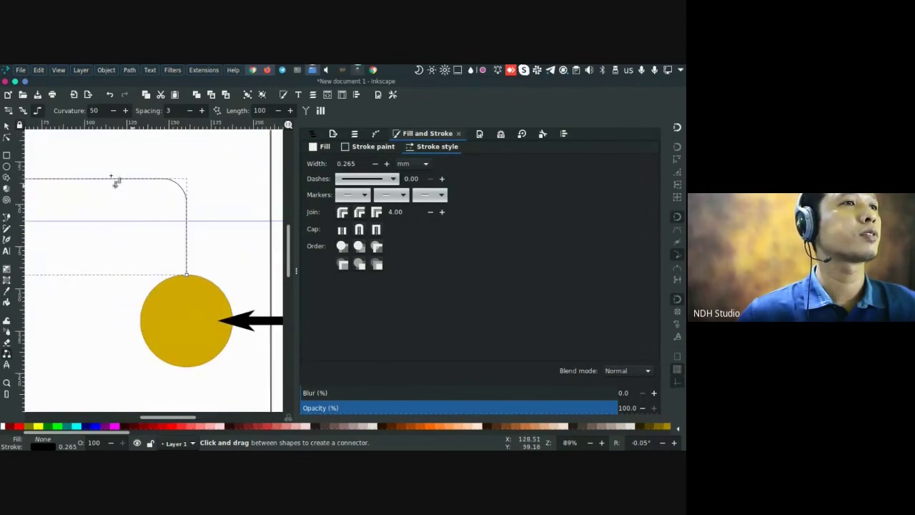
Reselect the square-to-circle connector and set connector spacing to 50
key(s)
scroll(200, 183, down, 3)
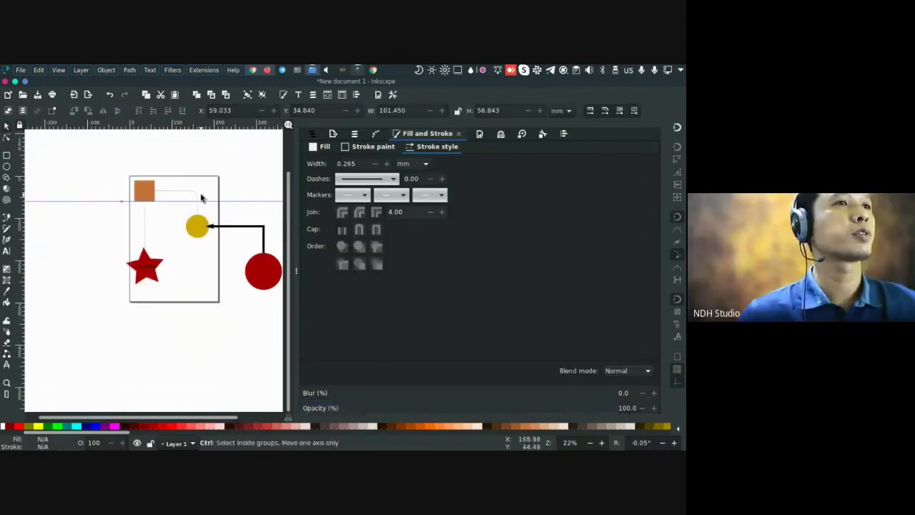
key(Escape)
scroll(202, 201, up, 2)
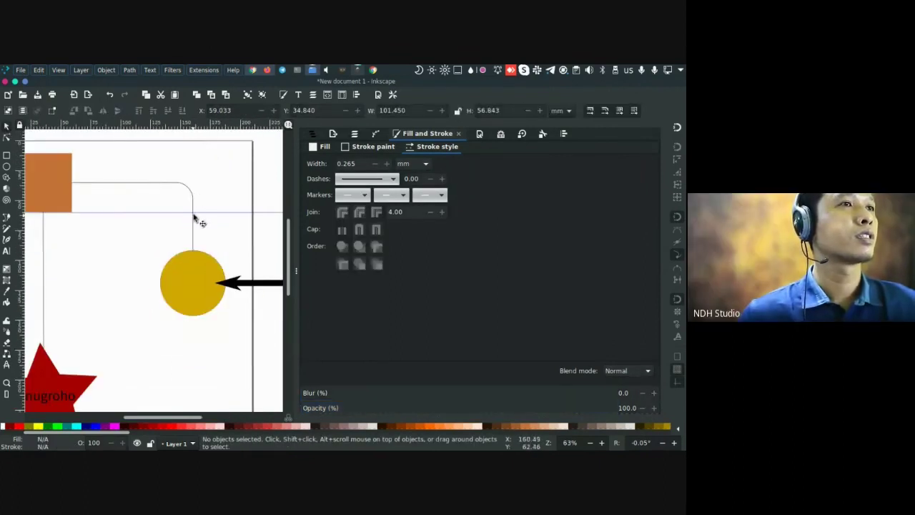
click(198, 204)
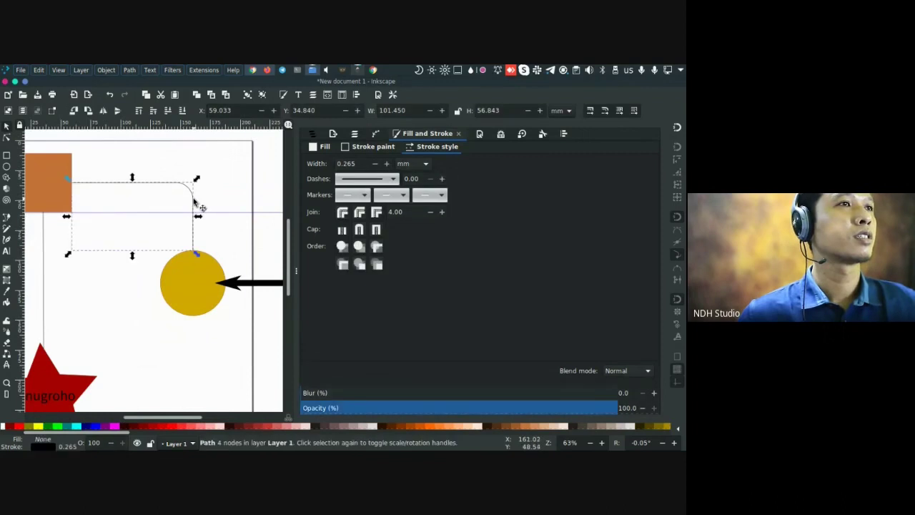
click(7, 356)
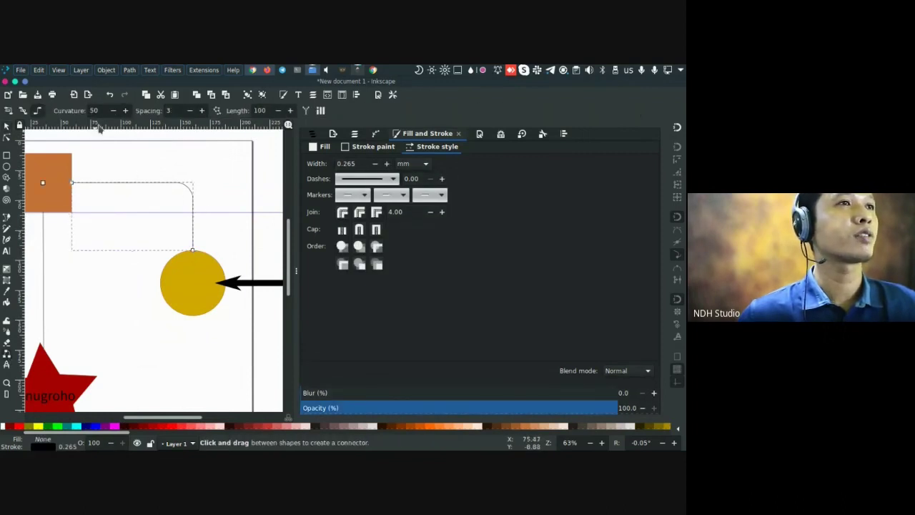
click(172, 111)
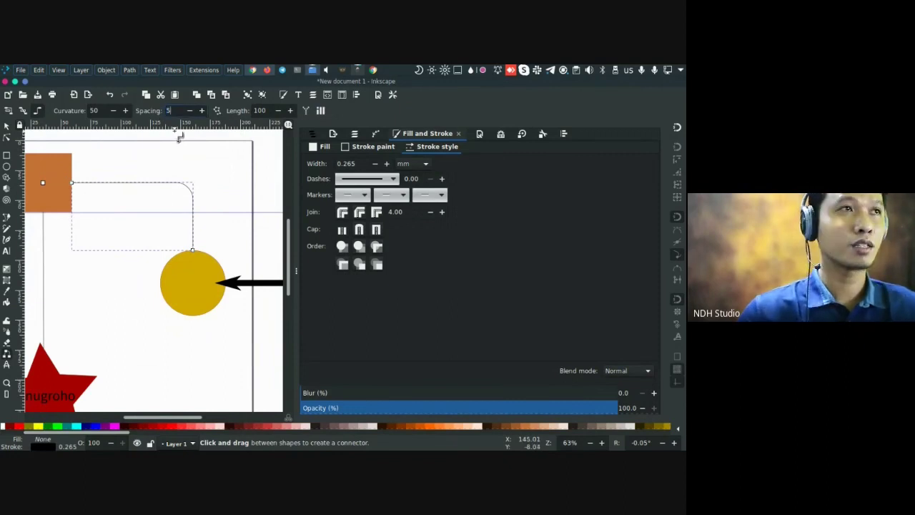
scroll(188, 204, down, 1)
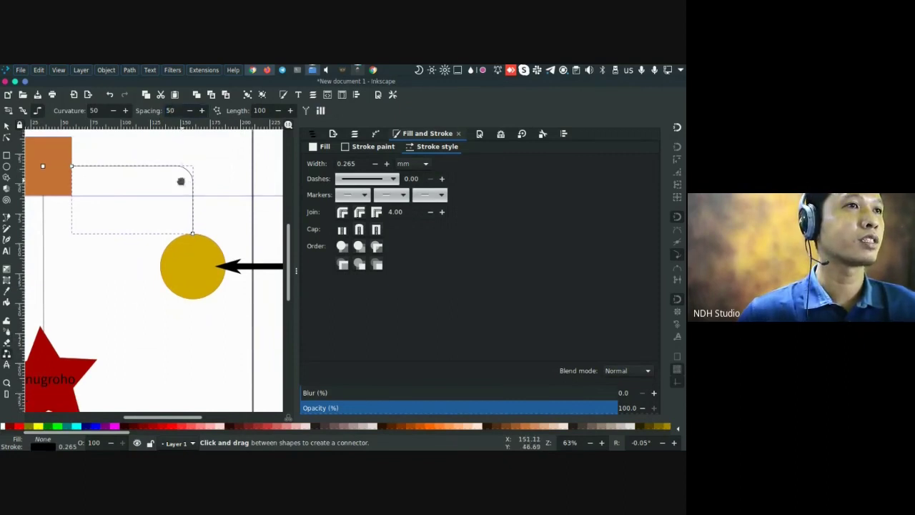
scroll(193, 228, up, 1)
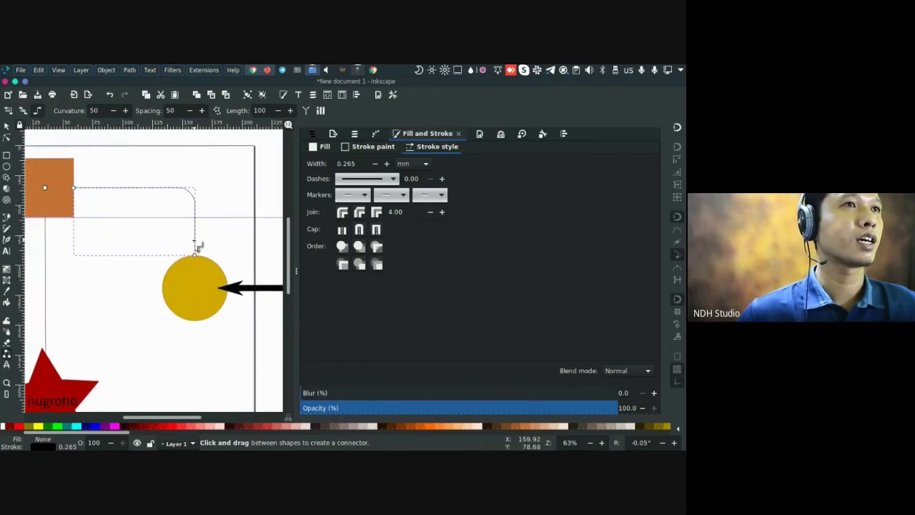
click(6, 127)
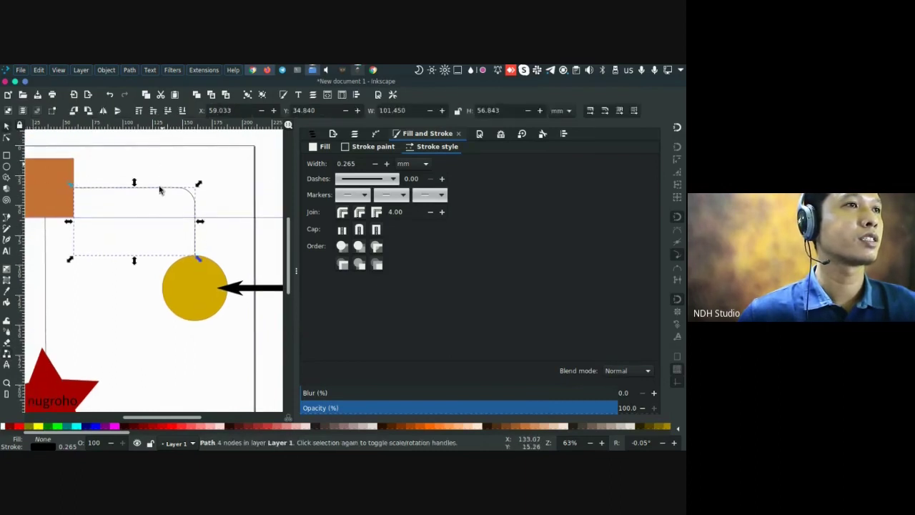
click(160, 190)
click(160, 189)
Move the red star up and to the left on the page
drag(127, 209, 142, 194)
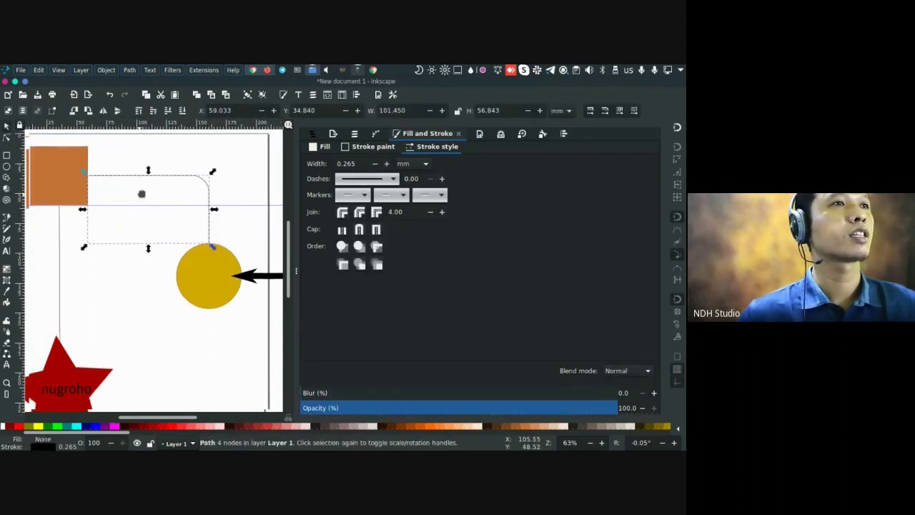
scroll(133, 217, down, 4)
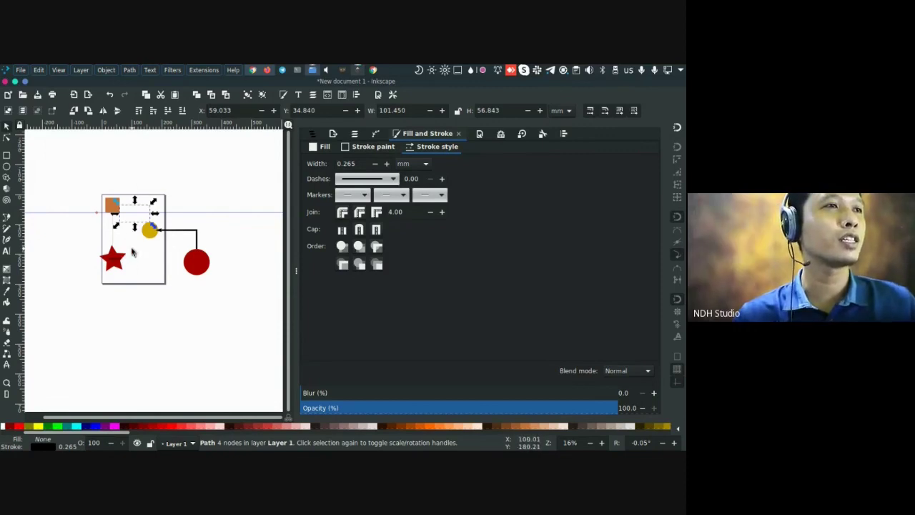
scroll(131, 266, up, 2)
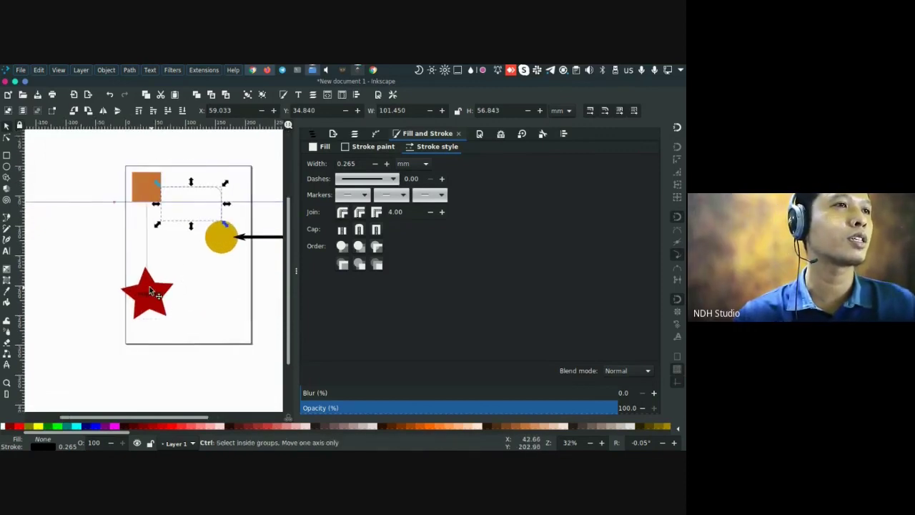
drag(149, 286, 153, 253)
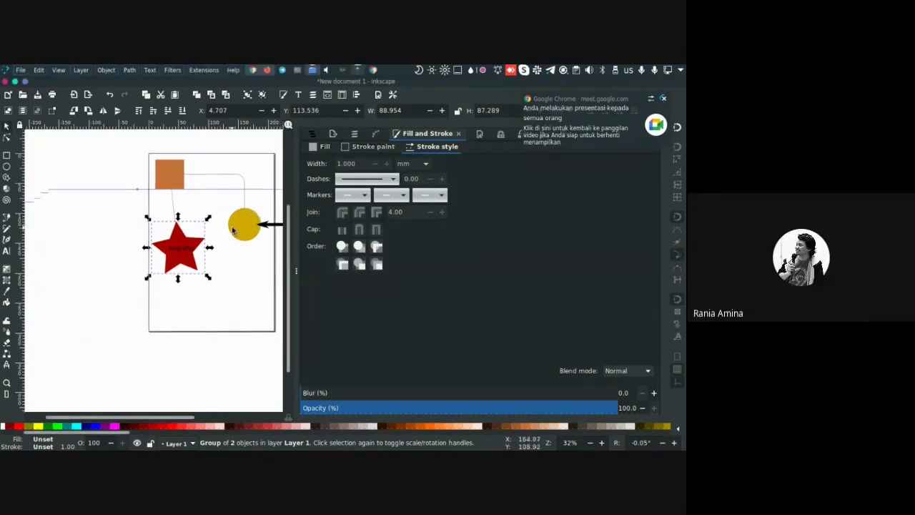
Hide the docked panels, then select and delete all seven objects
key(F12)
drag(98, 149, 431, 343)
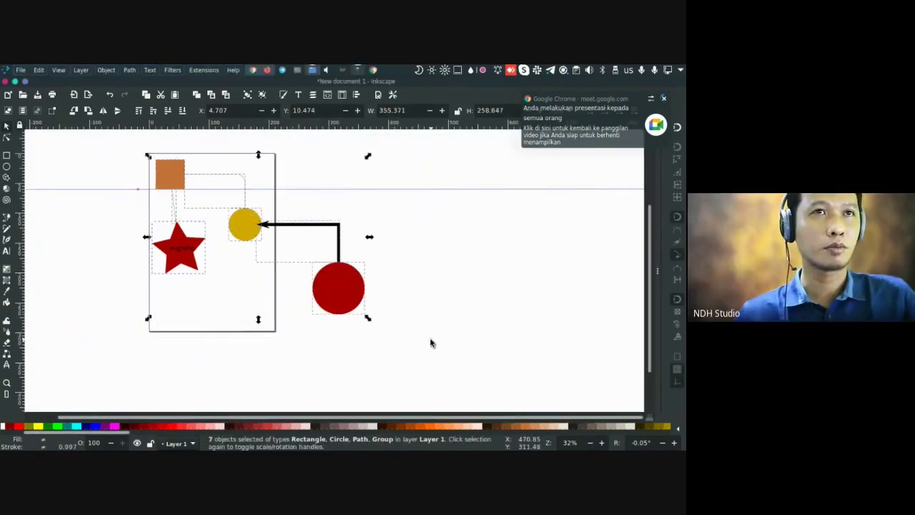
key(Delete)
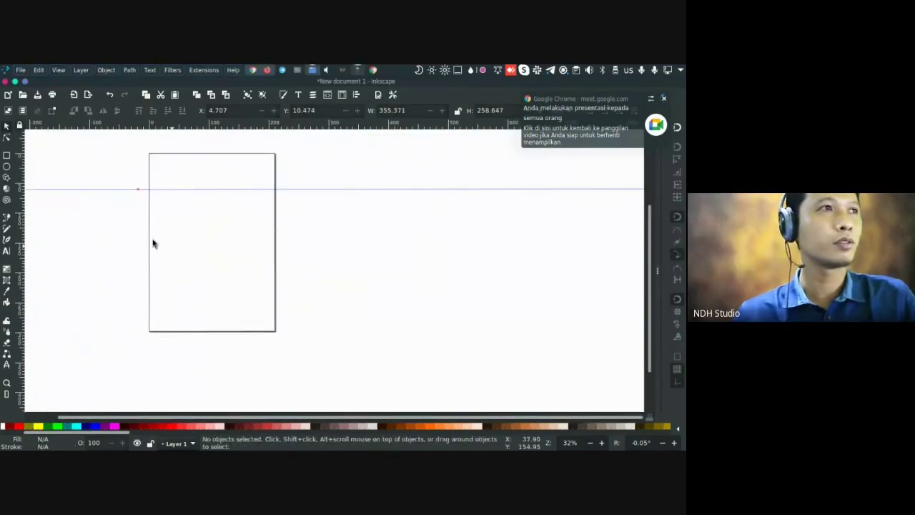
Pick the Pencil tool and change its Smoothing from 20 to 15
click(7, 230)
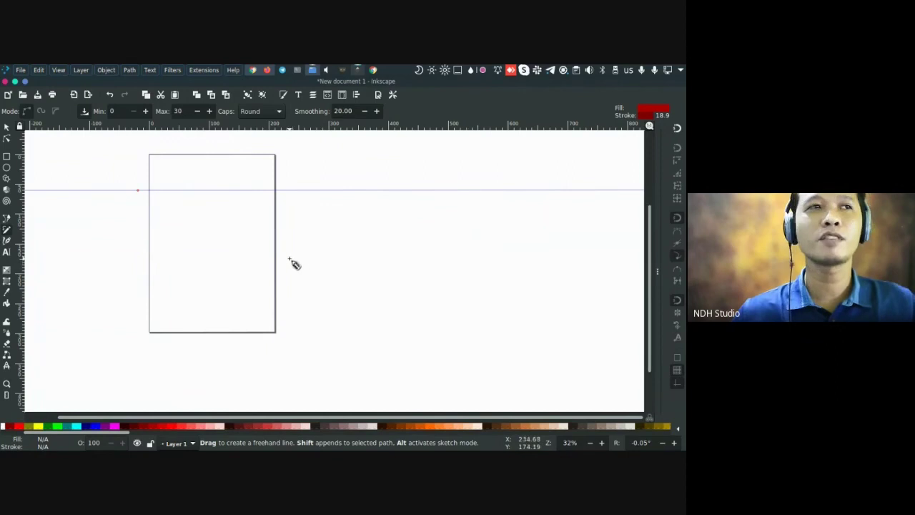
drag(286, 262, 337, 266)
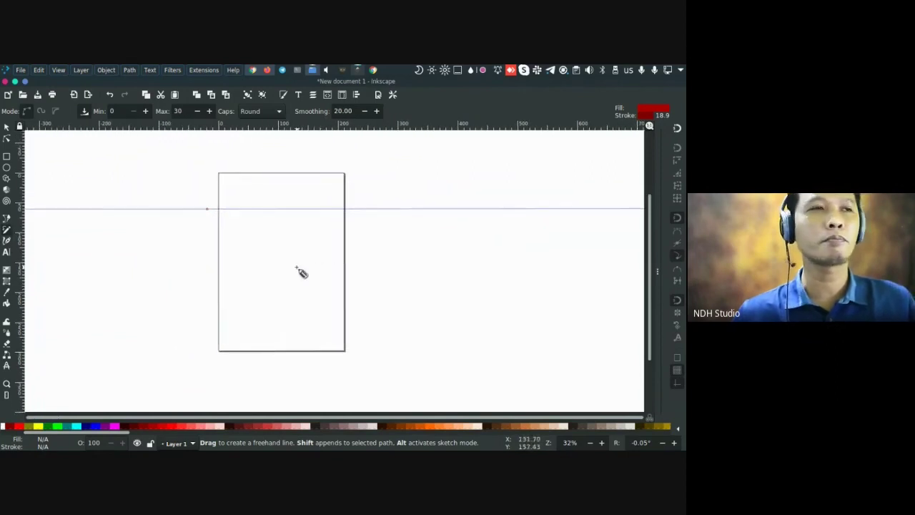
scroll(302, 270, up, 2)
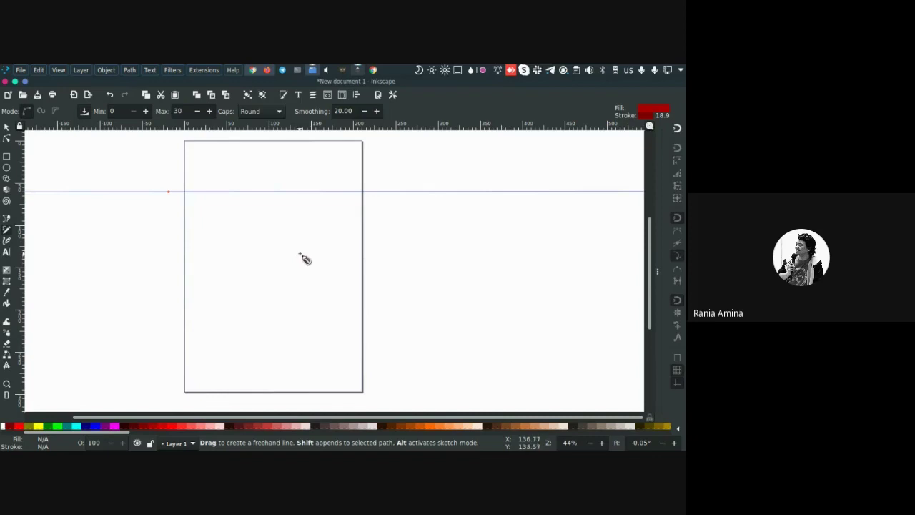
scroll(133, 235, right, 2)
scroll(133, 235, up, 1)
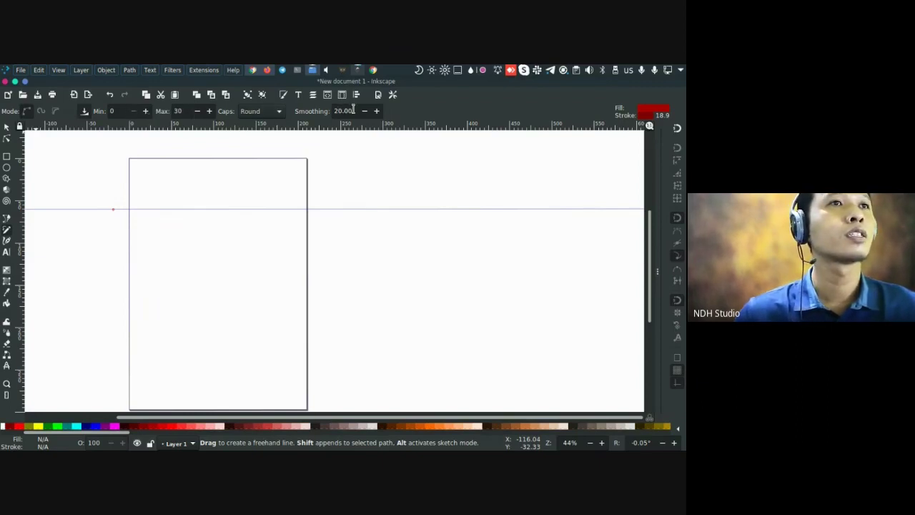
drag(351, 111, 291, 113)
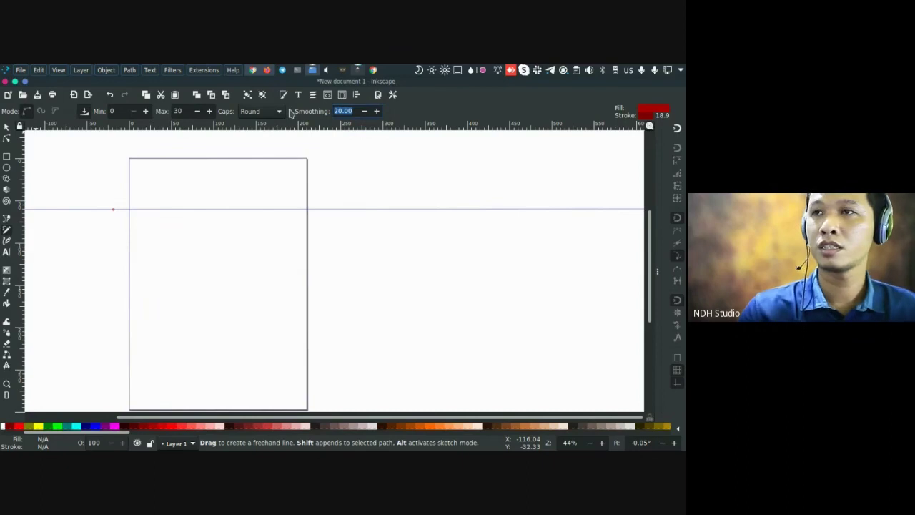
text(15)
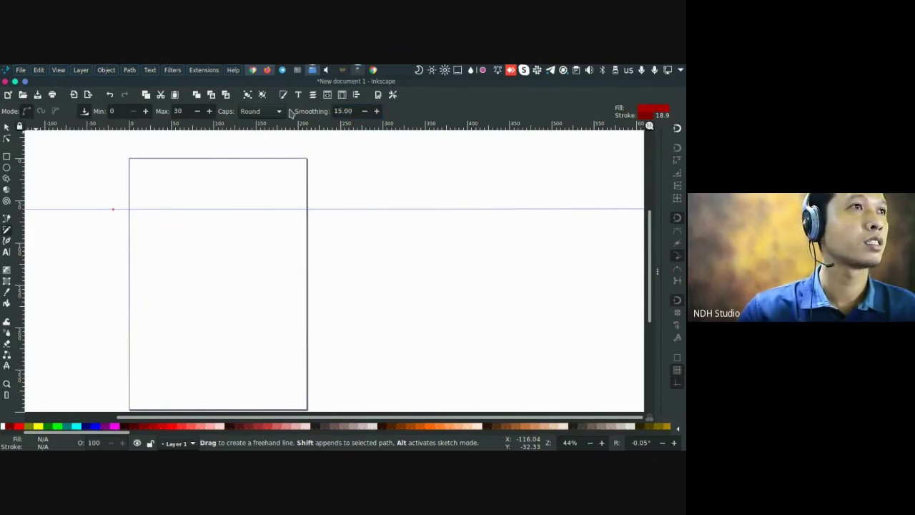
scroll(93, 203, up, 1)
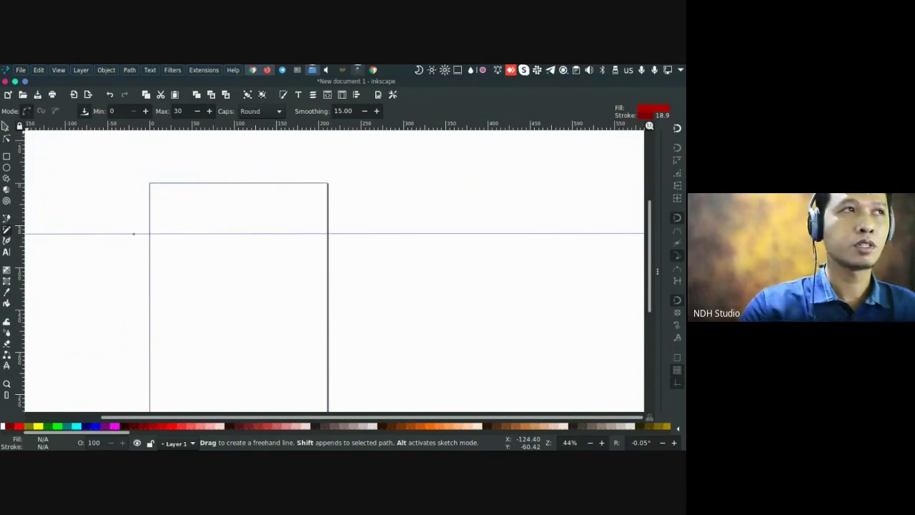
scroll(243, 155, left, 3)
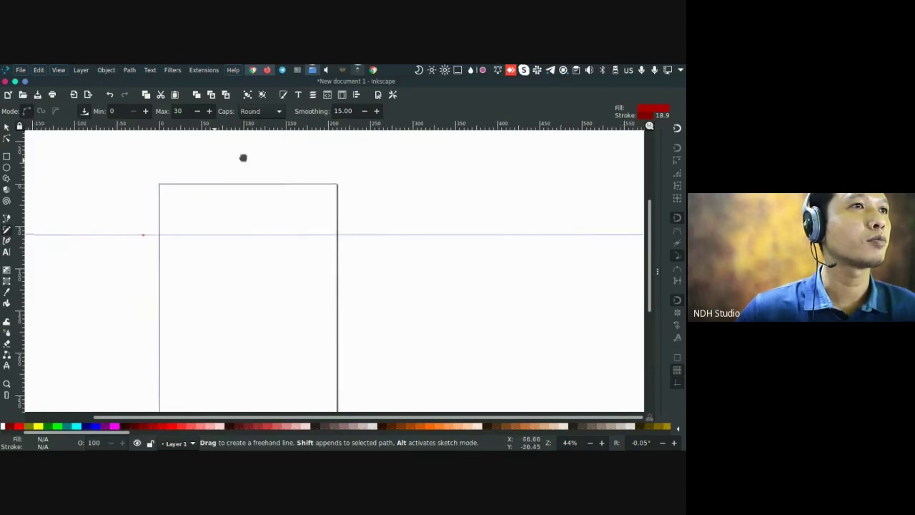
scroll(280, 151, down, 1)
Draw a trial red Bézier curve, delete it, and return to the Pencil tool
click(6, 241)
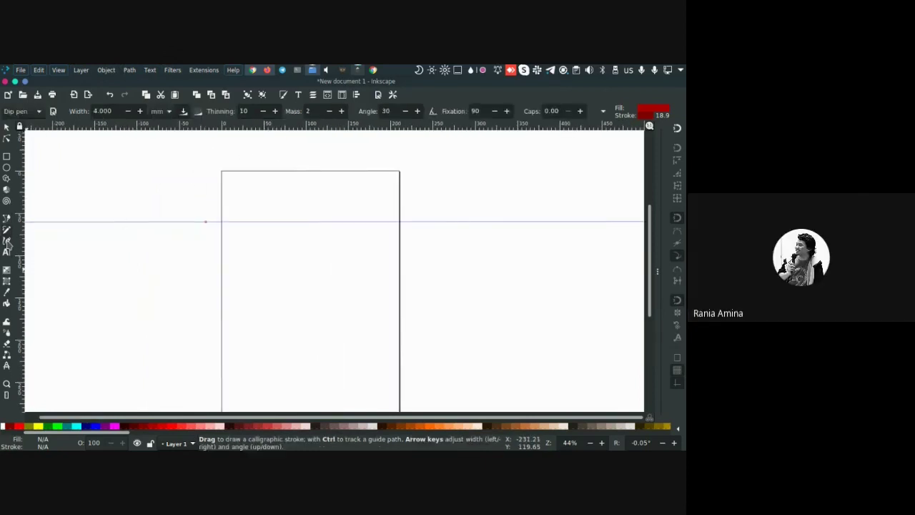
click(6, 227)
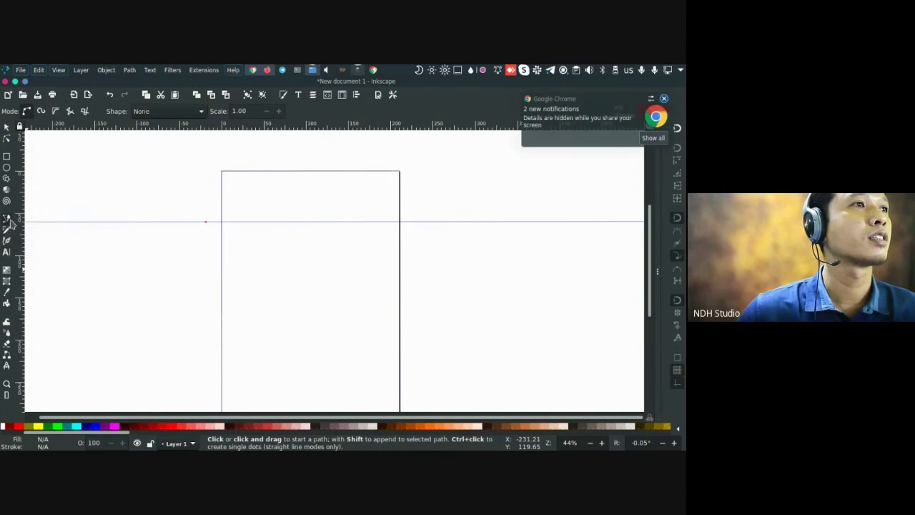
click(57, 255)
drag(99, 222, 95, 186)
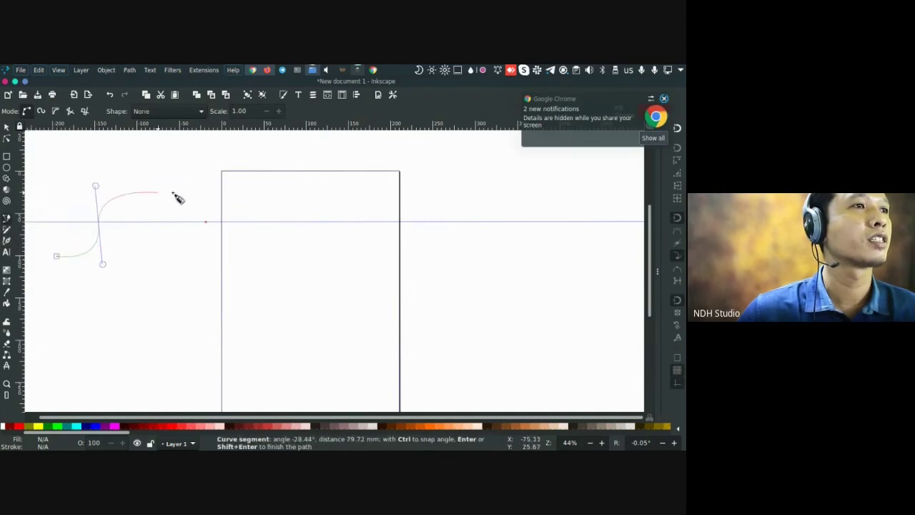
double_click(187, 206)
key(s)
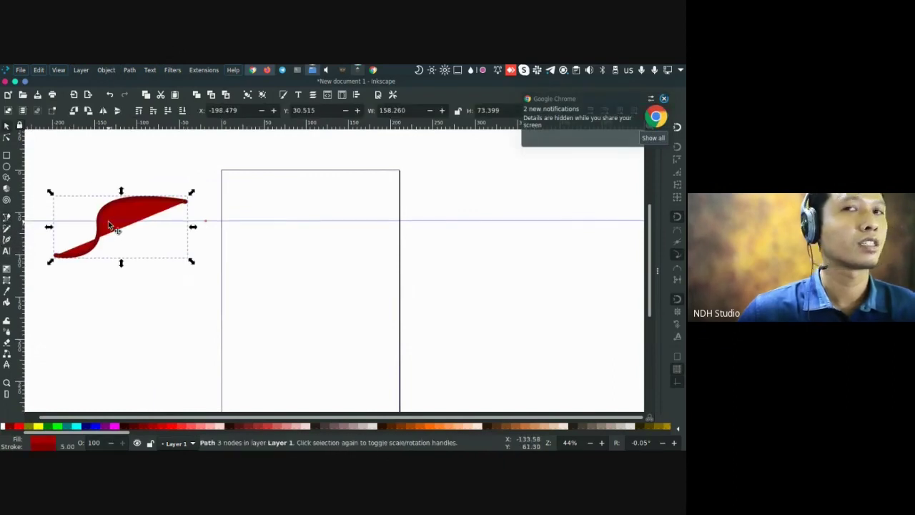
key(Delete)
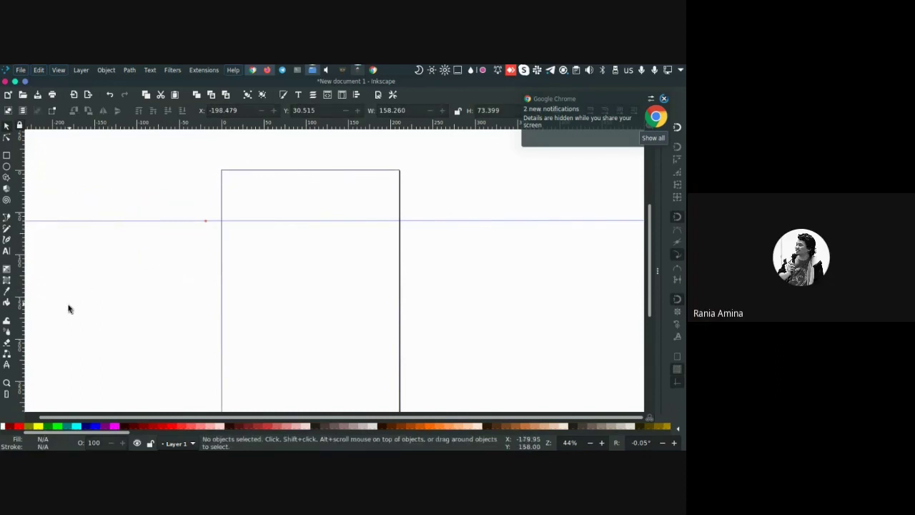
key(p)
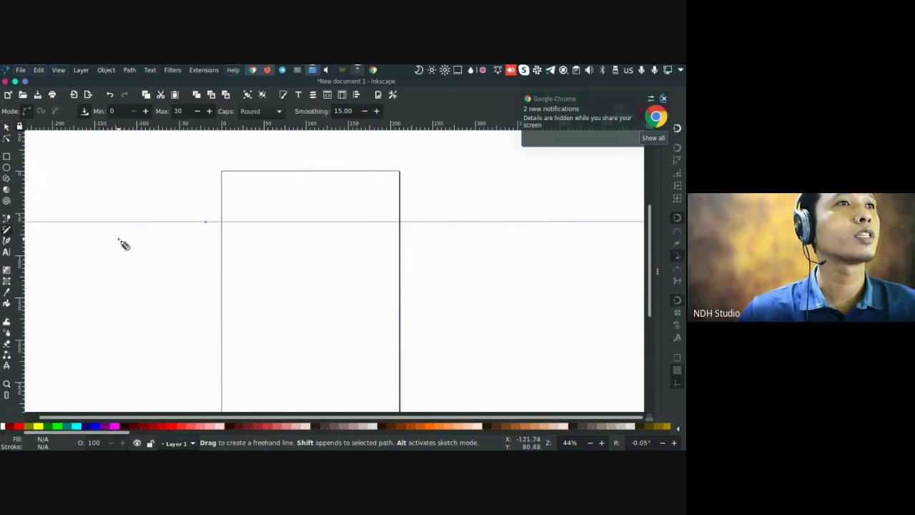
Turn off Pencil pressure, choose the Triangle in shape, and set its scale to 10
click(85, 112)
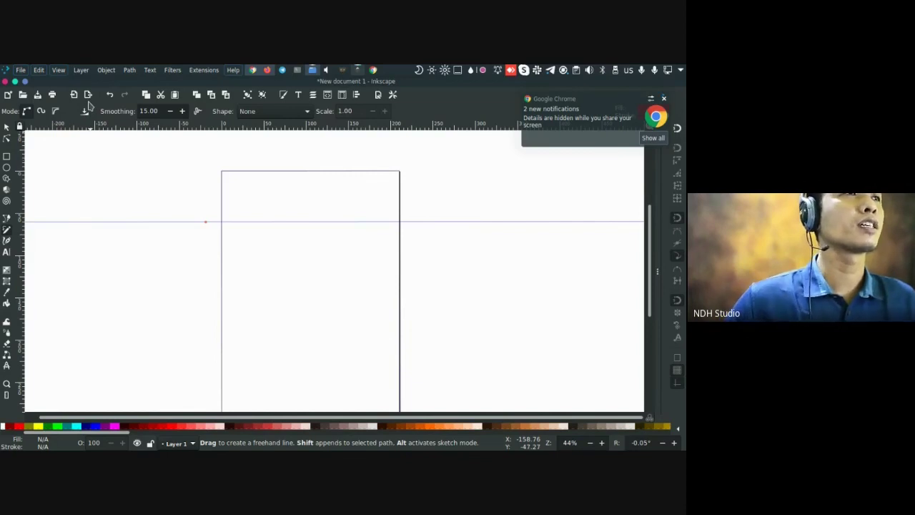
click(84, 112)
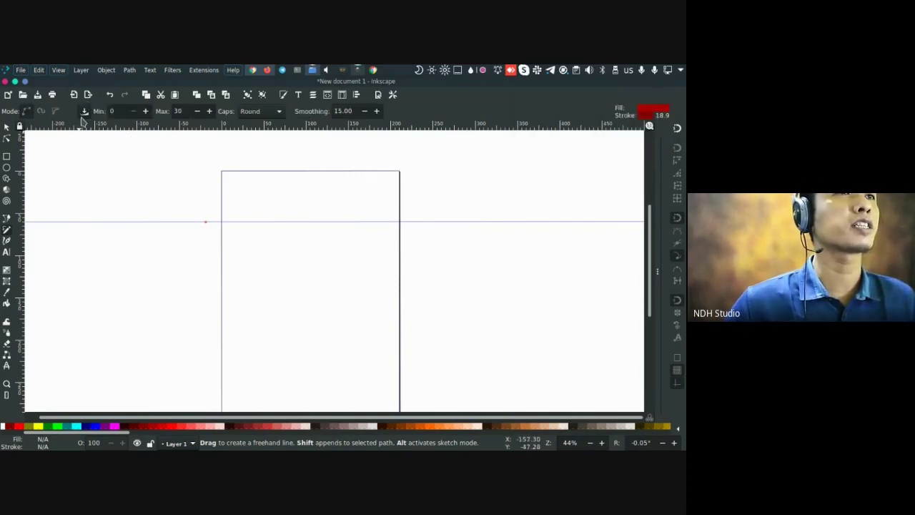
click(85, 113)
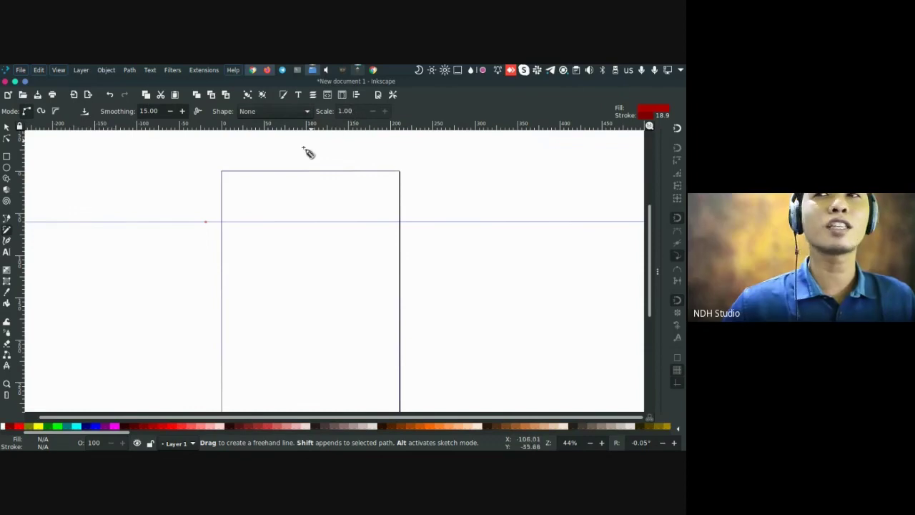
scroll(243, 186, right, 3)
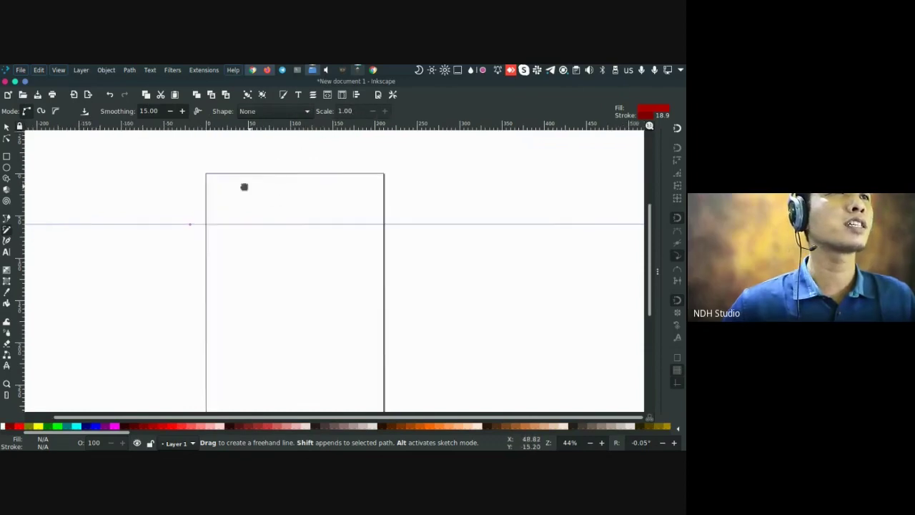
scroll(236, 182, right, 1)
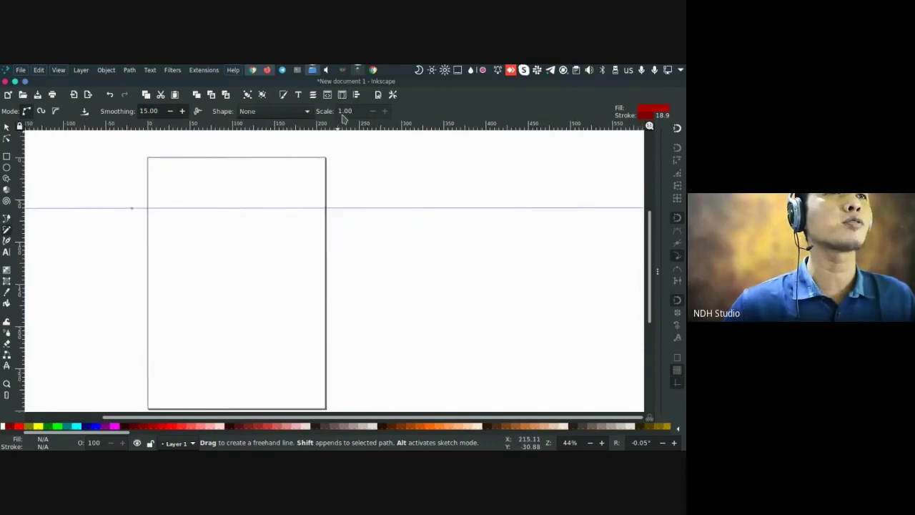
click(270, 113)
click(271, 126)
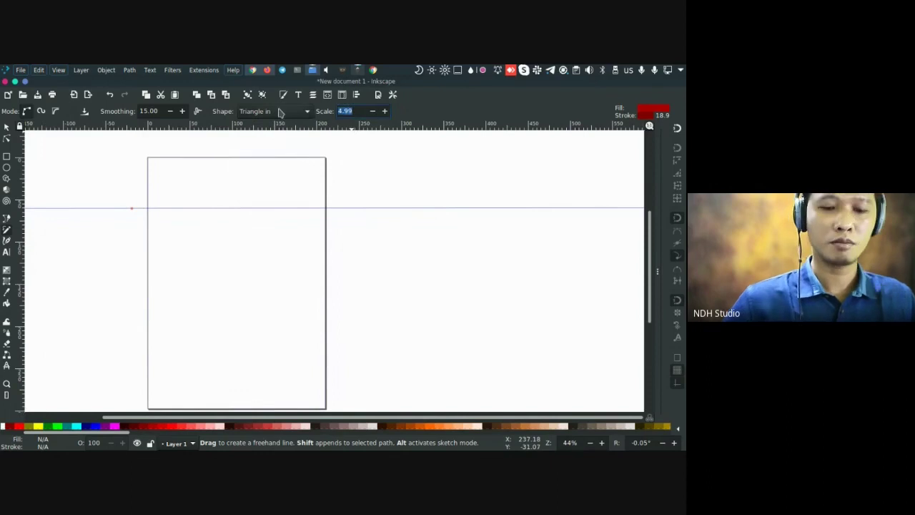
text(10)
key(Return)
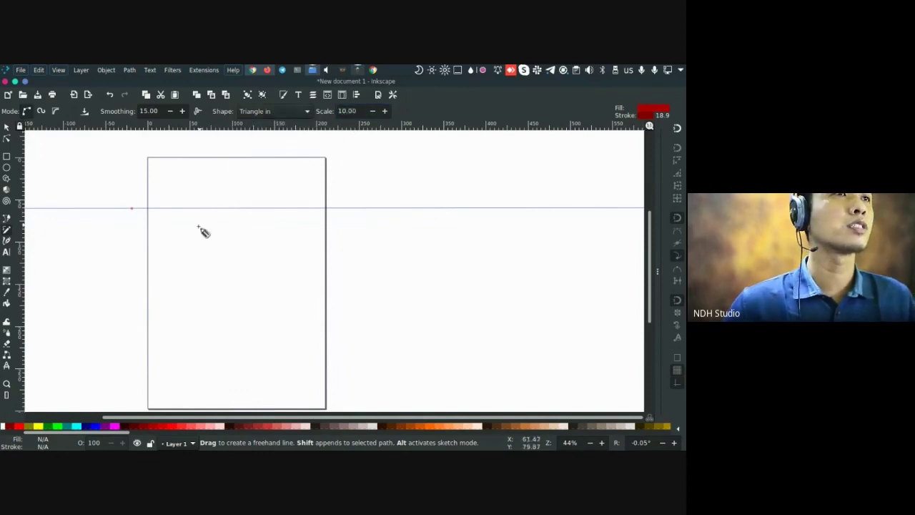
Draw a wavy red freehand ribbon past the page's right edge, toggling its fill off and back
mouse_move(172, 259)
mouse_down()
mouse_move(215, 235)
mouse_move(280, 264)
mouse_move(310, 259)
mouse_up()
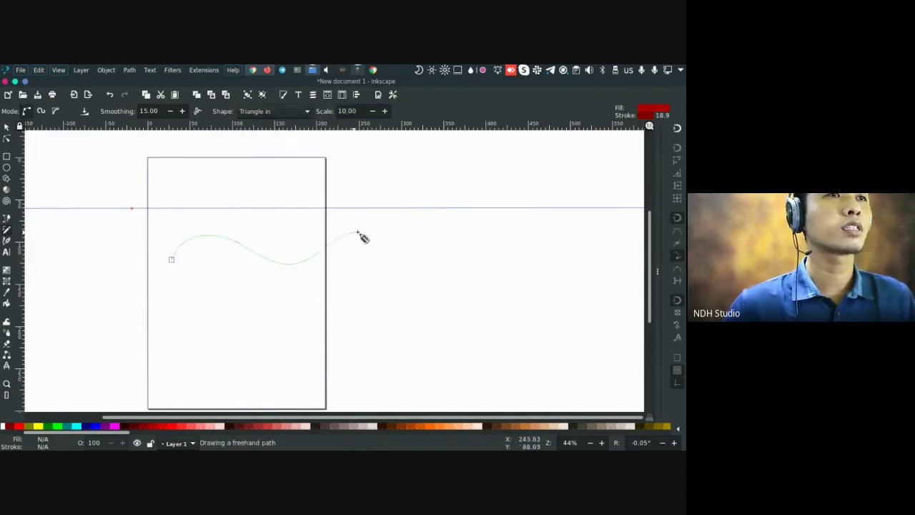
mouse_move(359, 232)
mouse_down()
mouse_move(413, 252)
mouse_move(445, 253)
mouse_move(484, 235)
mouse_move(518, 244)
mouse_up()
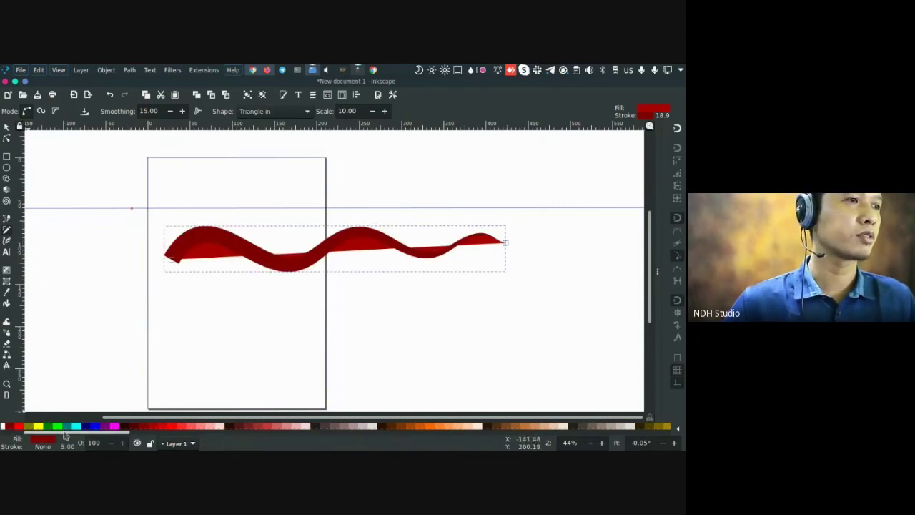
drag(64, 432, 43, 432)
click(4, 427)
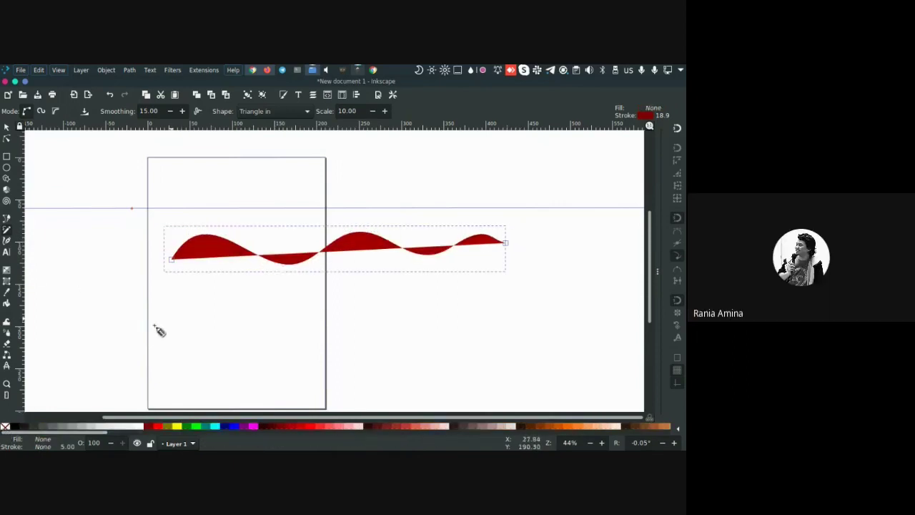
key(ctrl+z)
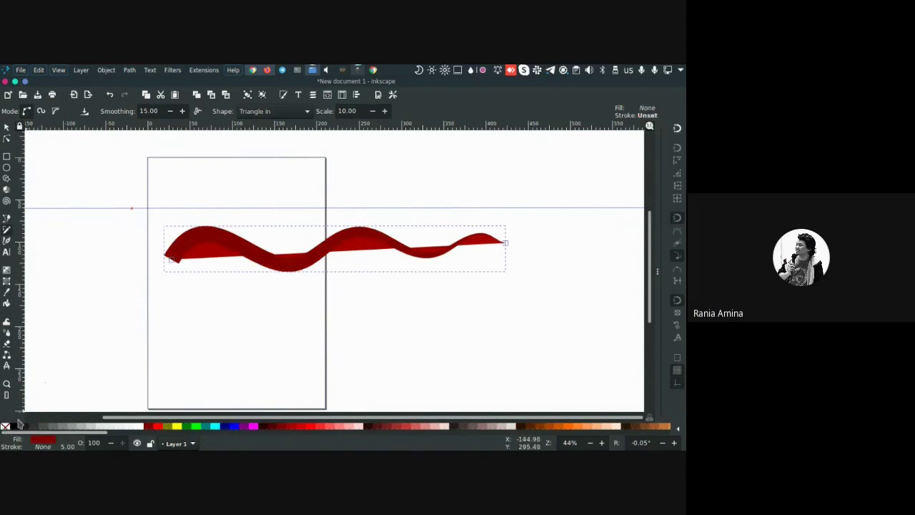
Nudge the red ribbon slightly, delete it, and return to the Pencil tool
key(s)
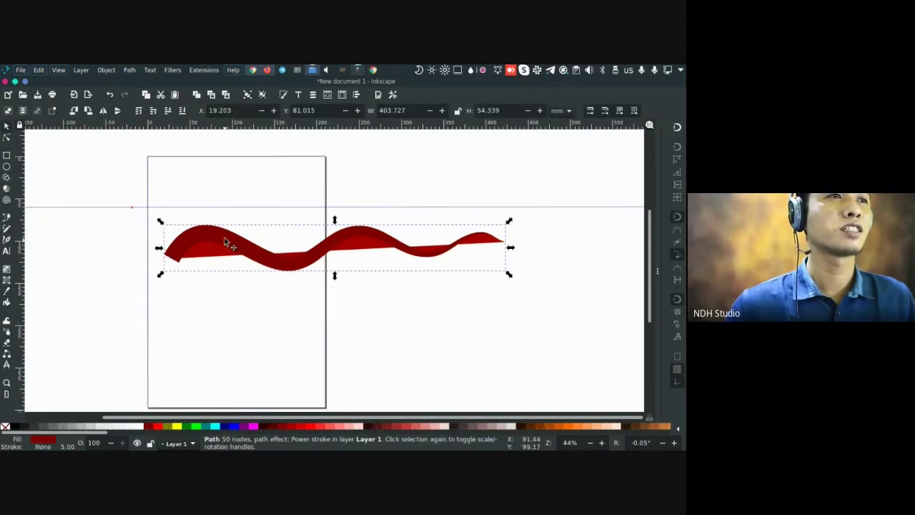
drag(224, 243, 245, 250)
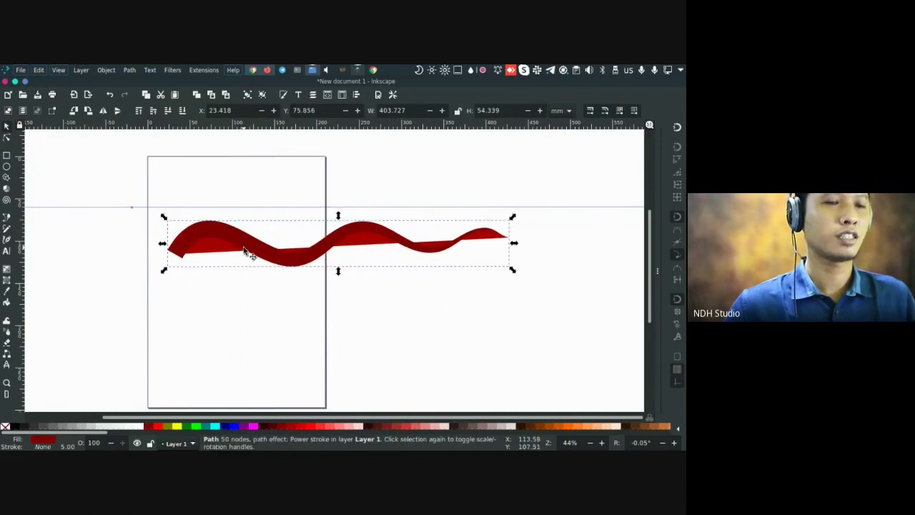
key(Delete)
scroll(190, 272, down, 1)
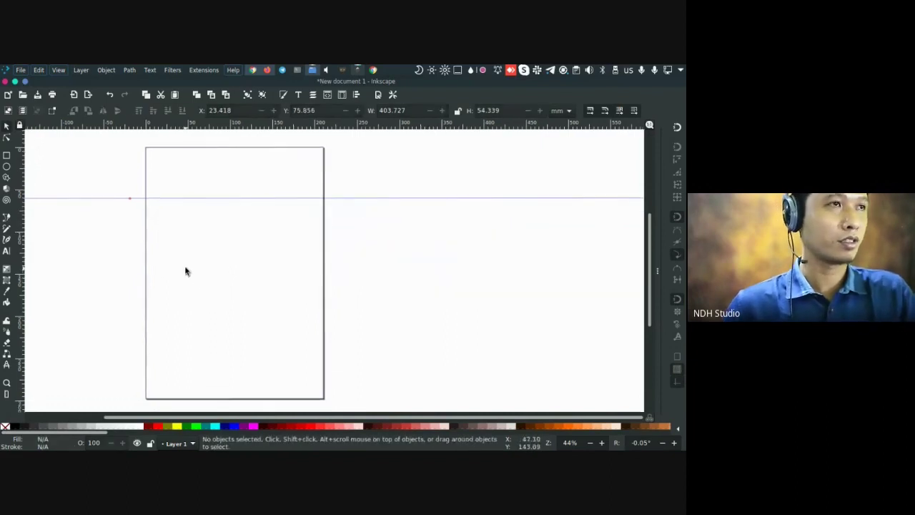
key(p)
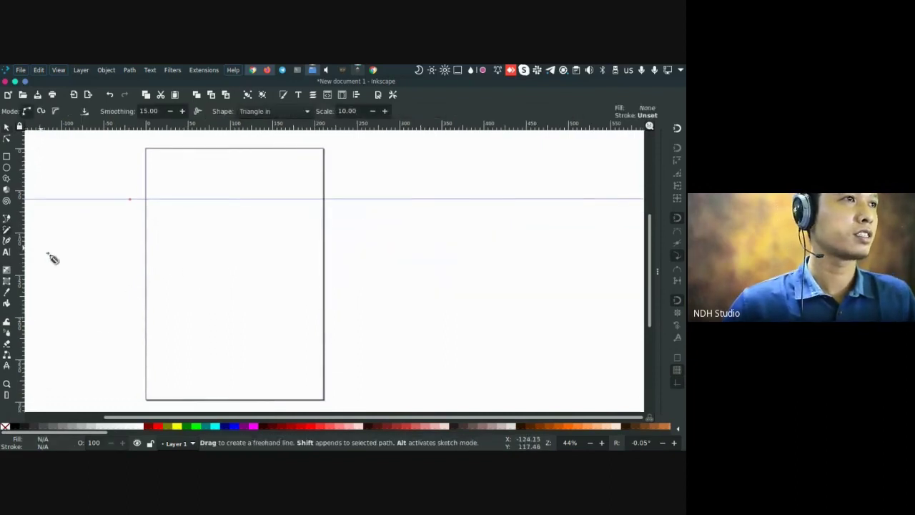
Draw a black wavy freehand stroke and set its Triangle in scale to 50, then 12
shift+click(13, 429)
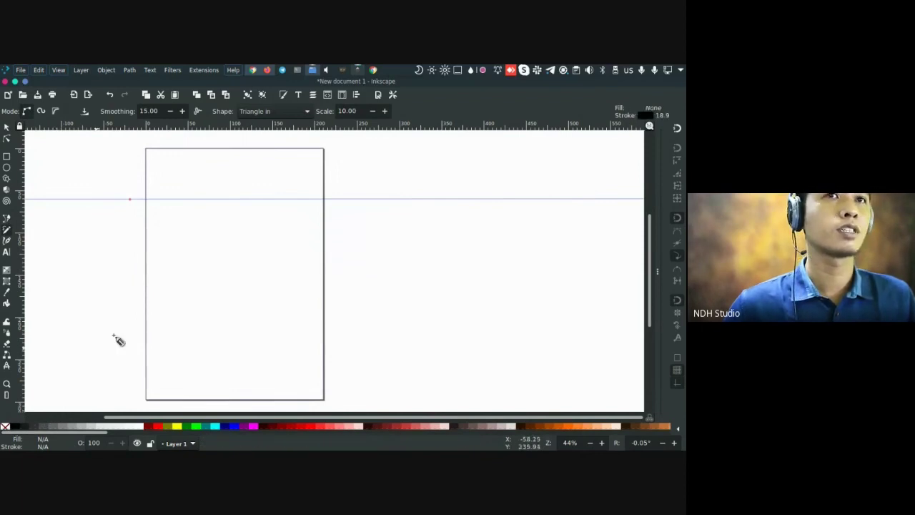
mouse_move(132, 284)
mouse_down()
mouse_move(158, 259)
mouse_move(199, 266)
mouse_move(234, 288)
mouse_move(302, 245)
mouse_move(351, 270)
mouse_move(408, 256)
mouse_up()
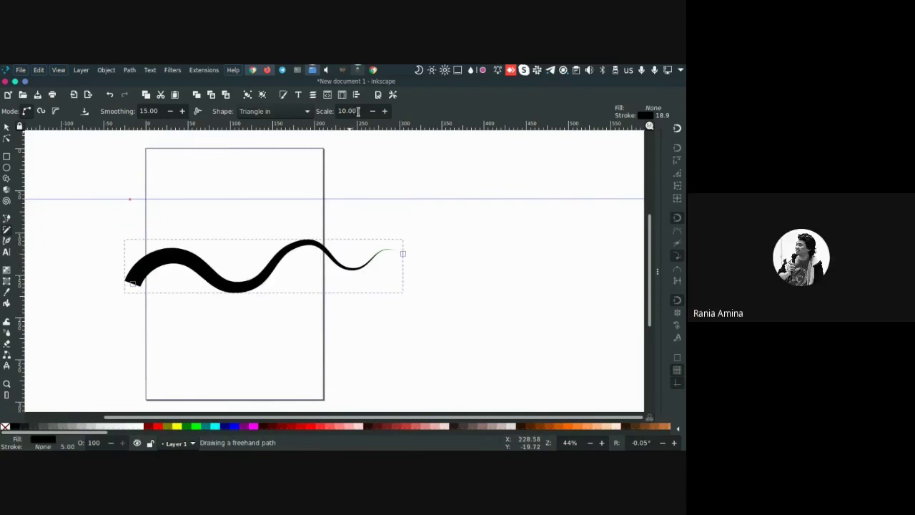
drag(358, 111, 325, 112)
text(50)
key(Return)
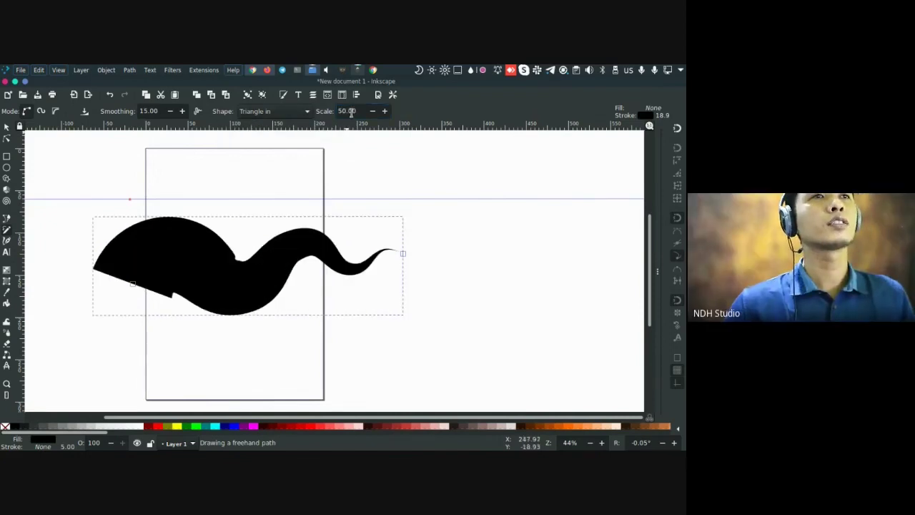
drag(357, 111, 325, 113)
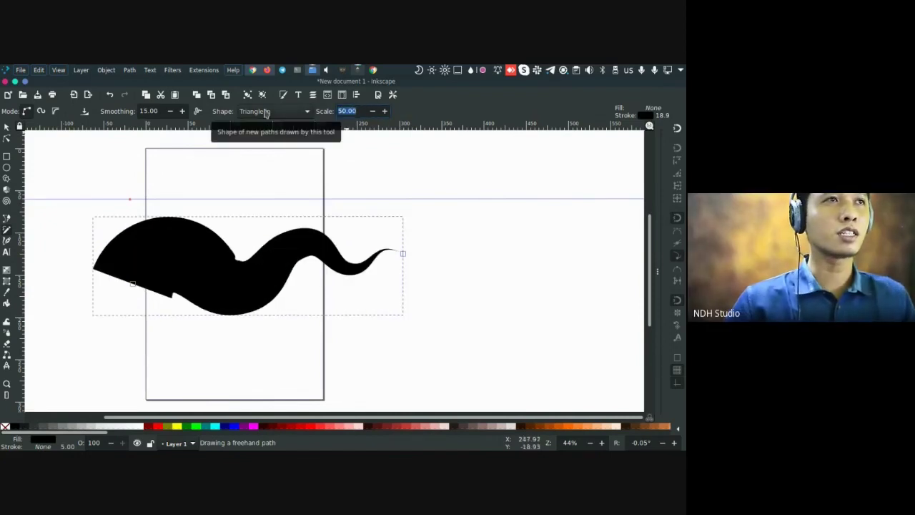
text(13)
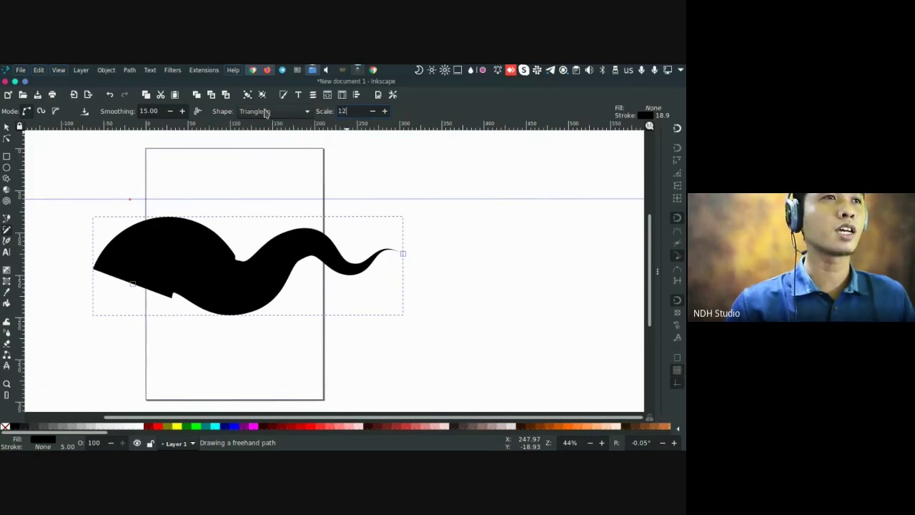
text(2)
key(Return)
Open Path > Path Effects for the black wave to view its Power stroke settings
click(7, 127)
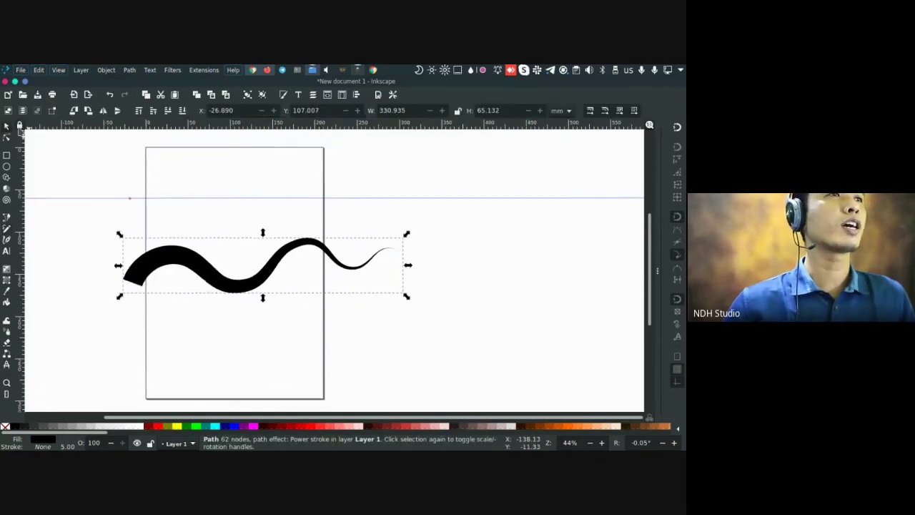
click(130, 69)
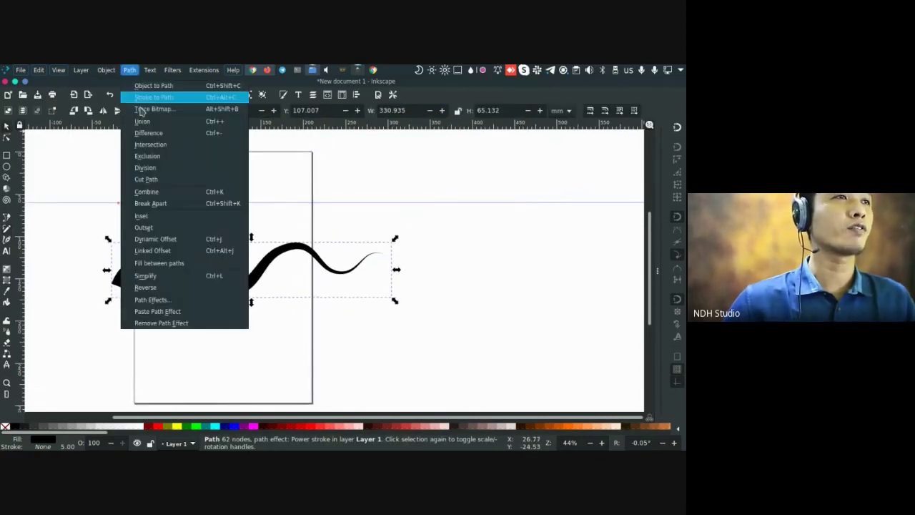
click(152, 299)
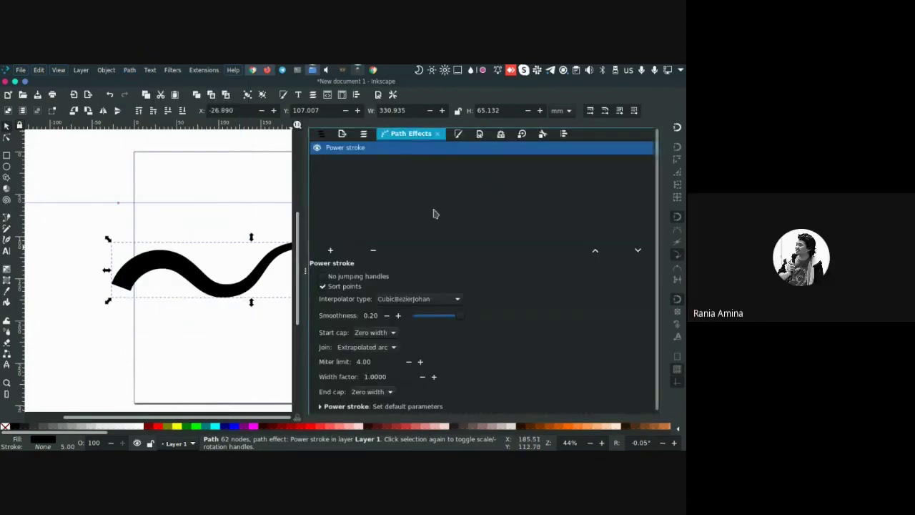
scroll(209, 273, down, 1)
scroll(209, 273, right, 1)
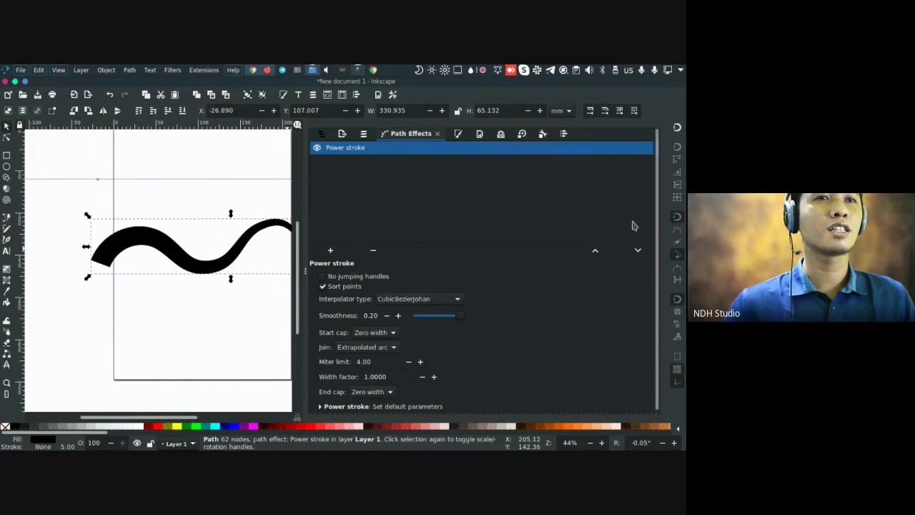
scroll(654, 256, down, 1)
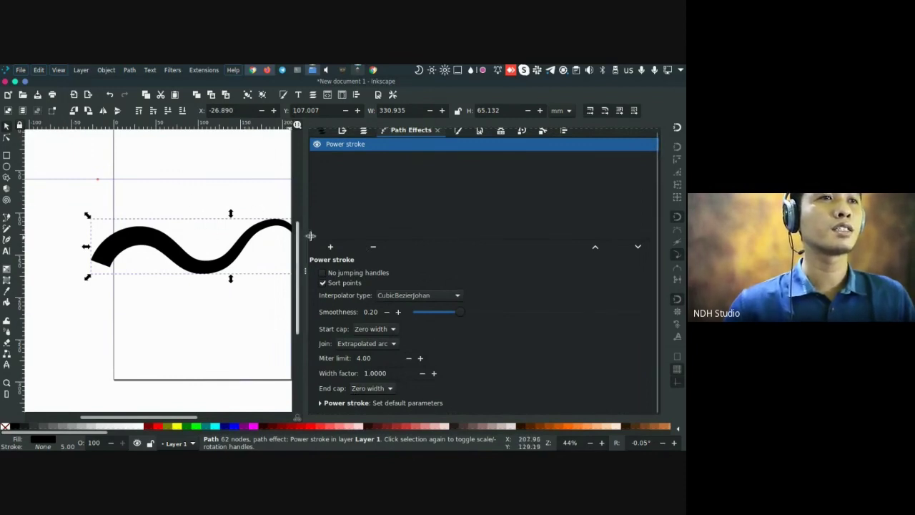
drag(659, 304, 536, 302)
drag(147, 278, 281, 244)
Hide the Path Effects panel and drag a width point to thicken the stroke's left part
key(F12)
double_click(274, 249)
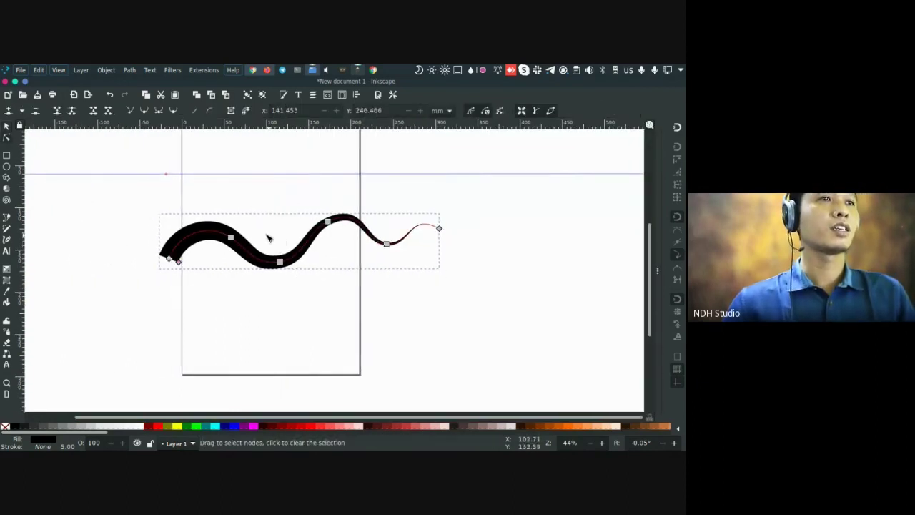
mouse_move(190, 269)
mouse_down()
mouse_move(203, 279)
mouse_move(187, 270)
mouse_move(192, 263)
mouse_move(213, 242)
mouse_move(218, 254)
mouse_up()
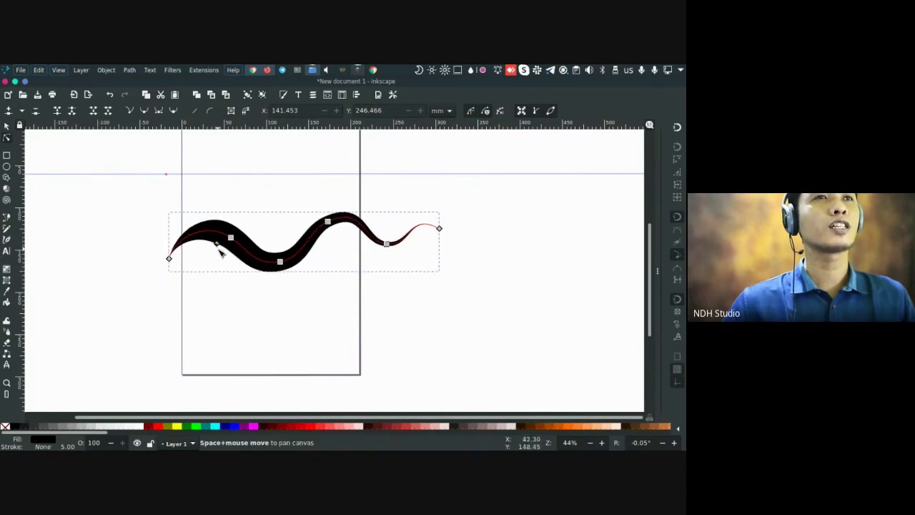
key(s)
click(215, 270)
click(200, 241)
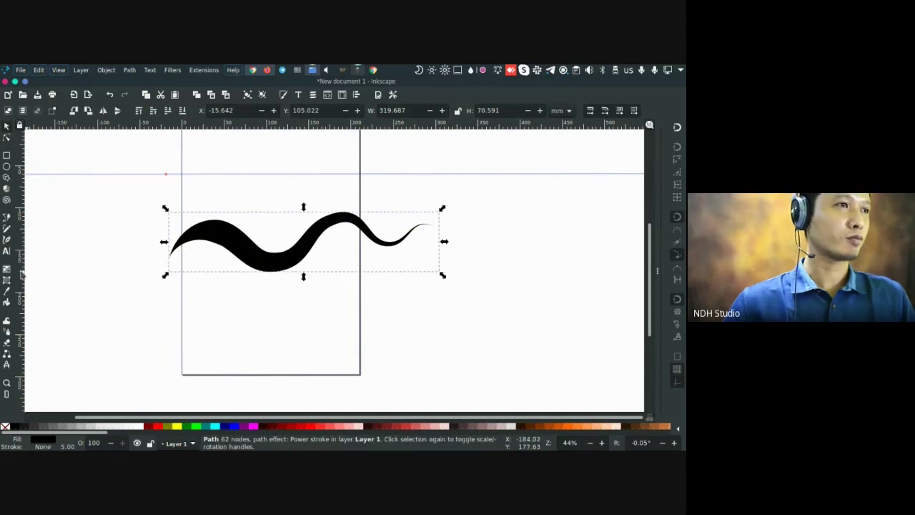
key(p)
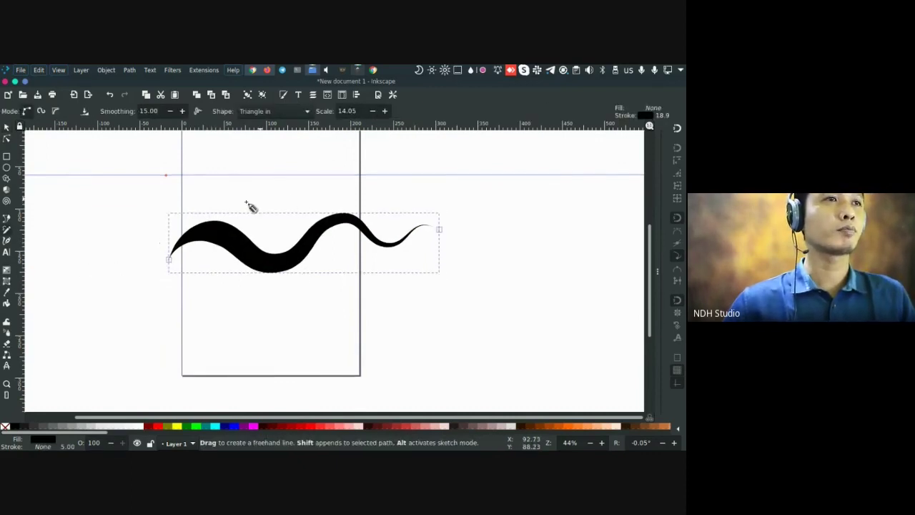
Slide the power stroke's thick section onto the middle hump so both ends taper
click(8, 141)
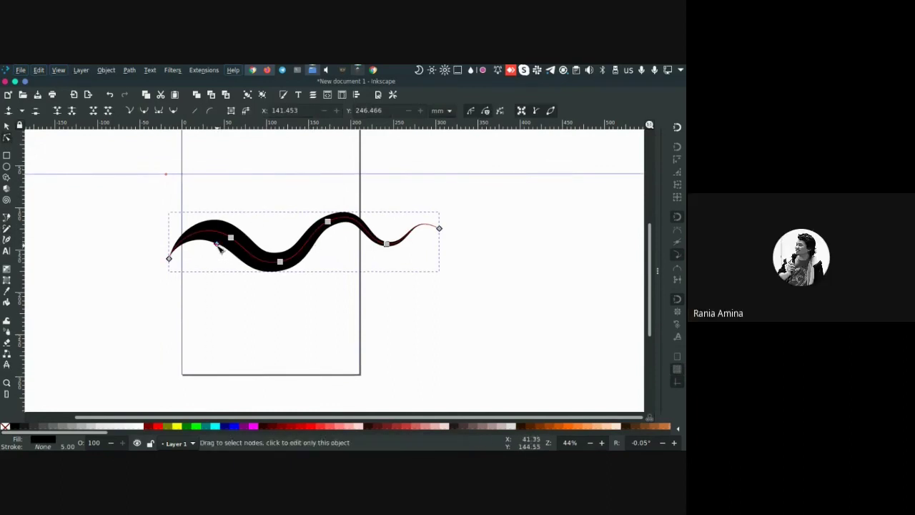
drag(221, 250, 252, 266)
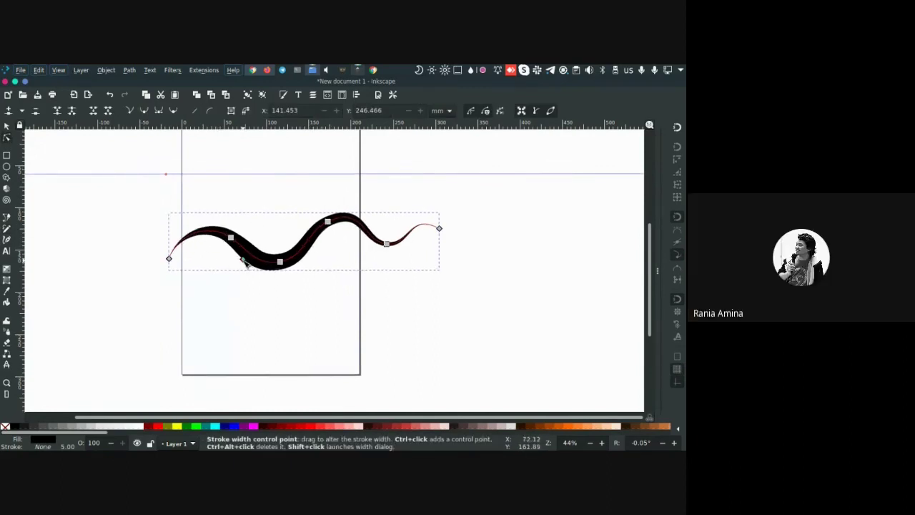
shift+click(254, 267)
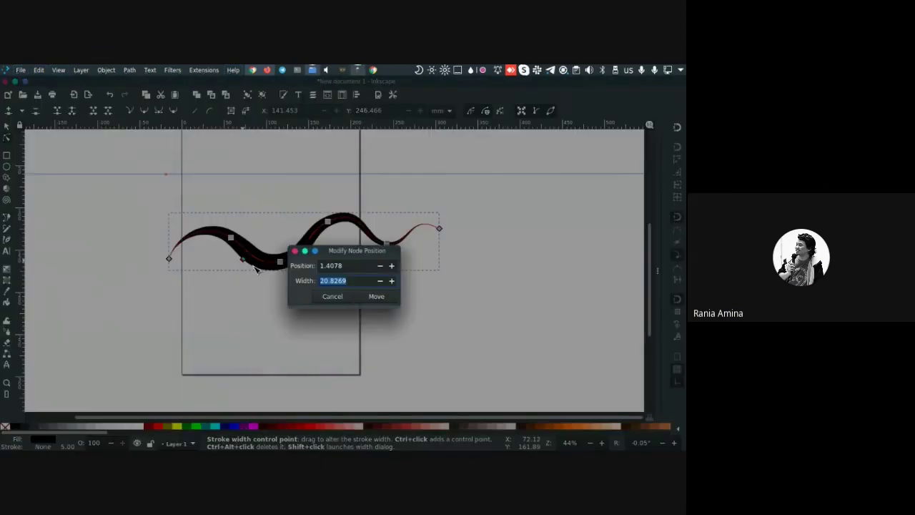
click(334, 297)
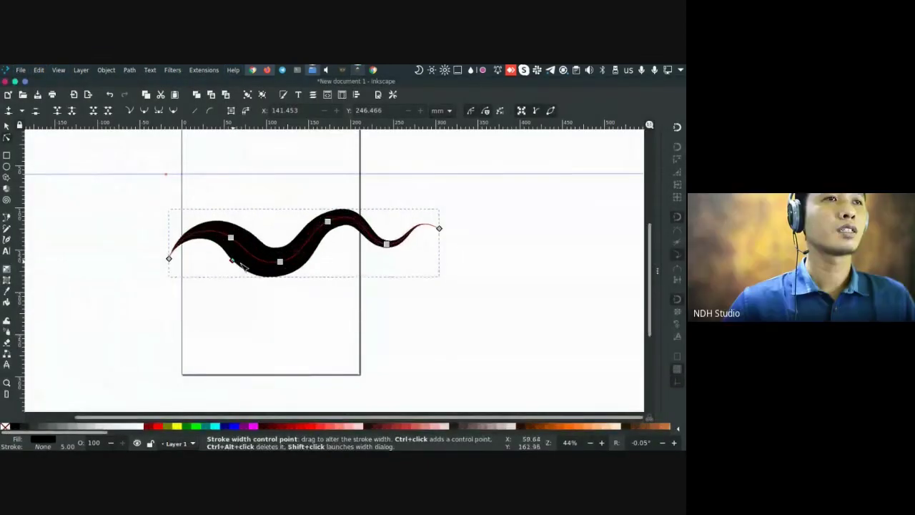
mouse_move(242, 265)
mouse_down()
mouse_move(293, 280)
mouse_move(323, 258)
mouse_move(329, 239)
mouse_up()
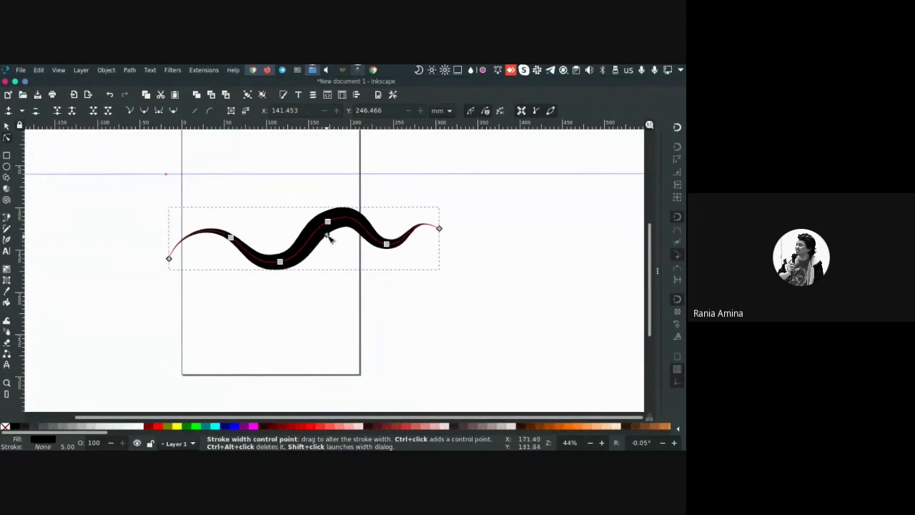
key(s)
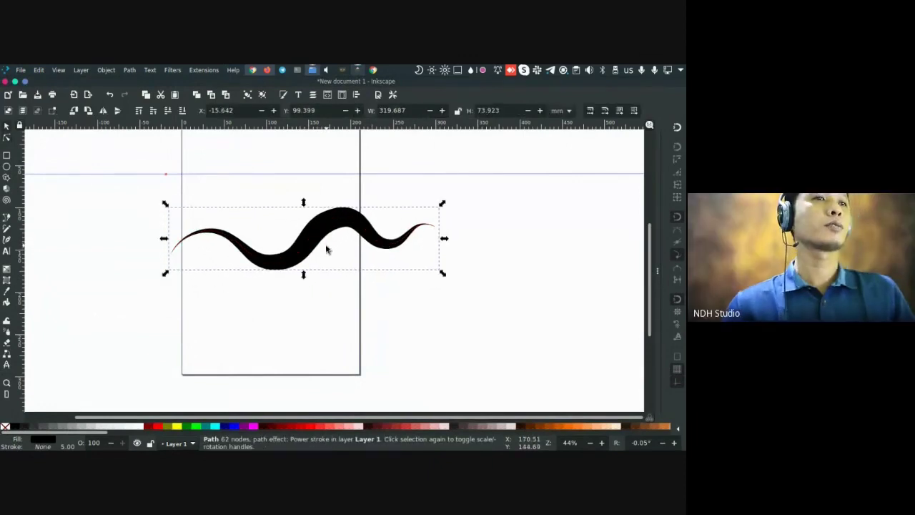
click(397, 206)
drag(264, 208, 301, 234)
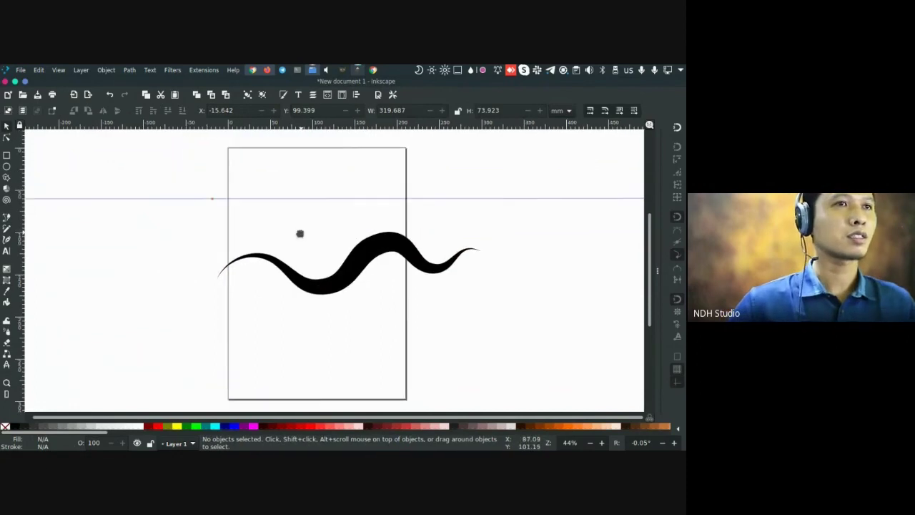
click(357, 258)
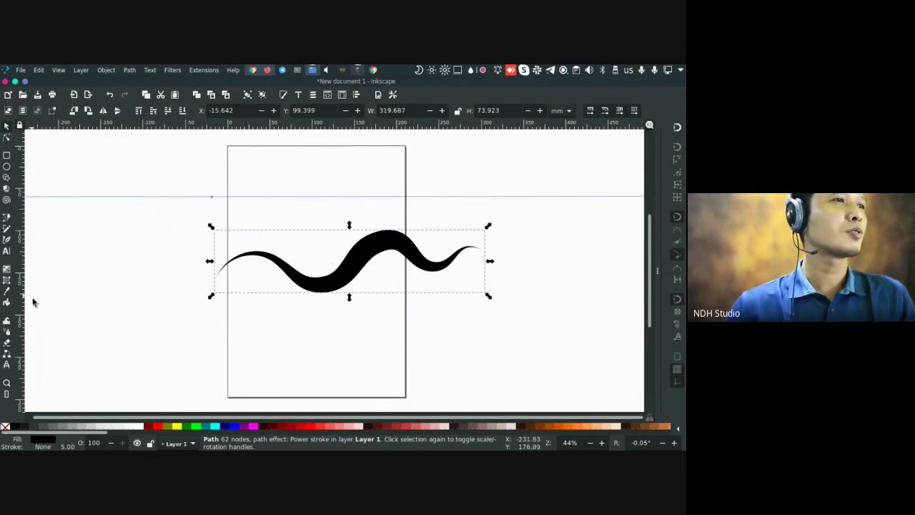
Set the Pencil tool's Scale to 10, then 6, and finally 20 to thicken the wave stroke
click(6, 230)
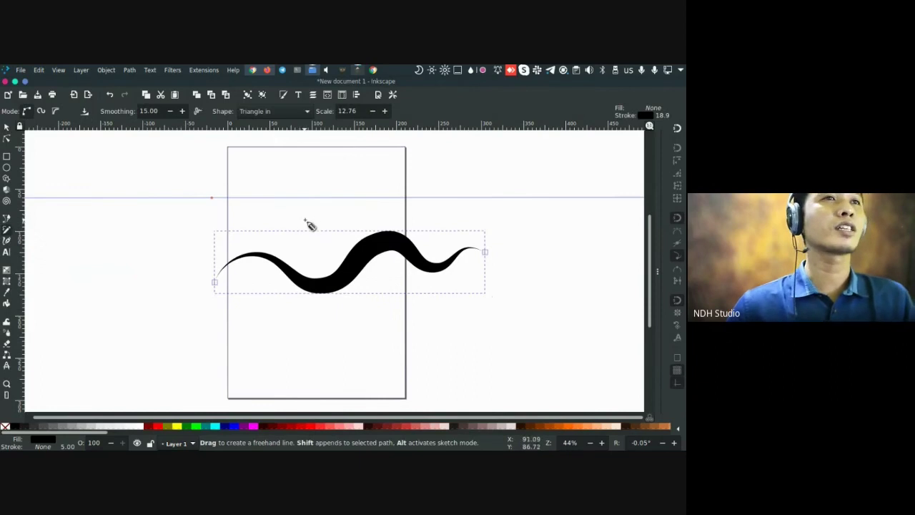
scroll(318, 211, up, 1)
scroll(321, 205, right, 1)
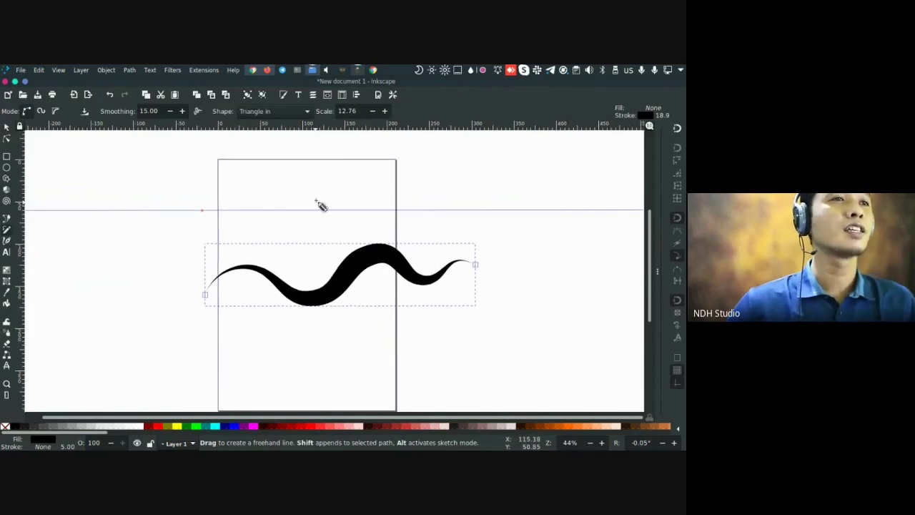
text(1)
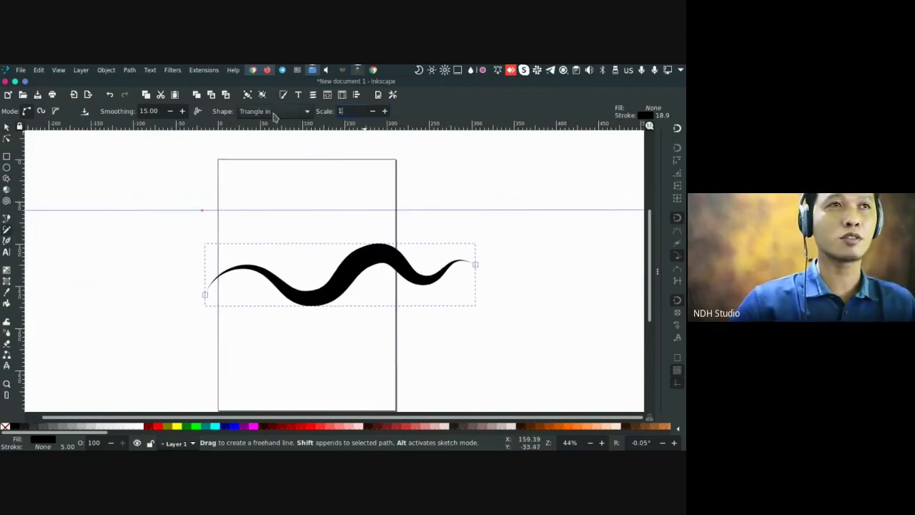
text(0)
key(Return)
double_click(357, 111)
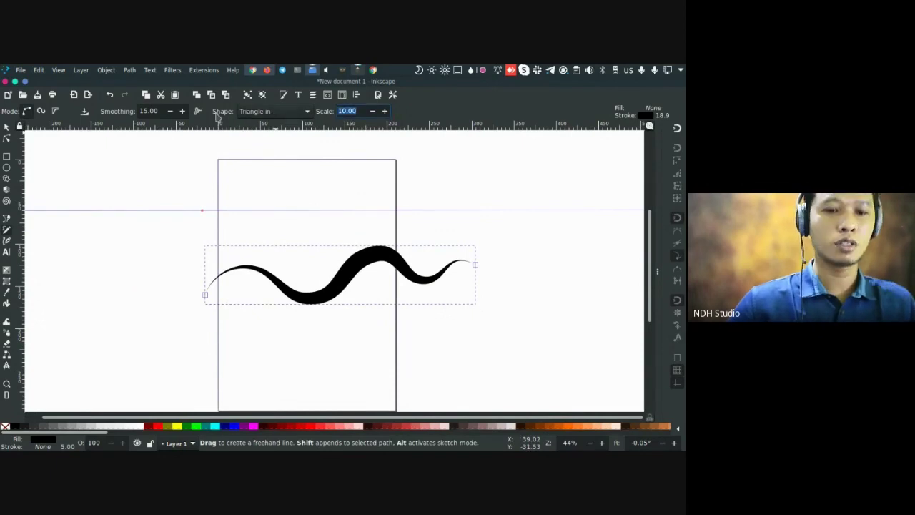
key(Return)
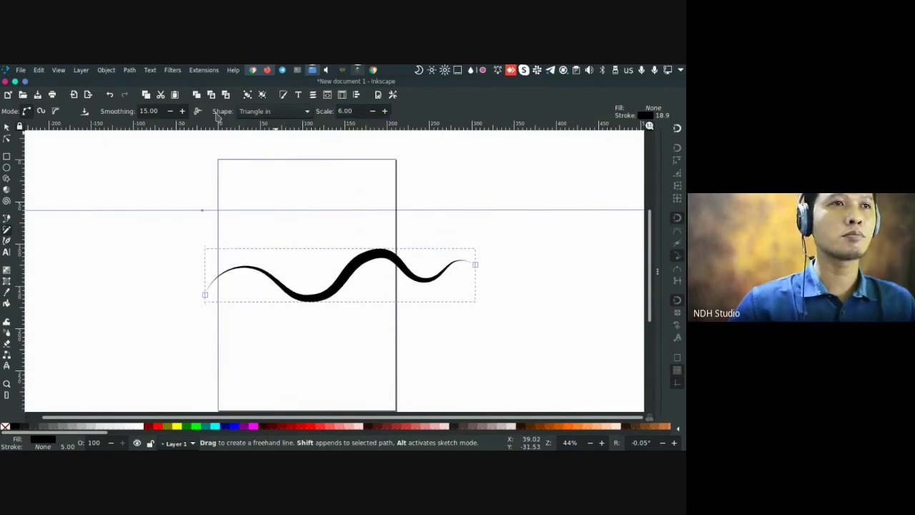
double_click(350, 111)
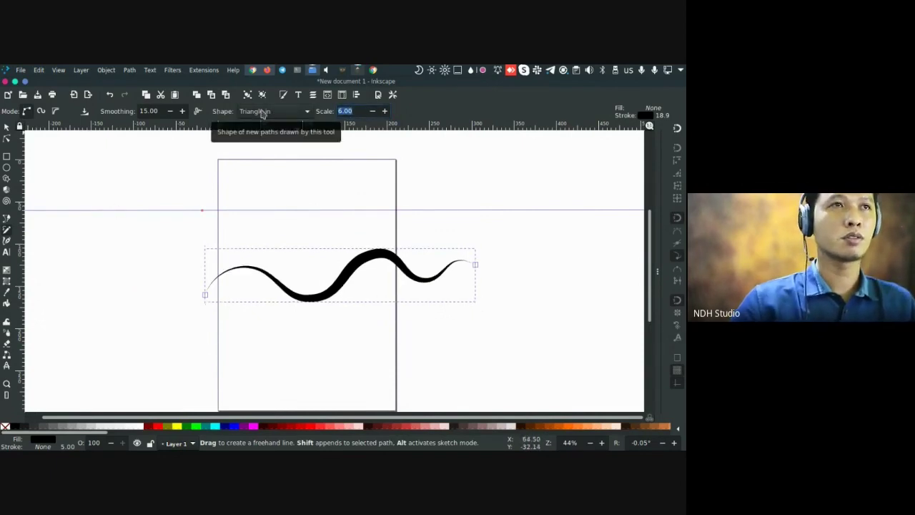
text(20)
key(Return)
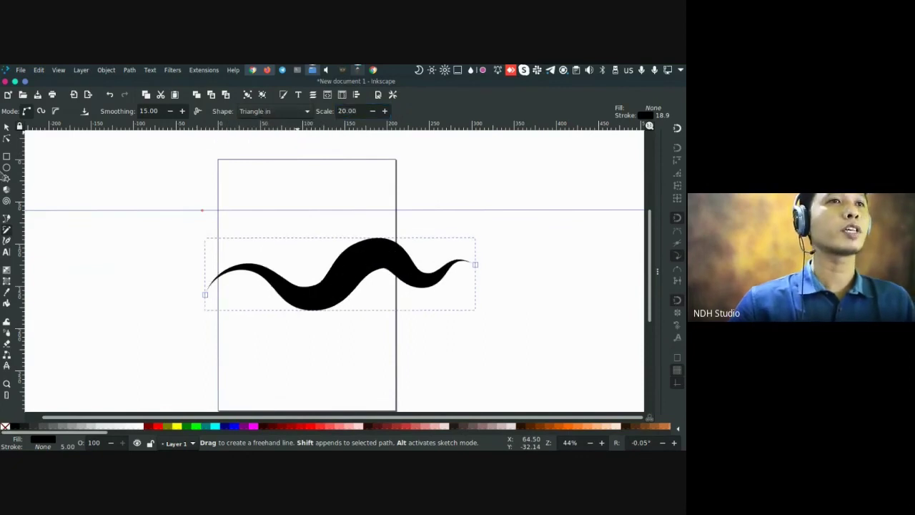
Drag the wave stroke further left on the page and box-select it
click(6, 128)
scroll(317, 188, down, 1)
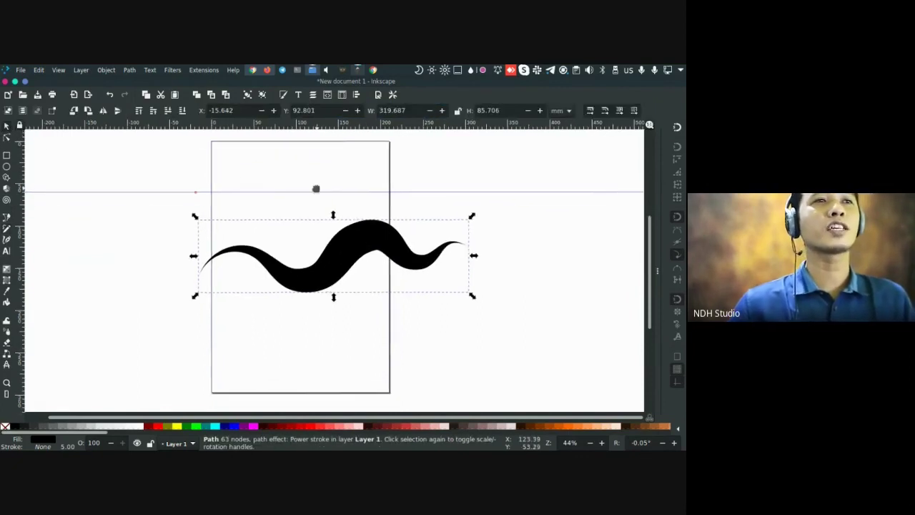
click(445, 212)
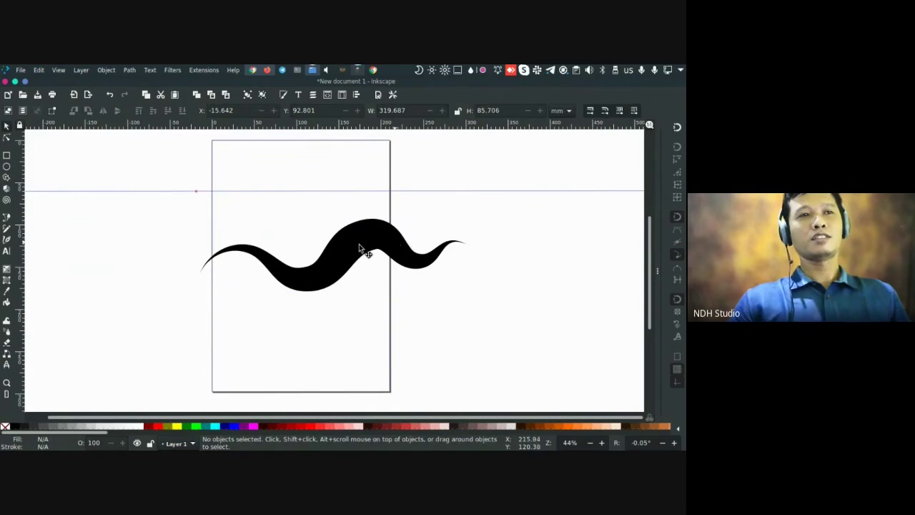
drag(359, 247, 327, 248)
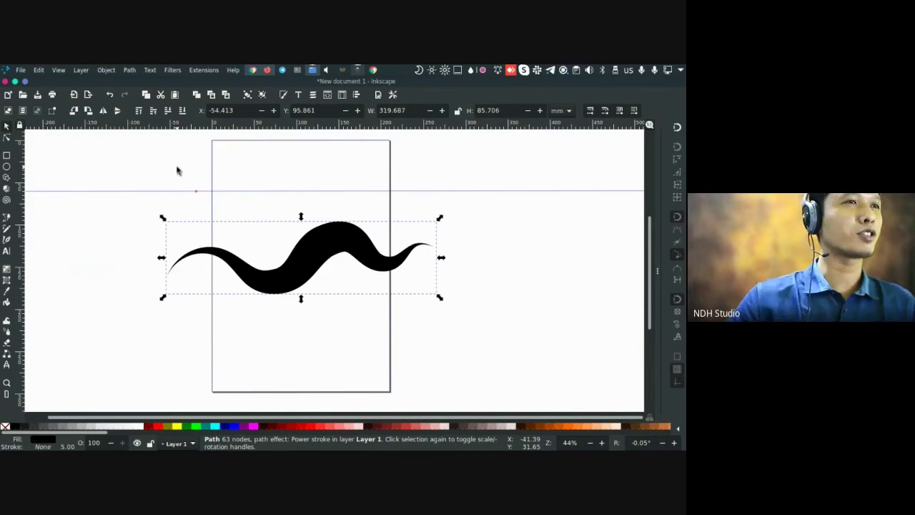
mouse_move(136, 163)
mouse_down()
mouse_move(292, 229)
mouse_move(414, 304)
mouse_up()
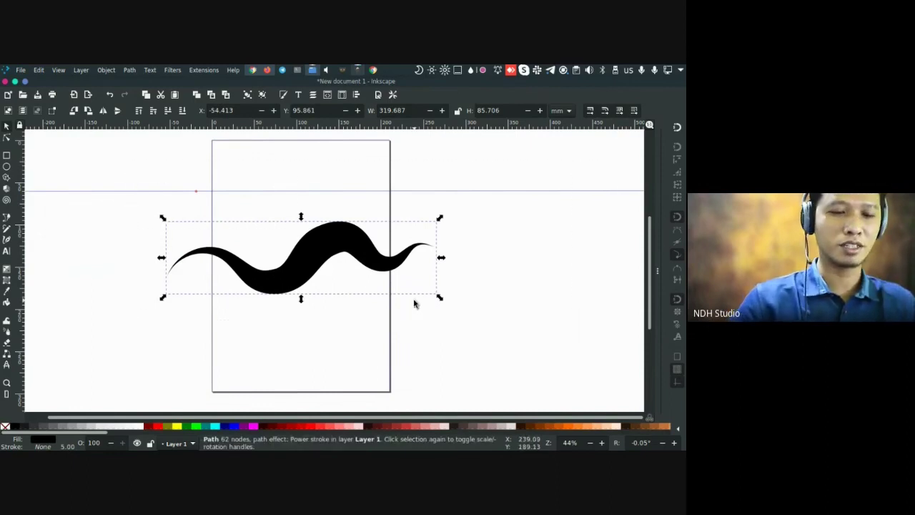
Delete the bold black wave stroke and pan the view down and right
key(Delete)
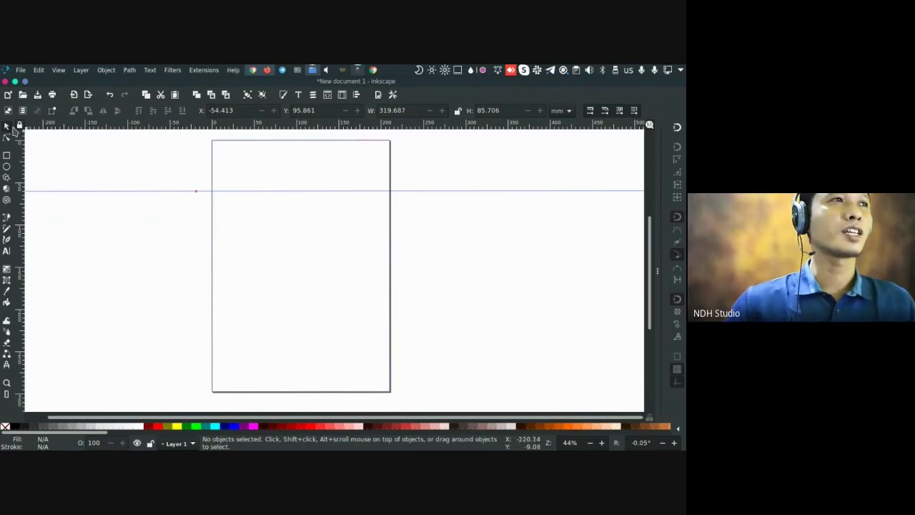
drag(196, 200, 240, 222)
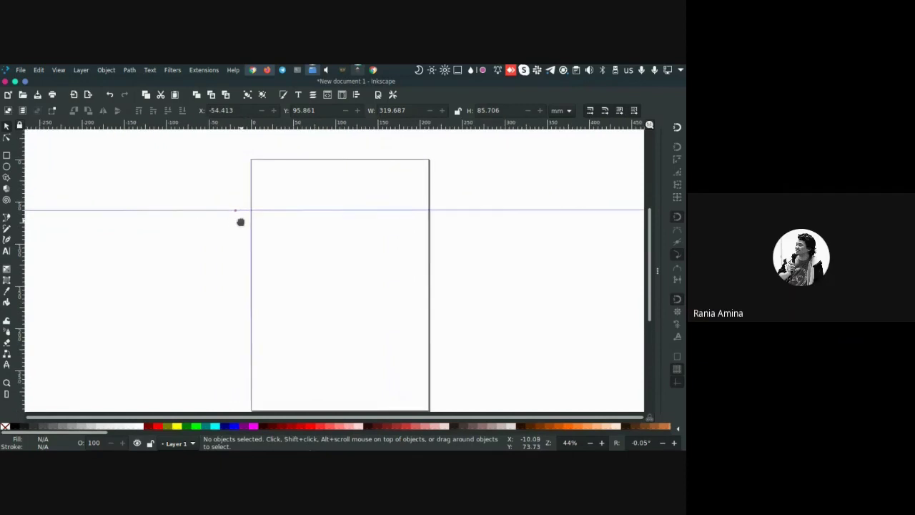
Draw a square near the page's top-left, filled yellow with no outline
click(6, 156)
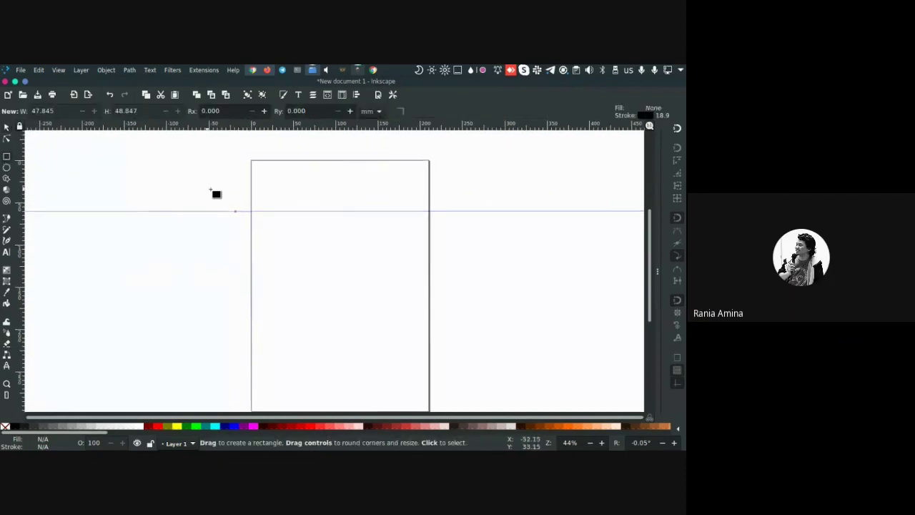
drag(245, 186, 337, 273)
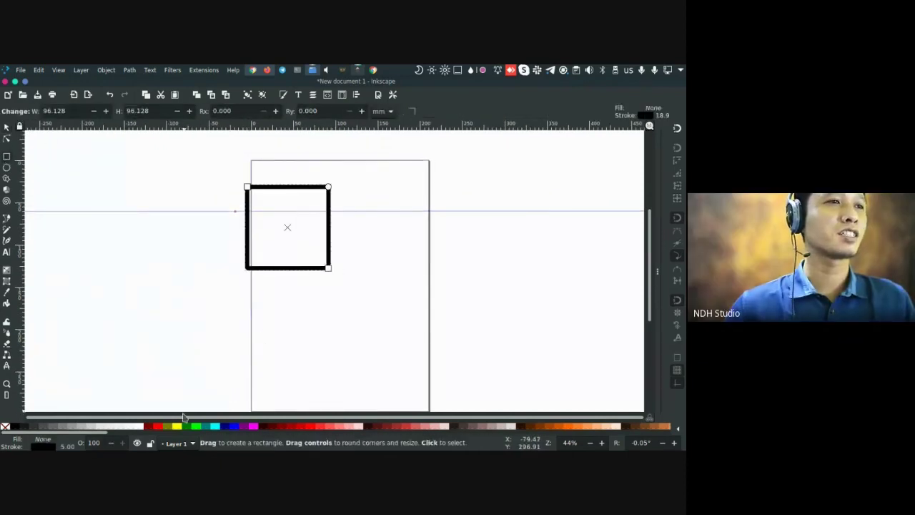
click(177, 426)
shift+click(5, 427)
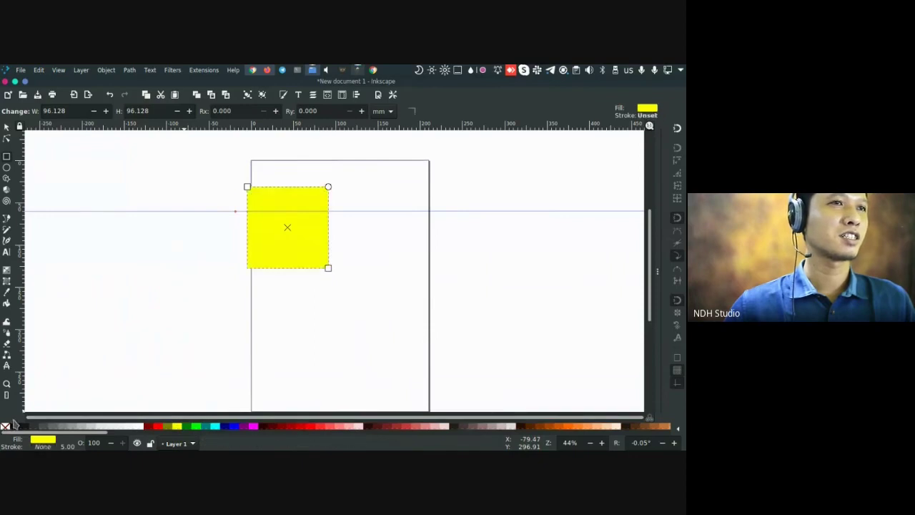
Drag the yellow square down-right, stamping copies along the way
key(s)
mouse_move(290, 259)
mouse_down()
mouse_move(400, 333)
mouse_move(355, 372)
mouse_move(313, 378)
mouse_move(490, 295)
mouse_move(537, 245)
mouse_move(542, 191)
mouse_up()
key(space)
key(space)
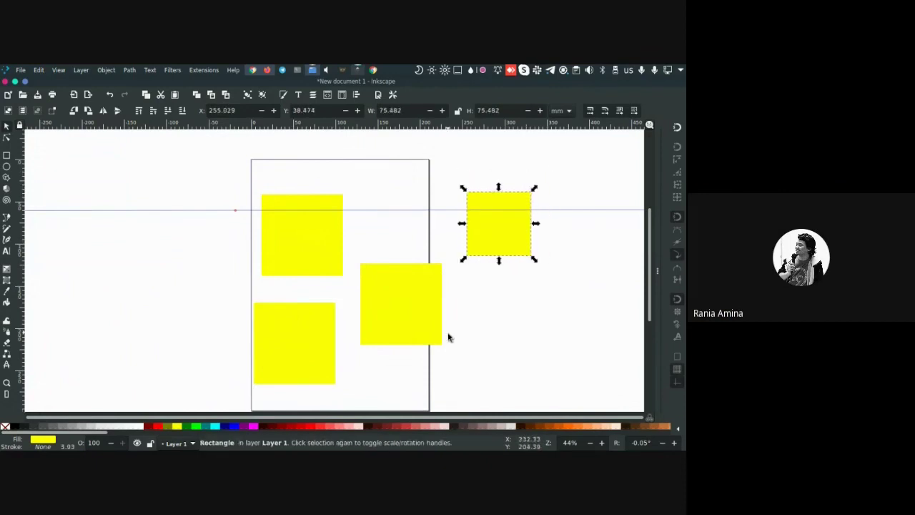
Recolour the middle square brown, the right one dark red and the bottom-left one teal
click(402, 337)
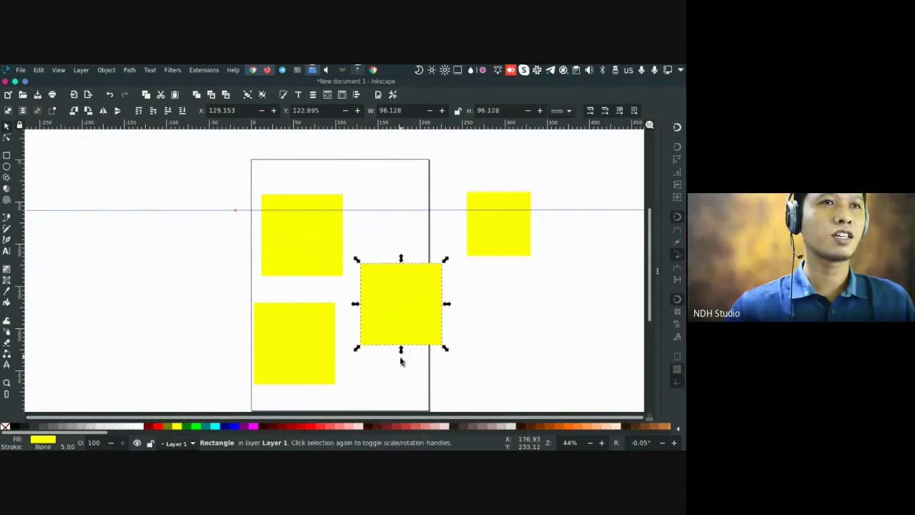
click(401, 427)
click(500, 238)
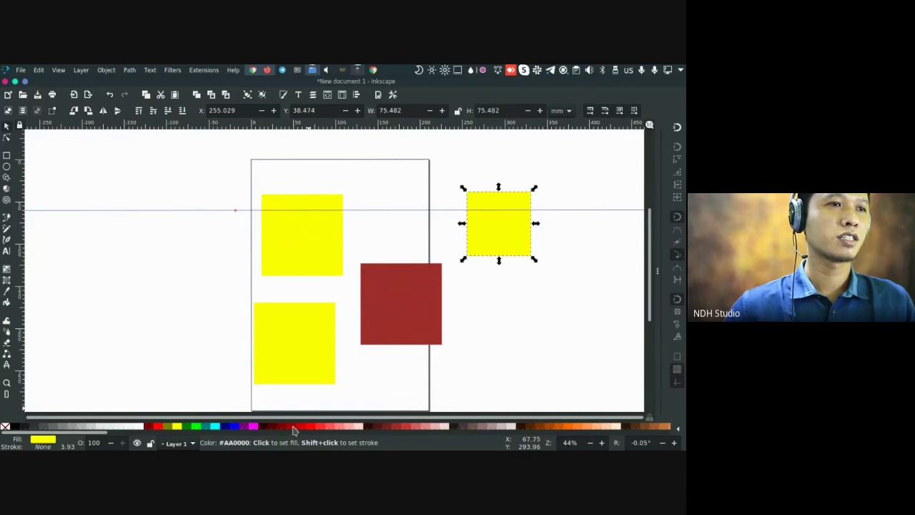
click(293, 428)
click(288, 382)
click(206, 427)
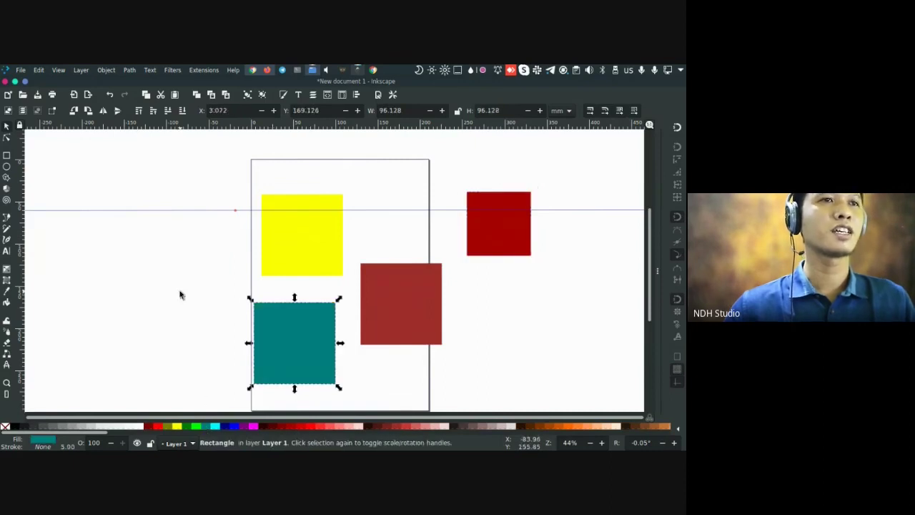
Shift the brown, teal and red squares closer together, then box-select yellow, teal and brown
click(180, 294)
drag(392, 291, 373, 265)
mouse_move(304, 350)
mouse_down()
mouse_move(311, 333)
mouse_move(299, 333)
mouse_up()
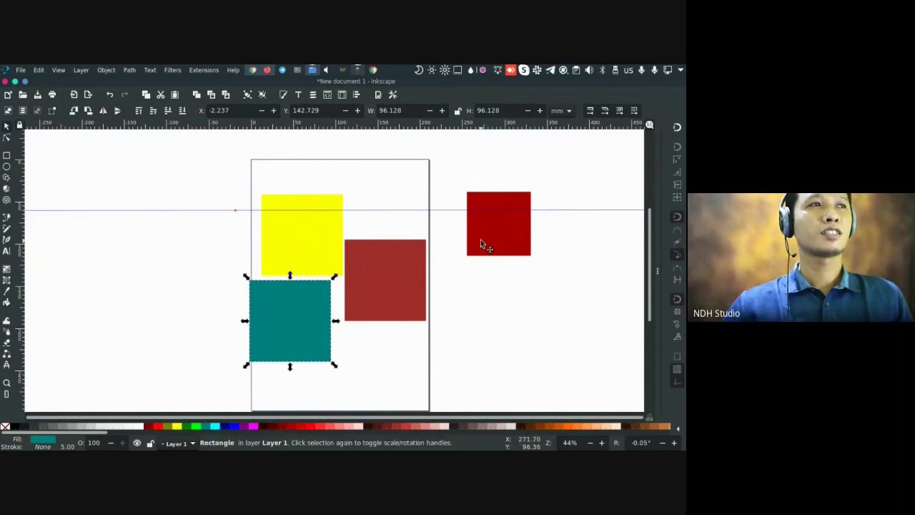
drag(480, 242, 443, 252)
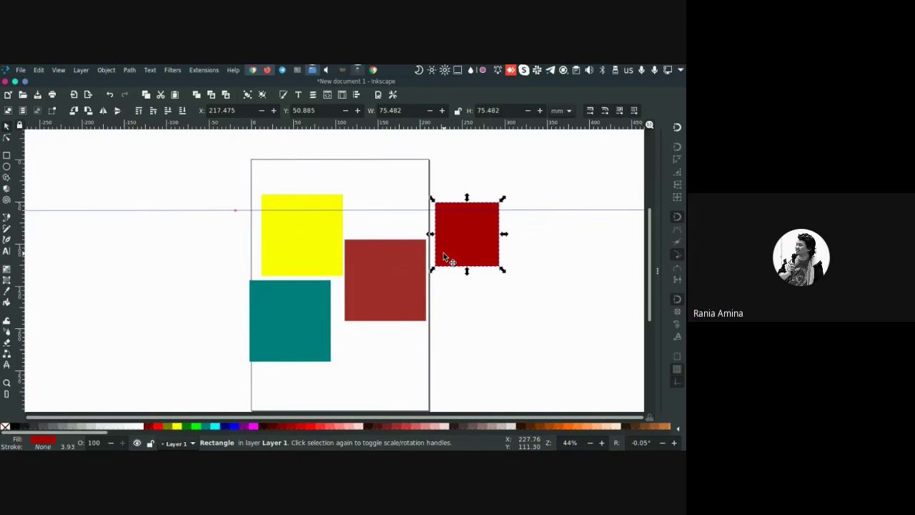
click(280, 240)
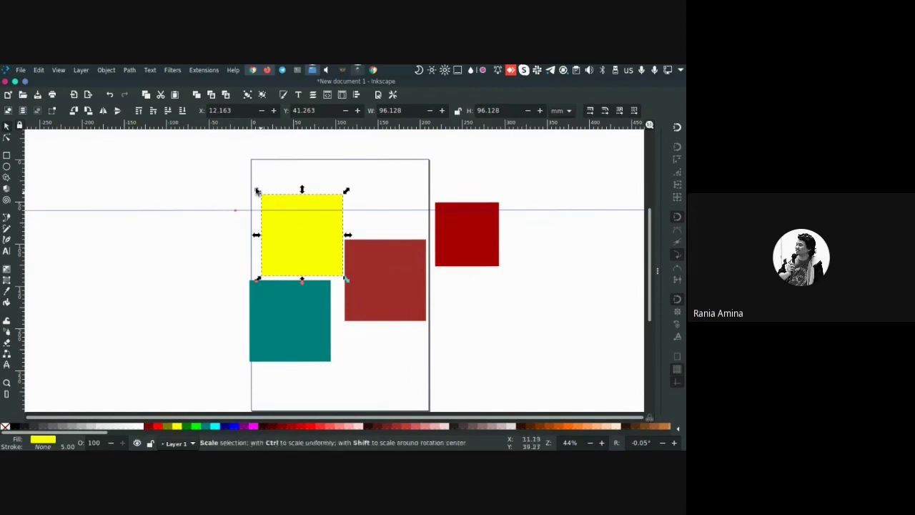
drag(211, 165, 433, 390)
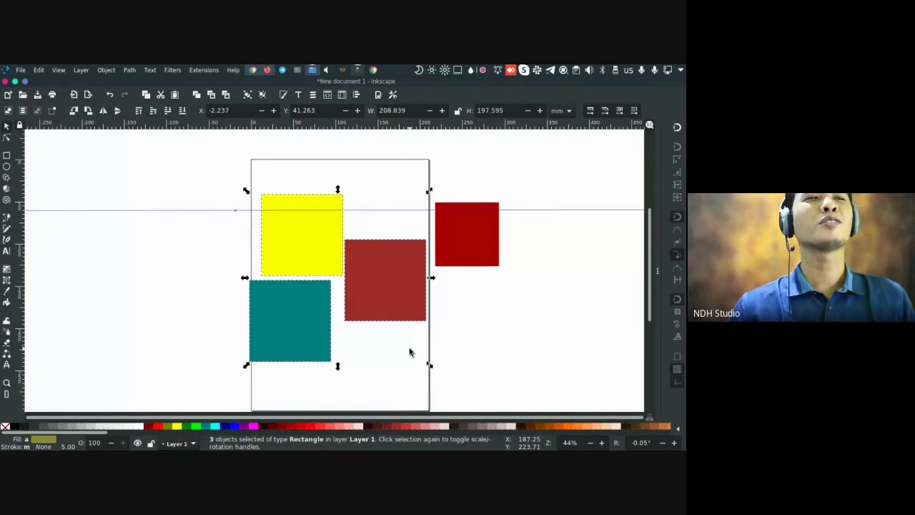
Try rubber-band selections over the squares, then clear them
click(153, 183)
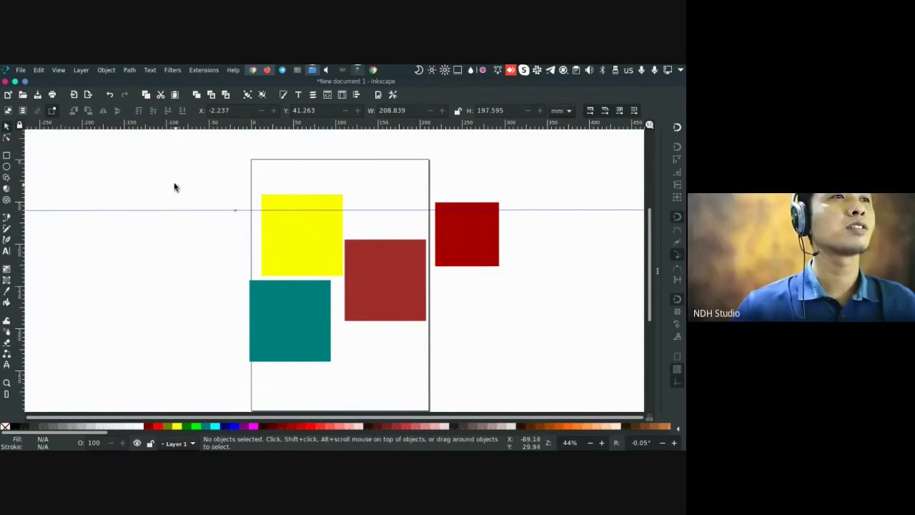
drag(206, 165, 294, 255)
drag(351, 294, 388, 306)
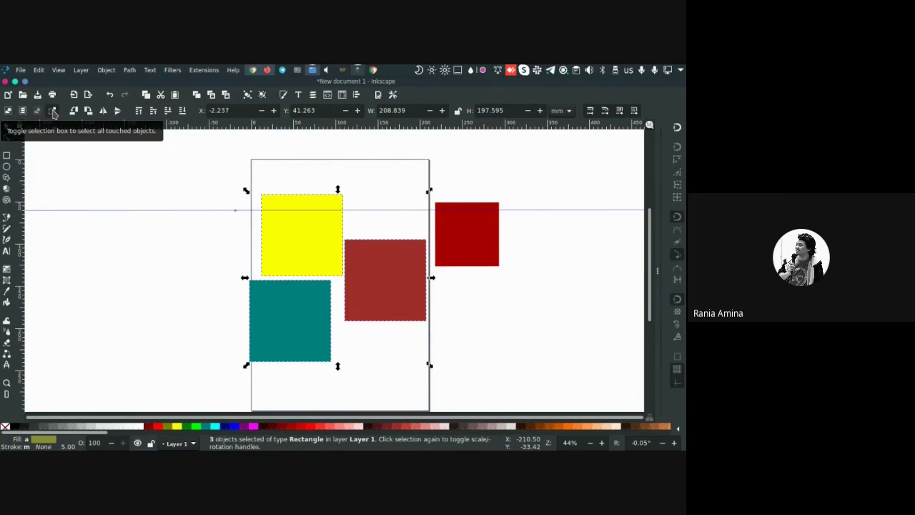
click(173, 165)
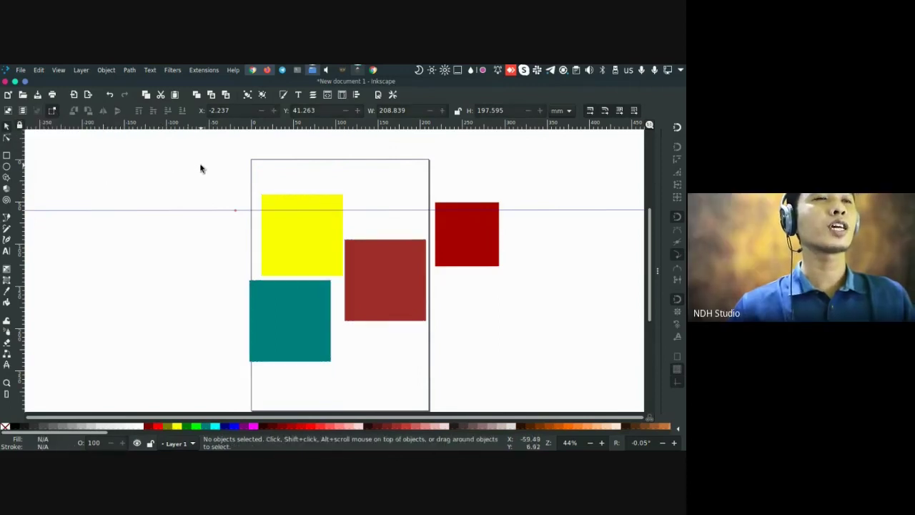
drag(191, 166, 299, 223)
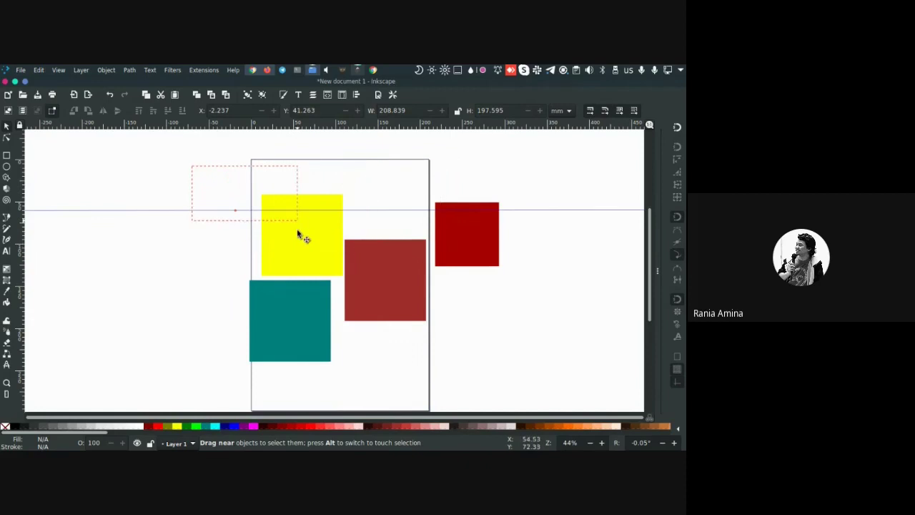
Nudge the yellow square slightly up and left so it sits above the teal one
click(306, 243)
click(301, 241)
click(387, 266)
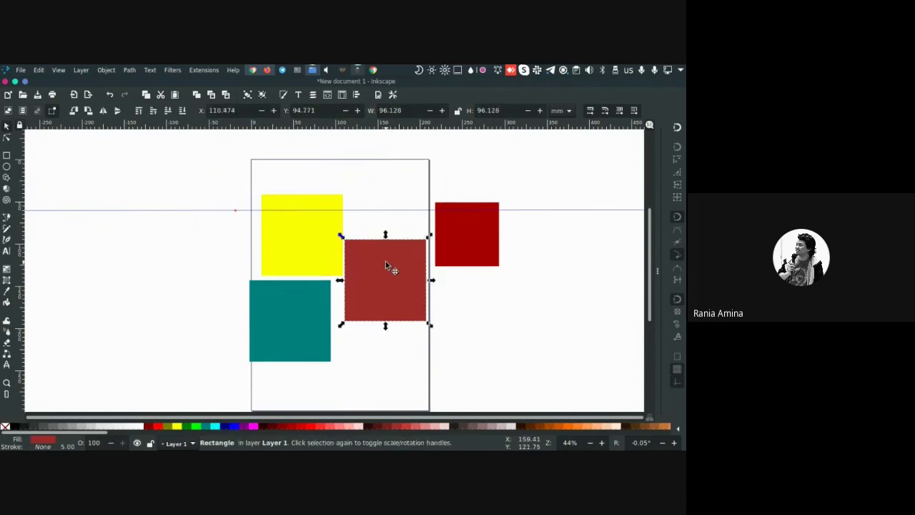
click(320, 249)
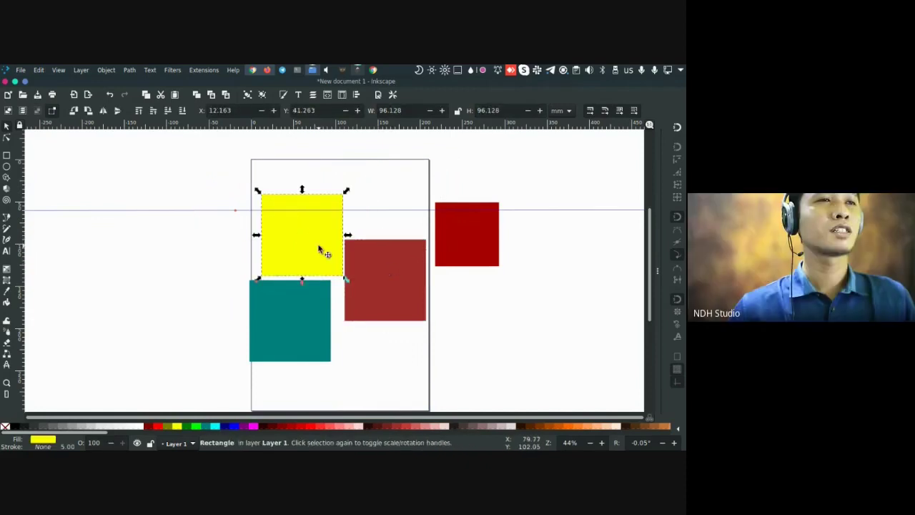
mouse_move(321, 239)
mouse_down()
mouse_move(351, 260)
mouse_move(304, 238)
mouse_move(306, 229)
mouse_up()
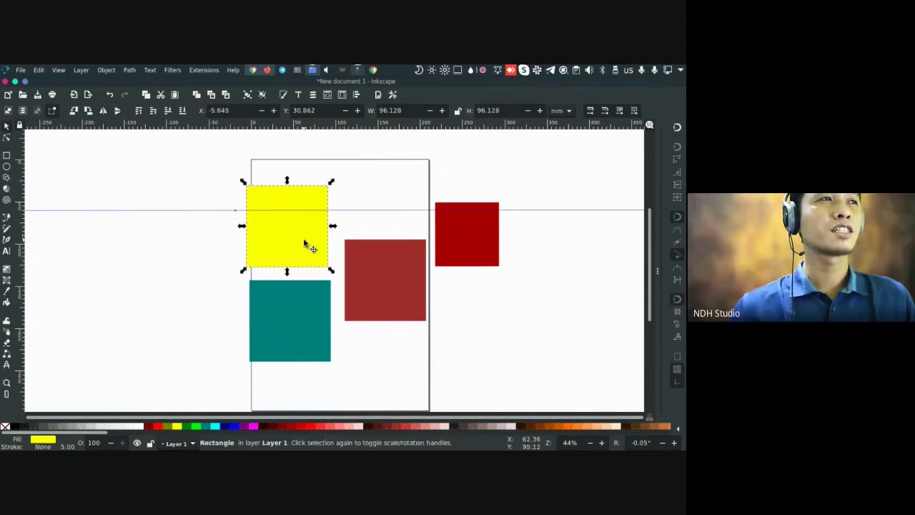
click(342, 228)
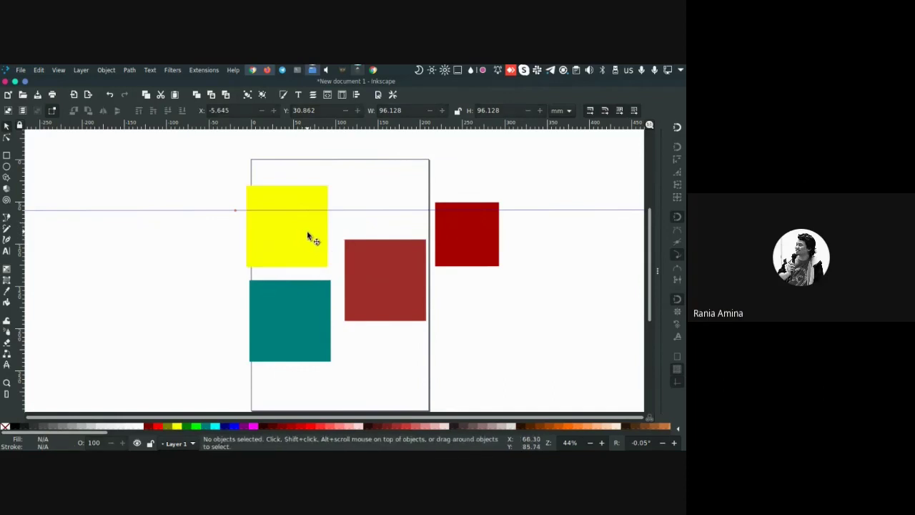
click(308, 236)
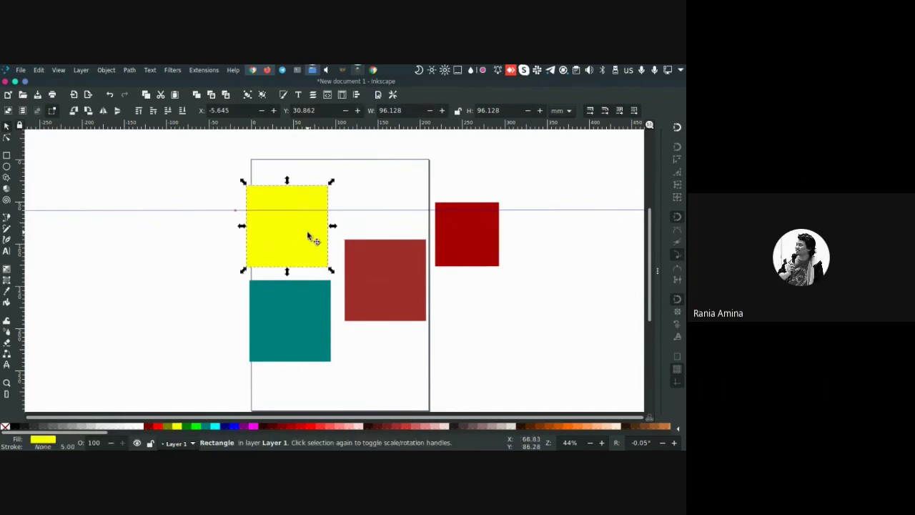
click(233, 199)
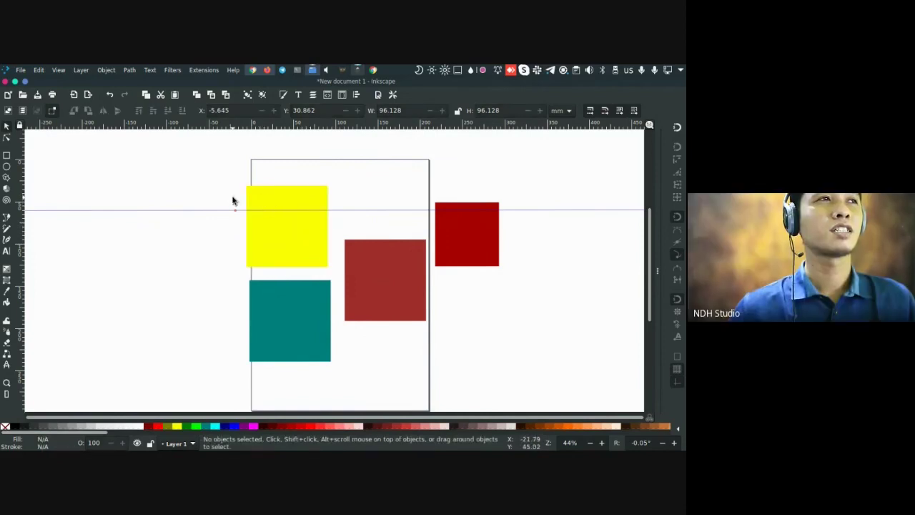
Select the teal, brown and yellow squares one at a time
drag(233, 197, 314, 256)
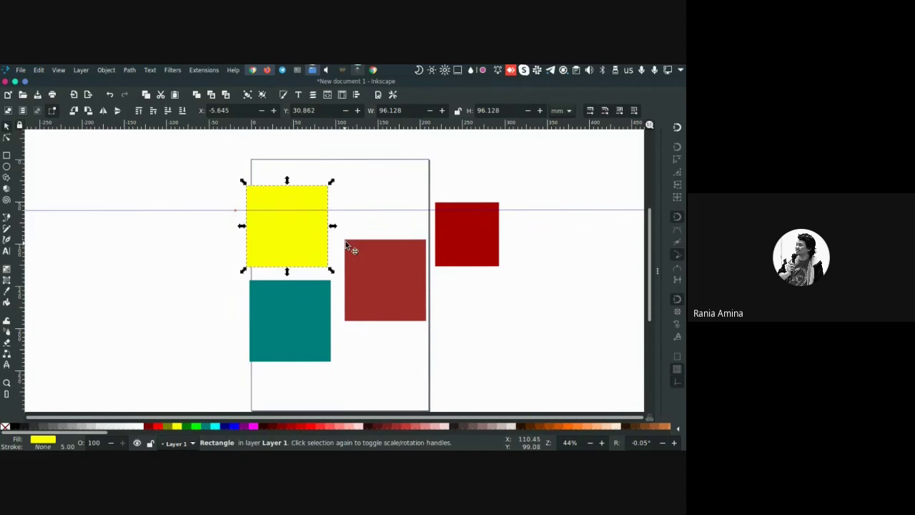
drag(246, 280, 266, 311)
click(257, 343)
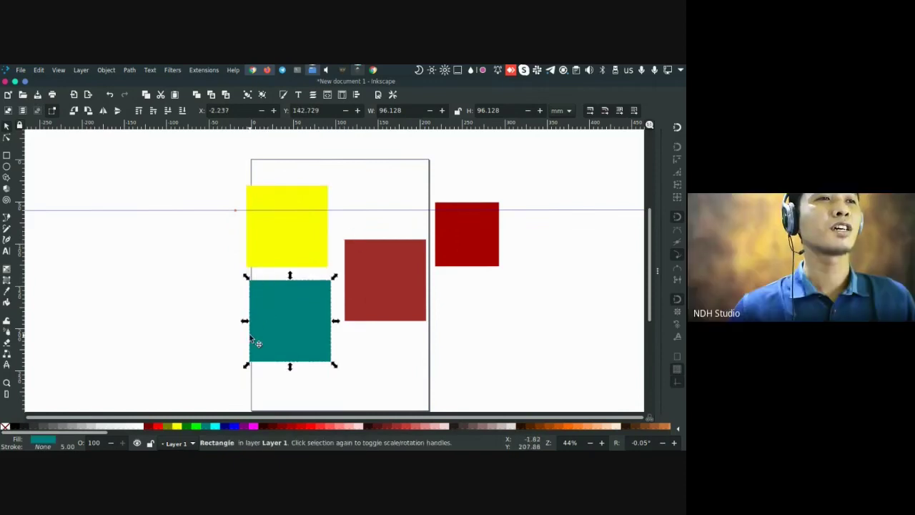
click(425, 276)
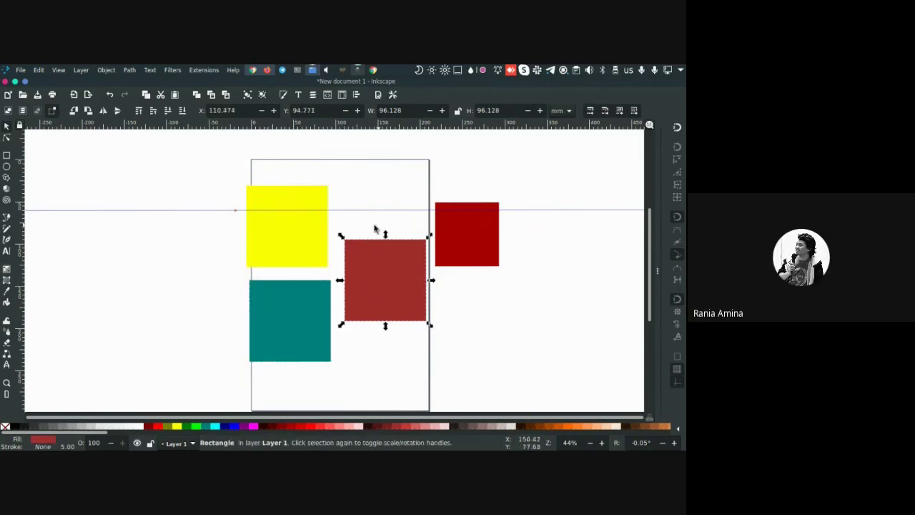
click(264, 263)
mouse_move(231, 279)
mouse_down()
mouse_move(276, 319)
mouse_move(241, 286)
mouse_up()
key(Tab)
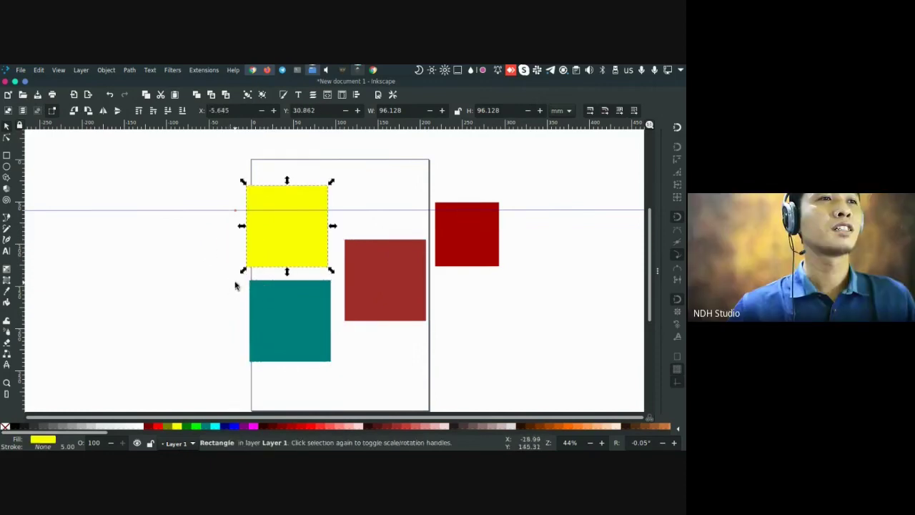
Build multi-square selections, ending with the yellow-teal and brown-red pairs
drag(228, 284, 265, 328)
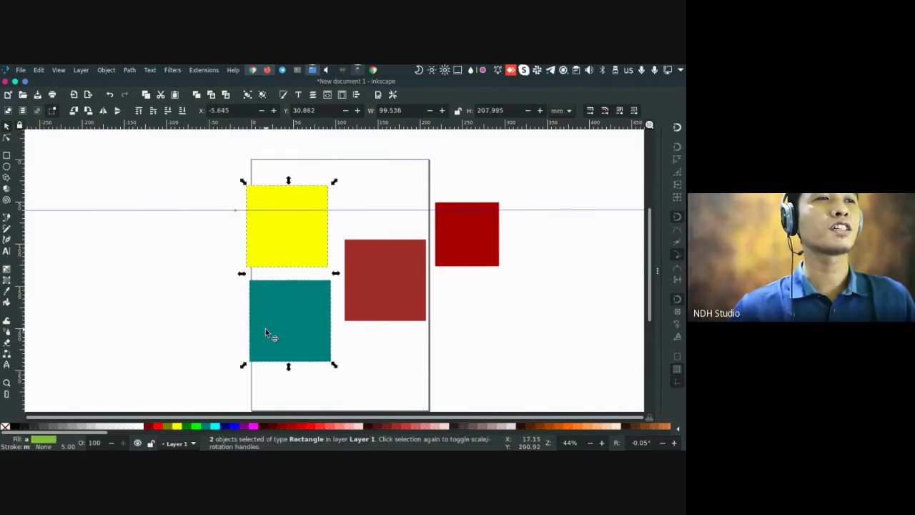
drag(373, 226, 391, 255)
drag(447, 185, 464, 236)
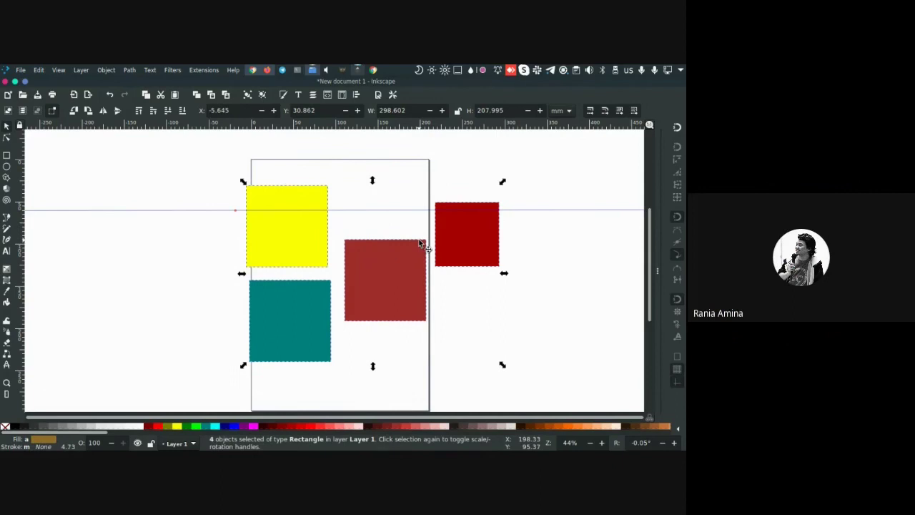
click(174, 163)
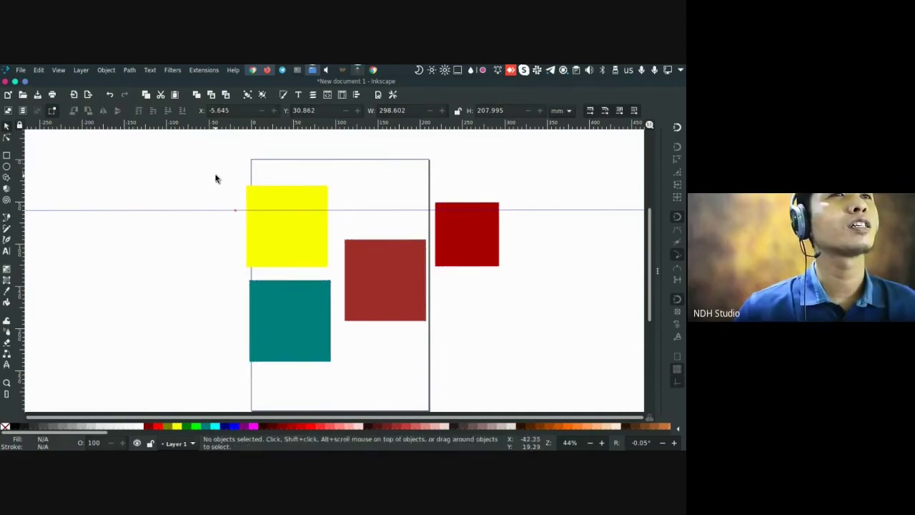
drag(220, 172, 296, 316)
drag(380, 182, 463, 253)
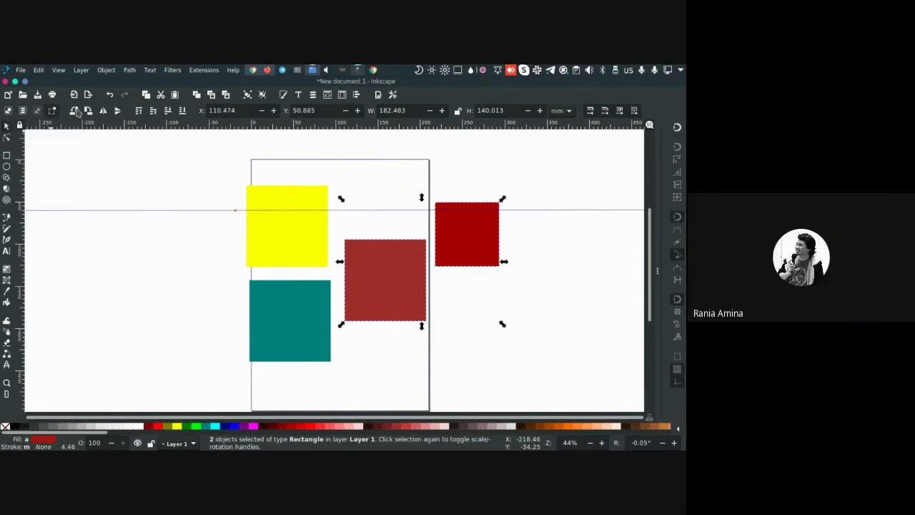
click(196, 172)
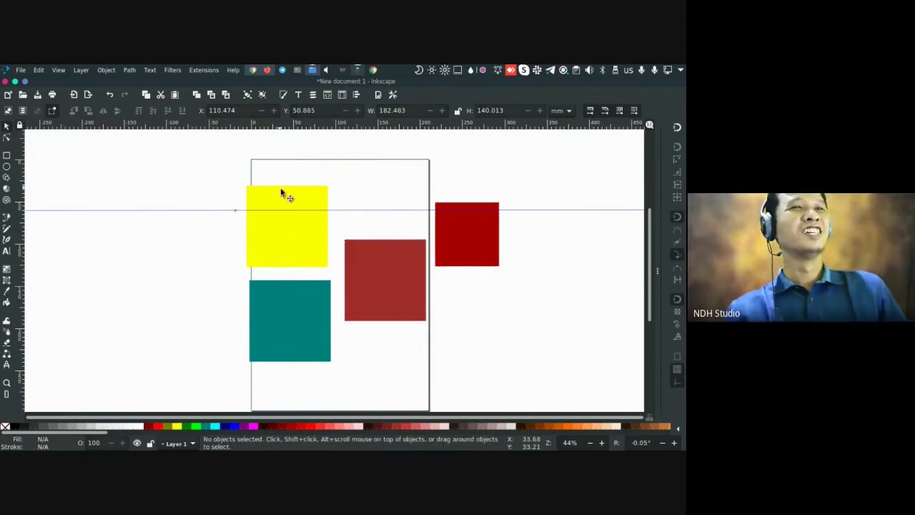
drag(204, 177, 390, 313)
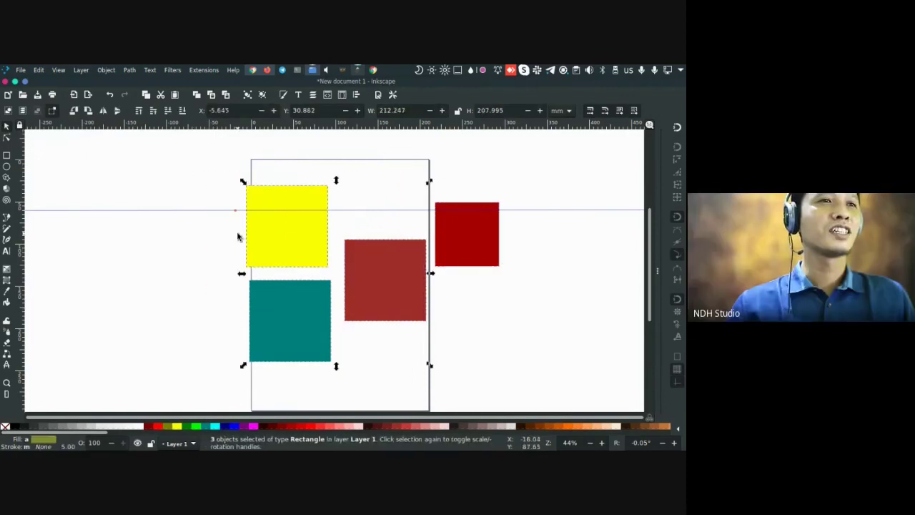
drag(327, 258, 258, 251)
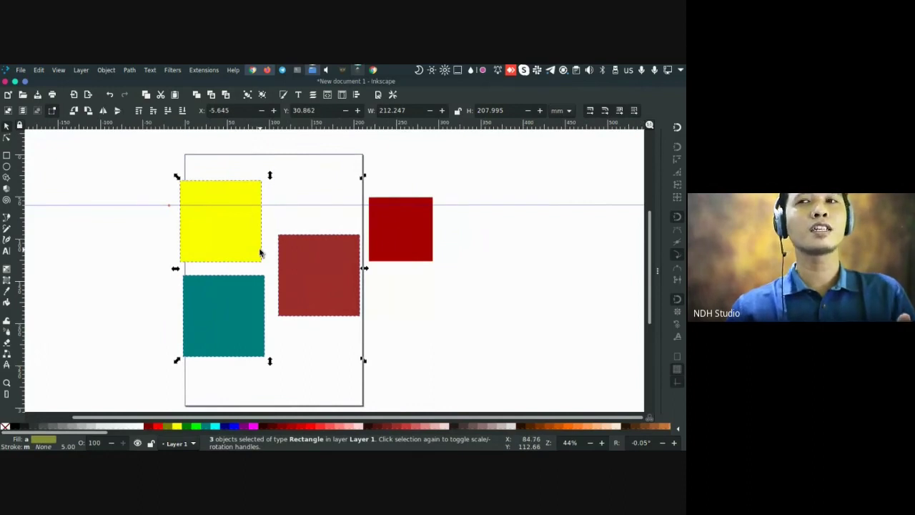
drag(122, 157, 311, 293)
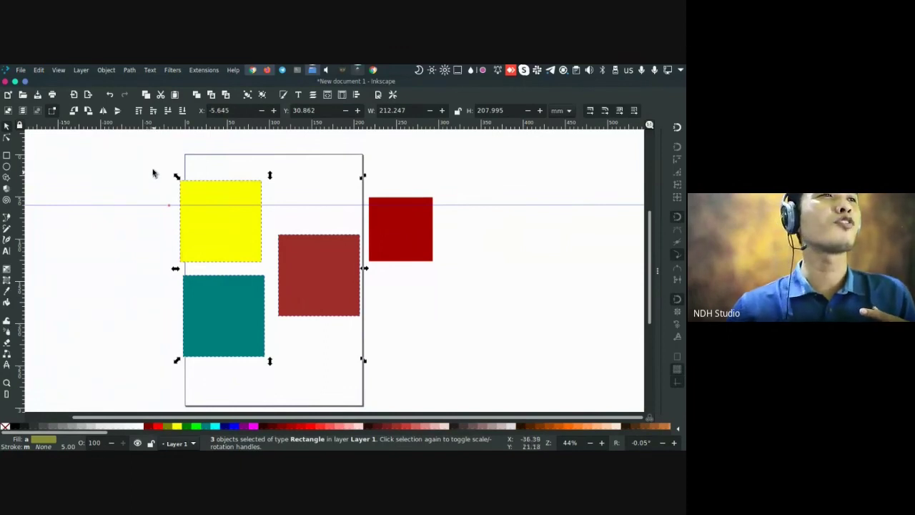
drag(110, 149, 320, 297)
drag(144, 174, 321, 298)
drag(152, 154, 366, 376)
key(Escape)
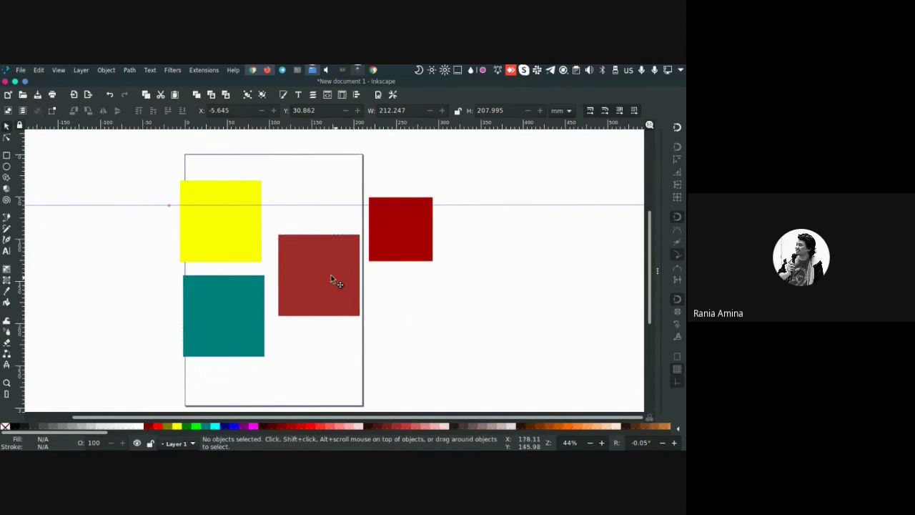
Drag the brown square over the yellow one, then bring the teal square up-left over both
drag(331, 276, 256, 261)
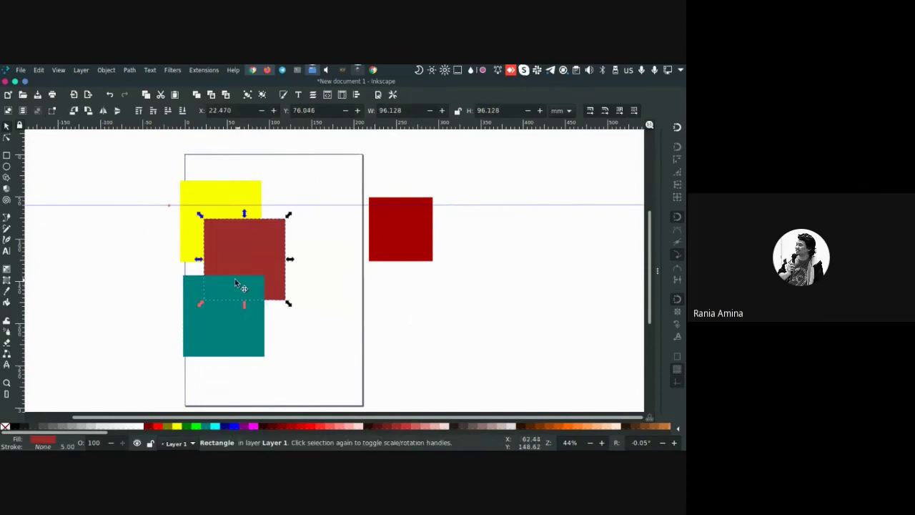
click(116, 149)
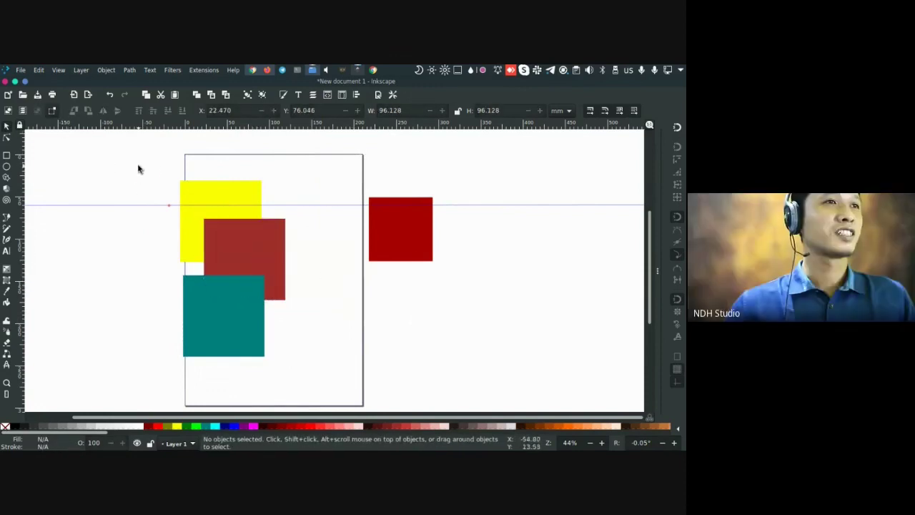
drag(139, 169, 201, 223)
click(96, 188)
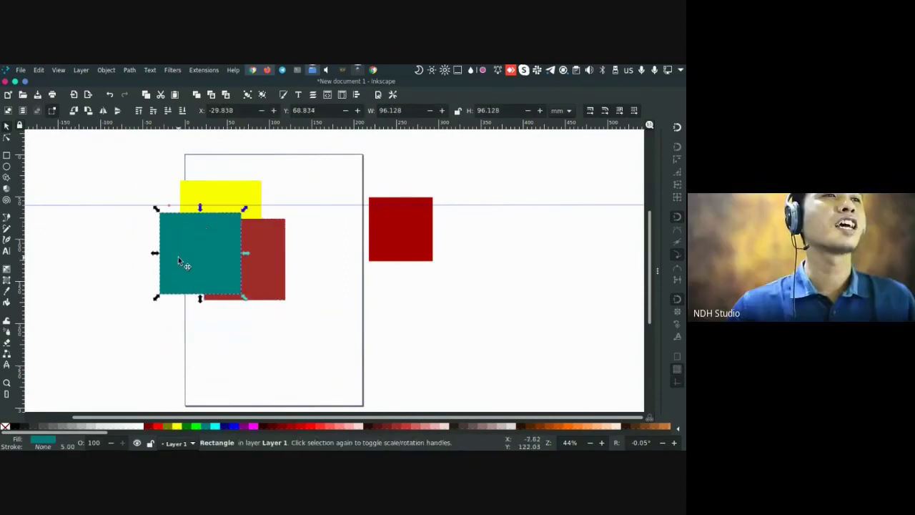
Rubber-band select the three overlapping squares, clear, and select them again
click(131, 260)
drag(127, 151, 189, 215)
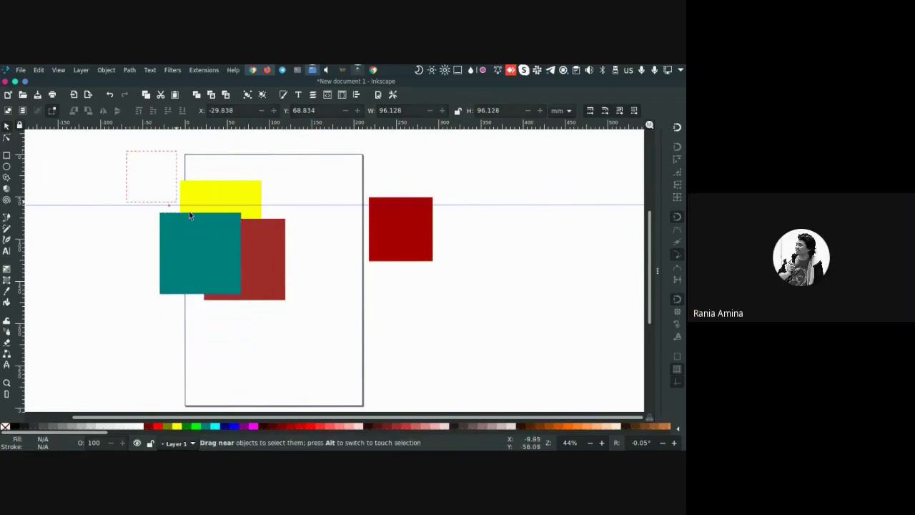
drag(230, 244, 231, 246)
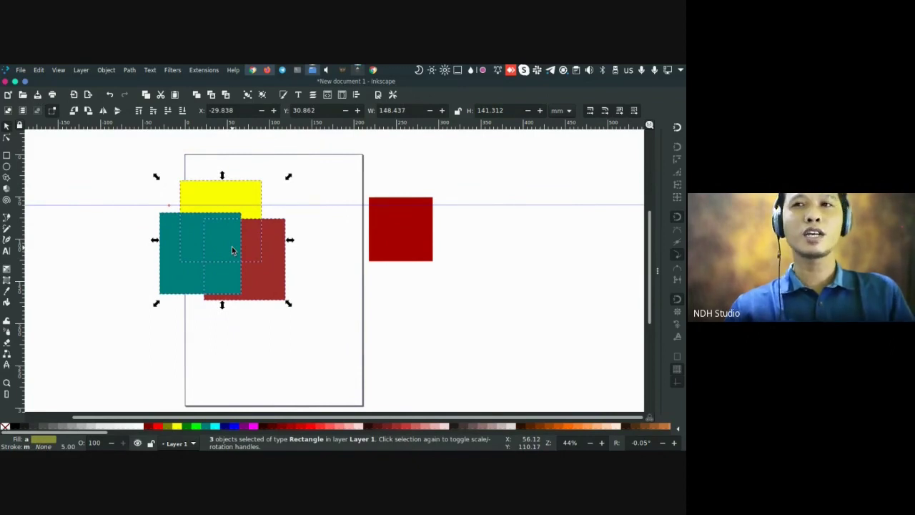
click(261, 321)
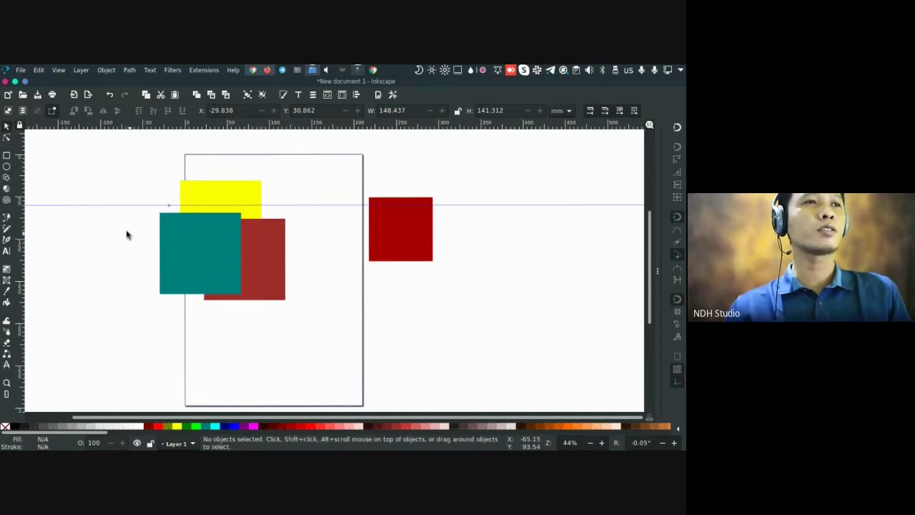
drag(126, 231, 190, 307)
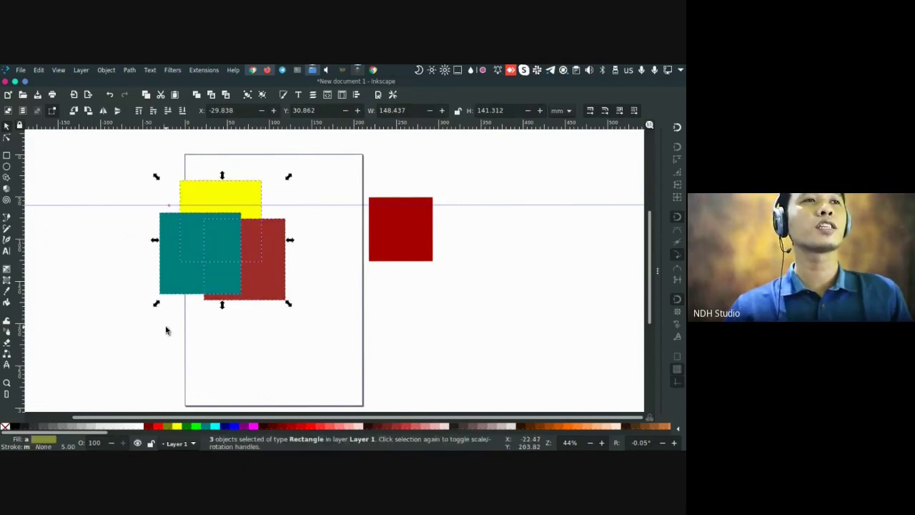
Try touch-selecting the three overlapping squares, clearing and reselecting them
click(139, 272)
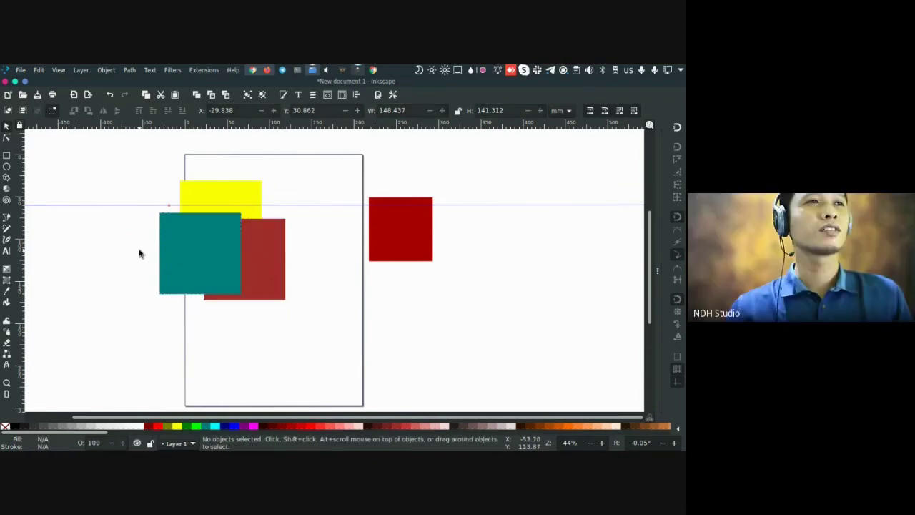
drag(136, 243, 215, 265)
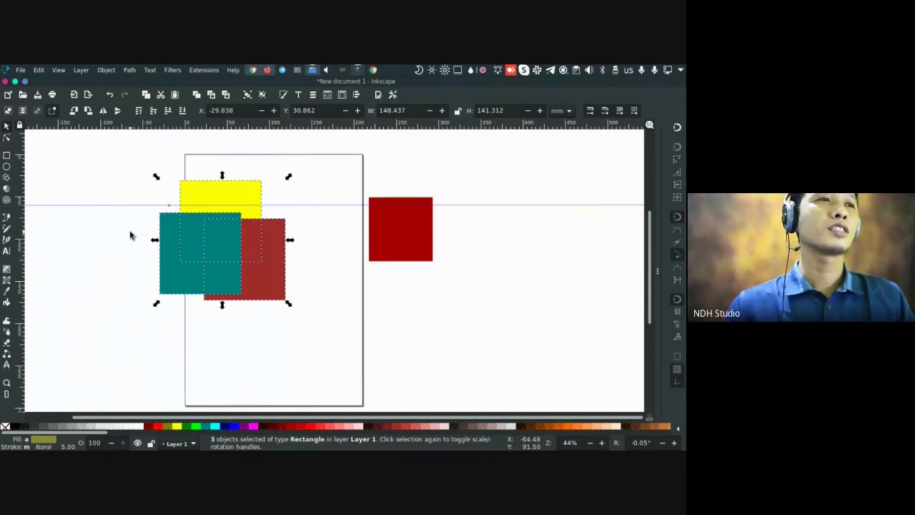
mouse_move(134, 230)
mouse_down()
mouse_move(253, 239)
mouse_move(247, 255)
mouse_up()
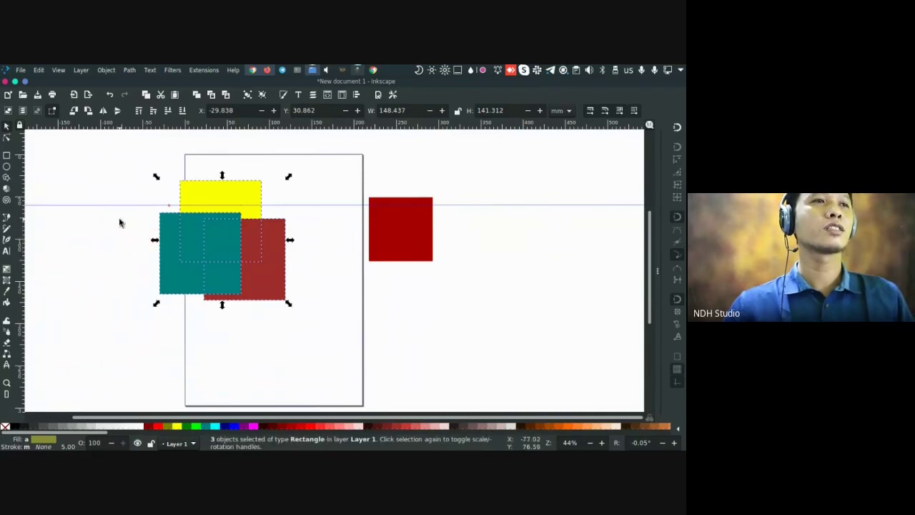
click(124, 241)
mouse_move(127, 241)
mouse_down()
mouse_move(226, 246)
mouse_move(207, 276)
mouse_up()
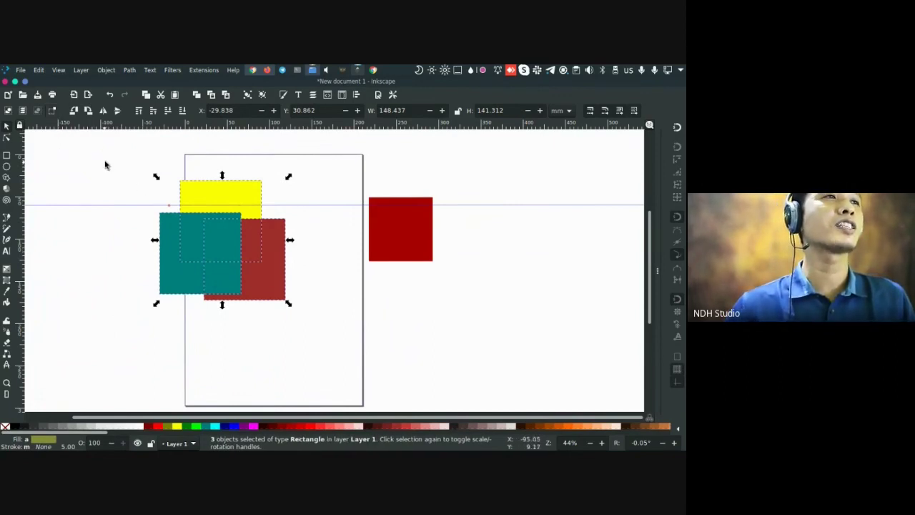
Rubber-band all four squares including the dark red one and delete them
drag(134, 164, 315, 319)
drag(120, 243, 229, 248)
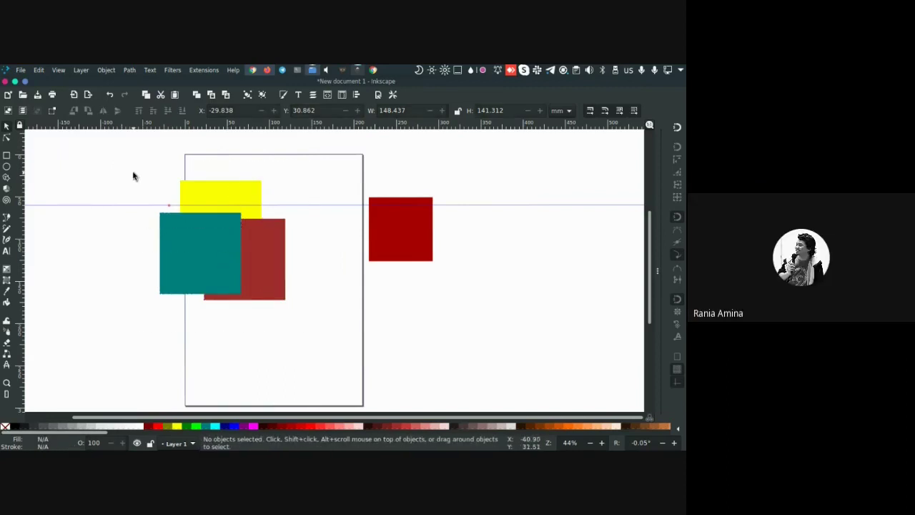
drag(133, 173, 319, 317)
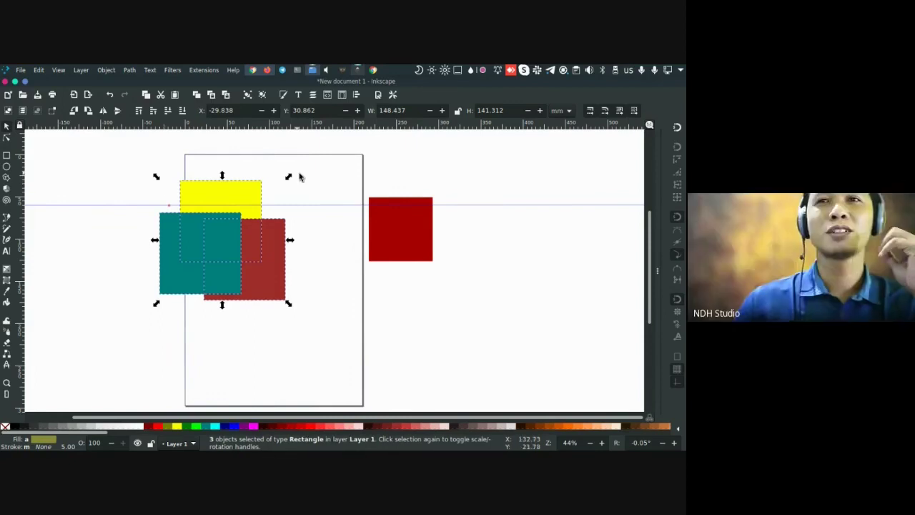
drag(120, 157, 491, 333)
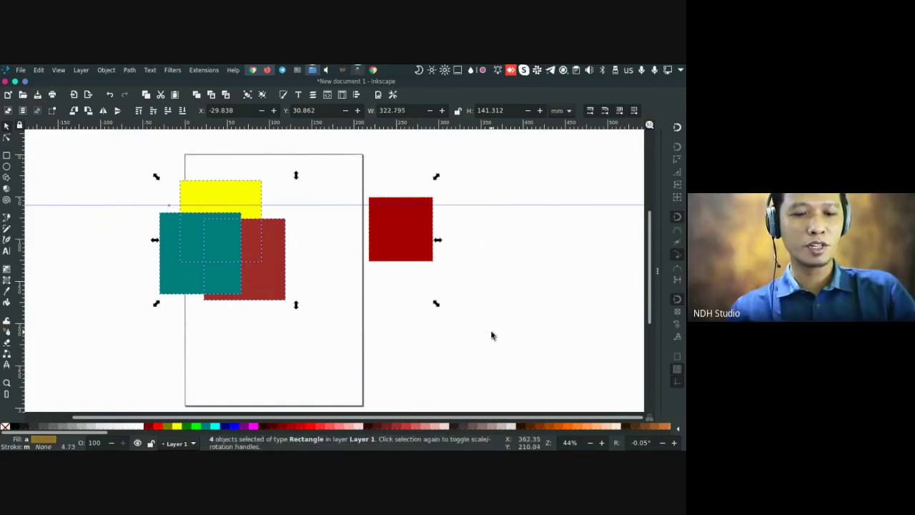
key(Delete)
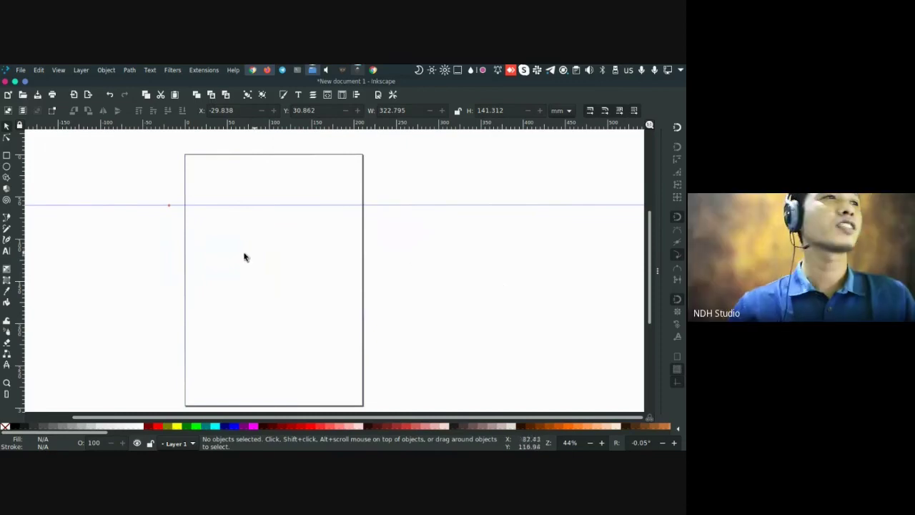
Draw a teal 2-corner star and drag its handles into a slanted parallelogram, spoke ratio 0.742
click(6, 178)
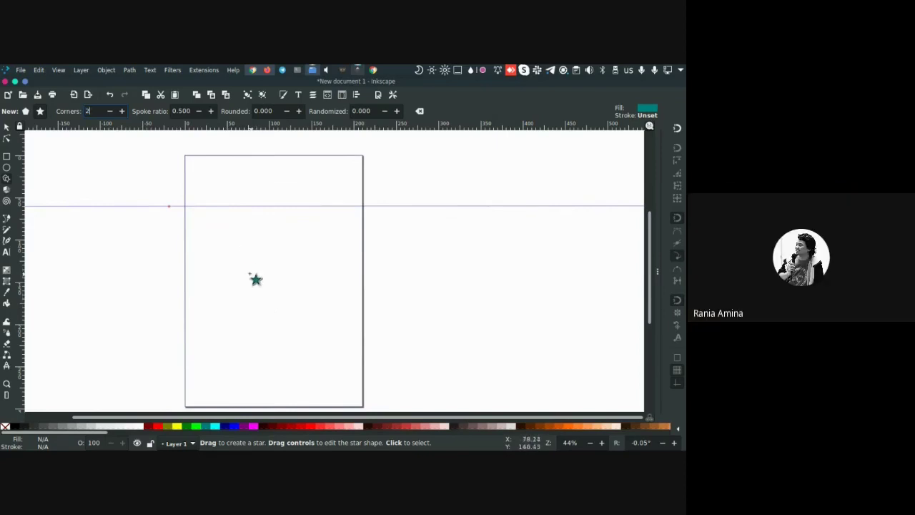
drag(213, 226, 278, 257)
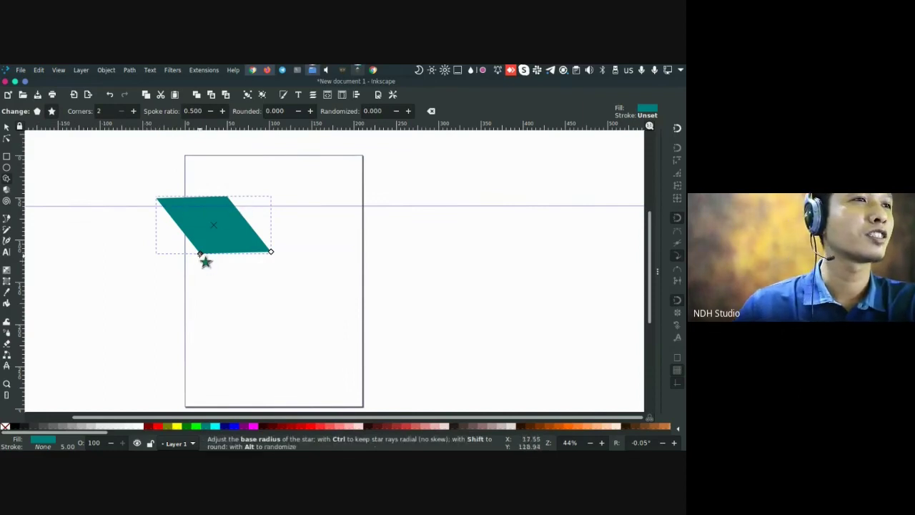
drag(201, 255, 165, 274)
drag(272, 253, 208, 284)
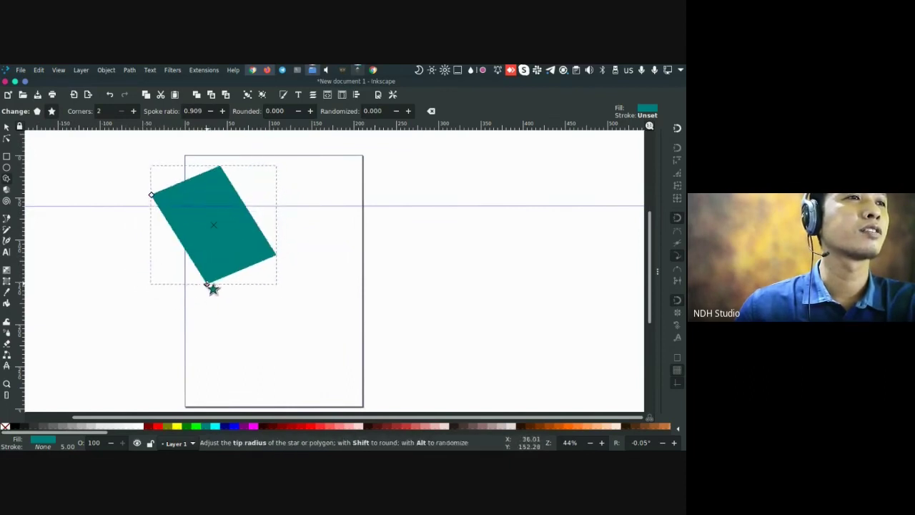
mouse_move(151, 192)
mouse_down()
mouse_move(163, 219)
mouse_move(156, 237)
mouse_move(151, 205)
mouse_move(182, 167)
mouse_move(126, 162)
mouse_move(129, 188)
mouse_move(166, 253)
mouse_move(143, 205)
mouse_move(146, 168)
mouse_move(153, 199)
mouse_move(147, 170)
mouse_move(147, 185)
mouse_up()
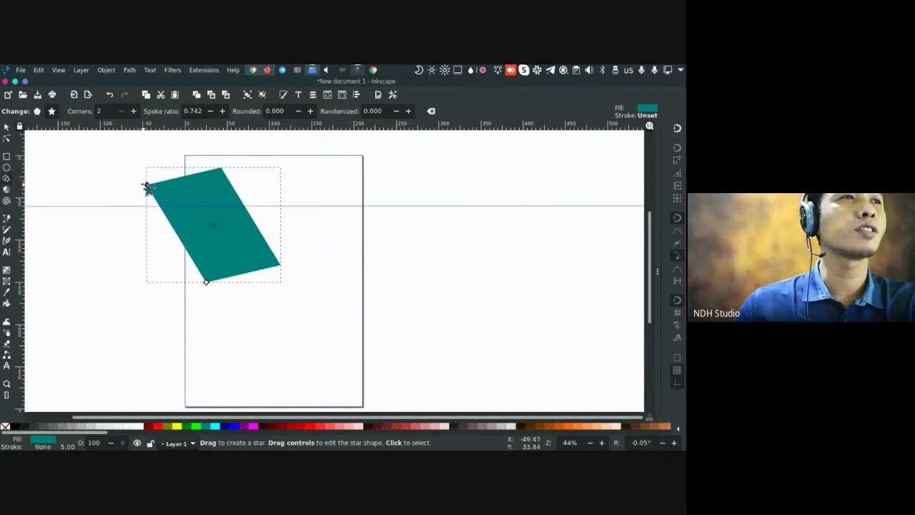
mouse_move(146, 185)
mouse_down()
mouse_move(137, 178)
mouse_move(148, 227)
mouse_move(136, 175)
mouse_up()
Select and delete the teal parallelogram, then switch to the Text tool
click(6, 126)
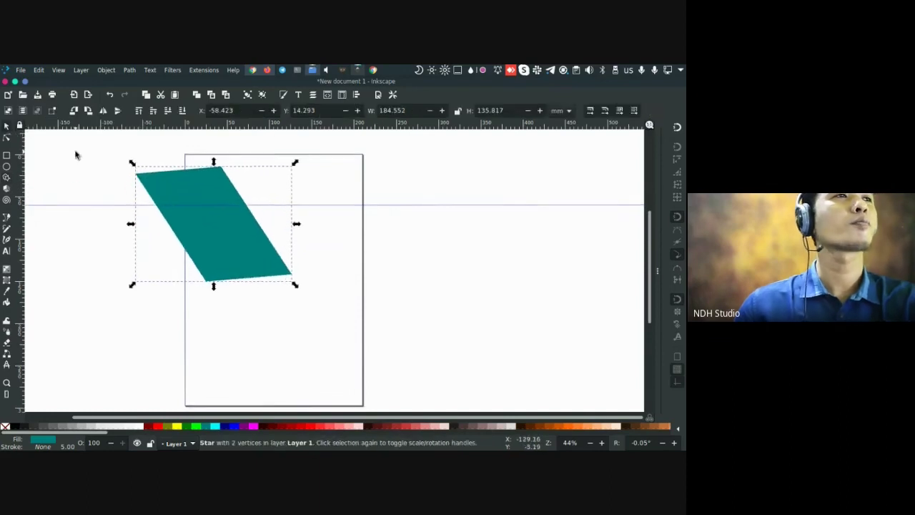
click(76, 152)
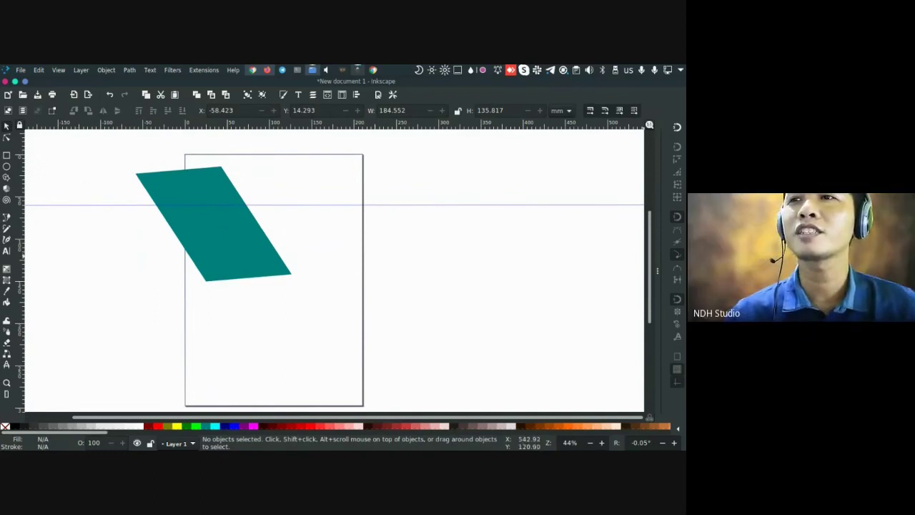
click(239, 252)
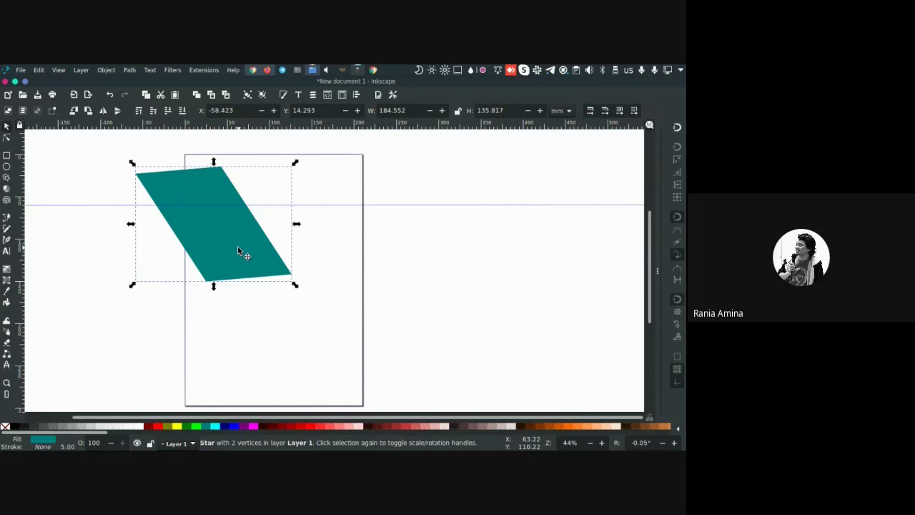
key(Delete)
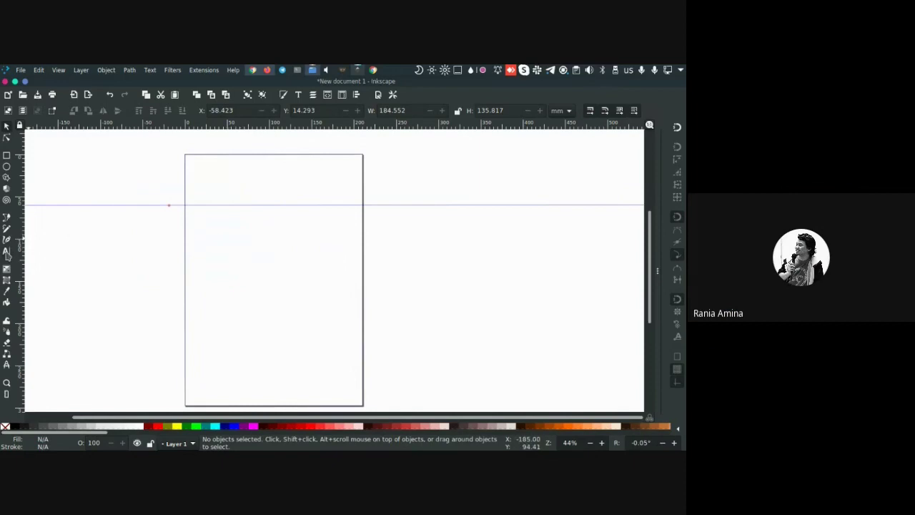
click(6, 252)
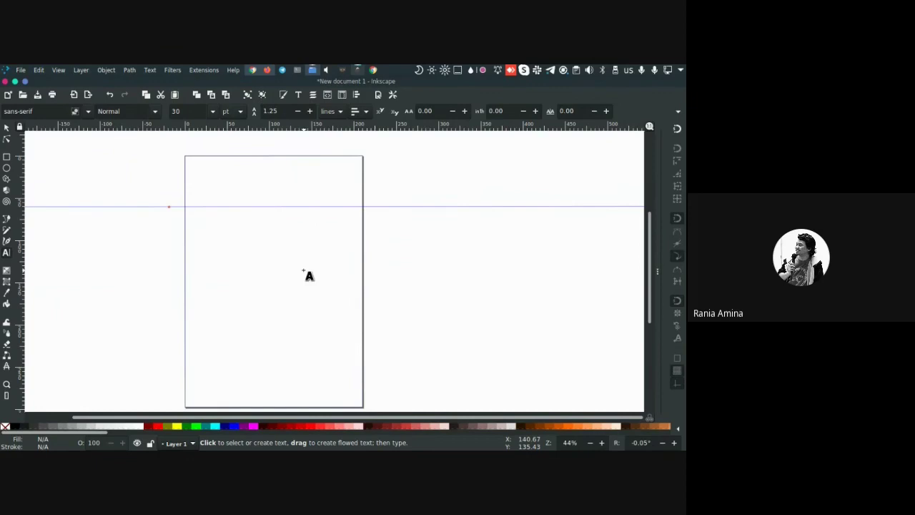
Add the text line 'alksdjf;lkasdjf;lkasdjf' near the top of the page
drag(218, 251, 225, 261)
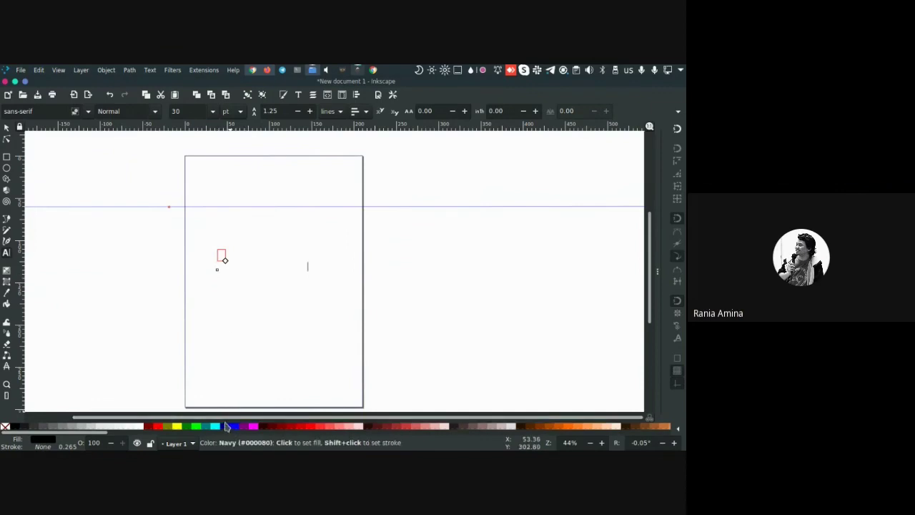
click(255, 180)
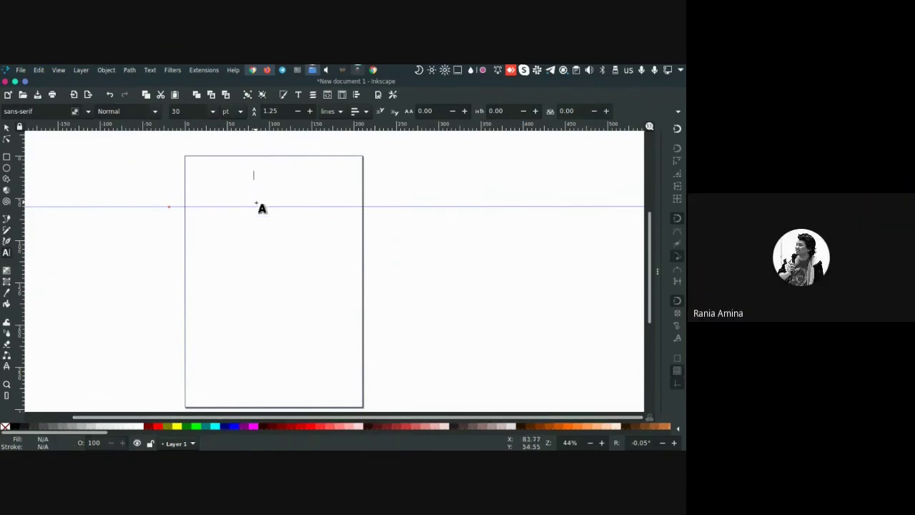
text(alksdjf;lkasdj)
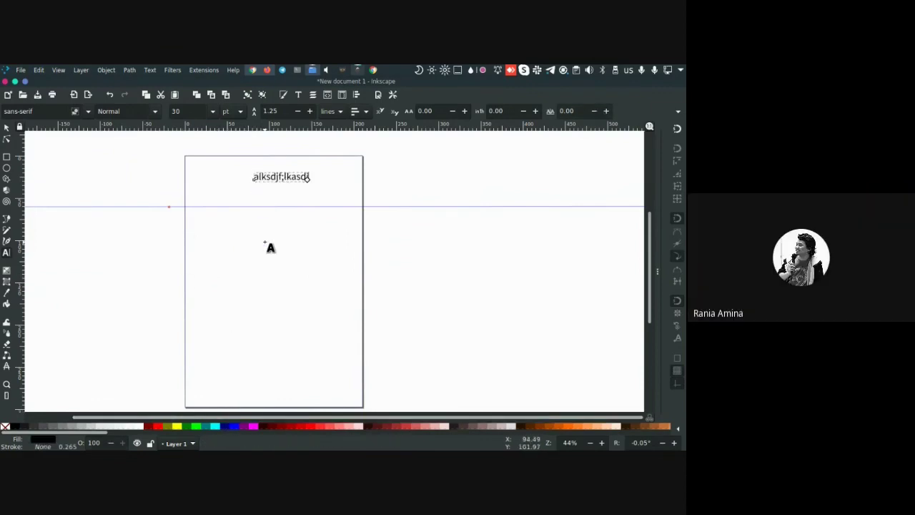
text(f;lkasdjf;lkasdf)
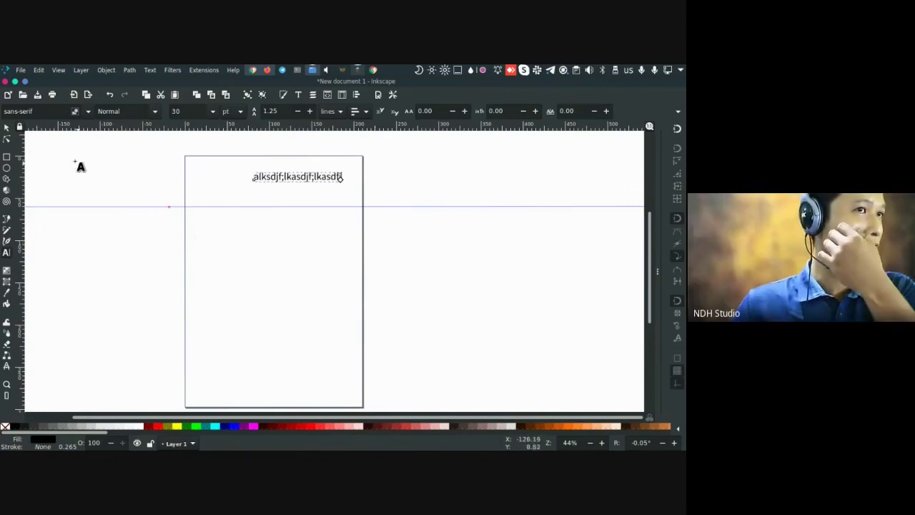
Move the text line down to the middle of the page
key(F1)
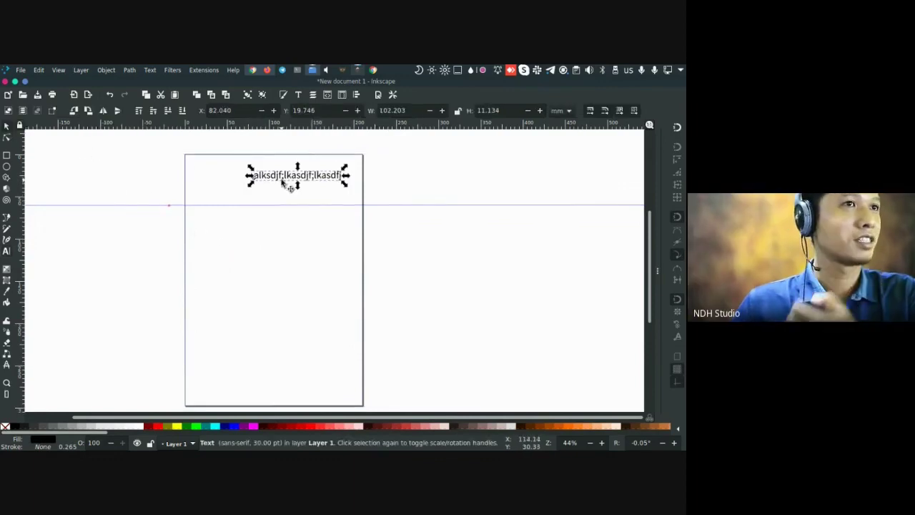
drag(284, 183, 260, 254)
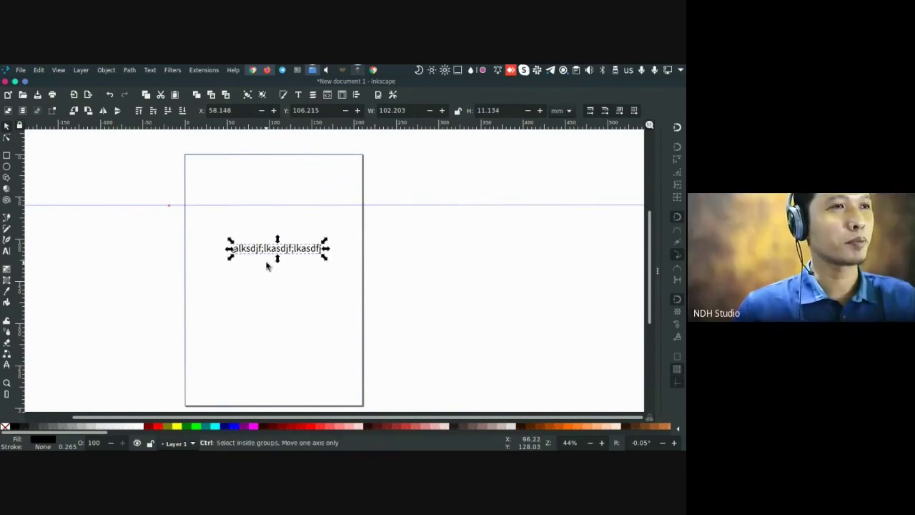
ctrl+scroll(267, 263, up, 2)
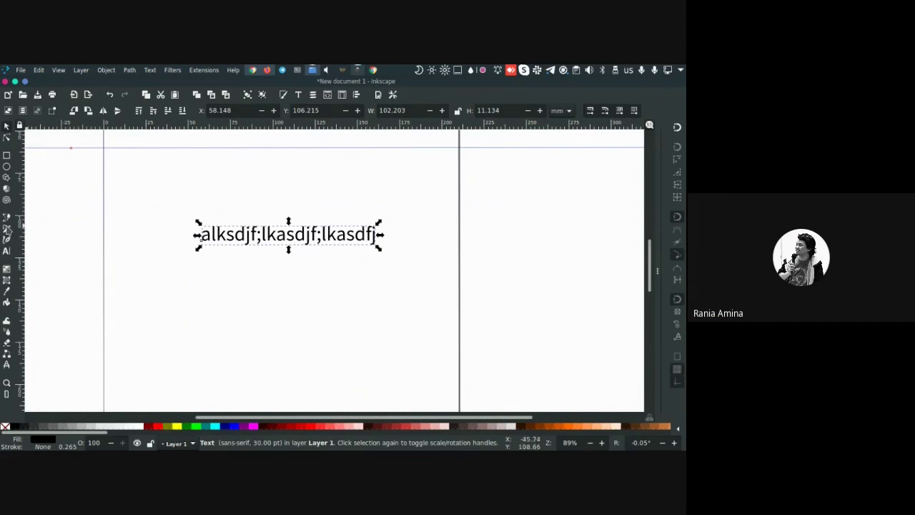
click(6, 252)
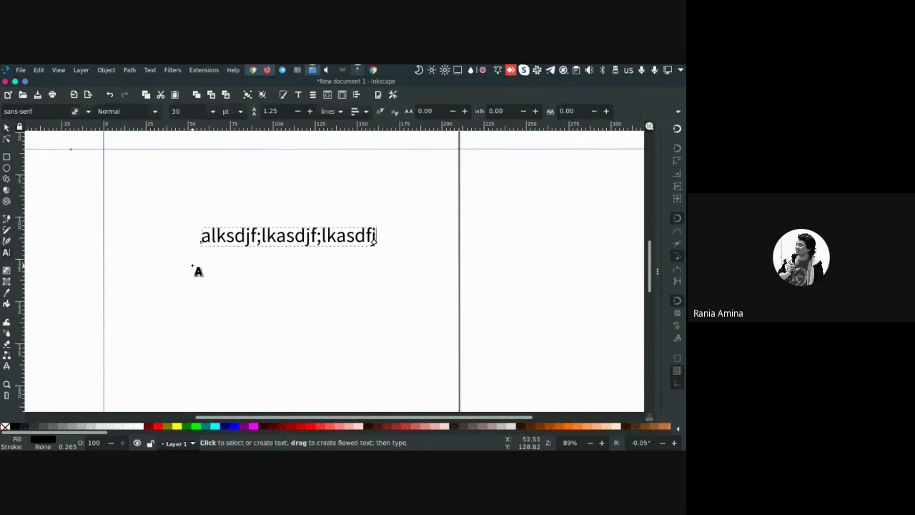
Draw a flowed-text frame below the line and fill it with the ';lak;laksdjfa;lksdjf…' paragraph
drag(194, 261, 388, 385)
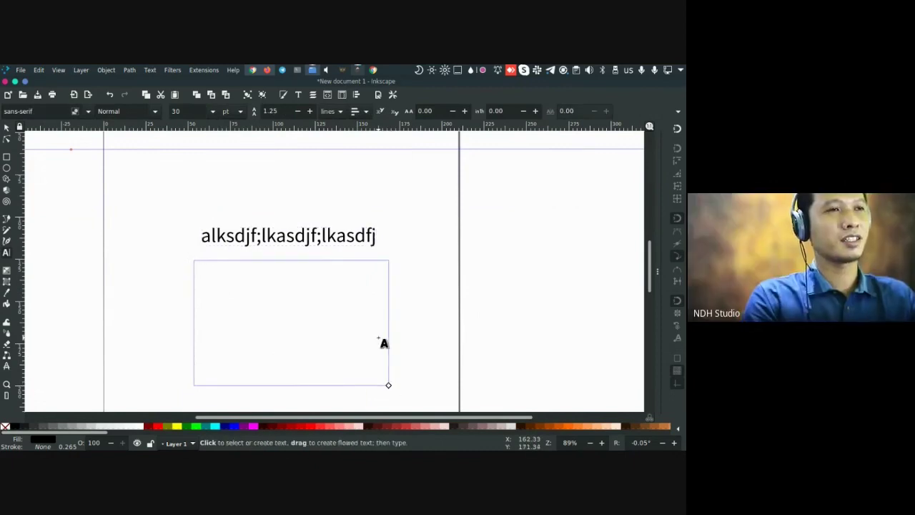
text(;lak;laksdjfa;lksdjf;alskdjfa;lskd)
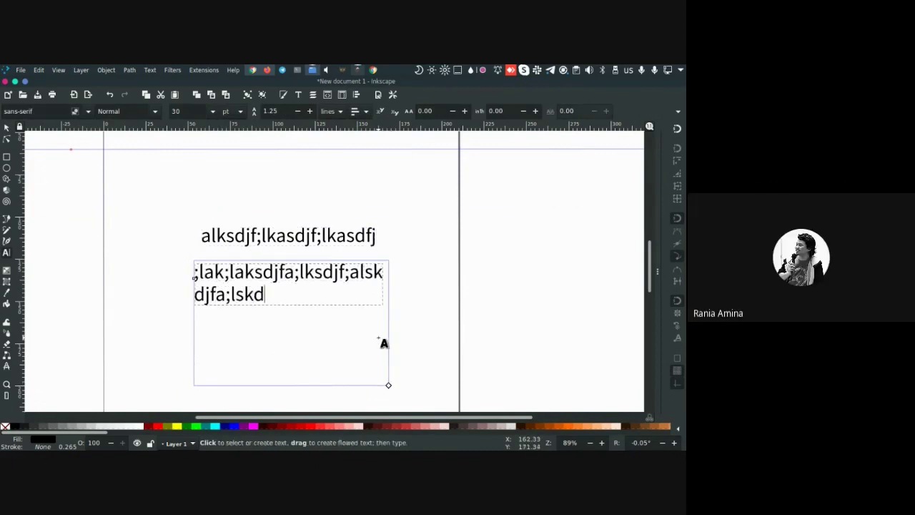
text(jfa;lskdjfa;lskdfja;lsdkjfa;lskdfja;lskdfj)
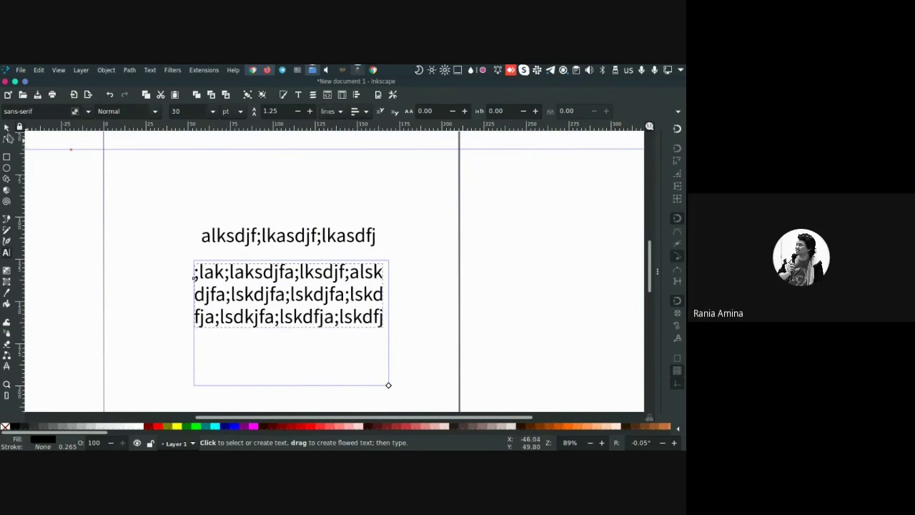
click(7, 129)
click(69, 186)
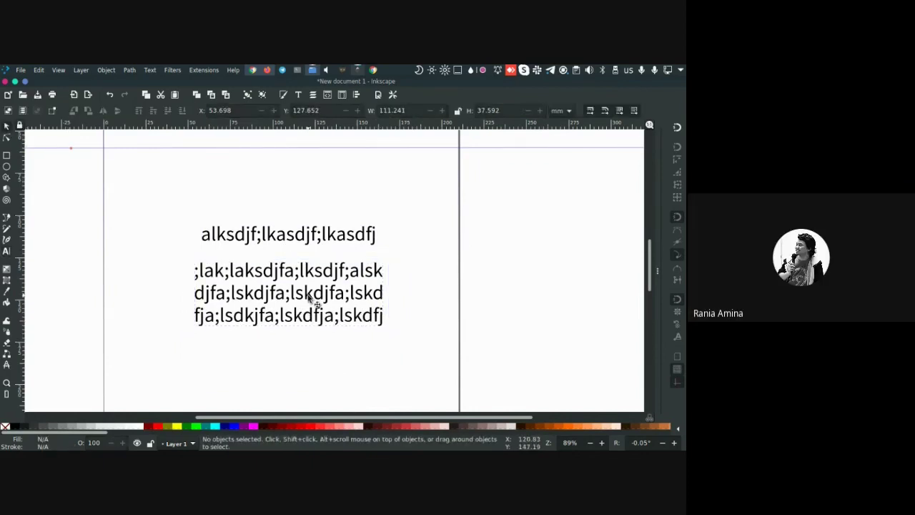
Drag the single text line higher up, widening the gap above the paragraph
click(317, 236)
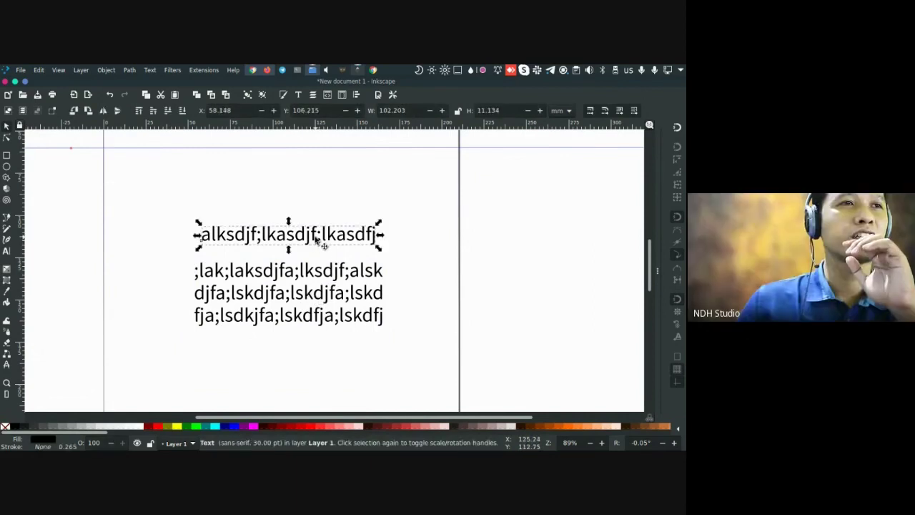
drag(321, 239, 307, 183)
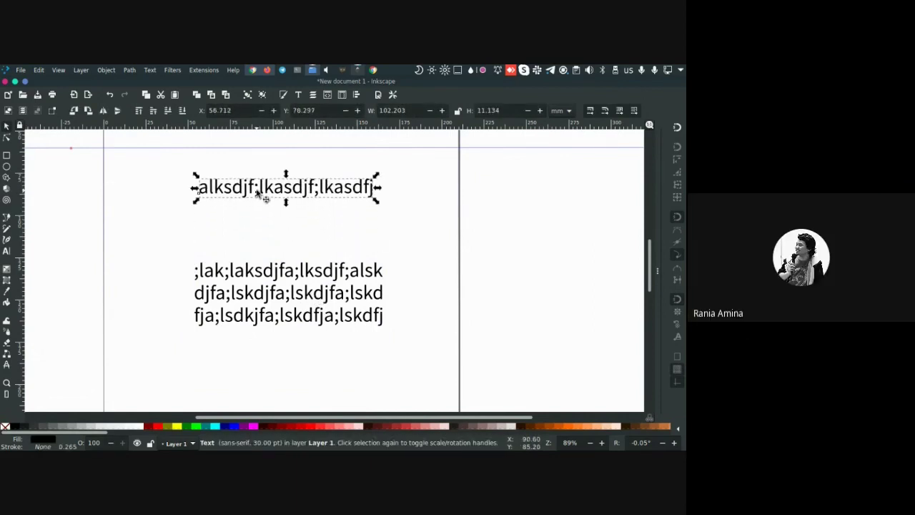
click(6, 251)
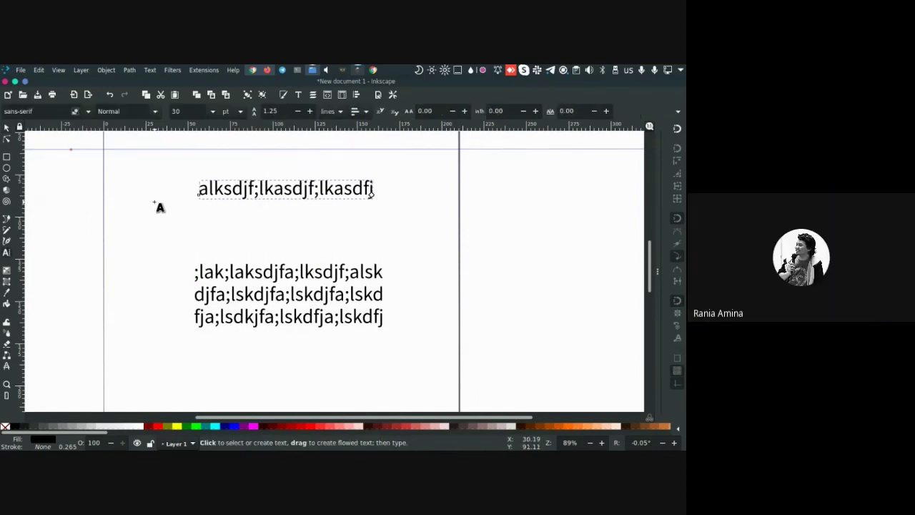
Try right and other alignments on the text line, ending with left alignment
click(365, 113)
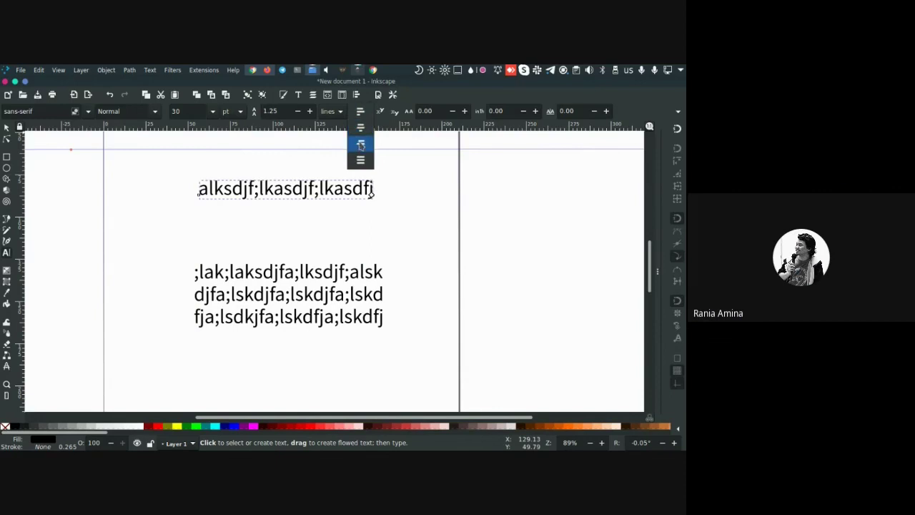
click(361, 146)
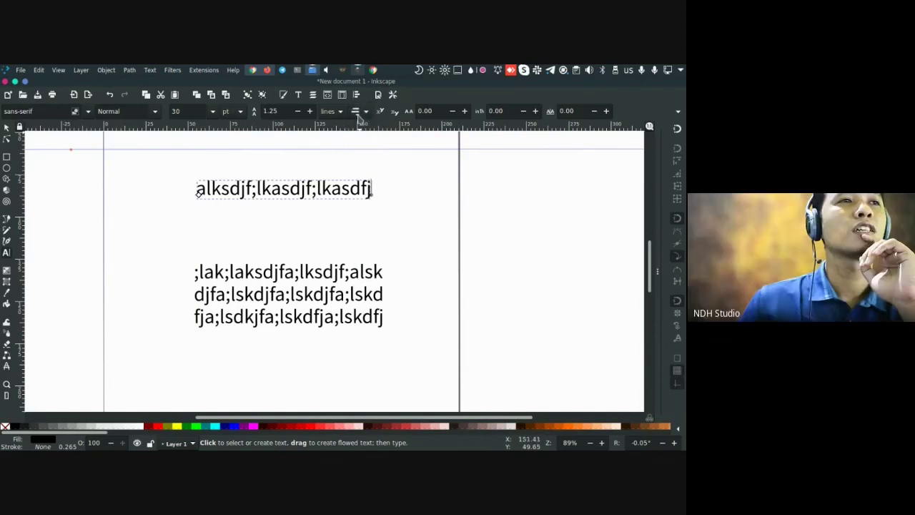
click(360, 113)
click(360, 127)
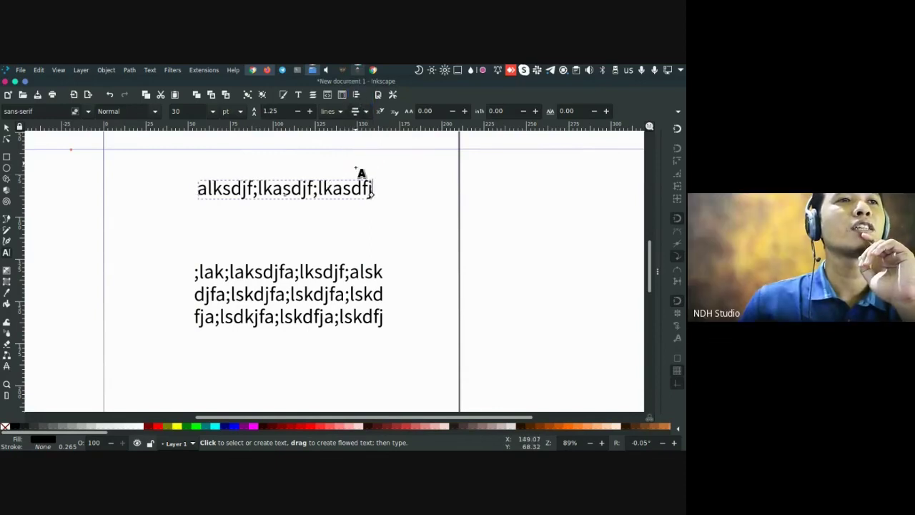
click(360, 112)
click(364, 96)
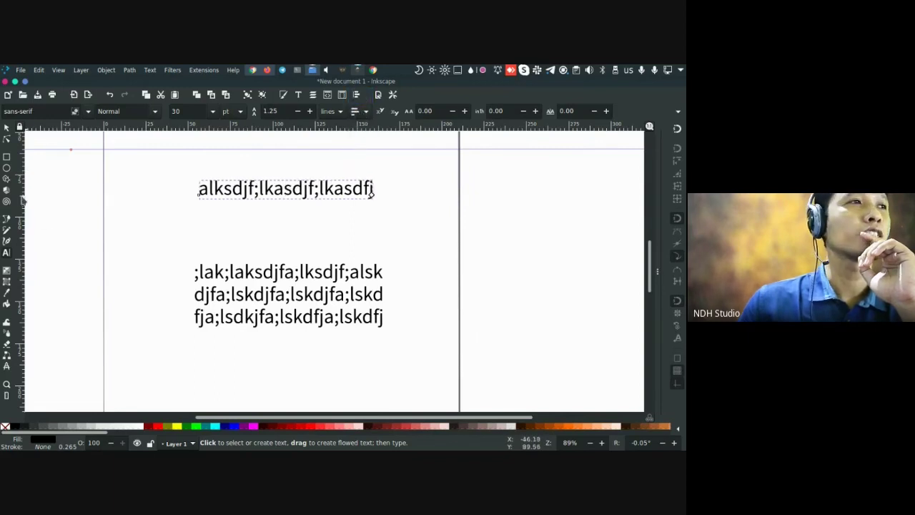
Place vertical guides at both ends of the text line and left-align it
drag(26, 199, 200, 211)
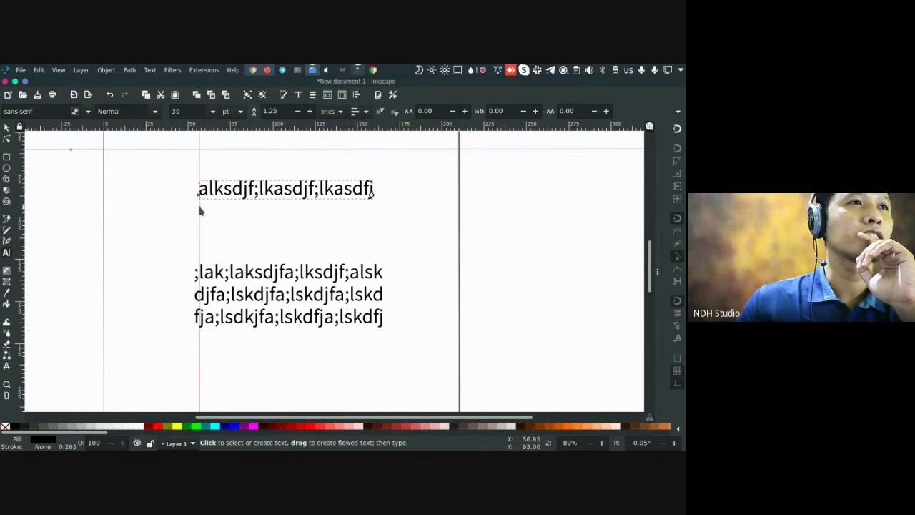
drag(23, 216, 375, 216)
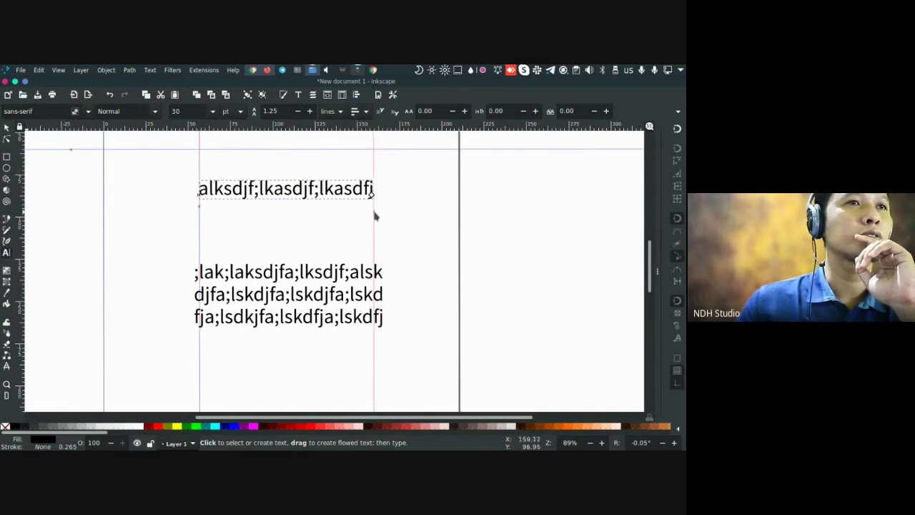
click(362, 114)
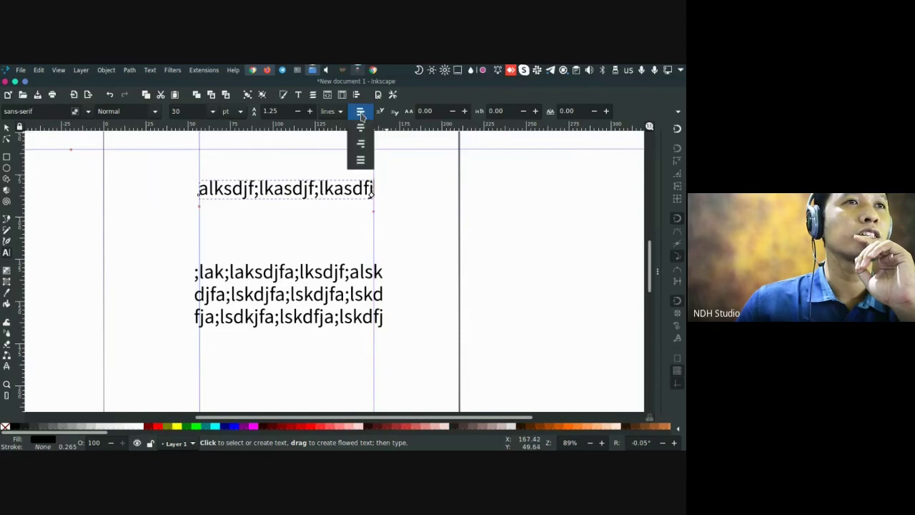
click(362, 127)
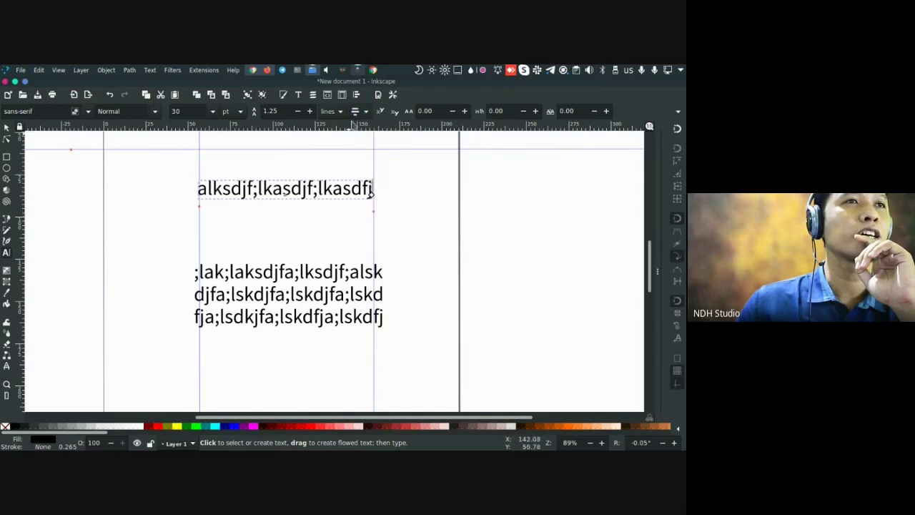
Compare the other alignment options against the guides, then close the dropdown unchanged
click(361, 113)
click(361, 129)
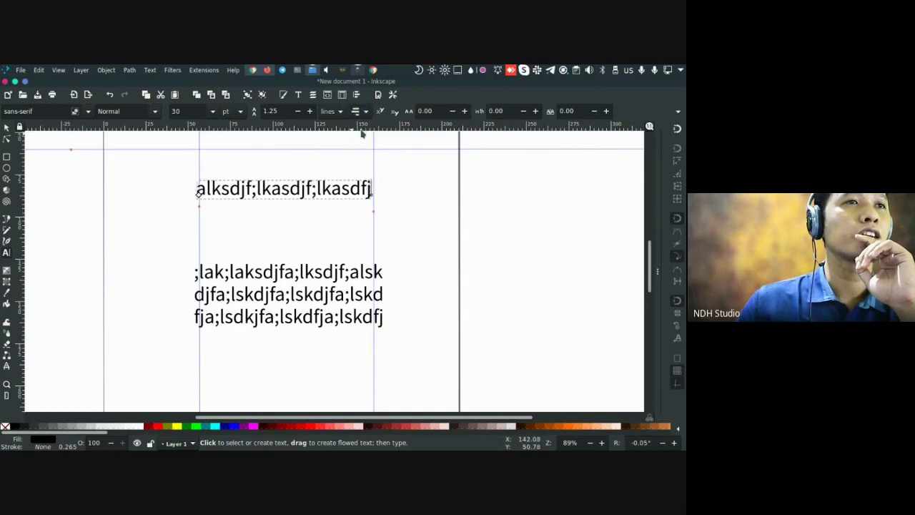
click(358, 111)
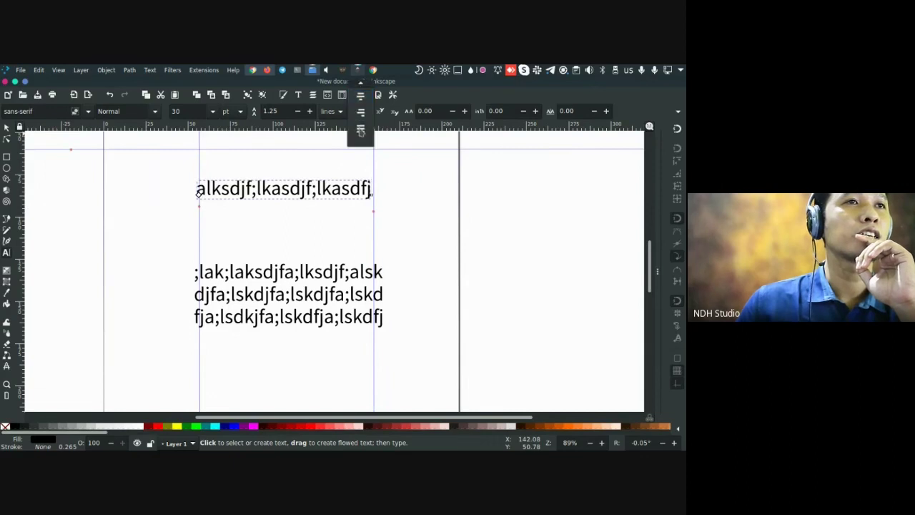
click(360, 95)
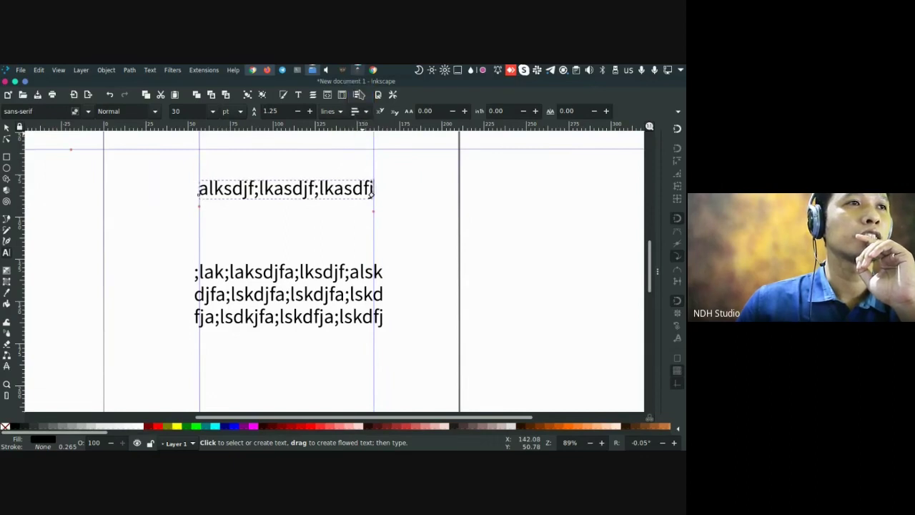
click(360, 113)
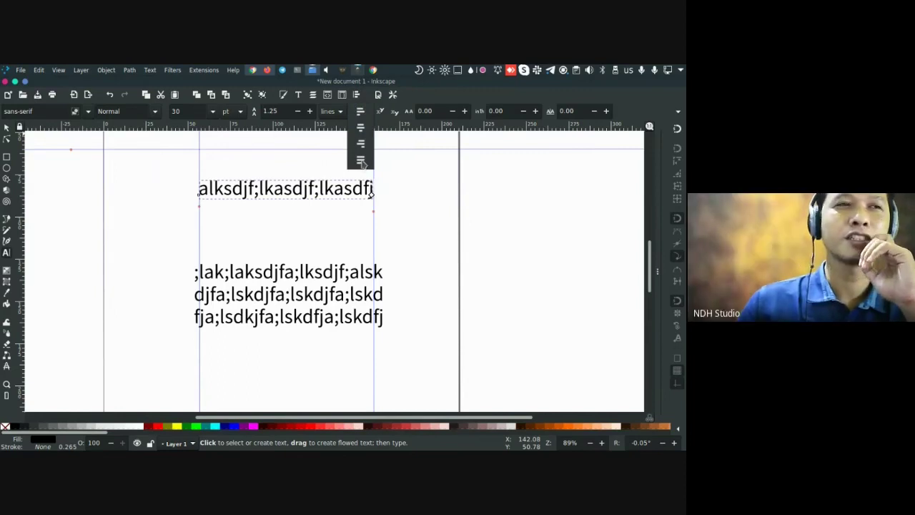
click(362, 202)
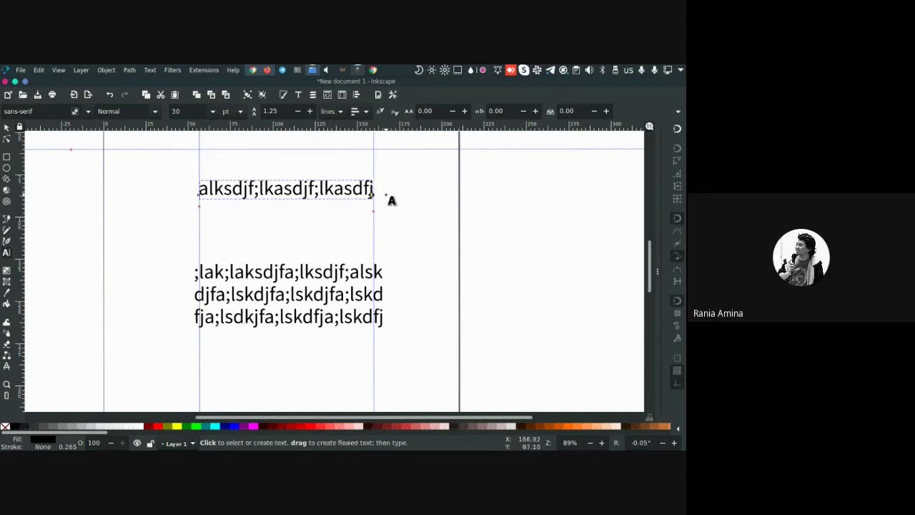
Adjust the top line's wrapping width to about 102 mm and select it
scroll(392, 200, up, 1)
scroll(392, 200, left, 1)
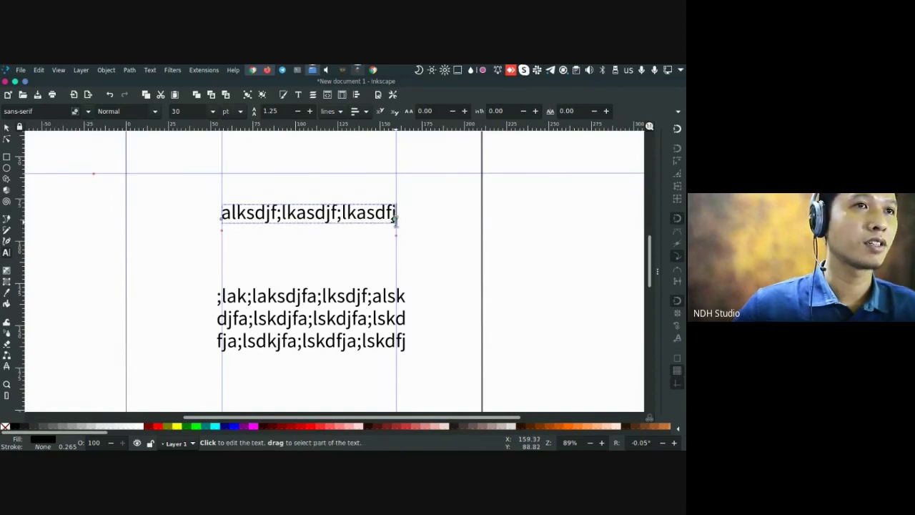
scroll(408, 211, right, 1)
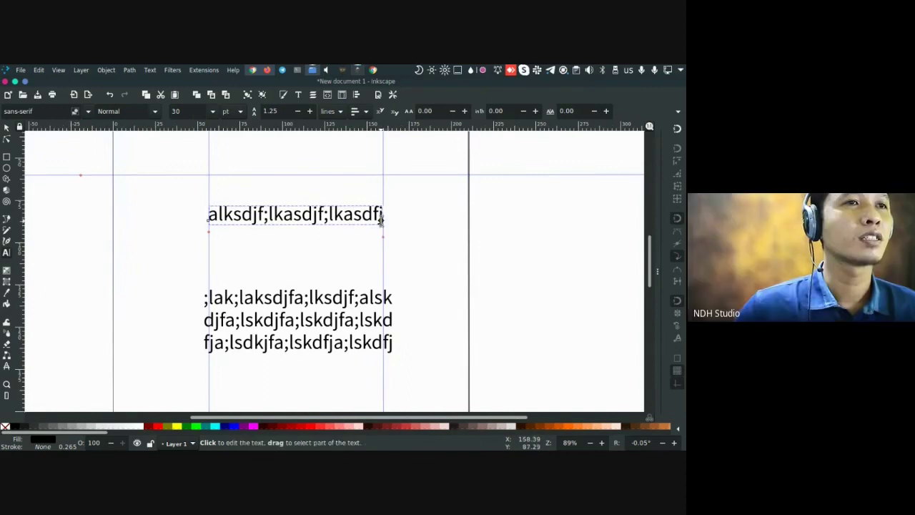
drag(382, 221, 430, 270)
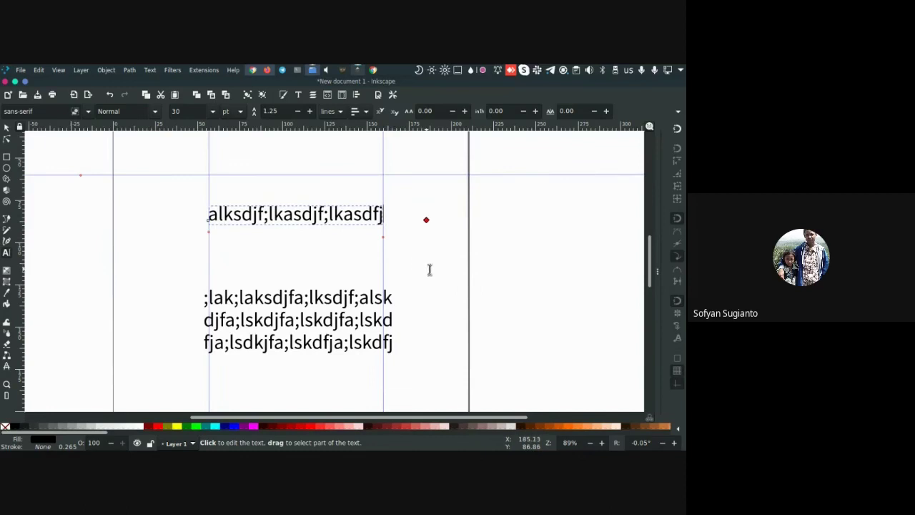
drag(429, 220, 409, 258)
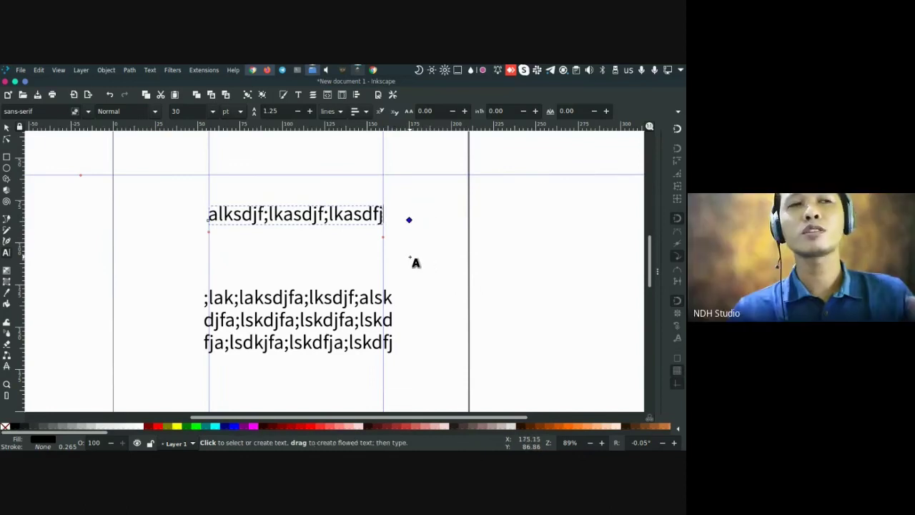
click(6, 127)
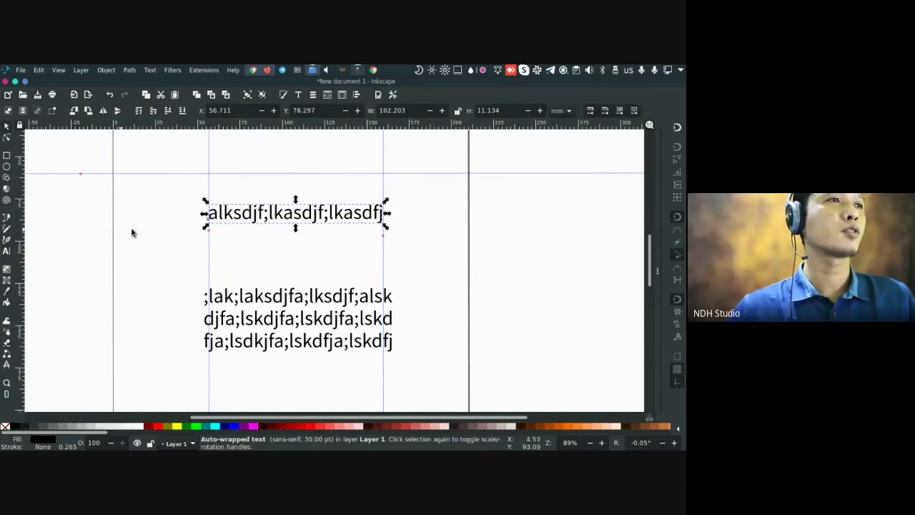
scroll(131, 231, left, 2)
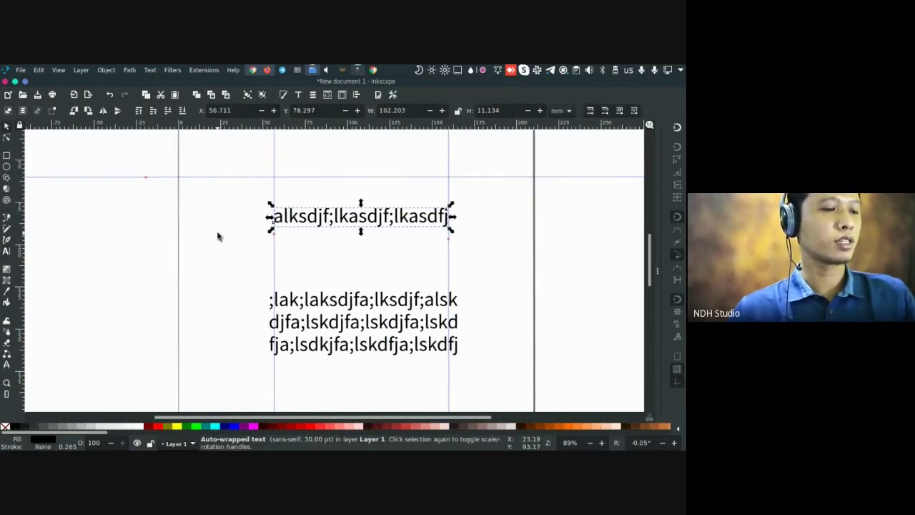
Draw a dark-blue circle, enlarge it about 150%, and move it right of the text
key(e)
drag(172, 190, 267, 306)
key(s)
drag(218, 264, 180, 286)
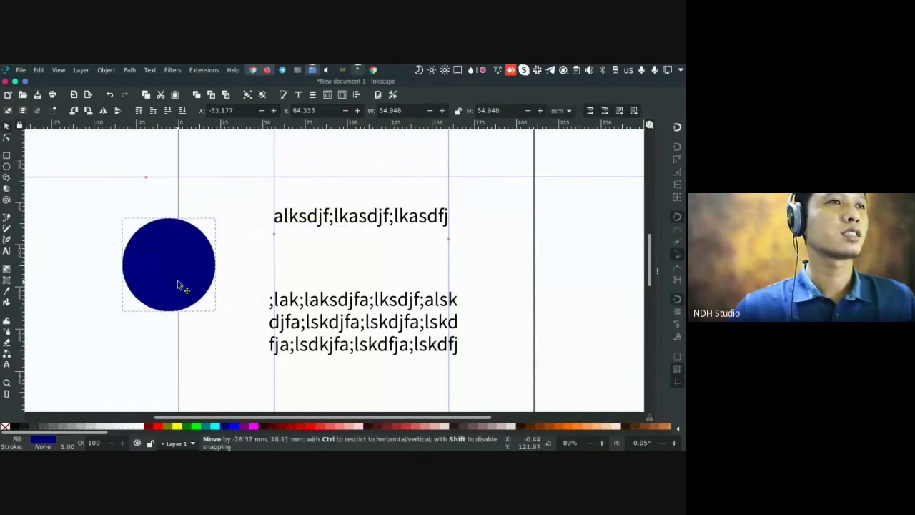
mouse_move(221, 212)
mouse_down()
mouse_move(241, 195)
mouse_move(234, 207)
mouse_up()
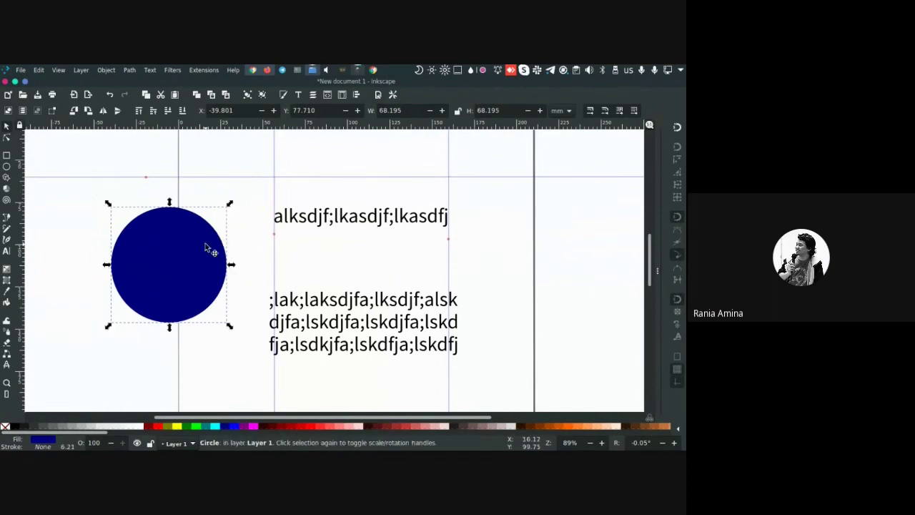
drag(208, 250, 560, 232)
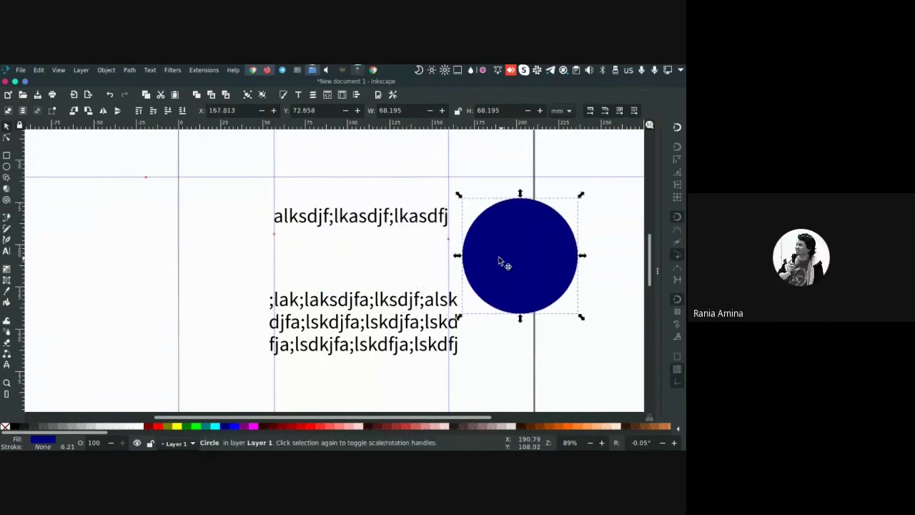
scroll(429, 254, right, 4)
Select the text with the circle, try Put on Path, then undo it
click(288, 216)
shift+click(387, 228)
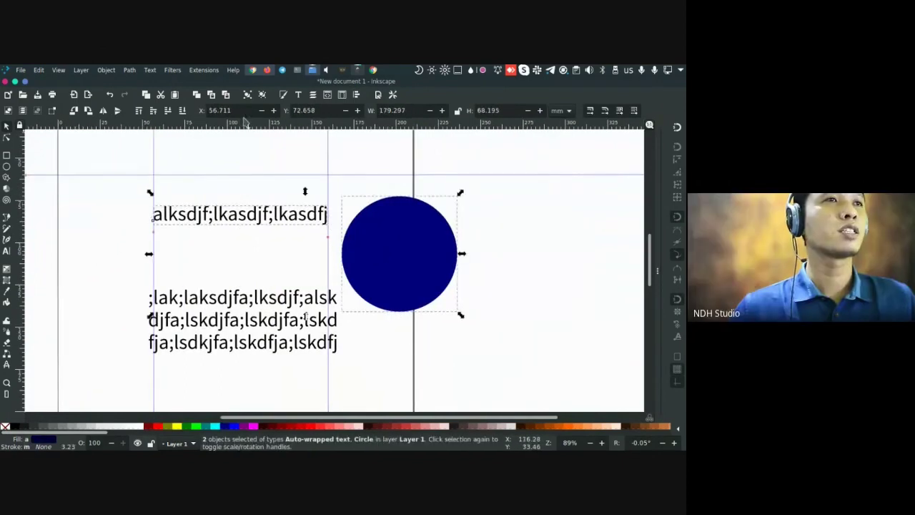
click(151, 71)
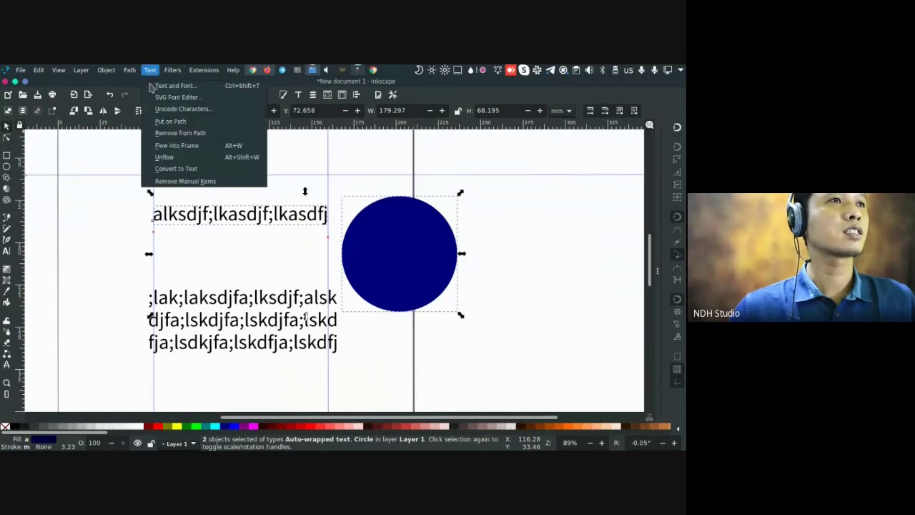
click(182, 123)
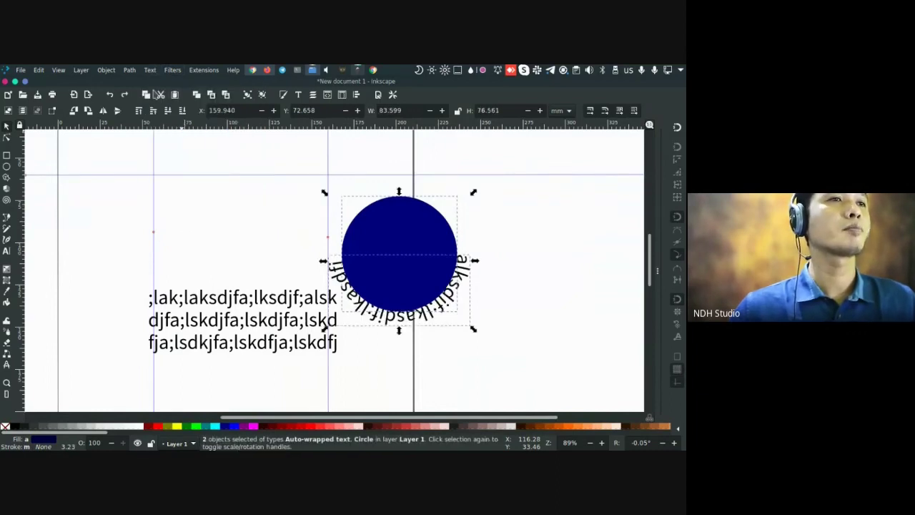
key(ctrl+z)
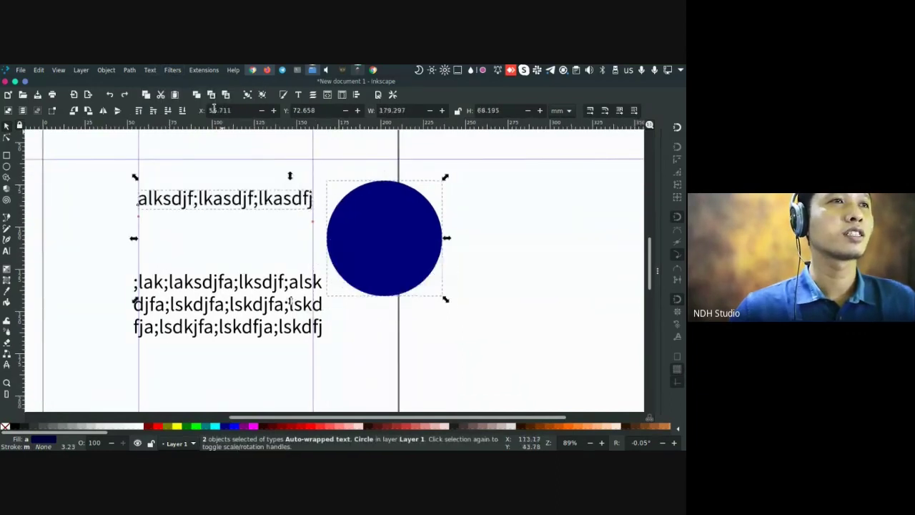
click(150, 70)
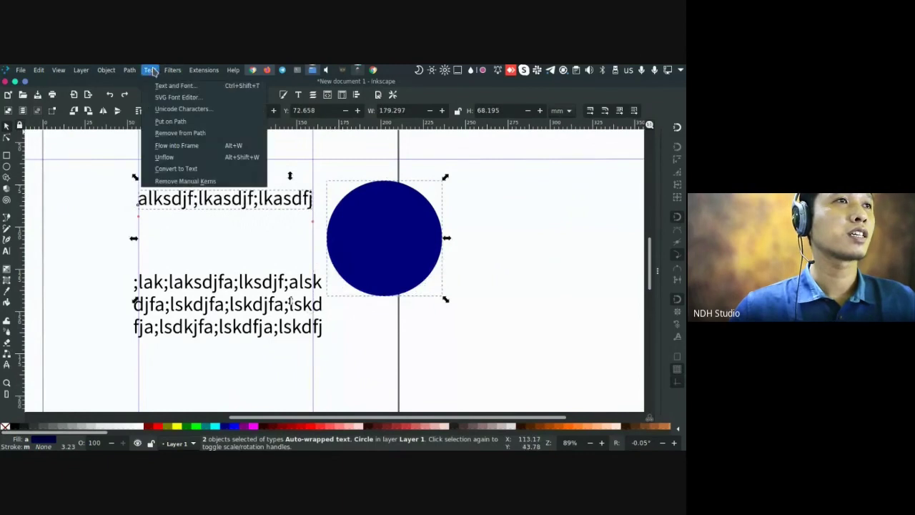
Flow the top text line into the navy circle and select the flowed text
click(180, 146)
key(Escape)
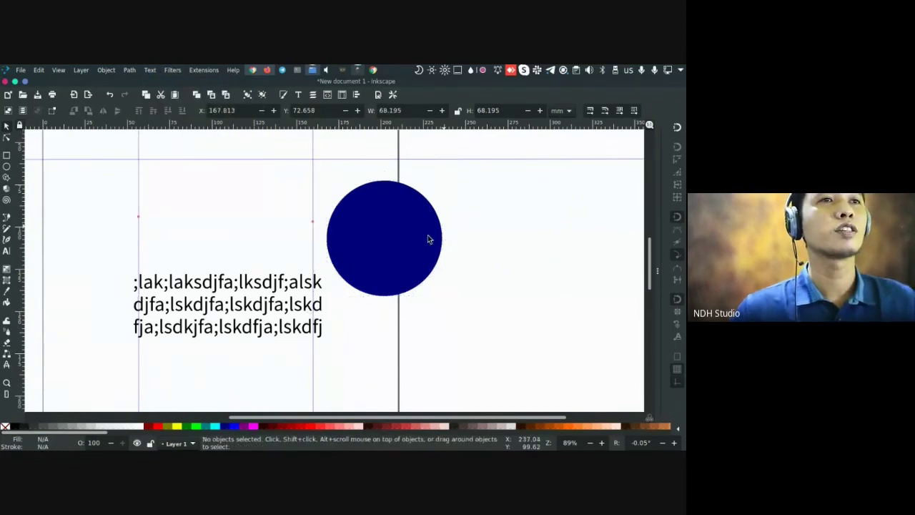
click(425, 241)
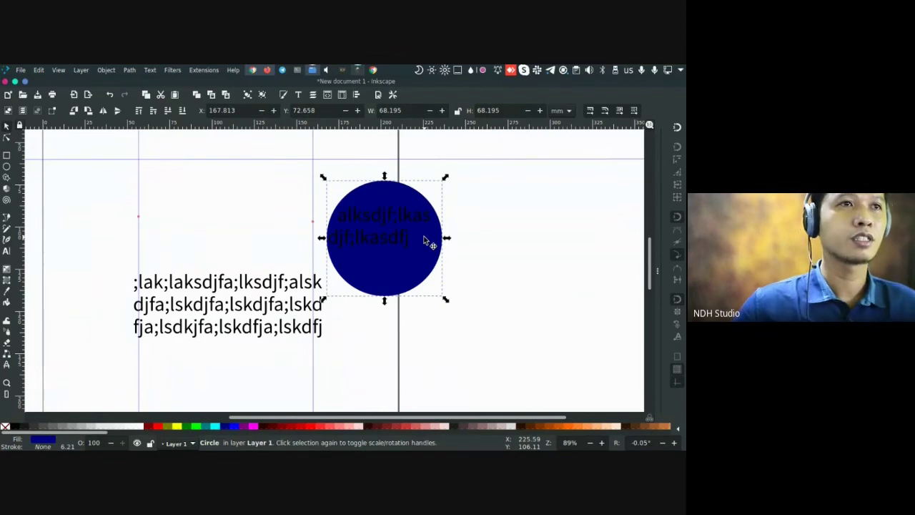
click(403, 244)
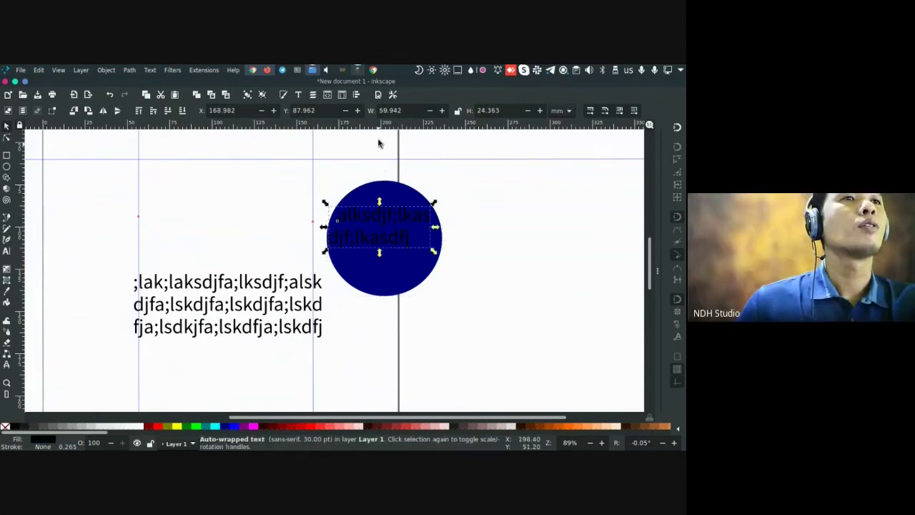
Right-align the circle's text and colour it white
click(8, 251)
click(361, 112)
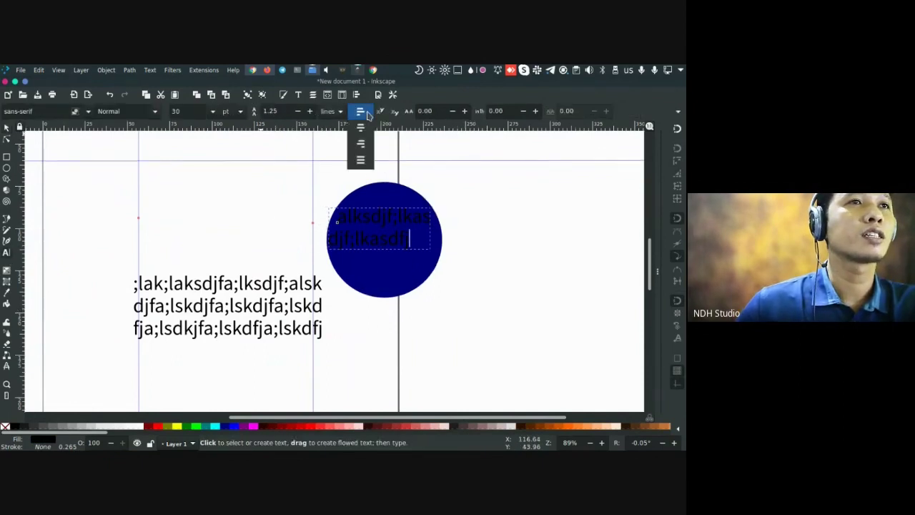
click(365, 144)
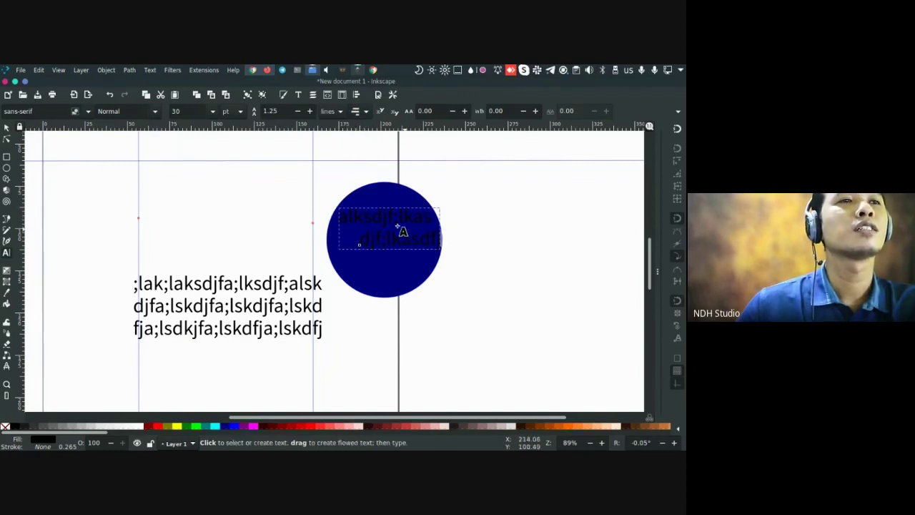
click(360, 113)
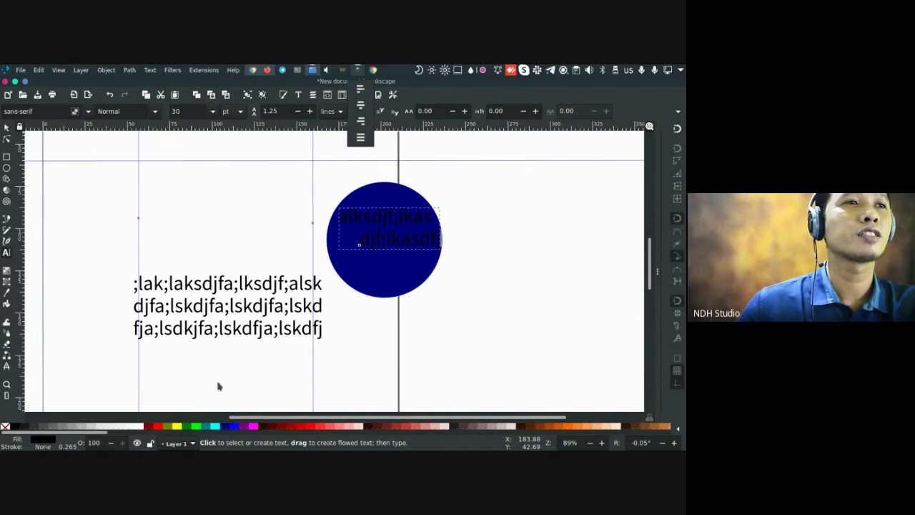
click(139, 428)
click(140, 428)
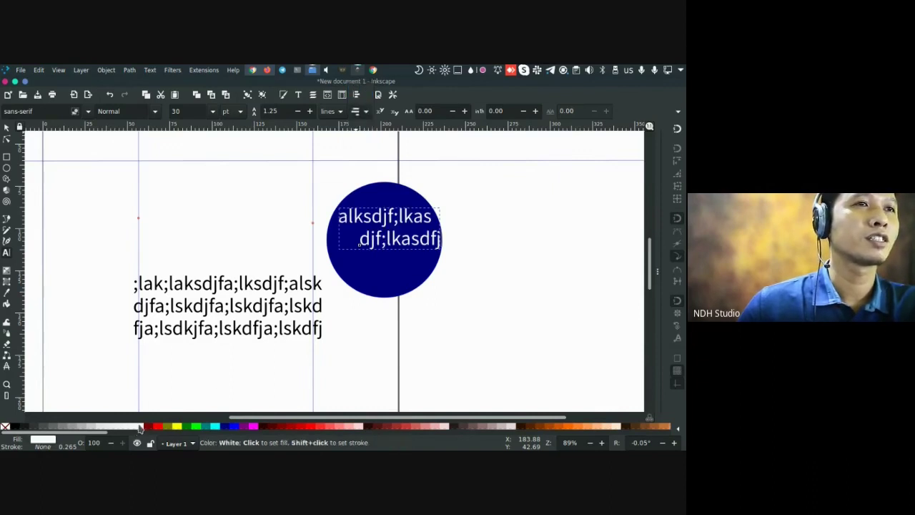
Cycle the circle's text through left, right and centre alignment, settling on Justify
click(367, 113)
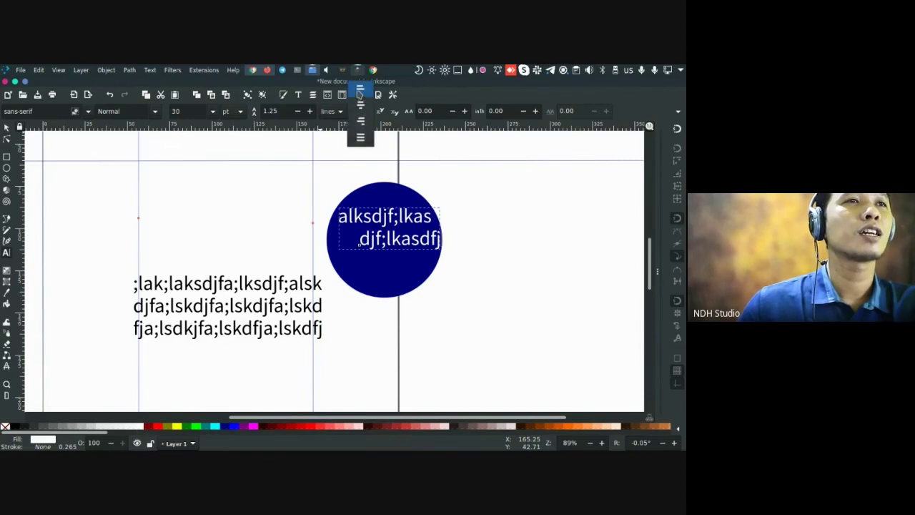
click(361, 88)
click(363, 113)
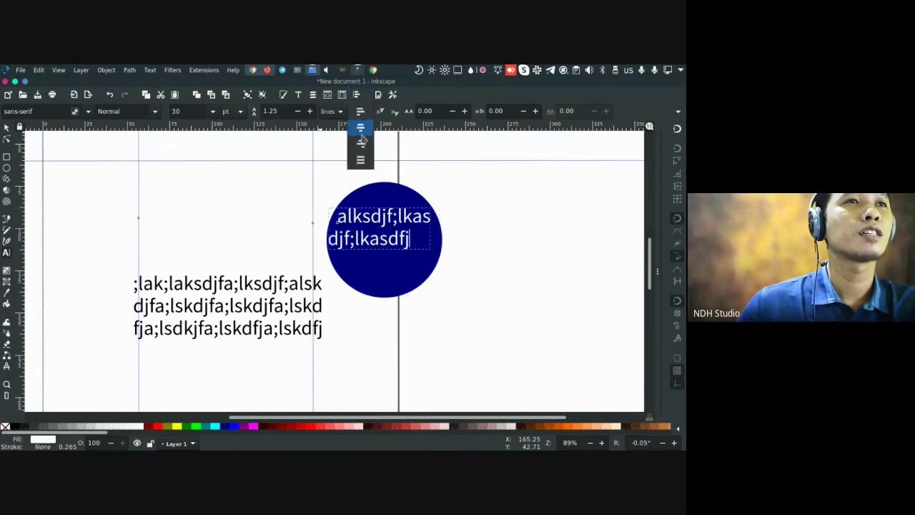
click(364, 151)
click(364, 115)
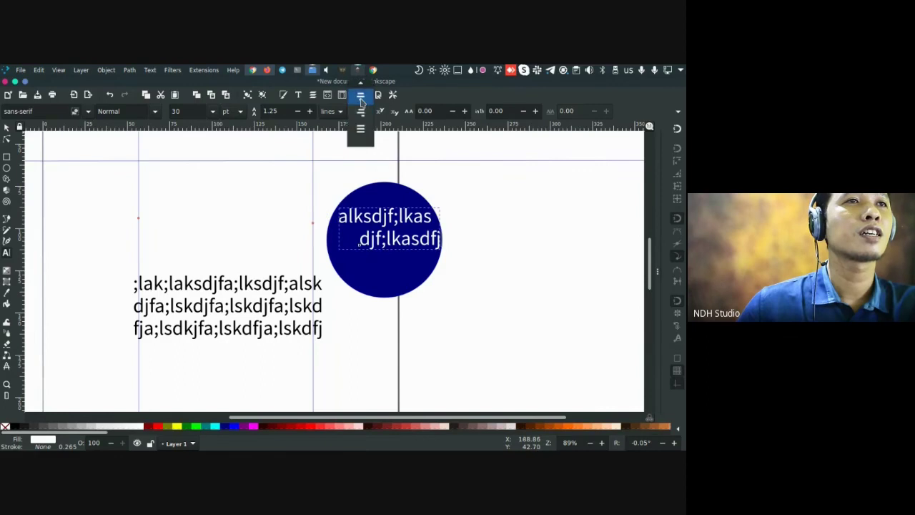
click(362, 99)
click(364, 115)
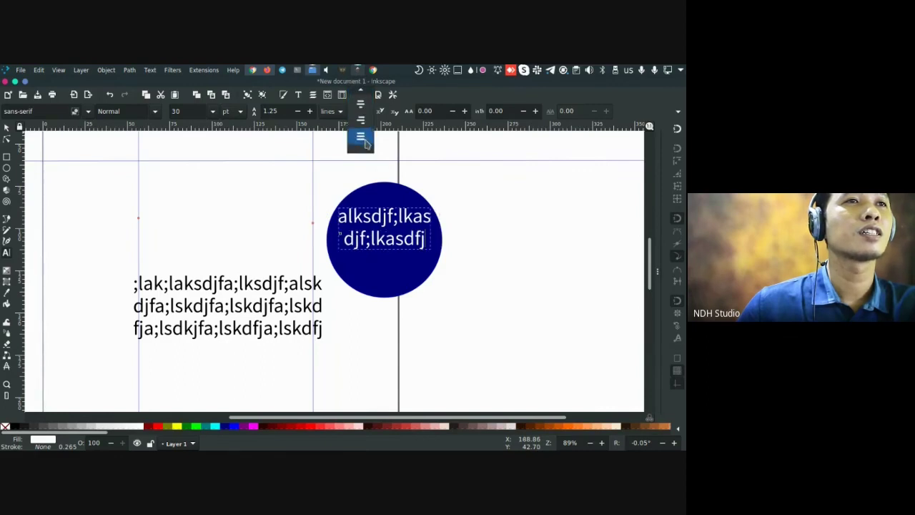
click(365, 143)
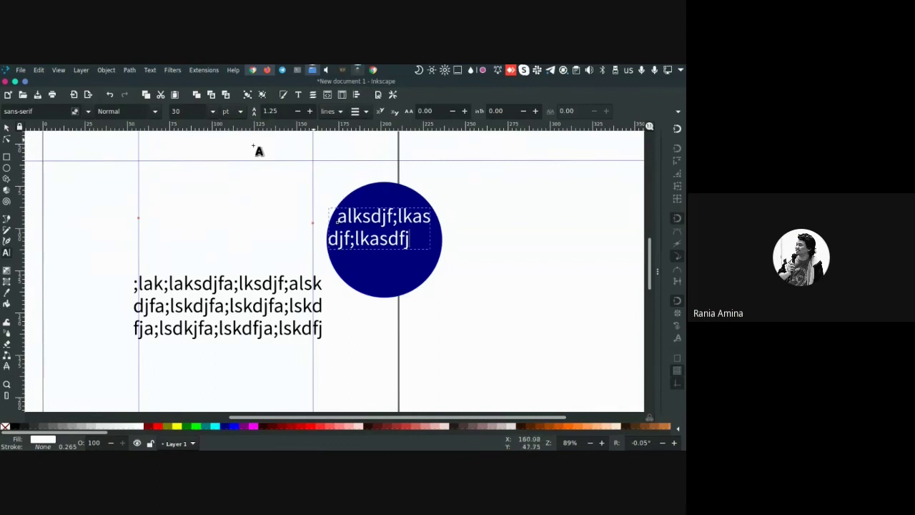
Drag the left wrapped paragraph slightly lower on the page
click(6, 129)
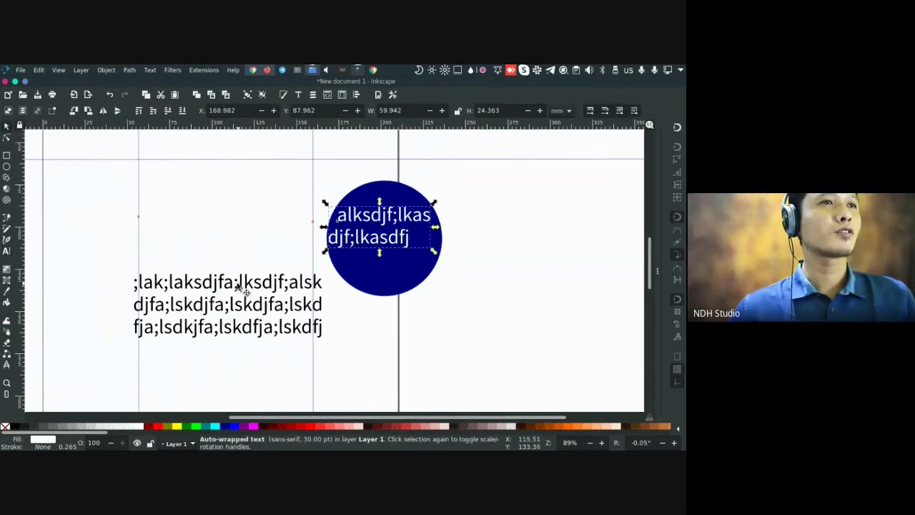
click(227, 294)
drag(225, 291, 230, 314)
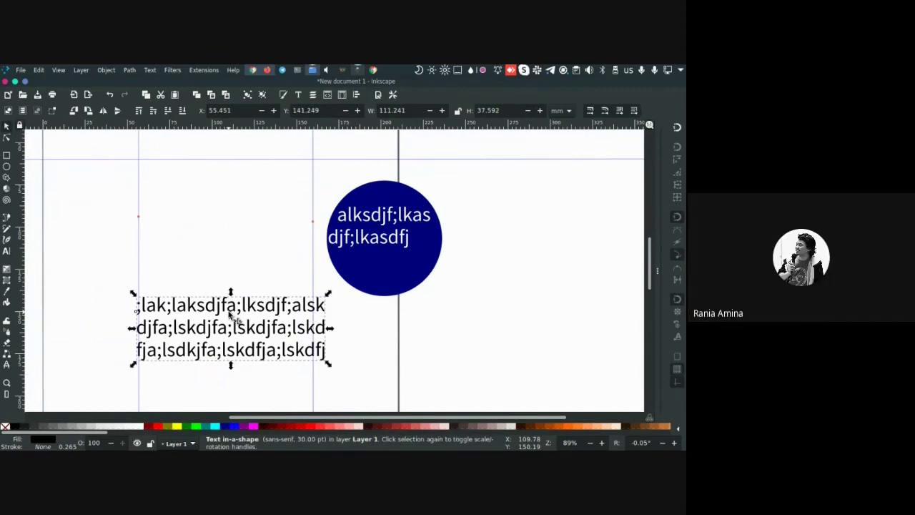
scroll(247, 276, down, 1)
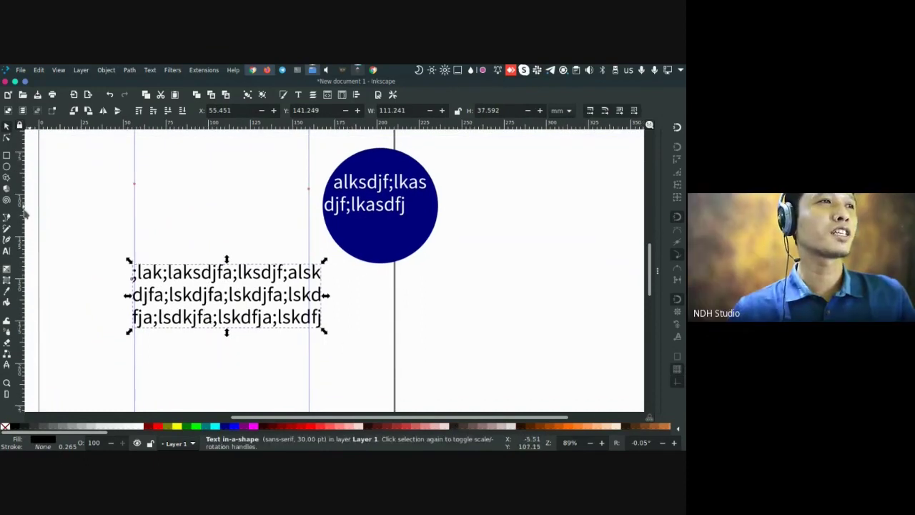
Mark out a flowed-text frame below the circle, then deselect everything
key(t)
drag(350, 278, 526, 390)
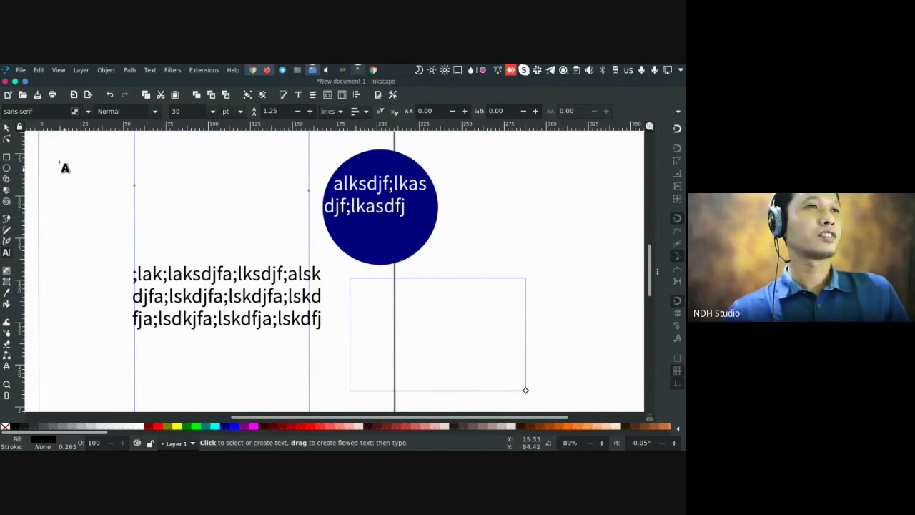
click(6, 127)
click(87, 178)
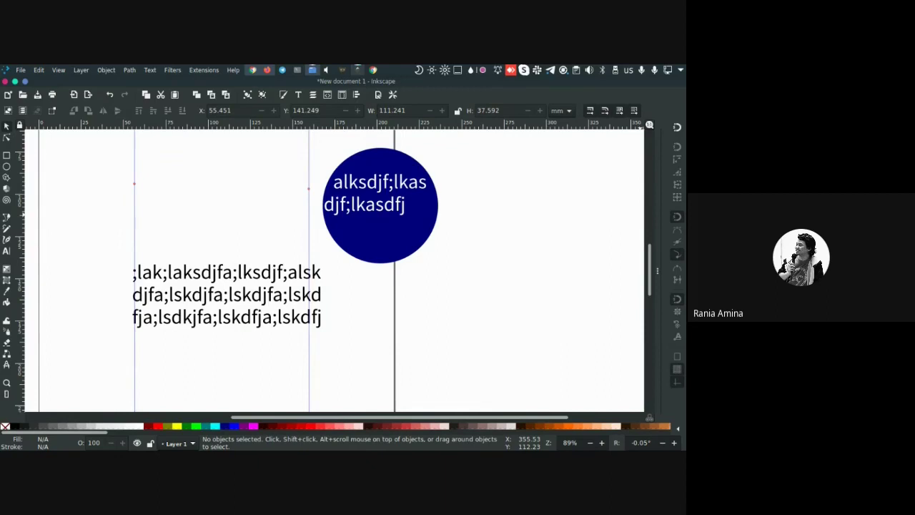
click(409, 189)
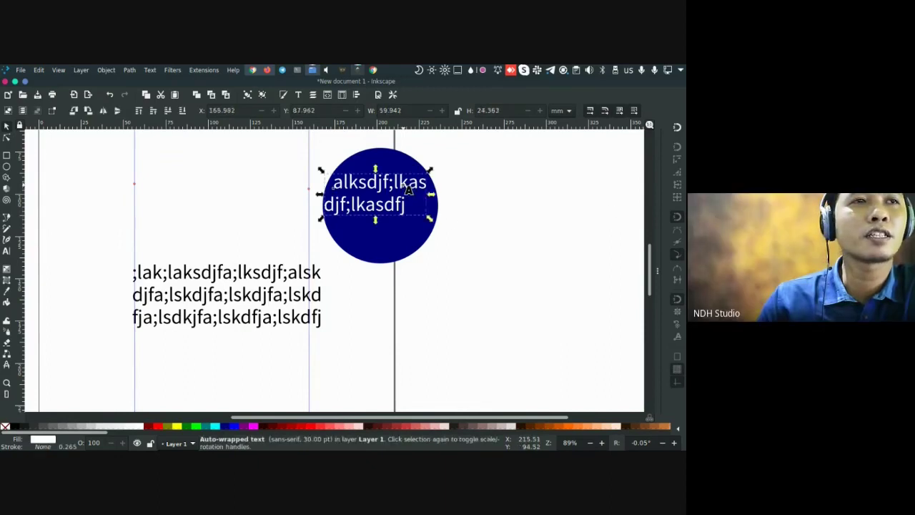
double_click(409, 188)
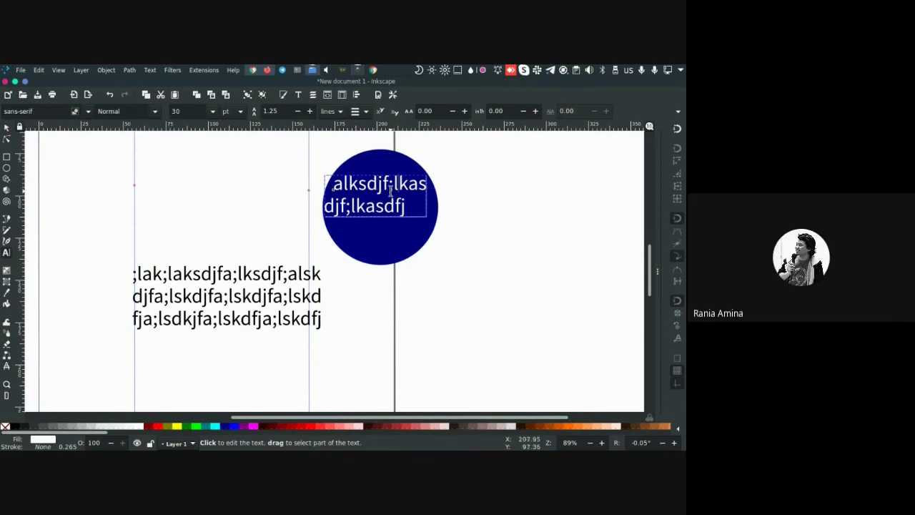
key(ctrl+a)
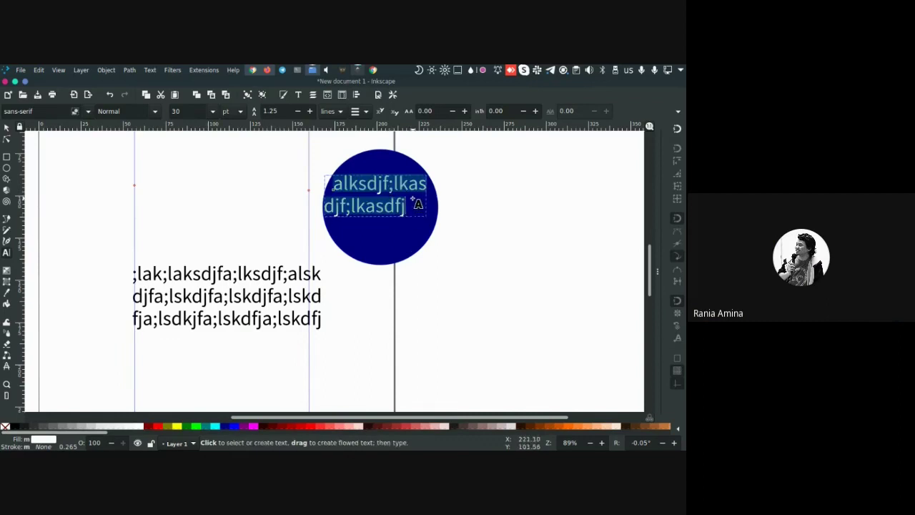
click(417, 191)
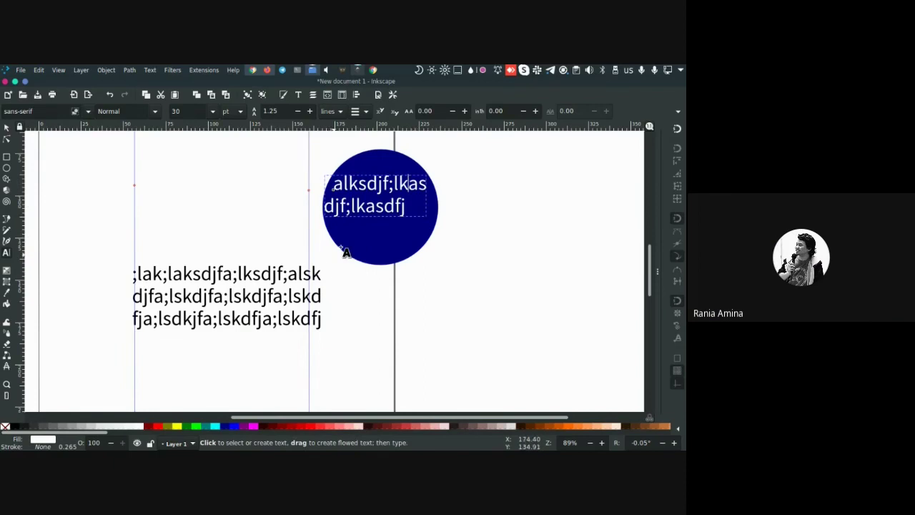
scroll(393, 239, up, 1)
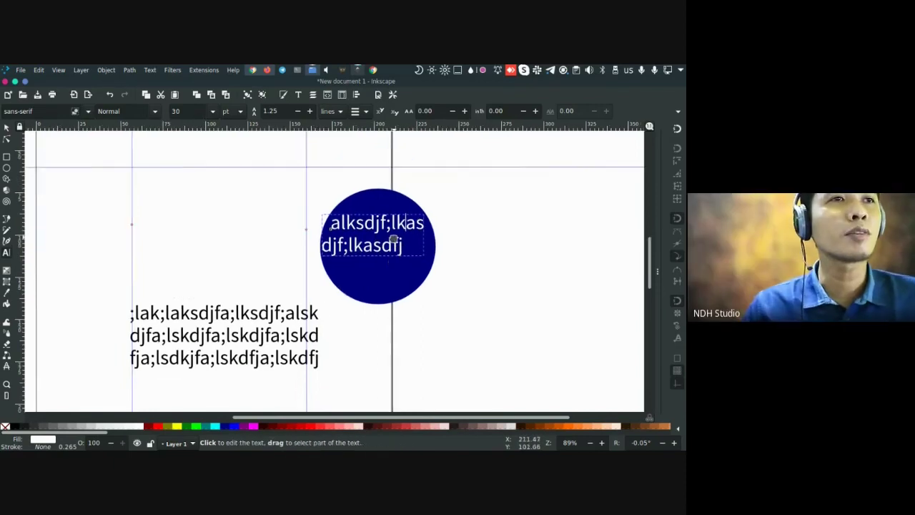
key(F1)
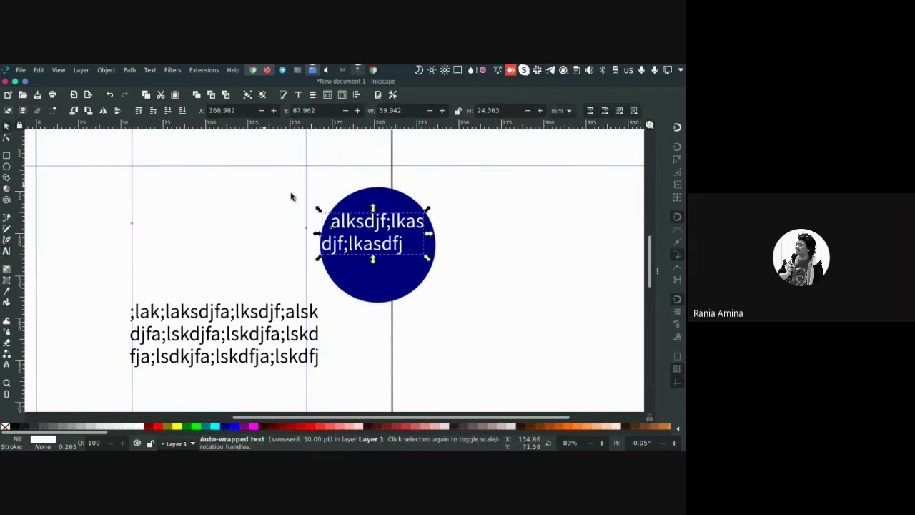
click(384, 200)
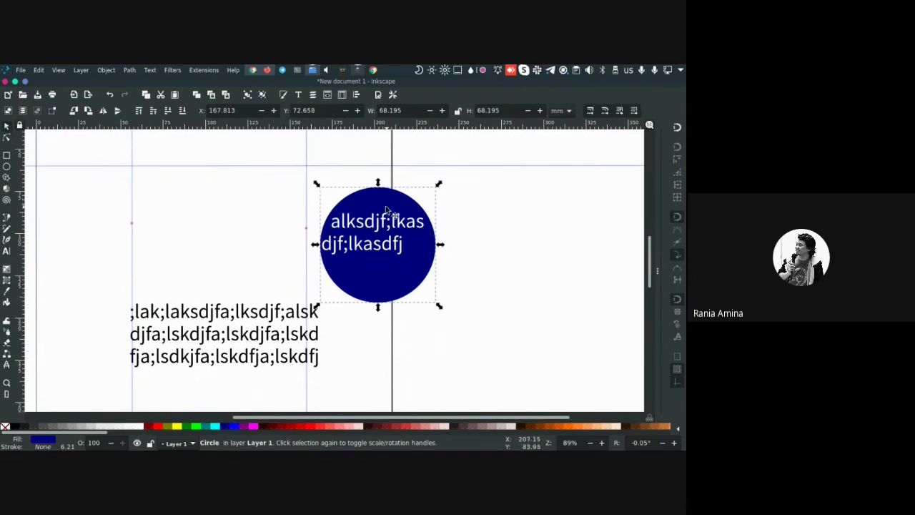
click(387, 227)
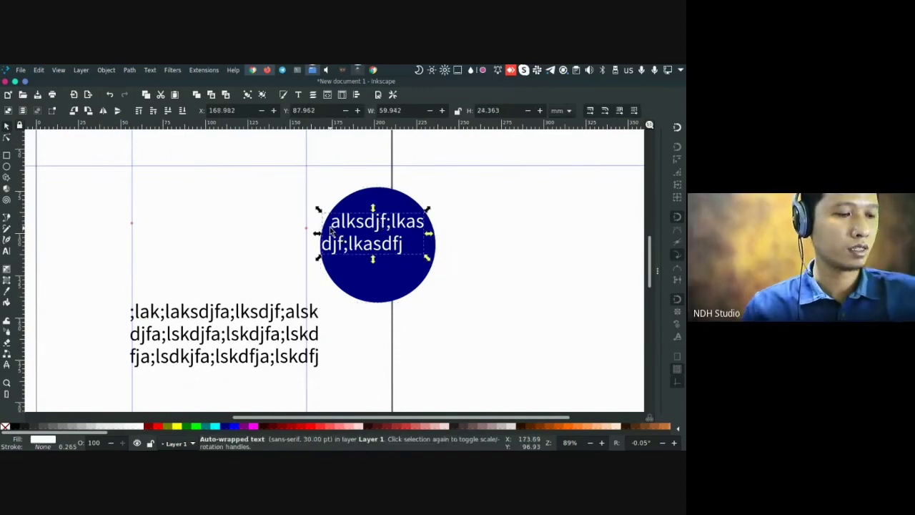
double_click(347, 236)
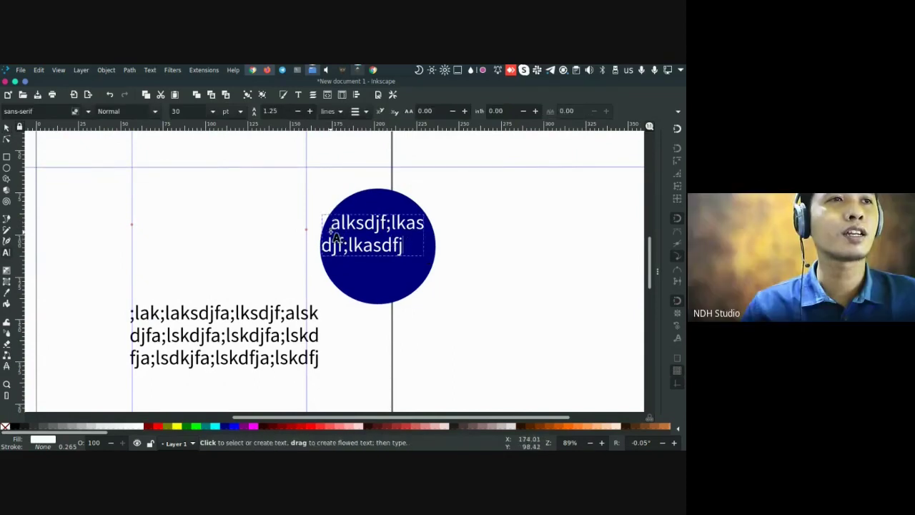
click(357, 111)
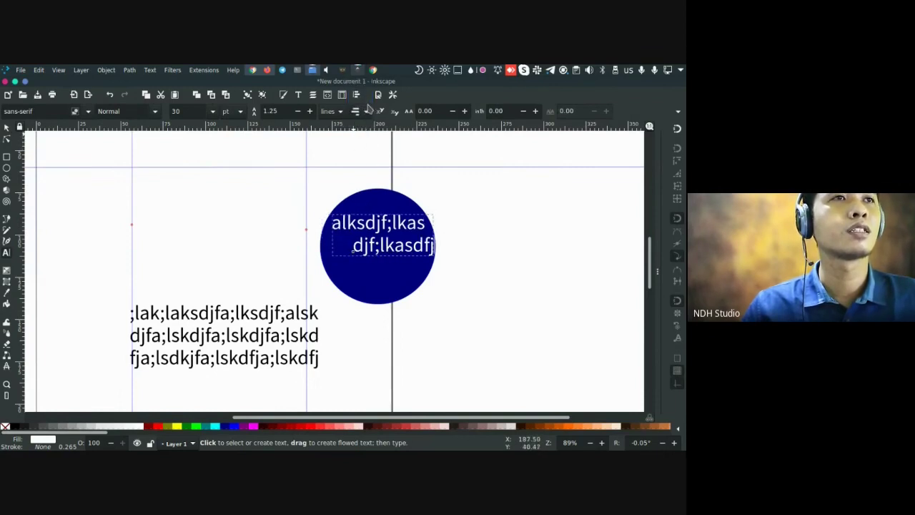
click(363, 113)
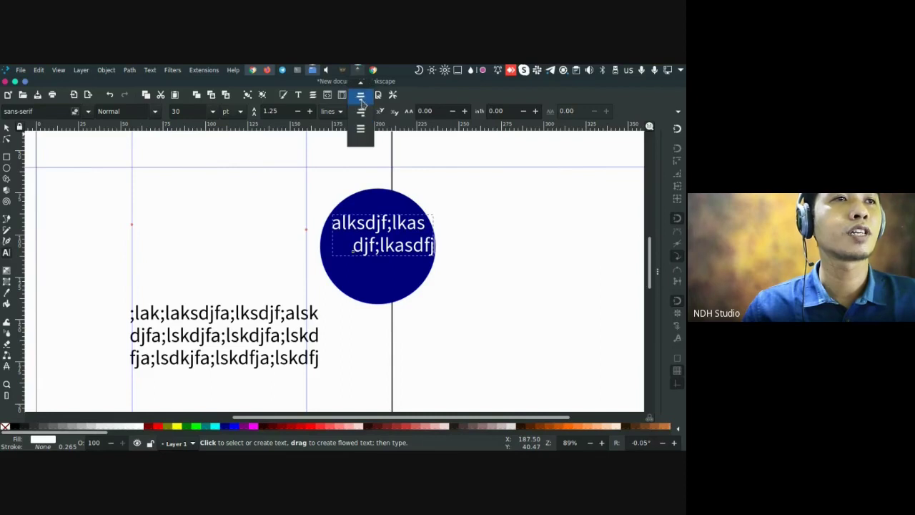
click(360, 128)
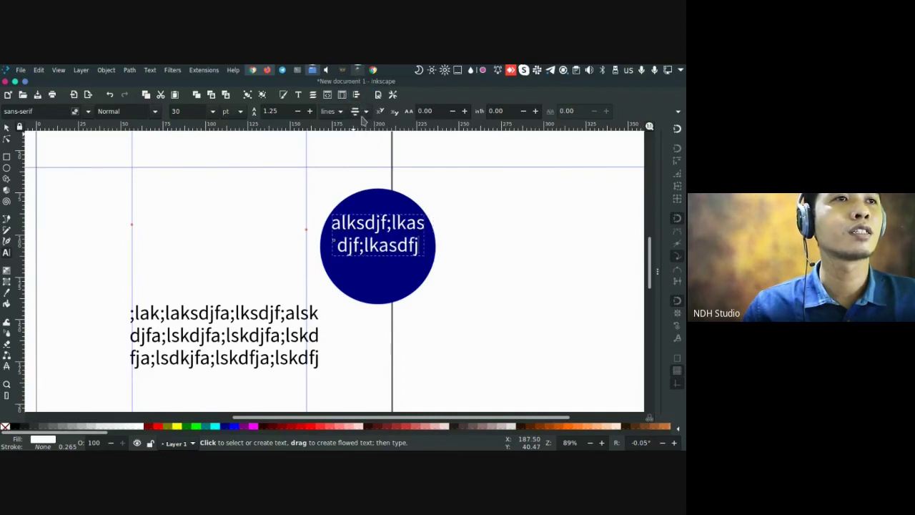
click(364, 112)
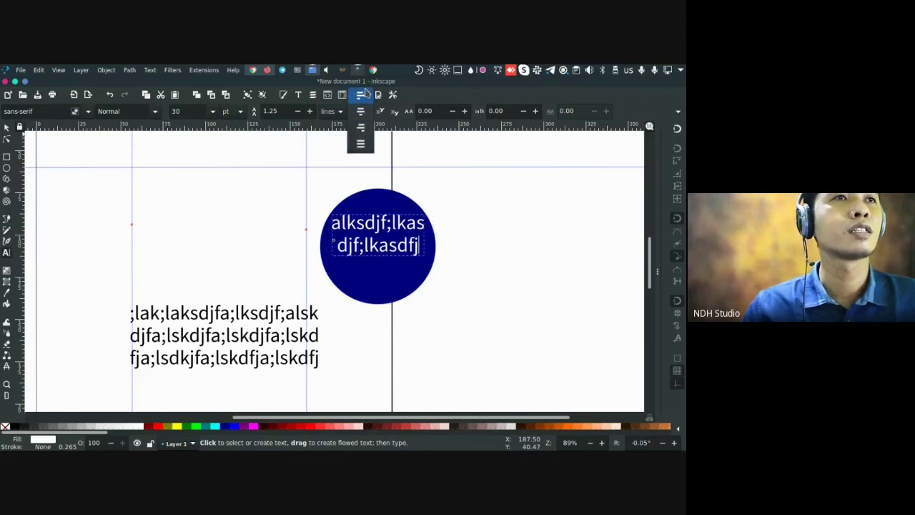
click(362, 96)
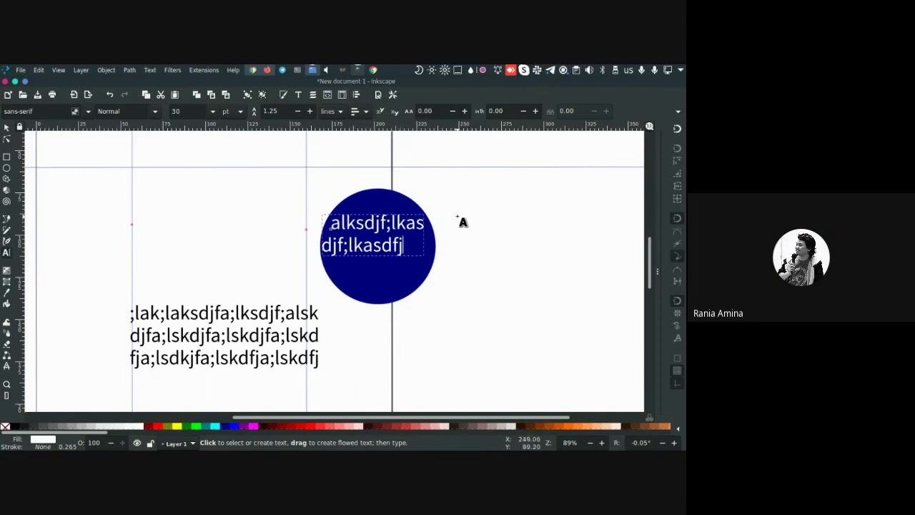
drag(454, 241, 430, 201)
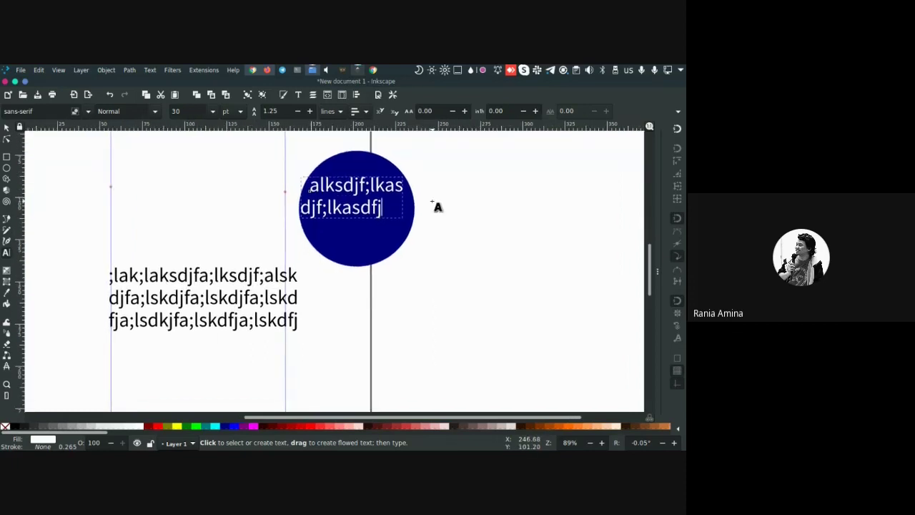
click(88, 112)
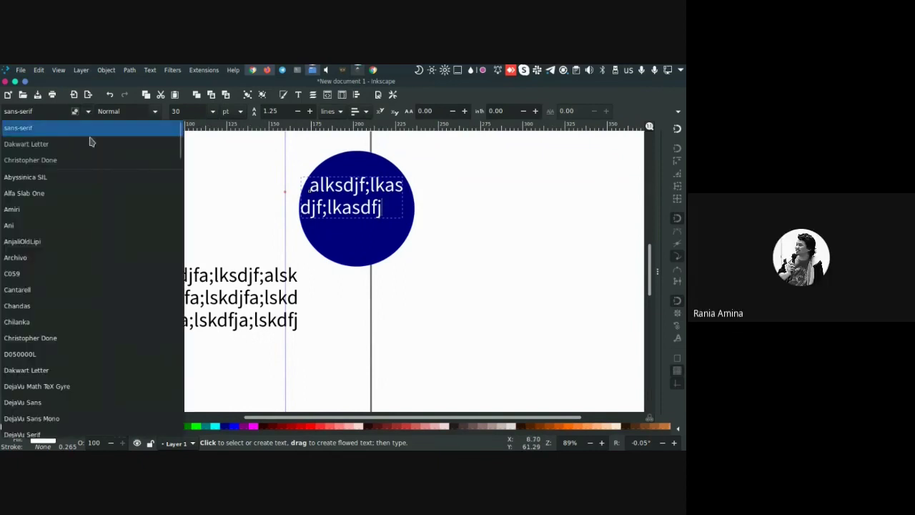
scroll(91, 211, down, 10)
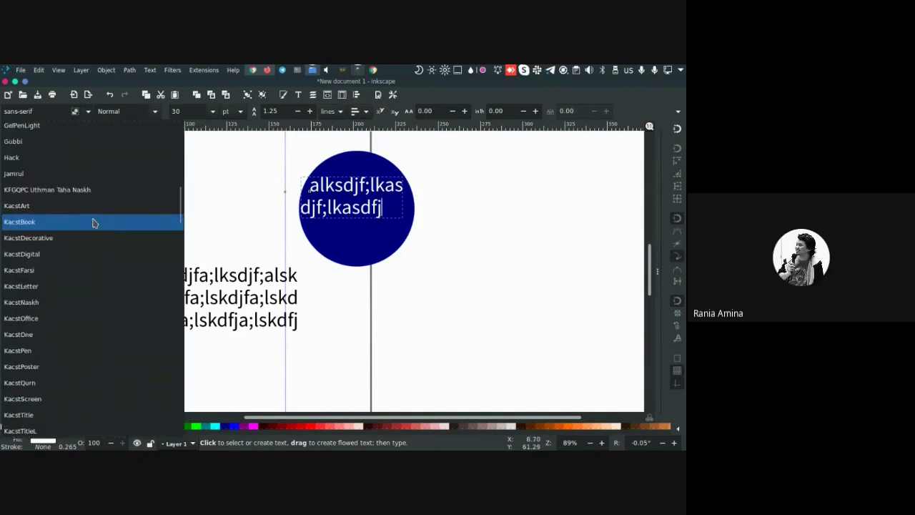
scroll(93, 223, up, 12)
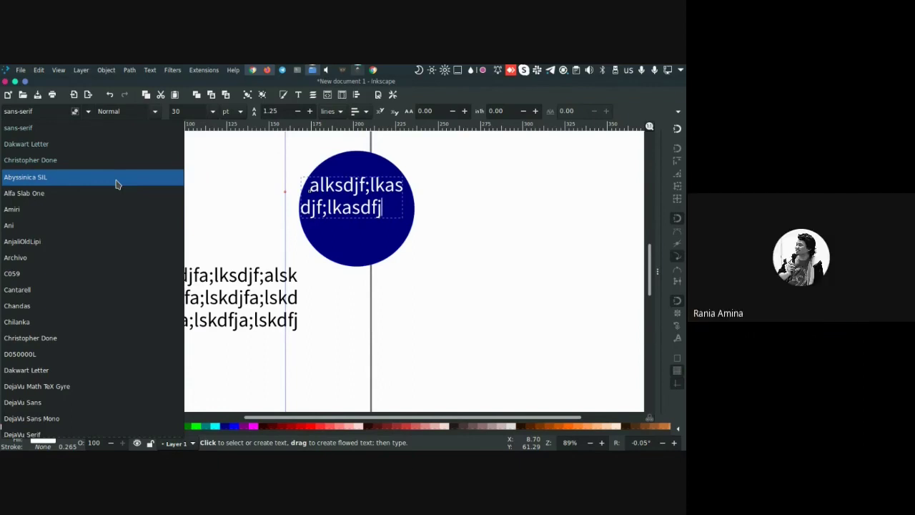
click(88, 112)
click(89, 113)
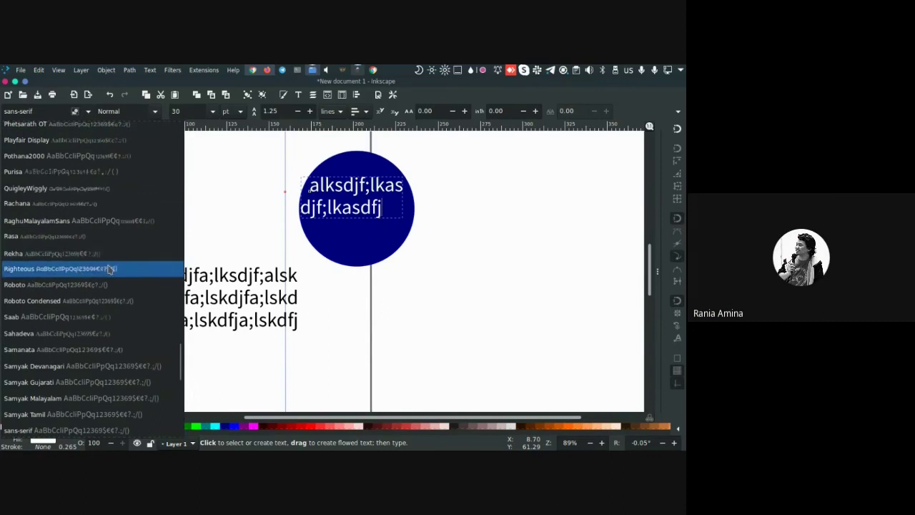
scroll(92, 206, up, 5)
scroll(91, 208, up, 7)
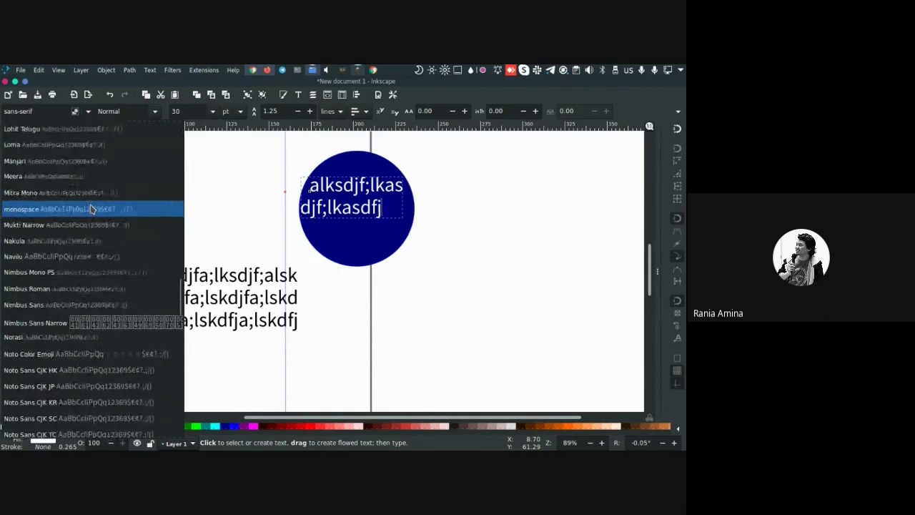
scroll(92, 208, up, 2)
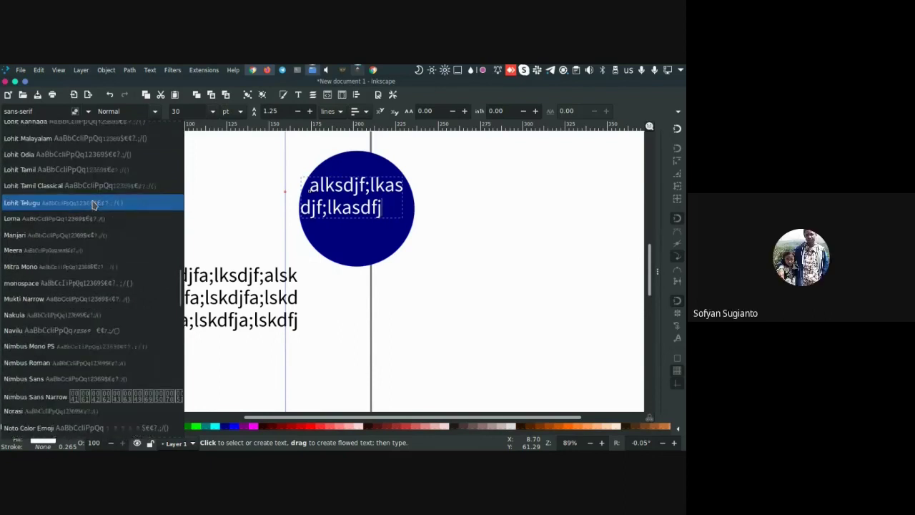
scroll(92, 206, up, 12)
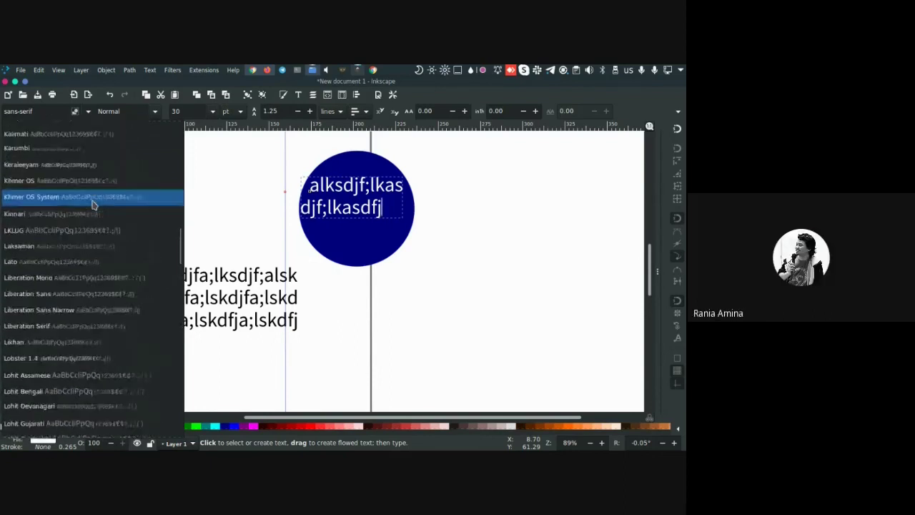
scroll(92, 206, up, 15)
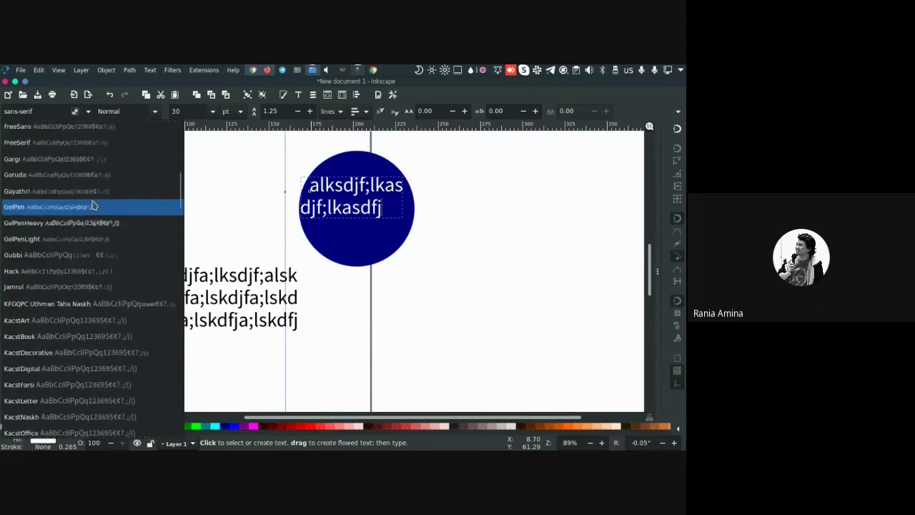
scroll(92, 205, up, 8)
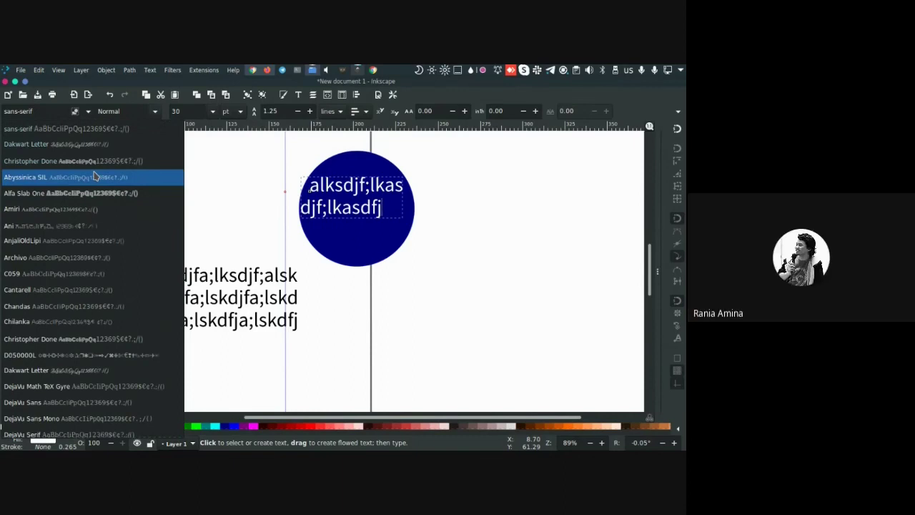
click(88, 112)
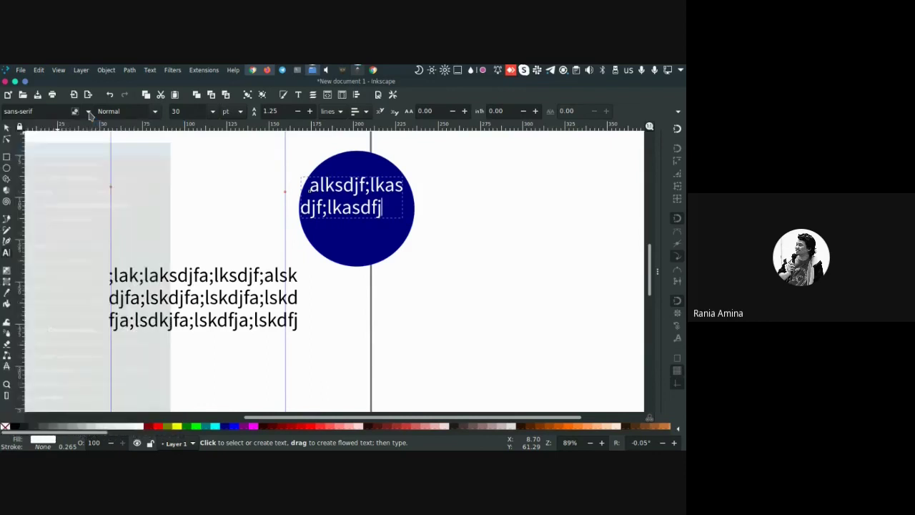
click(89, 114)
click(89, 115)
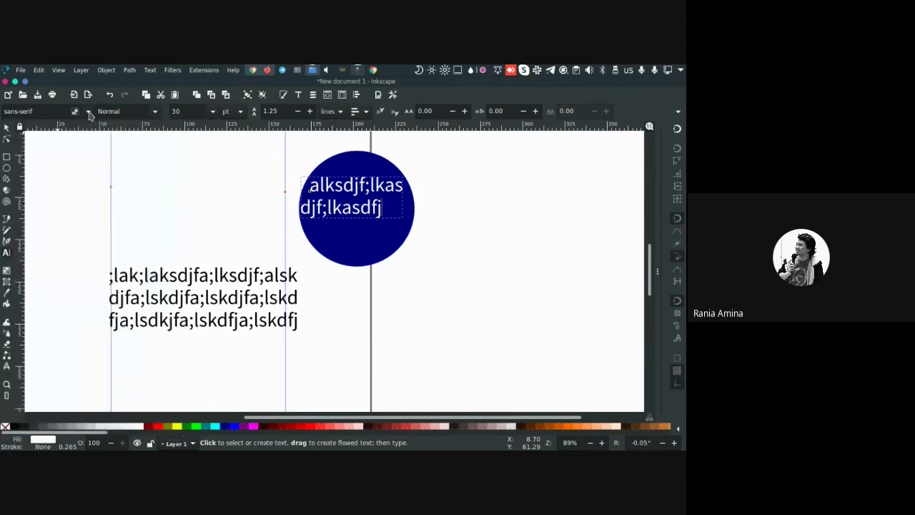
click(90, 114)
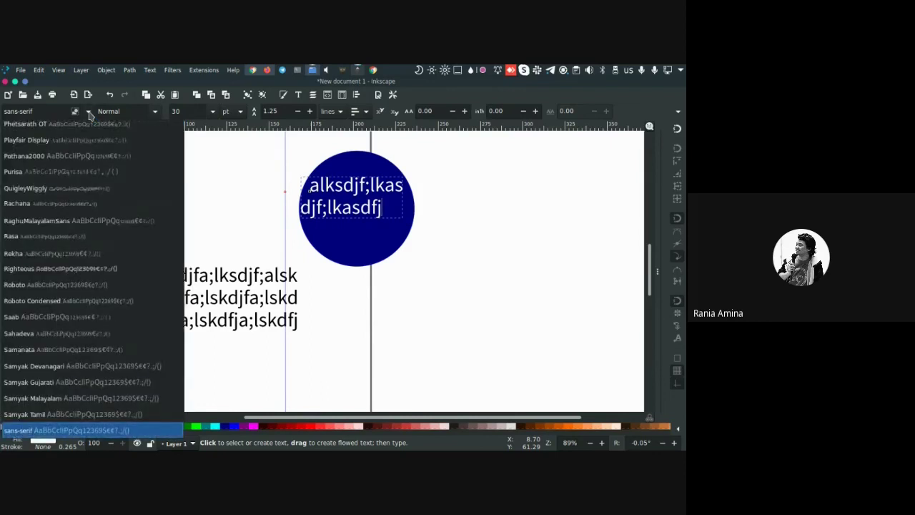
scroll(132, 177, up, 10)
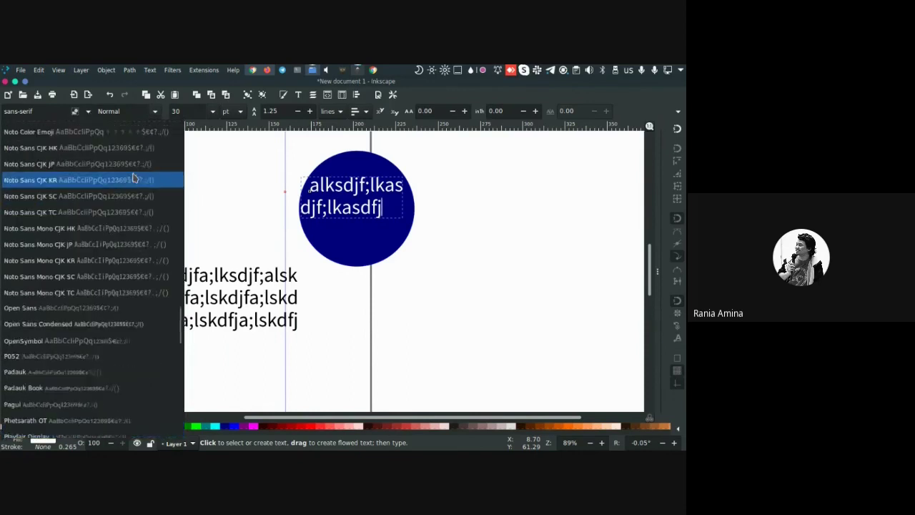
scroll(133, 177, up, 15)
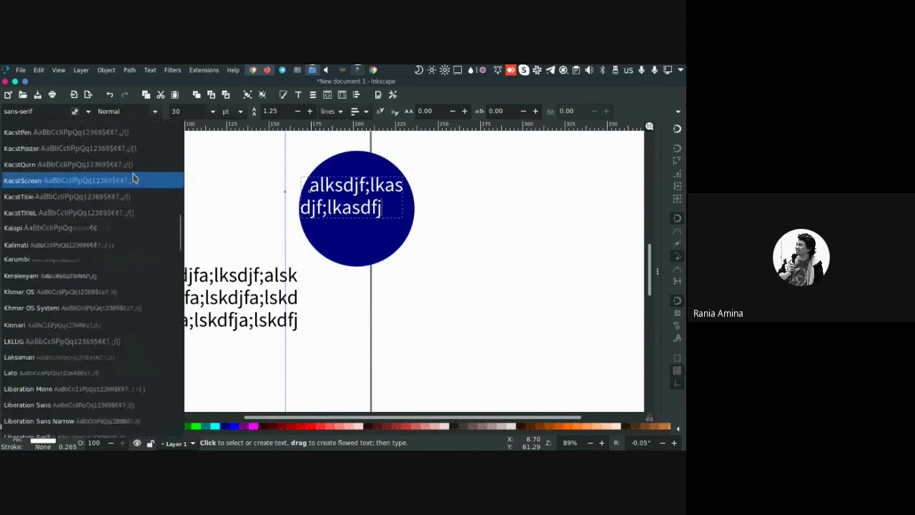
scroll(133, 177, up, 15)
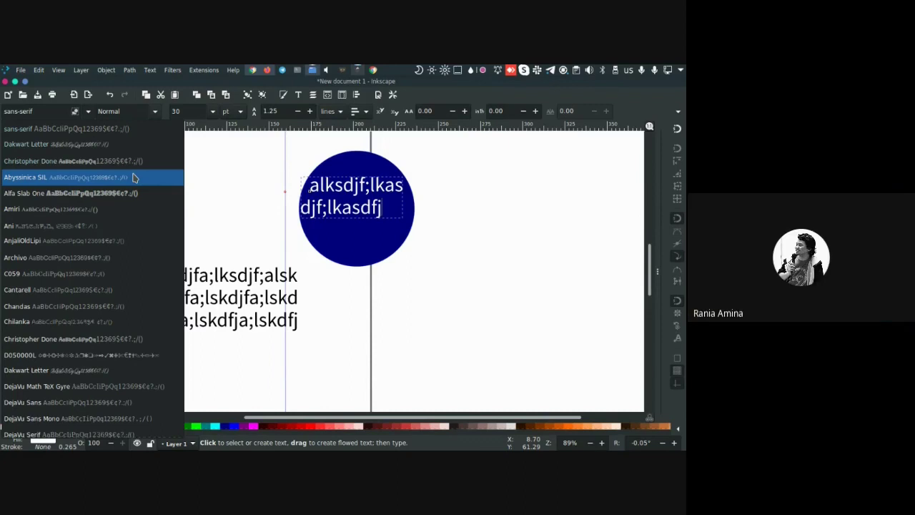
click(227, 167)
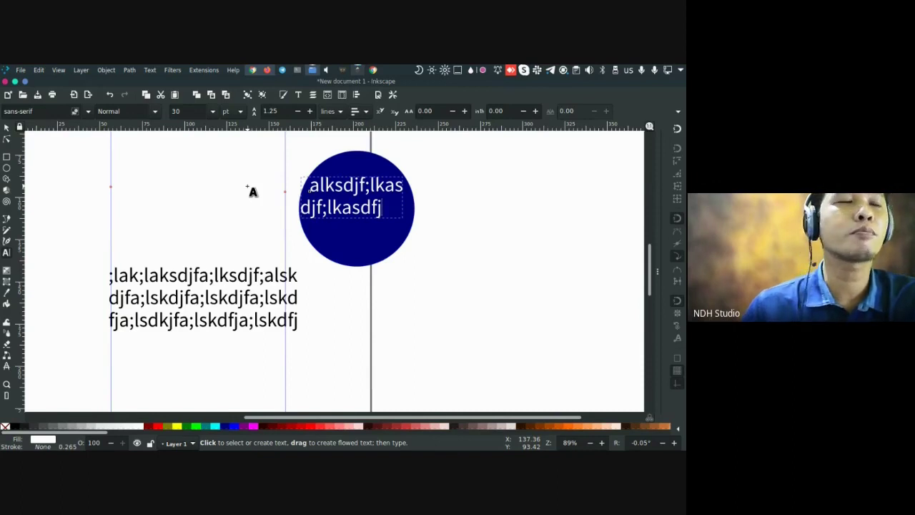
Rubber-band select the navy circle and both text blocks and delete them
click(6, 127)
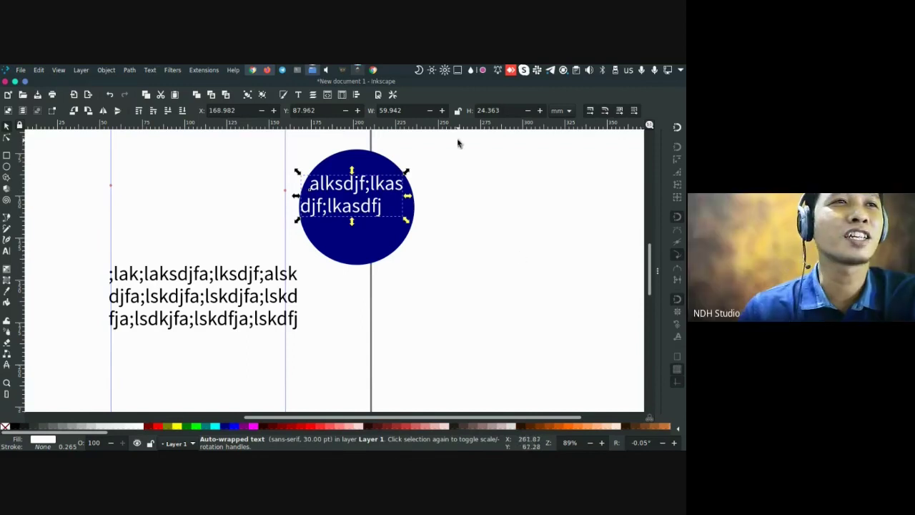
drag(458, 140, 62, 349)
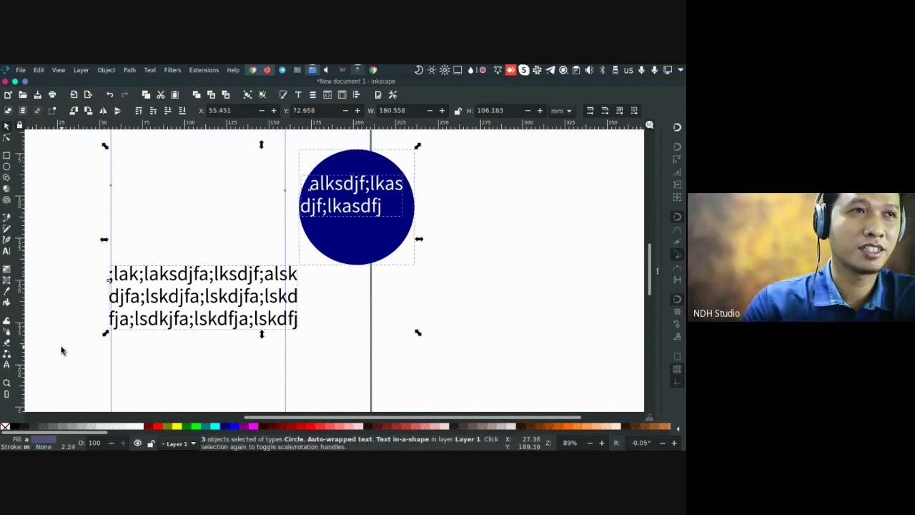
key(Delete)
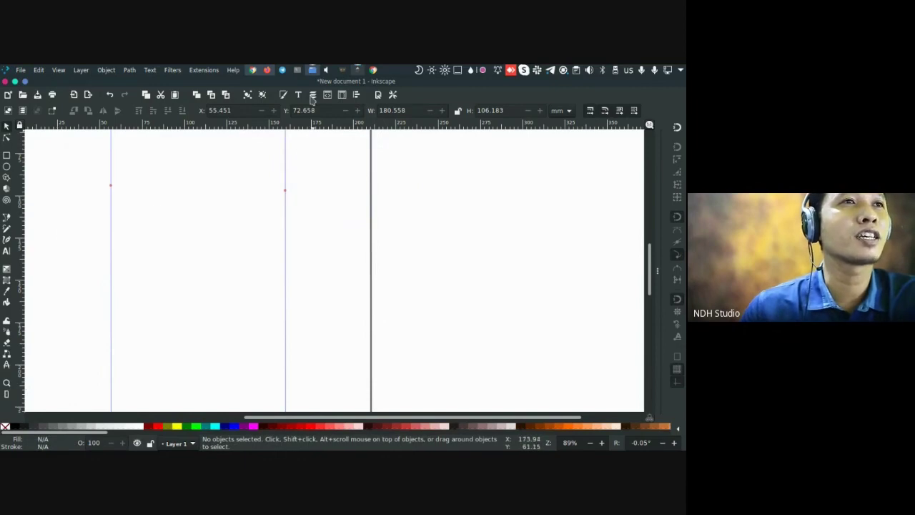
Dock the Layers panel on the left and pull Align and Distribute out of the dock
click(312, 97)
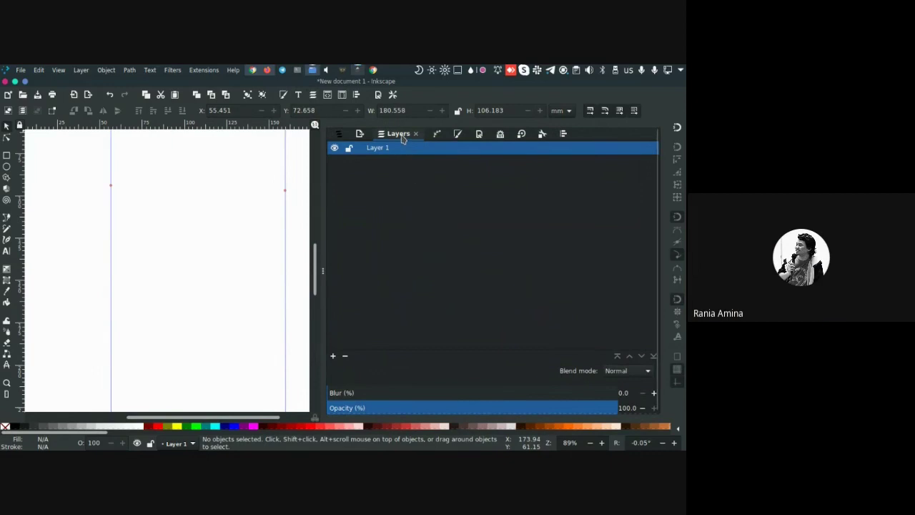
drag(403, 139, 14, 174)
drag(13, 174, 15, 176)
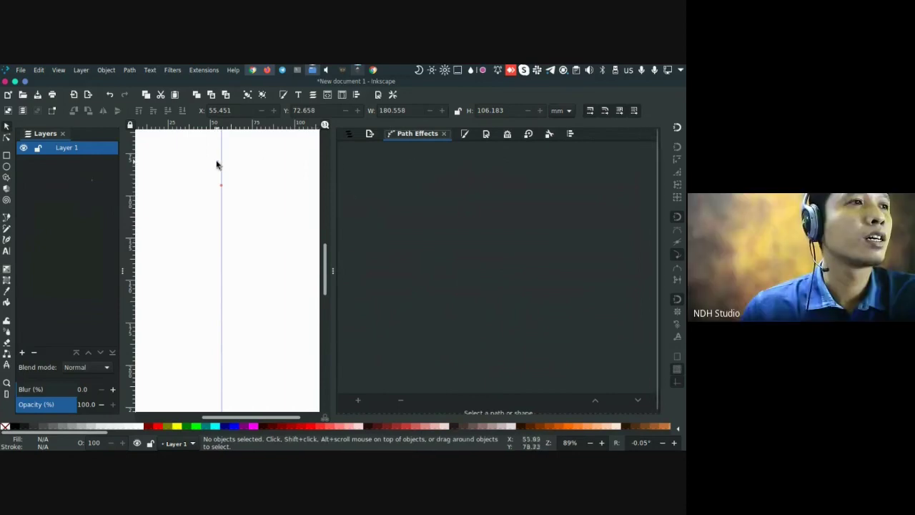
click(570, 136)
drag(541, 138, 73, 421)
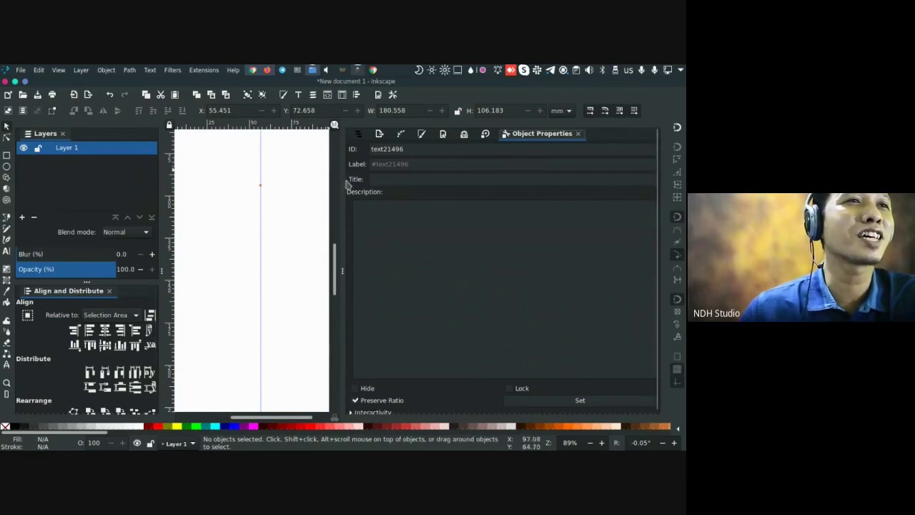
Re-dock Object Properties beside Transform and widen the dock next to the canvas
drag(520, 139, 495, 137)
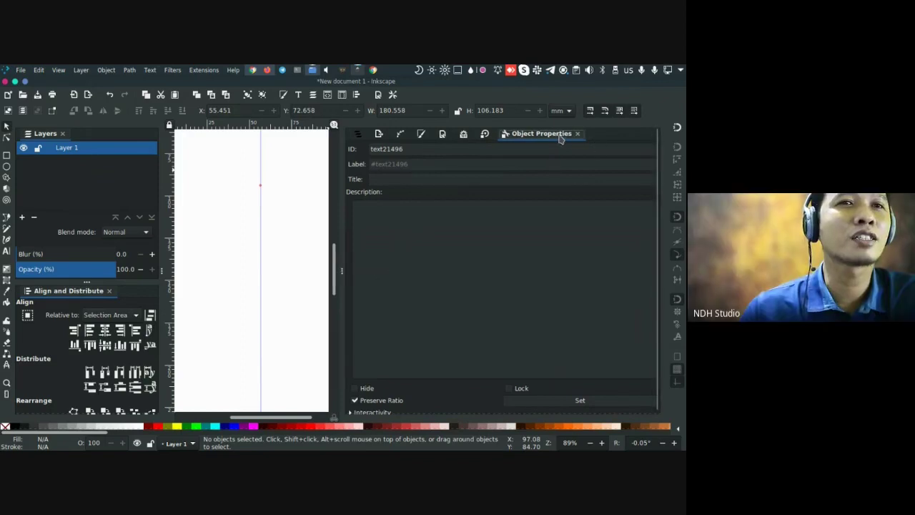
drag(561, 138, 474, 421)
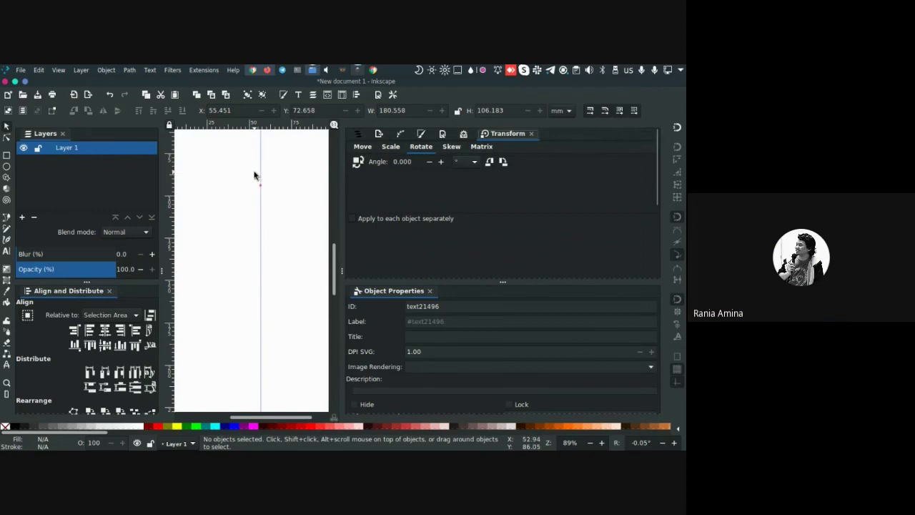
key(F12)
key(F12)
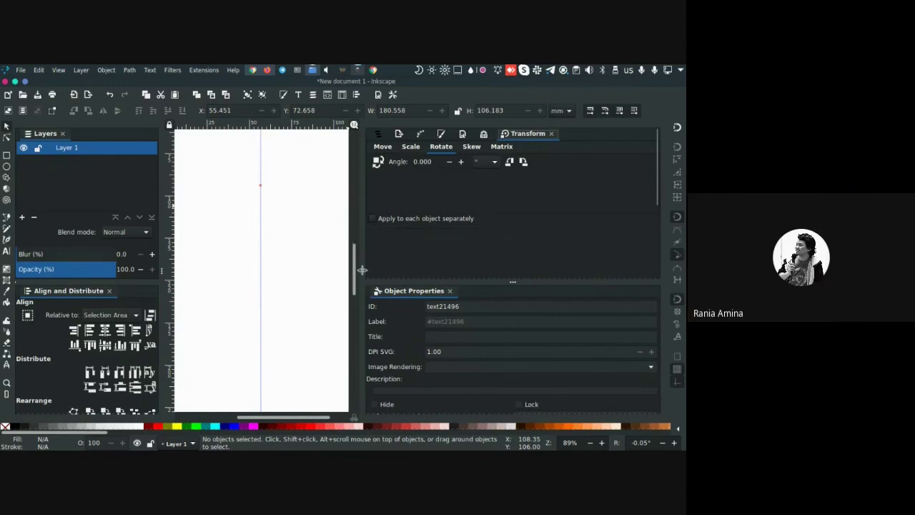
drag(363, 269, 520, 139)
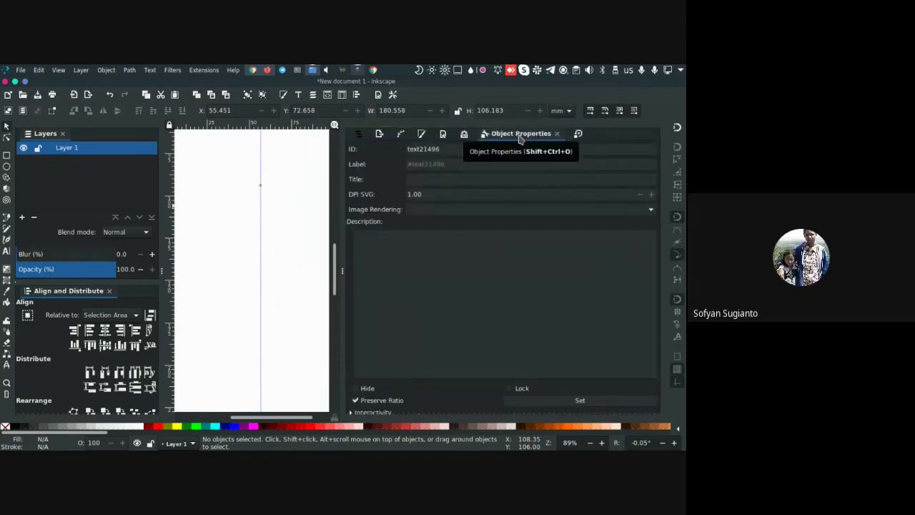
Switch the right dock to the Filter Editor, then toggle docked dialogs with F12 until hidden
click(463, 136)
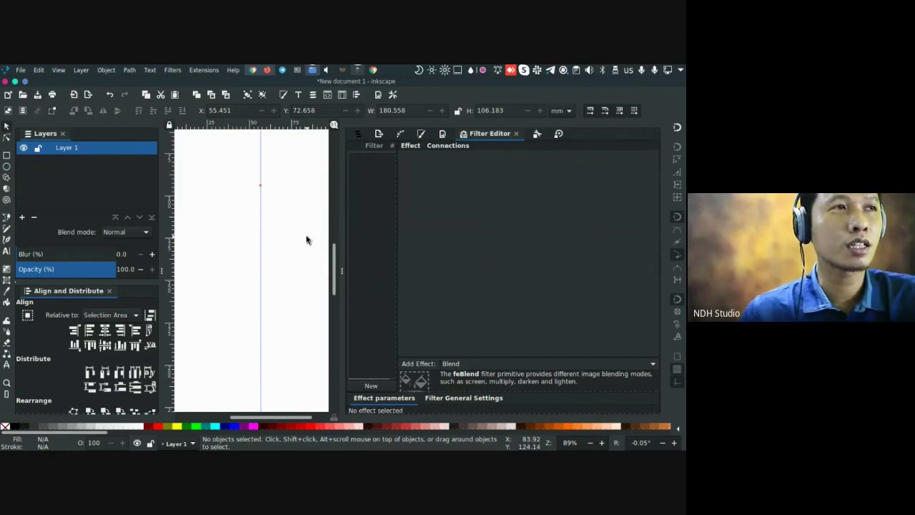
key(F12)
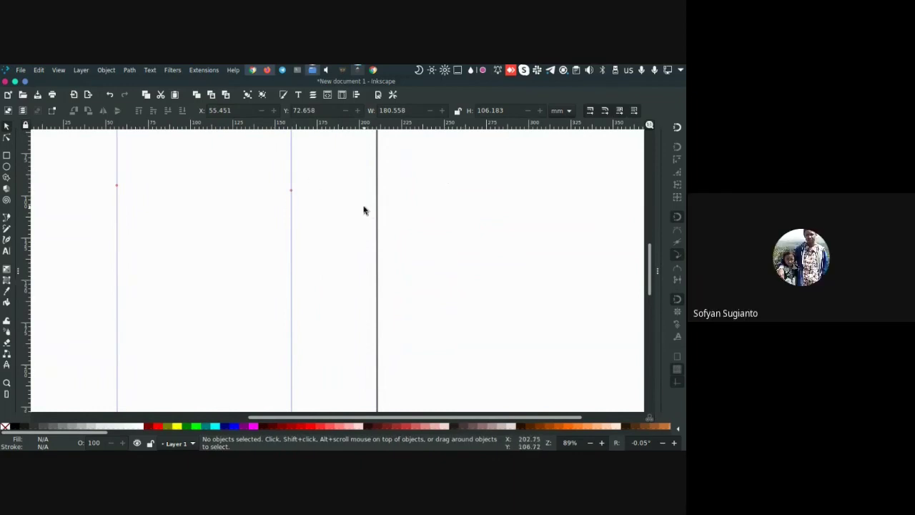
key(F12)
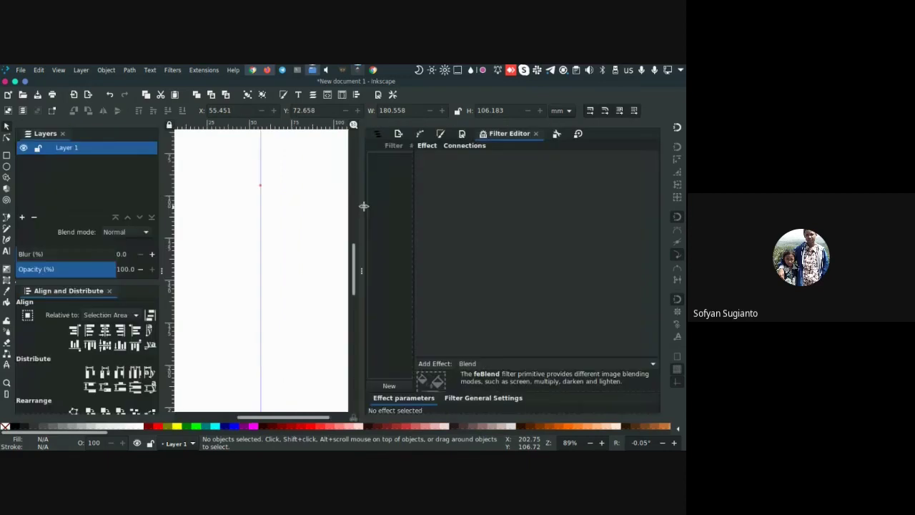
key(F12)
key(F12)
key(F12)
key(F12)
key(F12)
key(F12)
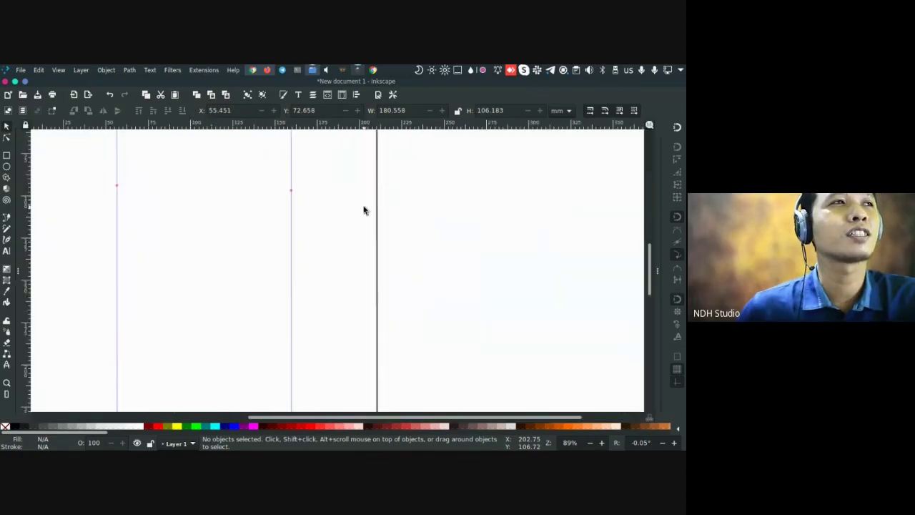
key(F12)
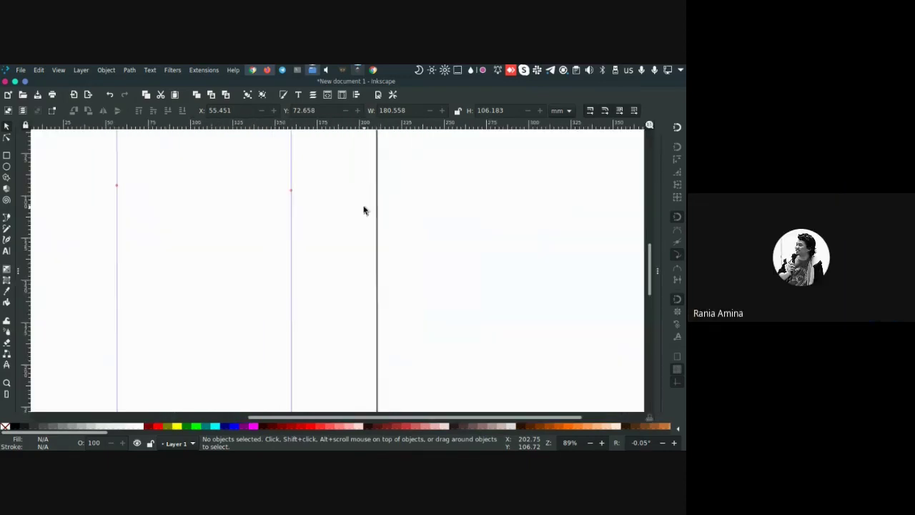
key(F12)
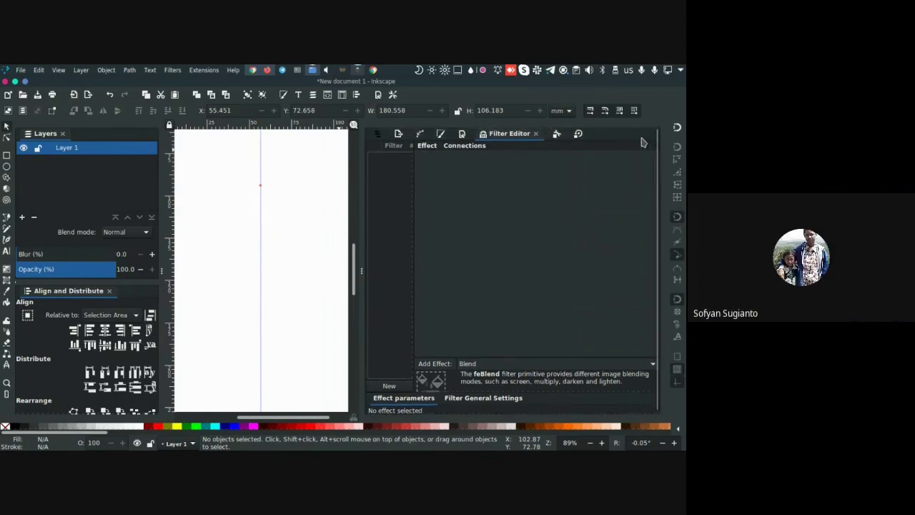
Close the Filter Editor tab and the whole Object Properties dock
right_click(525, 136)
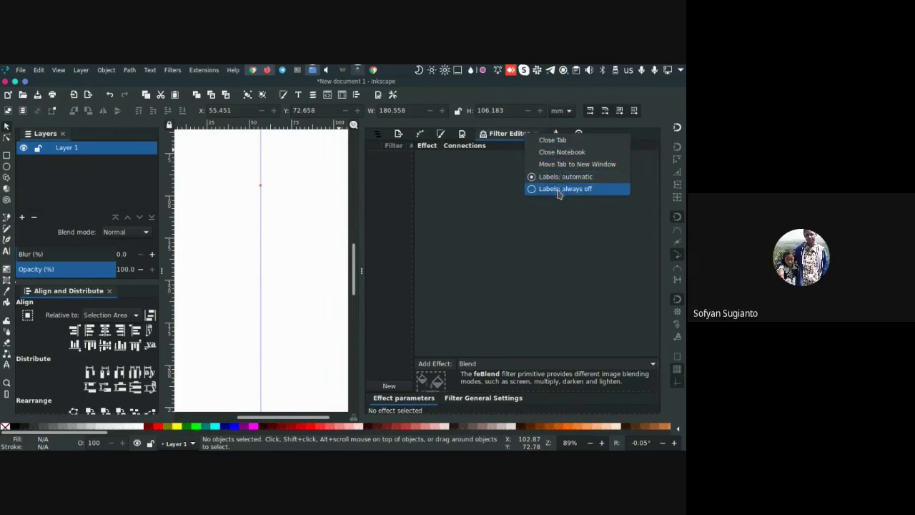
key(Escape)
click(536, 134)
right_click(546, 137)
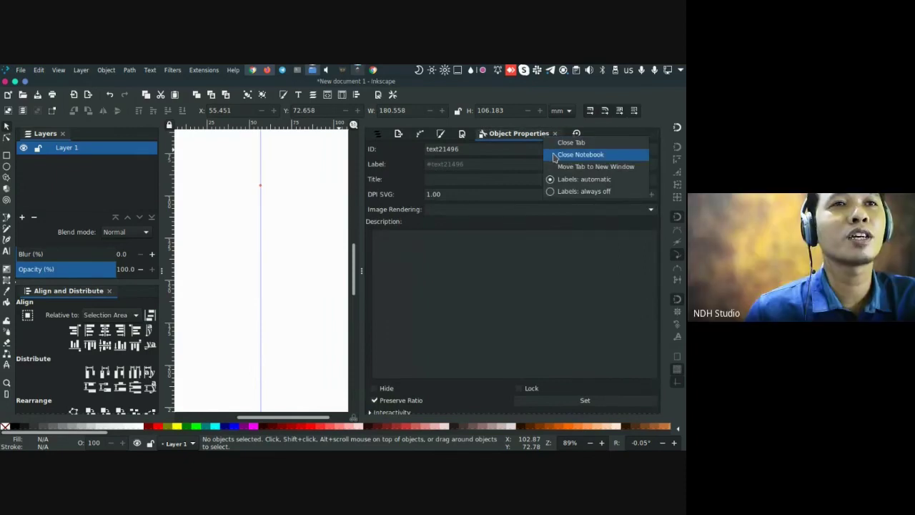
click(555, 155)
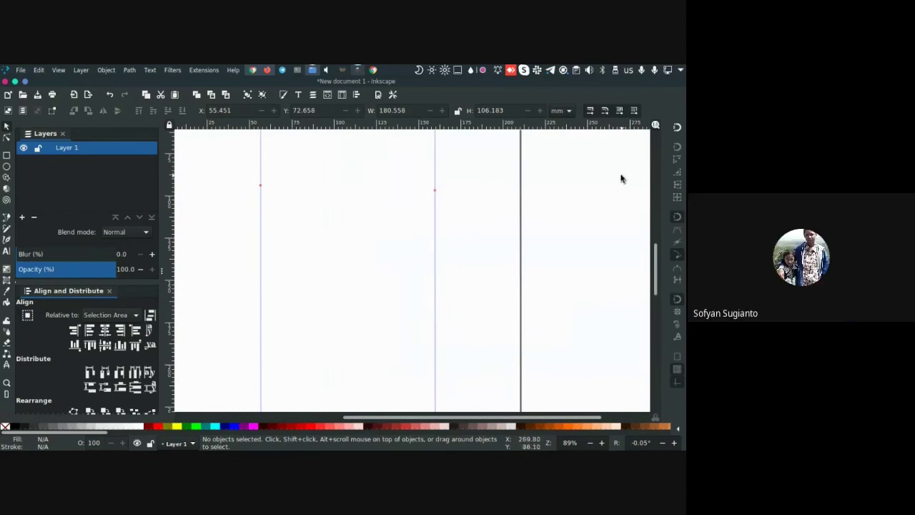
Bring the docked dialogs back, open Fill and Stroke, and move Layers into the right dock
key(F12)
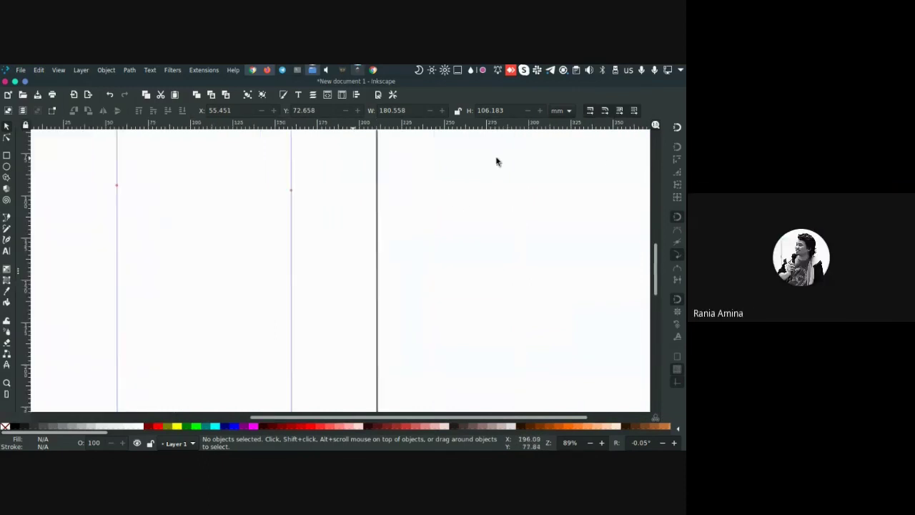
key(F12)
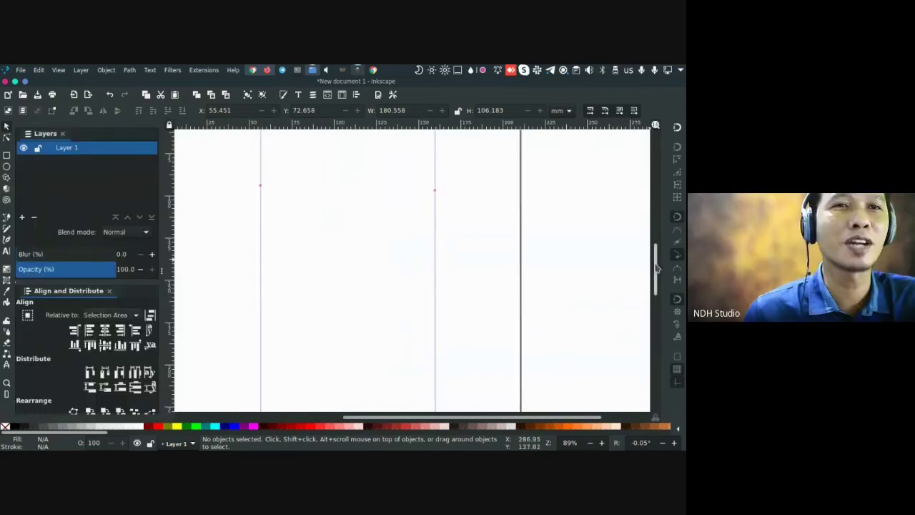
mouse_move(655, 270)
mouse_down()
mouse_move(655, 315)
mouse_move(655, 268)
mouse_up()
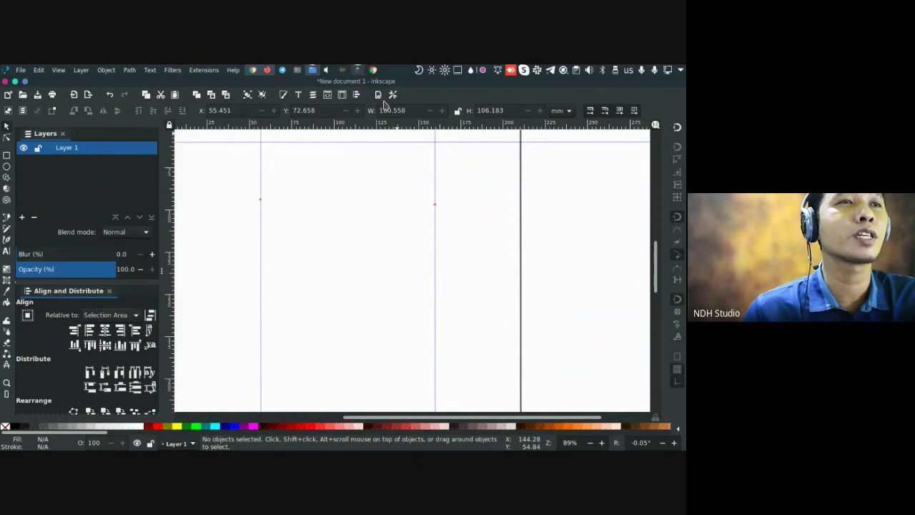
key(ctrl+shift+f)
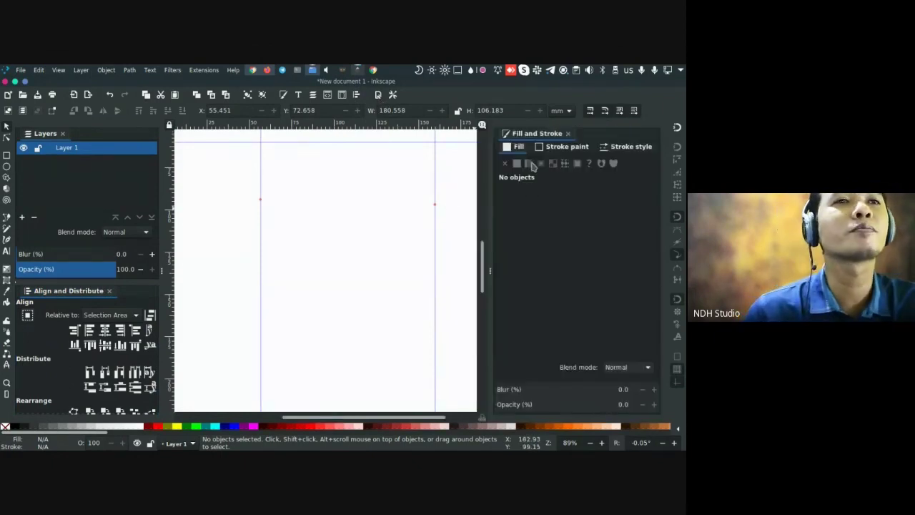
mouse_move(39, 136)
mouse_down()
mouse_move(428, 178)
mouse_move(512, 174)
mouse_move(565, 134)
mouse_up()
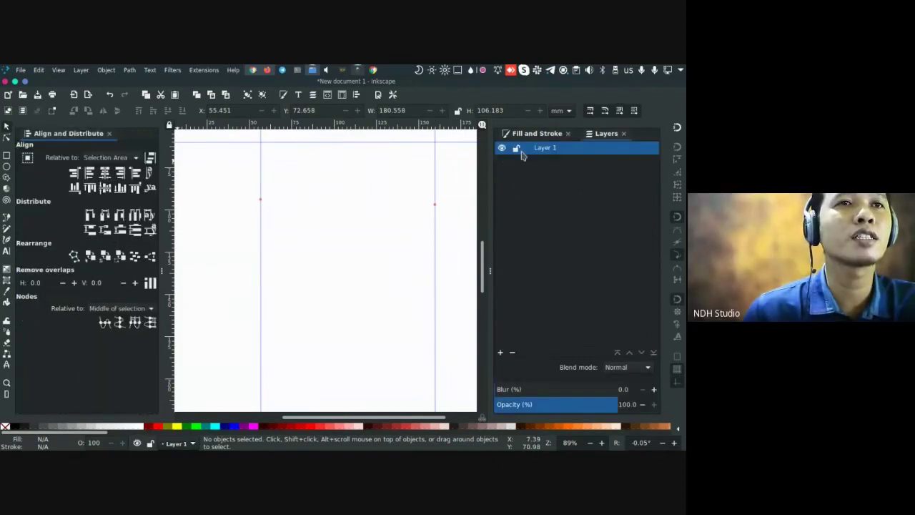
Close the right-hand dock and reopen Layers docked on the right
right_click(600, 135)
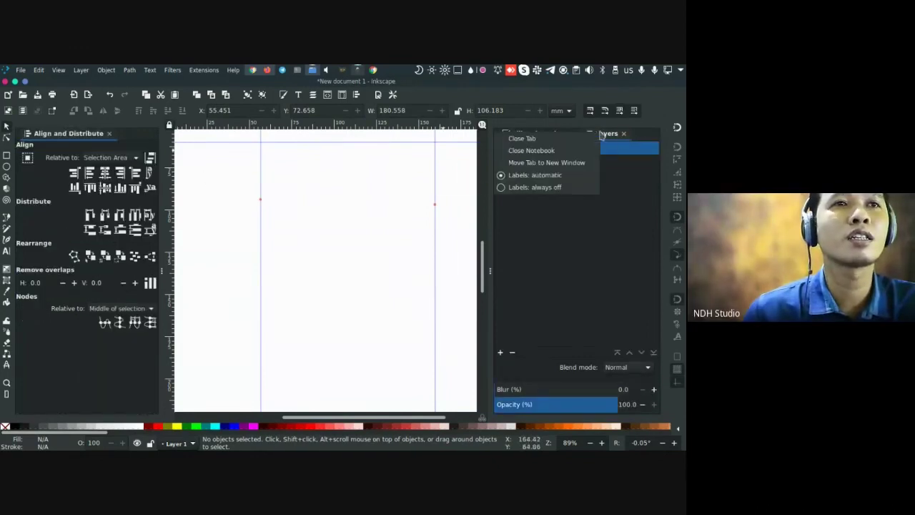
click(572, 155)
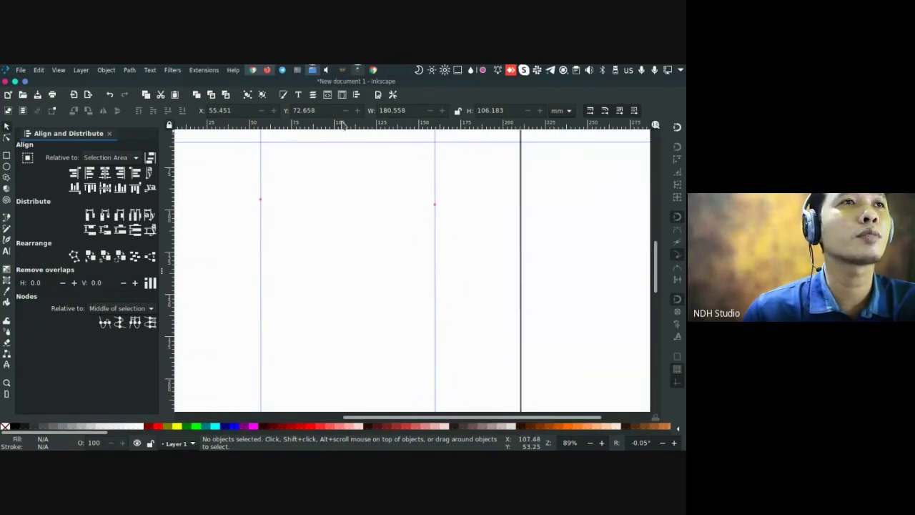
click(312, 95)
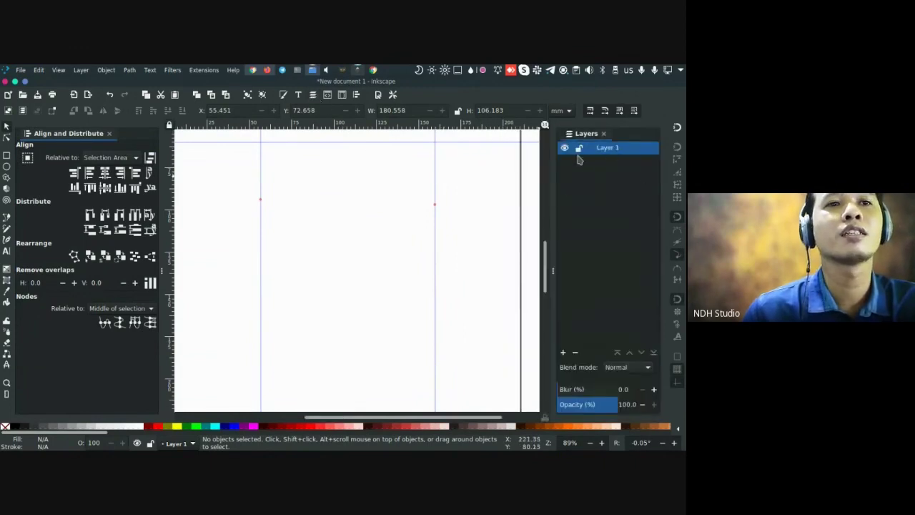
right_click(585, 138)
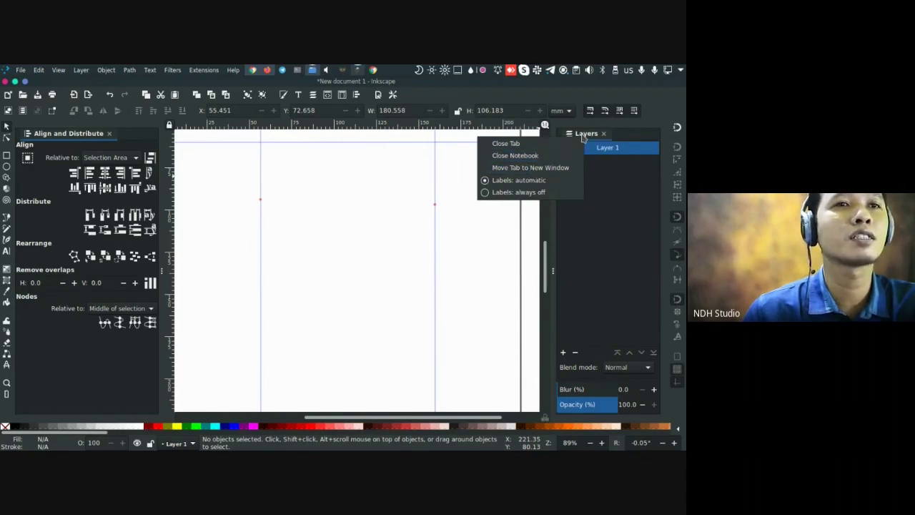
click(586, 136)
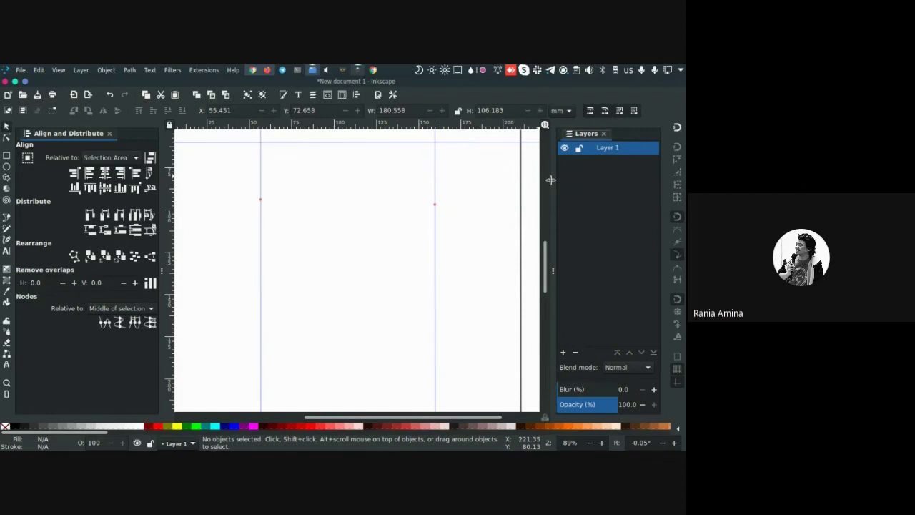
right_click(578, 136)
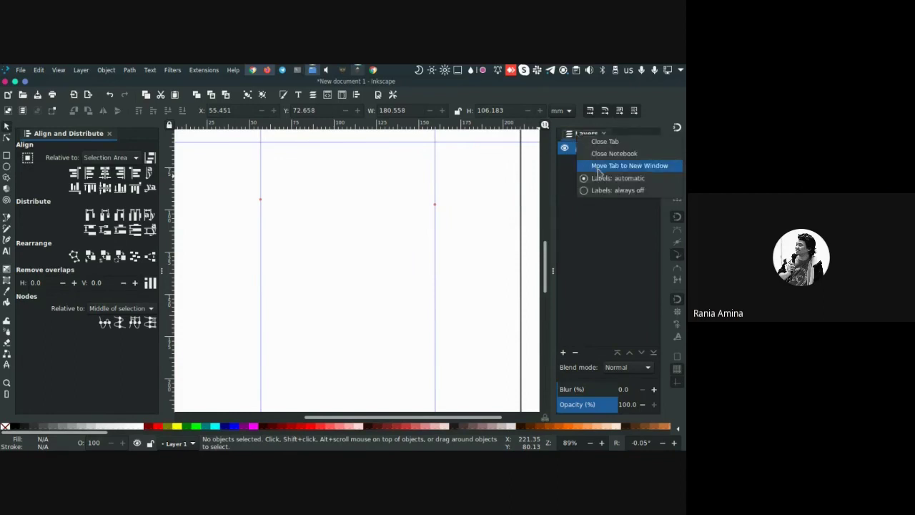
click(555, 175)
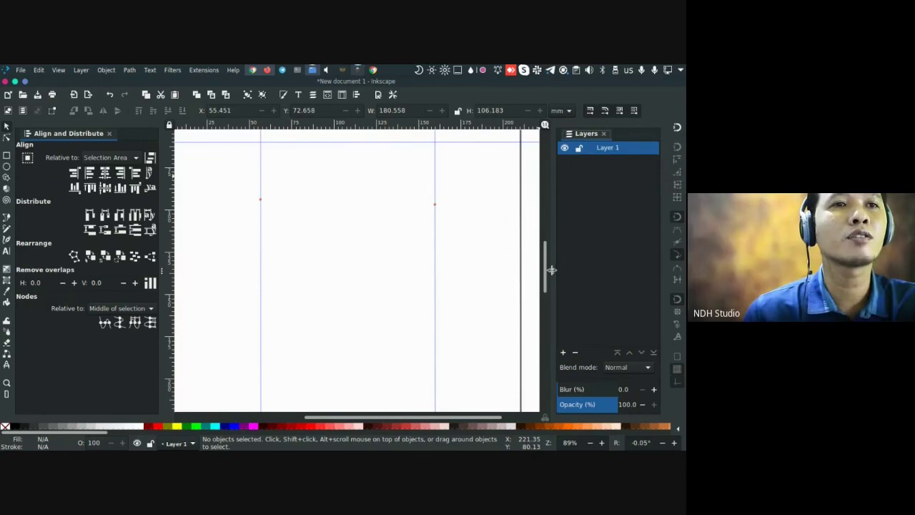
mouse_move(551, 270)
mouse_down()
mouse_move(582, 272)
mouse_move(378, 272)
mouse_move(551, 271)
mouse_up()
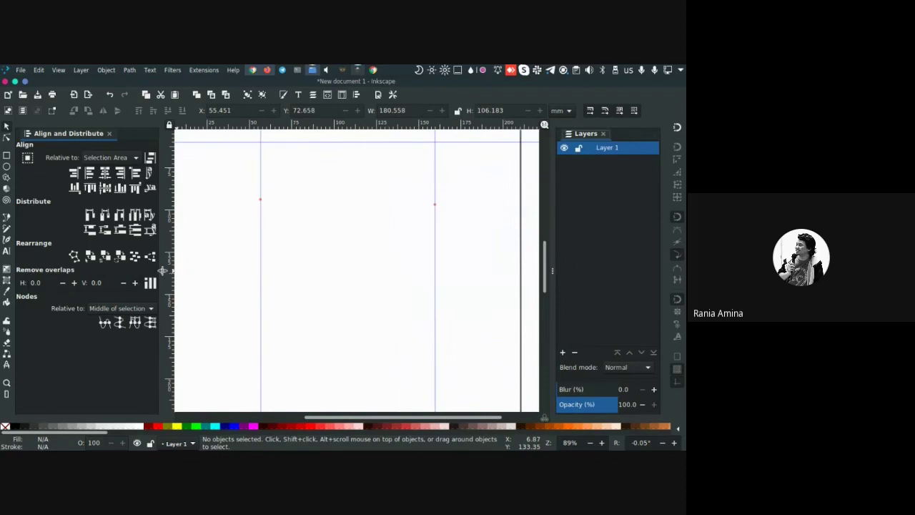
drag(162, 270, 27, 277)
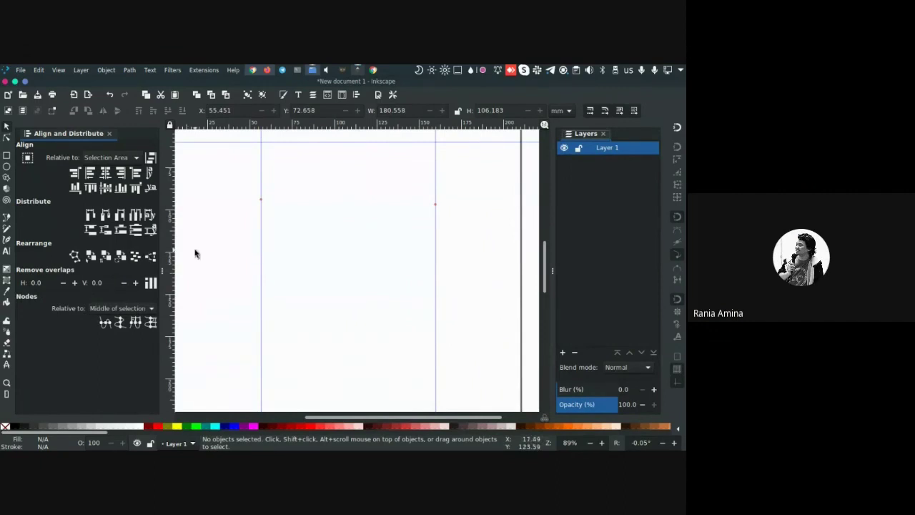
drag(553, 270, 588, 271)
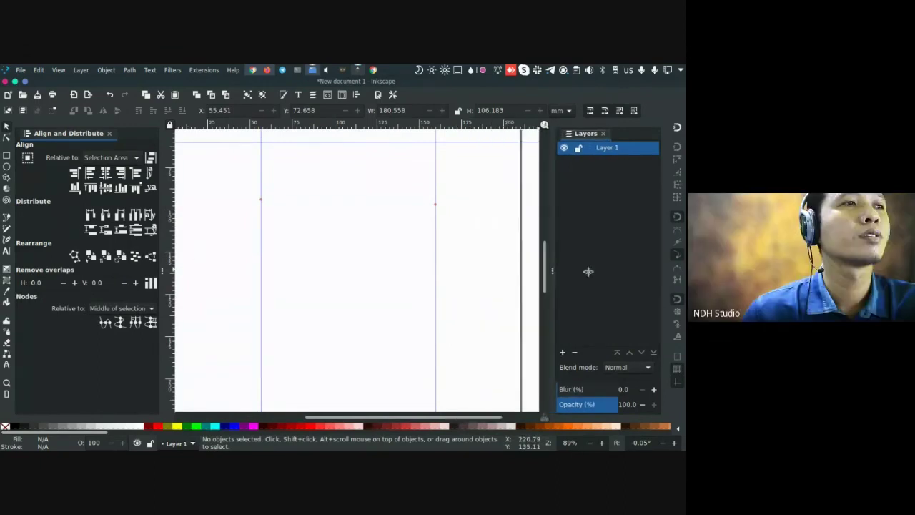
mouse_move(163, 271)
mouse_down()
mouse_move(226, 271)
mouse_move(169, 270)
mouse_up()
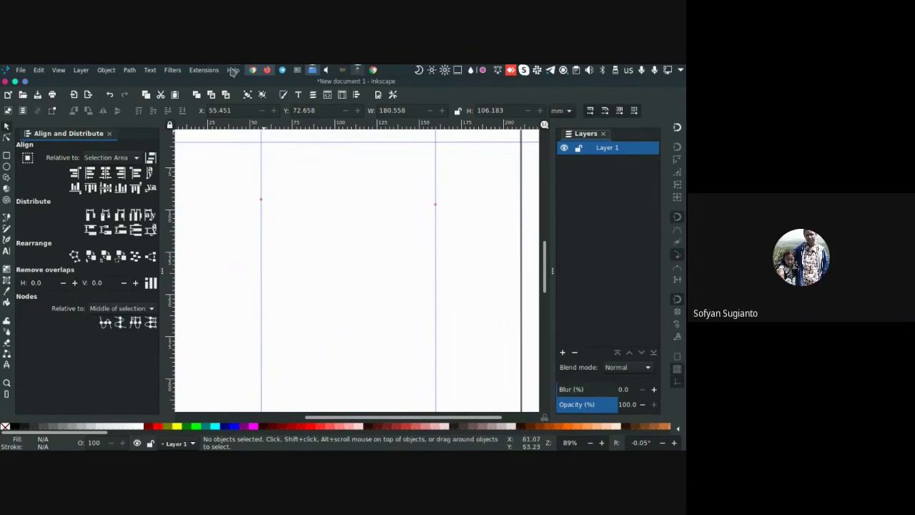
Open Help > About, browse the Authors and Translators lists, then show the License page
click(234, 70)
click(269, 218)
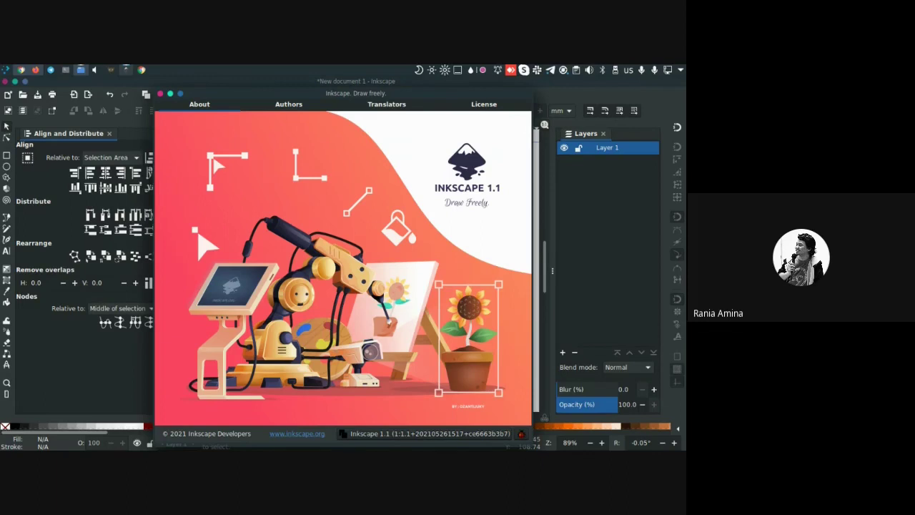
click(282, 106)
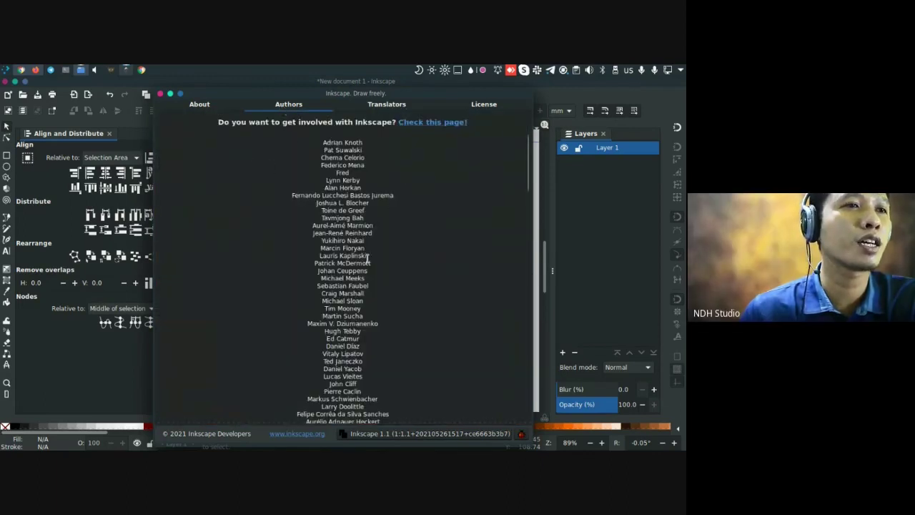
scroll(404, 257, down, 10)
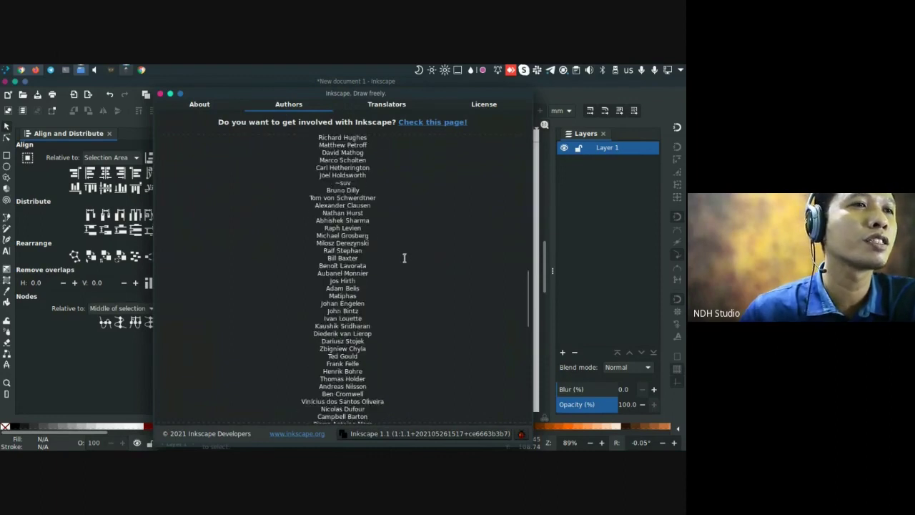
scroll(404, 258, up, 15)
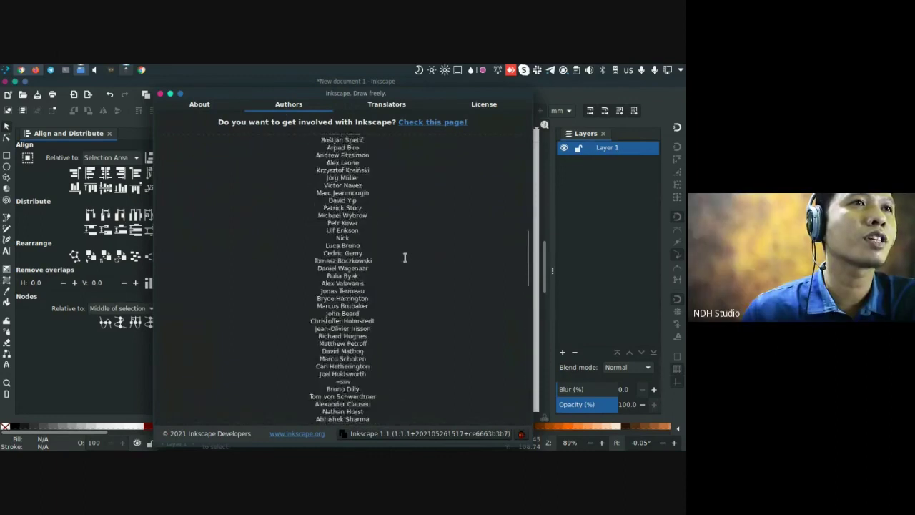
scroll(404, 257, up, 10)
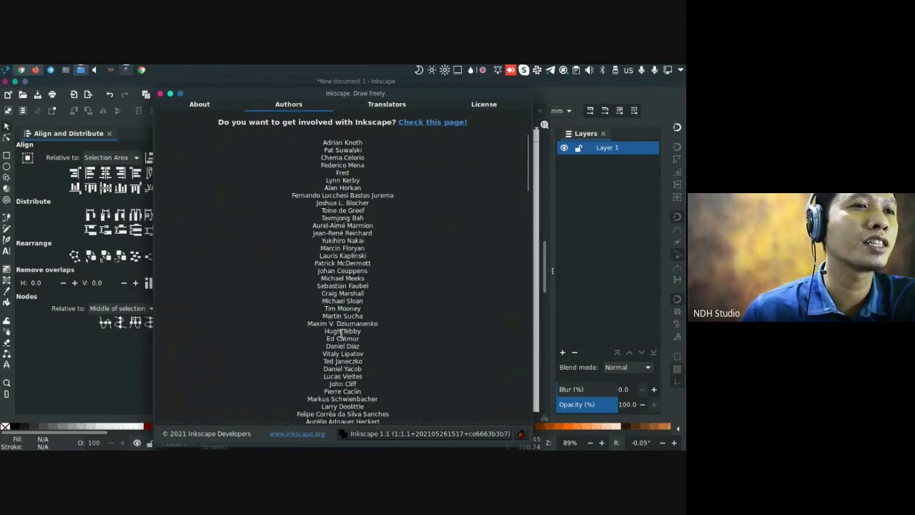
scroll(344, 320, down, 10)
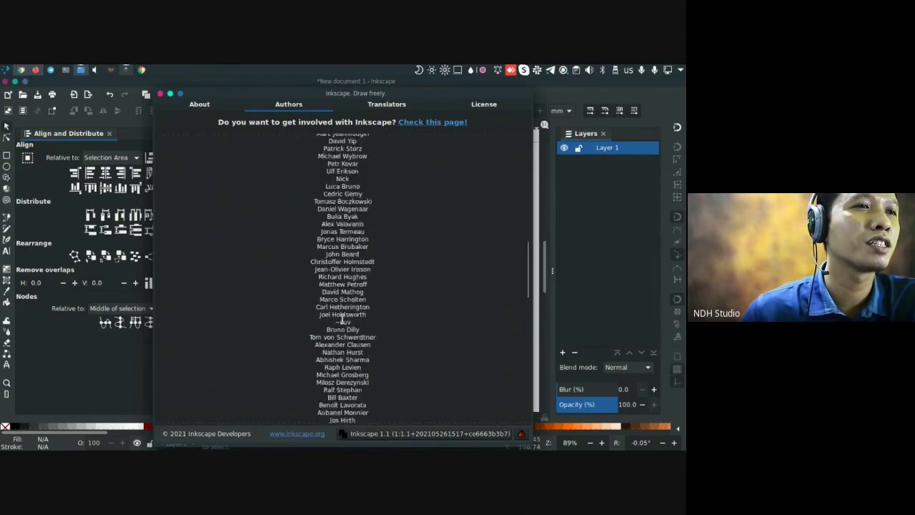
scroll(343, 319, down, 1)
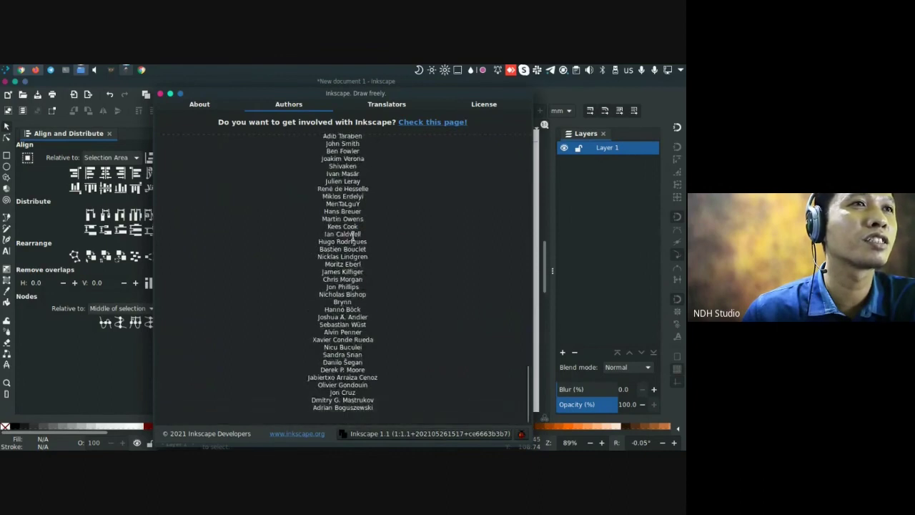
click(379, 110)
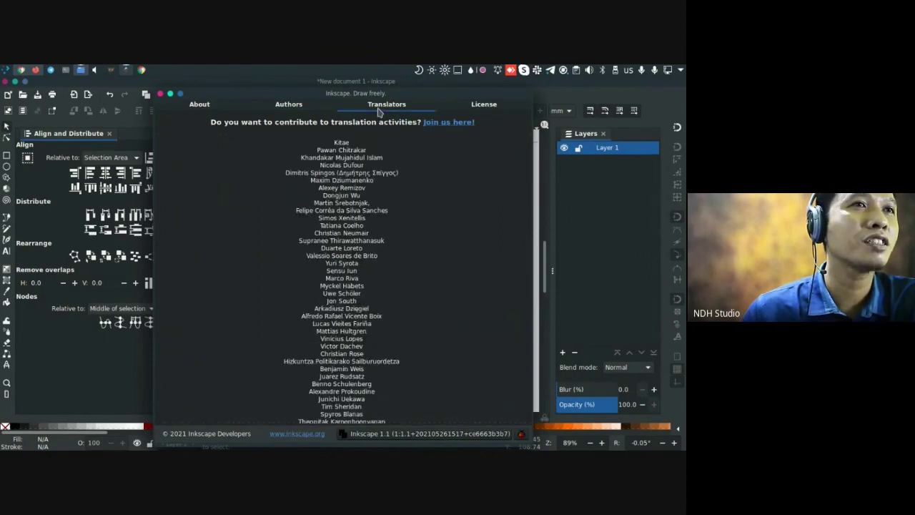
click(483, 106)
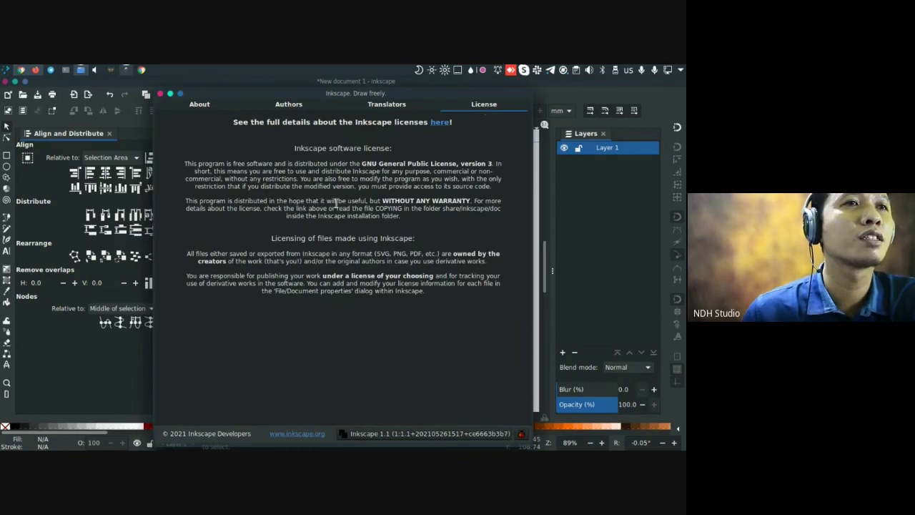
Return to the About page, copy the debug info, and drag the About window to the right
click(203, 107)
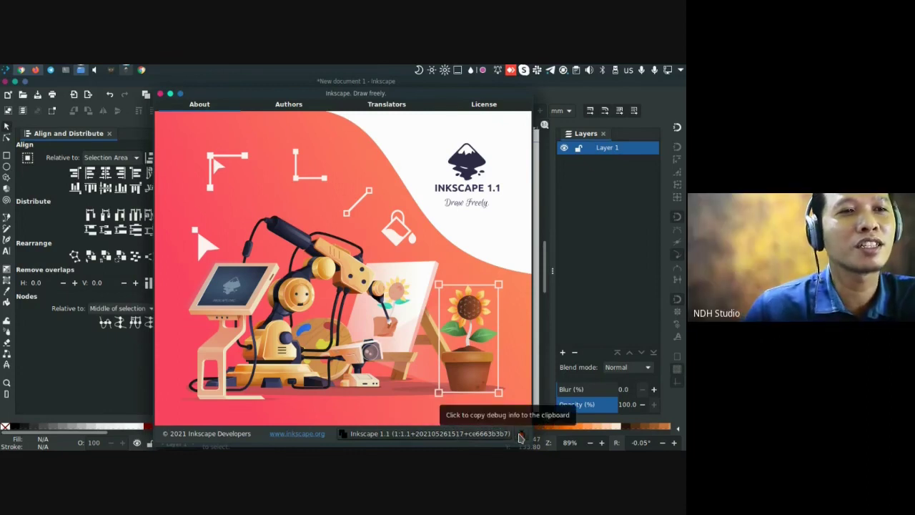
click(522, 438)
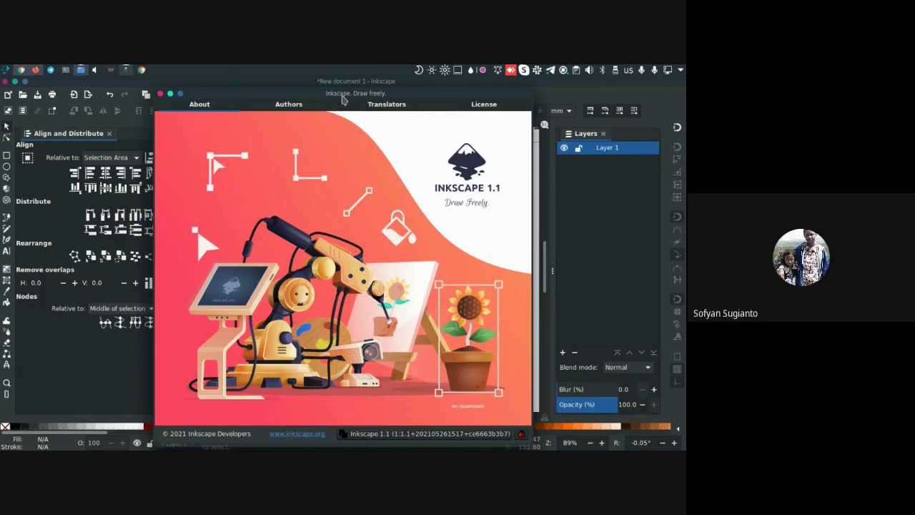
drag(342, 104, 517, 98)
Draw a flowed text frame on the page and paste the copied debug information into it
click(198, 194)
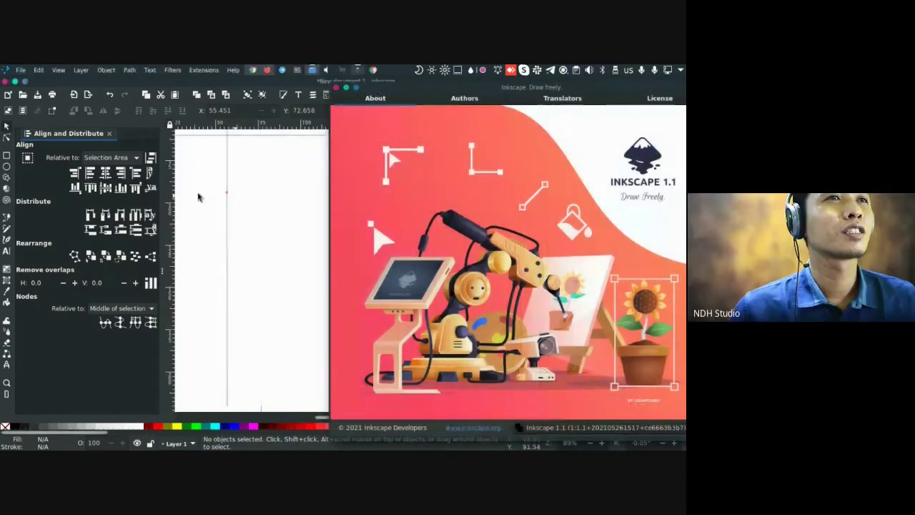
key(F12)
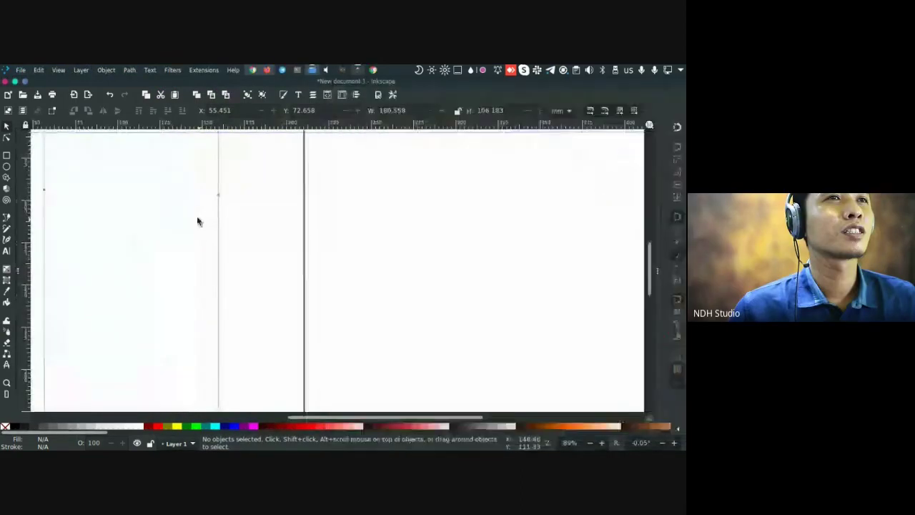
key(t)
drag(110, 182, 256, 308)
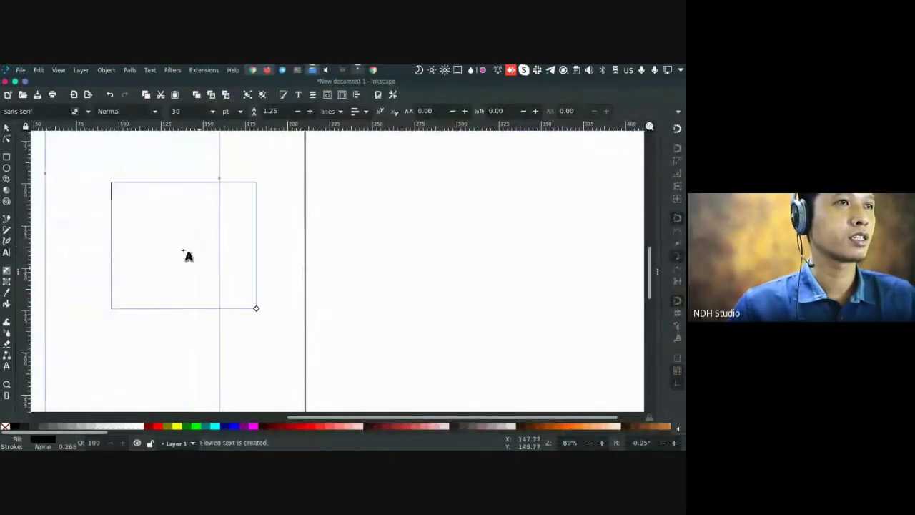
key(ctrl+v)
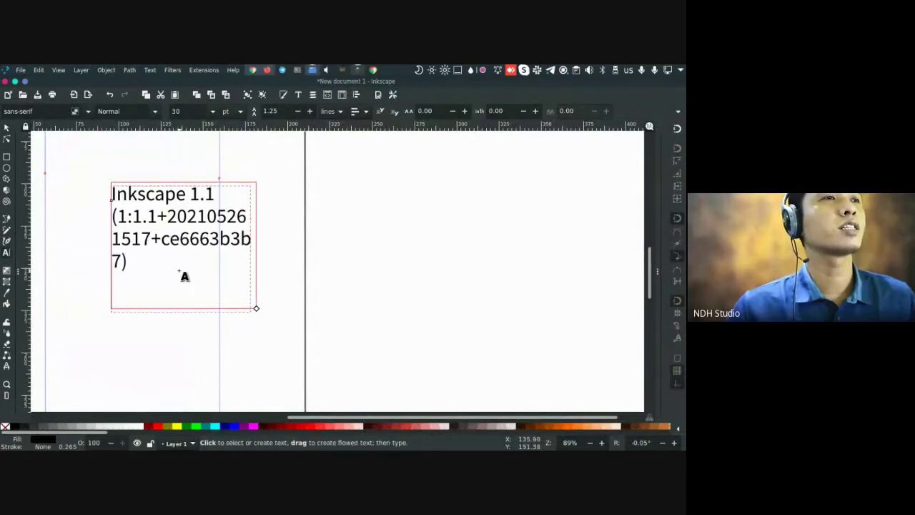
key(F1)
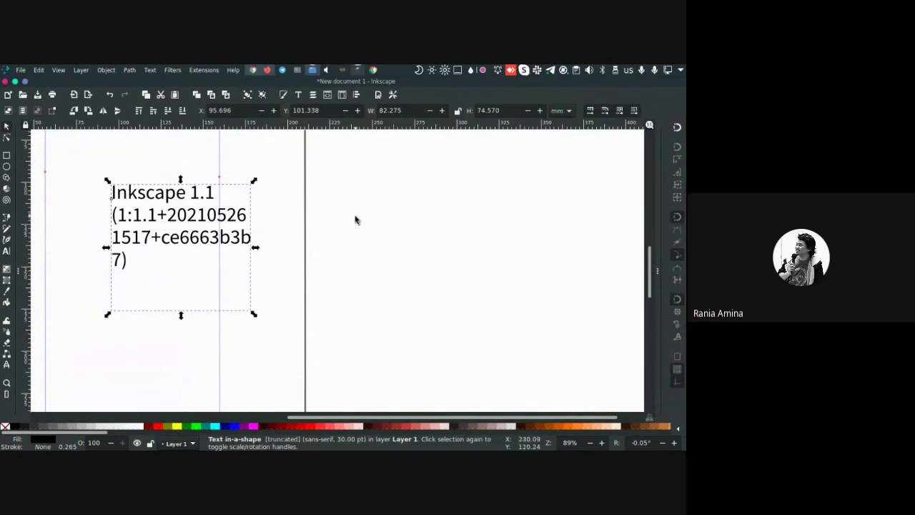
click(355, 219)
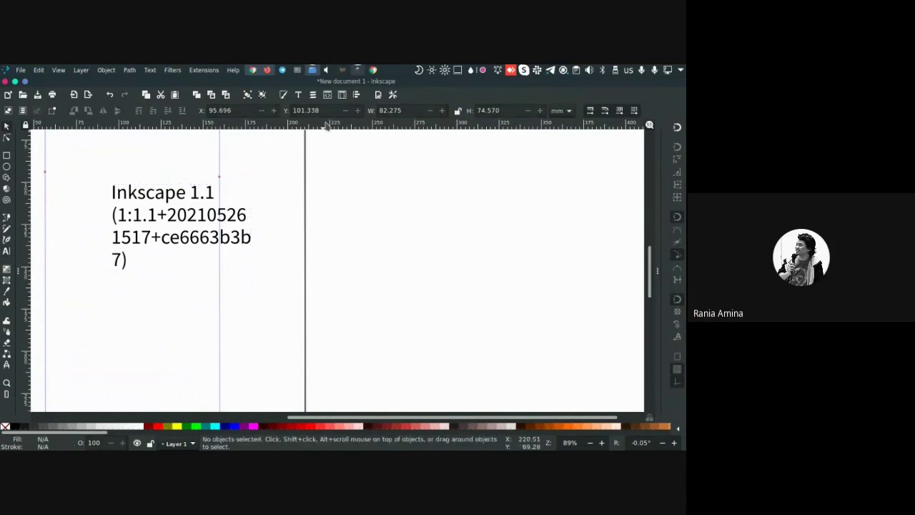
Reopen the About window and enlarge the text frame so every debug line shows
click(233, 70)
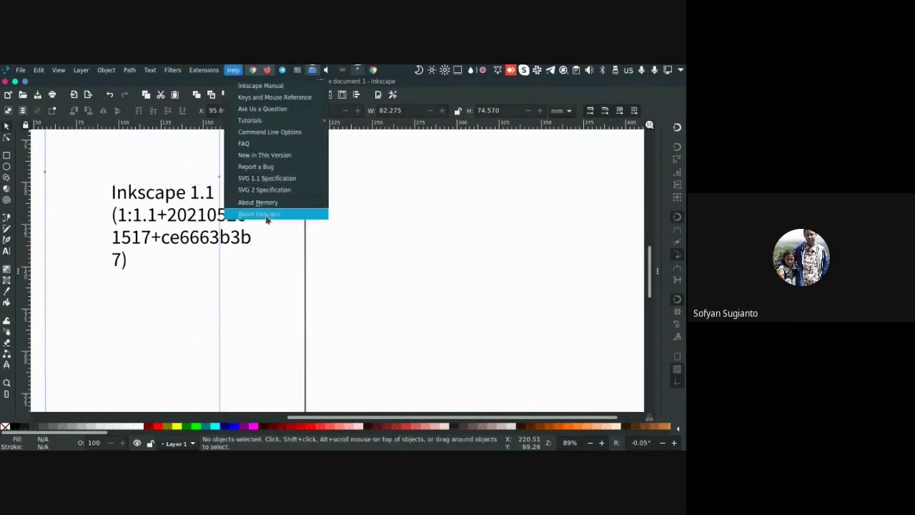
click(268, 214)
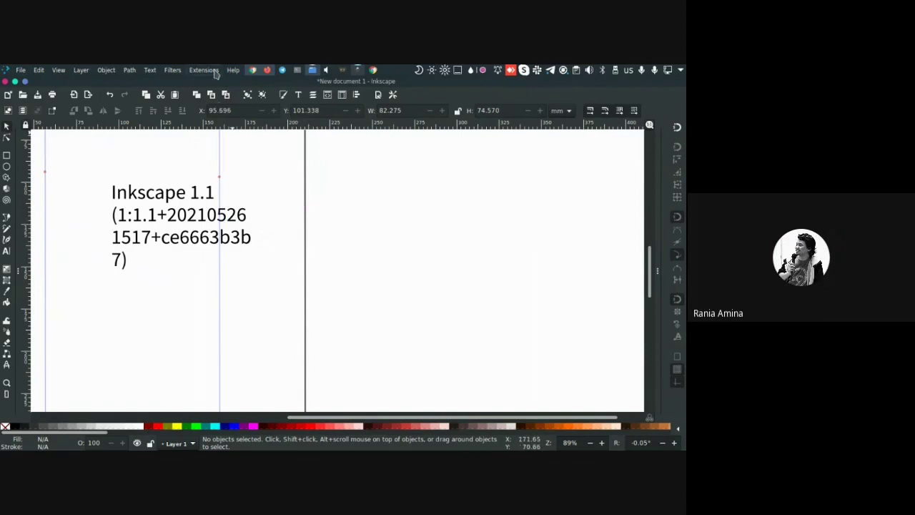
key(t)
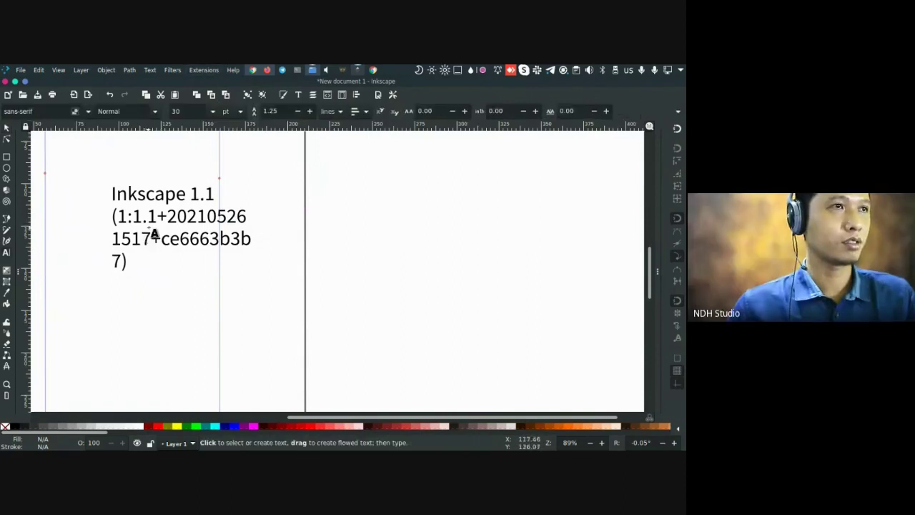
scroll(256, 272, down, 4)
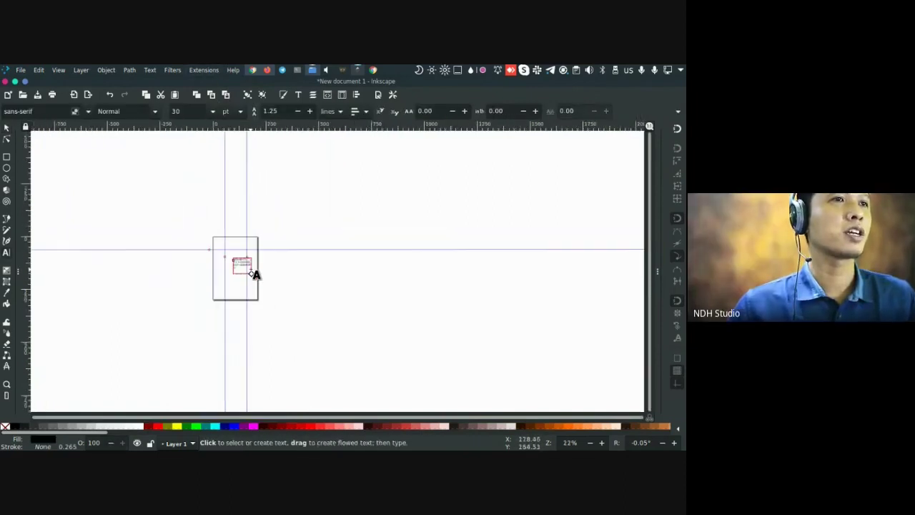
drag(255, 274, 305, 307)
scroll(304, 307, up, 5)
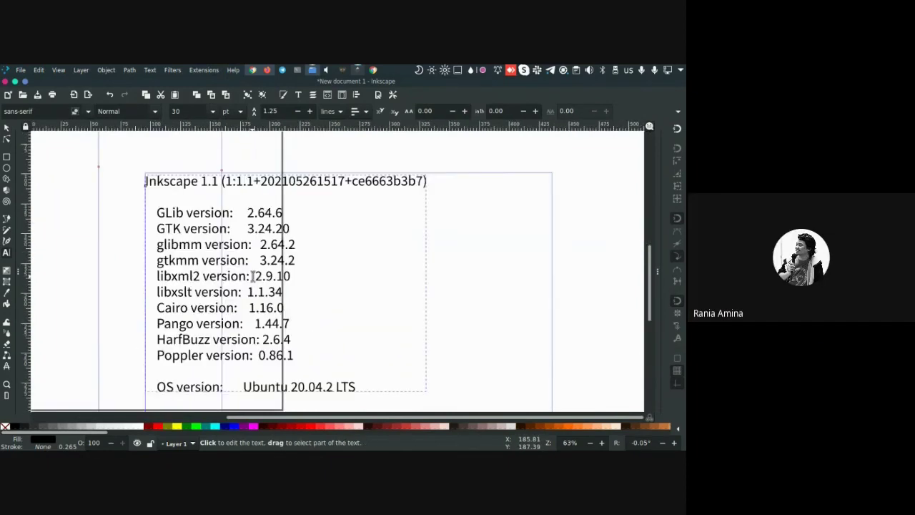
scroll(252, 276, down, 1)
scroll(252, 275, up, 1)
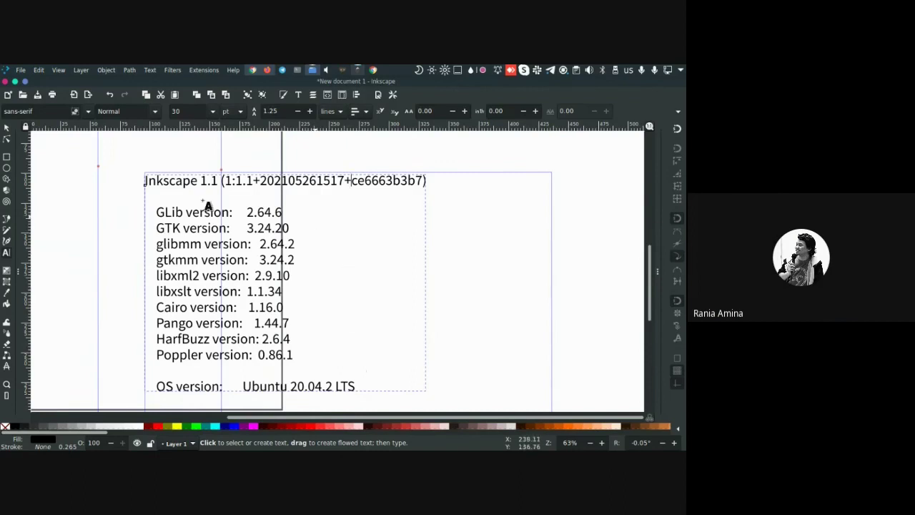
Select the debug information text and move it further right on the page
click(7, 127)
drag(94, 183, 168, 182)
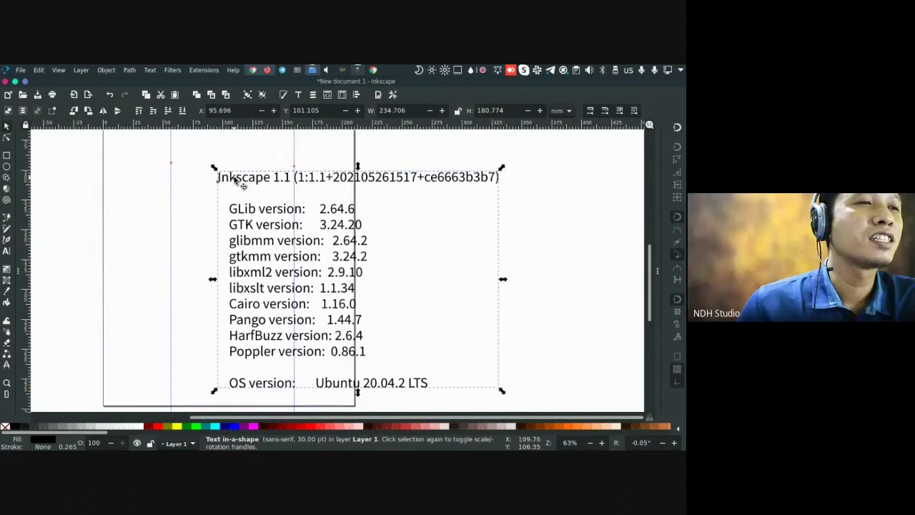
drag(235, 179, 383, 174)
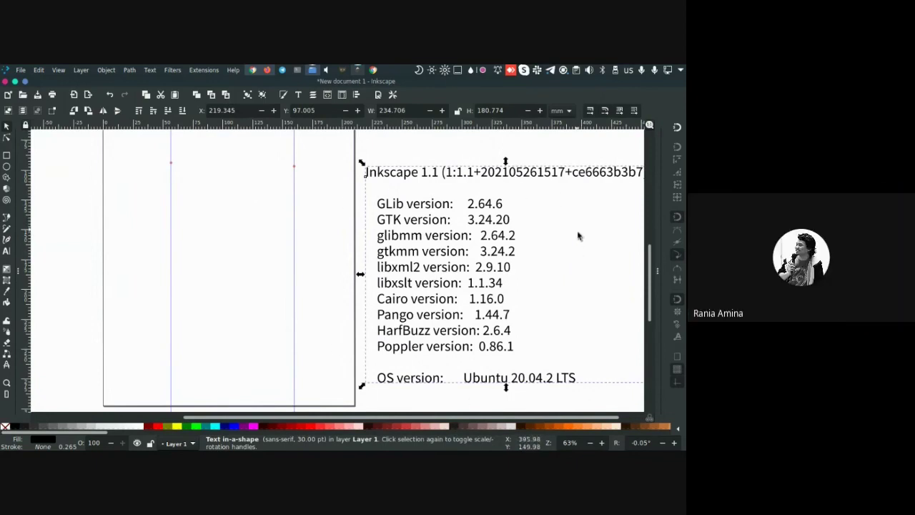
drag(562, 259, 361, 262)
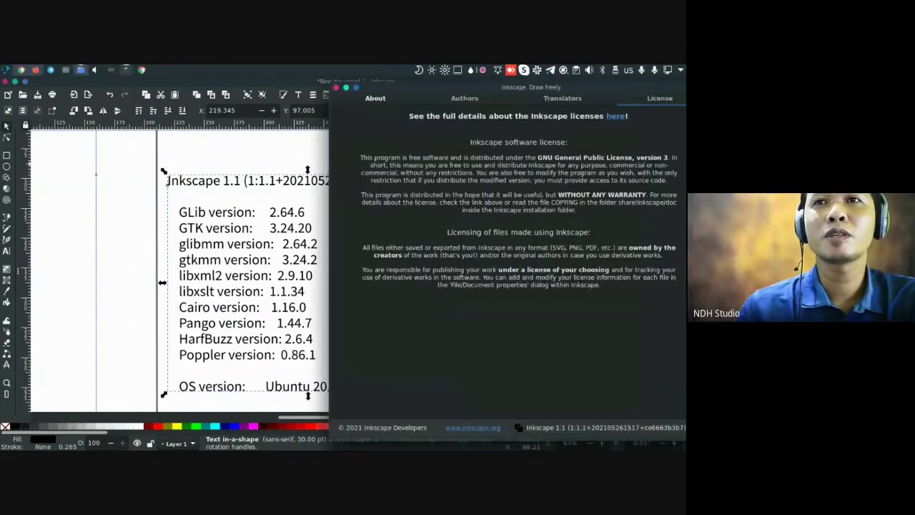
Close the About window, delete the version text, and close the Align and Distribute panel
click(337, 87)
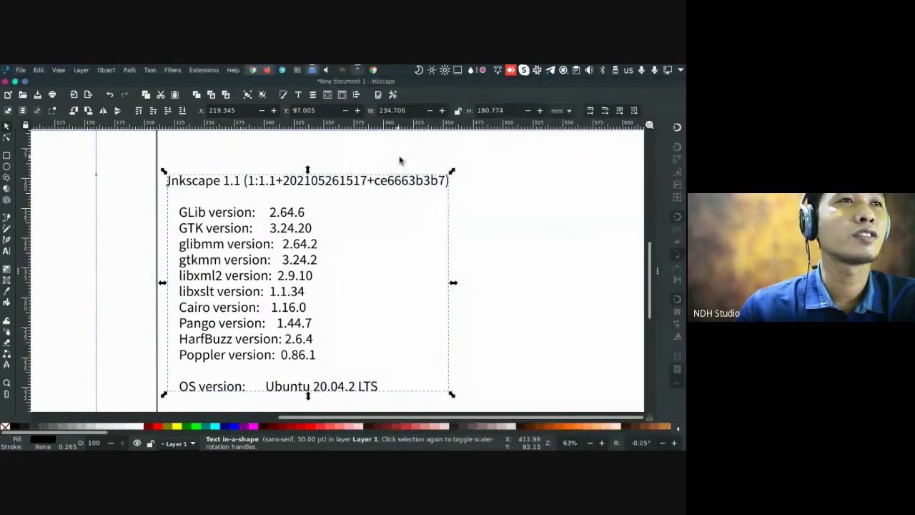
key(Delete)
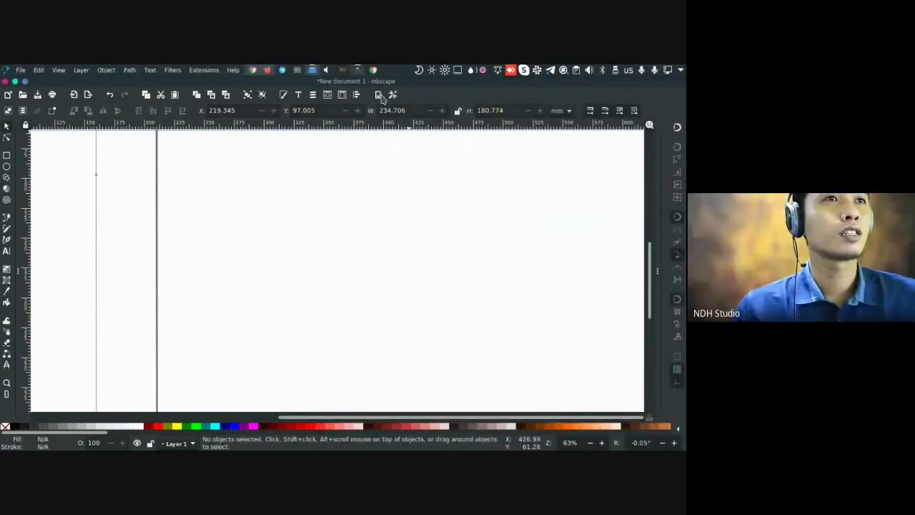
click(378, 95)
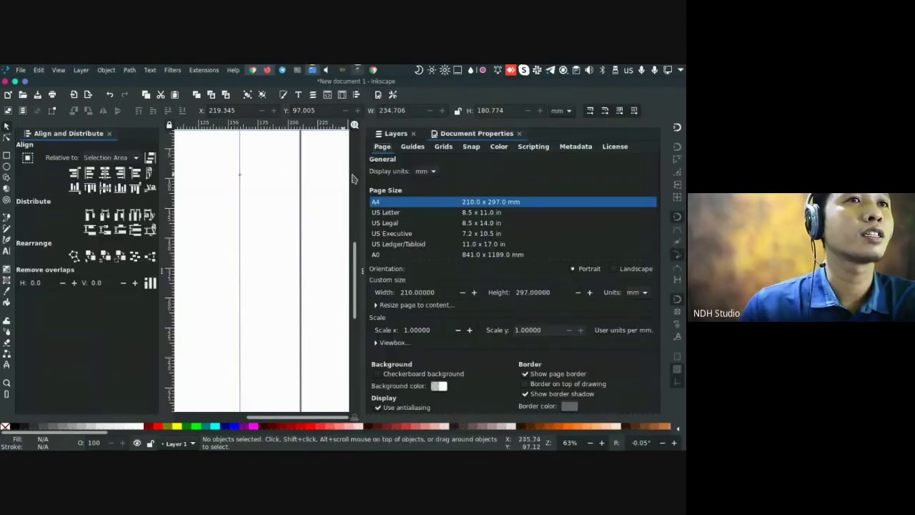
click(109, 134)
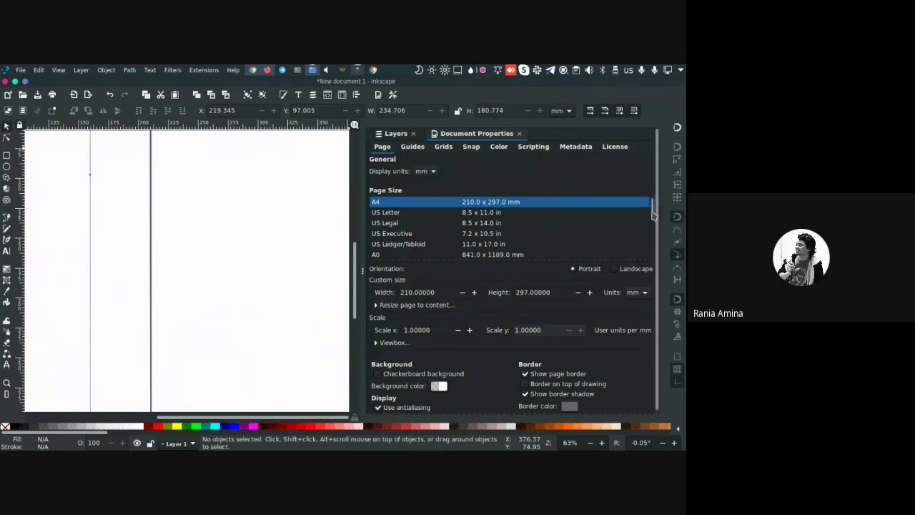
Scroll through Document Properties, then close it and the Layers panel
drag(653, 204, 653, 251)
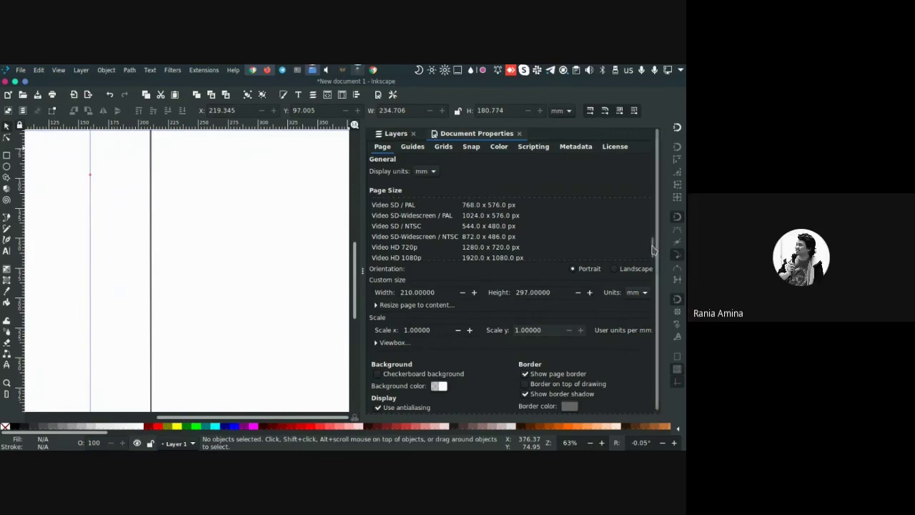
scroll(652, 242, up, 5)
scroll(652, 242, down, 2)
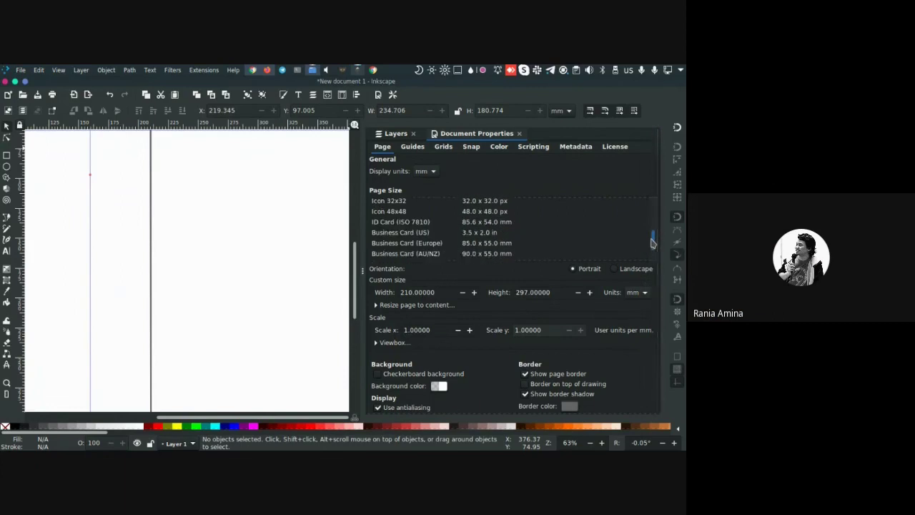
mouse_move(652, 241)
mouse_down()
mouse_move(652, 211)
mouse_move(652, 242)
mouse_up()
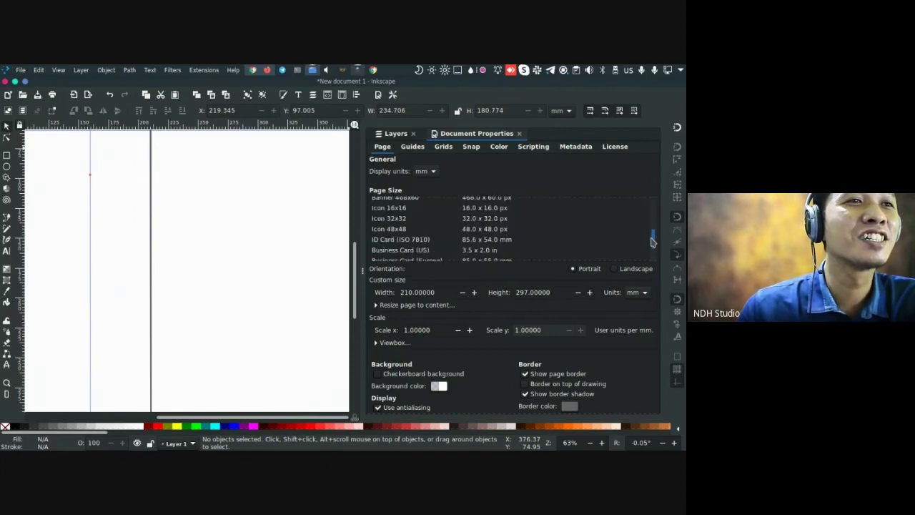
scroll(652, 241, down, 1)
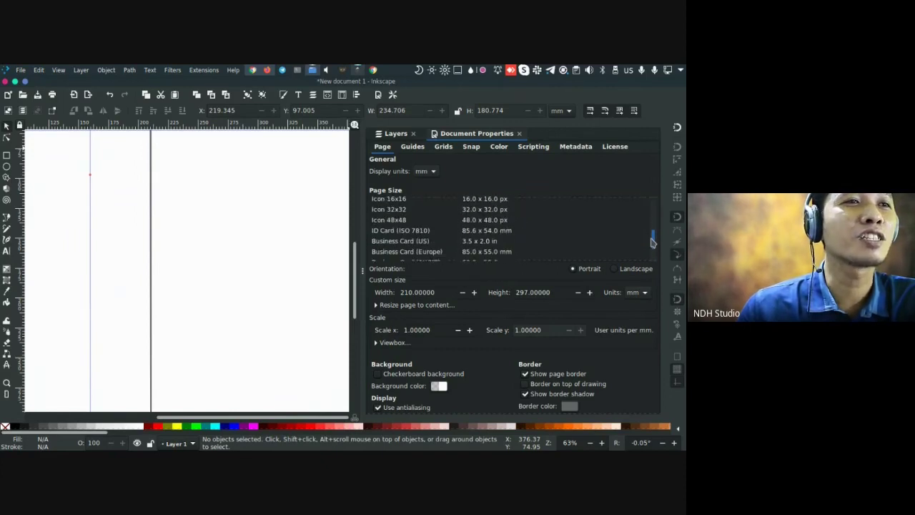
scroll(652, 242, down, 3)
drag(652, 244, 653, 200)
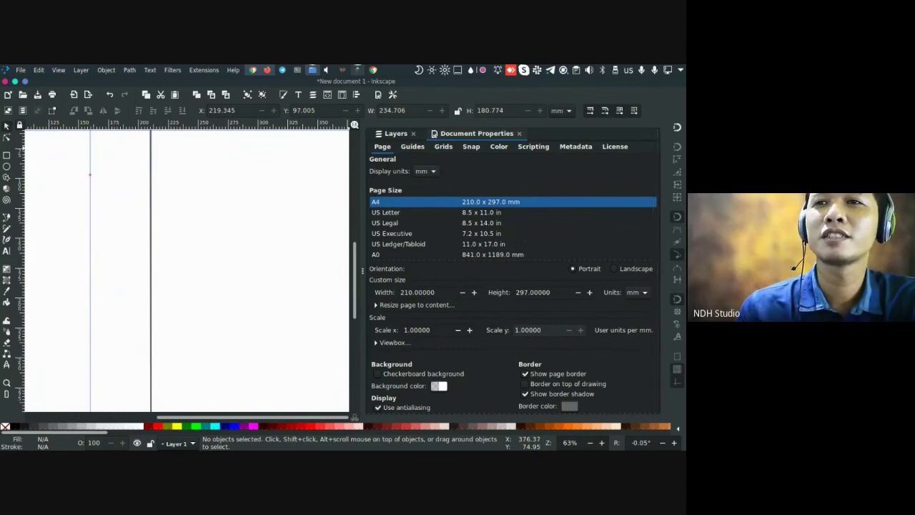
click(520, 133)
click(413, 134)
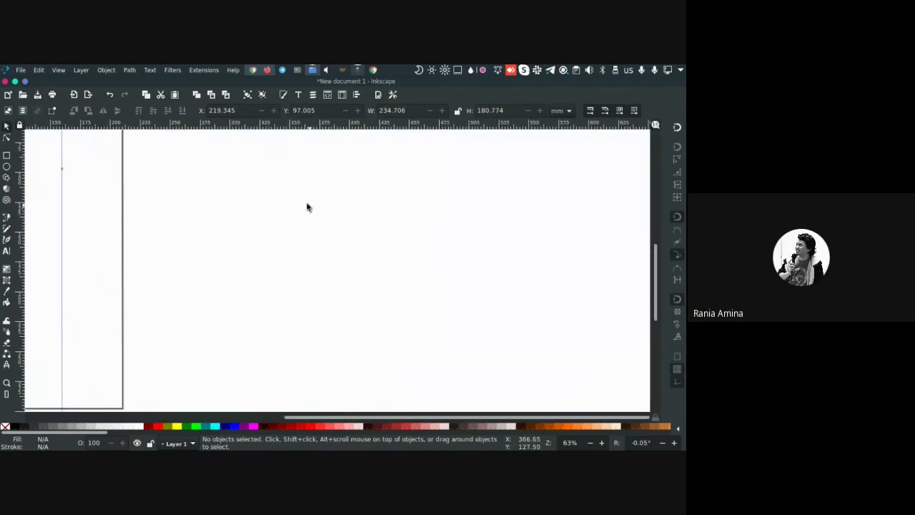
Open Filters > Filter Editor and widen its docked panel
click(172, 70)
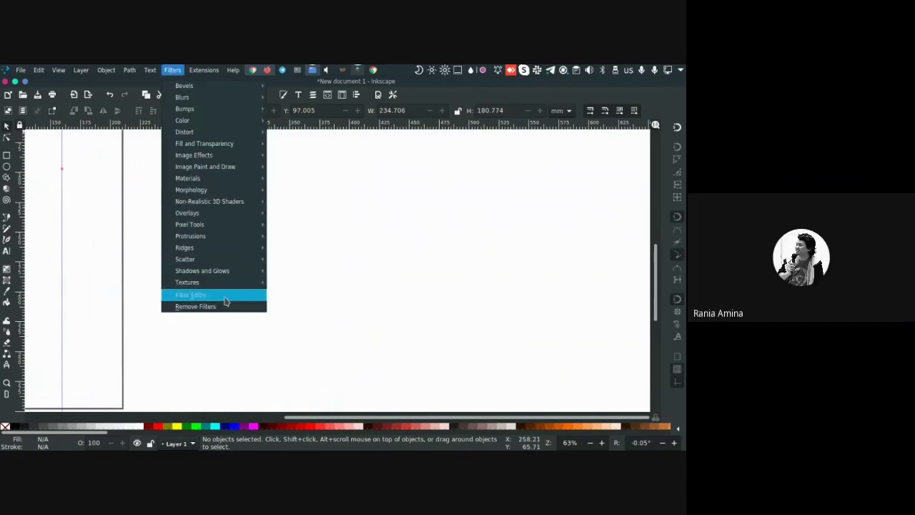
click(223, 299)
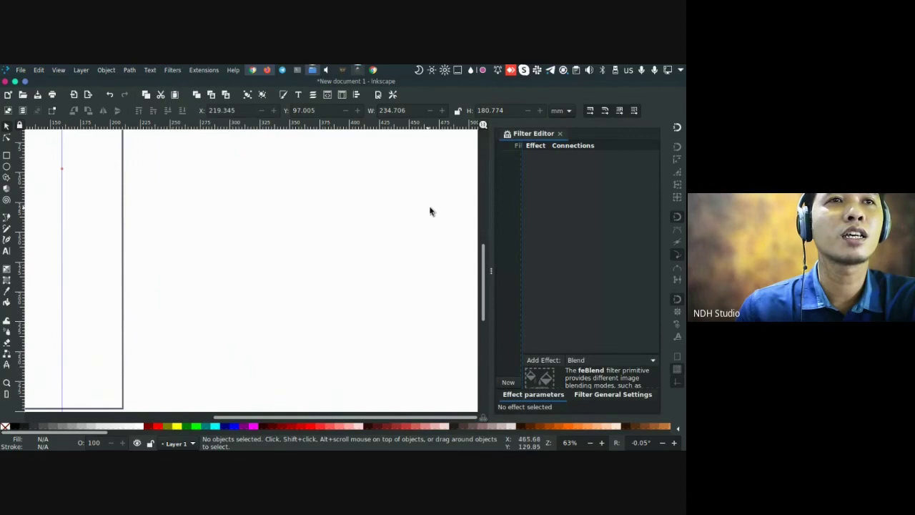
drag(490, 273, 390, 274)
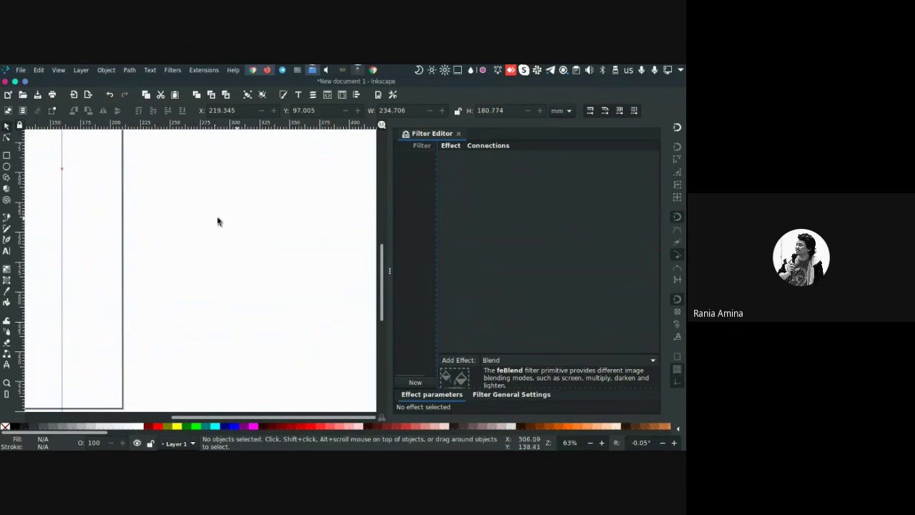
Draw a perfect circle on the page with the Ellipse tool
drag(190, 219, 286, 253)
drag(107, 255, 207, 236)
key(e)
drag(203, 190, 278, 282)
Fill the circle red and apply Filters > Shadows and Glows > Drop Shadow to it
click(312, 427)
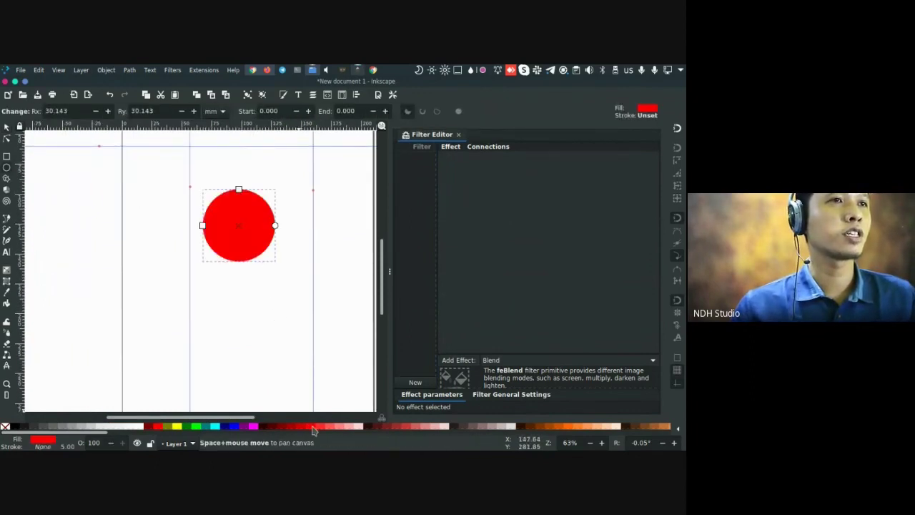
key(s)
click(173, 70)
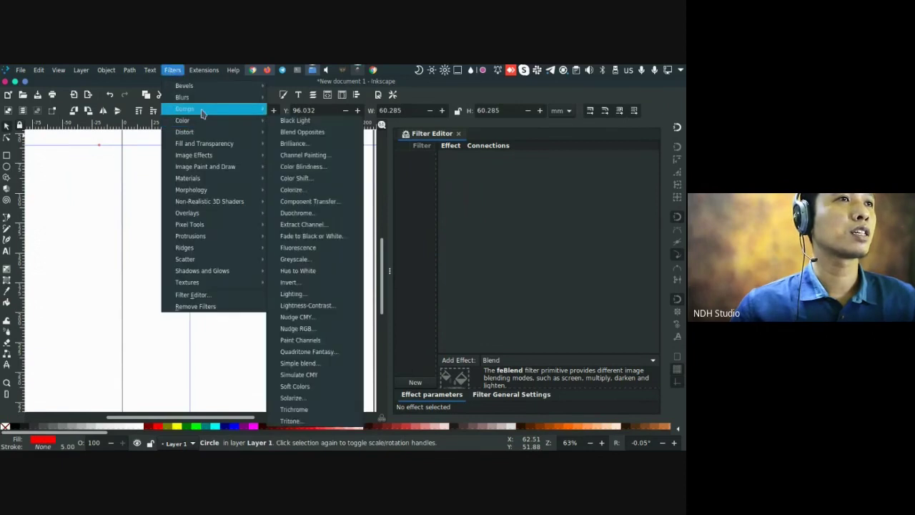
mouse_move(206, 98)
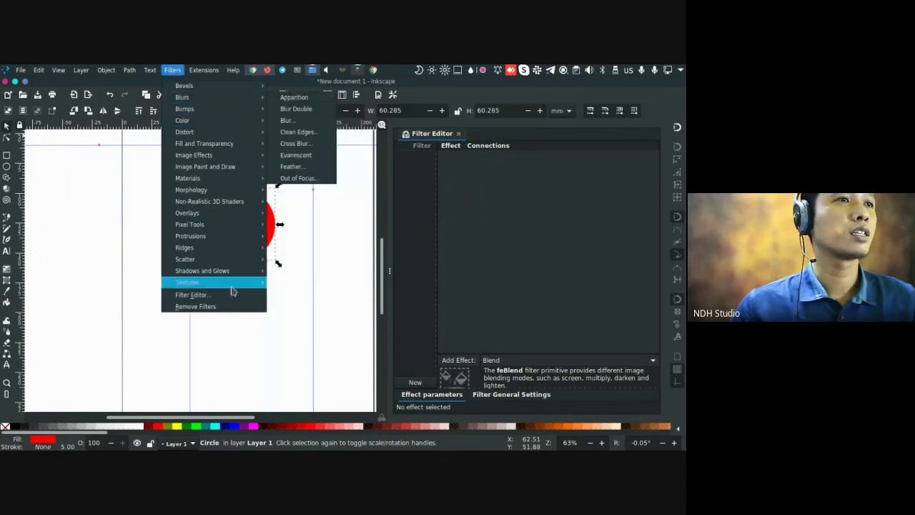
mouse_move(233, 273)
click(297, 307)
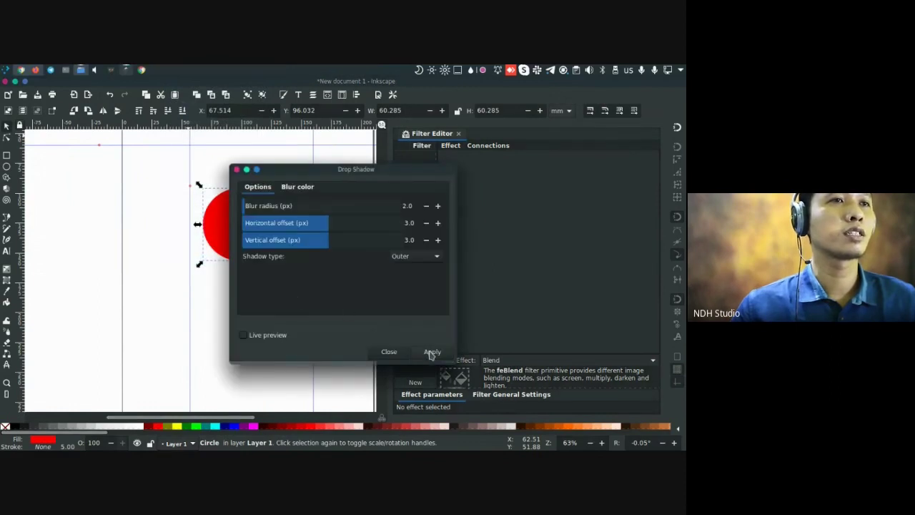
click(432, 353)
click(384, 354)
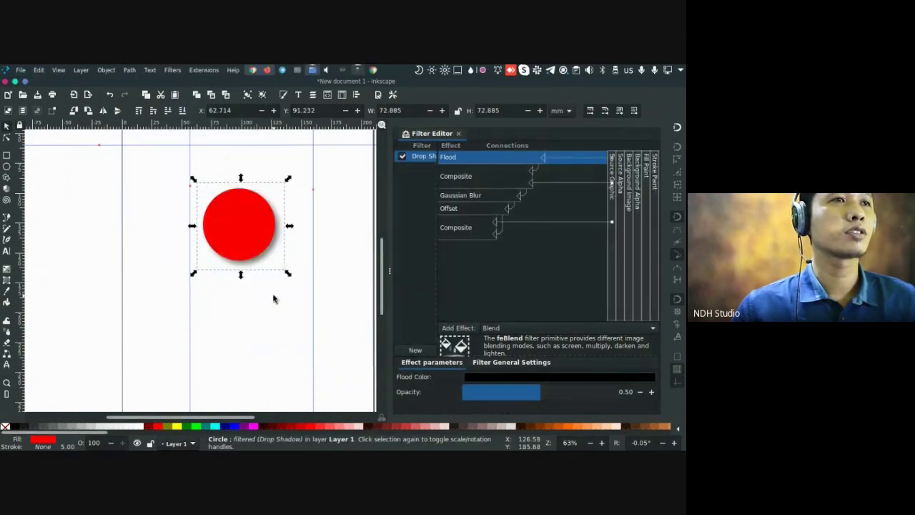
In the Filter Editor, select the objects using Drop Shadow and widen the filter list
drag(274, 296, 176, 276)
click(289, 286)
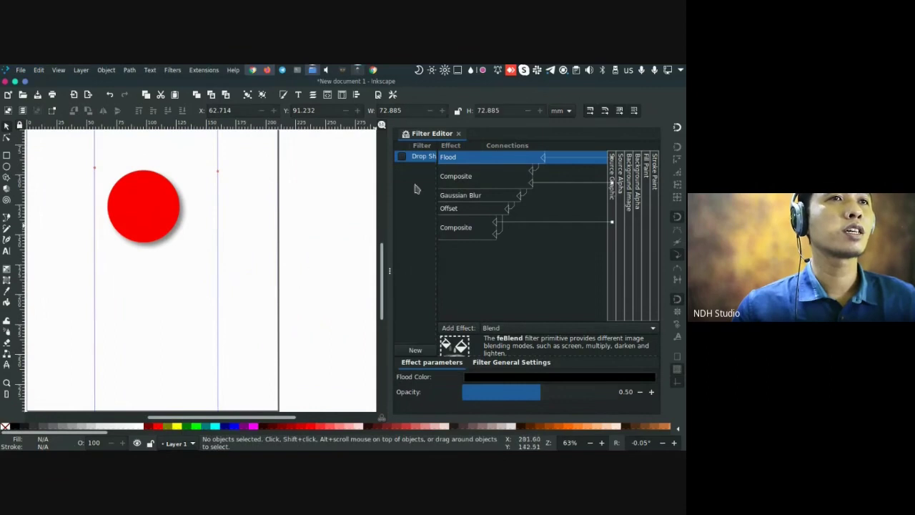
click(421, 159)
click(417, 157)
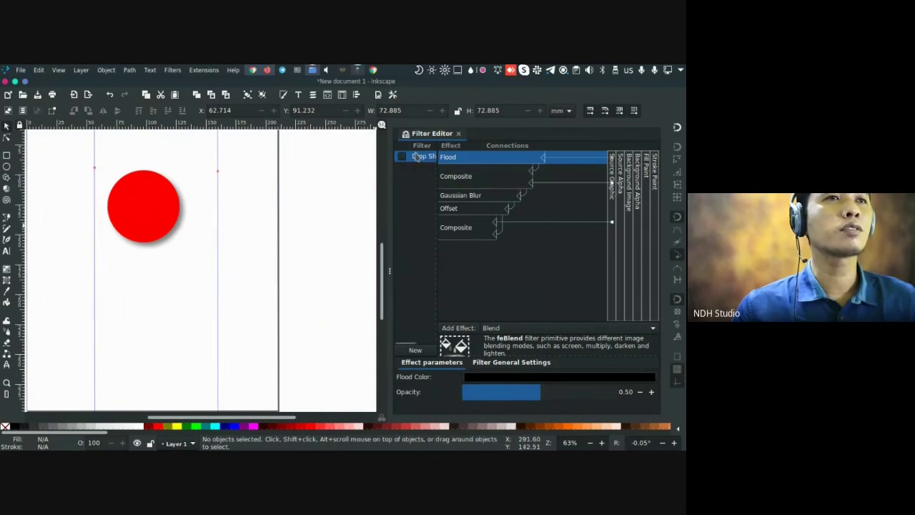
right_click(421, 161)
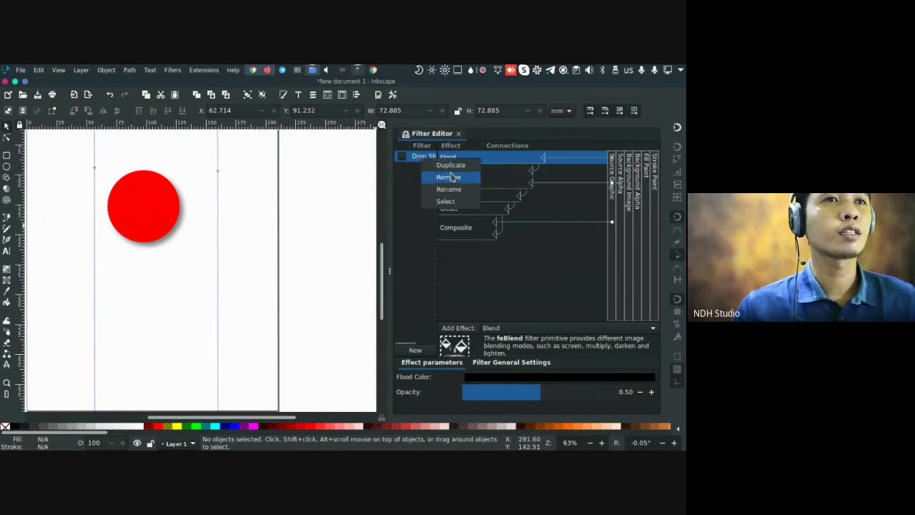
click(449, 203)
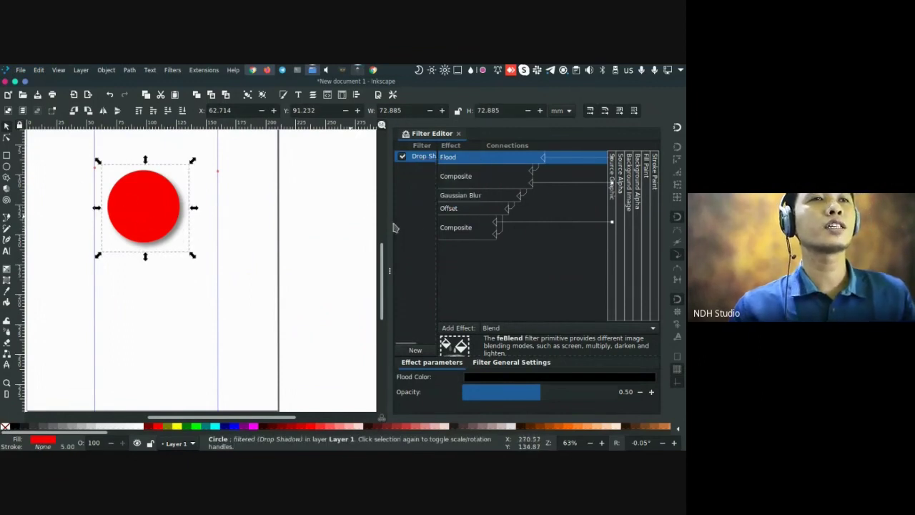
drag(441, 233, 589, 229)
click(227, 231)
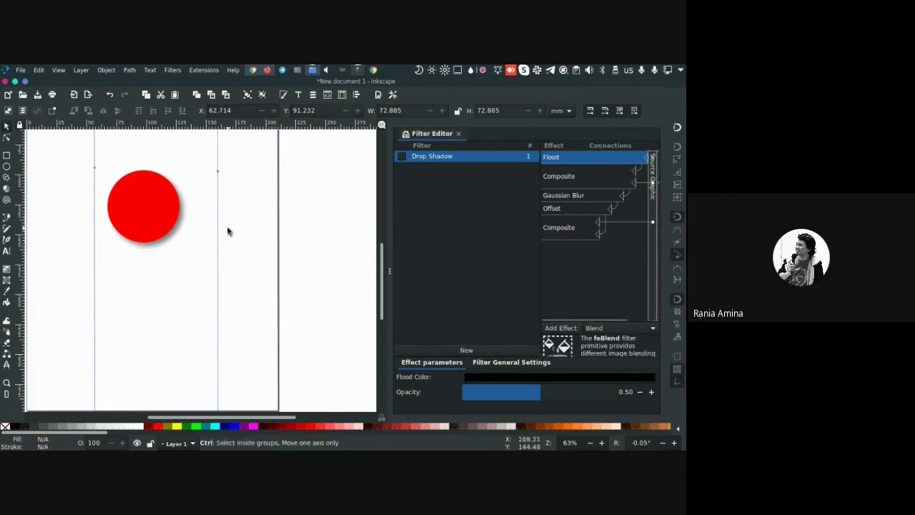
Draw a red square beside the page and assign it the Drop Shadow filter
scroll(228, 231, down, 4)
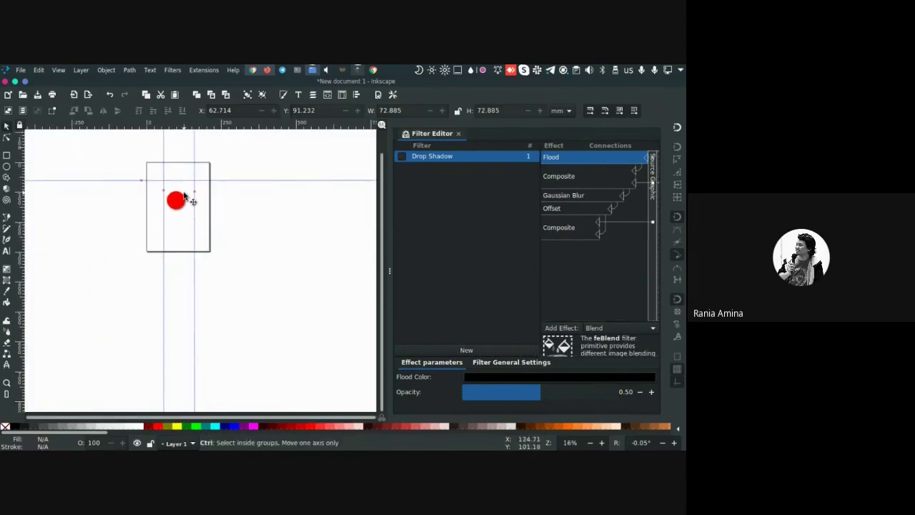
scroll(188, 201, up, 2)
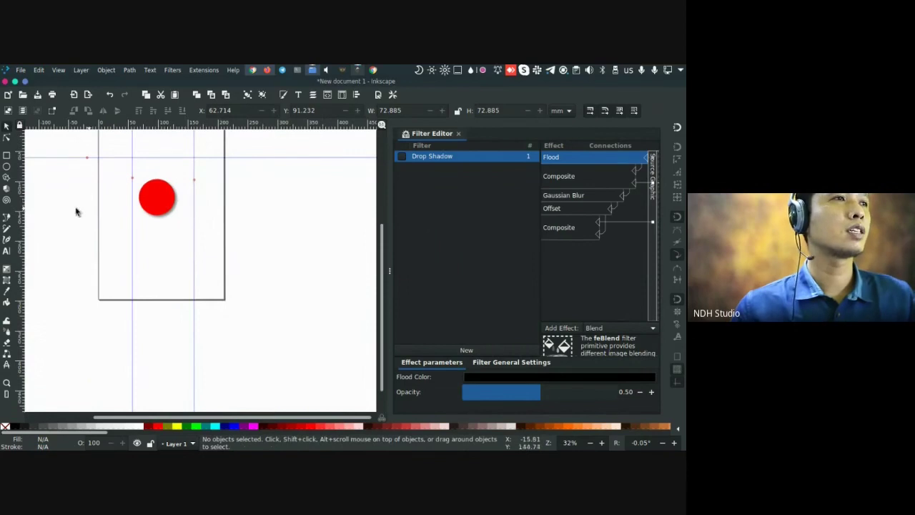
click(7, 156)
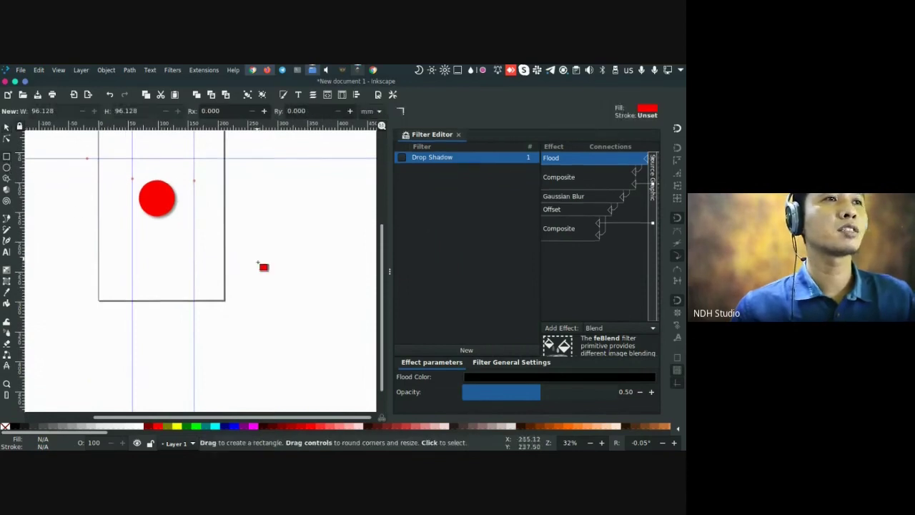
drag(226, 275, 278, 224)
click(402, 157)
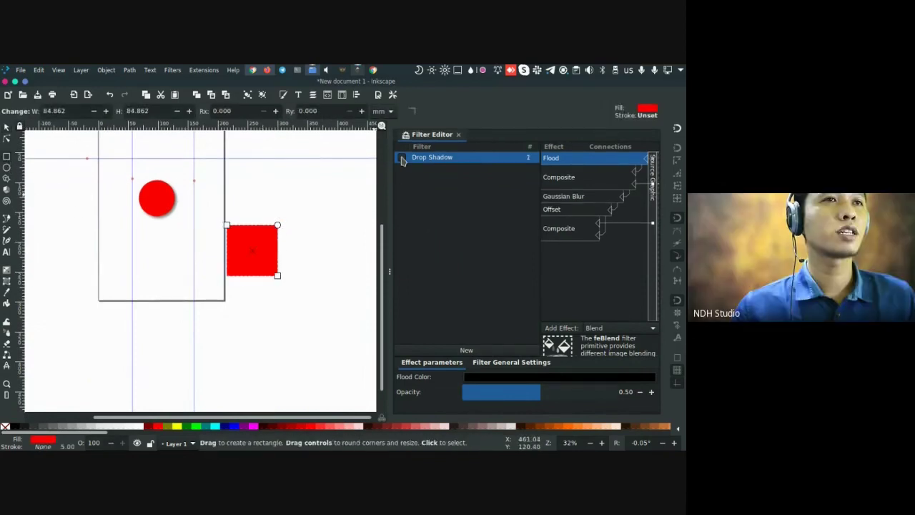
Draw a red diamond below the page and apply the Dark and Glow filter to it
click(8, 179)
drag(171, 369, 178, 331)
key(s)
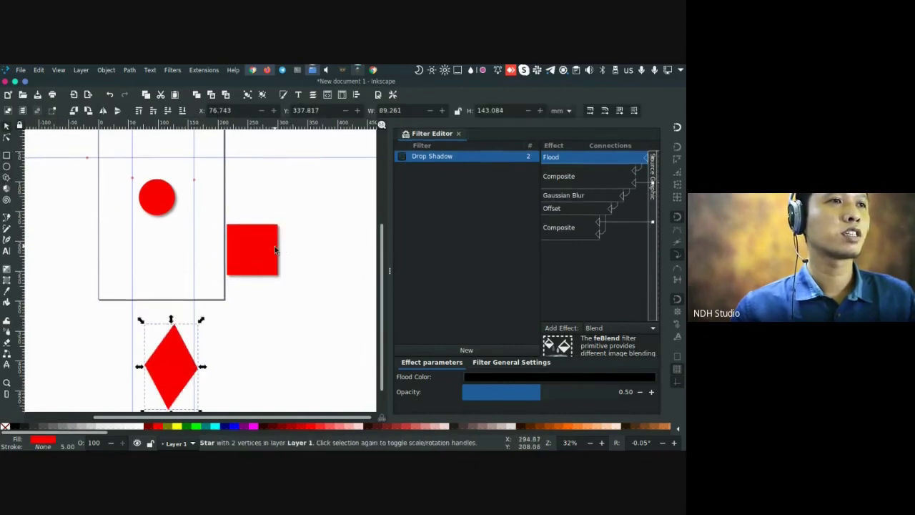
click(172, 69)
mouse_move(236, 272)
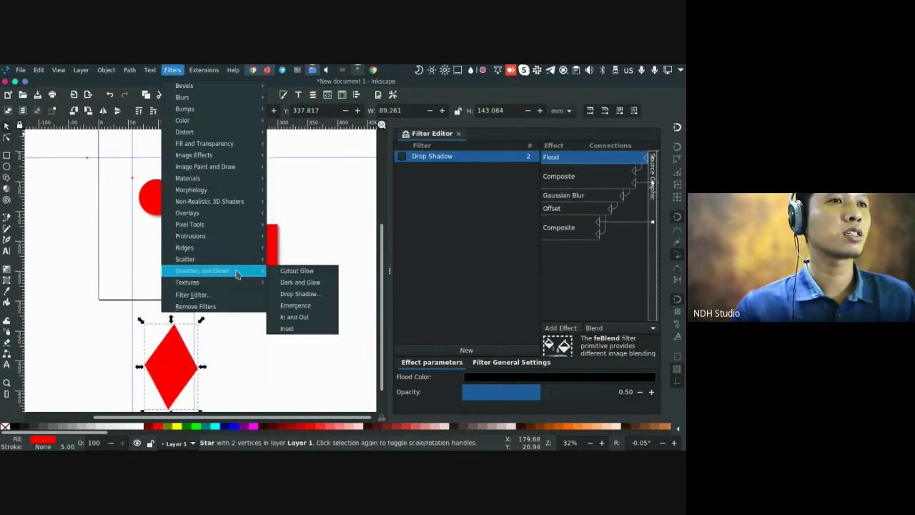
click(304, 283)
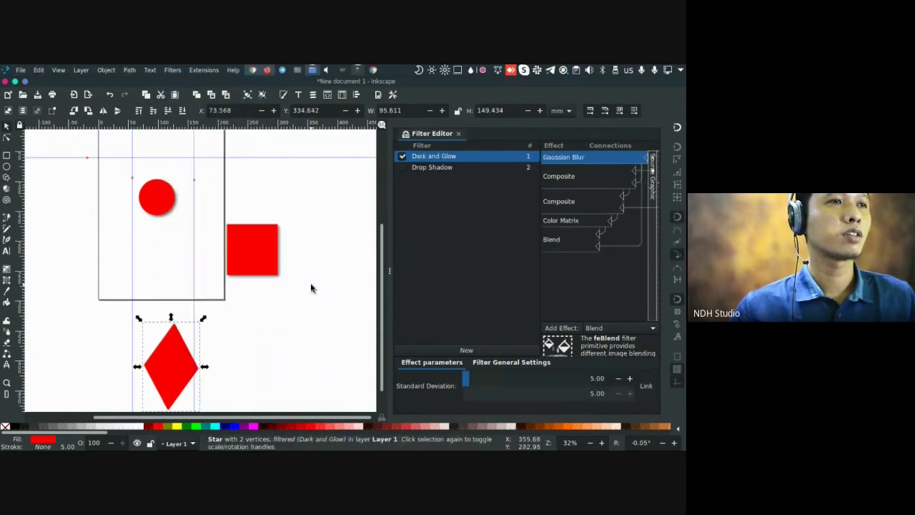
click(432, 169)
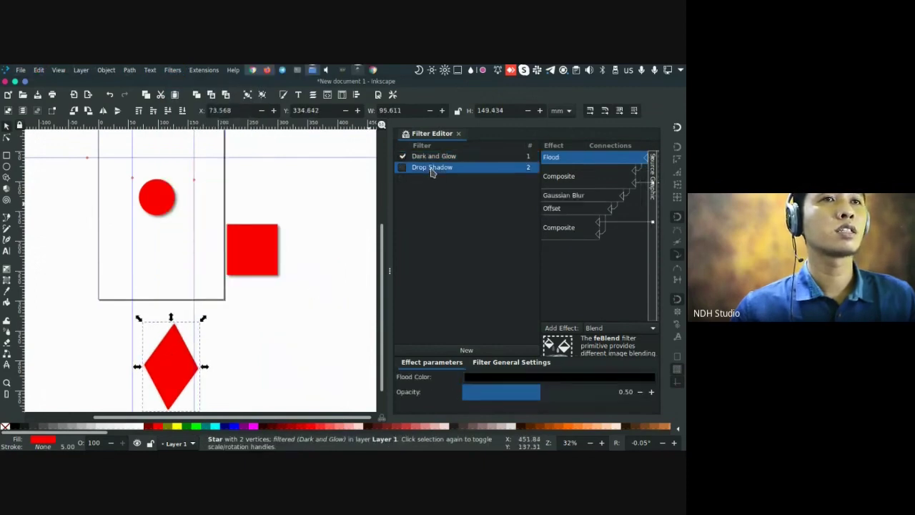
right_click(432, 173)
Select the objects that use the Drop Shadow filter (the circle and square), then clear the selection
click(456, 213)
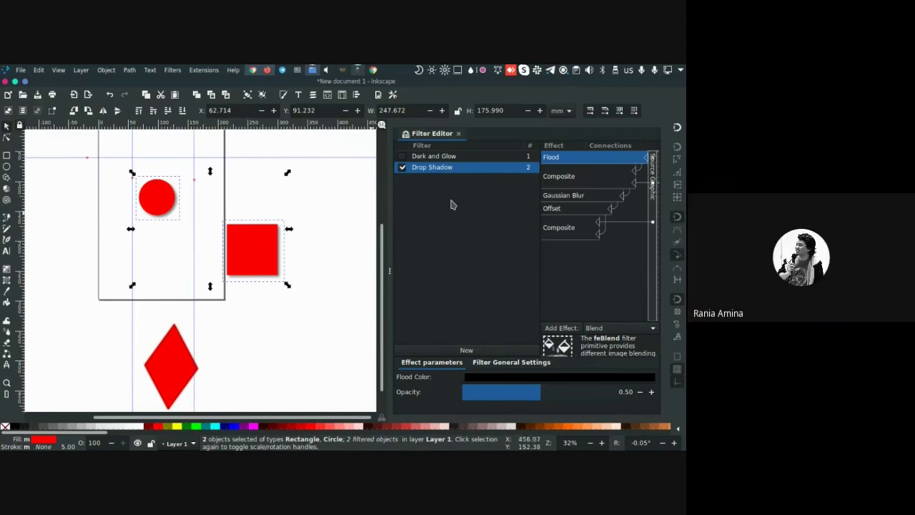
click(307, 219)
click(266, 244)
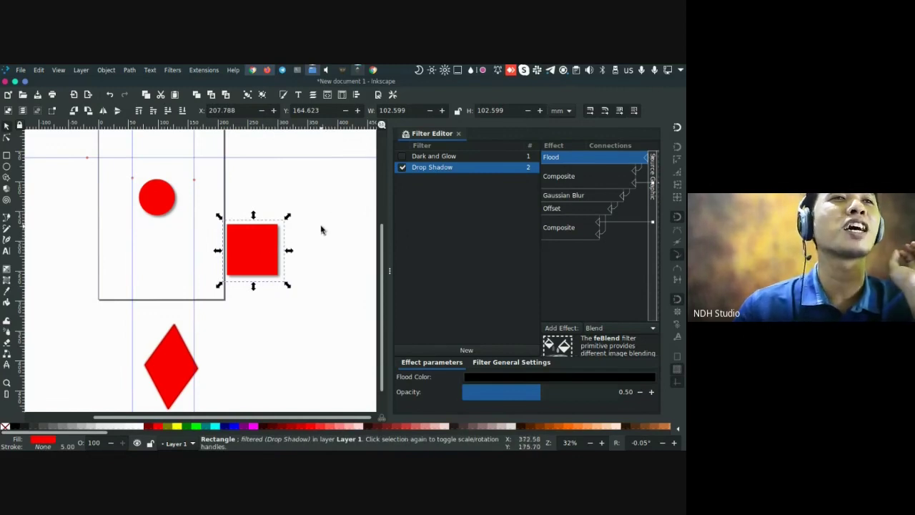
right_click(444, 172)
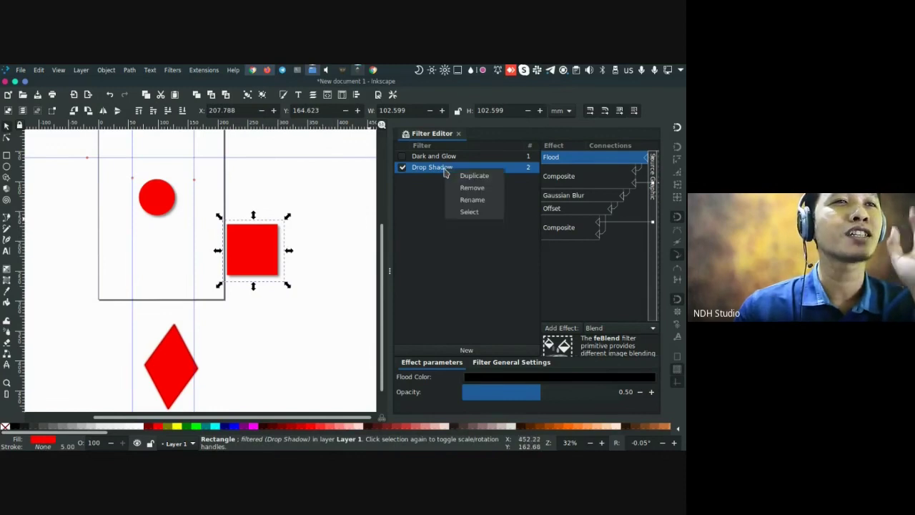
click(470, 212)
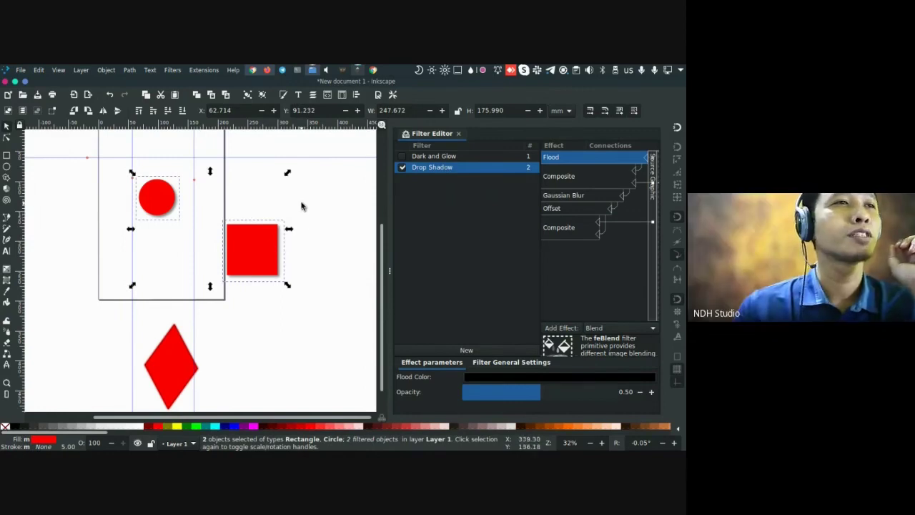
click(281, 248)
right_click(260, 246)
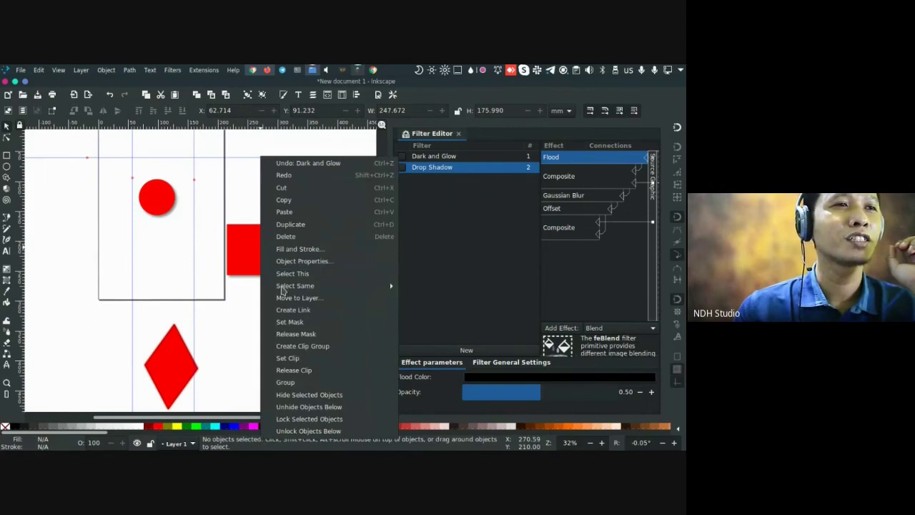
click(250, 230)
Select the red square and give it a magenta outline
right_click(254, 250)
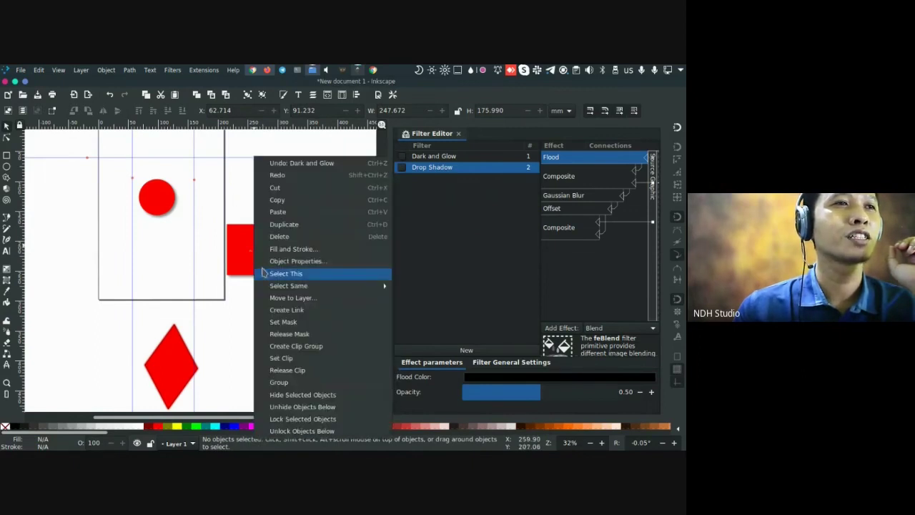
click(247, 259)
click(250, 262)
right_click(252, 258)
mouse_move(295, 286)
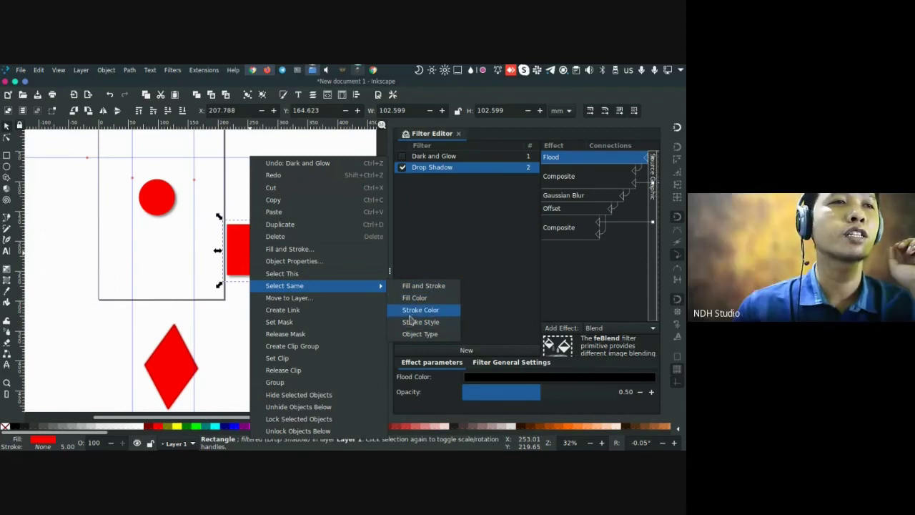
click(232, 259)
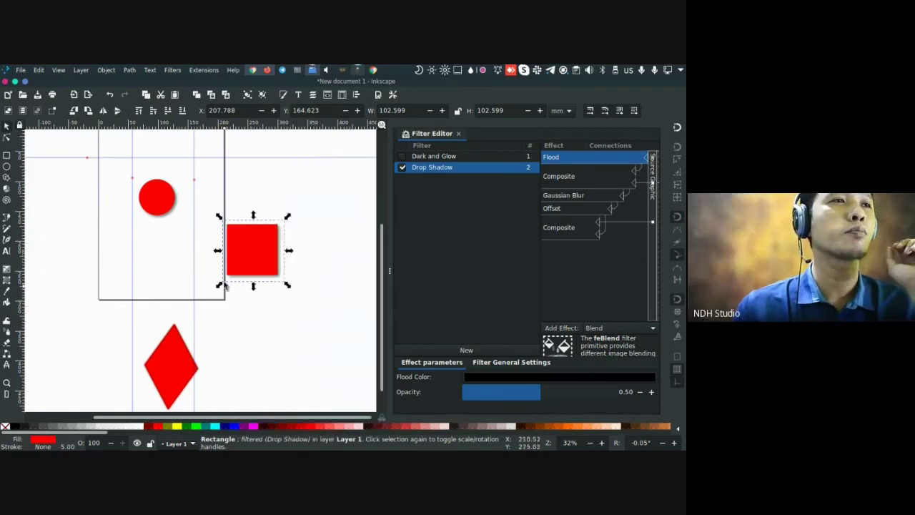
click(233, 259)
shift+click(255, 426)
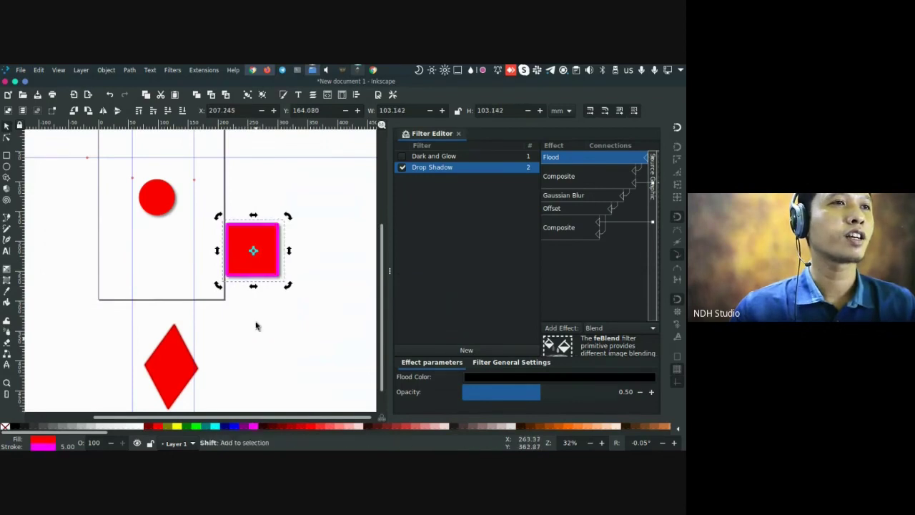
Select all objects sharing the square's stroke style
right_click(260, 242)
mouse_move(340, 287)
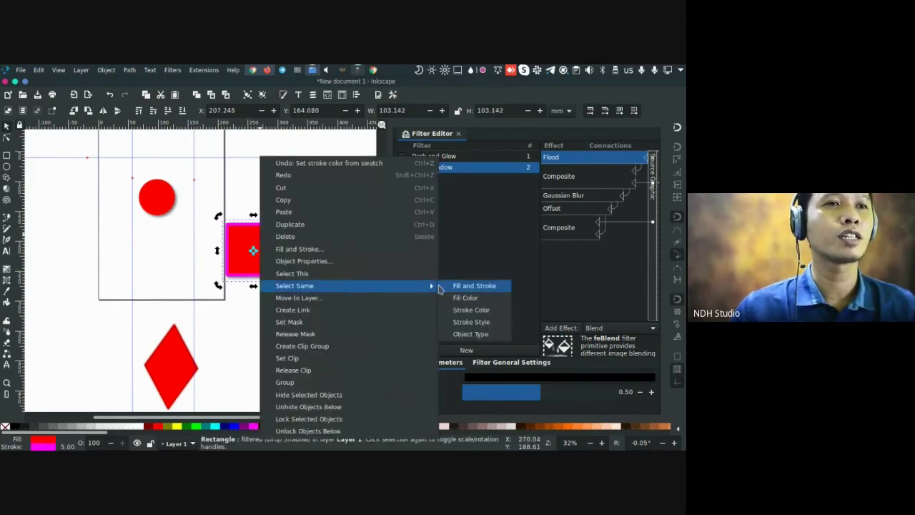
click(452, 322)
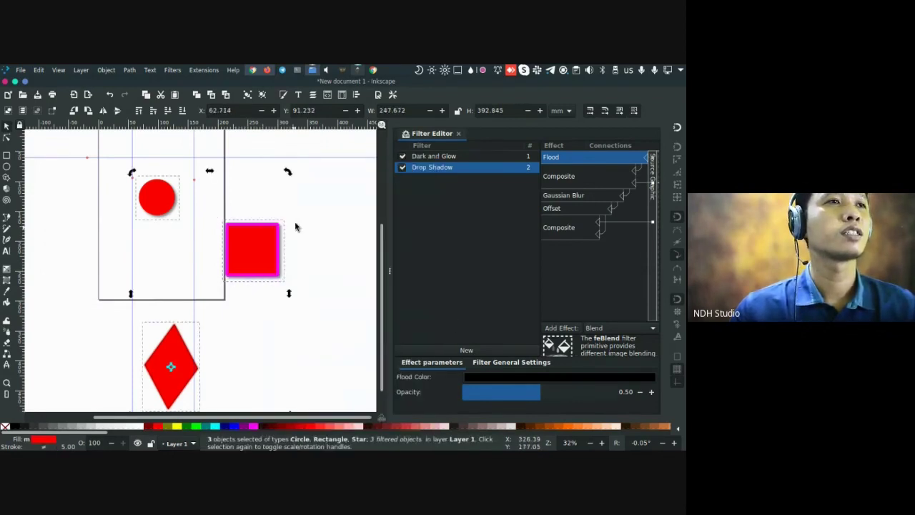
scroll(295, 225, down, 1)
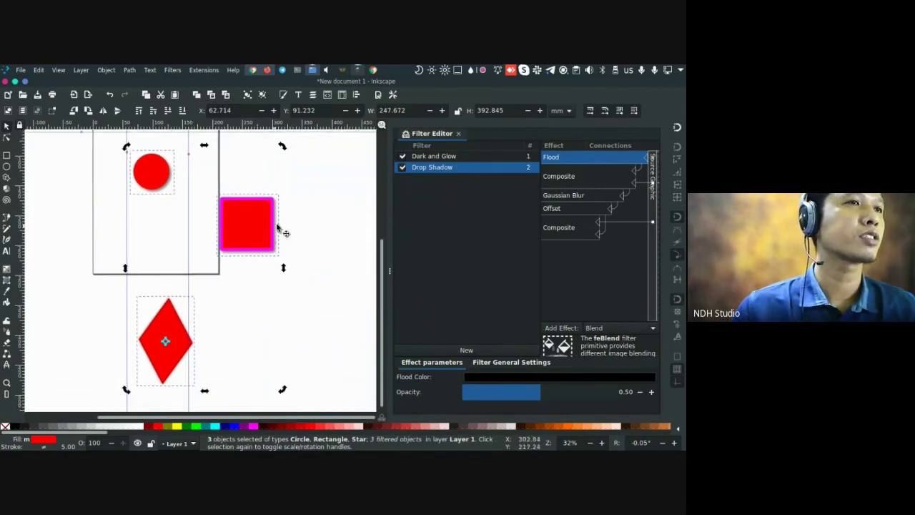
Set the red diamond's stroke width to 2 from the preset stroke widths
click(231, 227)
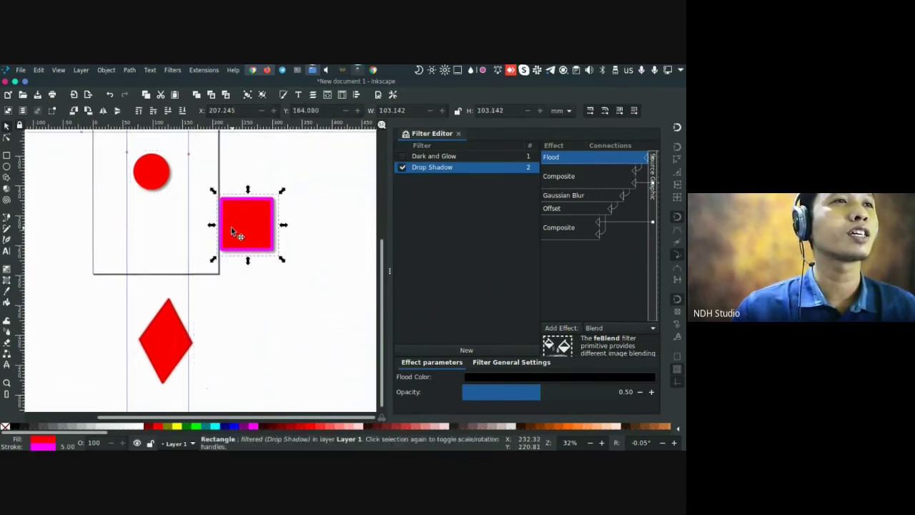
click(157, 174)
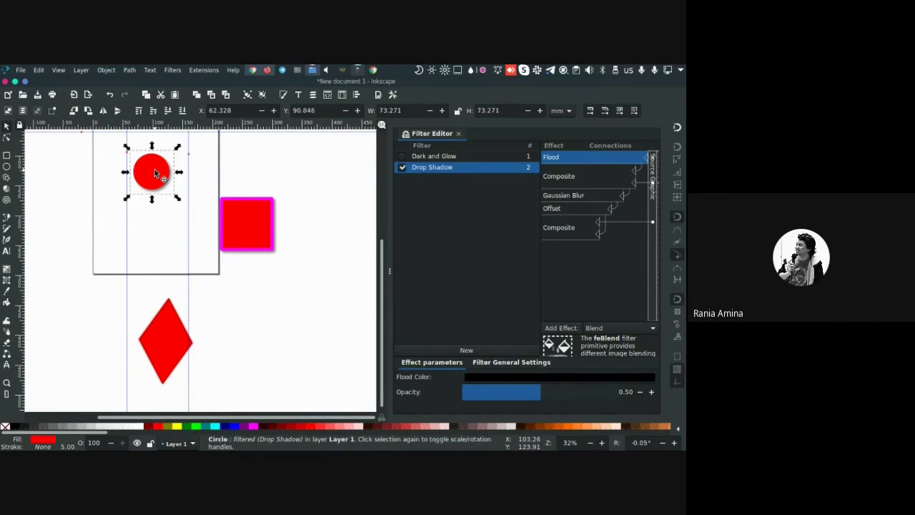
click(250, 230)
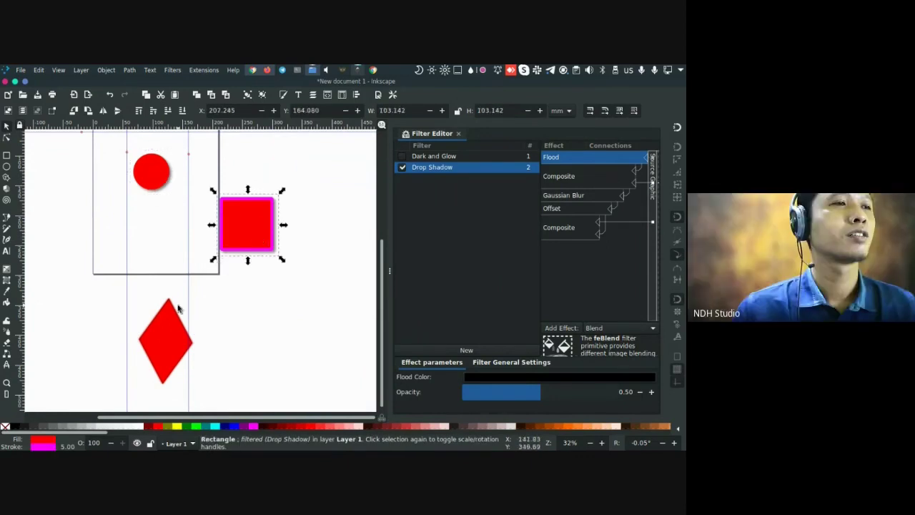
click(175, 340)
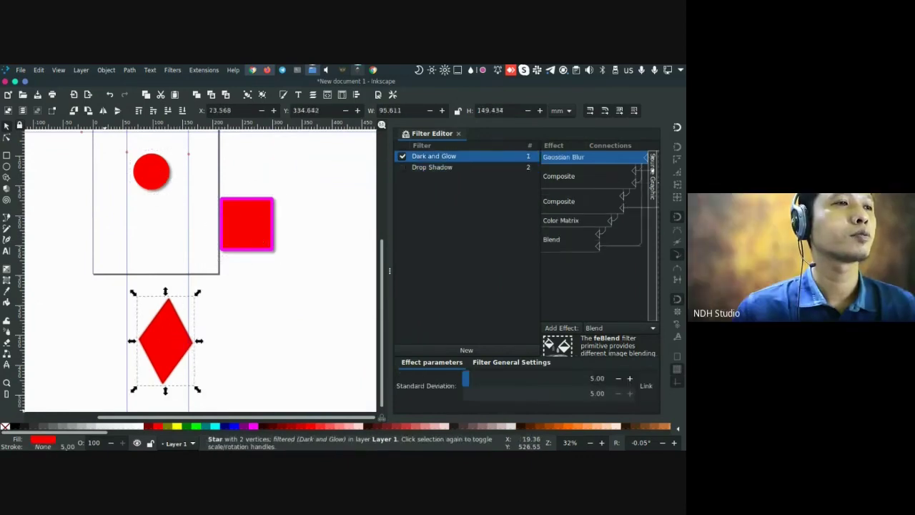
right_click(67, 446)
click(92, 351)
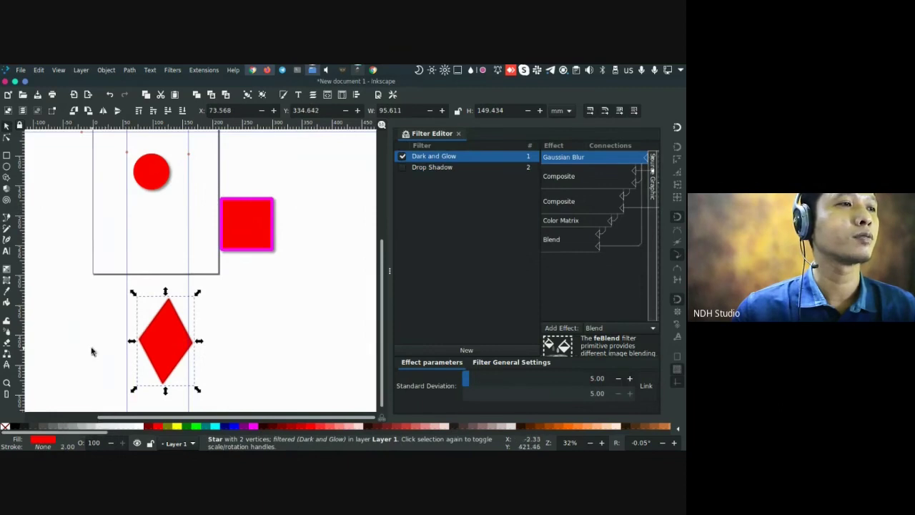
Select objects matching the square's stroke style, then check the circle, square and diamond individually
click(235, 223)
right_click(235, 223)
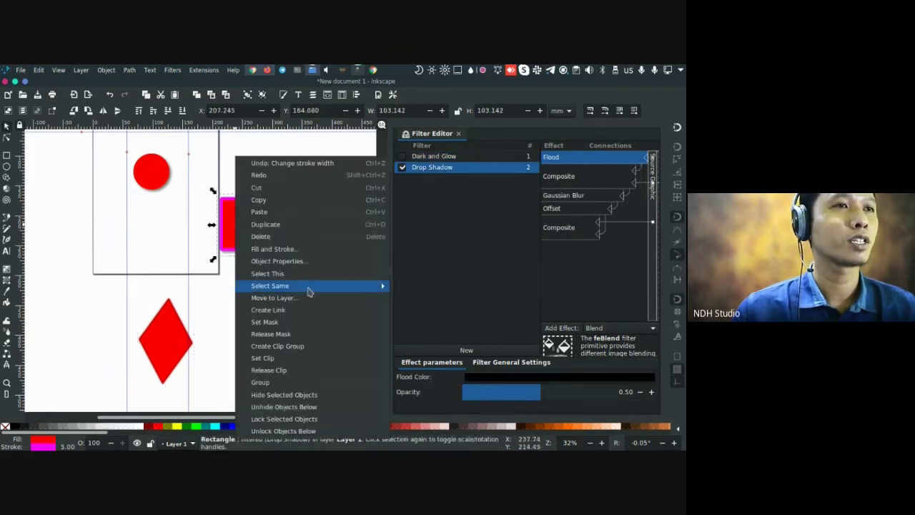
click(422, 322)
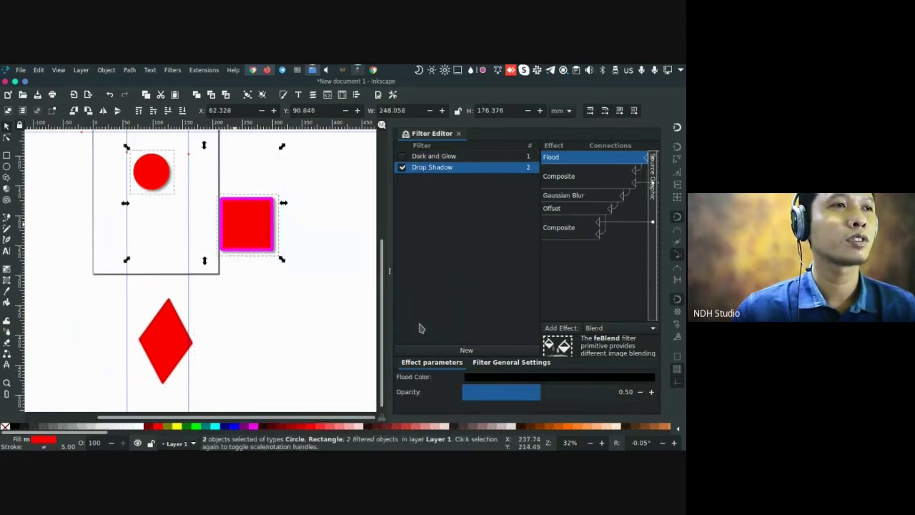
click(164, 263)
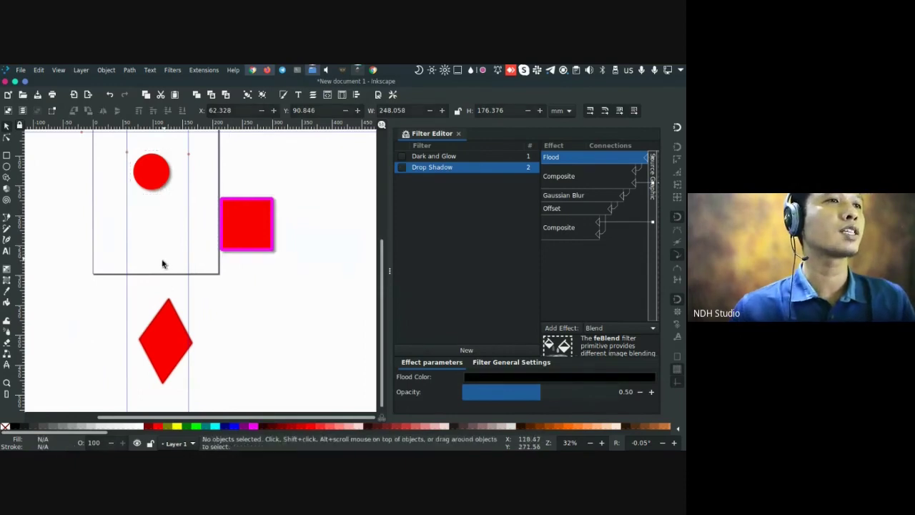
click(152, 174)
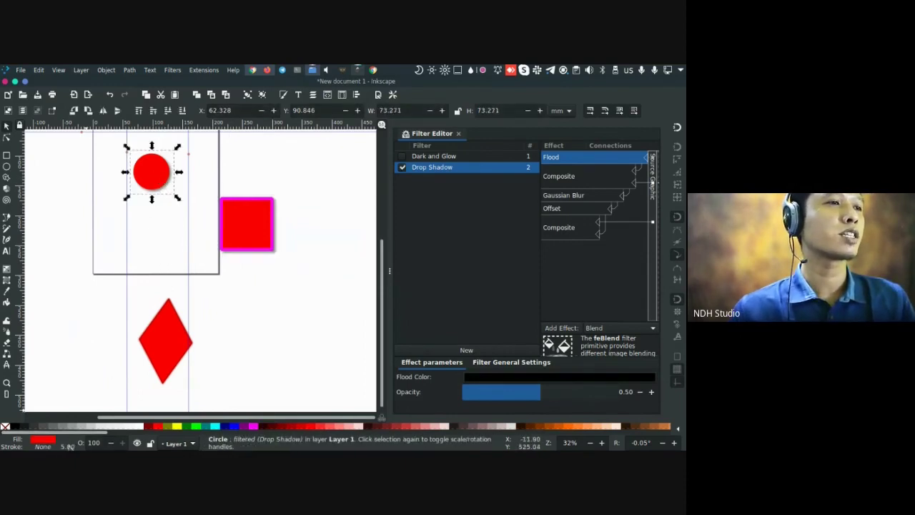
click(242, 243)
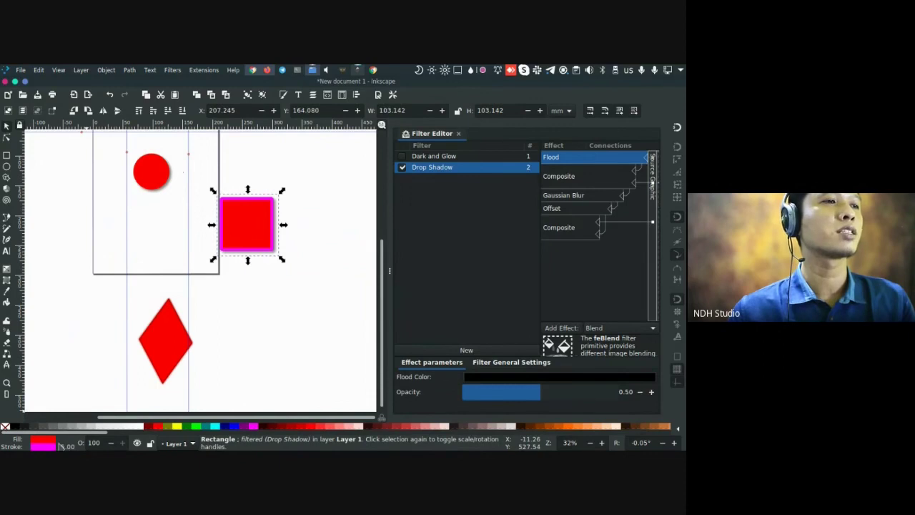
click(153, 165)
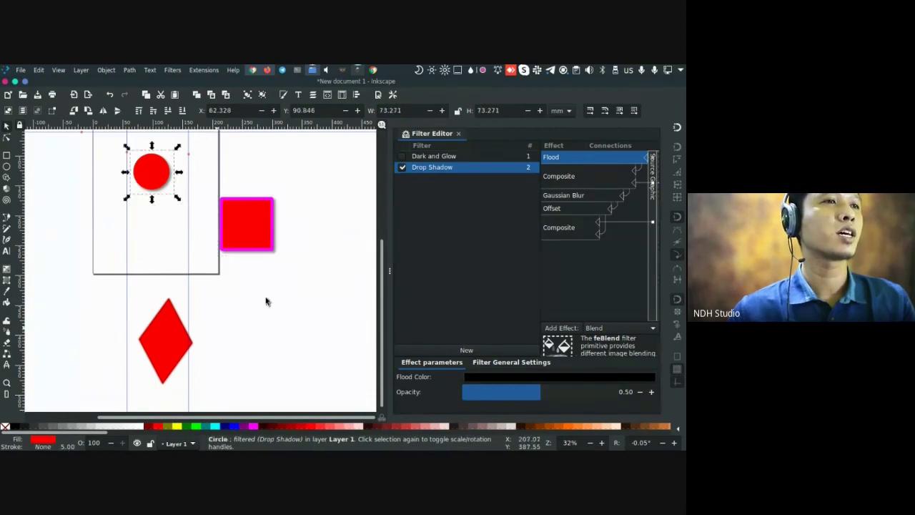
key(Tab)
key(Tab)
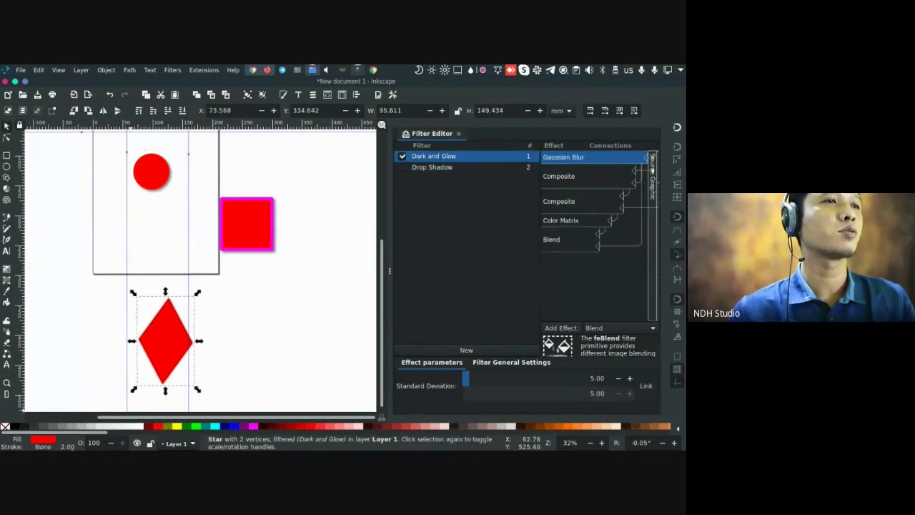
Re-run Select Same Stroke Style from the magenta-outlined square
click(240, 228)
right_click(245, 233)
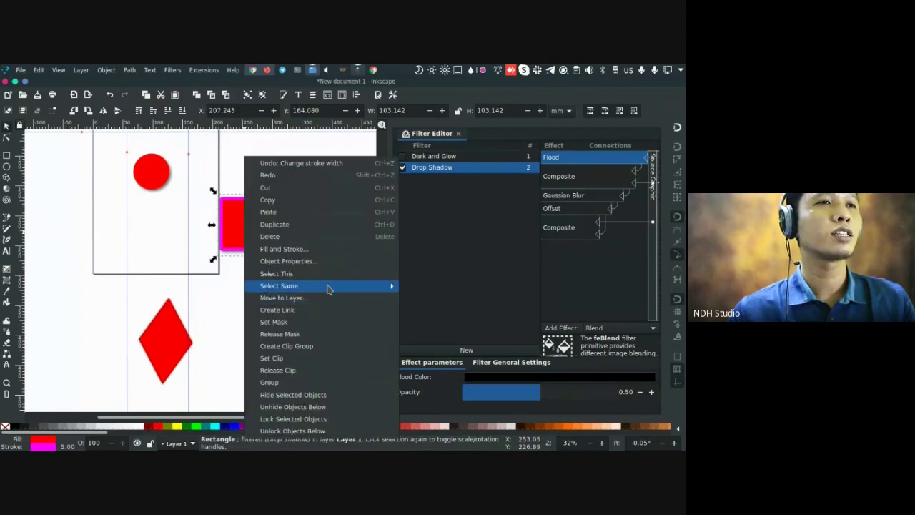
mouse_move(327, 286)
click(432, 322)
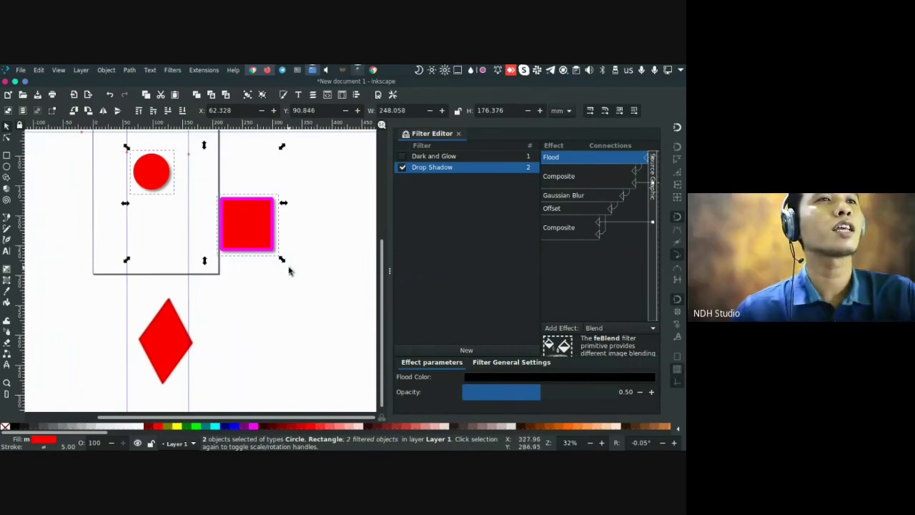
scroll(289, 271, up, 1)
Select every object using the square's Drop Shadow filter
click(298, 235)
click(262, 240)
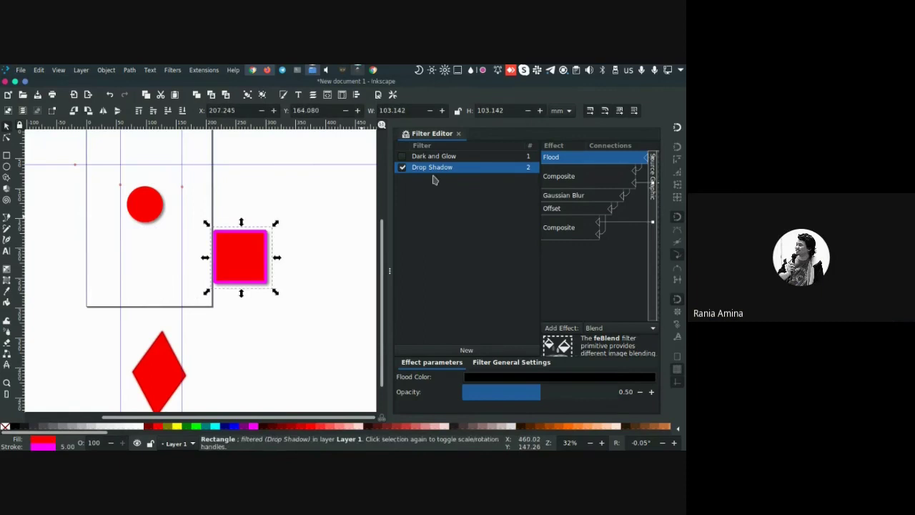
right_click(448, 168)
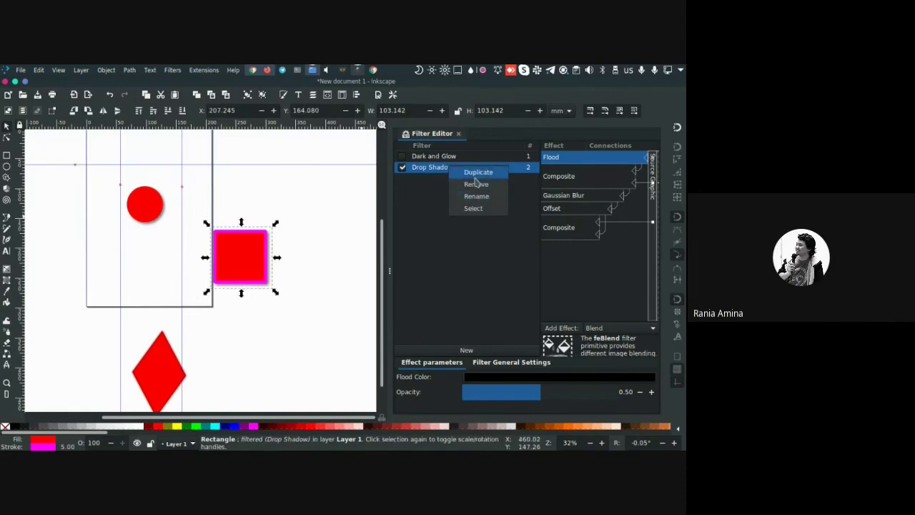
click(472, 208)
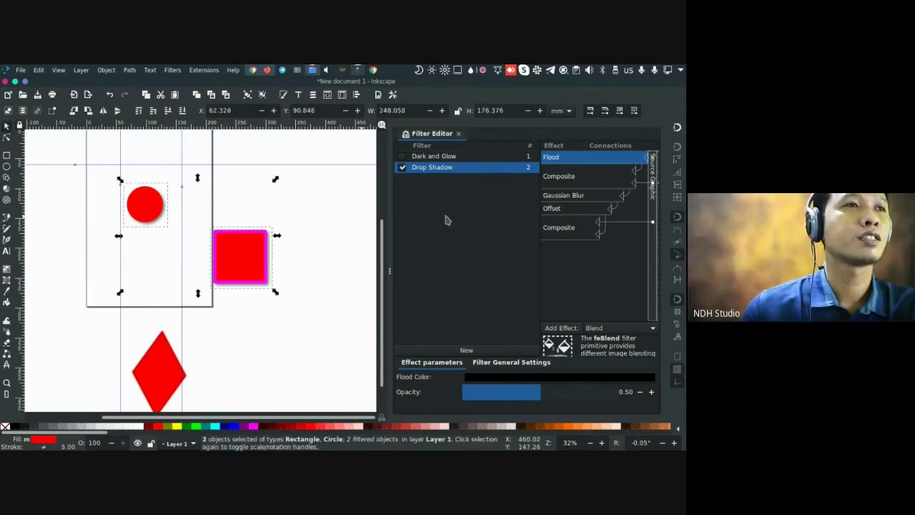
scroll(303, 272, down, 1)
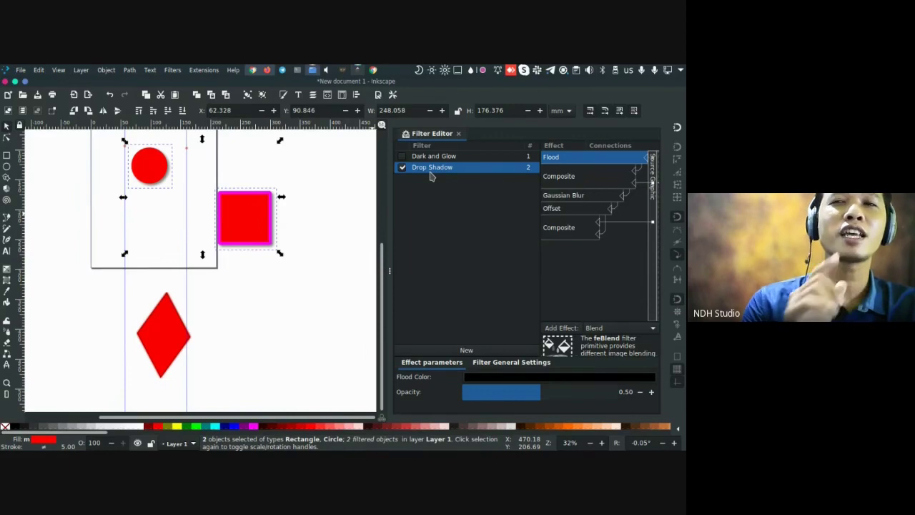
click(273, 260)
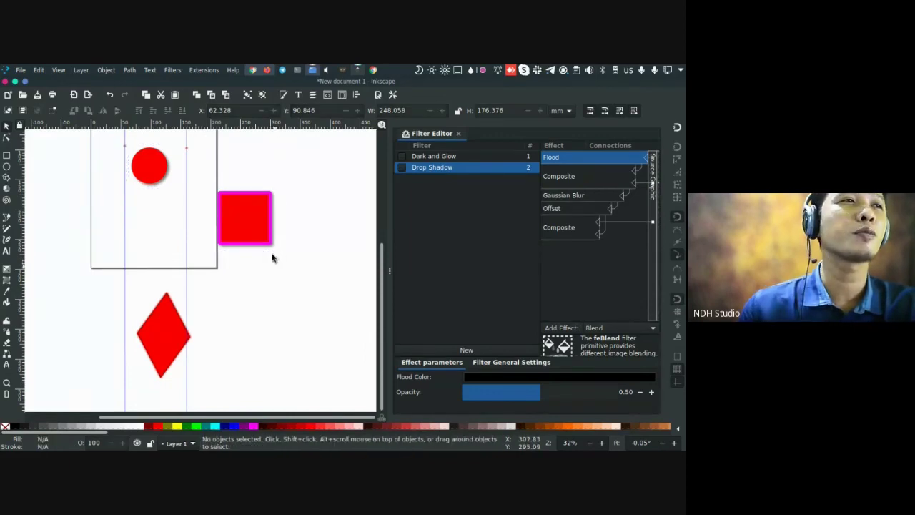
click(249, 217)
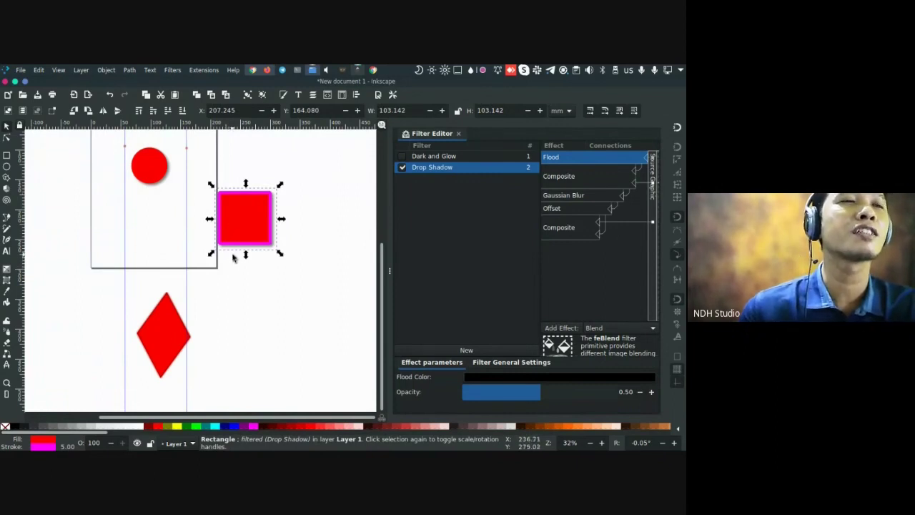
Fill the diamond teal, then select all objects sharing the square's red fill
click(175, 343)
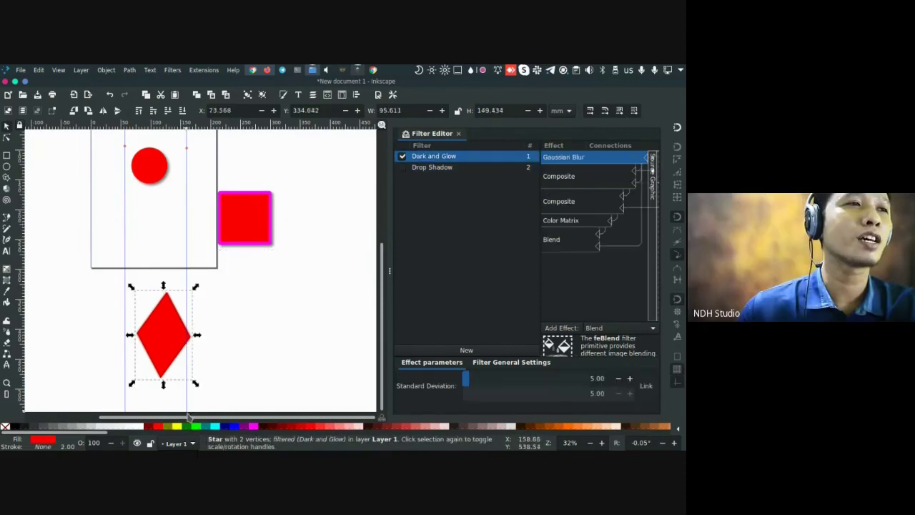
click(208, 427)
click(241, 229)
right_click(241, 226)
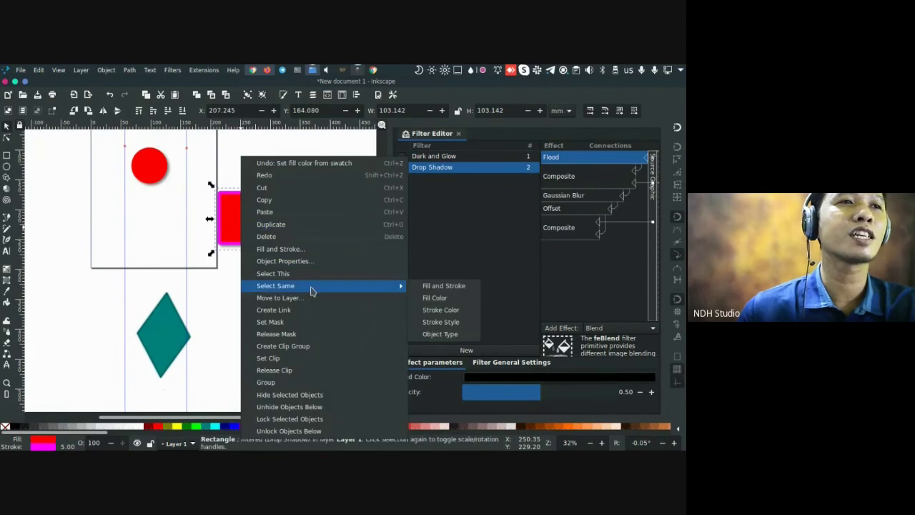
click(443, 299)
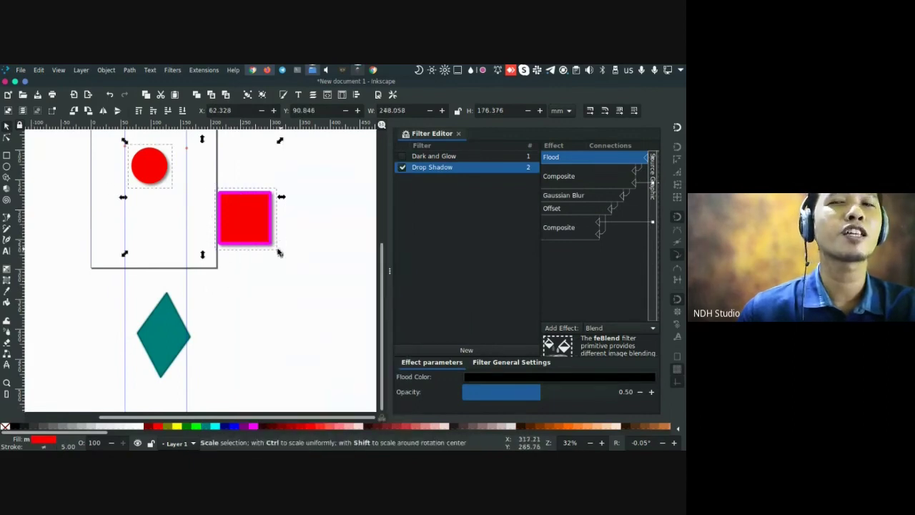
click(294, 212)
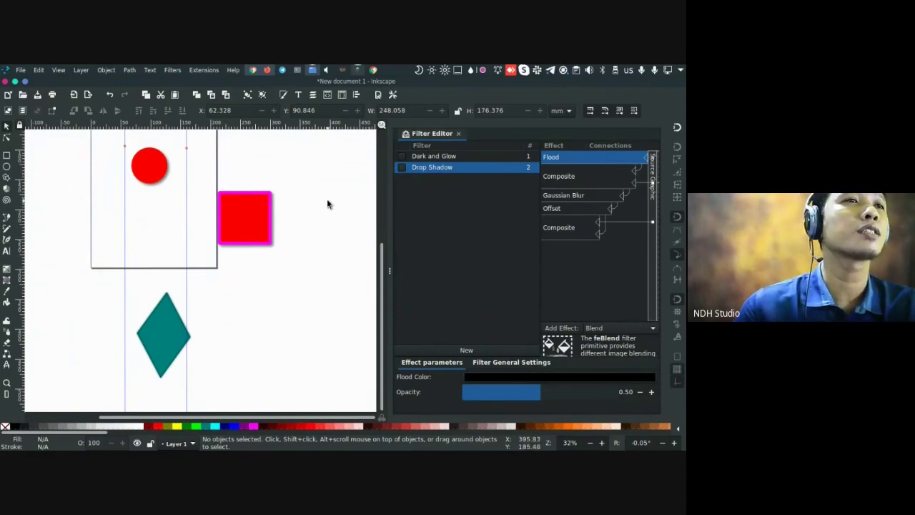
Drag the teal diamond onto the page just below the red circle, then select the circle and square
drag(327, 204, 335, 237)
drag(158, 357, 162, 251)
drag(302, 217, 319, 248)
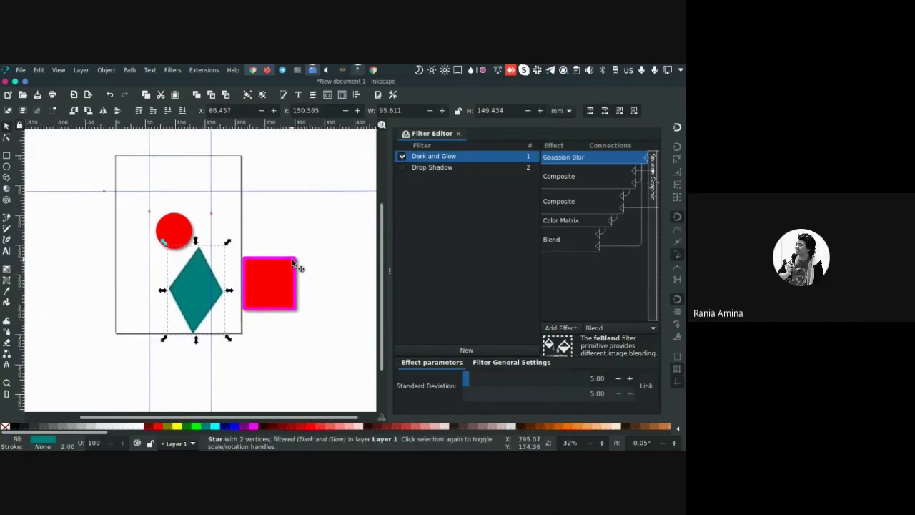
ctrl+scroll(292, 259, up, 2)
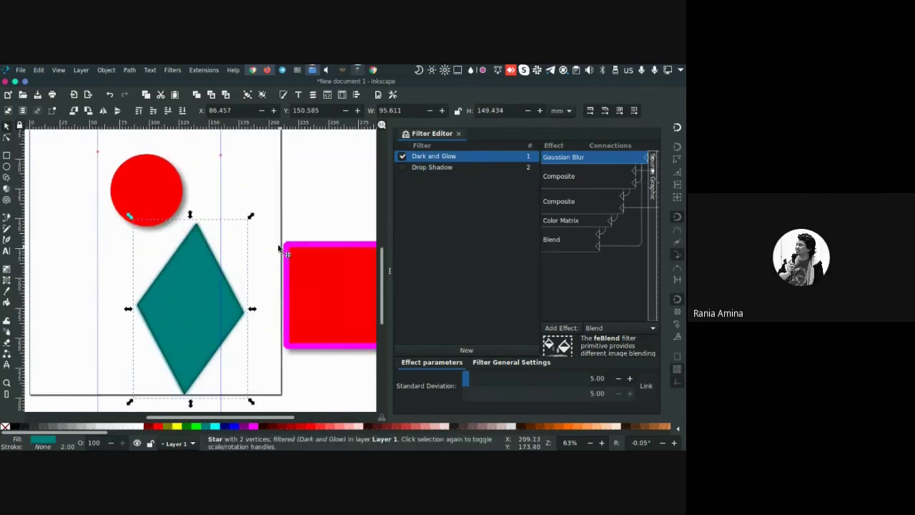
scroll(286, 229, right, 3)
scroll(286, 228, down, 1)
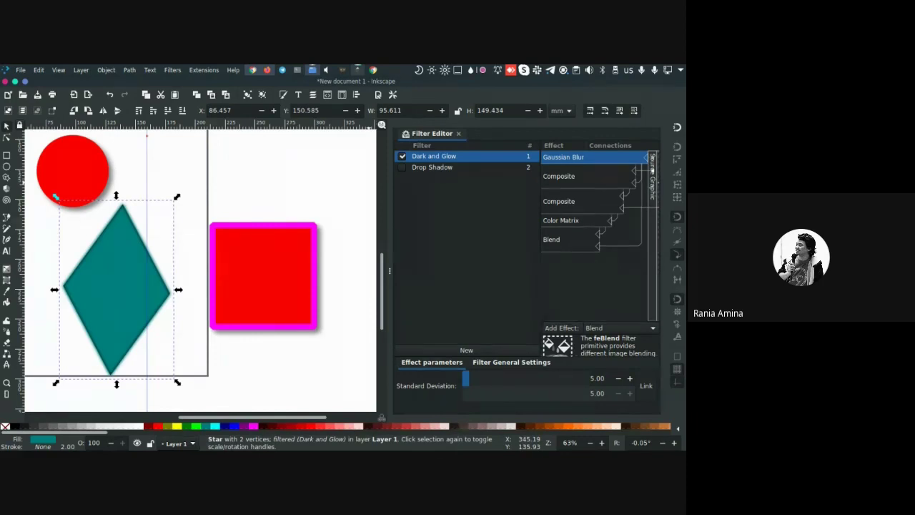
click(70, 155)
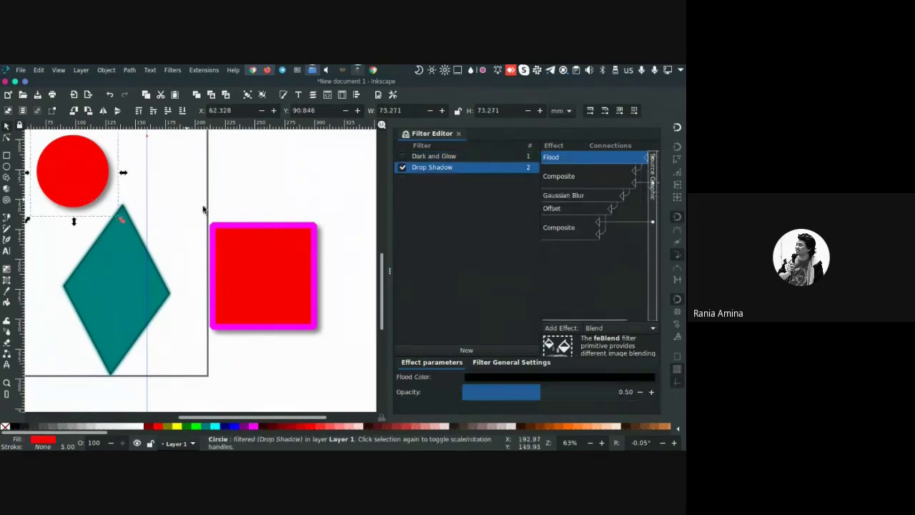
shift+click(268, 262)
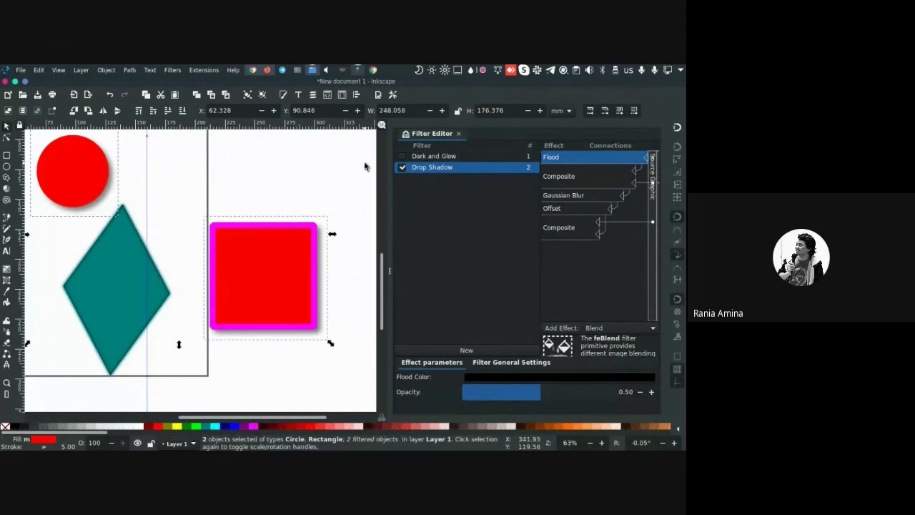
Close the Filter Editor, open Find/Replace with Ctrl+F and expand its Options
click(458, 134)
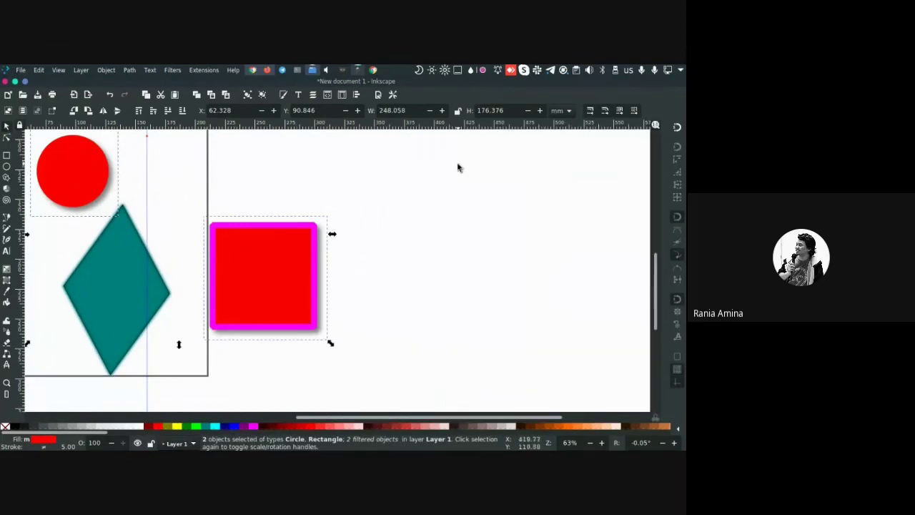
key(ctrl+f)
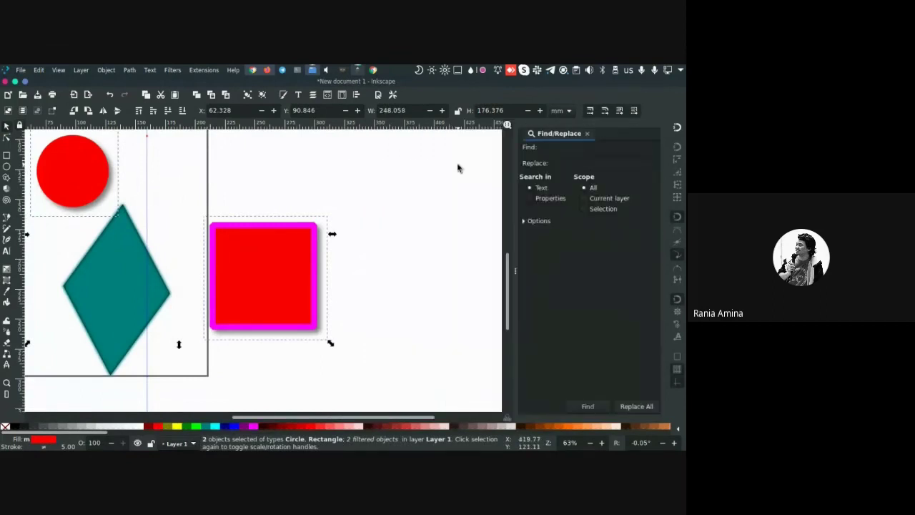
click(529, 223)
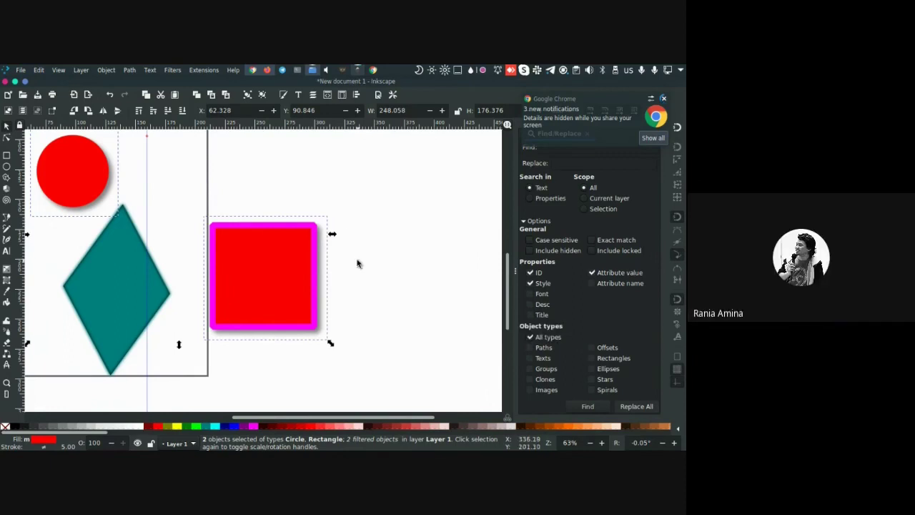
click(380, 209)
right_click(265, 278)
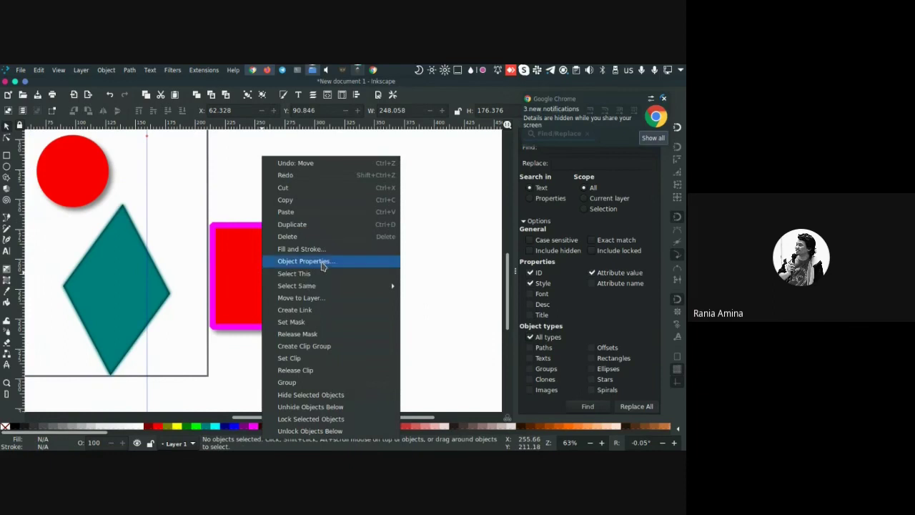
In Object Properties, set the square's Title to 'kotak' and Description to 'kotak 1'
click(306, 262)
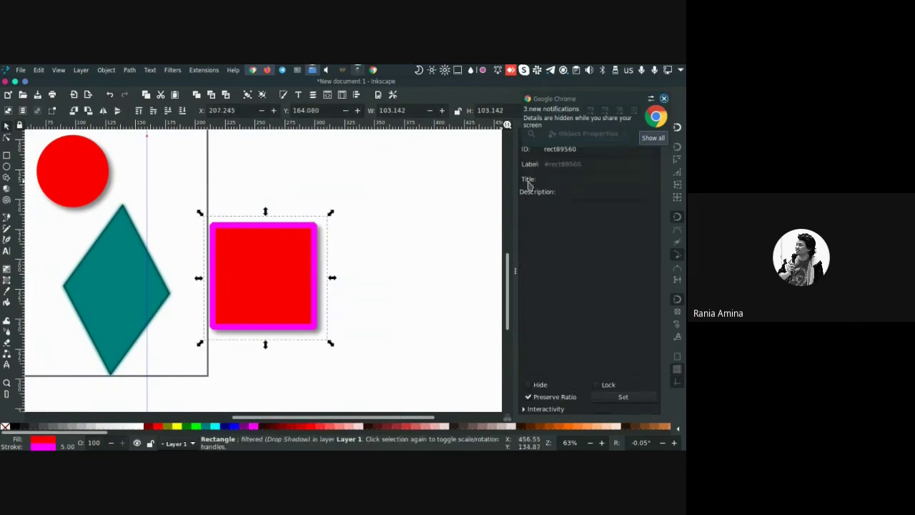
click(568, 182)
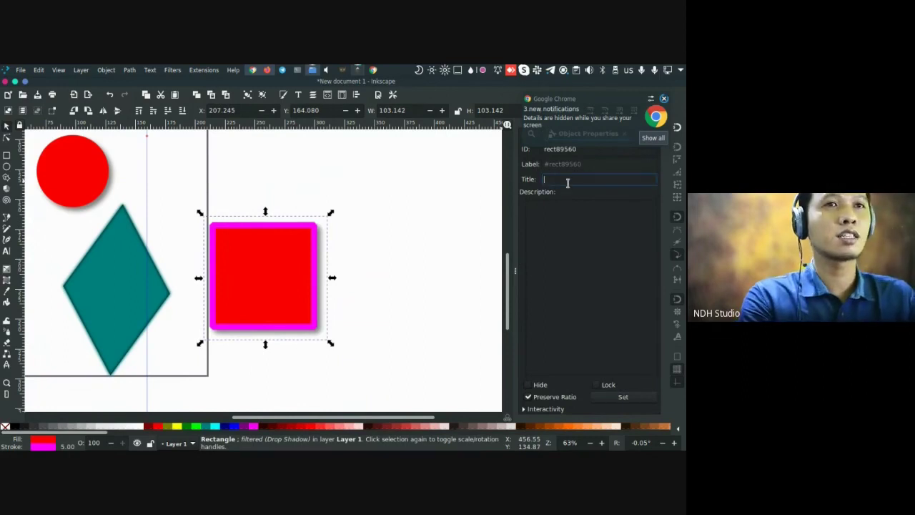
text(kotak)
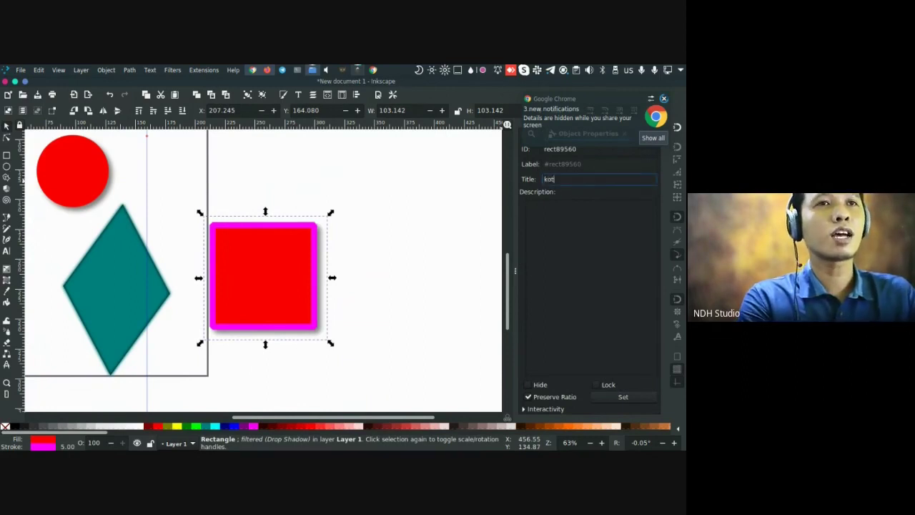
click(556, 218)
text(kotak 1)
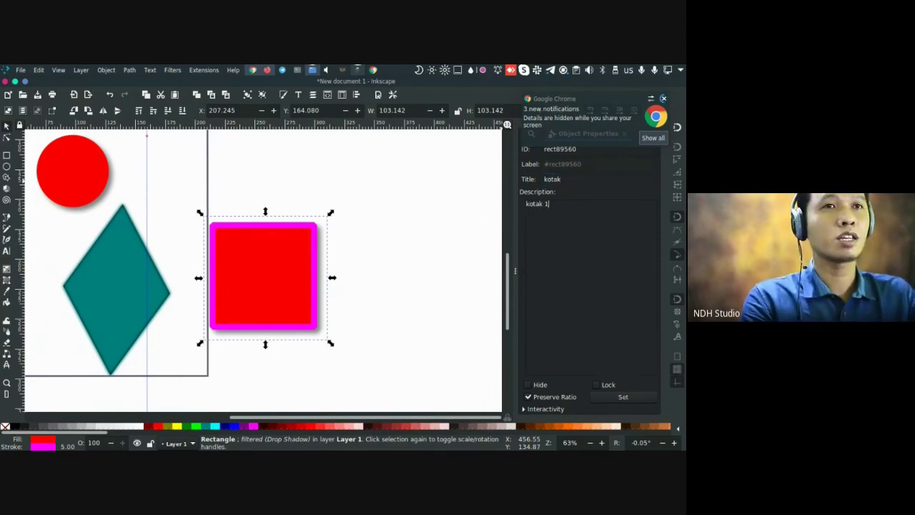
key(Return)
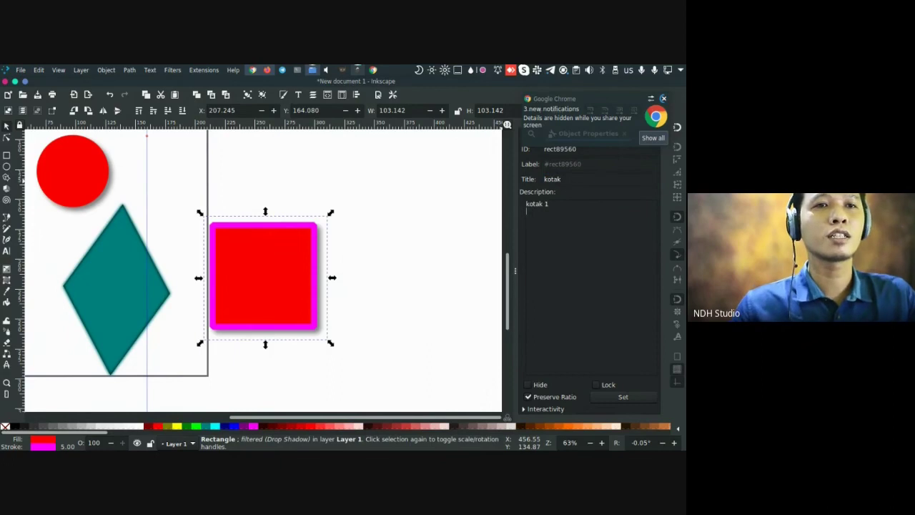
click(612, 399)
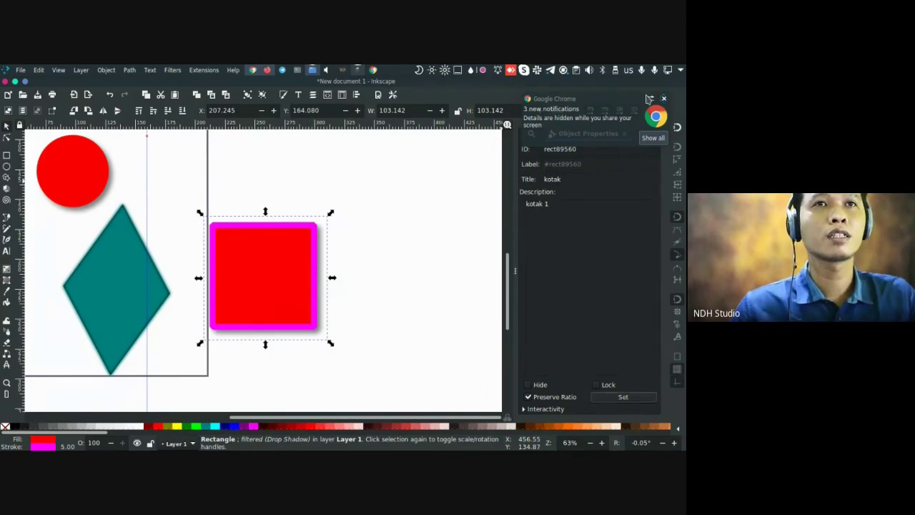
click(665, 100)
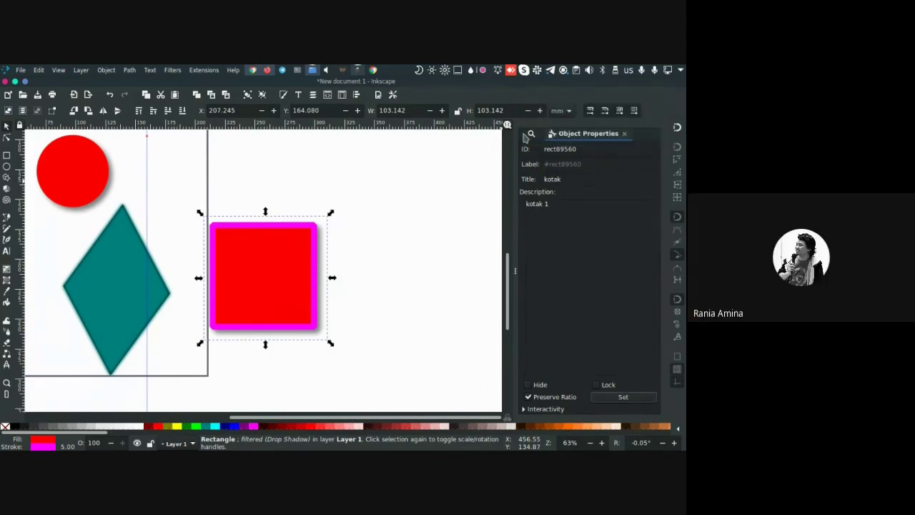
key(ctrl+f)
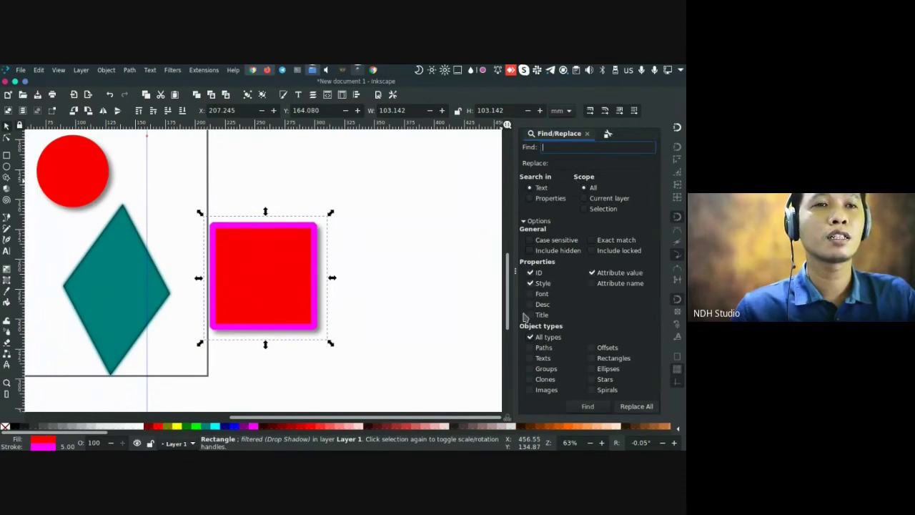
Search Properties, including Desc and Title, for 'Kotak', then select the teal diamond
click(448, 256)
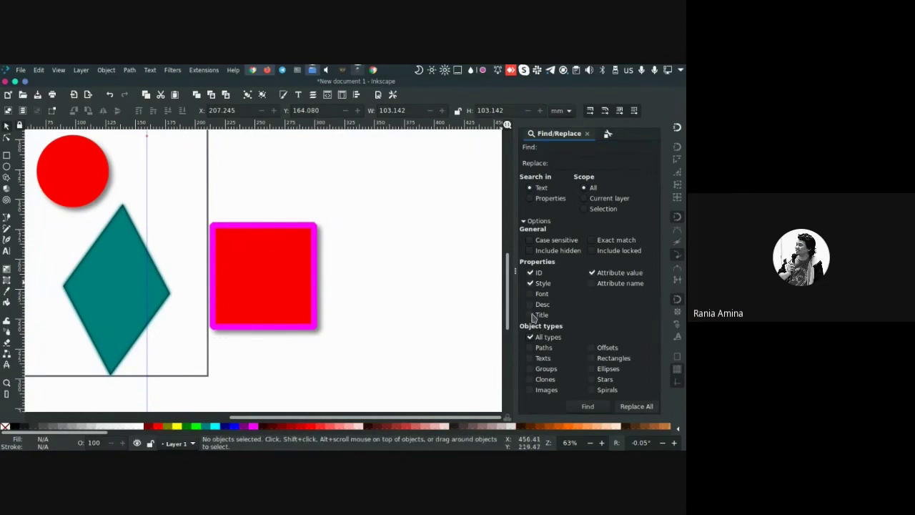
click(562, 150)
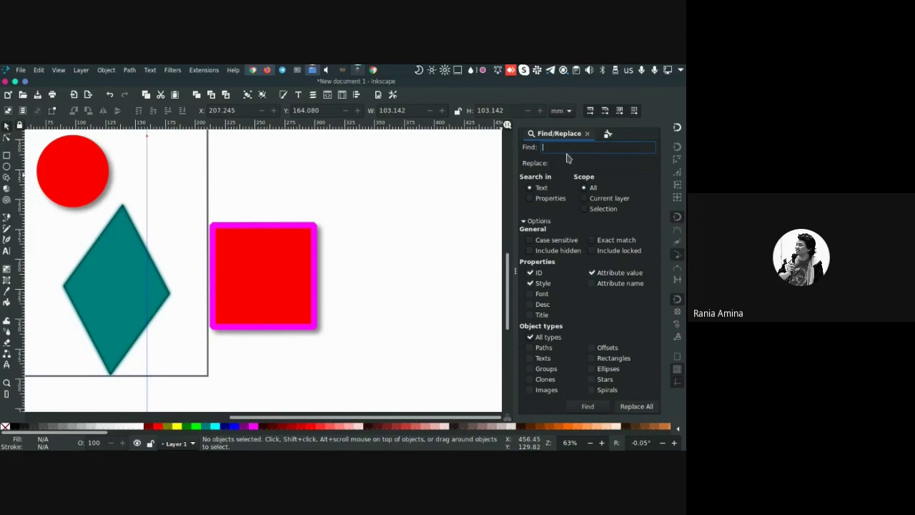
click(532, 199)
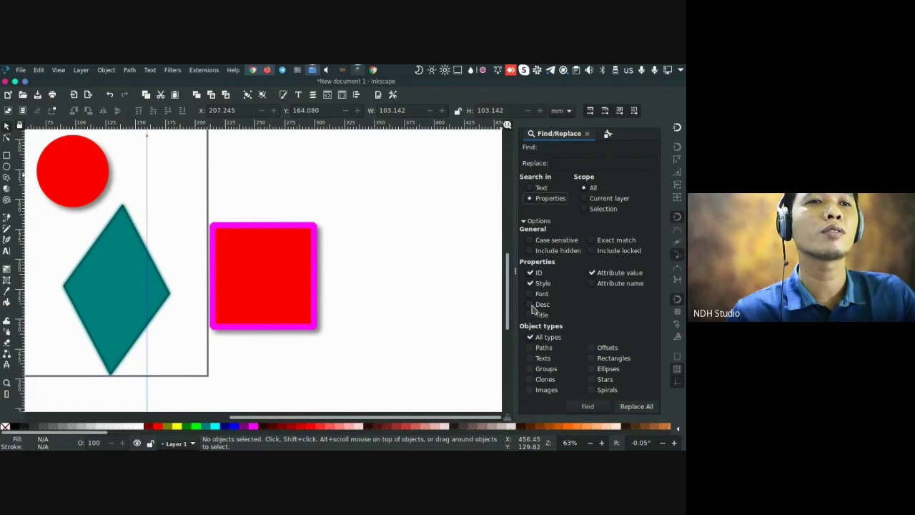
click(531, 305)
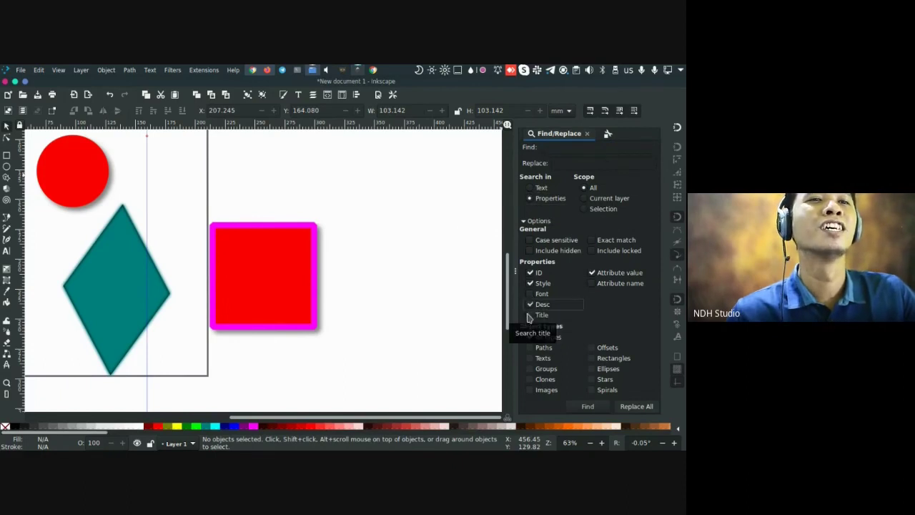
click(530, 315)
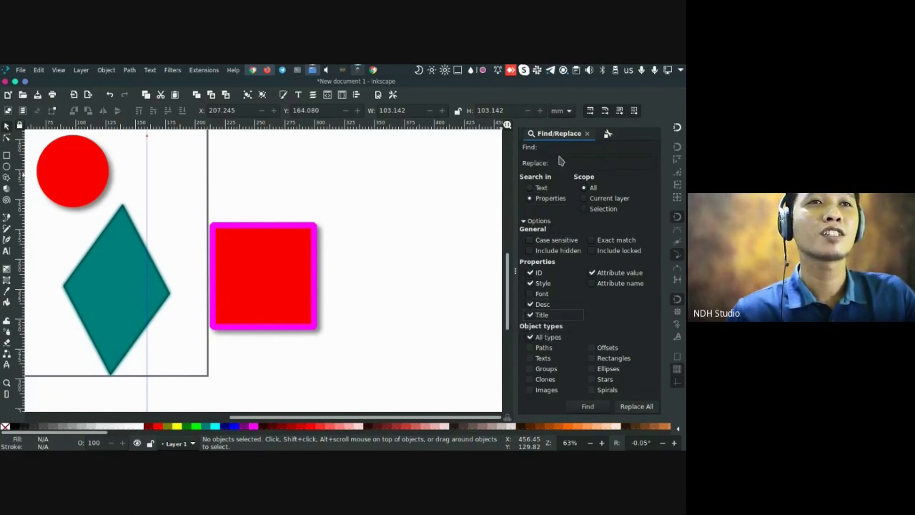
click(559, 147)
text(Kotak)
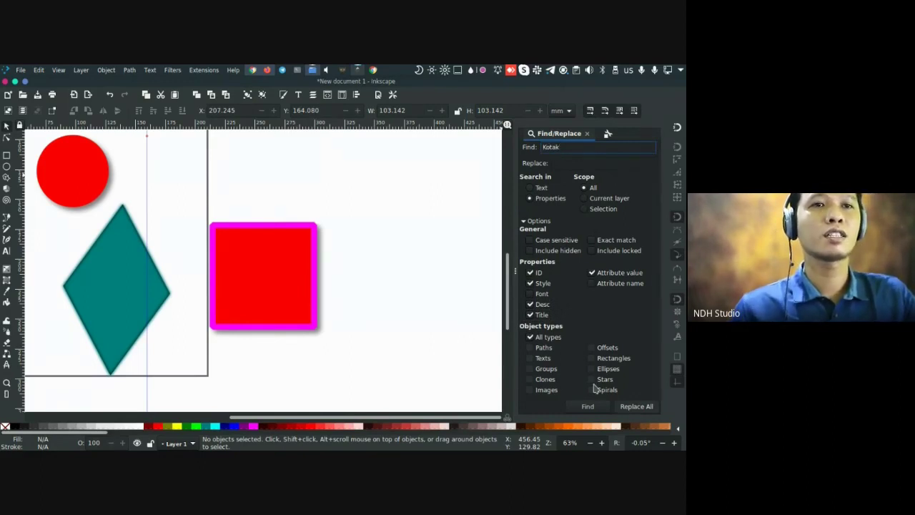
click(582, 408)
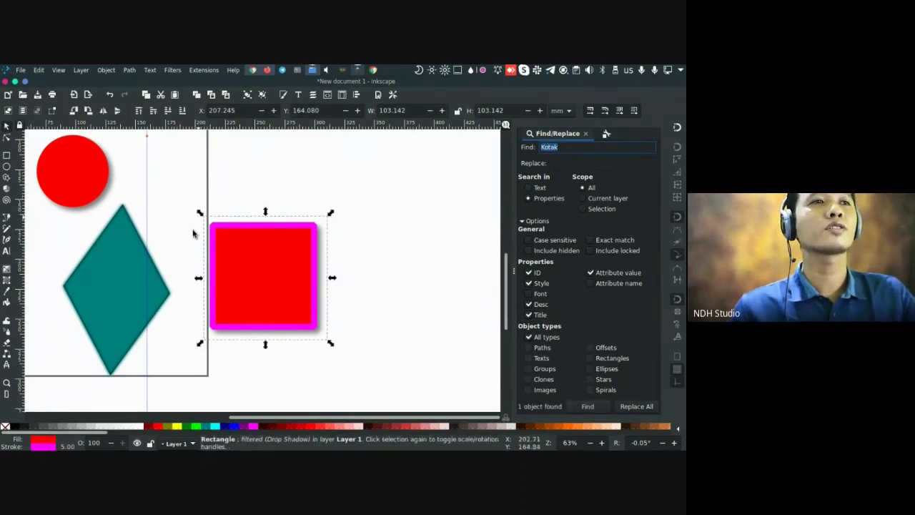
click(128, 269)
Set the teal diamond's Title to 'persegi' and return to Find/Replace with Title ticked
click(606, 133)
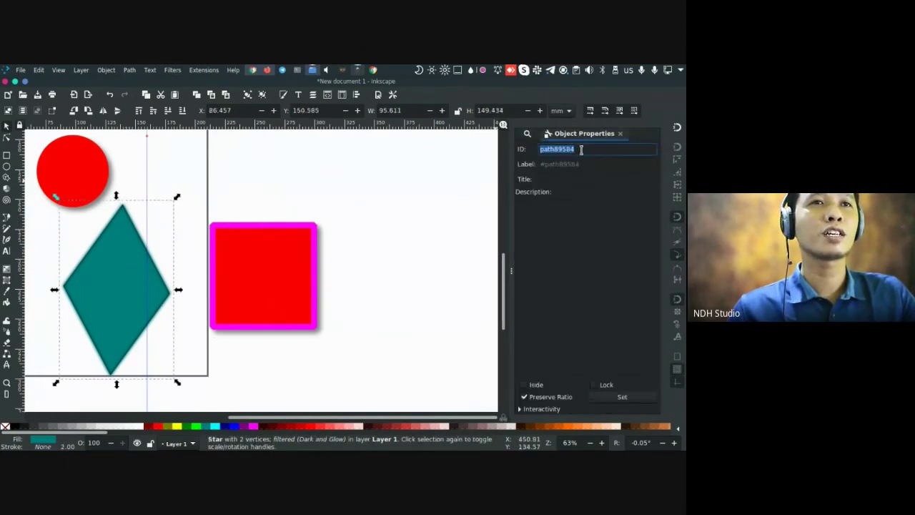
click(567, 180)
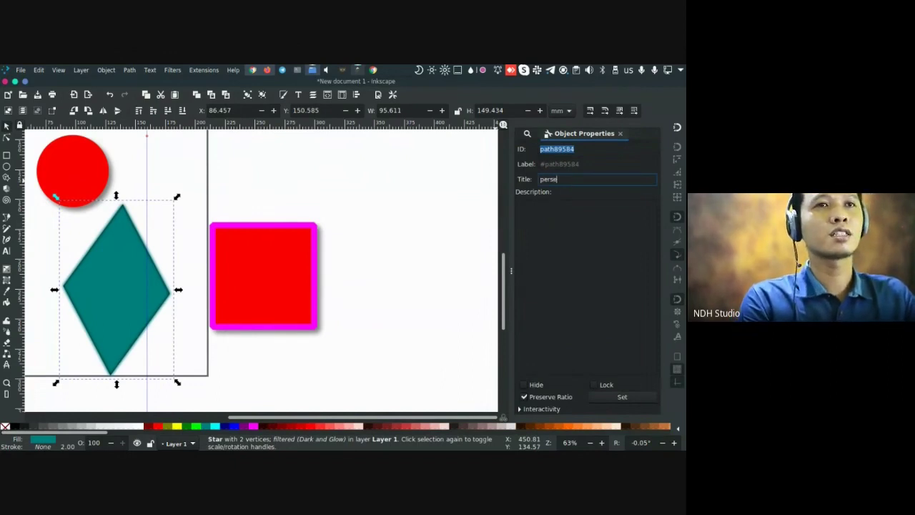
click(639, 395)
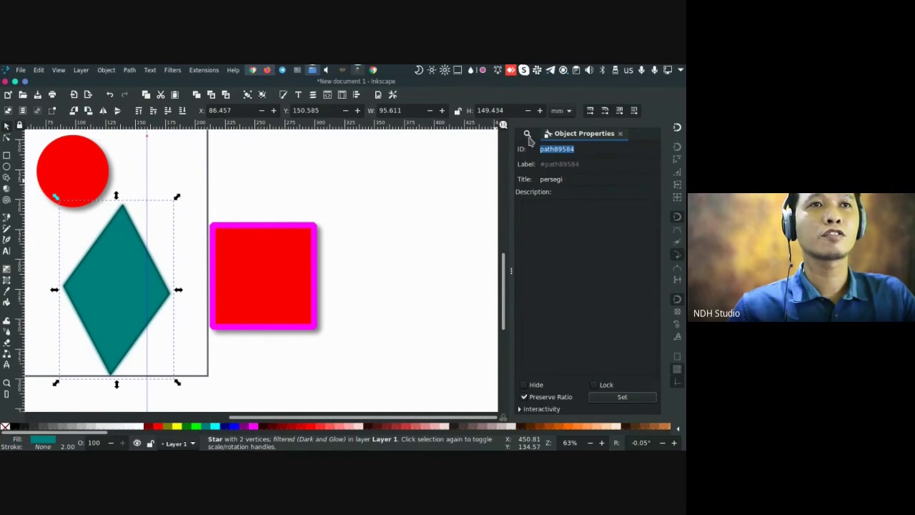
click(528, 136)
click(527, 314)
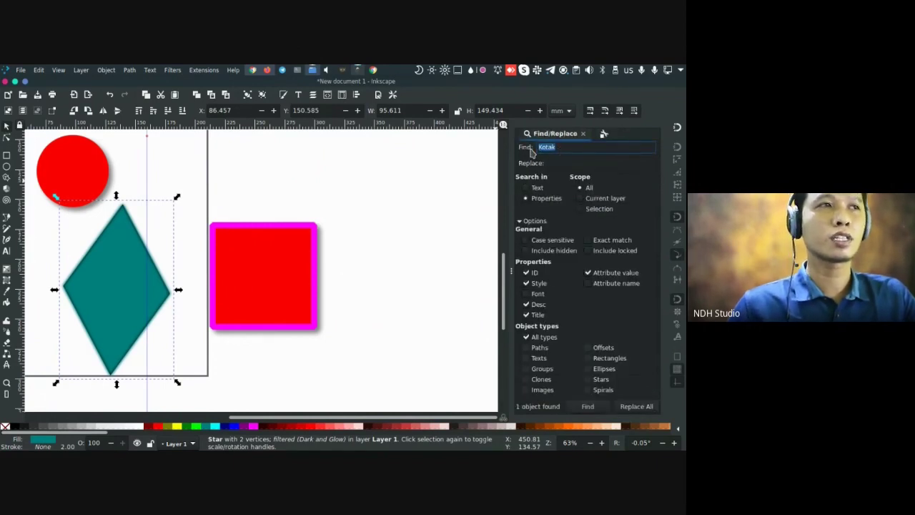
Search titles for 'persegi', then for 'kotak', finding the diamond and then the square
click(364, 250)
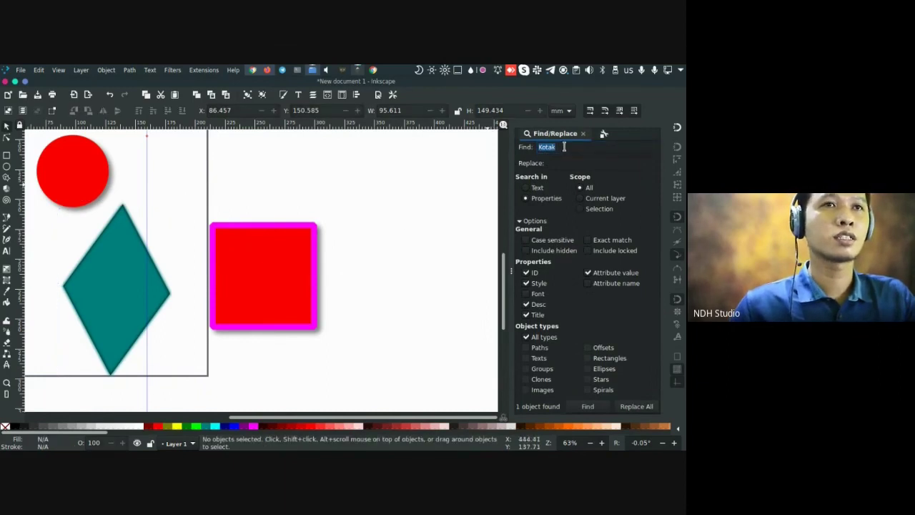
click(564, 146)
text(persegi)
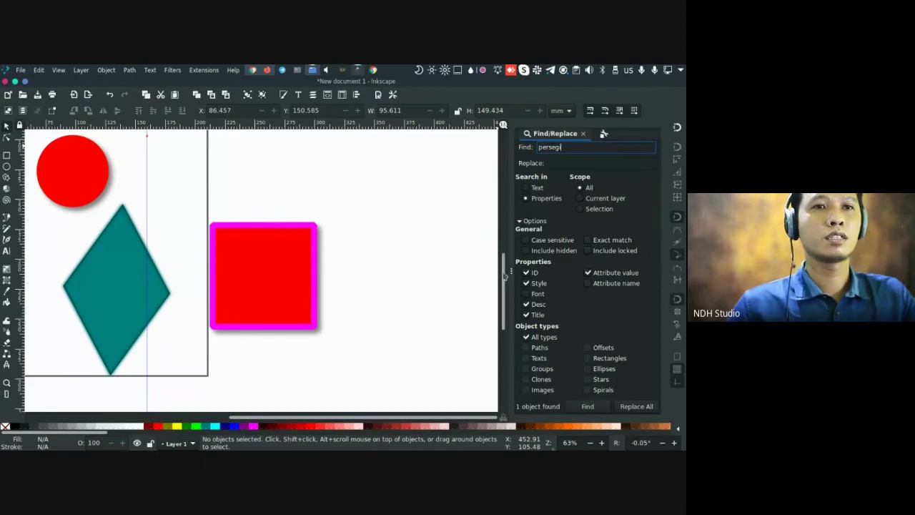
click(587, 407)
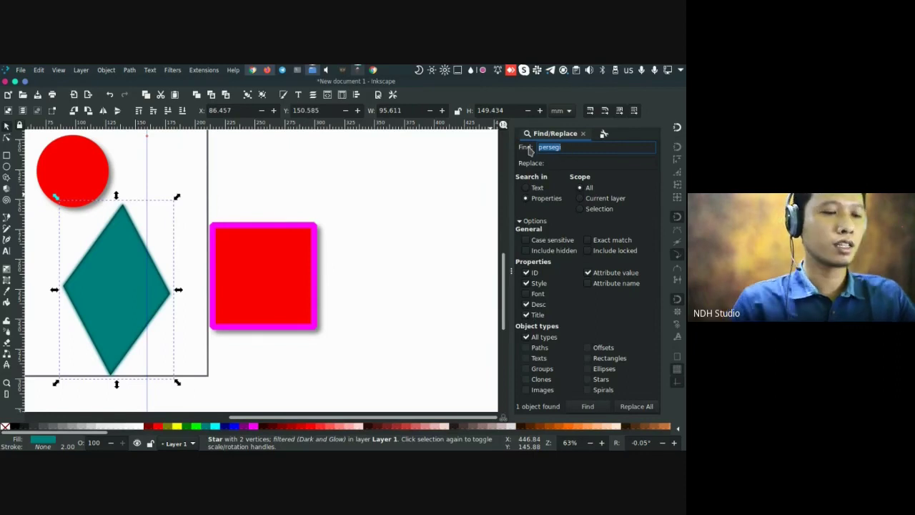
text(kotak)
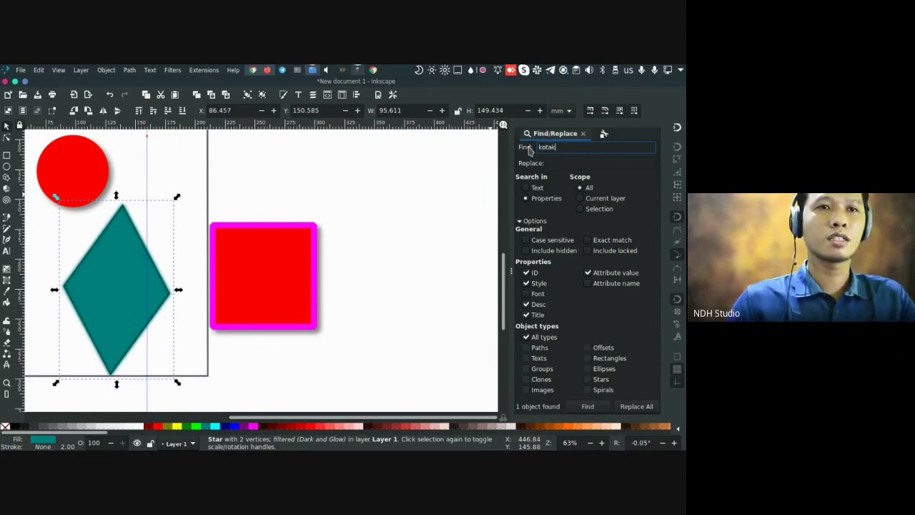
click(587, 407)
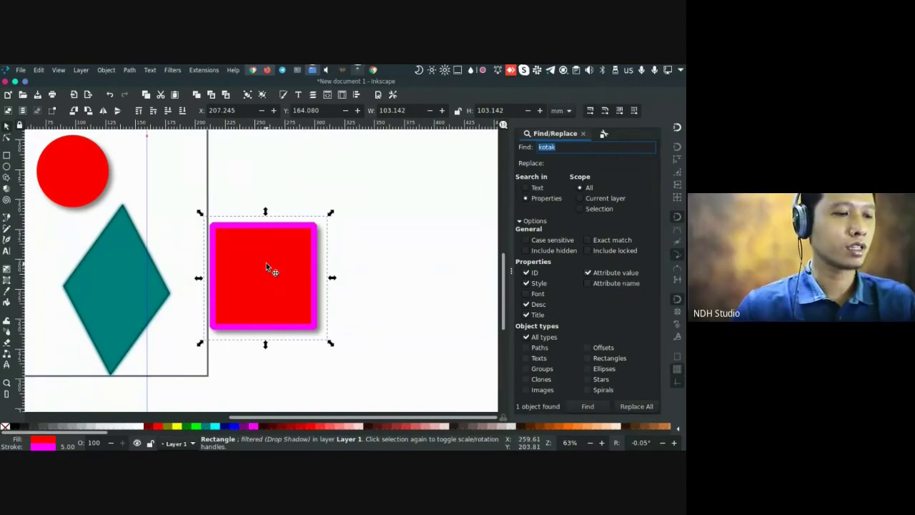
Copy the square's fill colour code from Fill and Stroke and search Find/Replace for it
key(ctrl+shift+f)
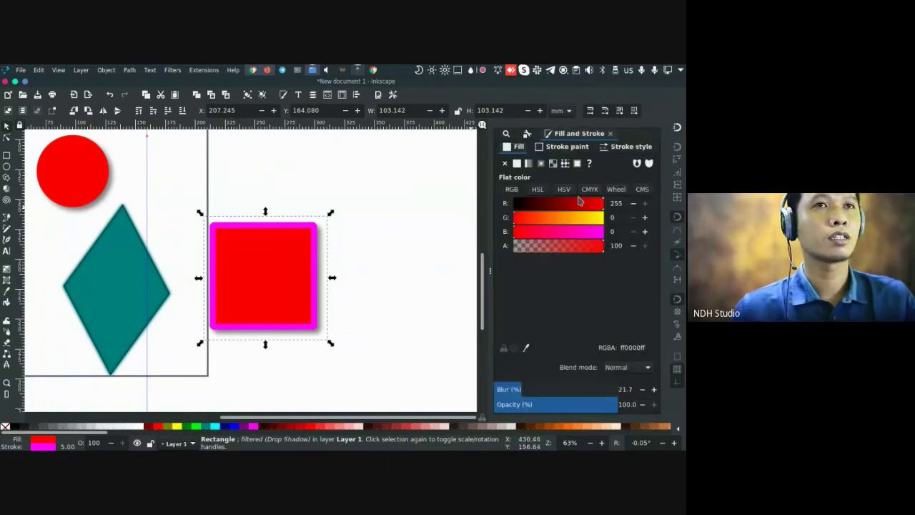
double_click(646, 348)
key(ctrl+c)
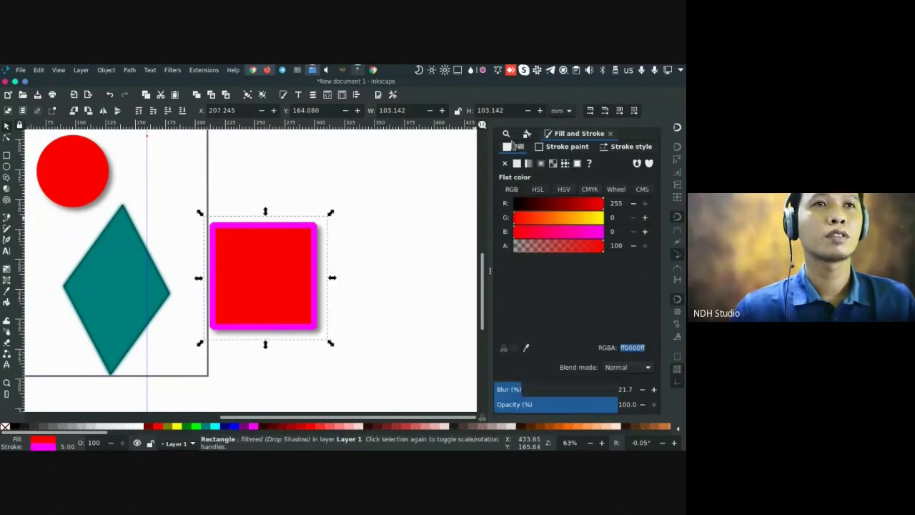
click(508, 134)
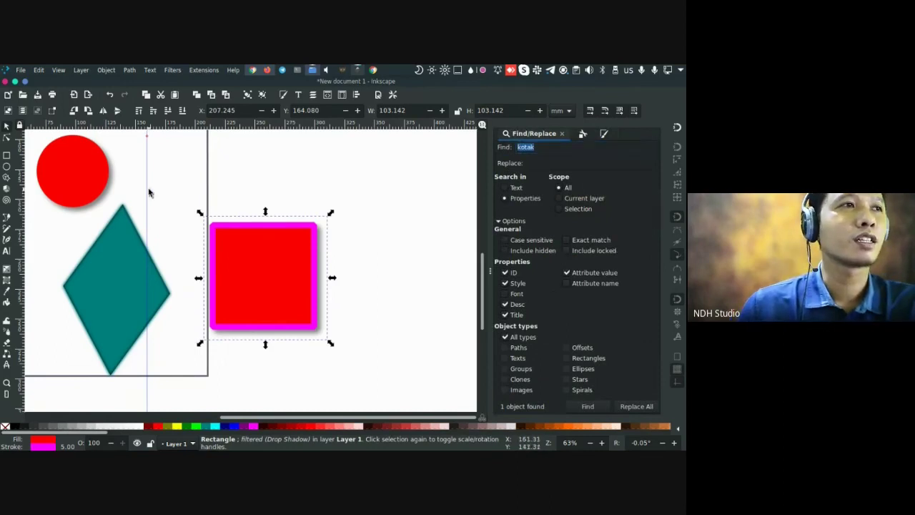
click(147, 201)
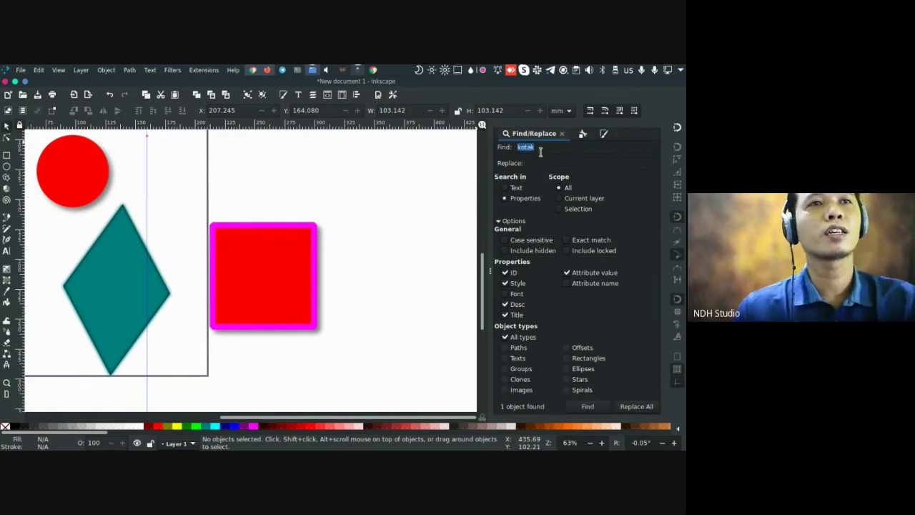
key(ctrl+v)
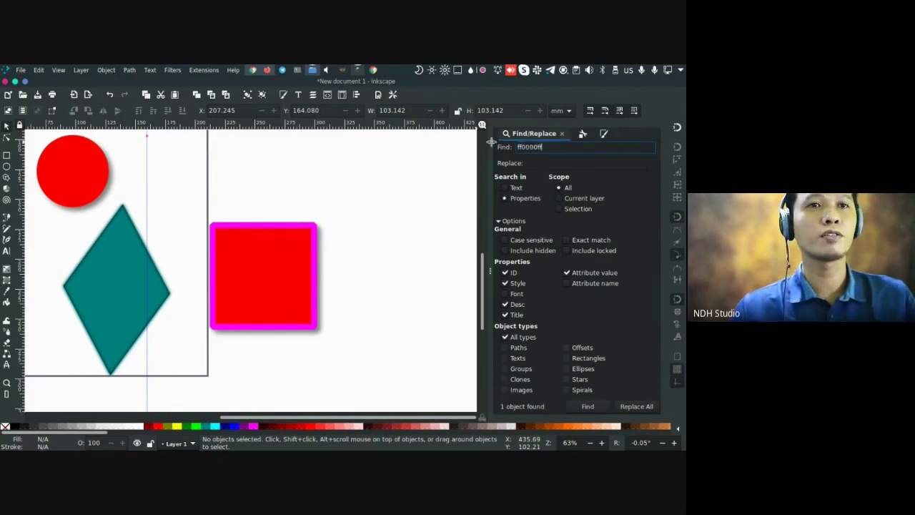
click(590, 406)
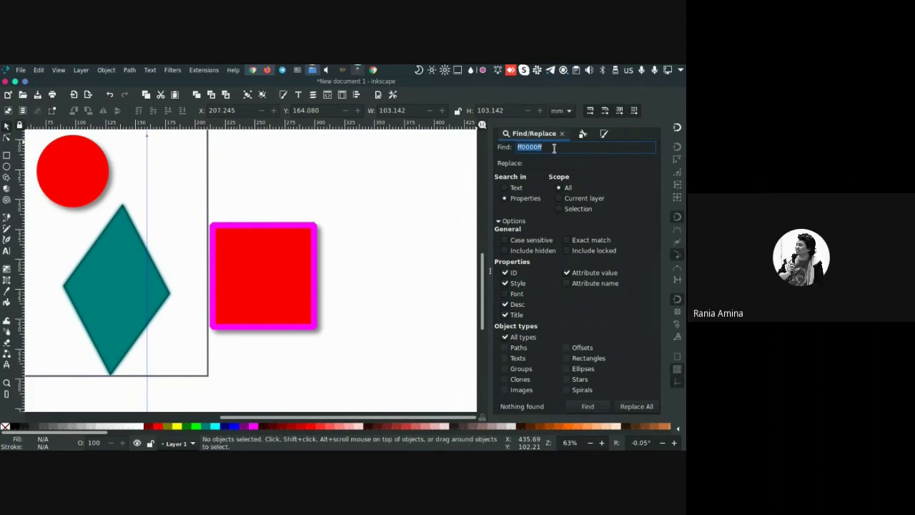
Trim the alpha digits and search for ff0000, finding the circle and square
click(554, 146)
key(BackSpace)
key(BackSpace)
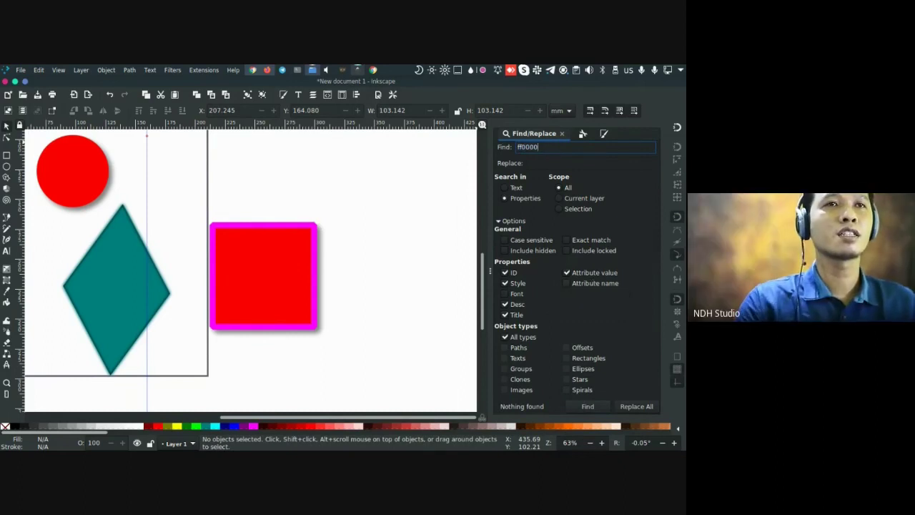
click(590, 405)
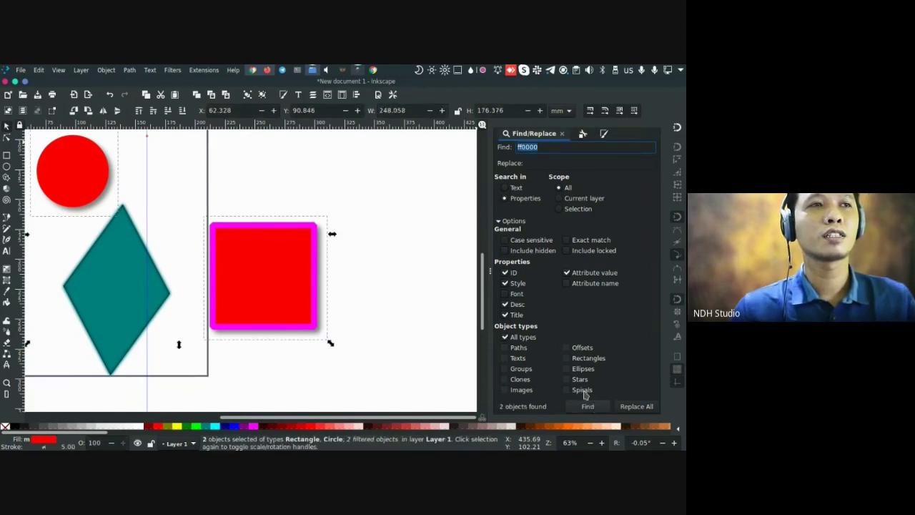
drag(261, 196, 322, 258)
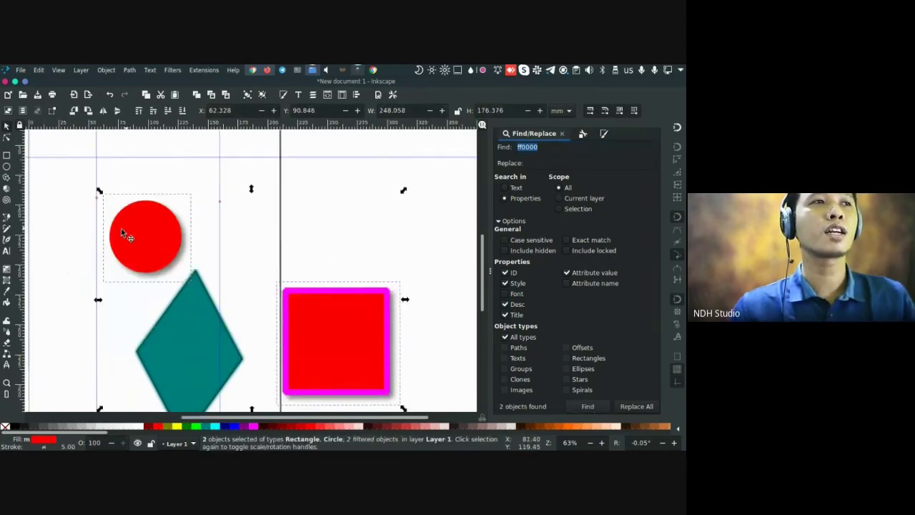
Experiment with the search code, then restore the Find field to ff0000
click(543, 147)
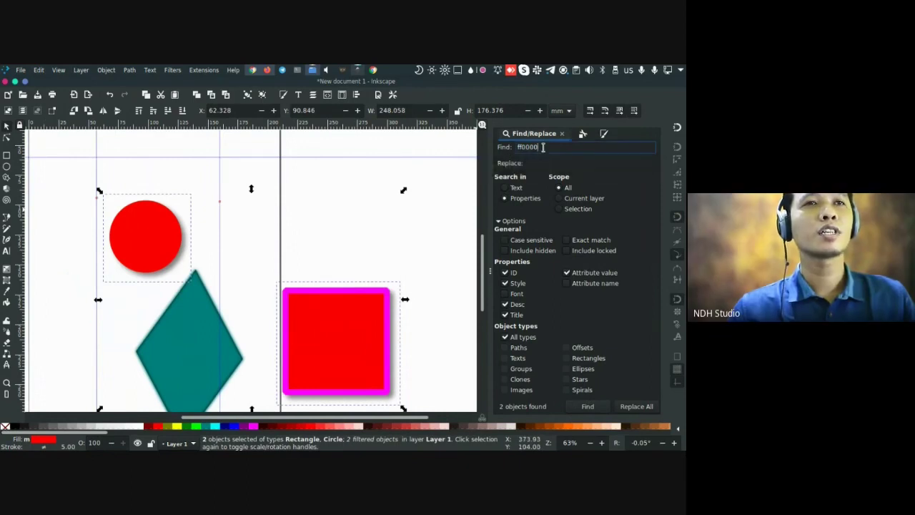
key(BackSpace)
key(BackSpace)
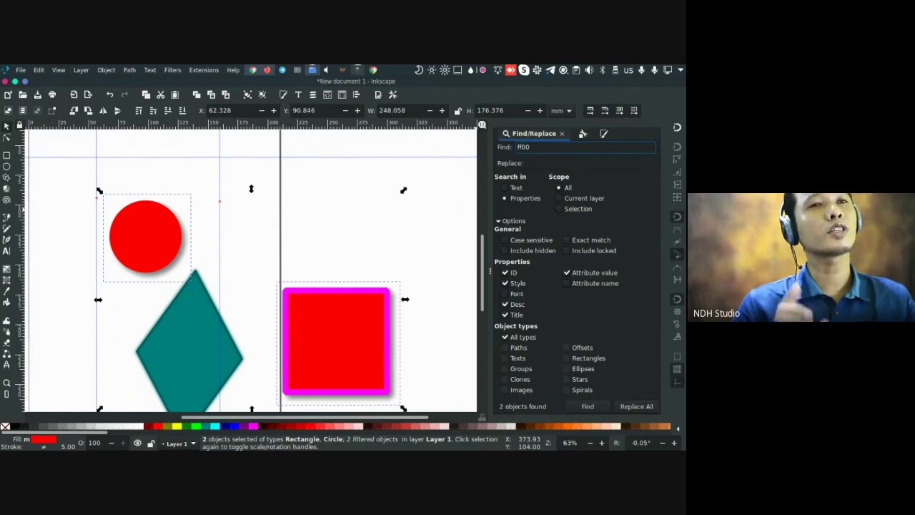
text(50)
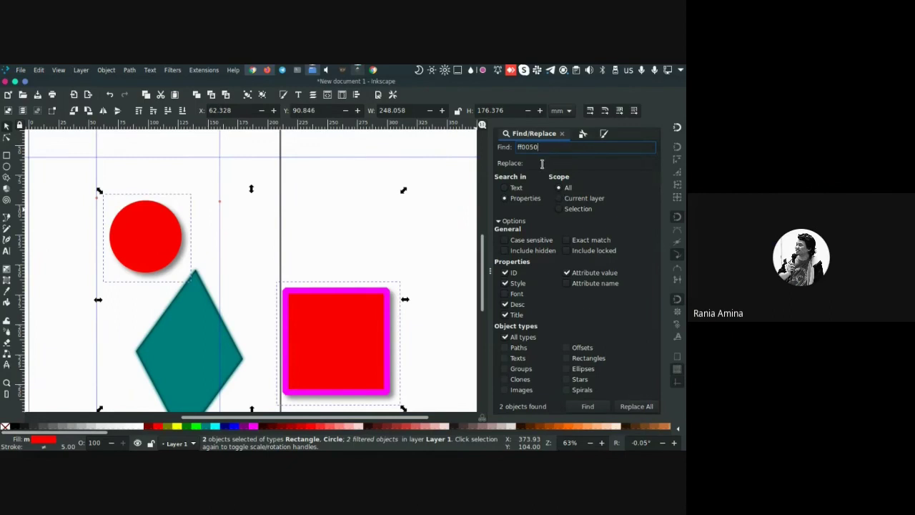
click(462, 182)
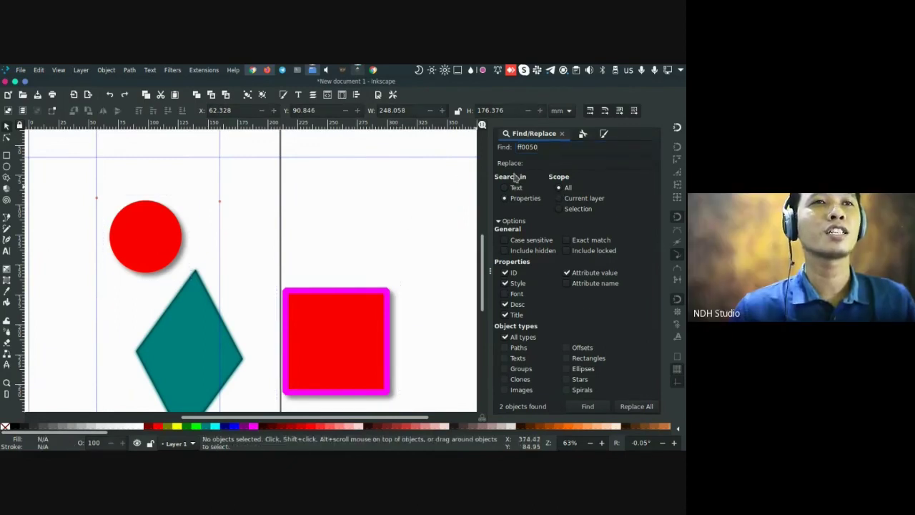
key(ctrl+f)
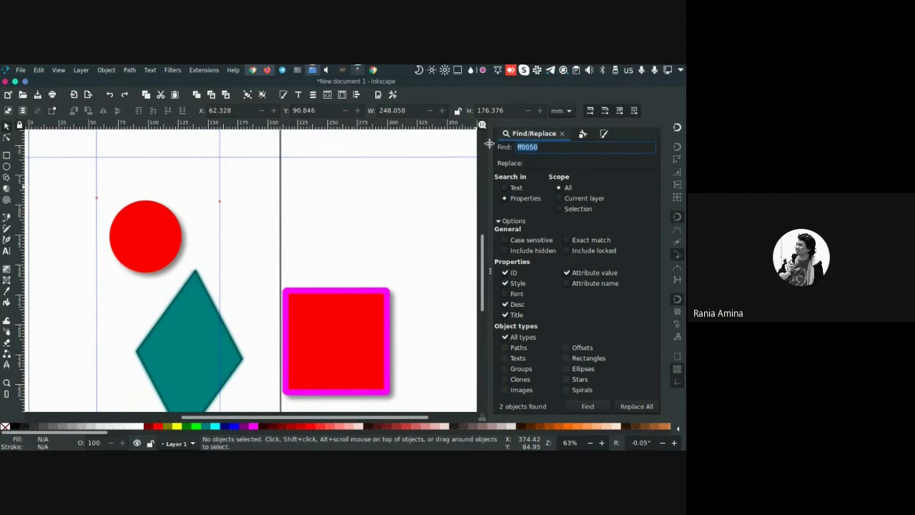
key(ctrl+v)
key(BackSpace)
key(BackSpace)
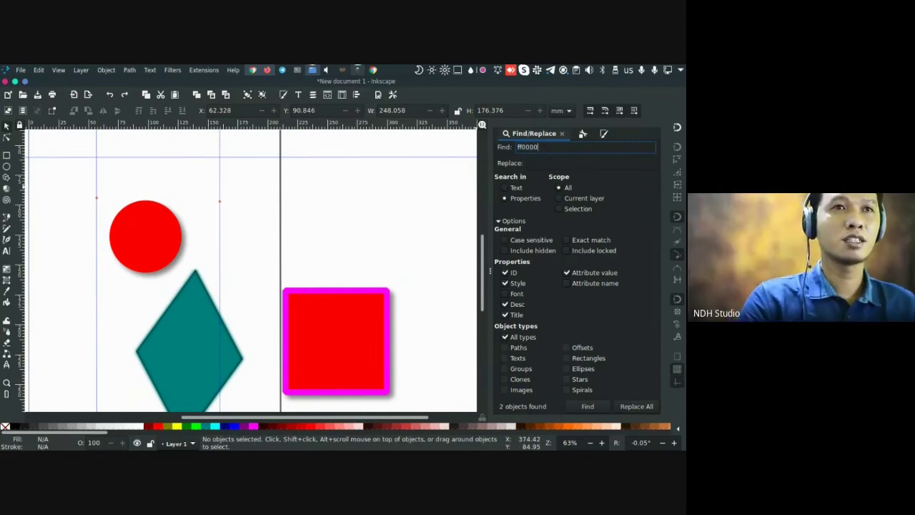
Replace all ff0000 matches with ff0020, then select the teal diamond
click(598, 407)
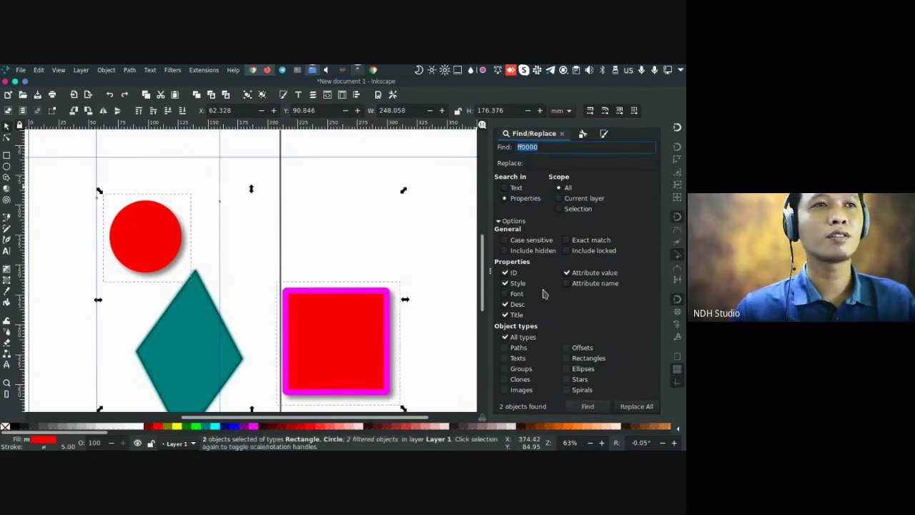
click(538, 163)
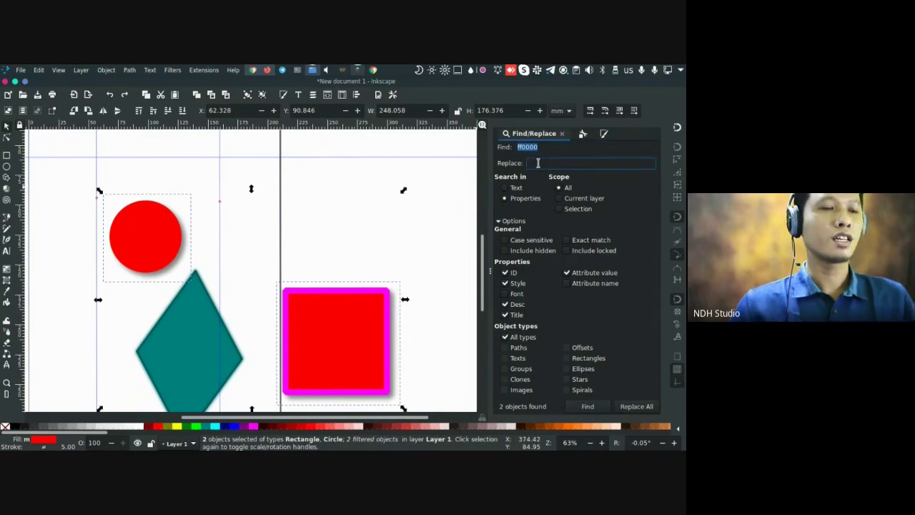
text(ff)
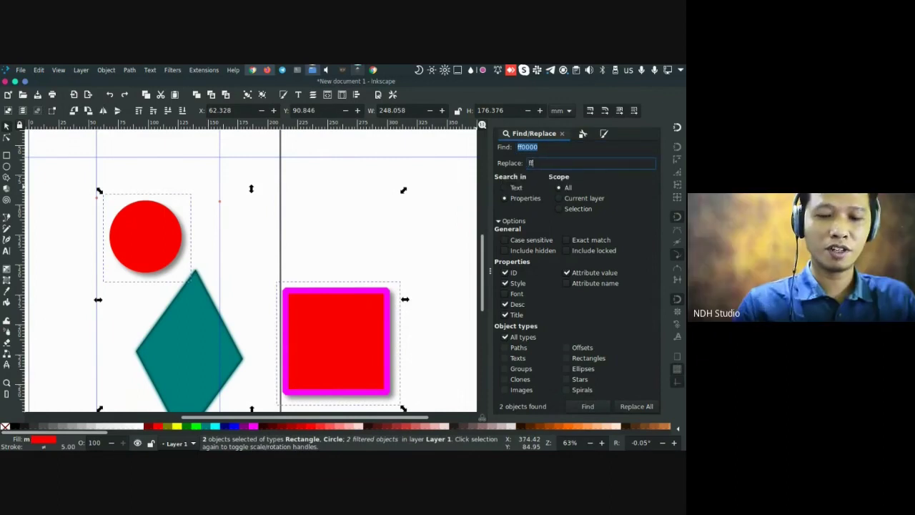
text(0020)
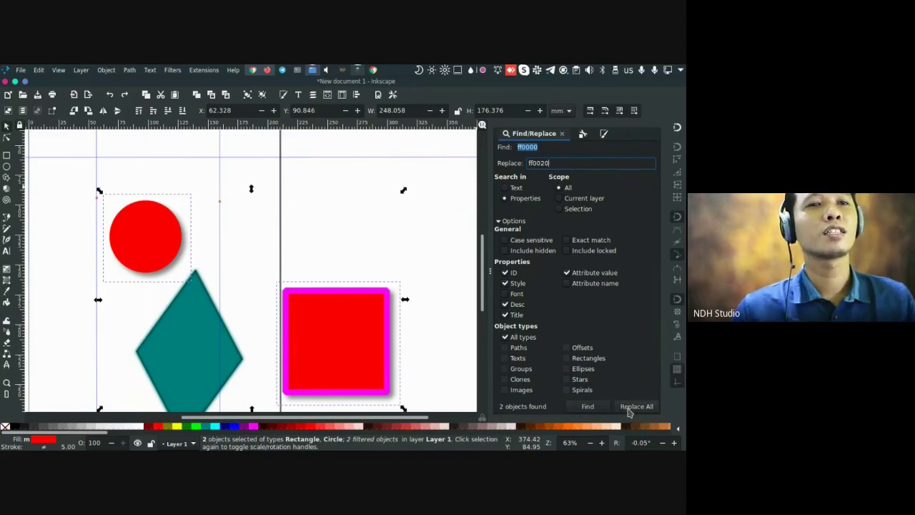
click(630, 412)
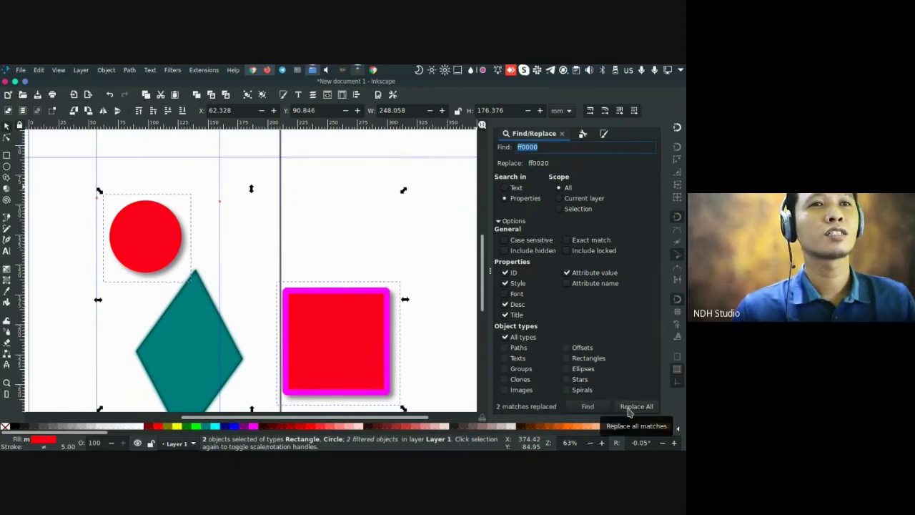
click(563, 164)
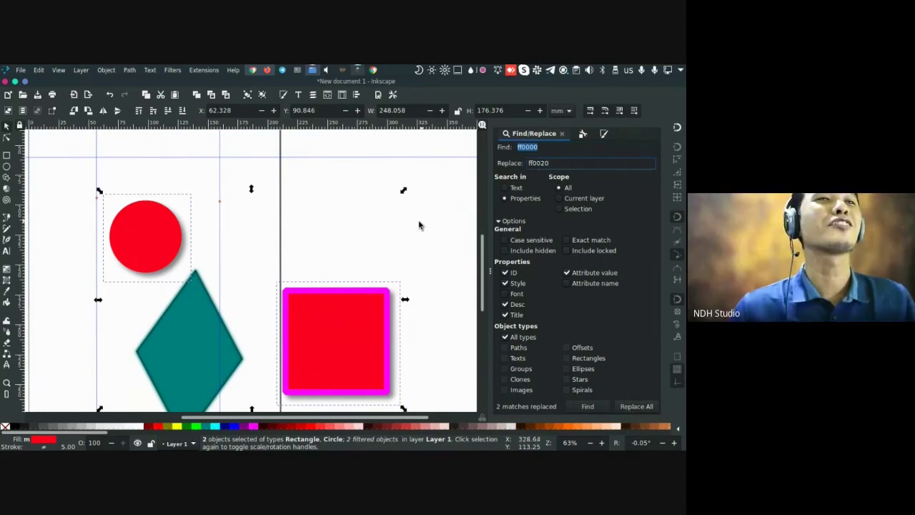
click(269, 295)
click(189, 342)
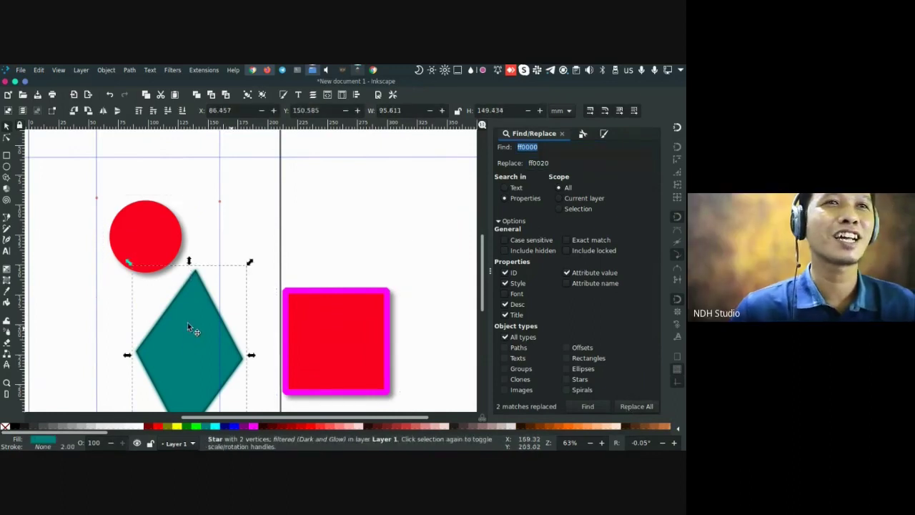
Copy the diamond's 008080 fill code and paste it into the Replace field
click(604, 133)
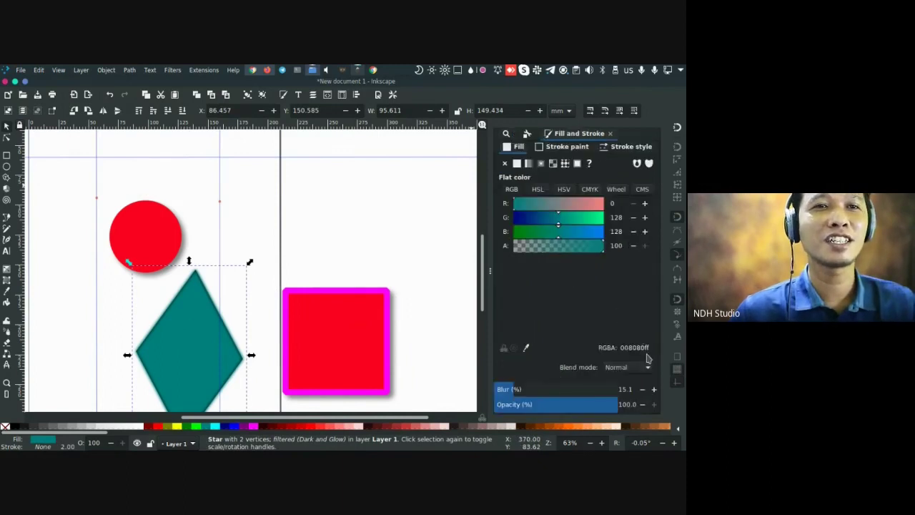
drag(647, 347, 613, 346)
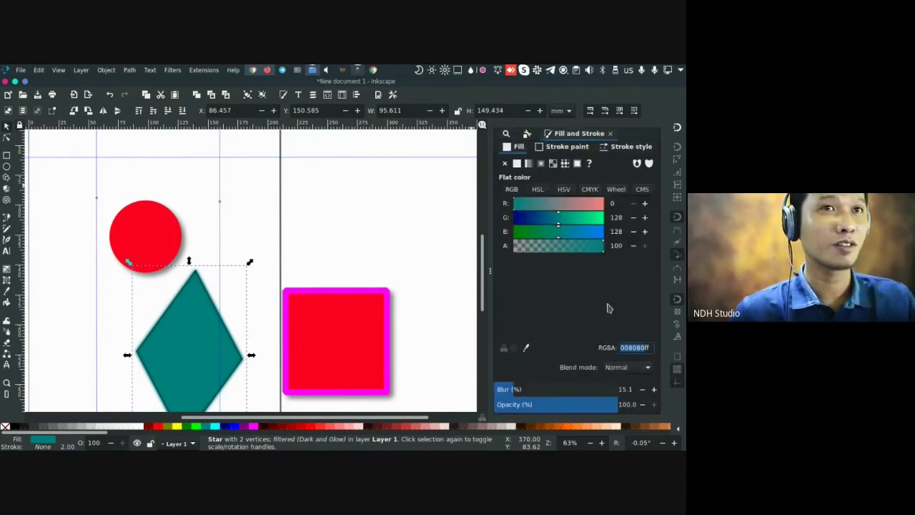
click(506, 134)
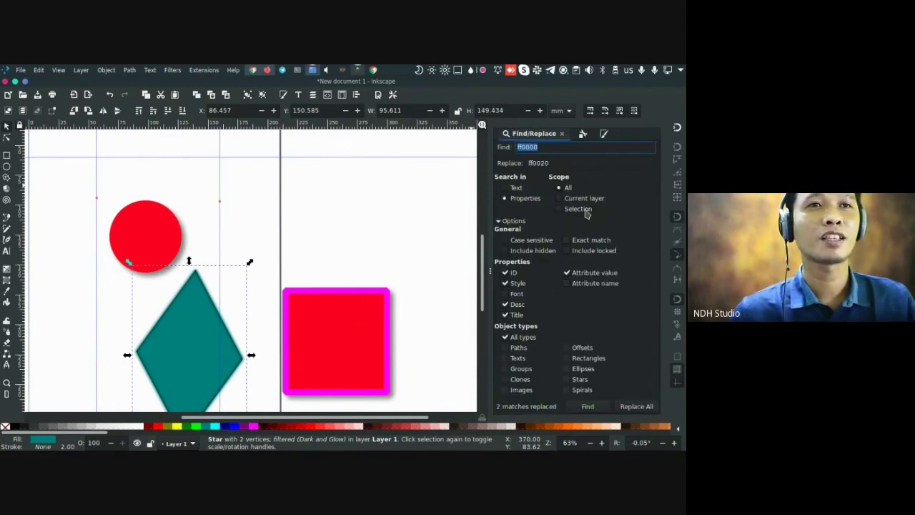
click(572, 163)
text(008080)
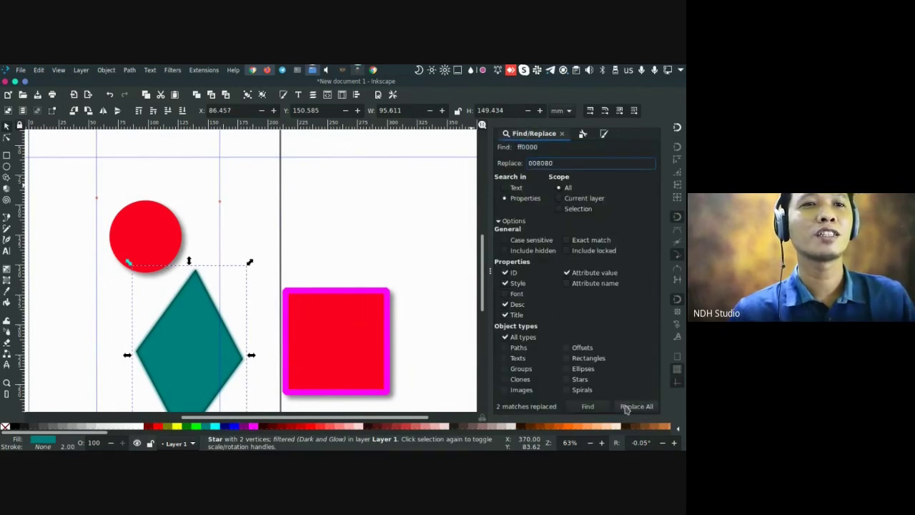
After an ff0000 search, inspect the square's and circle's actual fill colours
click(391, 319)
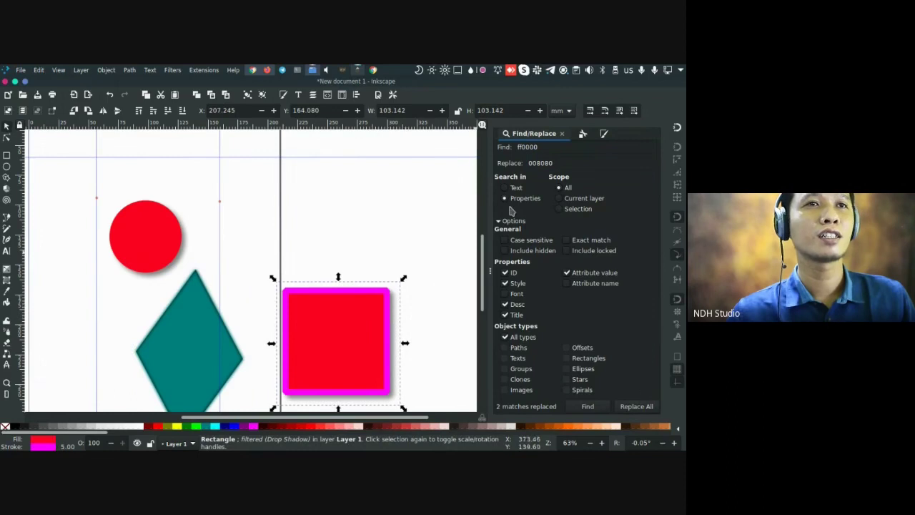
key(Escape)
click(588, 406)
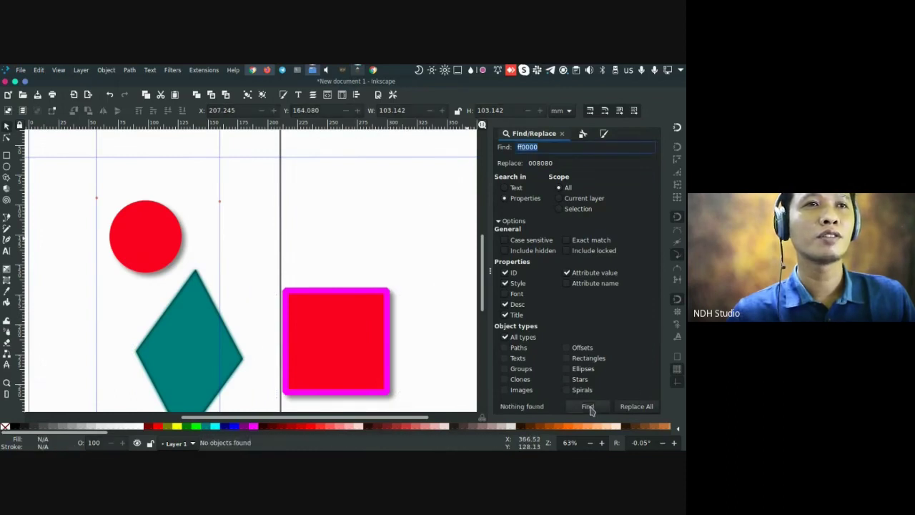
click(546, 148)
click(344, 332)
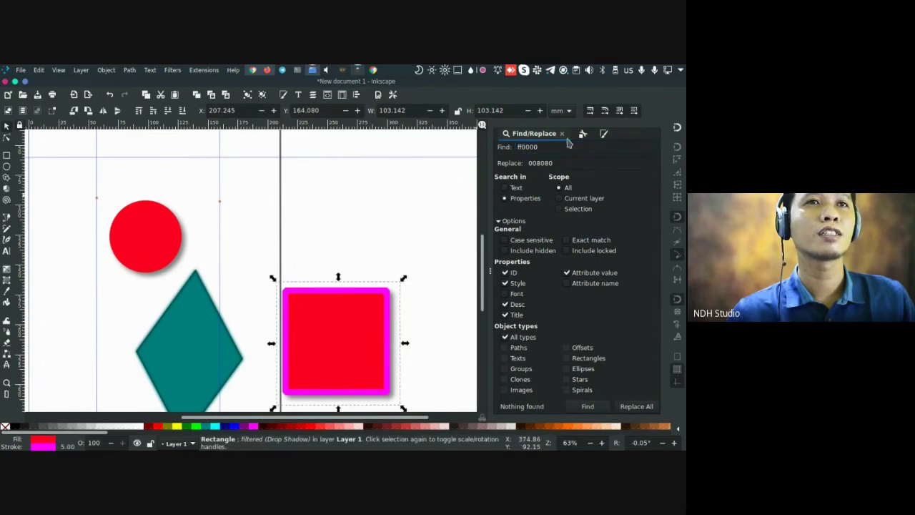
click(604, 133)
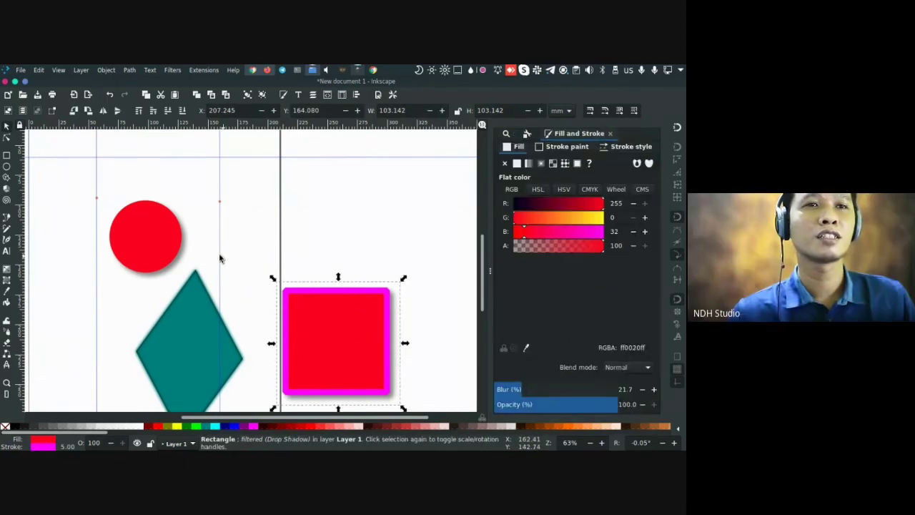
click(178, 241)
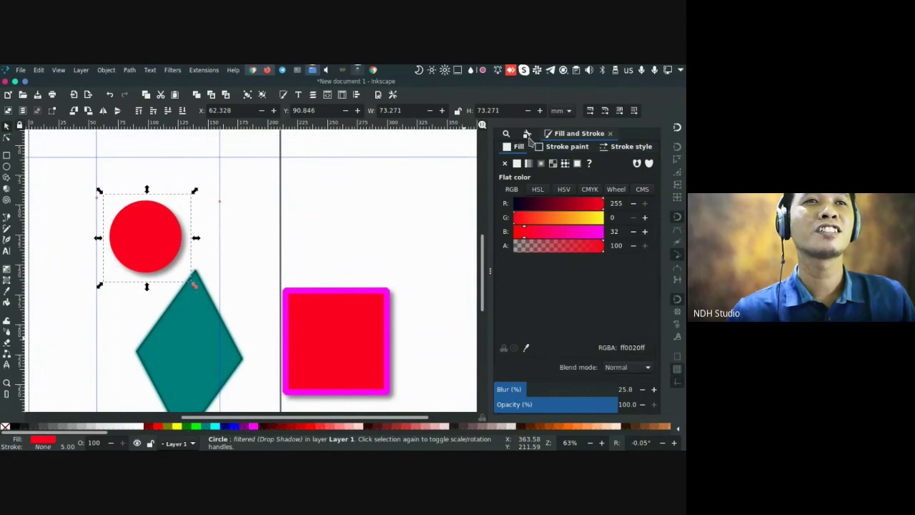
Change Find to ff0020, then replace all 2 matches with teal 008080
click(507, 134)
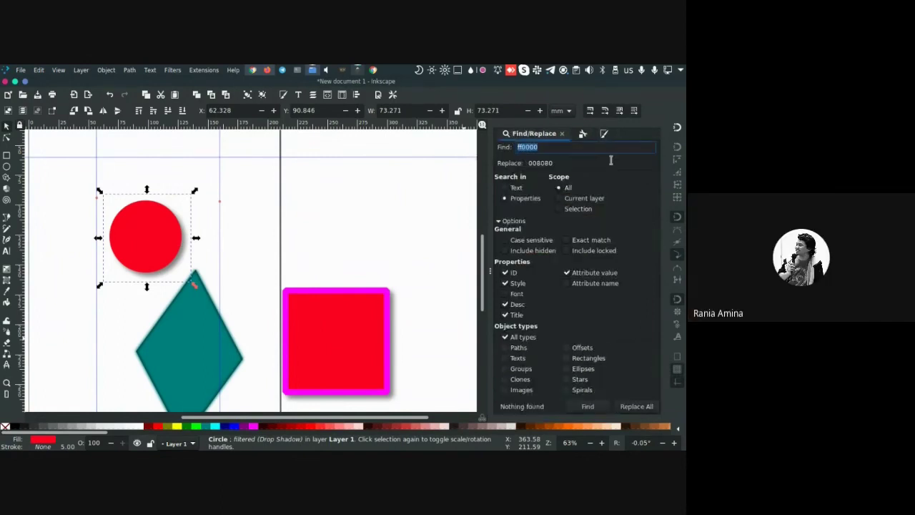
click(553, 146)
key(BackSpace)
key(BackSpace)
text(20)
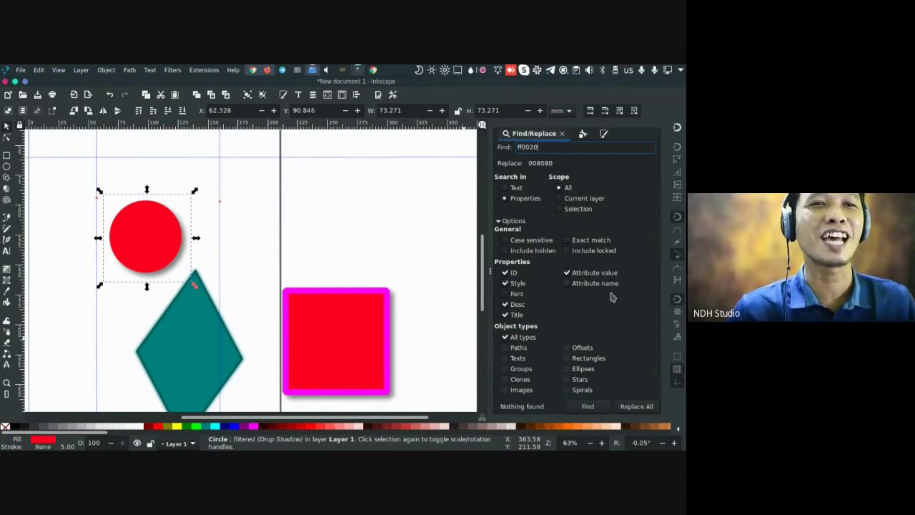
click(586, 407)
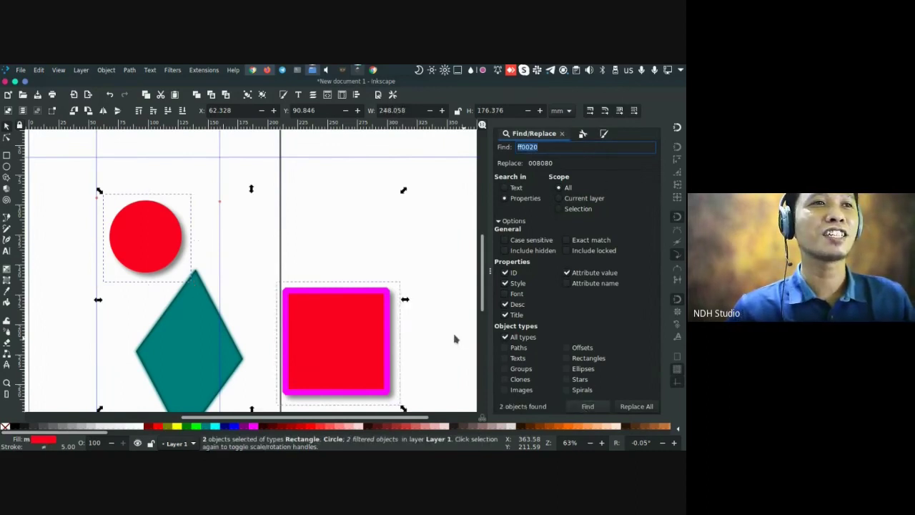
click(636, 407)
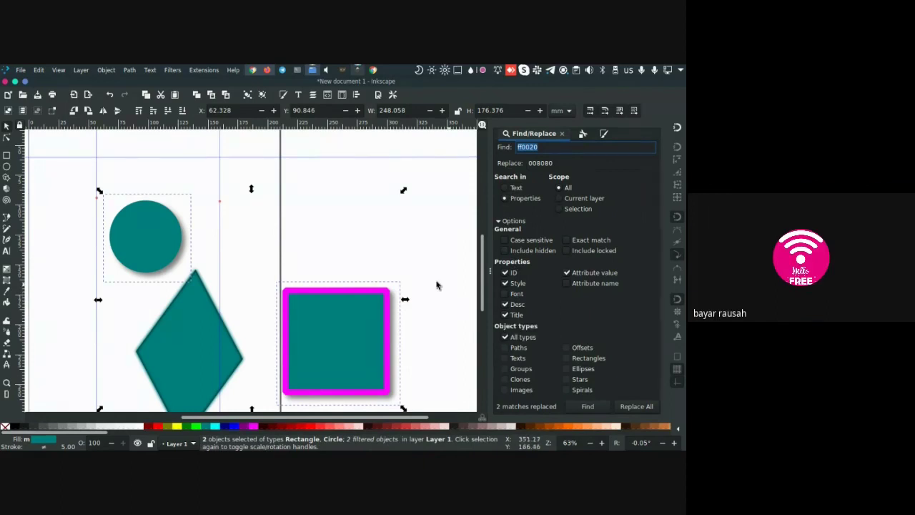
scroll(377, 213, down, 1)
scroll(380, 211, down, 1)
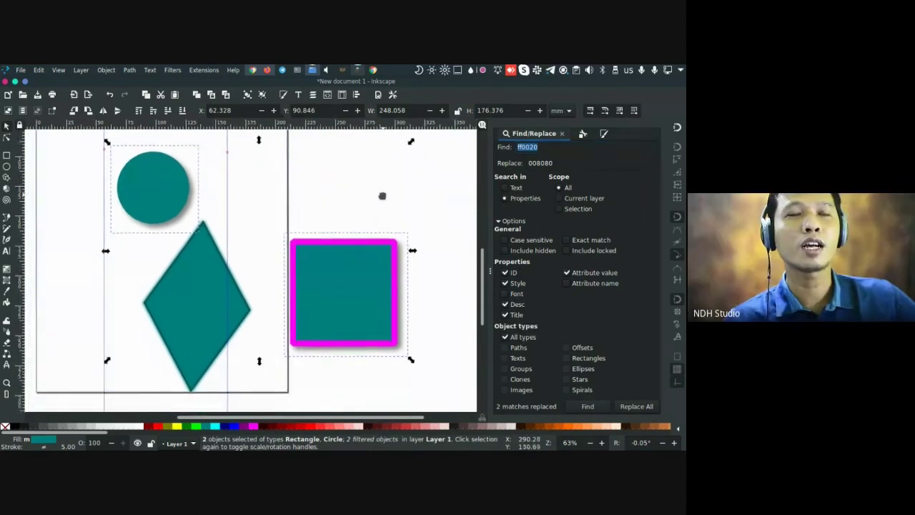
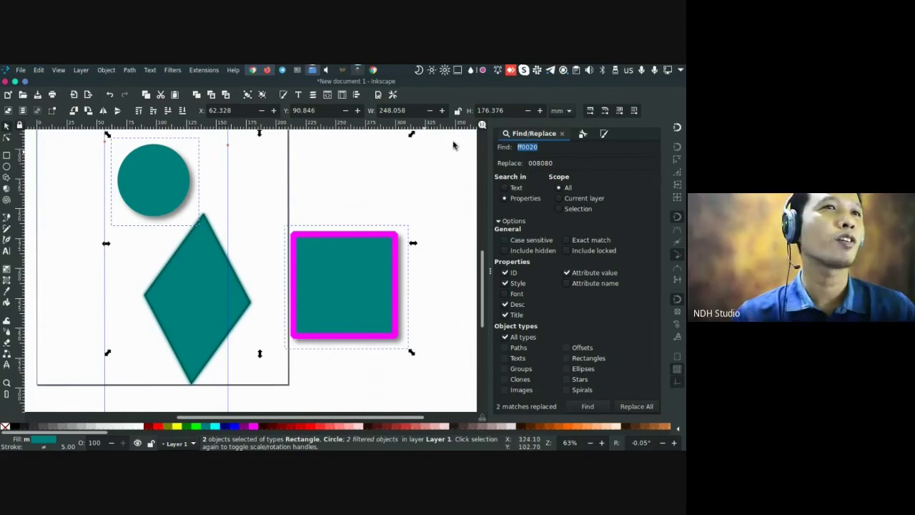
Bring up Inkscape's Preferences with Ctrl+Shift+P, opening on the Interface page
key(ctrl)
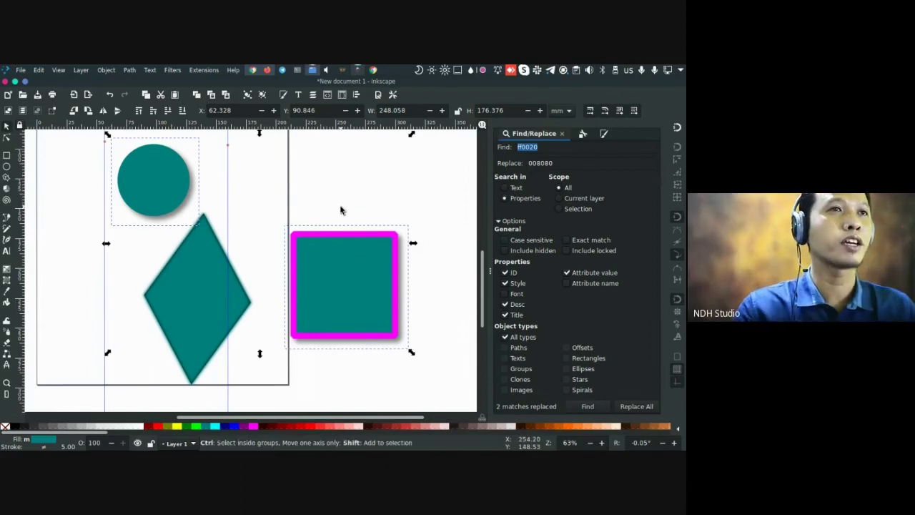
key(ctrl+shift+p)
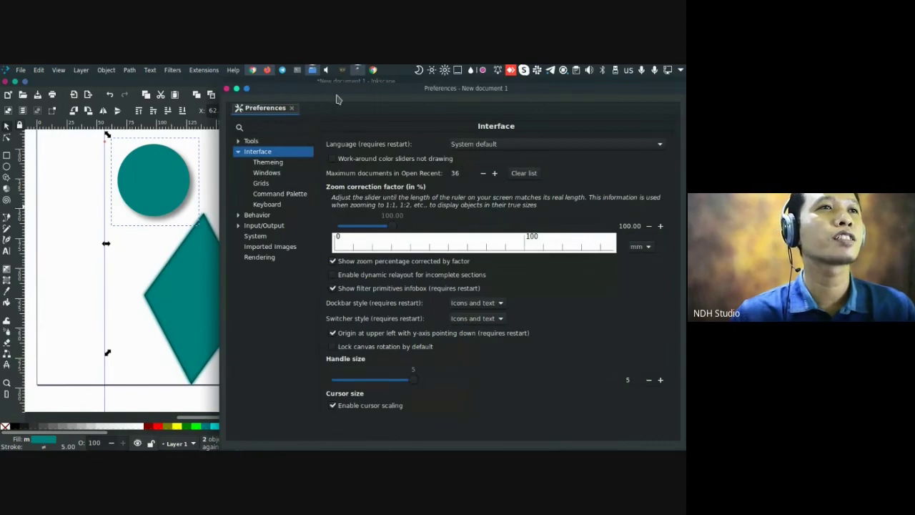
Move the Preferences window, maximize it to full width, and collapse the Interface group
drag(337, 96, 226, 95)
click(136, 89)
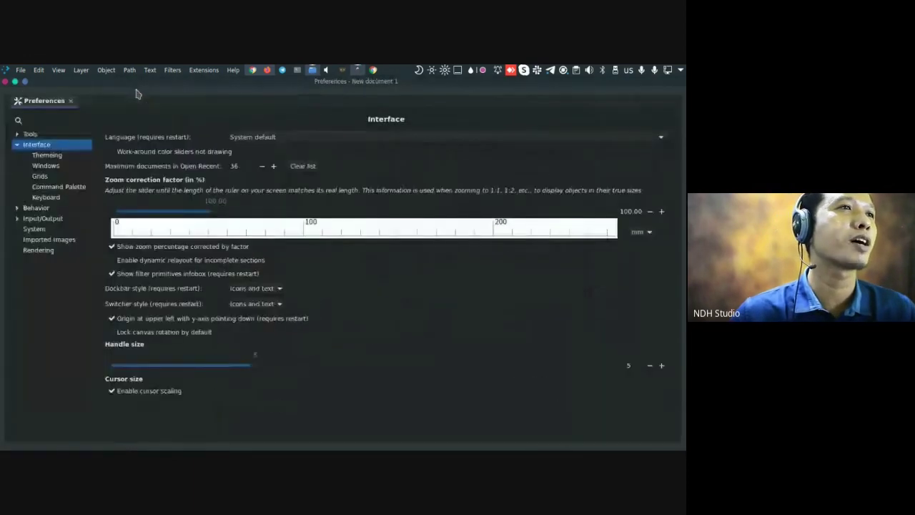
click(17, 144)
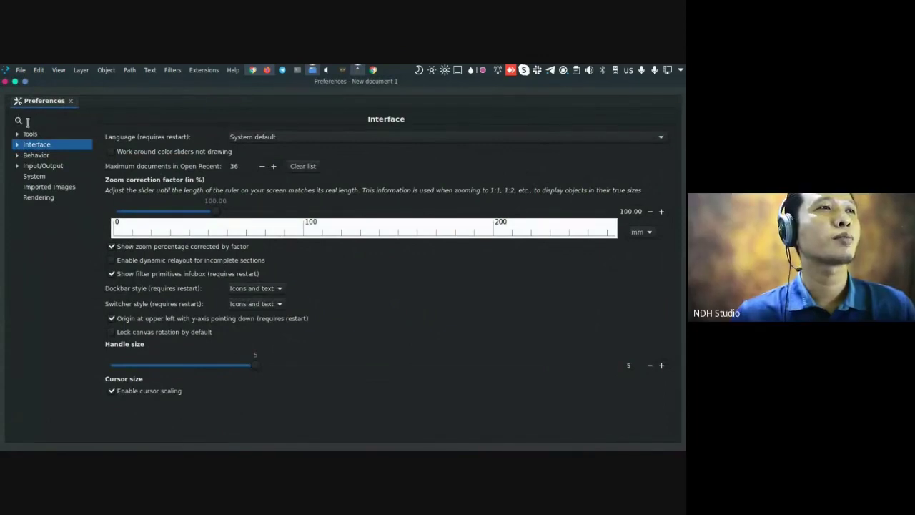
Search the settings for 'selection', then 'paint', then clear the search
click(36, 121)
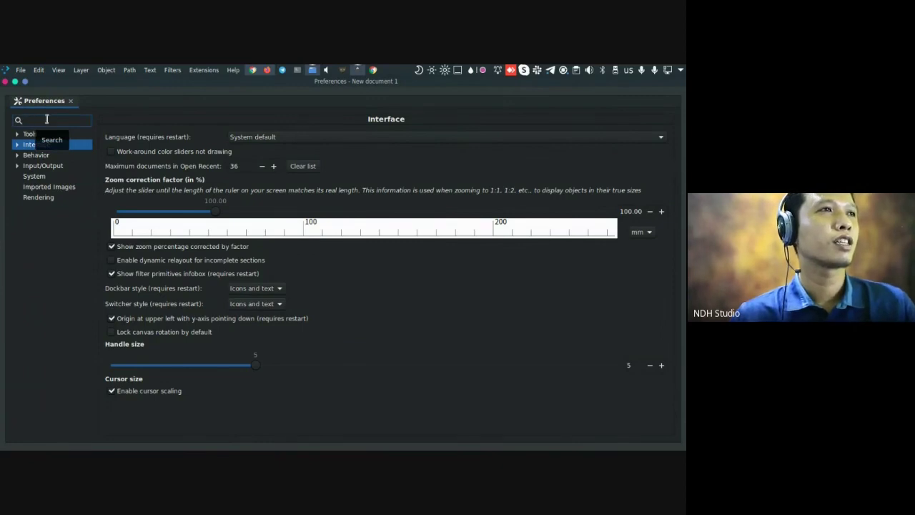
text(sele)
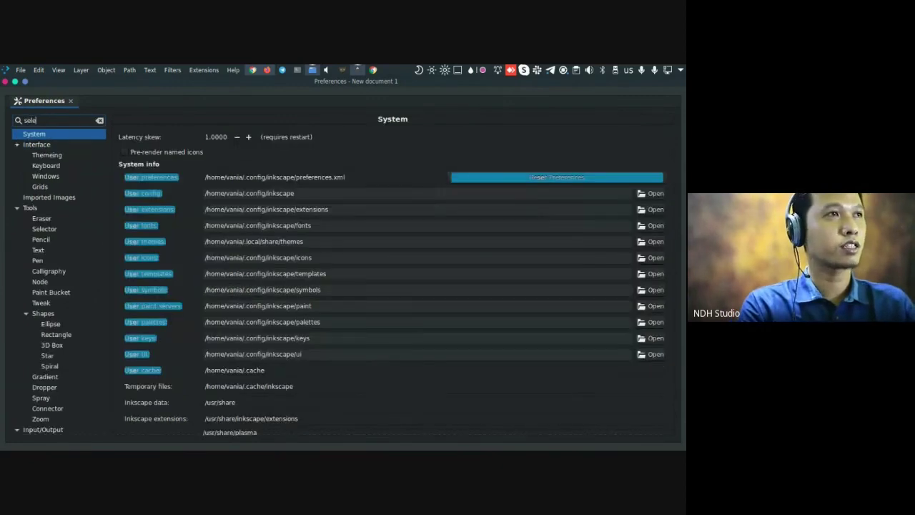
text(ction)
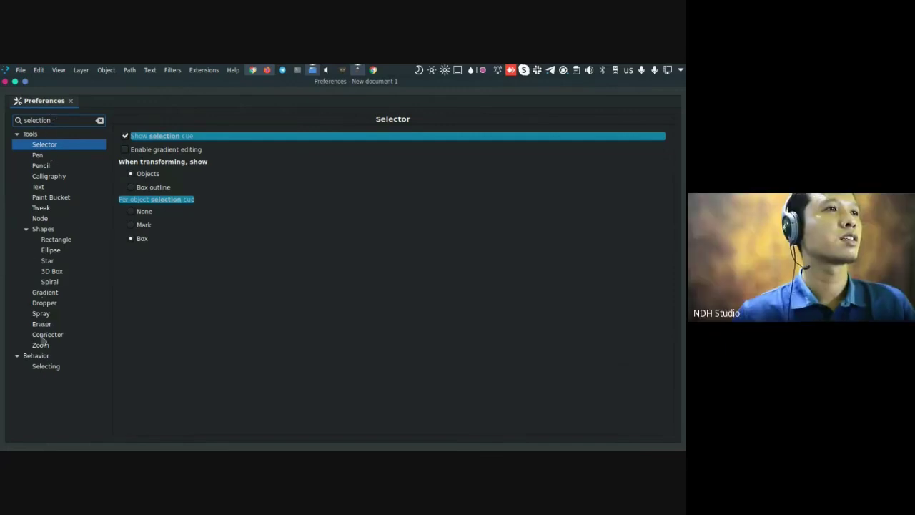
drag(61, 122, 24, 123)
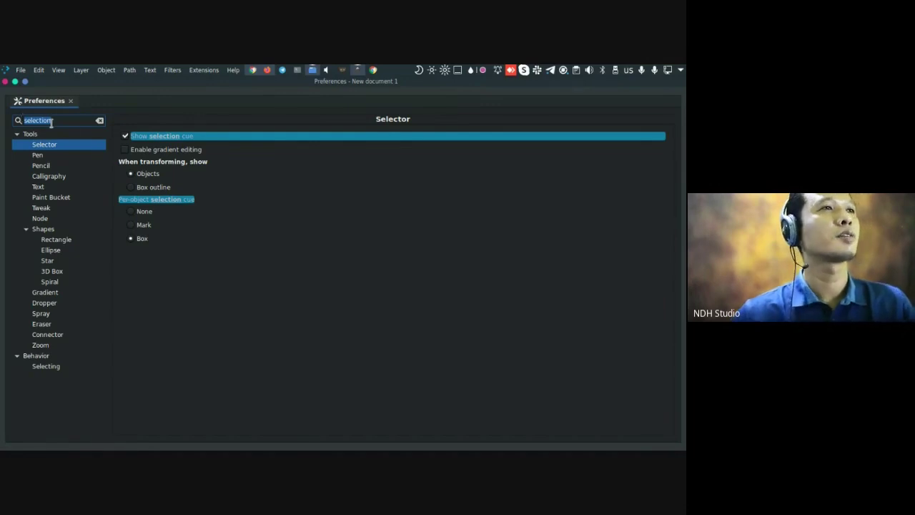
text(paint)
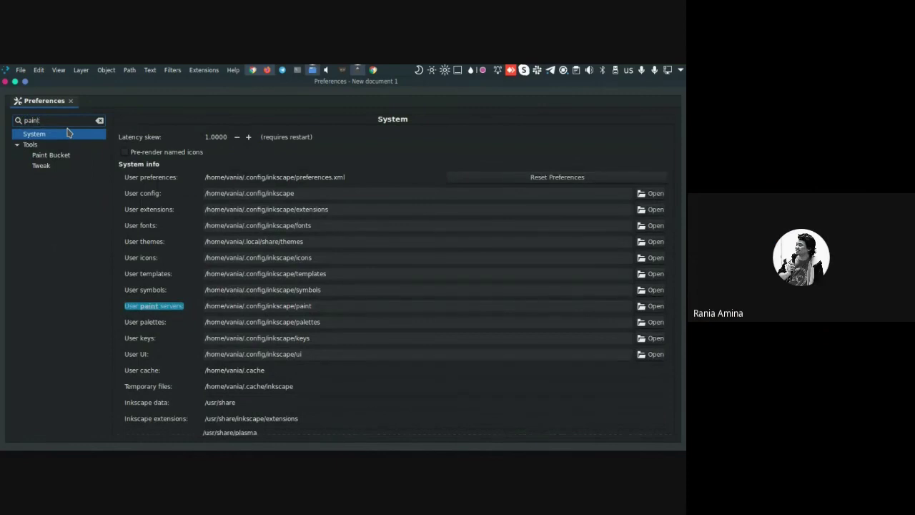
key(BackSpace)
key(BackSpace)
key(BackSpace)
key(BackSpace)
key(BackSpace)
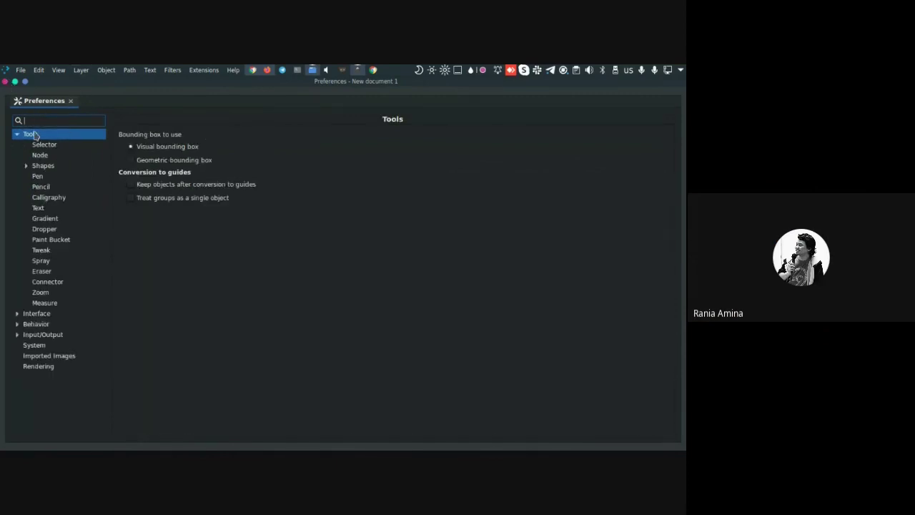
Check Rendering's redraw-while-editing choices, keeping Responsive, then search settings for 'beha'
click(36, 367)
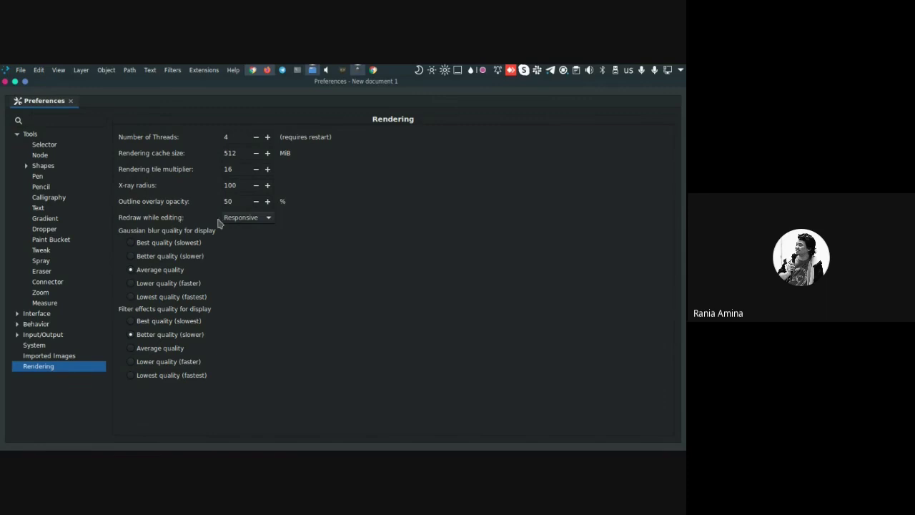
click(262, 224)
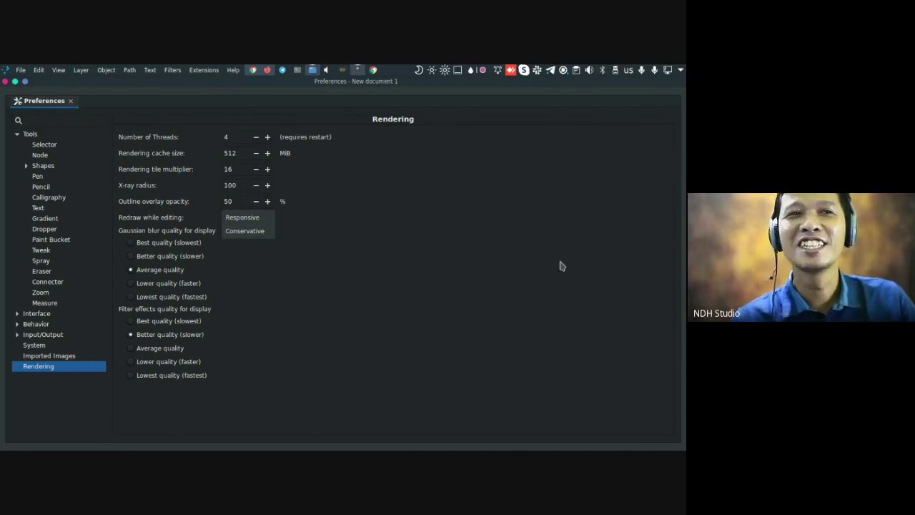
key(Escape)
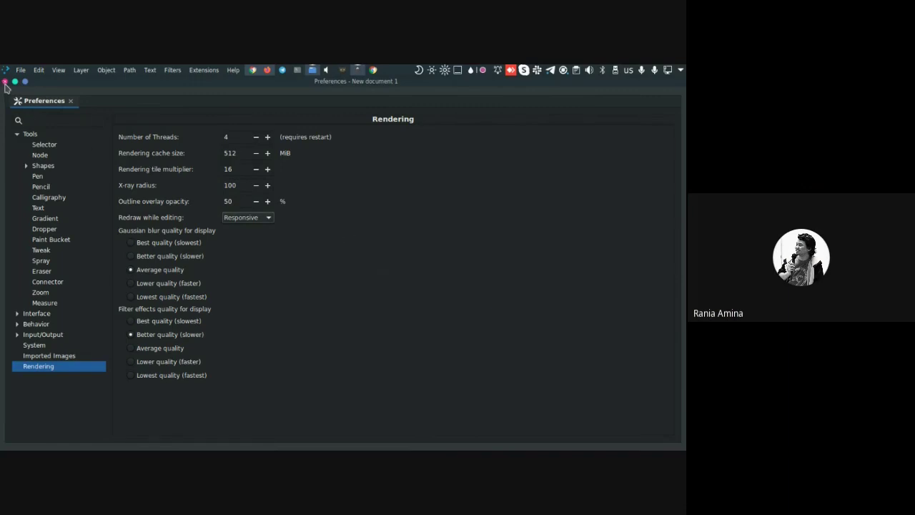
click(54, 122)
text(beha)
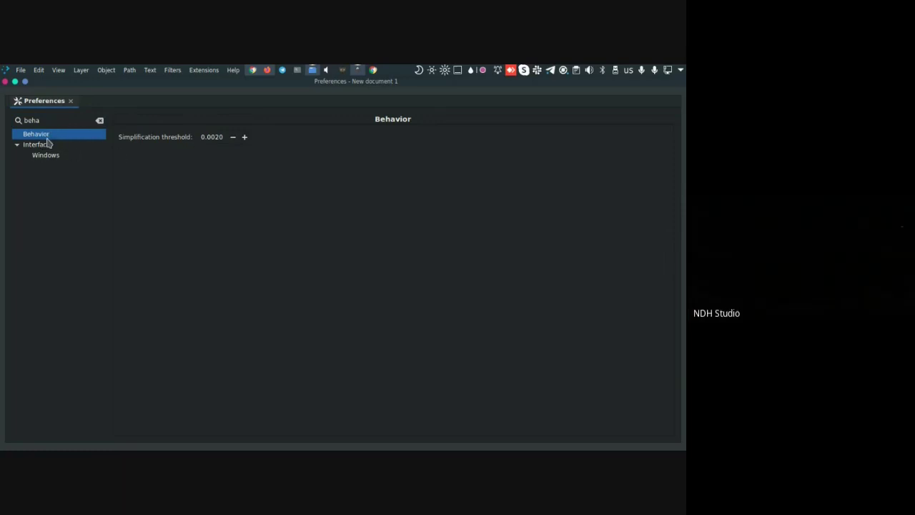
Enable 'Mouse move pans when Space is pressed' under Behavior > Scrolling, then close Preferences
click(101, 121)
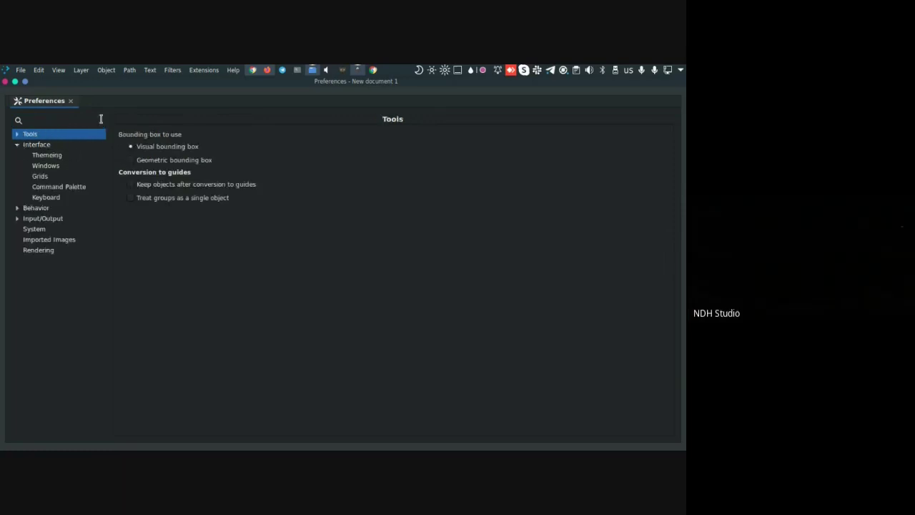
click(18, 208)
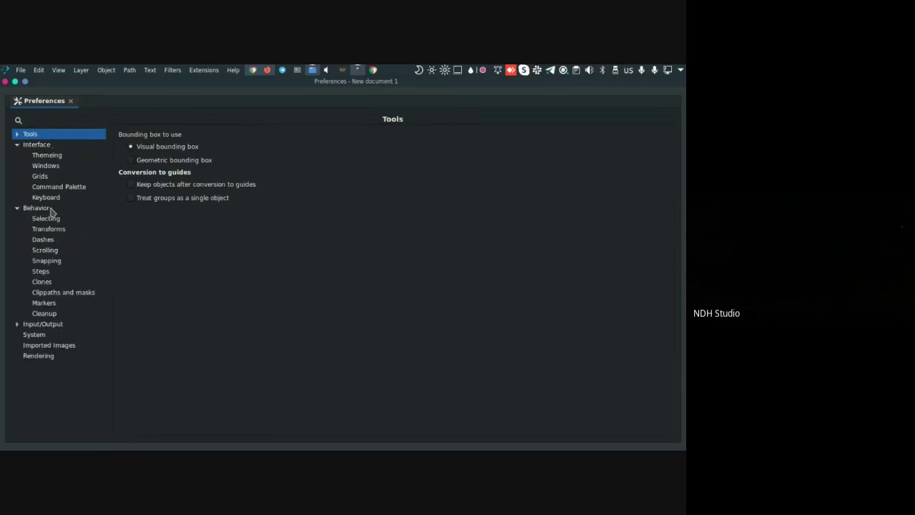
click(46, 210)
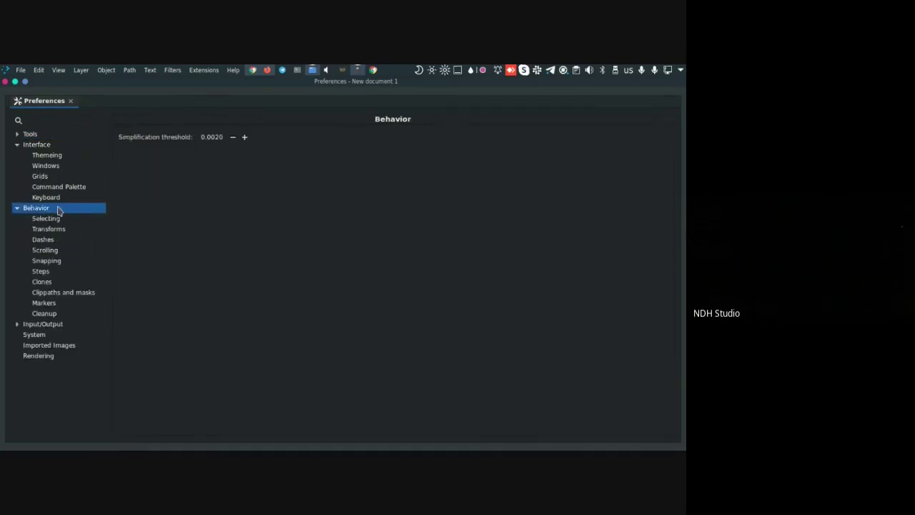
click(45, 251)
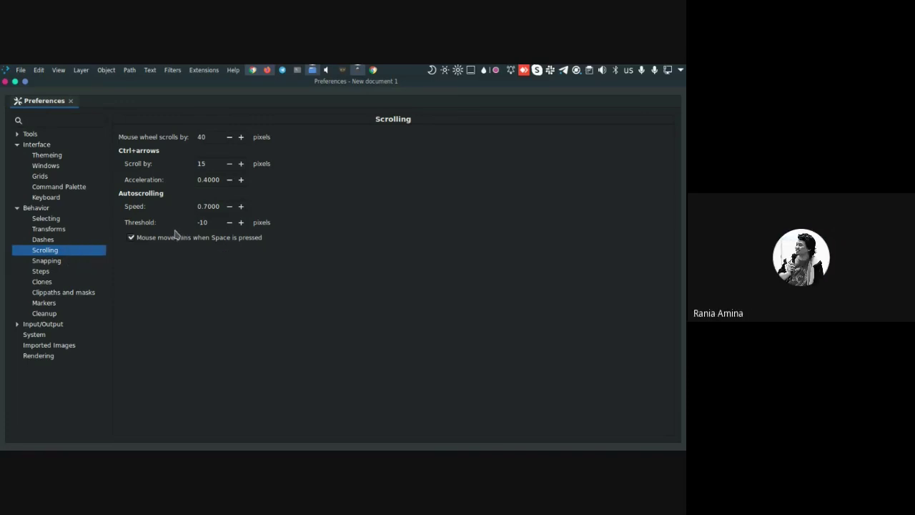
click(134, 240)
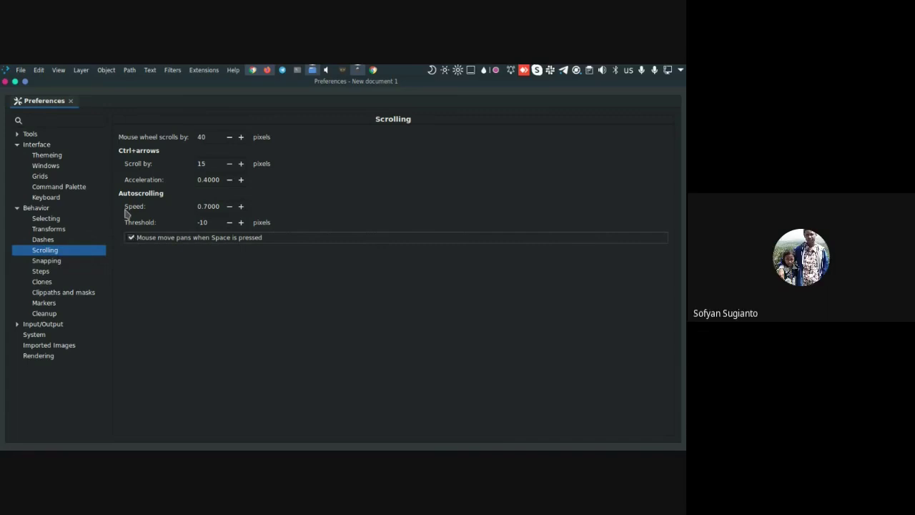
click(132, 238)
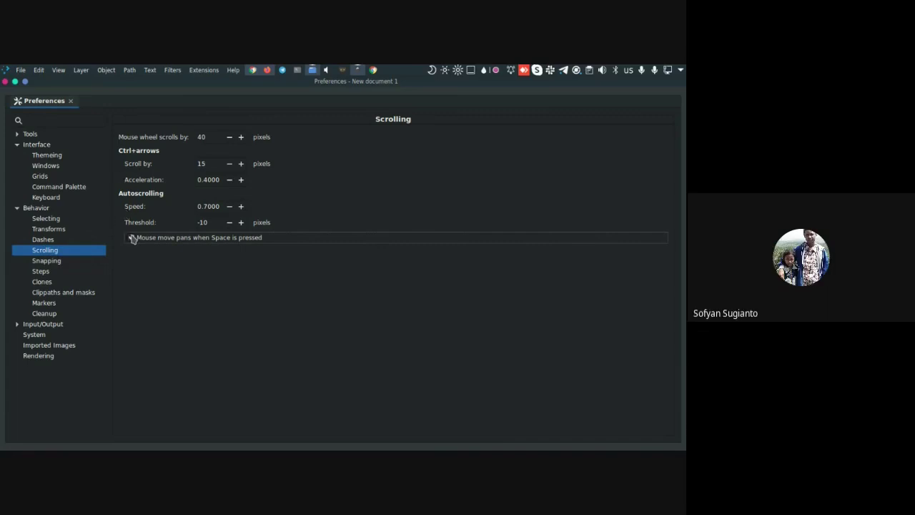
click(15, 81)
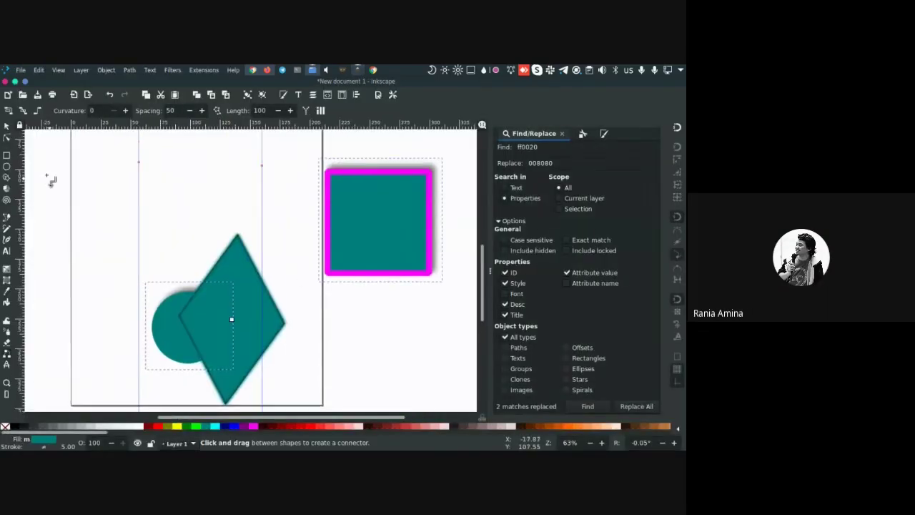
Test zooming and Space-panning around the teal shapes, then switch to the Coba overlay.svg window
click(8, 126)
scroll(279, 233, up, 5)
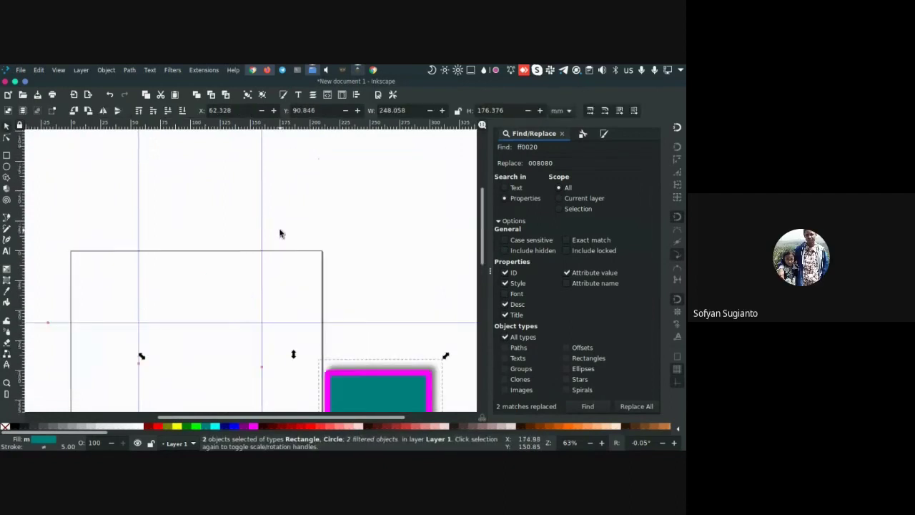
scroll(279, 233, down, 4)
scroll(279, 232, down, 1)
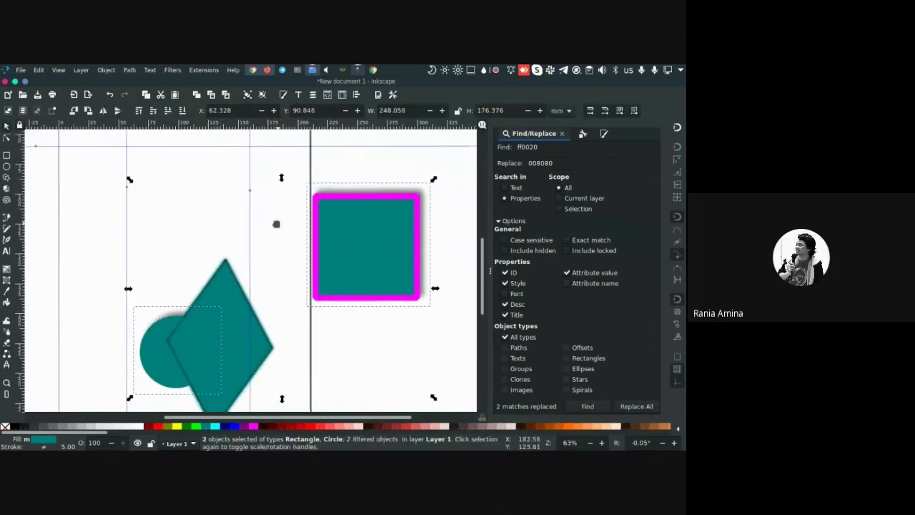
scroll(277, 228, up, 4)
scroll(277, 229, down, 4)
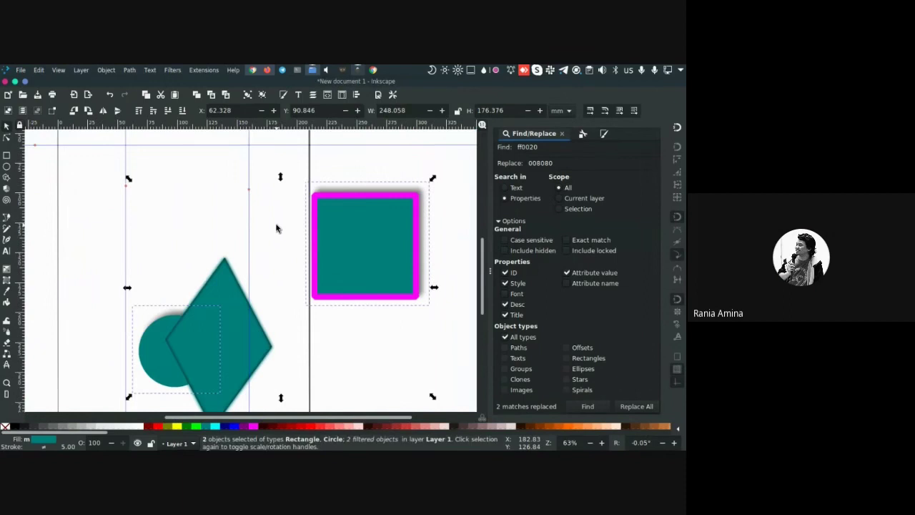
key(space)
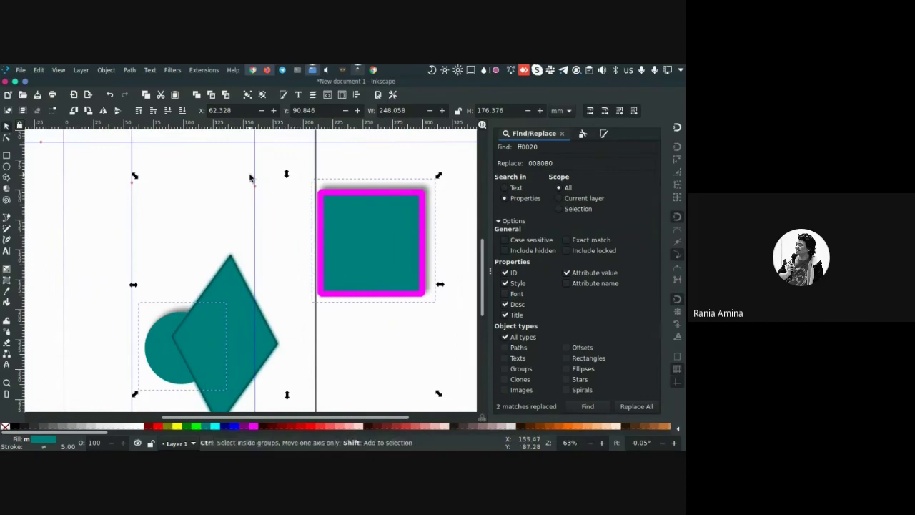
scroll(345, 241, down, 2)
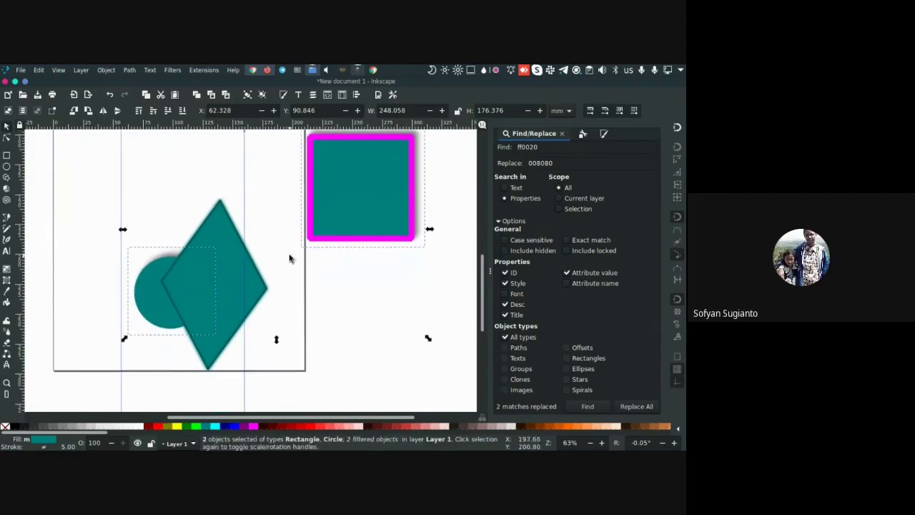
key(alt+Tab)
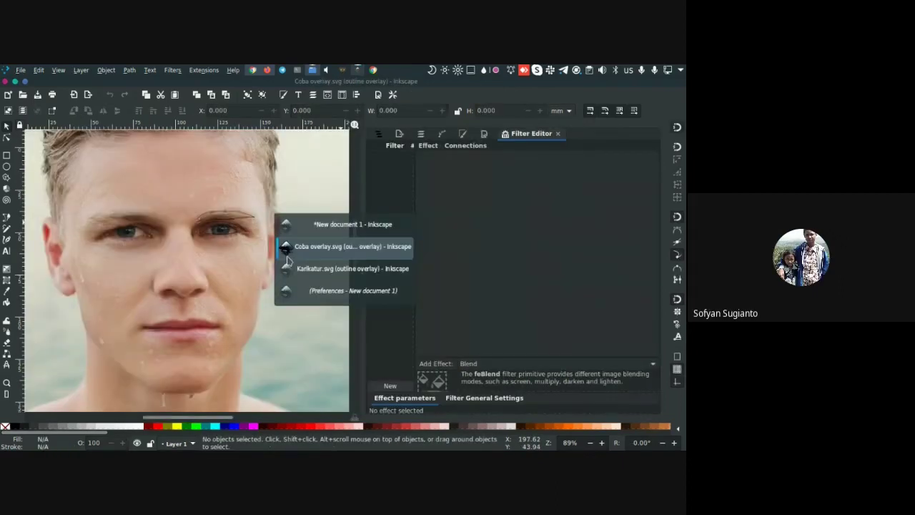
key(alt+Tab)
key(alt+Tab)
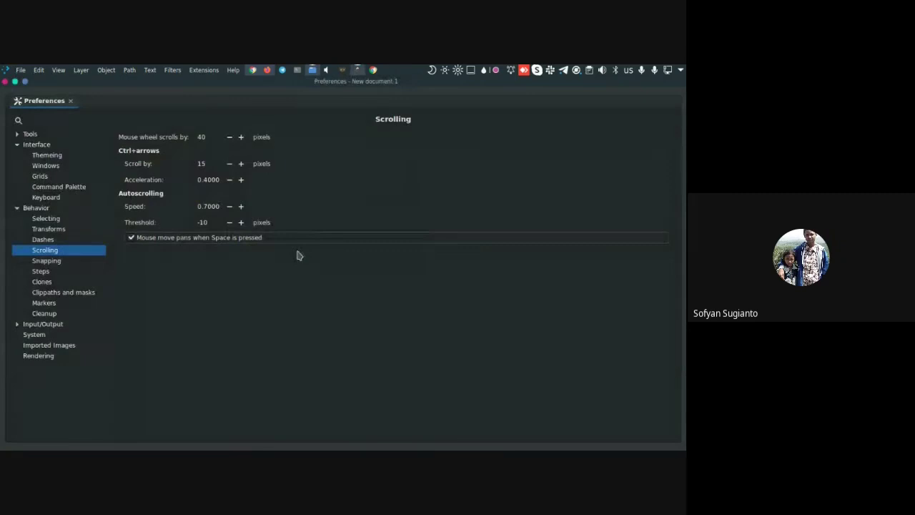
Collapse Interface, toggle the Behavior group, then expand Interface and show the Keyboard page
click(17, 144)
click(18, 156)
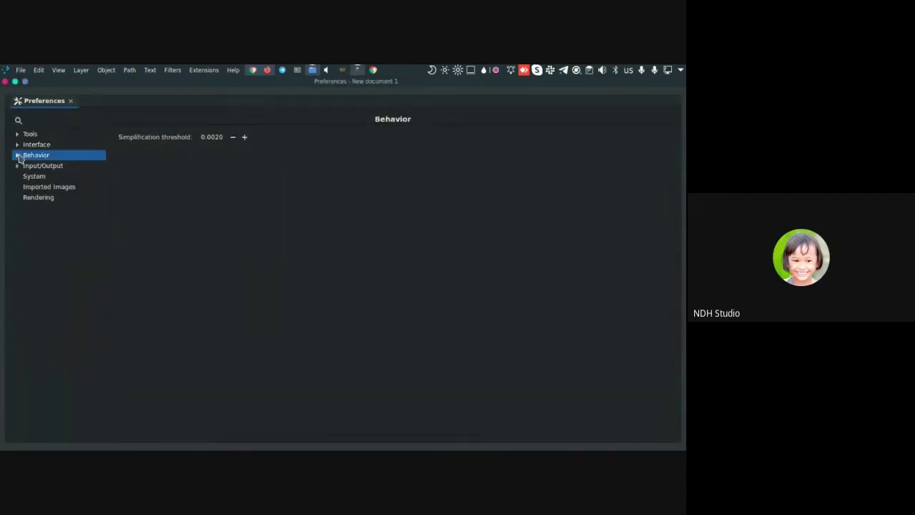
click(17, 155)
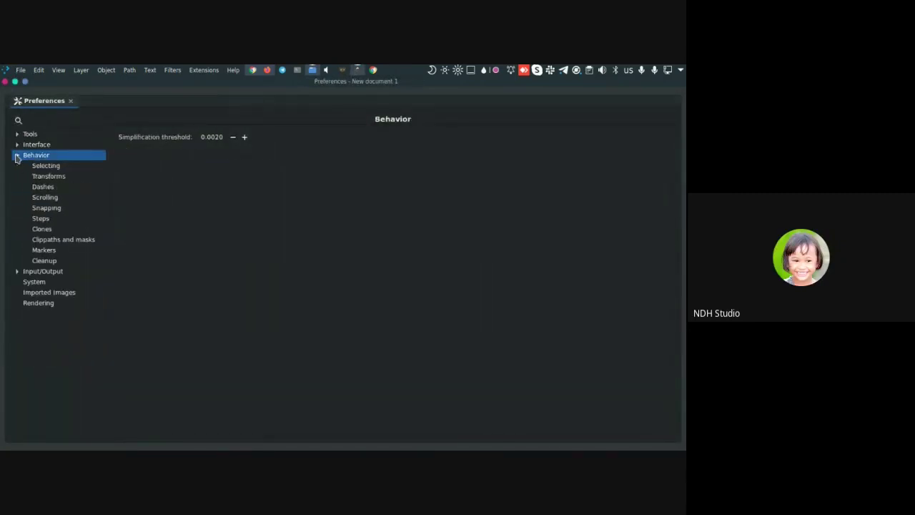
click(17, 155)
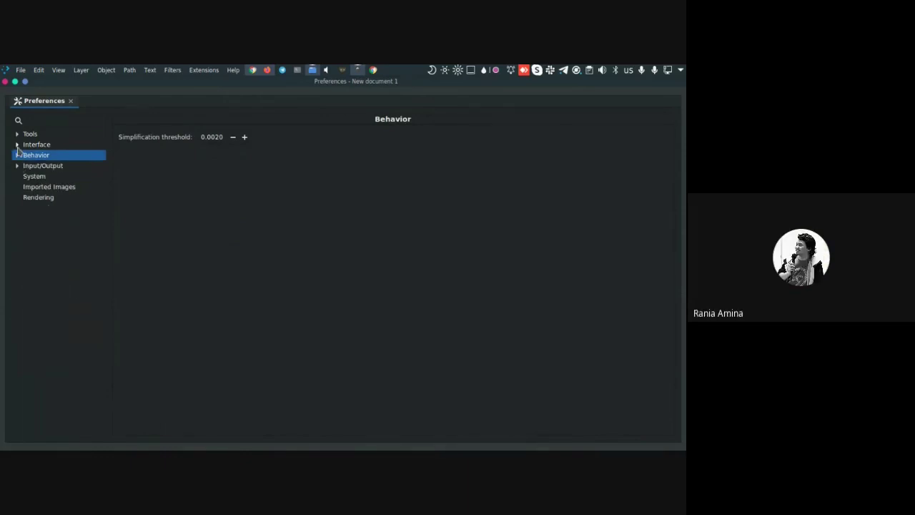
click(17, 144)
click(36, 198)
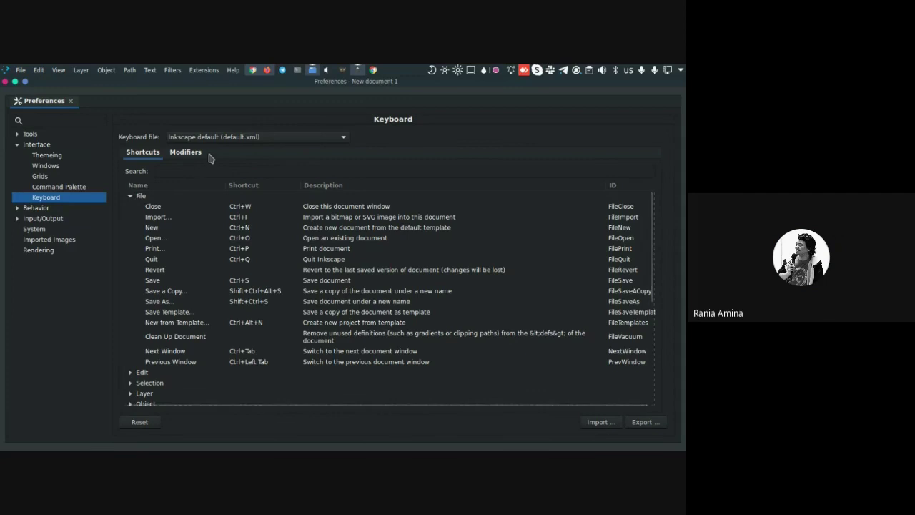
Search the shortcuts for 'sca' and expand the matching Extensions group
click(184, 173)
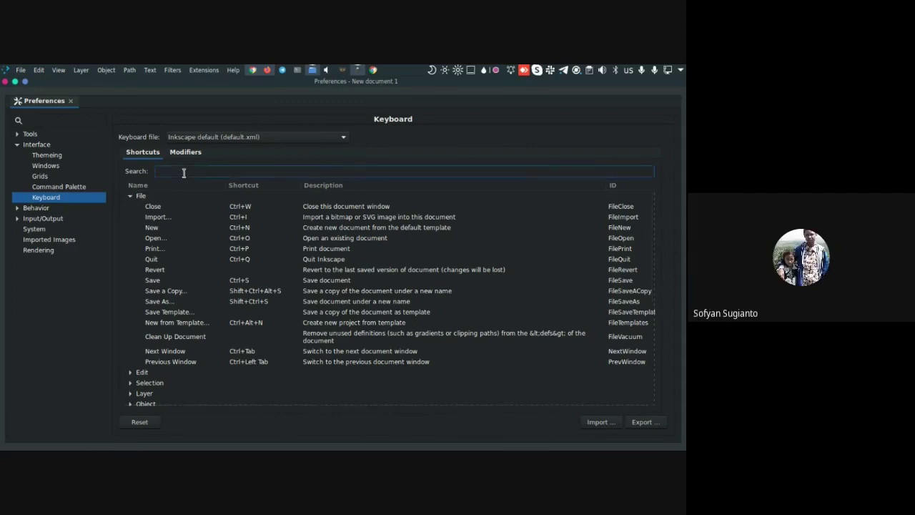
text(scaling)
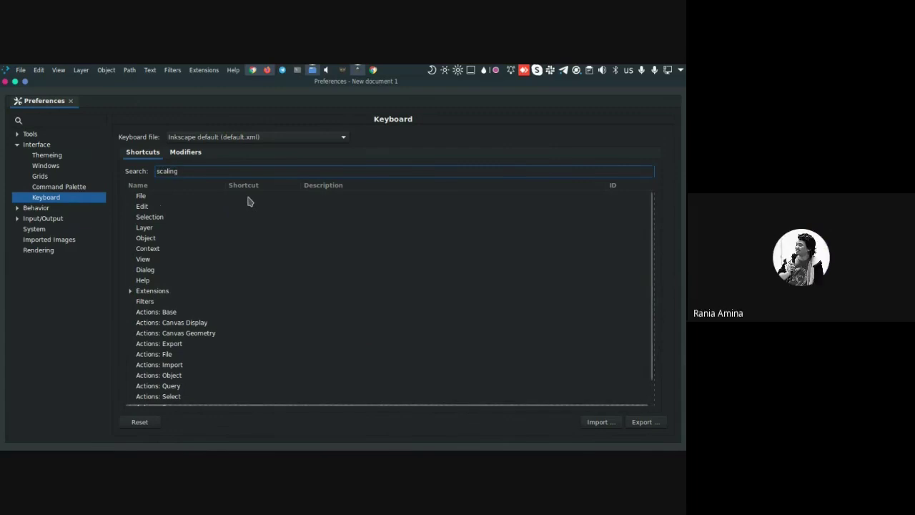
scroll(257, 266, down, 1)
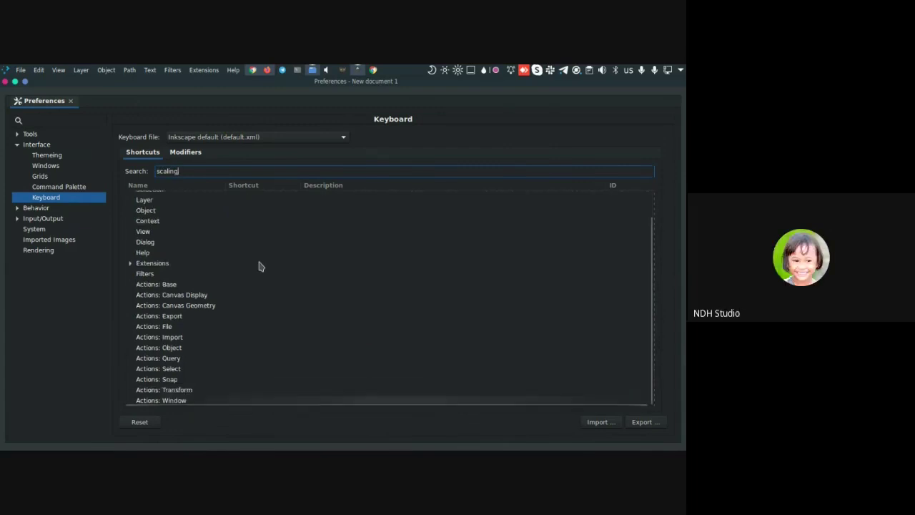
scroll(259, 266, up, 1)
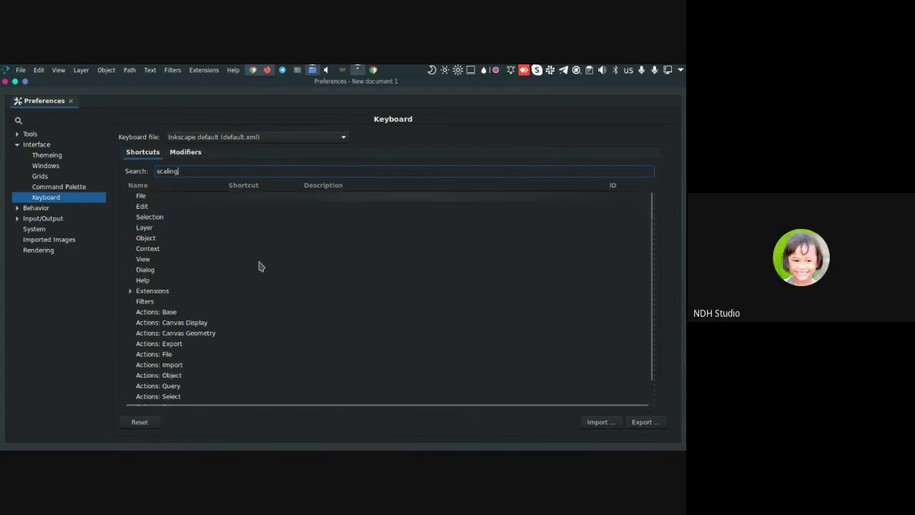
click(130, 291)
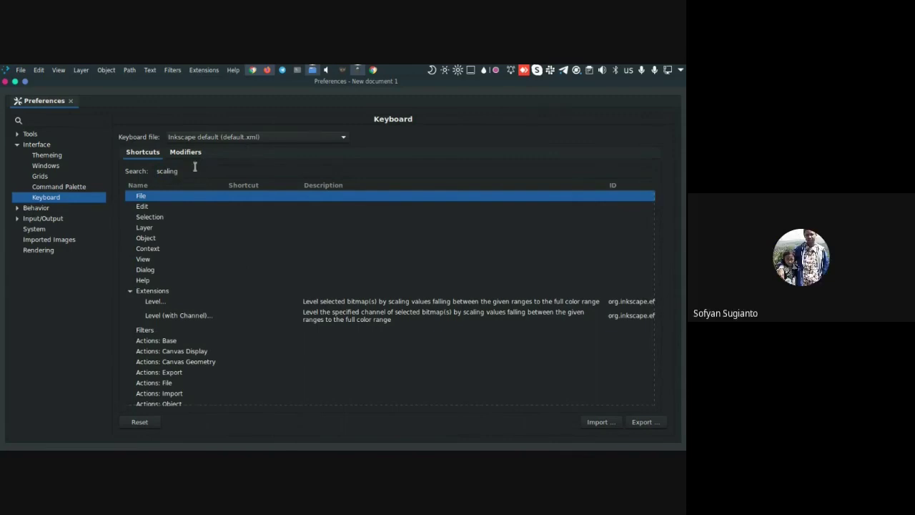
Change the shortcut search to 'zoo', expand the Context group, and select Zoom Preferences
drag(199, 171, 147, 175)
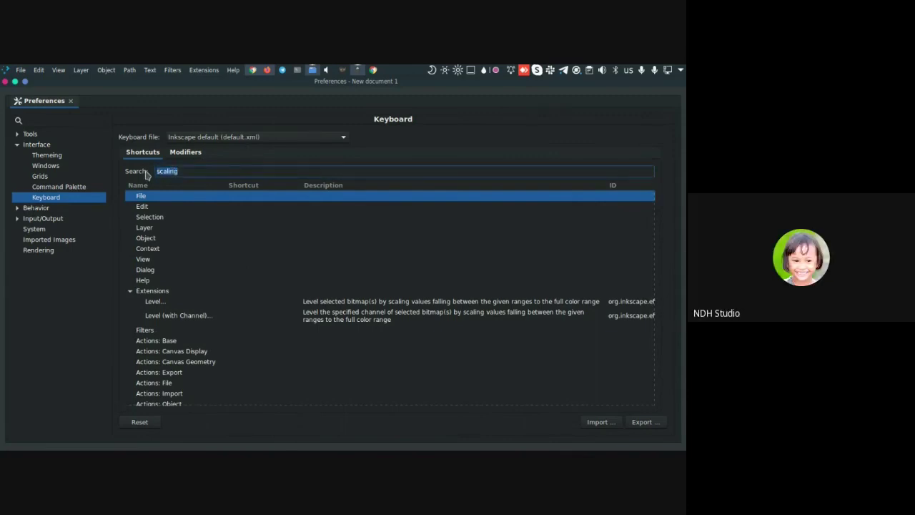
text(zoom)
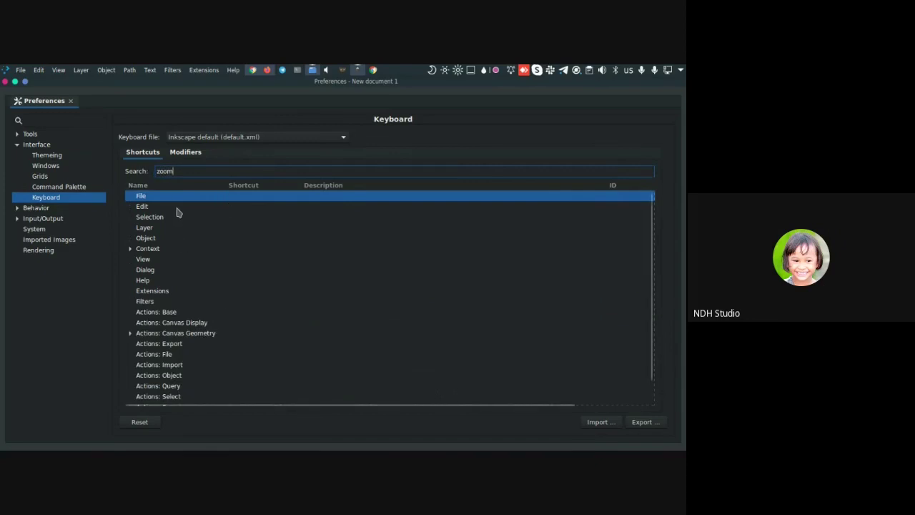
scroll(145, 306, down, 1)
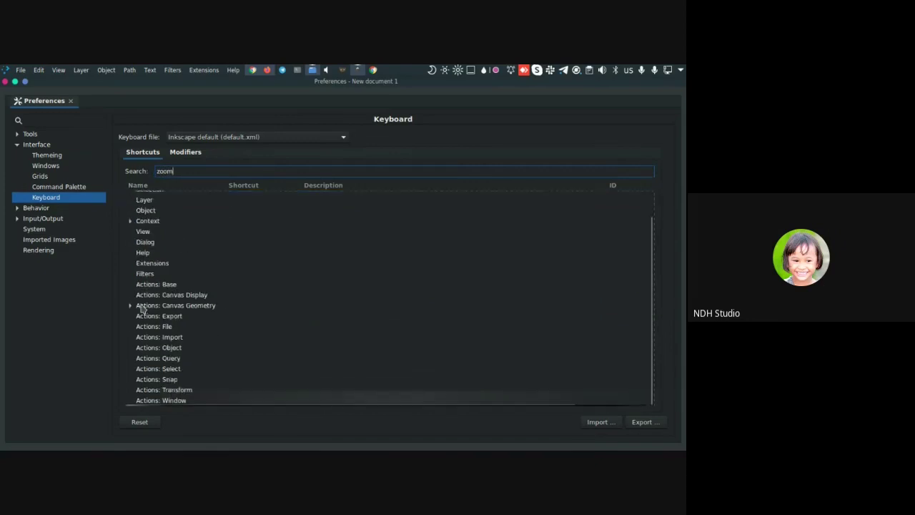
scroll(144, 306, up, 1)
click(130, 249)
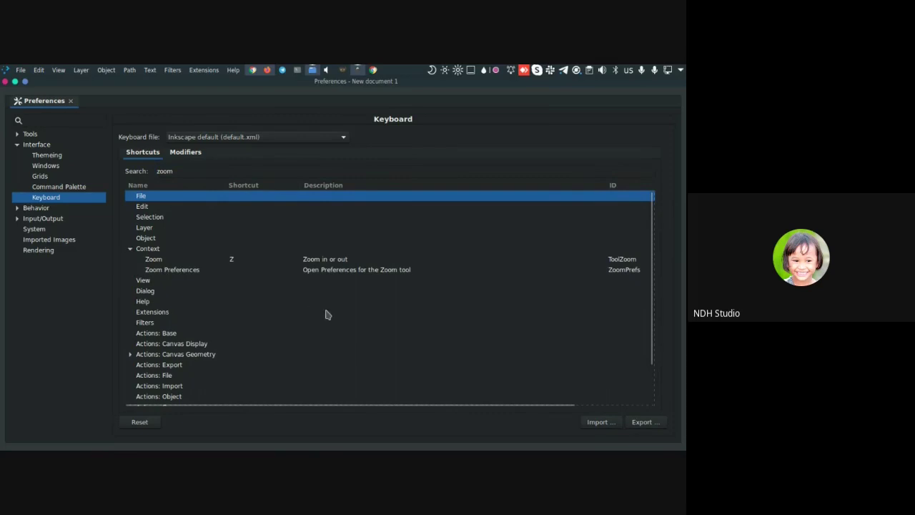
click(191, 275)
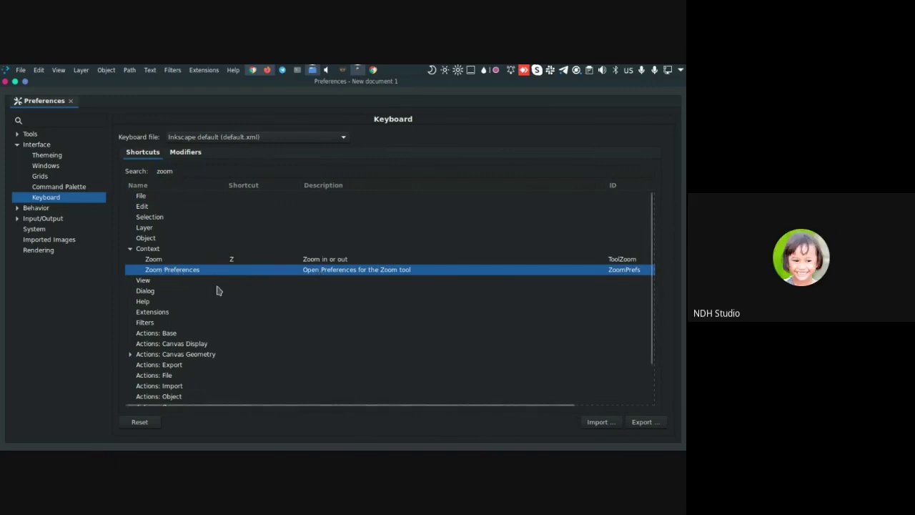
scroll(219, 291, down, 2)
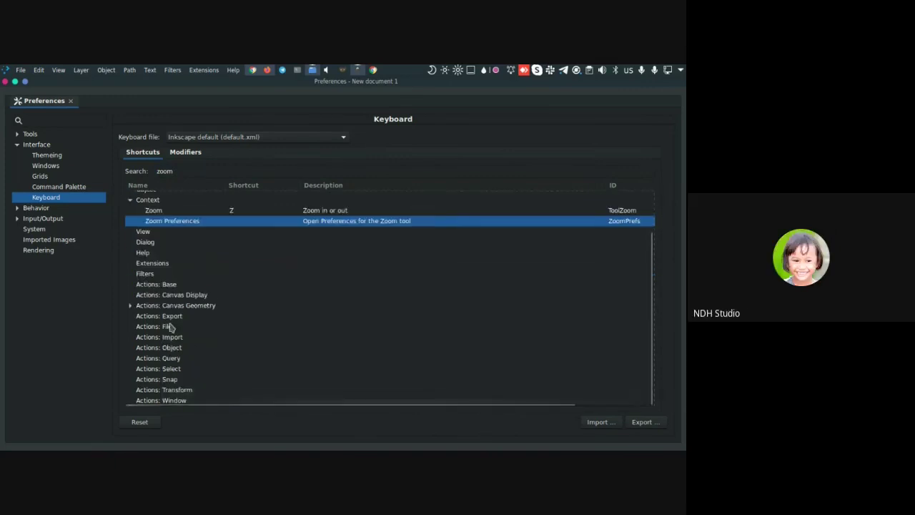
Expand Actions: Canvas Geometry to review zoom shortcuts like Zoom 1:1 on 1 and Numpad 1
click(130, 306)
scroll(156, 299, down, 5)
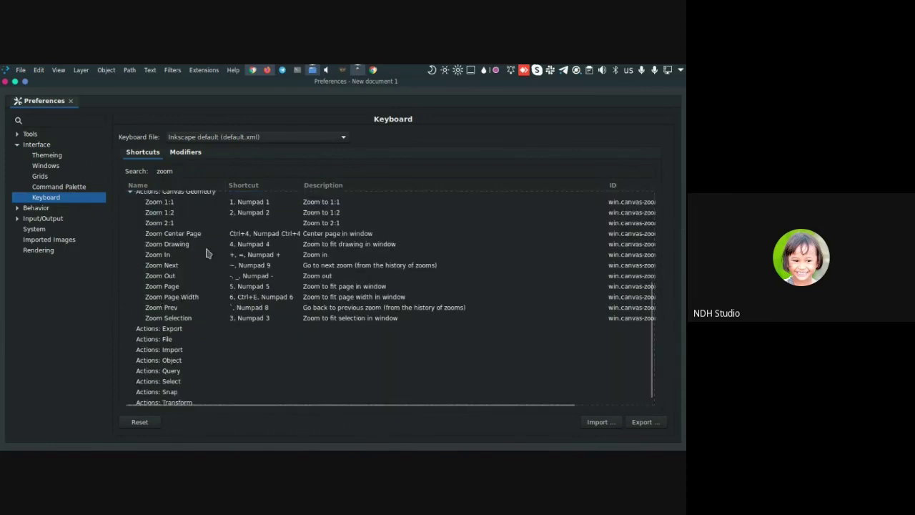
scroll(212, 275, up, 5)
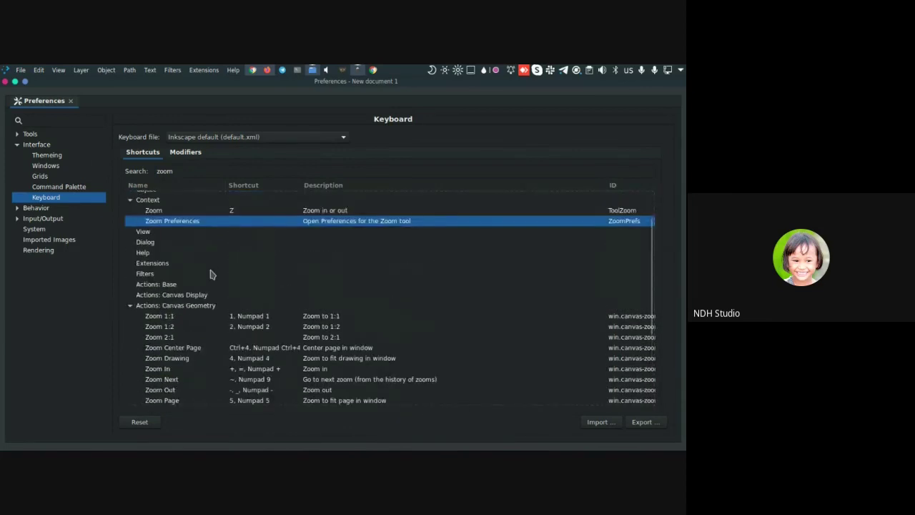
scroll(211, 275, up, 2)
scroll(200, 290, down, 1)
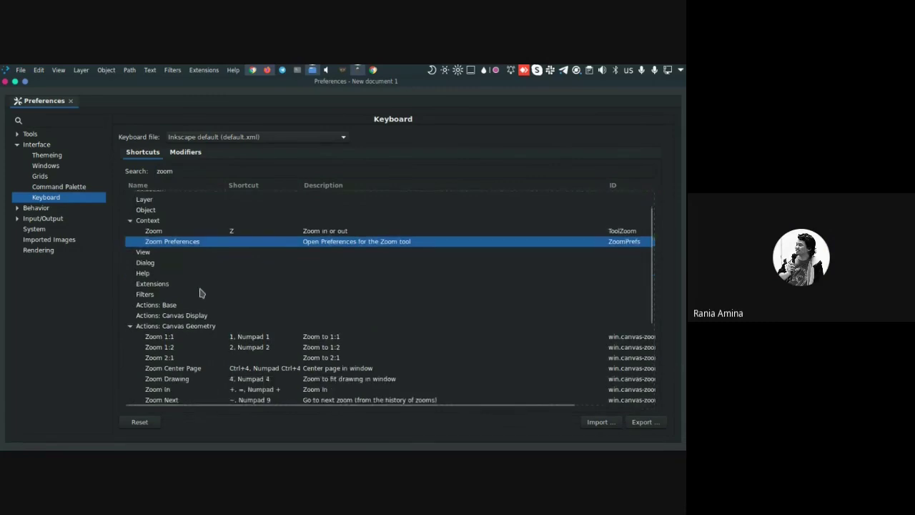
scroll(201, 293, down, 1)
scroll(208, 282, down, 2)
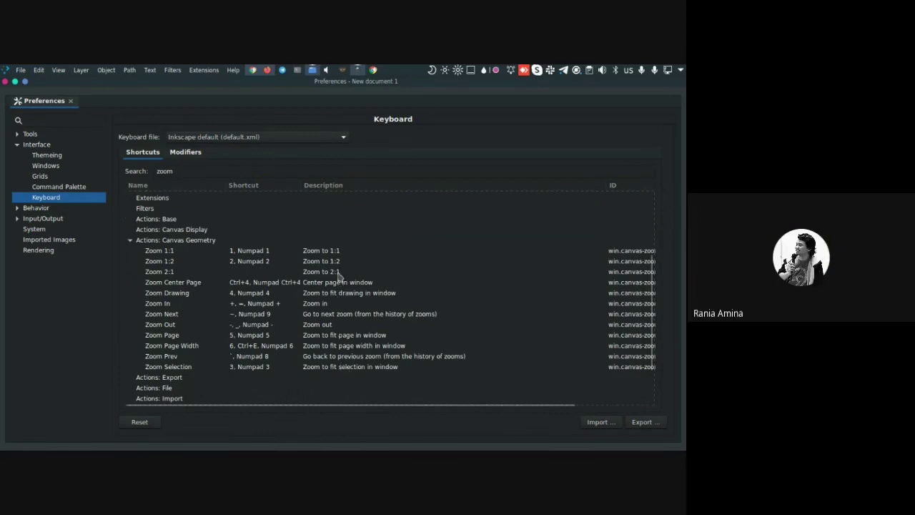
scroll(338, 275, up, 5)
click(296, 271)
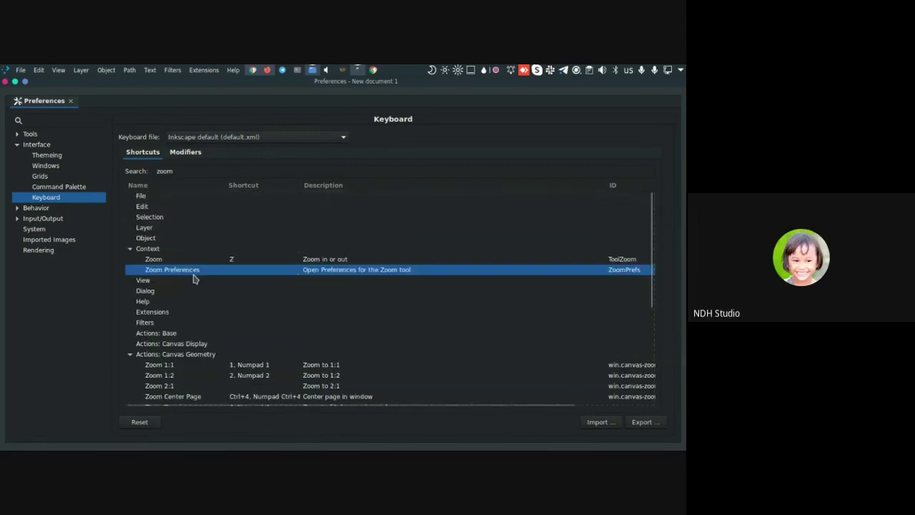
scroll(272, 281, down, 5)
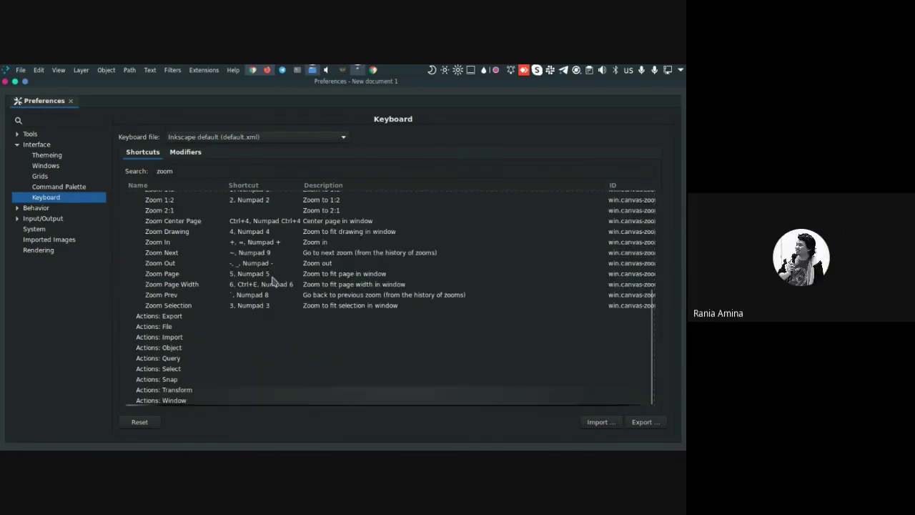
scroll(272, 282, up, 6)
scroll(272, 281, down, 5)
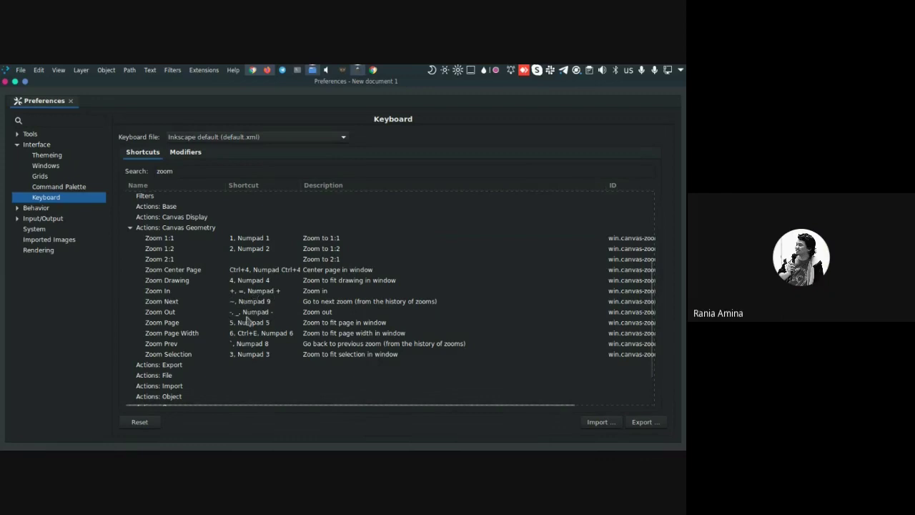
Start editing the Zoom In shortcut, then abandon it, keeping its original keys
click(161, 294)
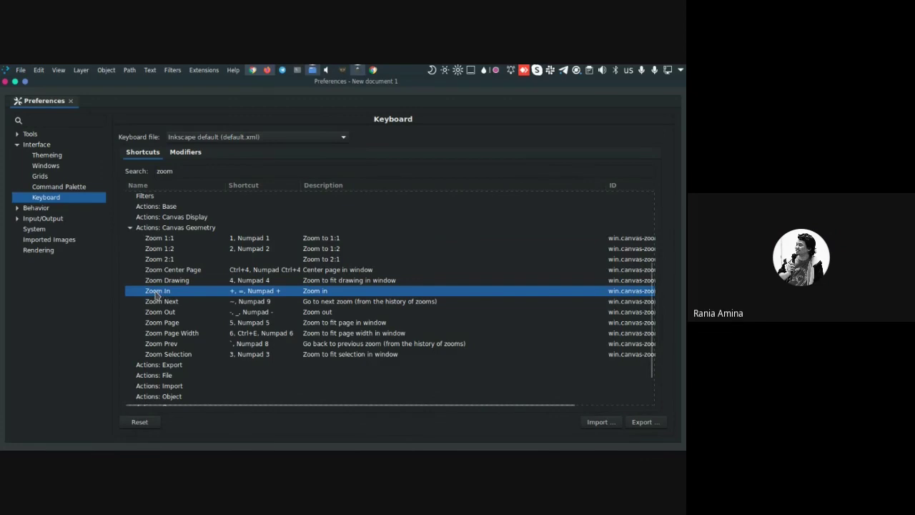
click(263, 293)
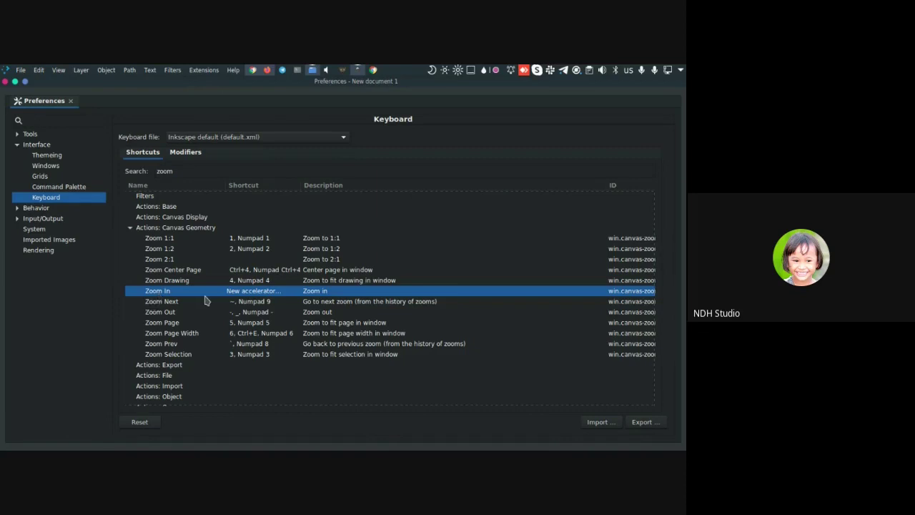
key(plus)
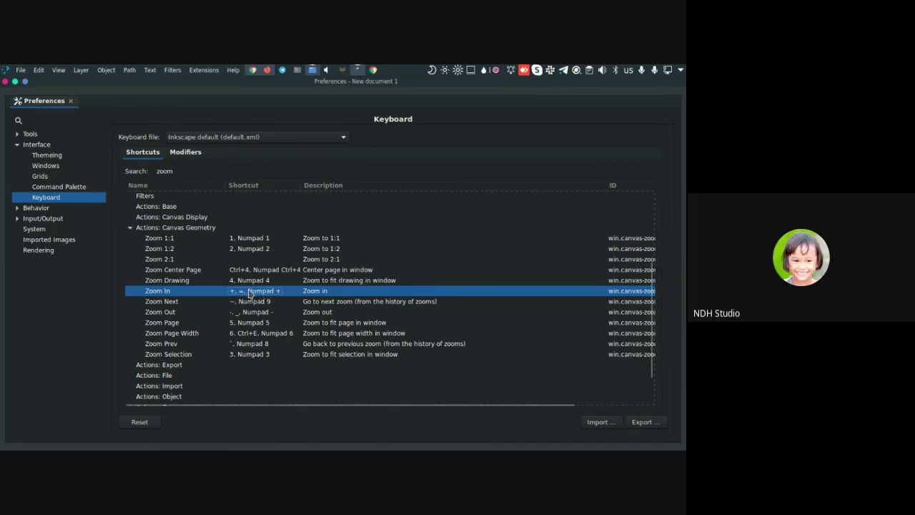
Try Numpad * for Zoom In and decline reassigning it away from Star
click(249, 292)
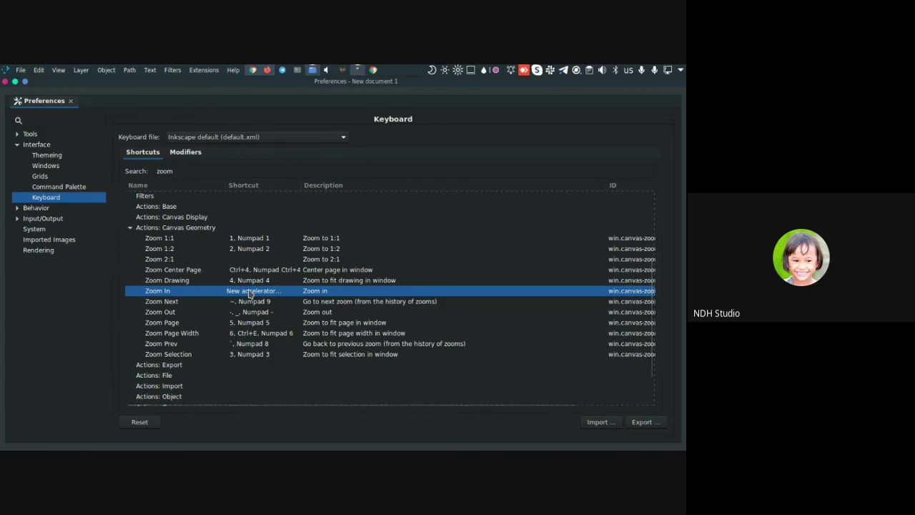
scroll(249, 294, up, 4)
scroll(249, 294, down, 5)
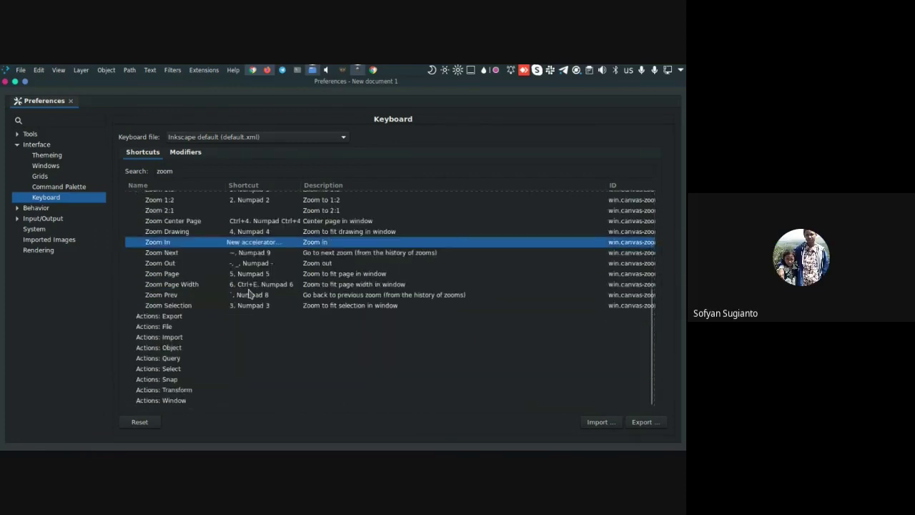
scroll(249, 245, up, 2)
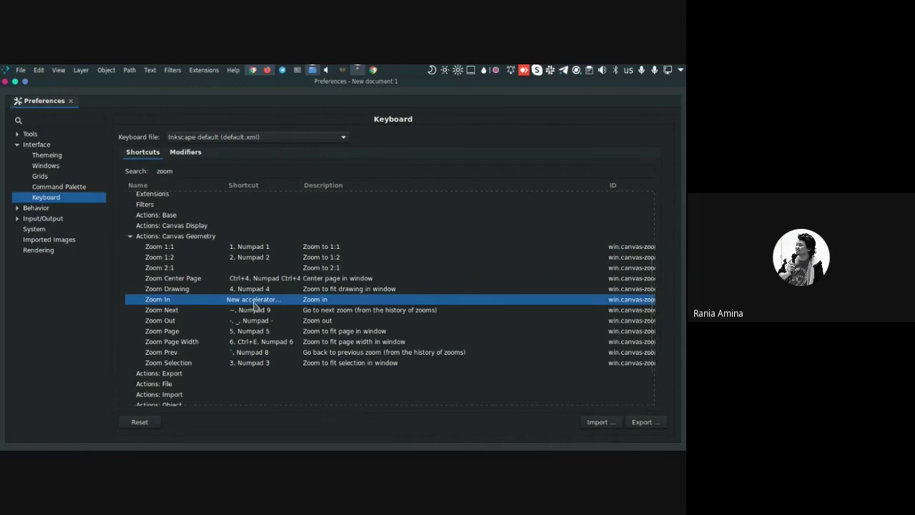
scroll(254, 304, up, 2)
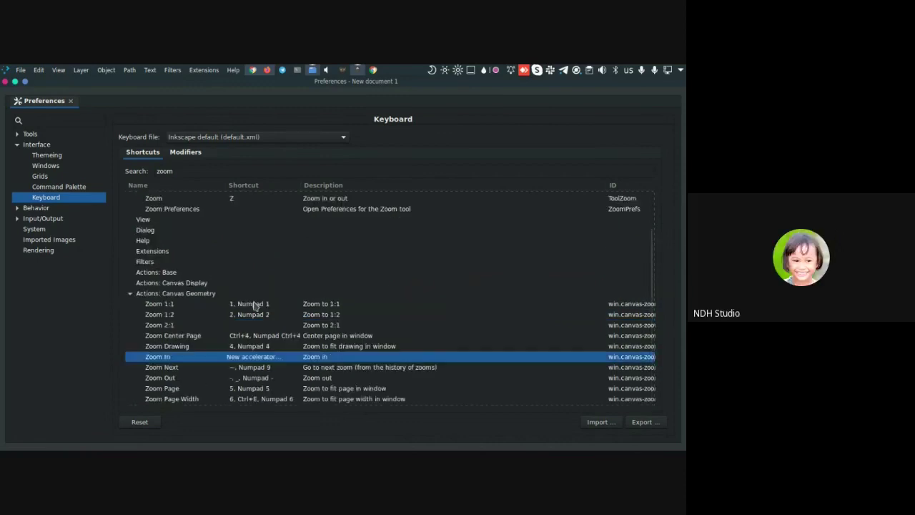
scroll(254, 304, down, 2)
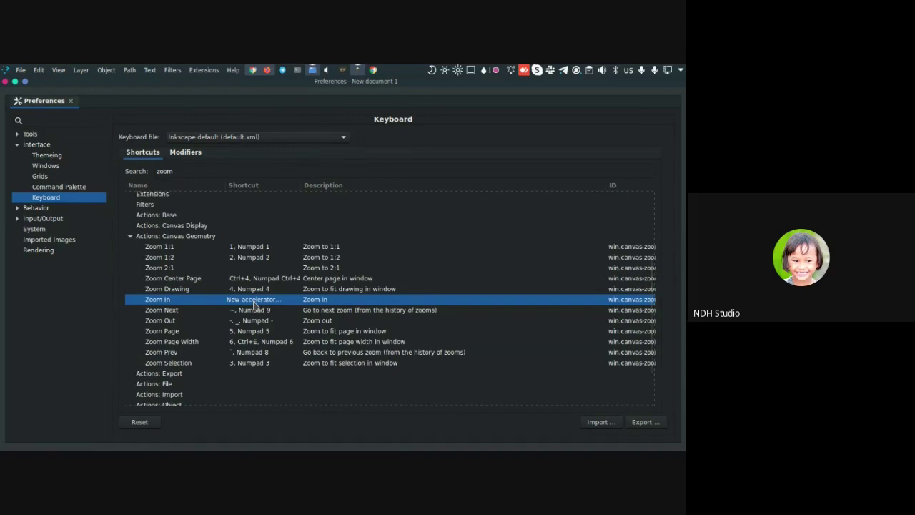
key(KP_Multiply)
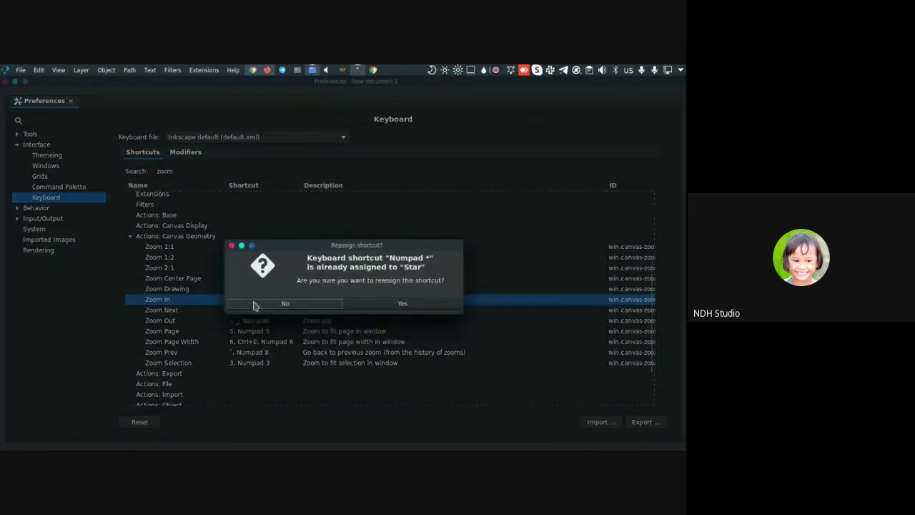
drag(315, 247, 461, 205)
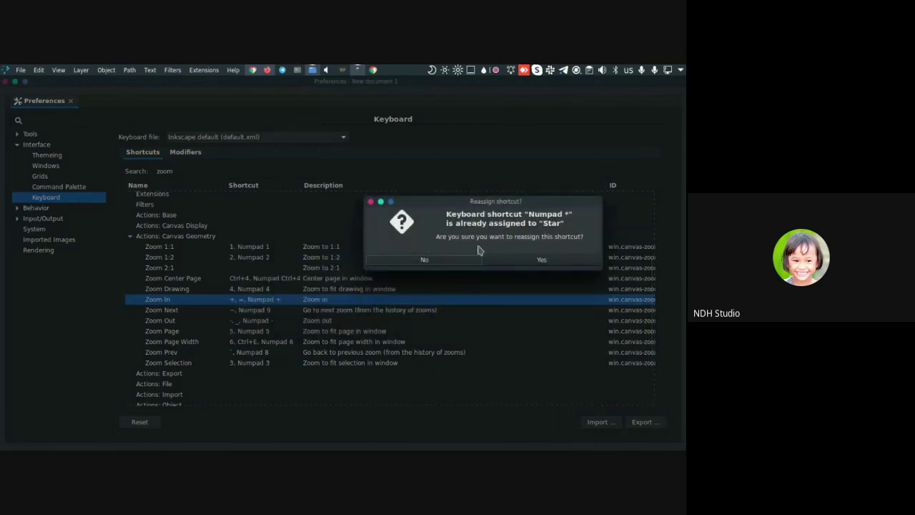
click(425, 260)
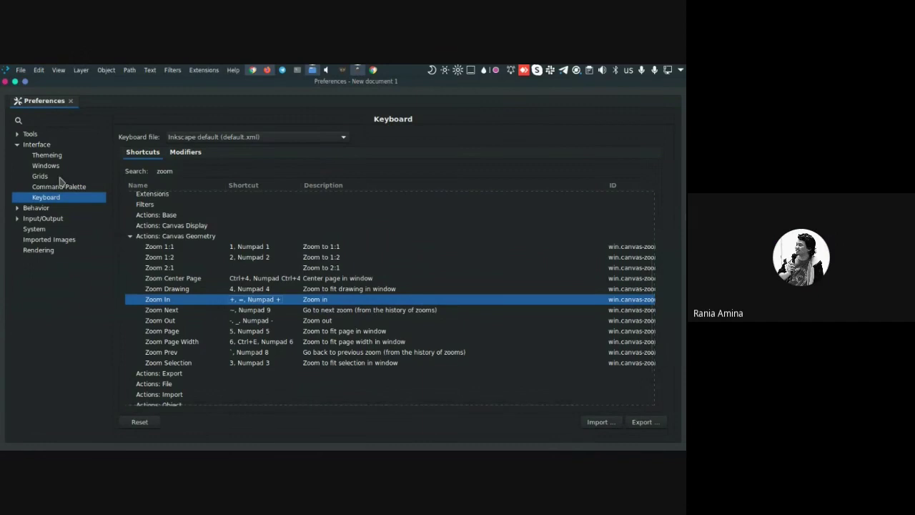
Search preferences for 'zoom' and browse to Behavior > Steps, where zoom step is 141%
click(31, 119)
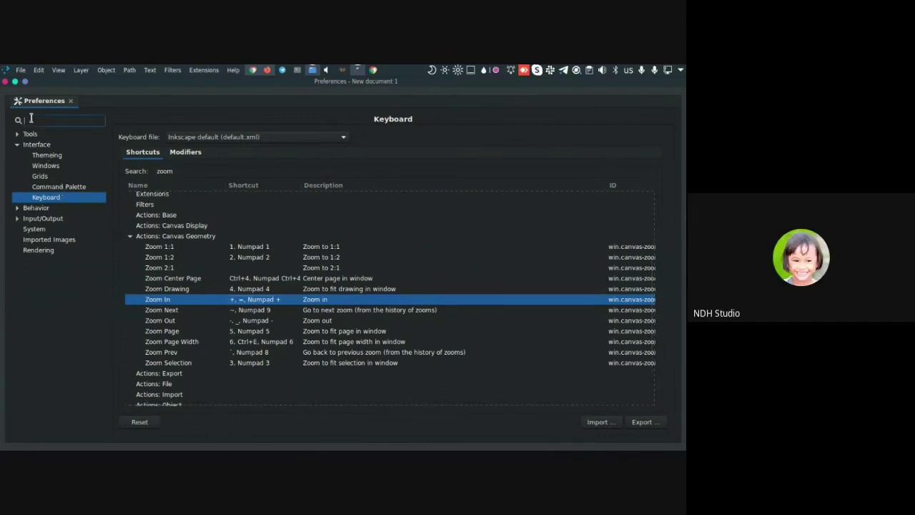
text(zoom)
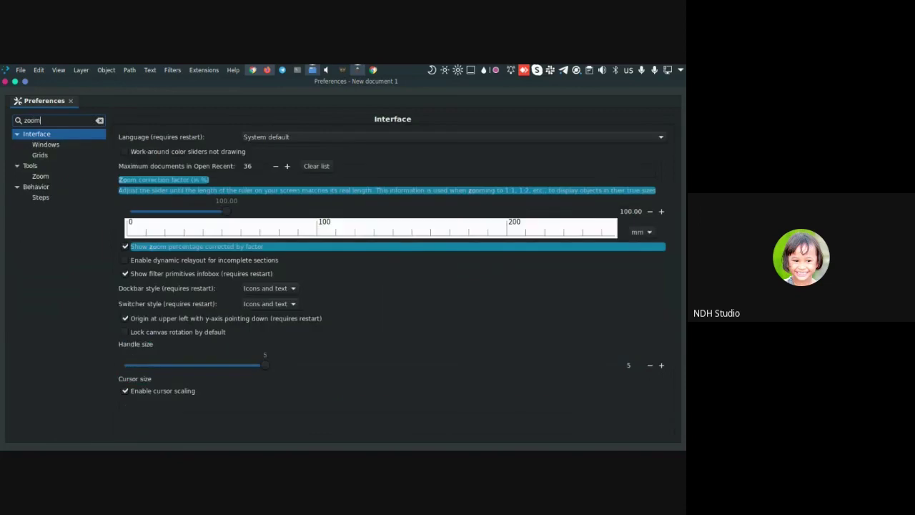
click(40, 177)
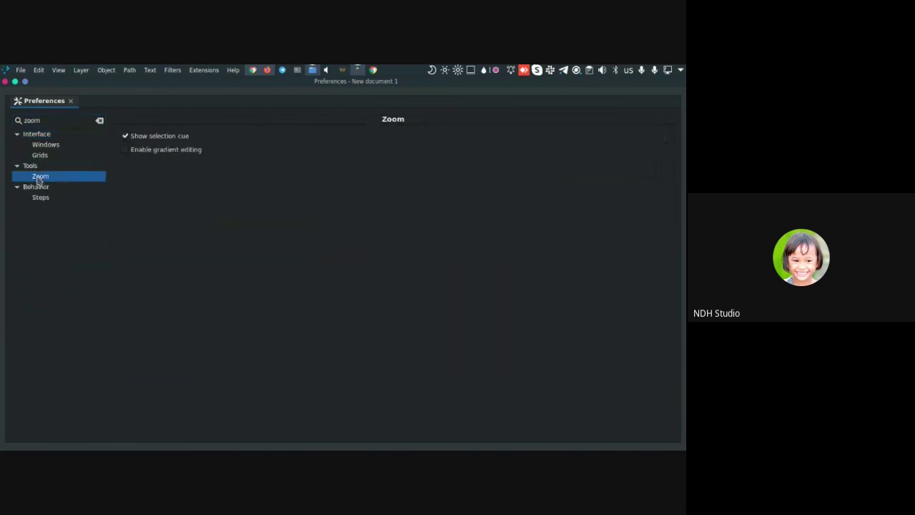
click(41, 135)
click(45, 145)
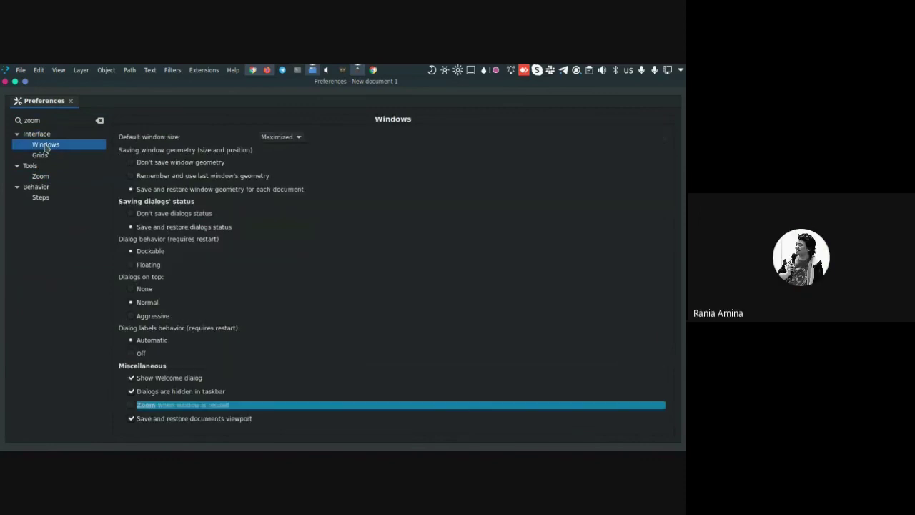
click(39, 190)
click(40, 198)
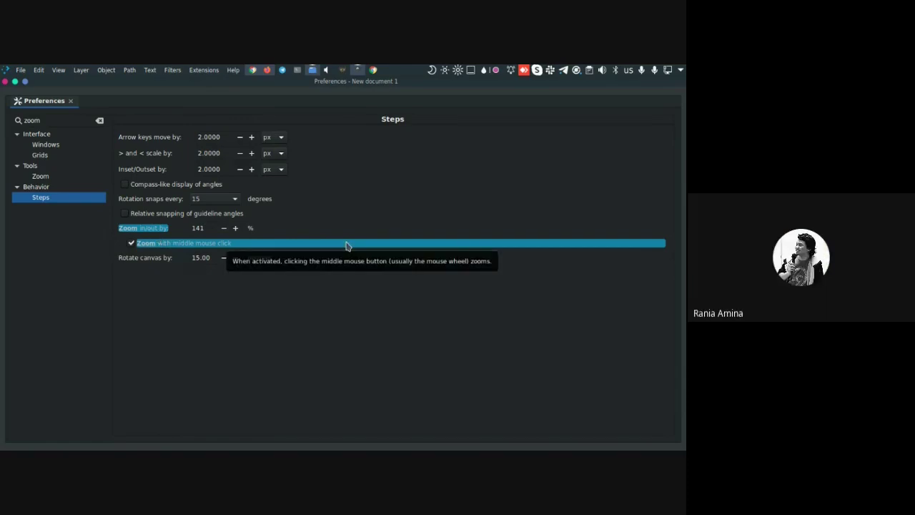
Close Preferences, scroll the canvas, and reopen Preferences with Ctrl+Shift+P
click(71, 101)
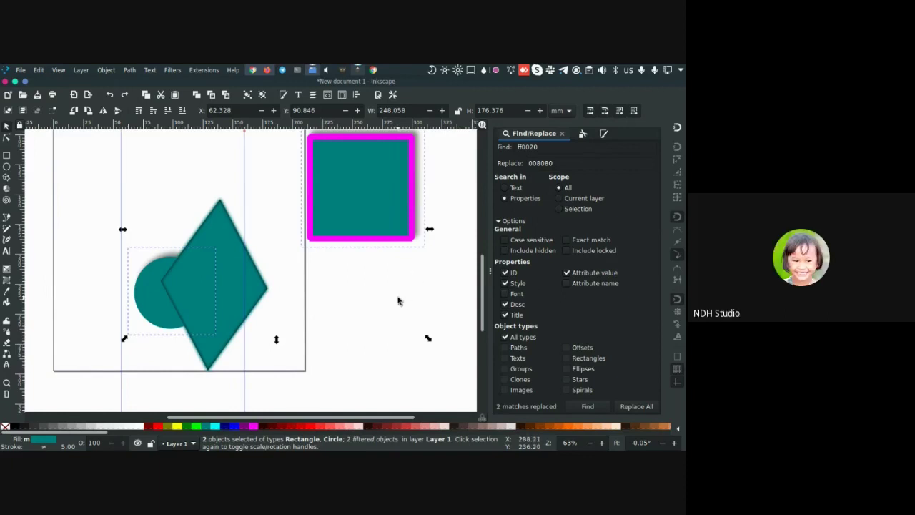
scroll(402, 321, up, 1)
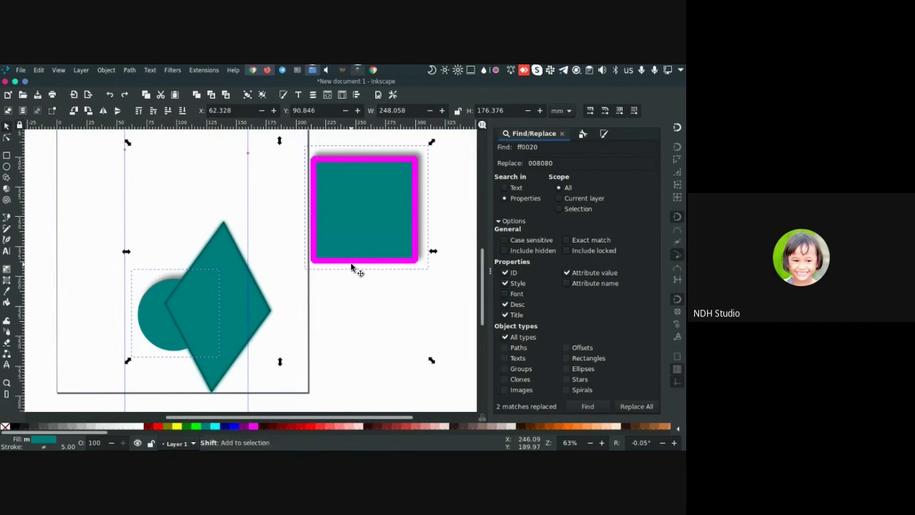
key(ctrl+shift+p)
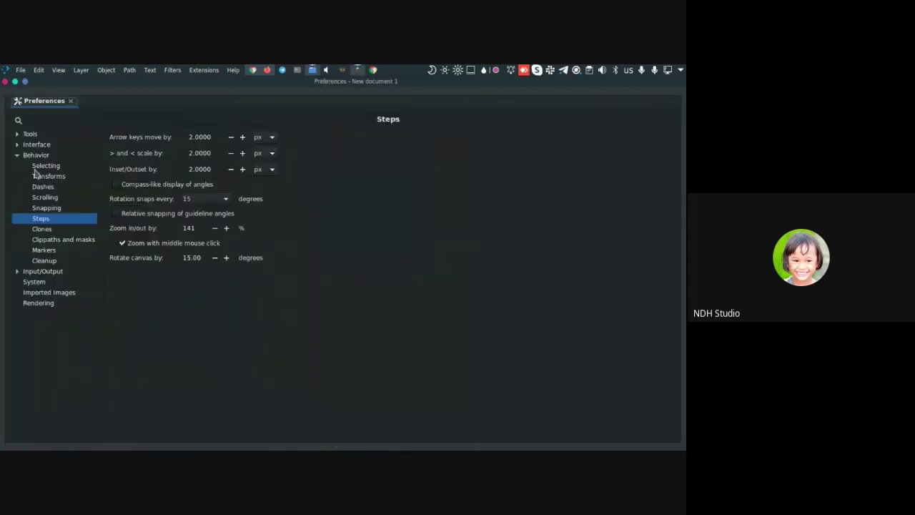
Browse the Behavior, Interface and Keyboard pages, close Preferences, and nudge the canvas view
click(19, 155)
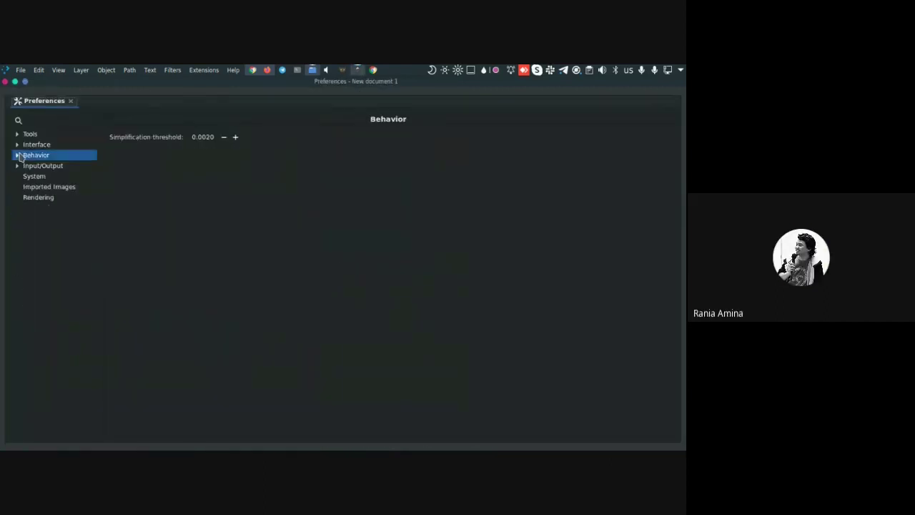
click(19, 145)
click(35, 144)
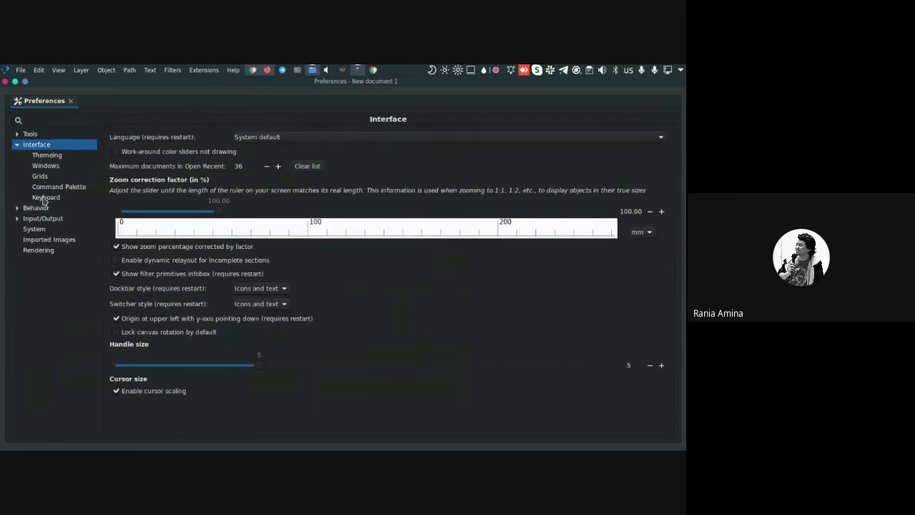
click(46, 198)
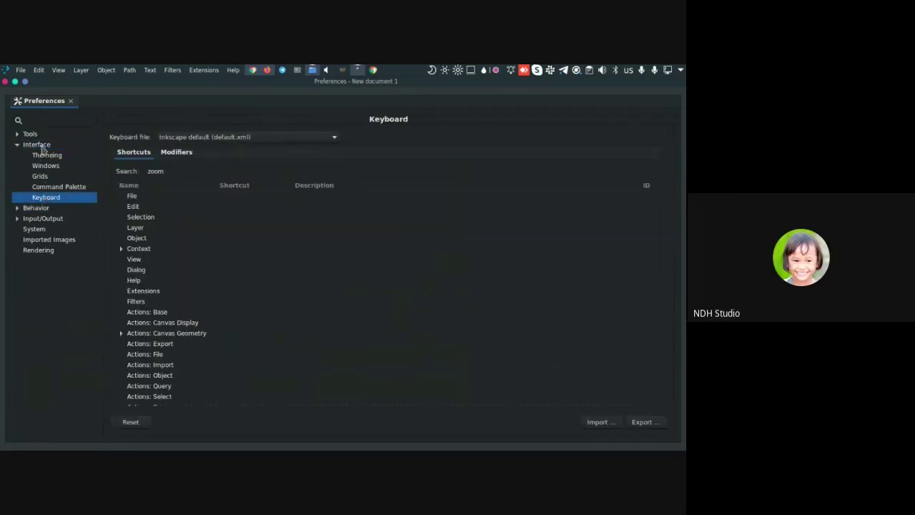
click(6, 82)
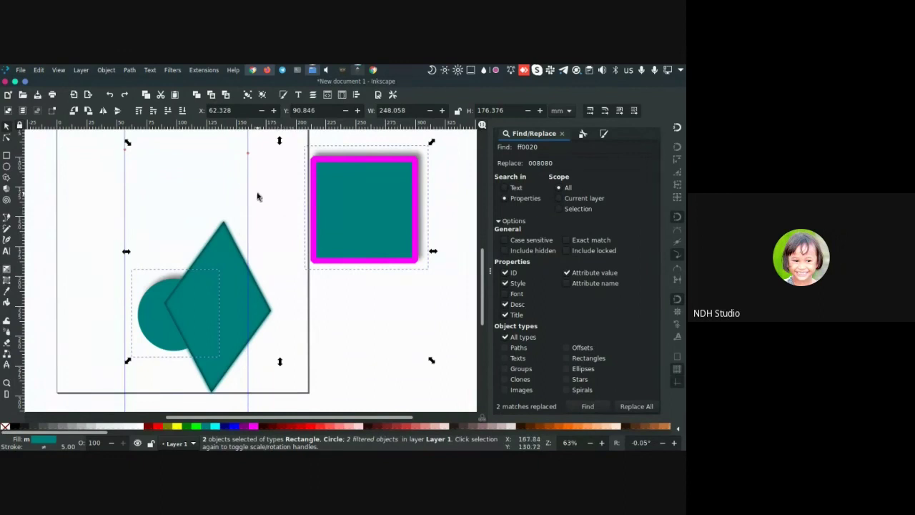
drag(258, 196, 246, 184)
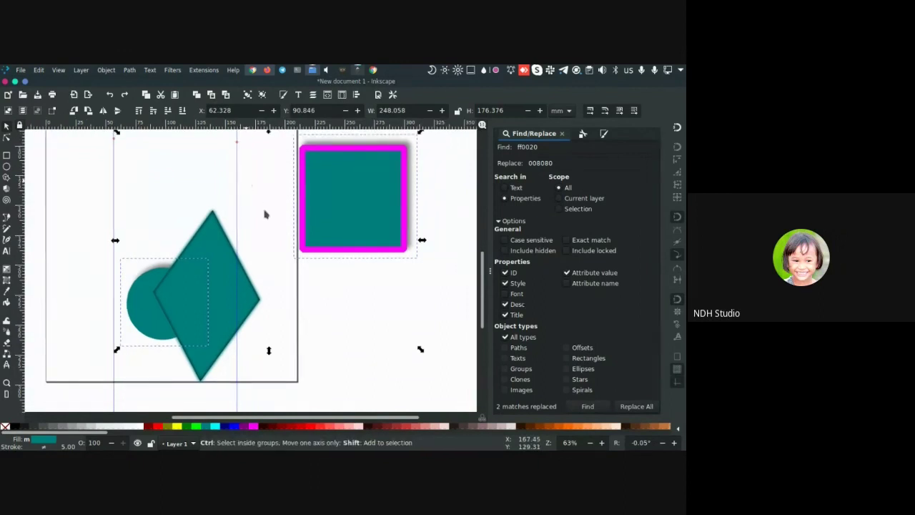
Review the GTK theme list on Interface > Theming, keeping Minwaita-Inkscape selected
key(ctrl+shift+p)
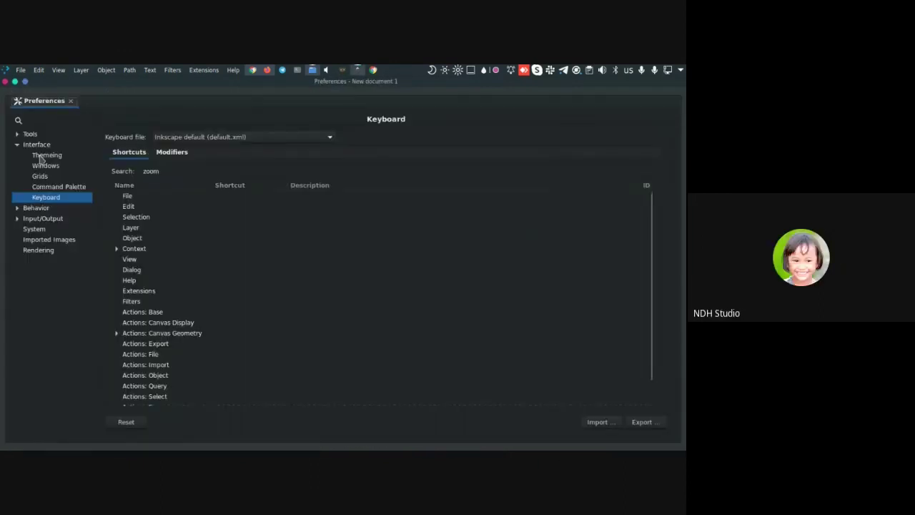
click(43, 156)
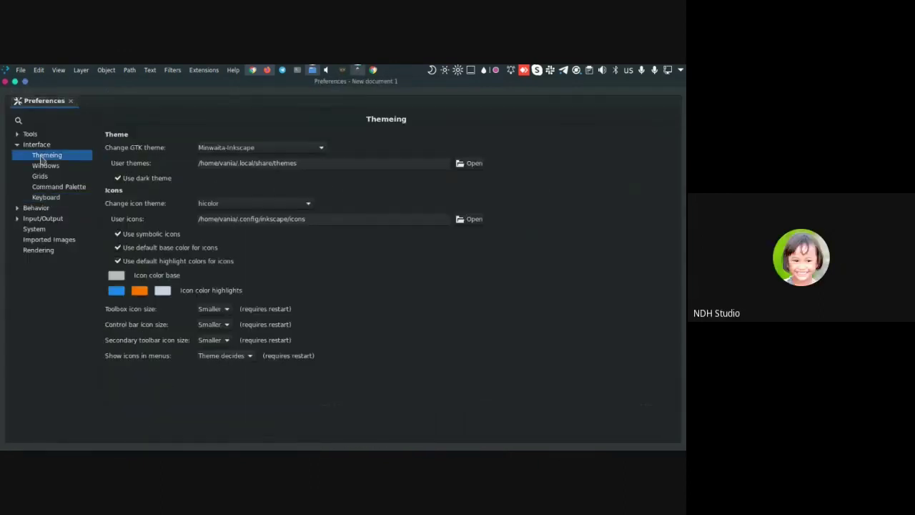
click(289, 150)
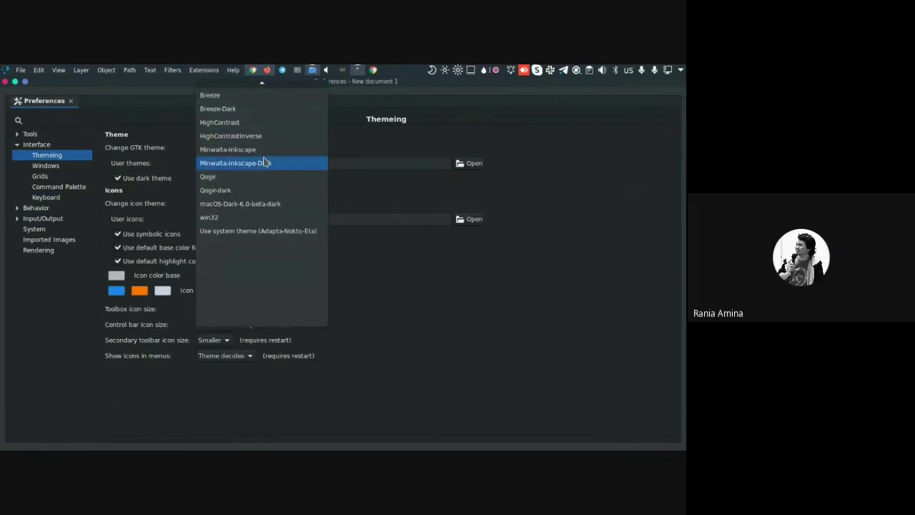
scroll(265, 161, up, 2)
scroll(262, 168, up, 1)
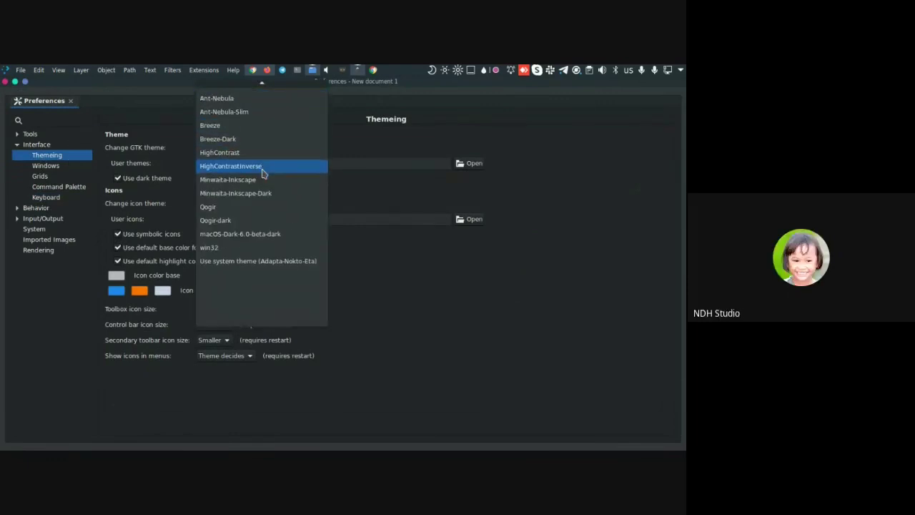
scroll(263, 118, up, 4)
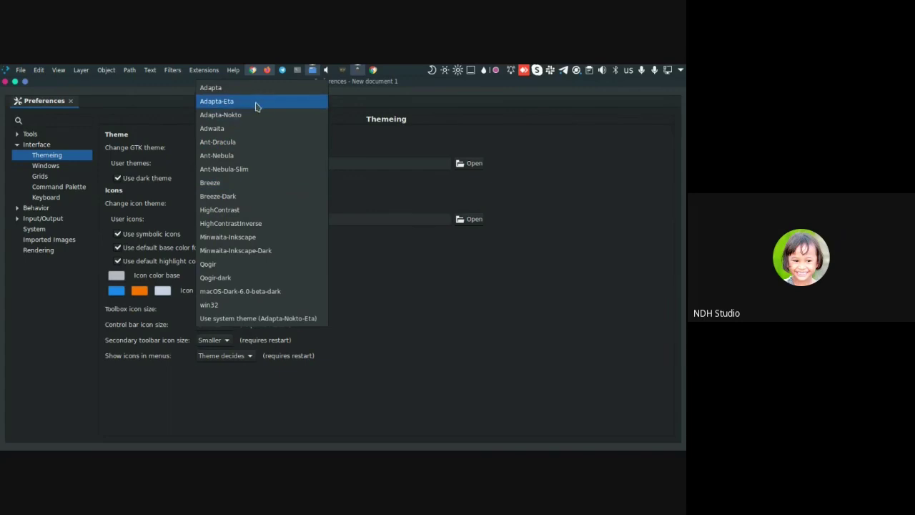
click(418, 267)
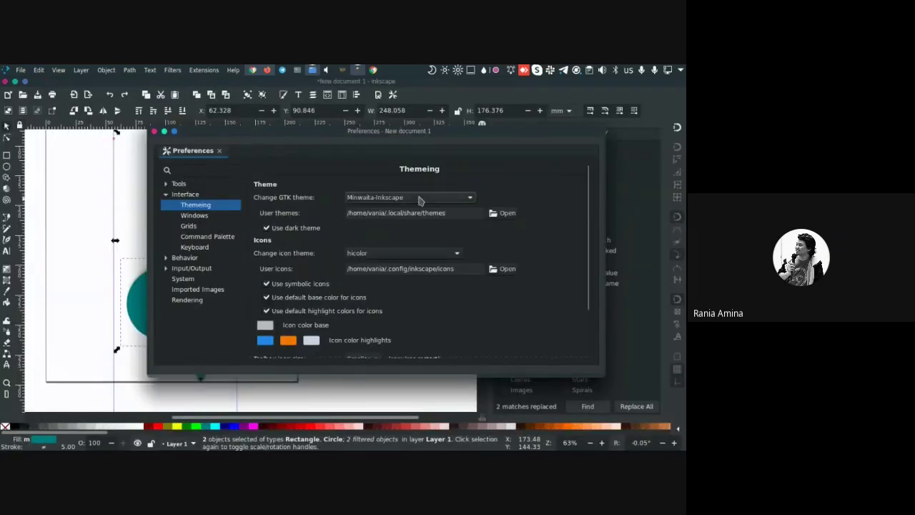
Try other GTK themes such as win32, ending with Minwaita-Inkscape, dark theme and hicolor icons
click(419, 198)
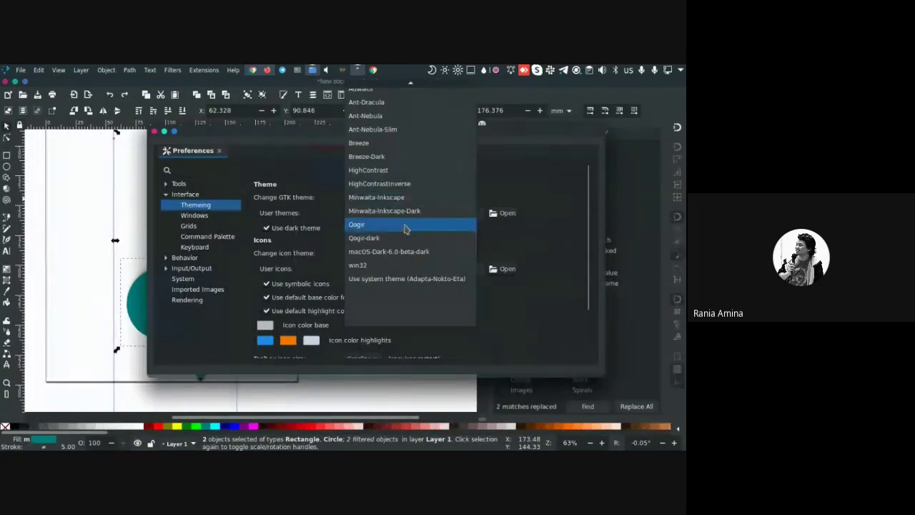
click(396, 264)
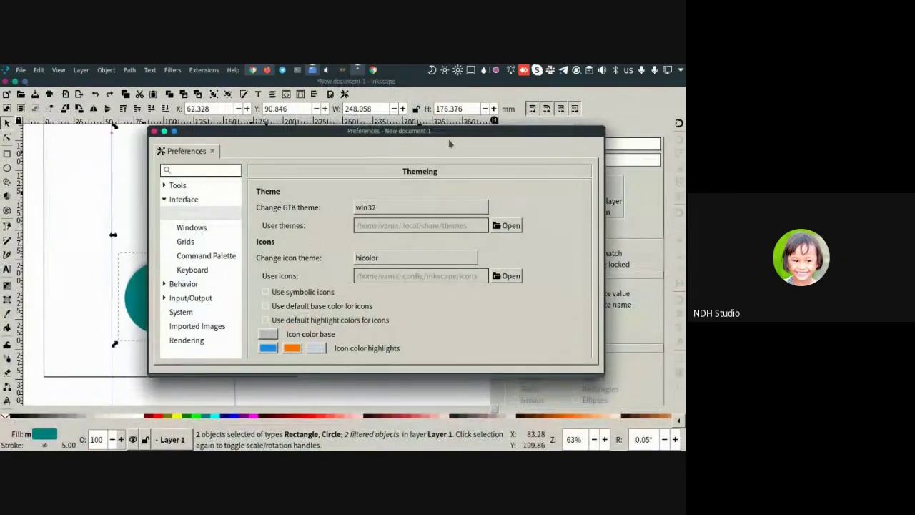
drag(451, 133, 411, 136)
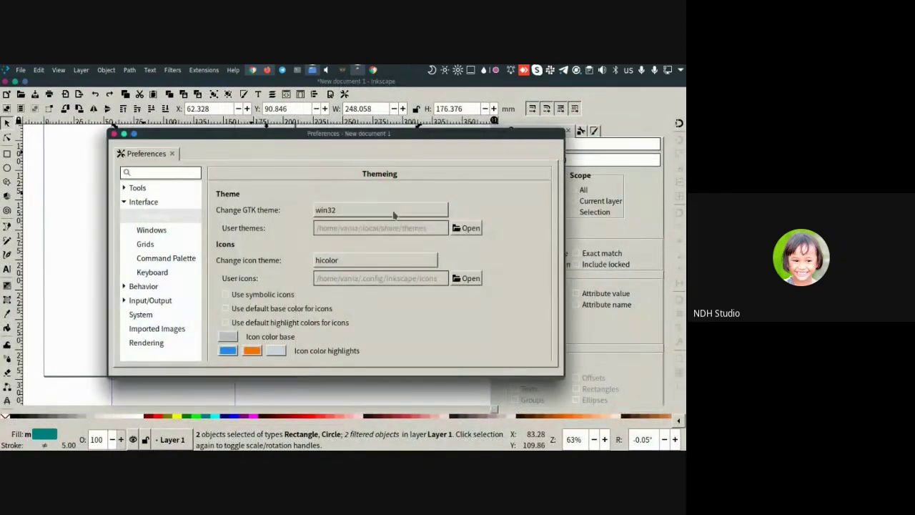
click(394, 214)
click(359, 164)
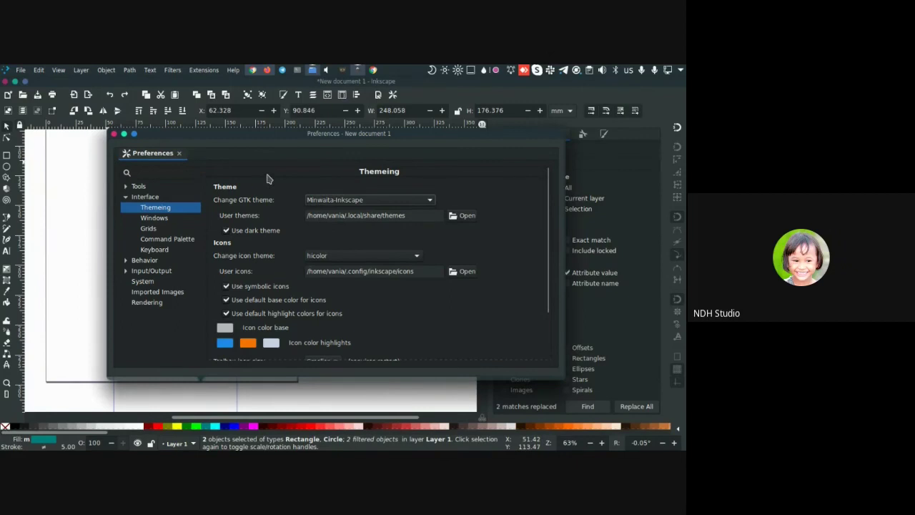
Close Preferences, glance at the Extensions menu, and deselect the rectangle and circle
click(114, 137)
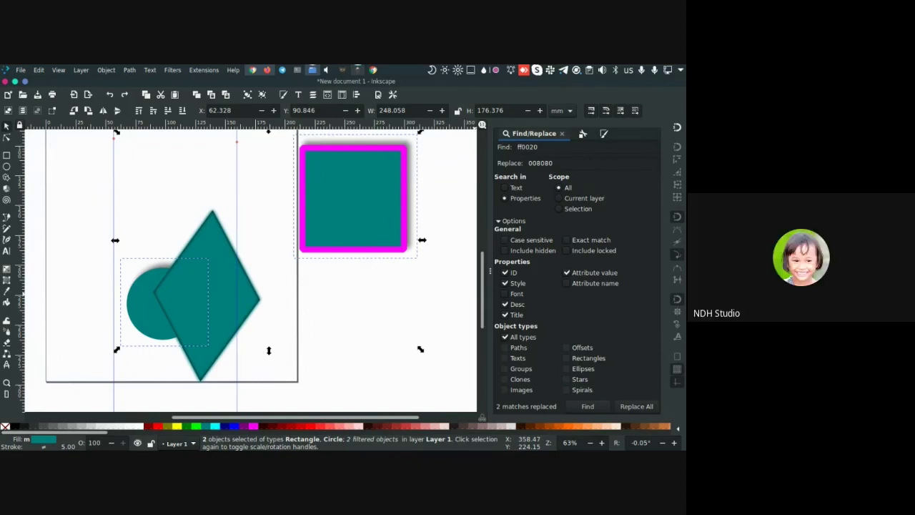
click(204, 70)
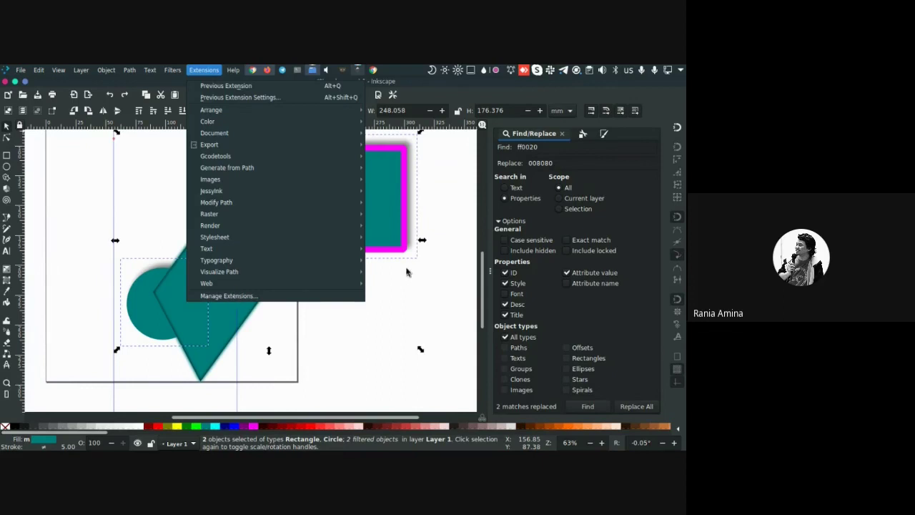
click(406, 272)
click(422, 291)
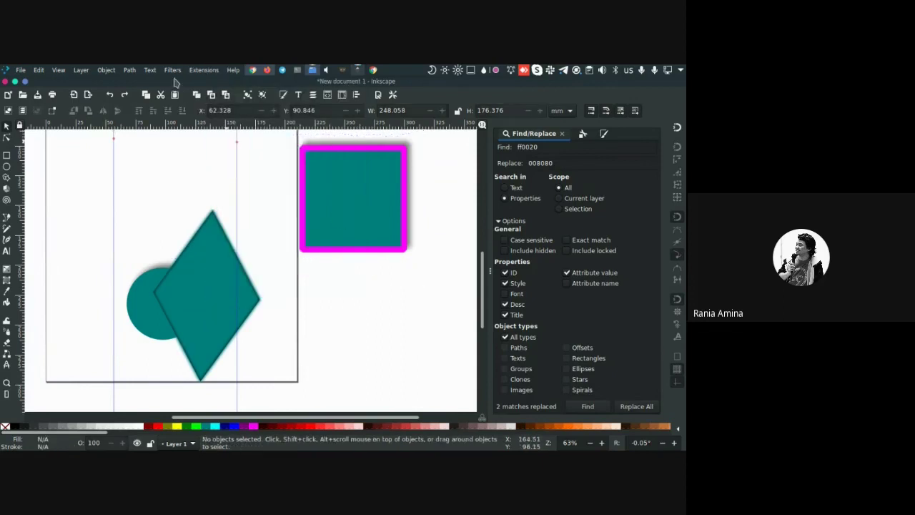
Open and dismiss the Extensions menu twice without choosing any extension
click(203, 69)
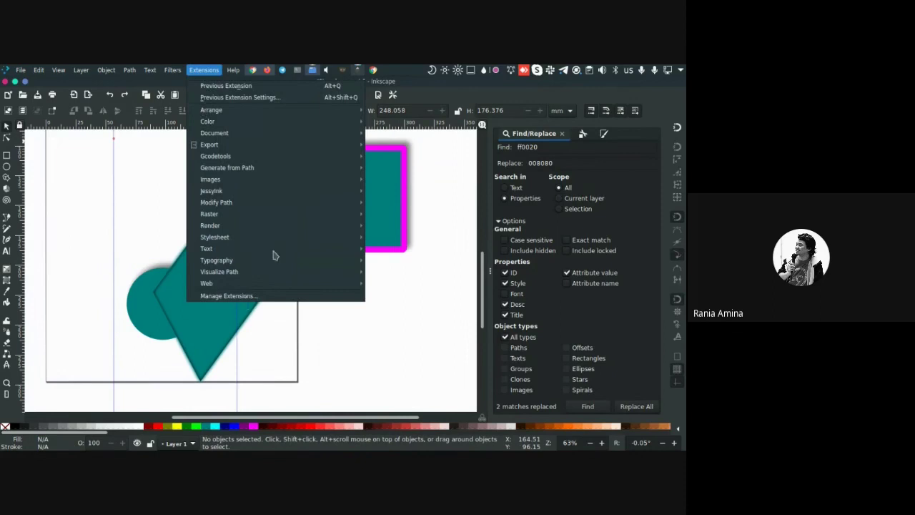
click(143, 216)
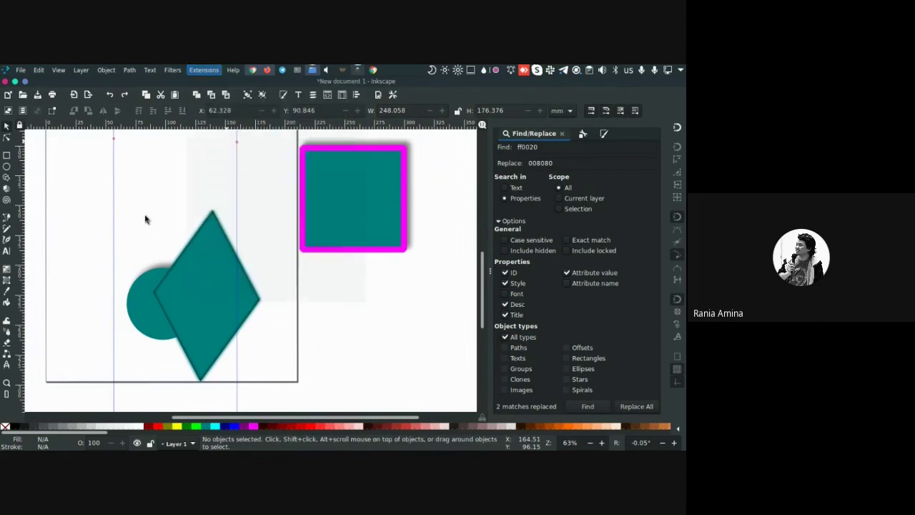
click(203, 69)
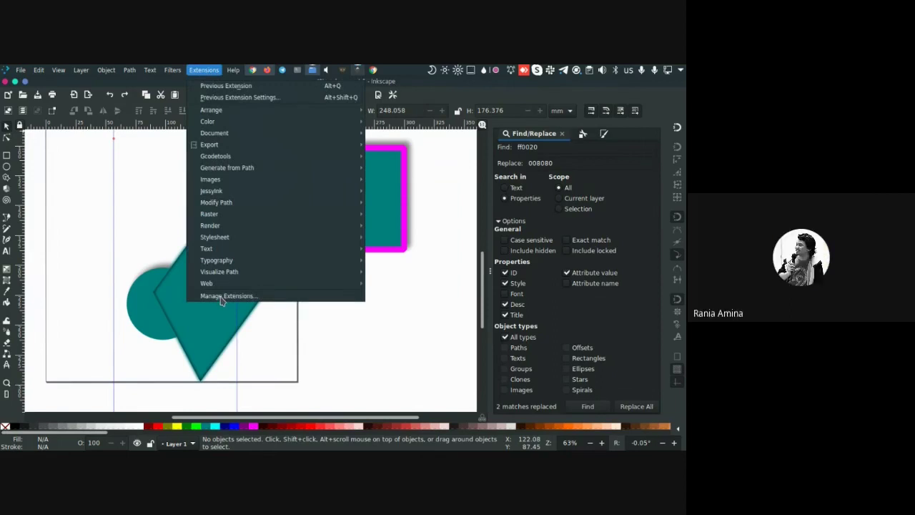
click(84, 204)
Switch to the Coba overlay.svg window and back to New document 1
key(alt+Tab)
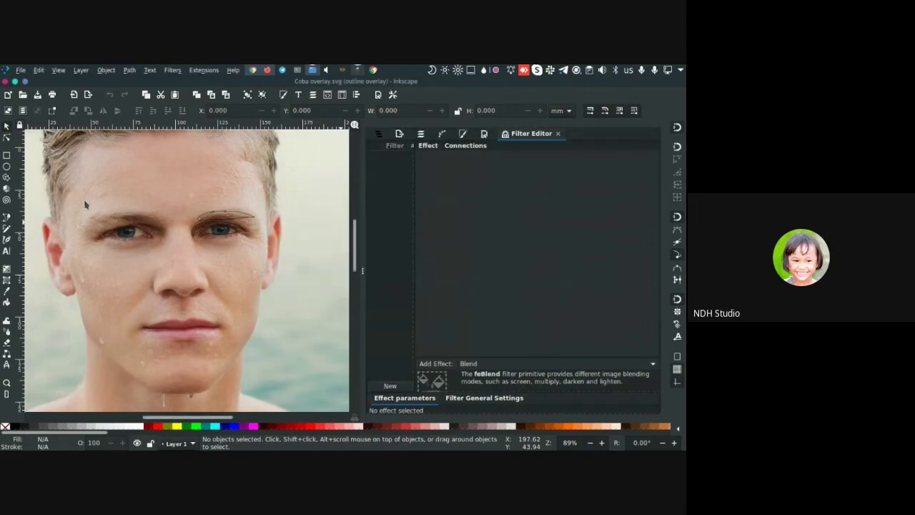
key(alt+Tab)
key(alt+Tab)
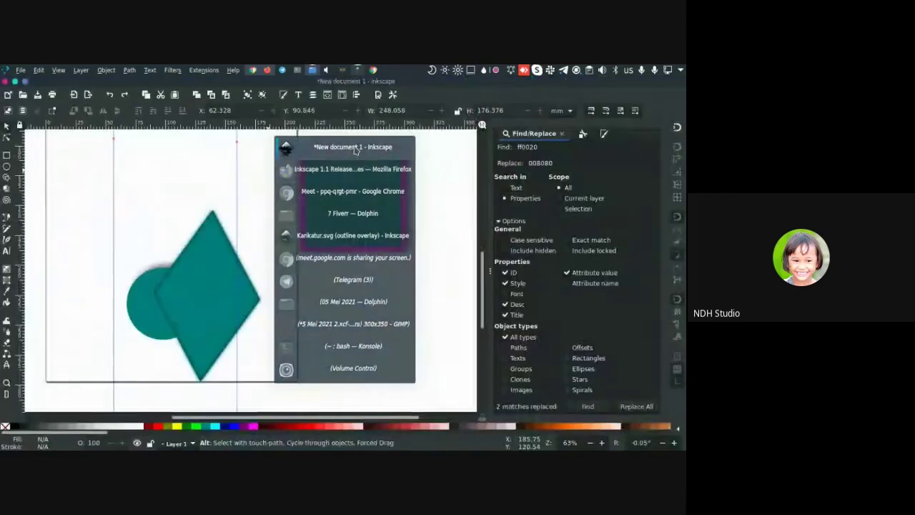
click(350, 151)
Cycle to Karikatur.svg, return to New document 1, and open Preferences
key(alt+grave)
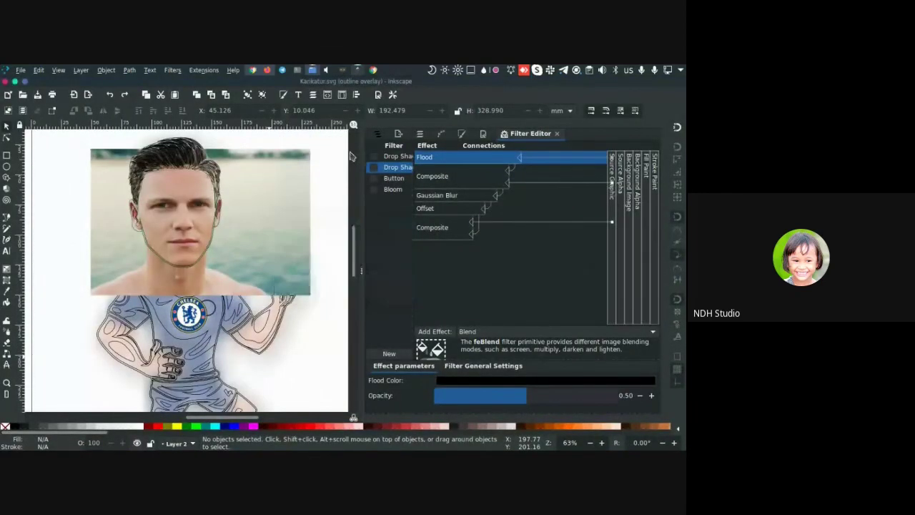
key(alt+grave)
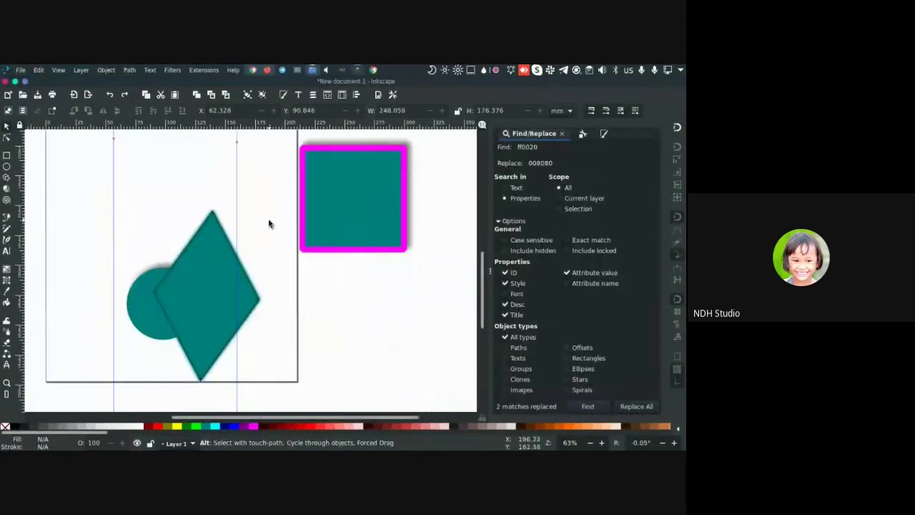
key(alt+grave)
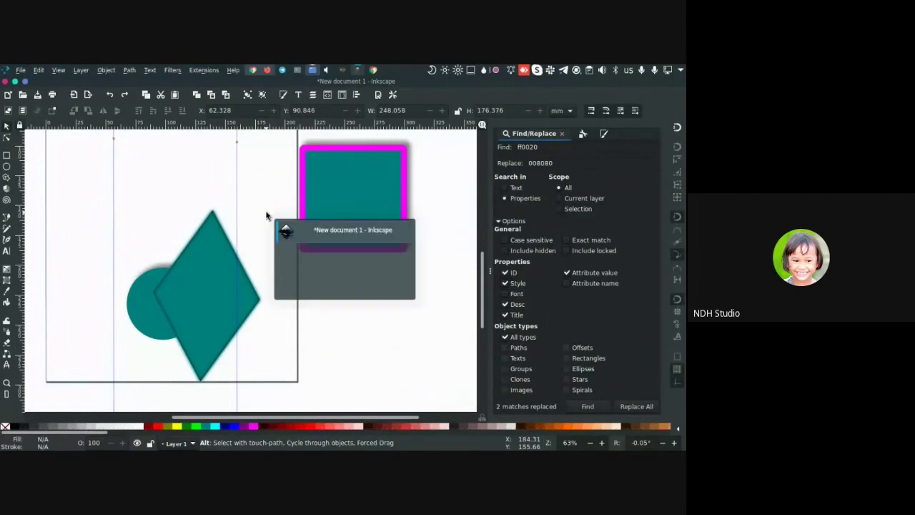
key(ctrl)
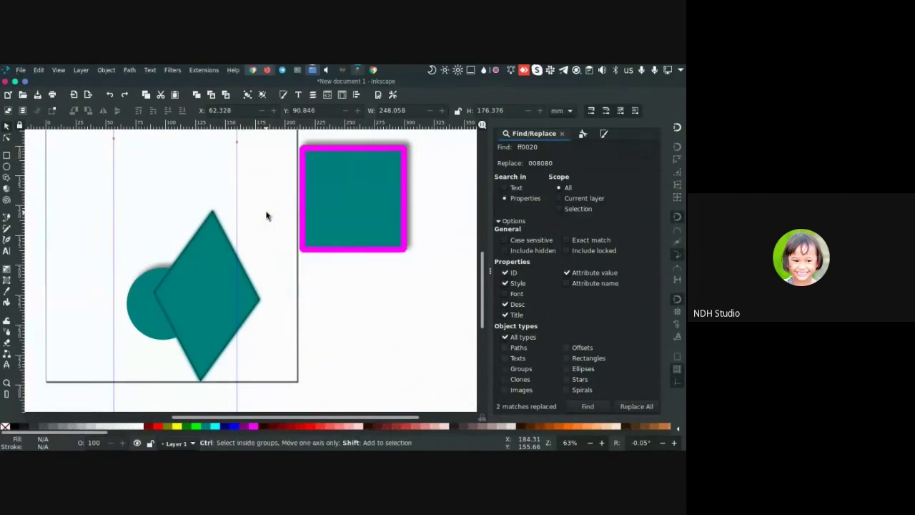
key(ctrl+shift+p)
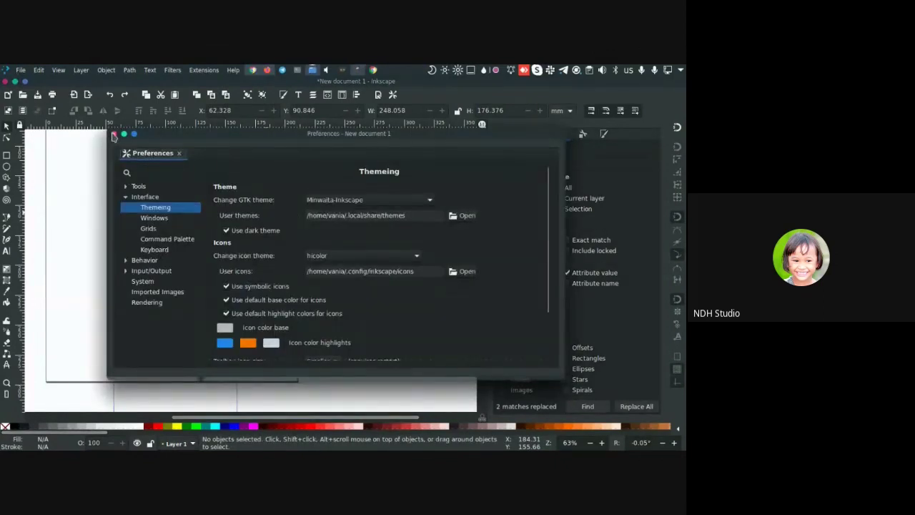
Close Preferences and open Manage Extensions, showing Inkscape Extensions Manager 0.9.7 as active
click(113, 134)
click(203, 69)
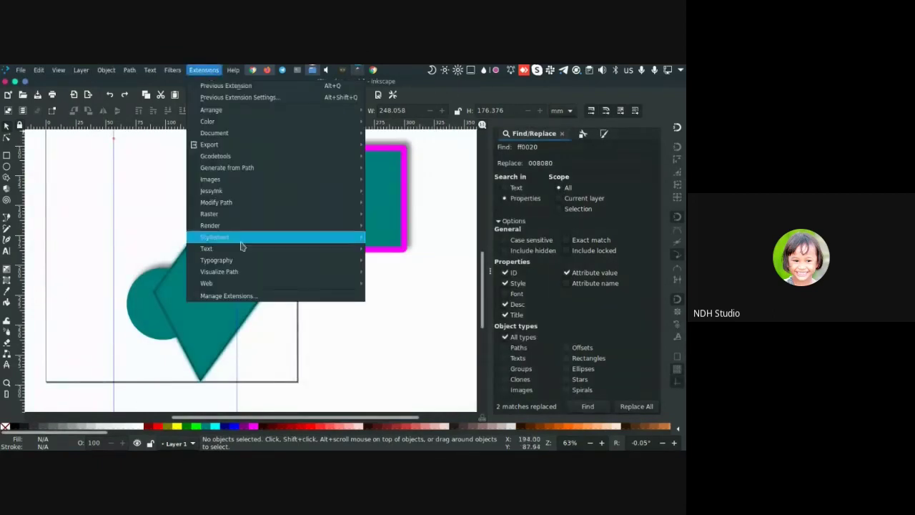
click(241, 295)
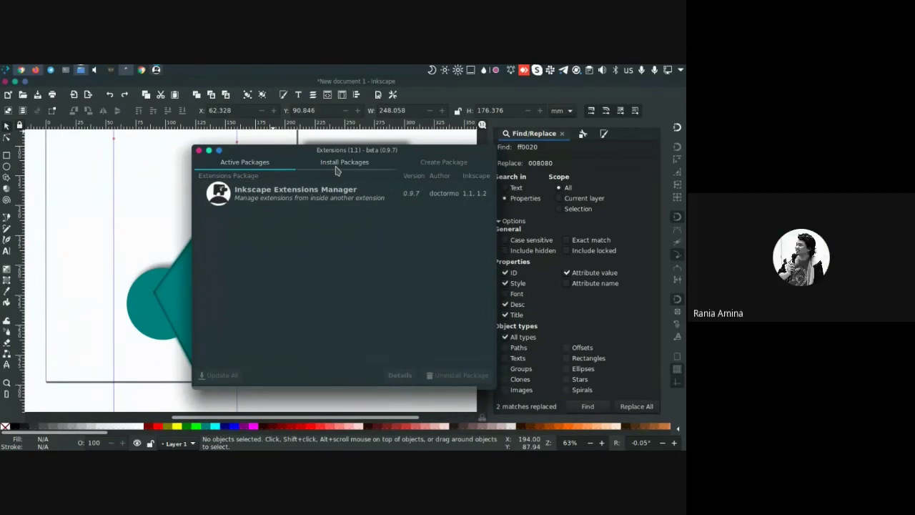
Browse the Install Packages list, including Import Clipart, Lasercut Jigsaw, Inkporter and Inkcut 1.0
click(337, 167)
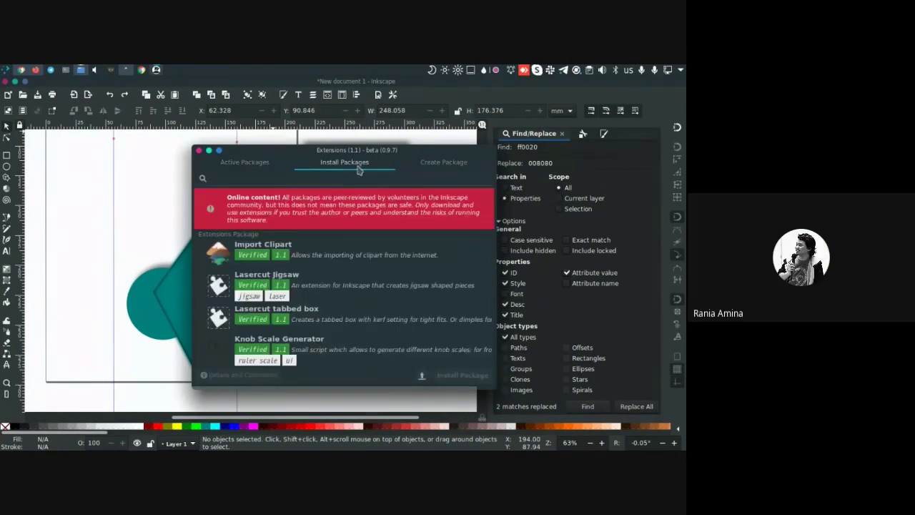
drag(370, 145, 350, 100)
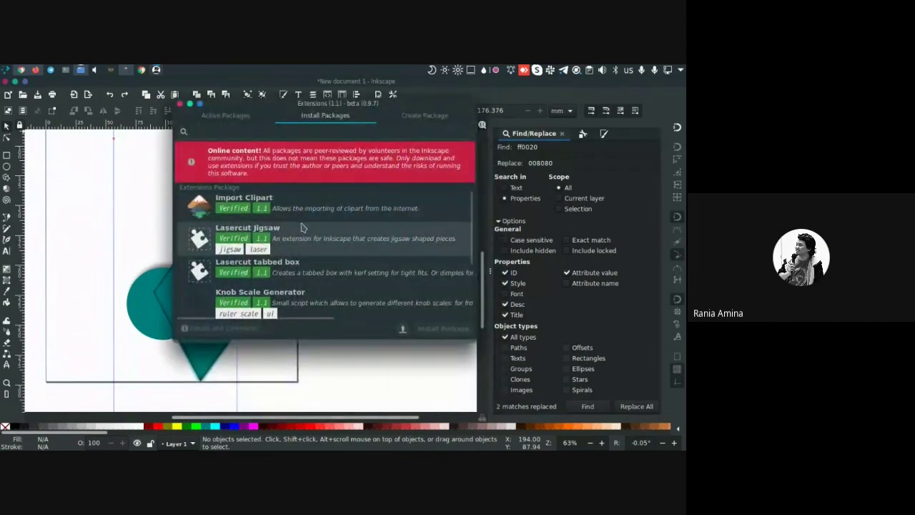
scroll(301, 228, down, 1)
scroll(302, 228, down, 2)
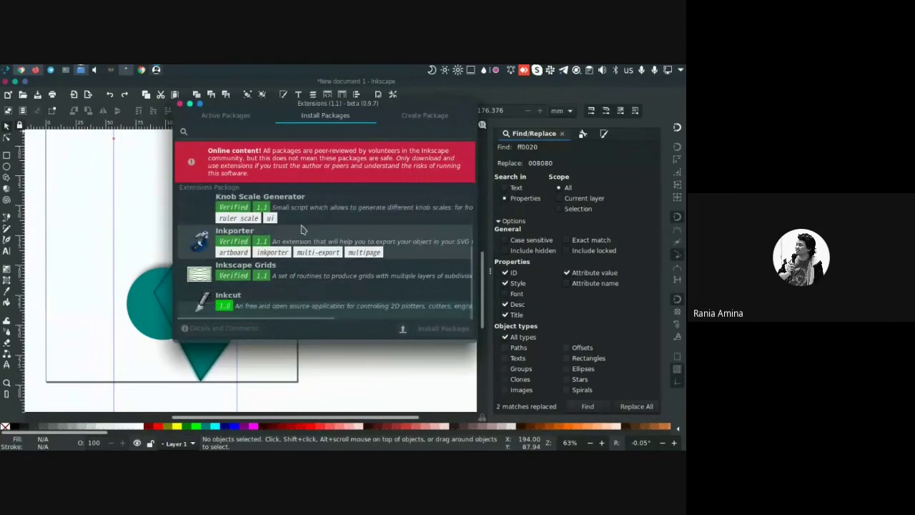
scroll(302, 229, up, 1)
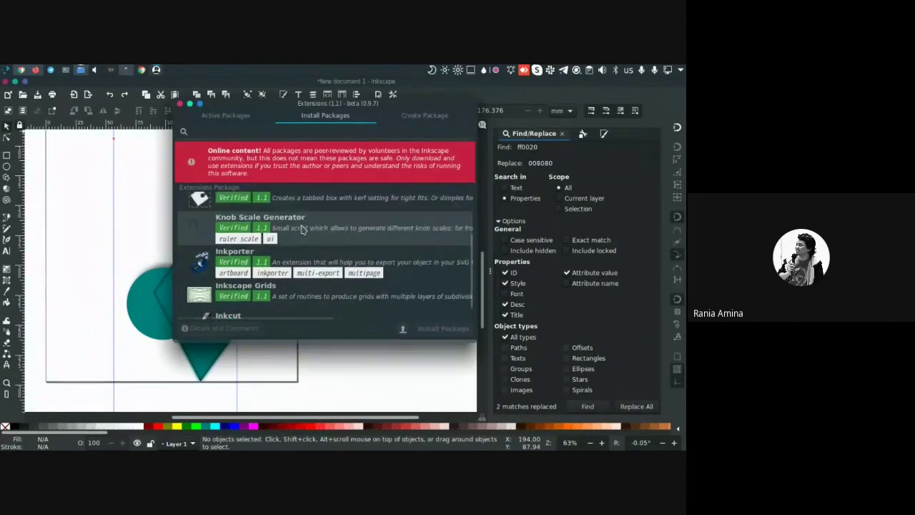
scroll(302, 229, down, 1)
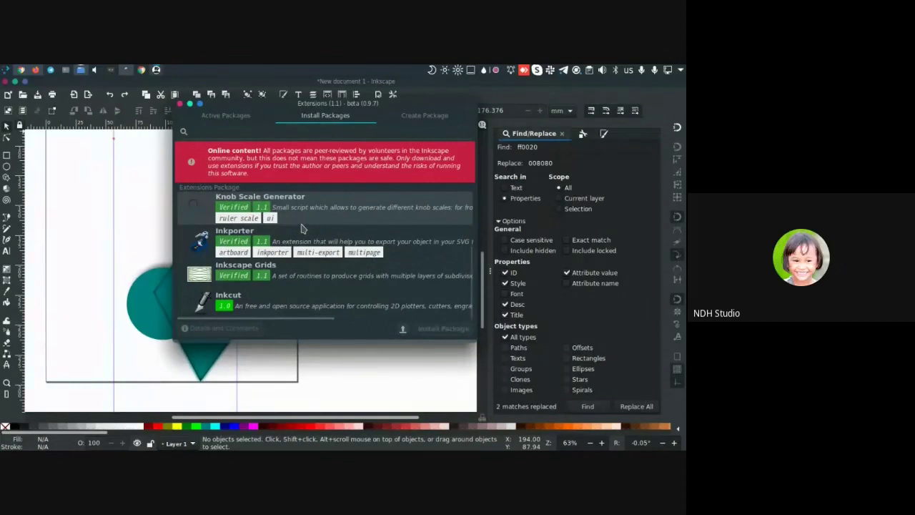
scroll(302, 228, up, 3)
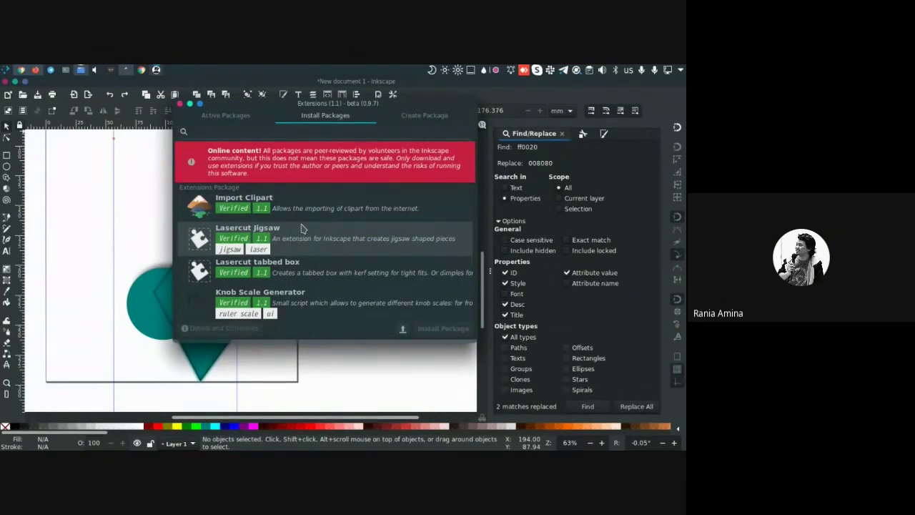
scroll(302, 228, down, 3)
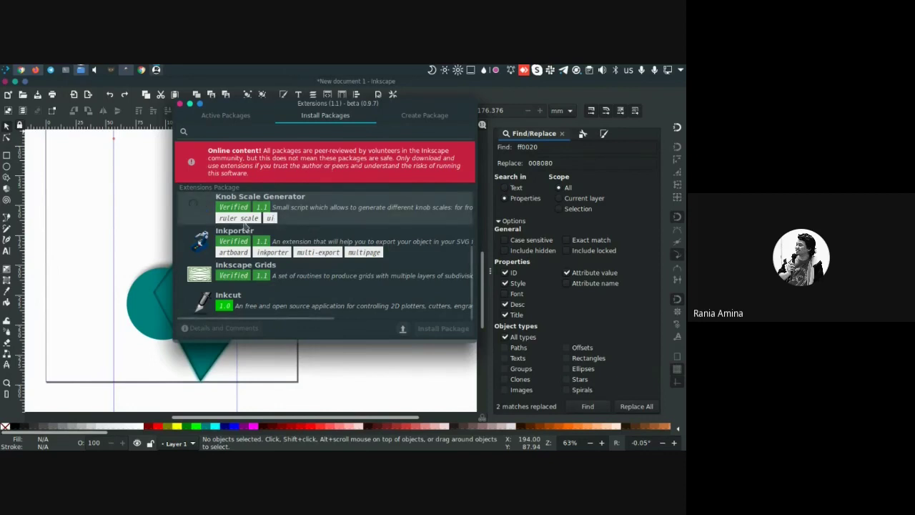
scroll(283, 221, up, 1)
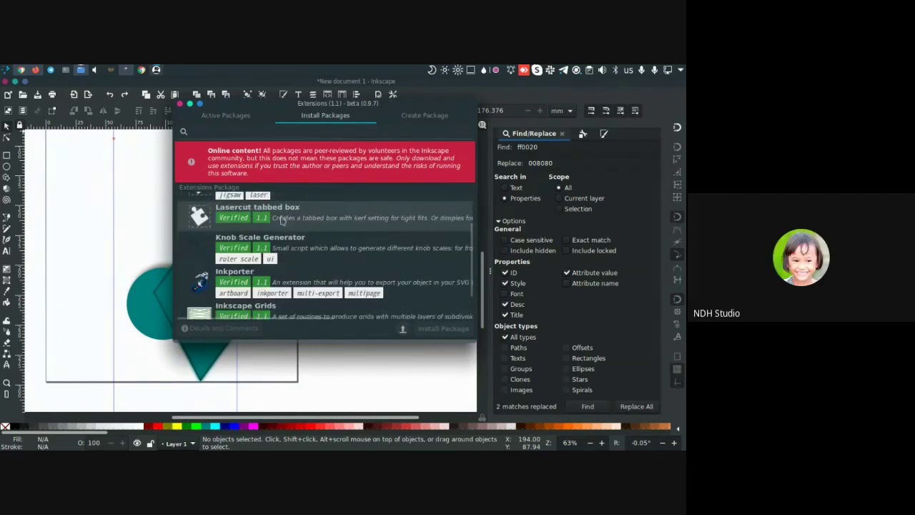
scroll(285, 218, up, 2)
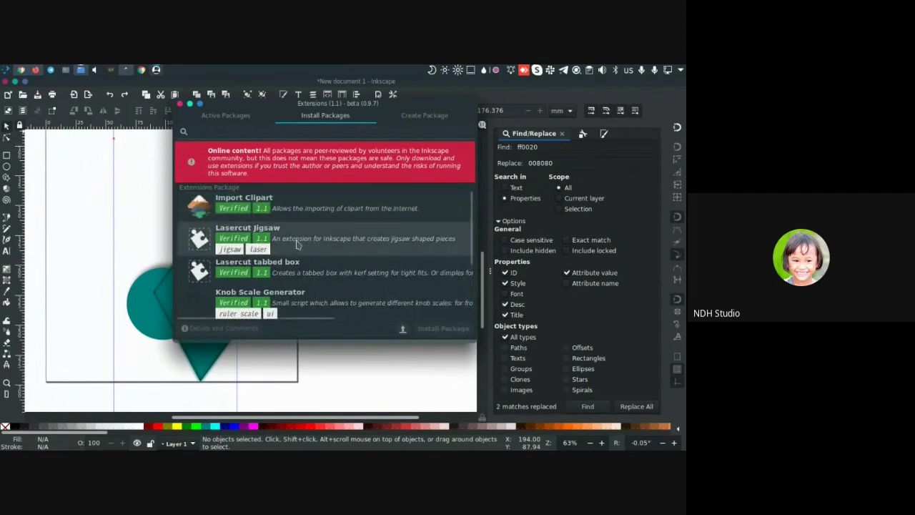
scroll(297, 245, down, 3)
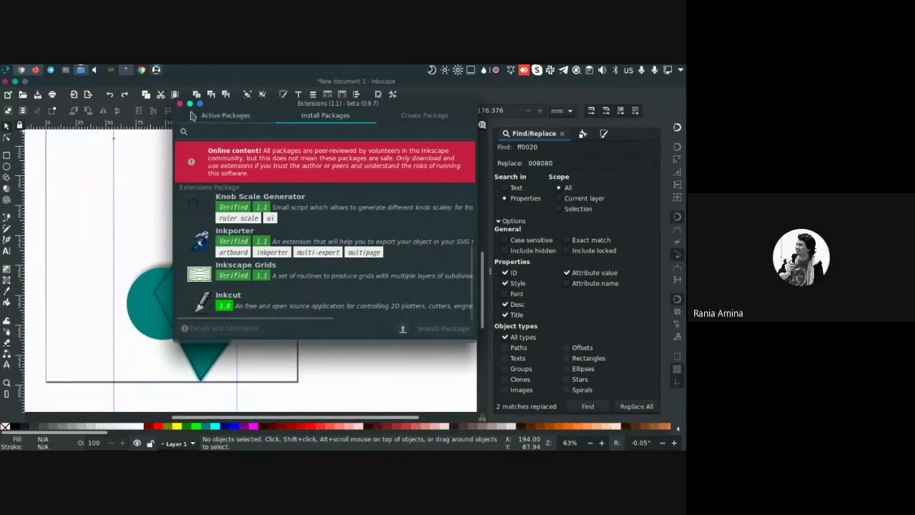
click(412, 120)
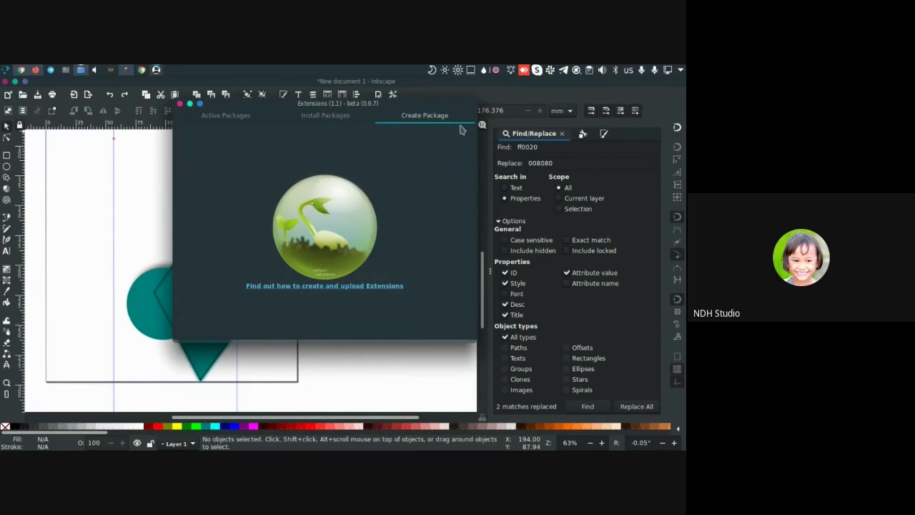
click(327, 118)
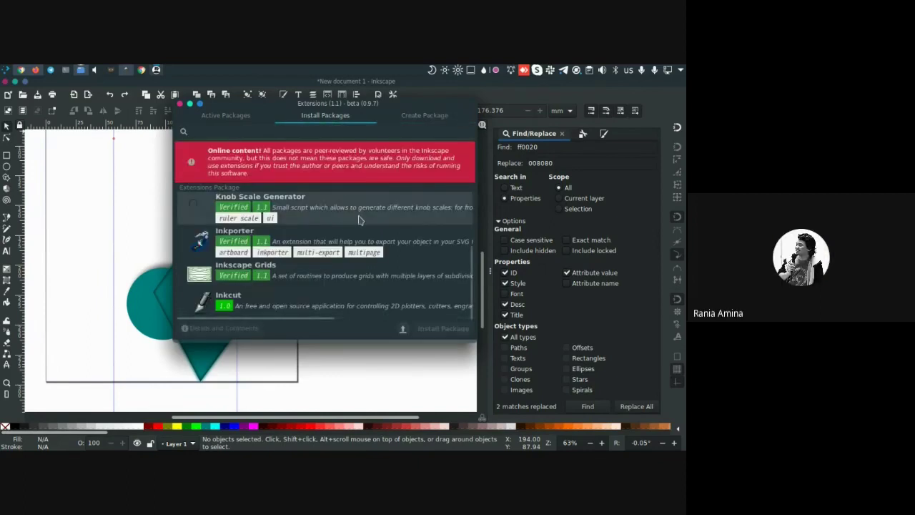
Start an install from a package file, cancel the chooser, and close the Extensions manager
click(403, 331)
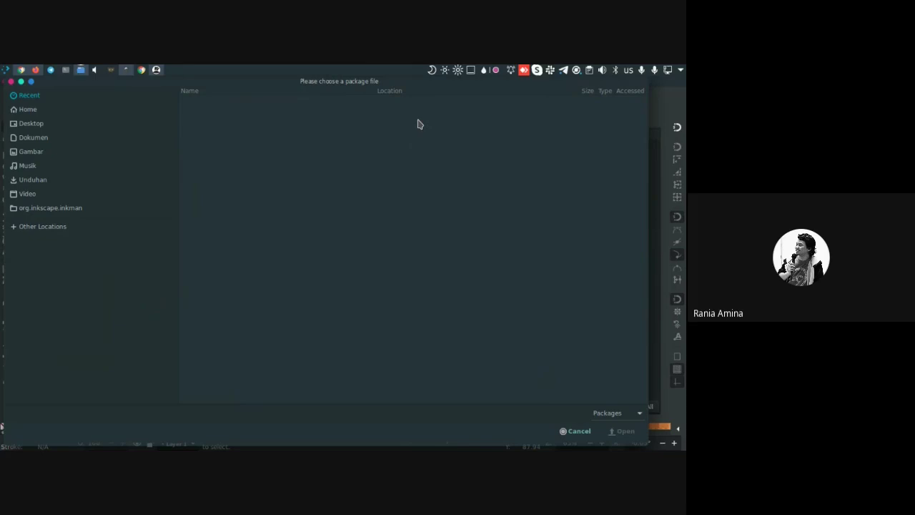
click(12, 83)
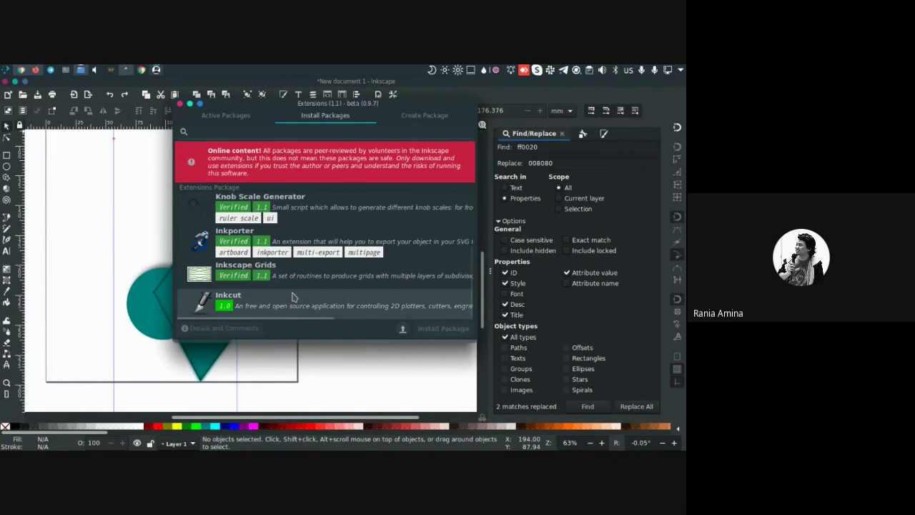
click(181, 104)
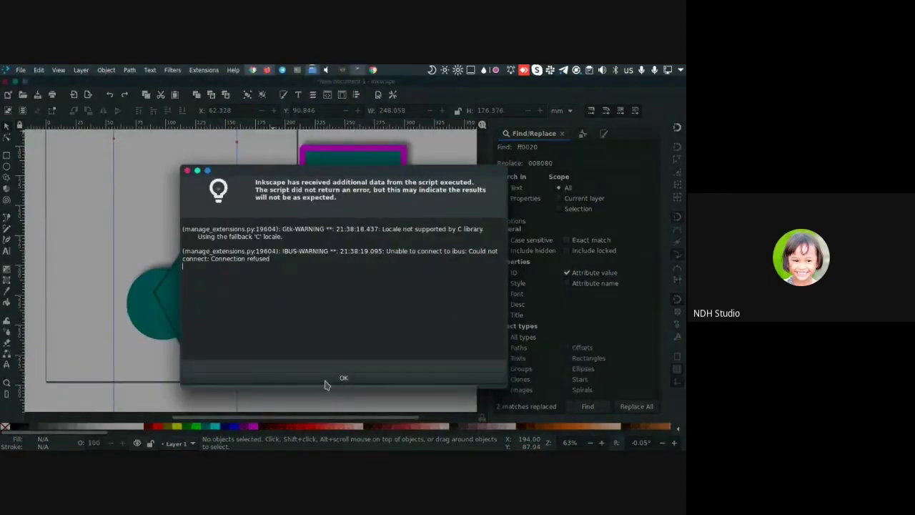
Dismiss the script warning, then select all and delete the circle, diamond and bordered square
click(415, 377)
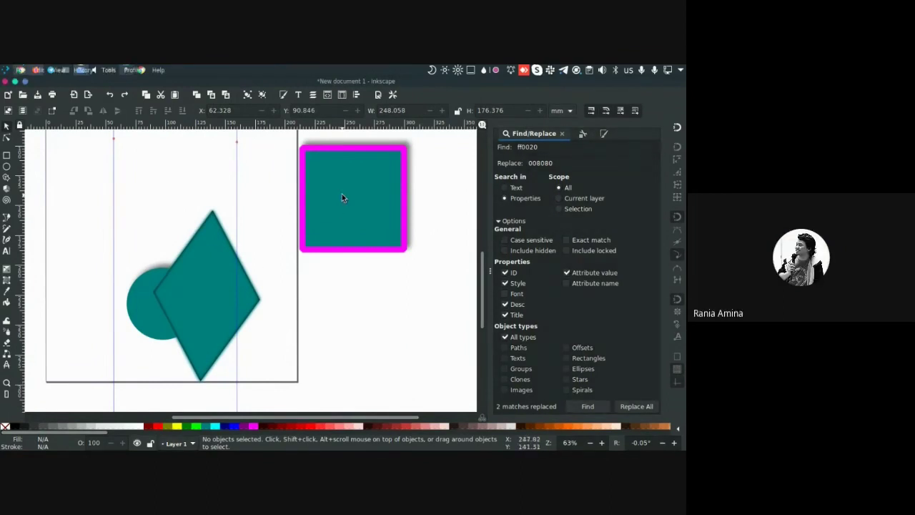
drag(365, 255, 334, 221)
key(ctrl+a)
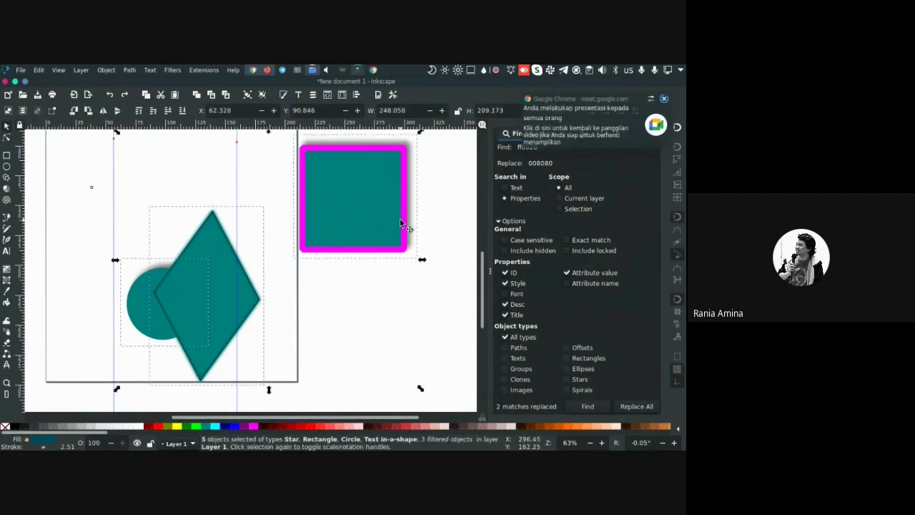
key(Delete)
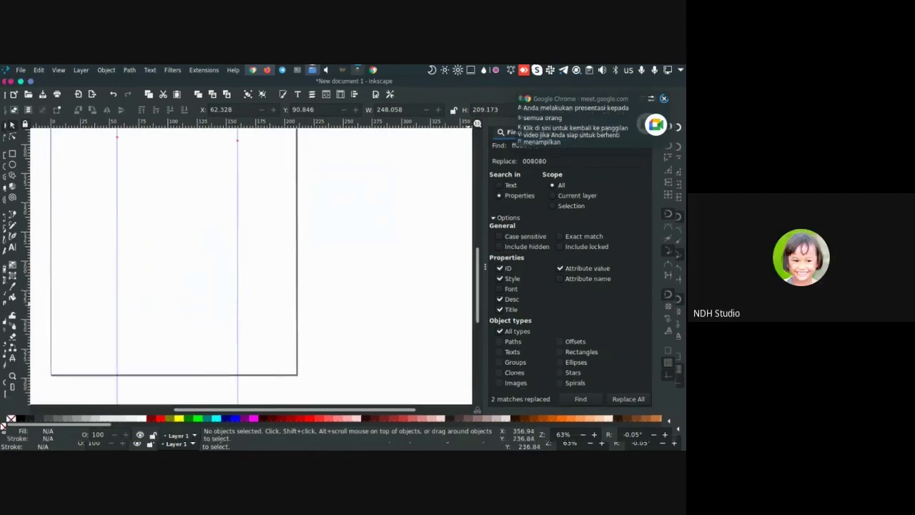
key(alt+Tab)
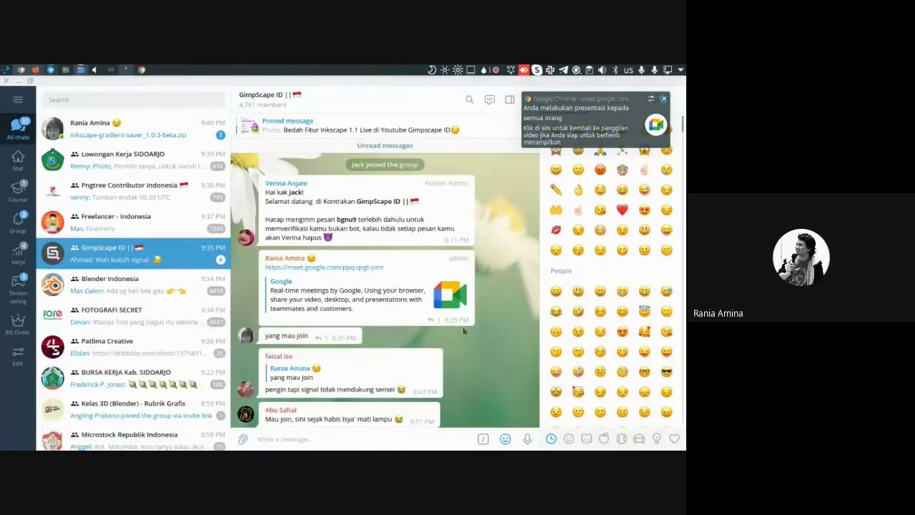
key(alt+Tab)
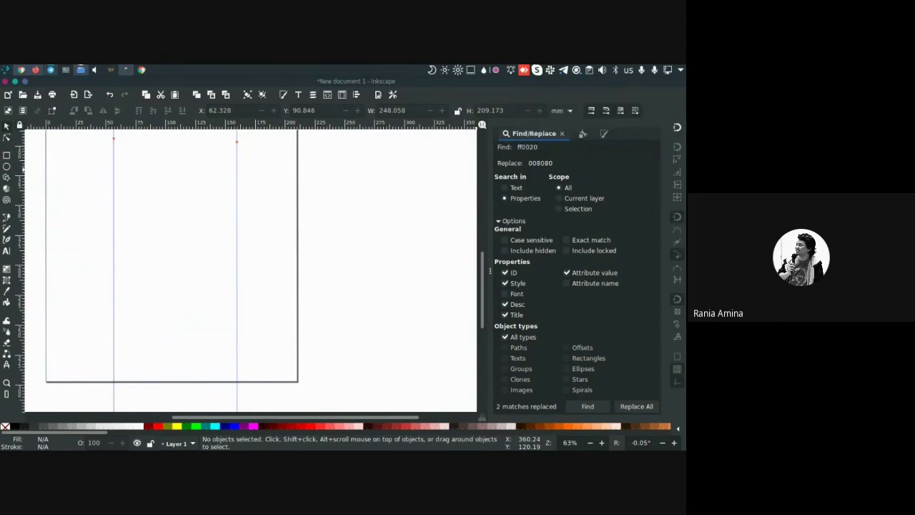
key(super+e)
key(super+Right)
key(alt+Tab)
key(ctrl+F9)
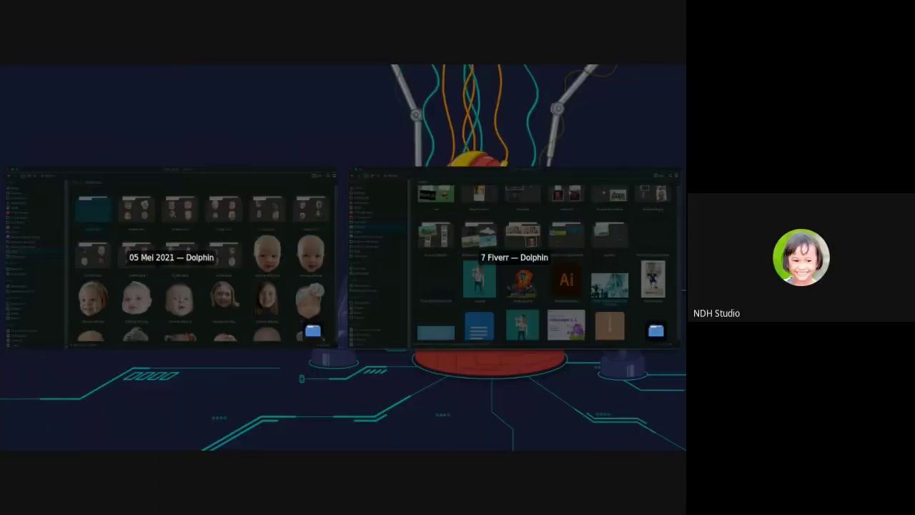
key(Escape)
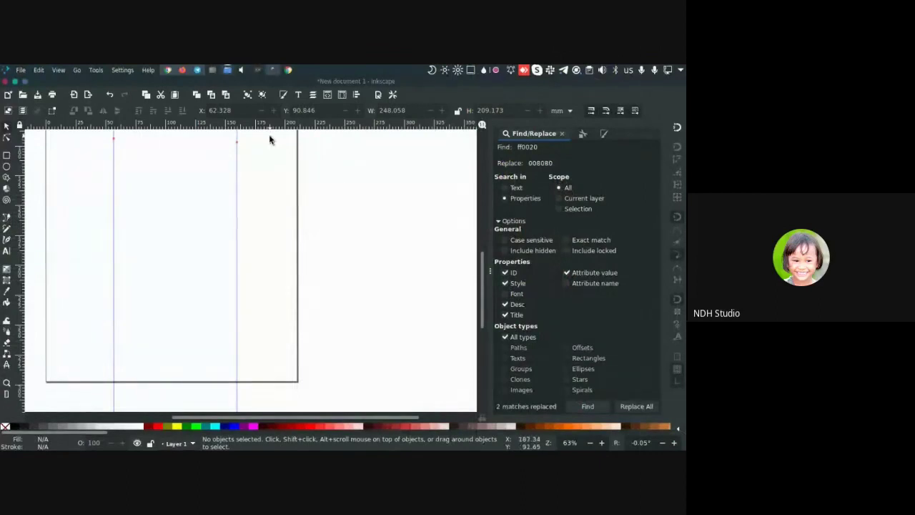
drag(241, 174, 299, 181)
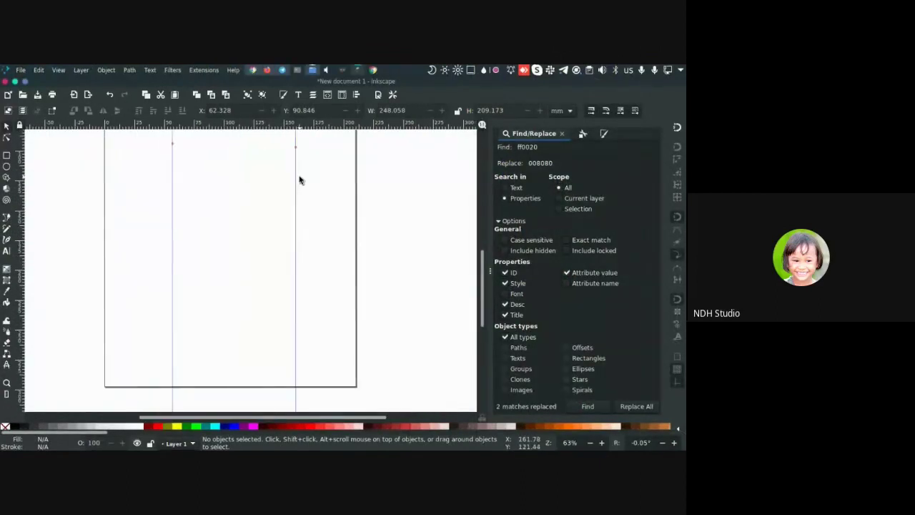
Install inkscape-gradient-saver_1.0.3.zip from Downloads via Install Packages' install-from-file button
click(204, 70)
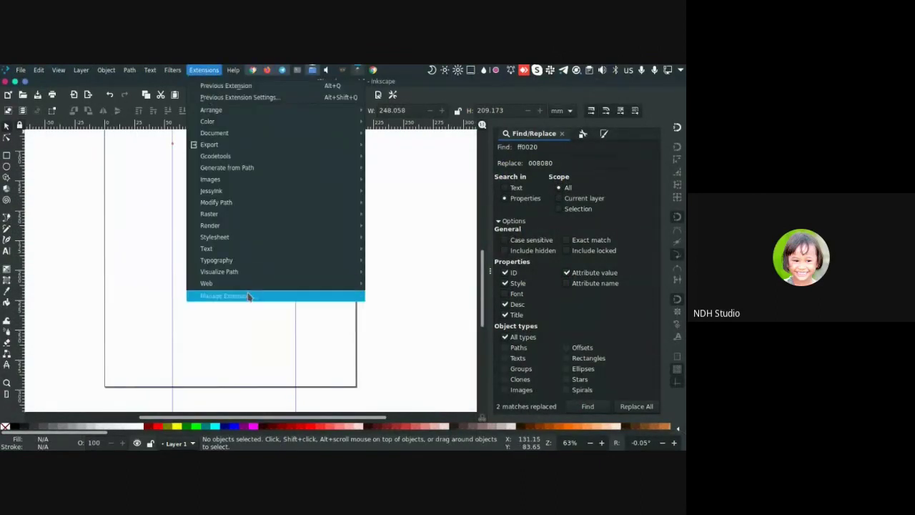
click(249, 296)
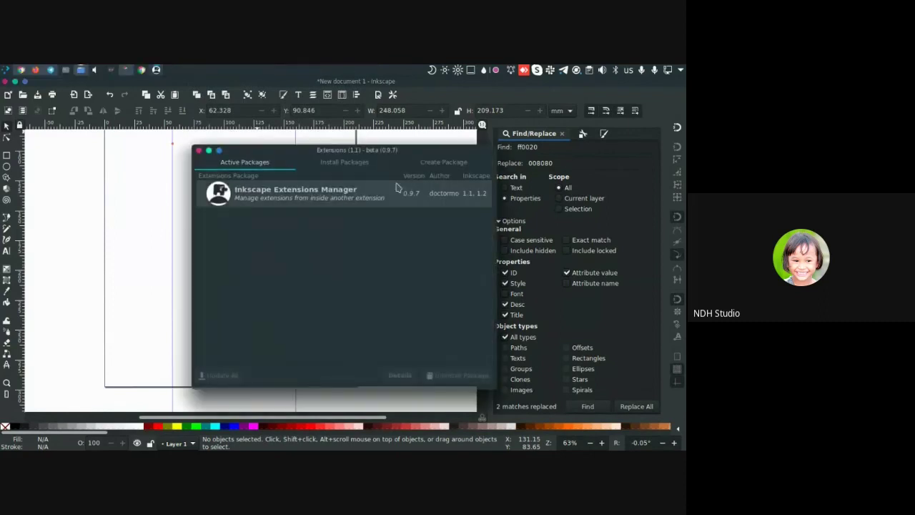
click(320, 163)
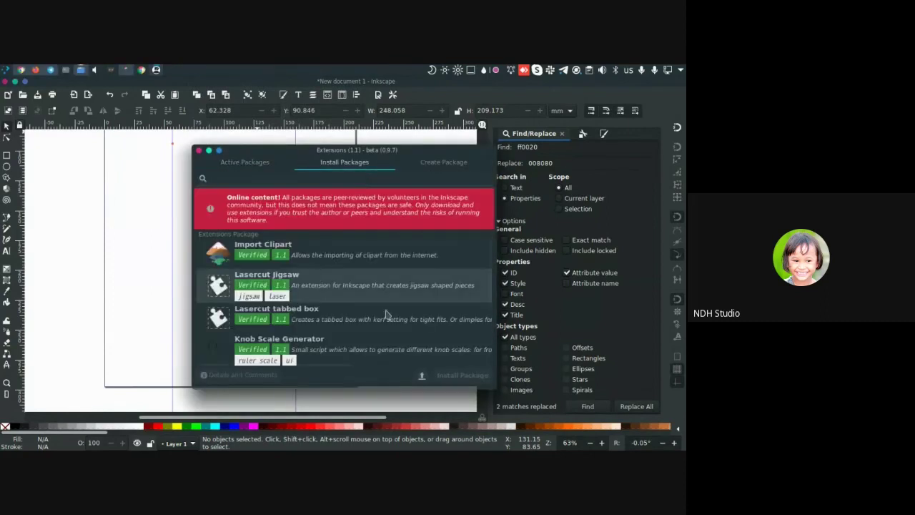
click(422, 377)
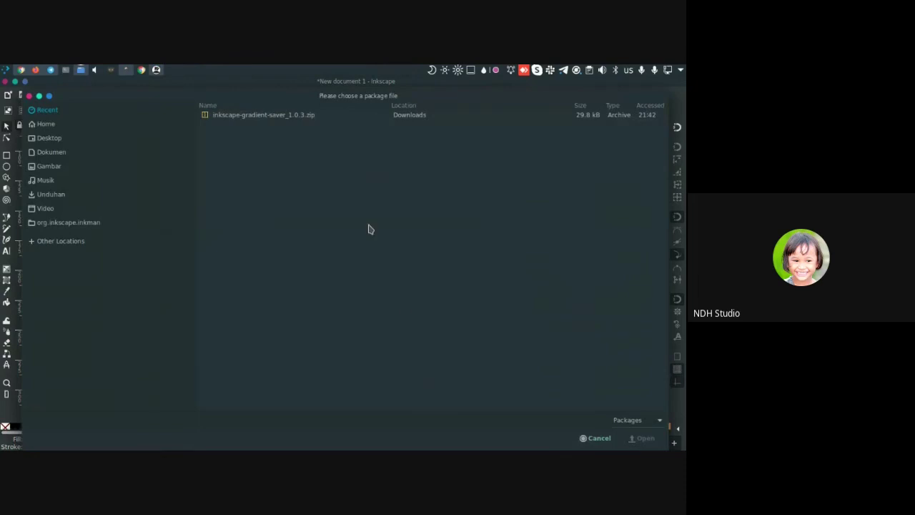
click(270, 117)
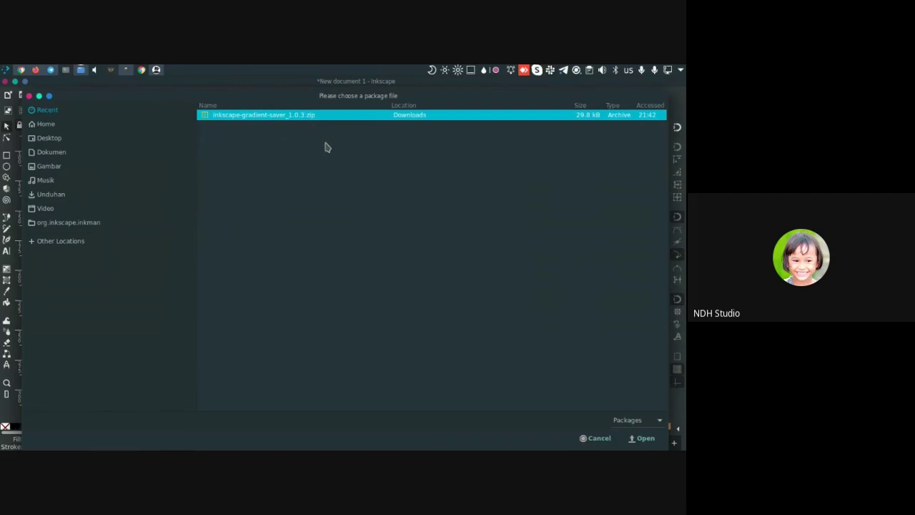
click(646, 438)
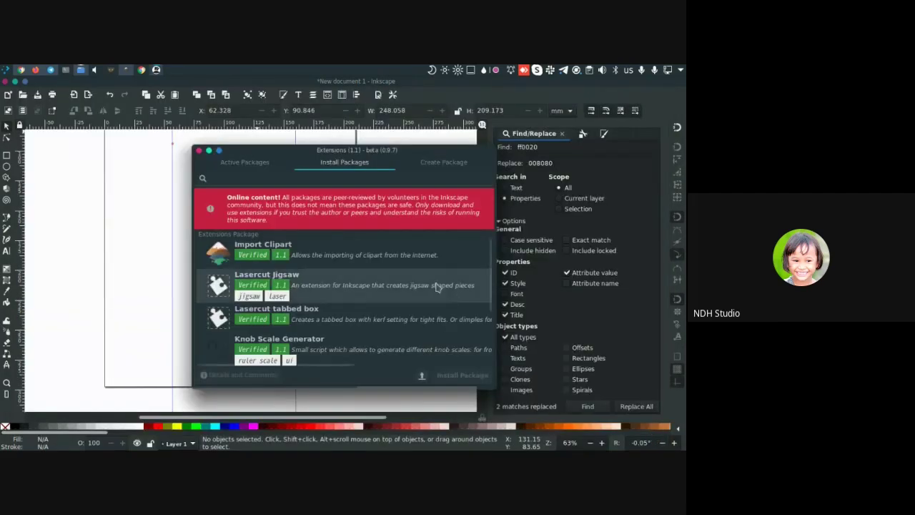
scroll(433, 285, down, 3)
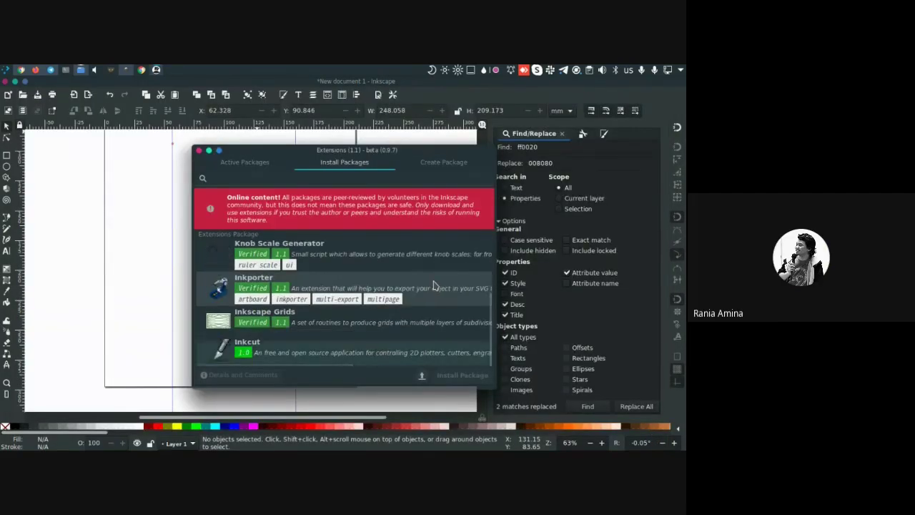
Locate gradient_saver.inx under Orphan Extensions' Lost-And-Found details, then close the Extensions manager
click(264, 163)
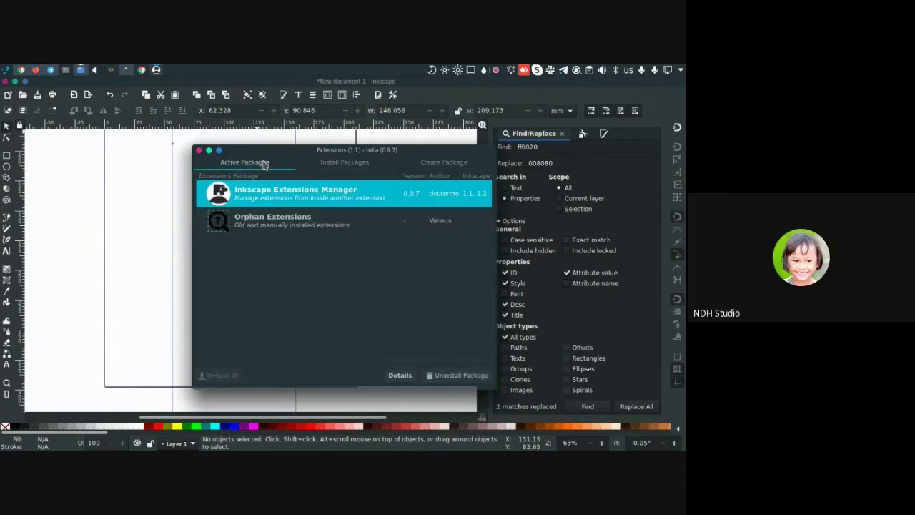
click(317, 225)
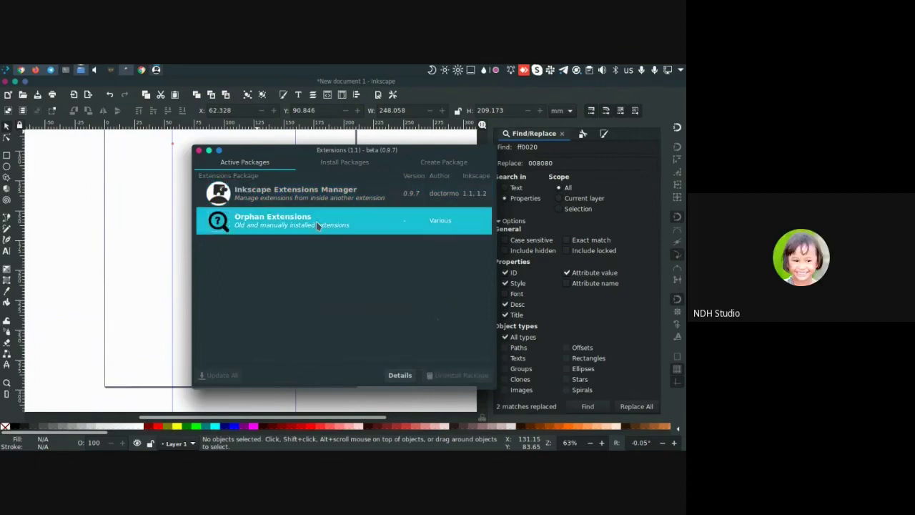
click(400, 376)
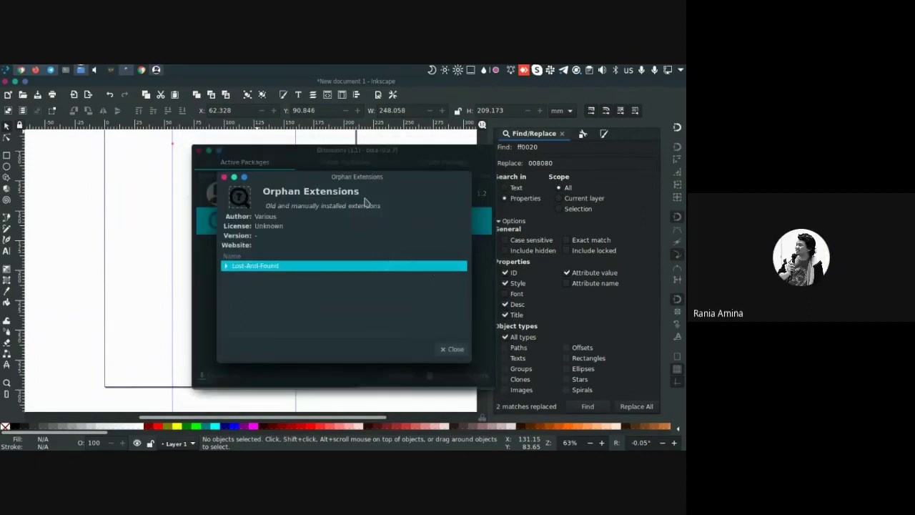
click(226, 266)
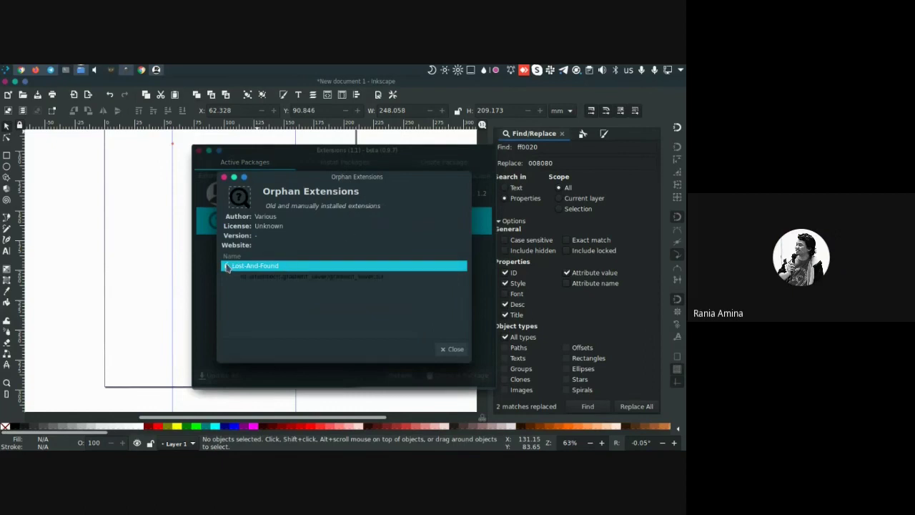
click(340, 279)
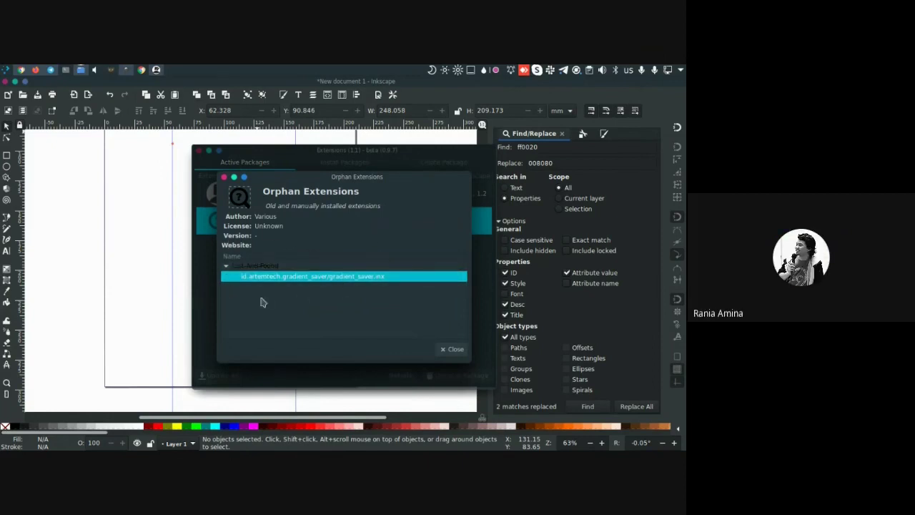
click(455, 352)
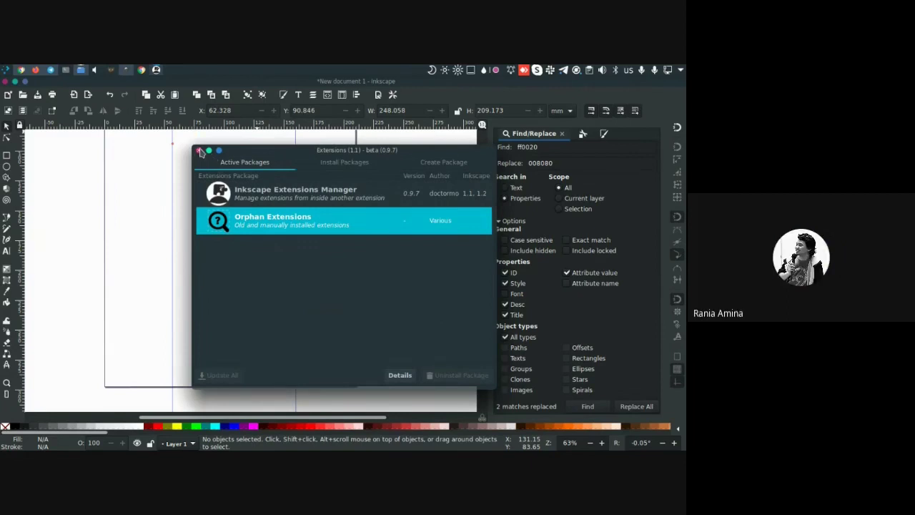
click(200, 151)
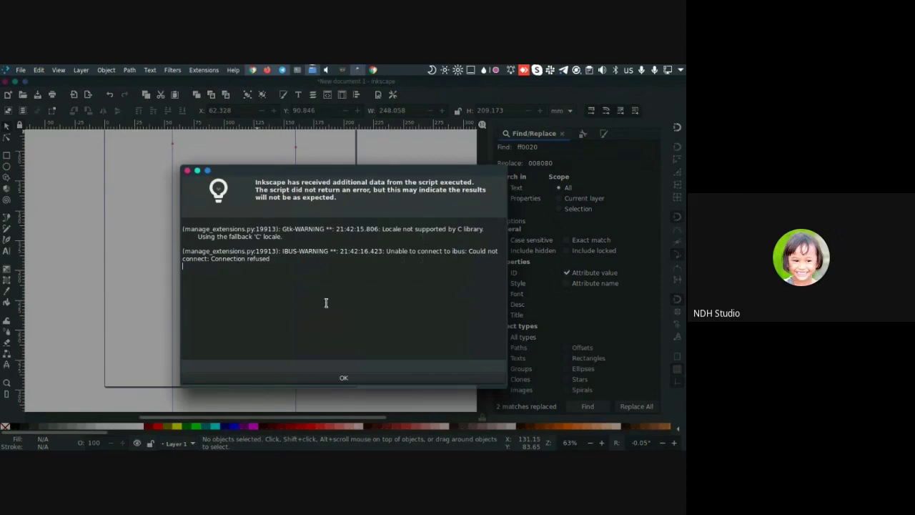
Dismiss the script warning and browse the Extensions and Filters menus without choosing anything
click(344, 379)
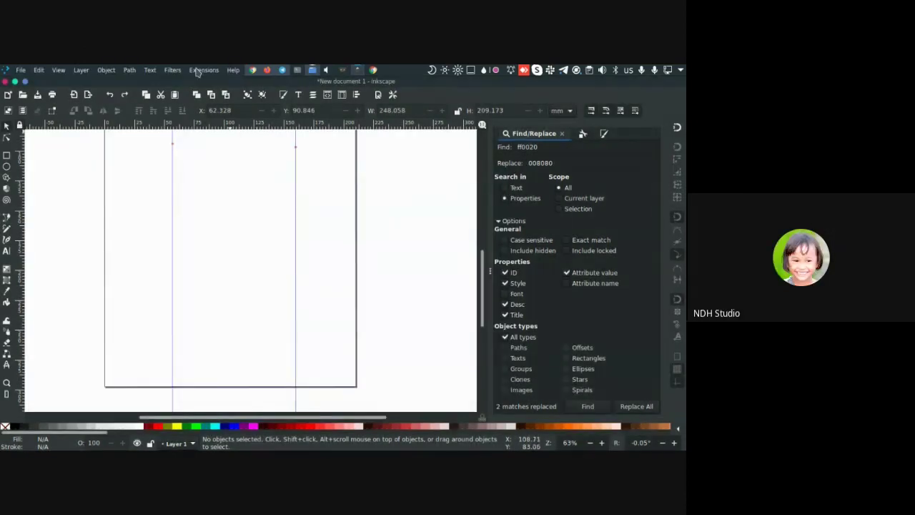
click(198, 70)
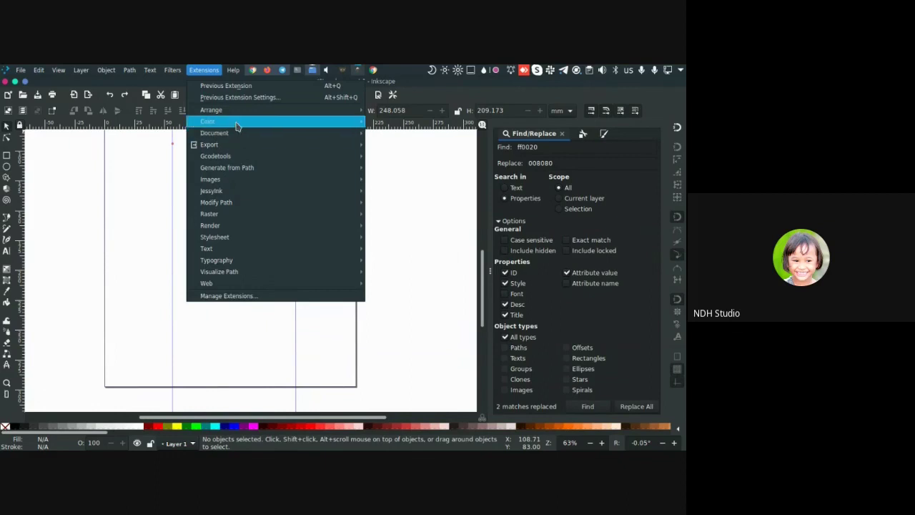
click(127, 164)
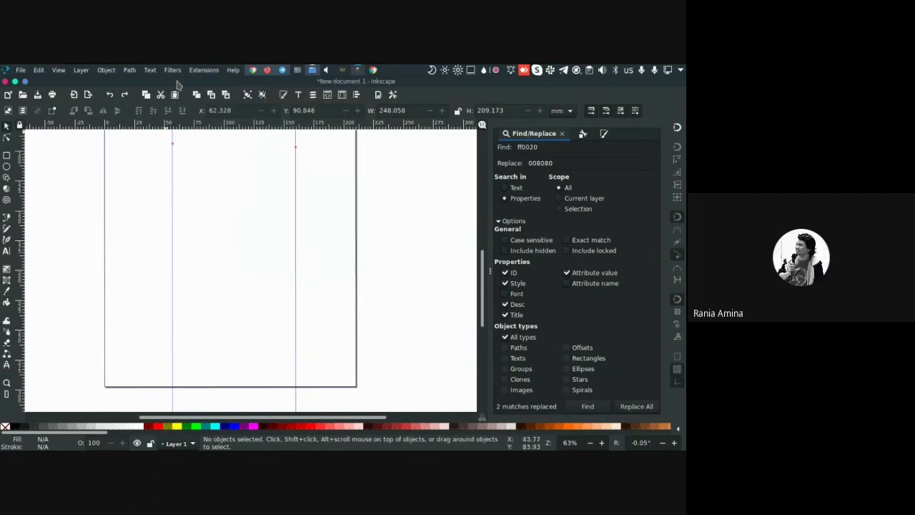
click(174, 71)
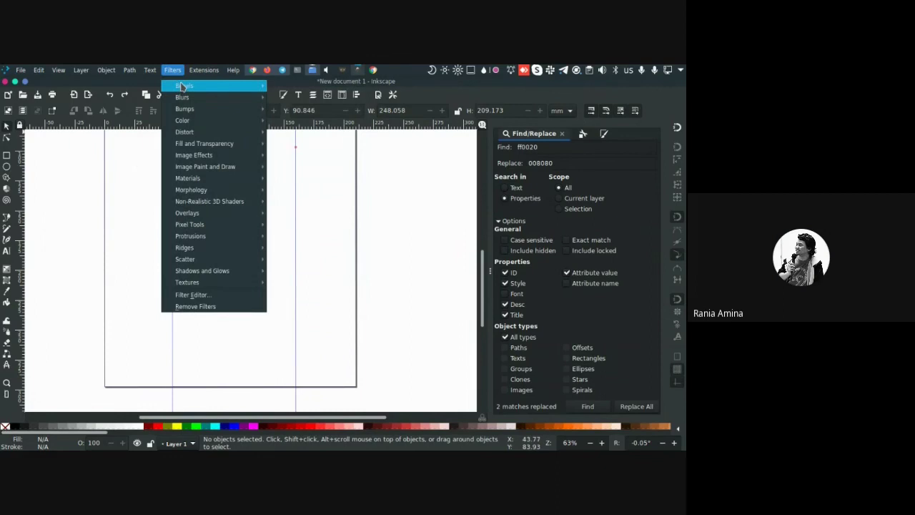
click(128, 177)
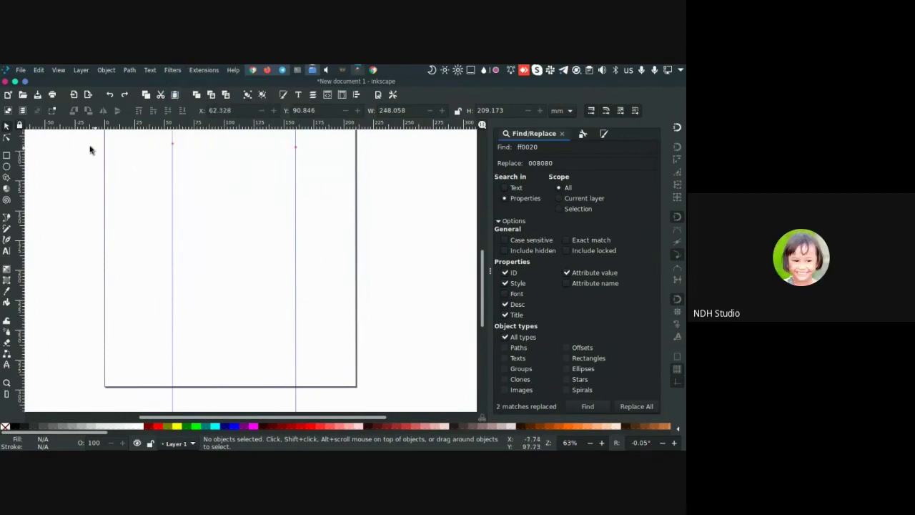
Close New document 1 without saving and start a new blank document from the welcome window
click(6, 83)
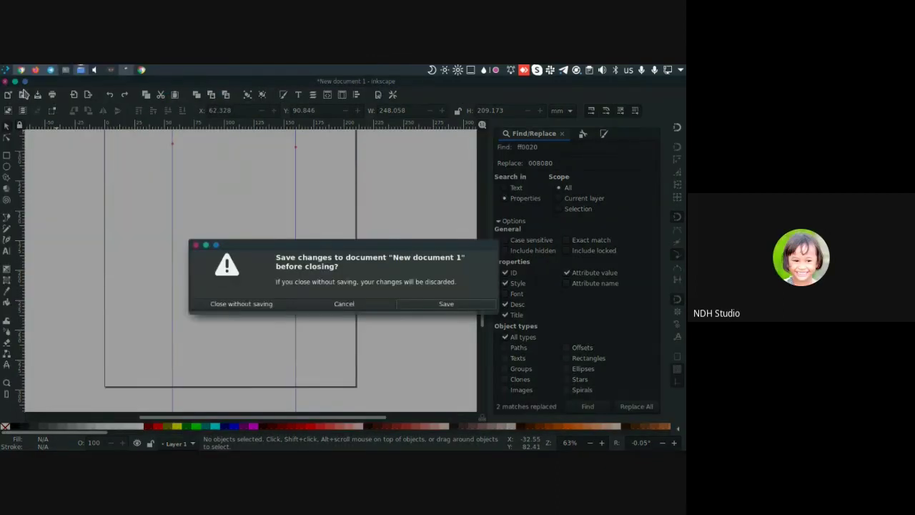
click(258, 304)
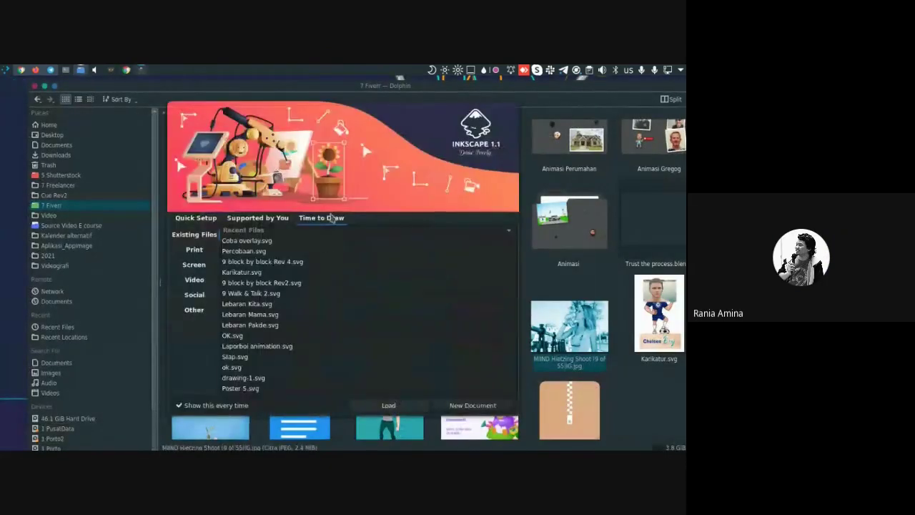
click(459, 408)
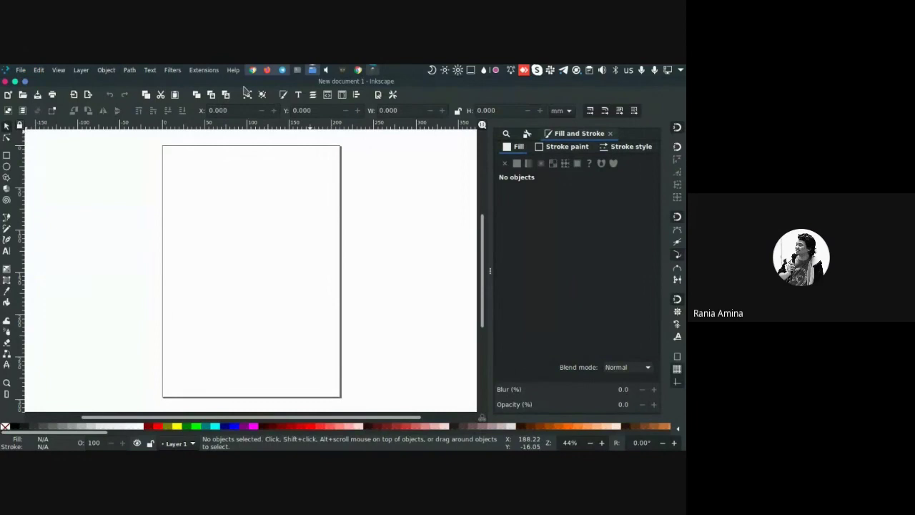
Launch Gradient Saver, browse its Add New, Load or Remove and About pages, then cancel
click(204, 70)
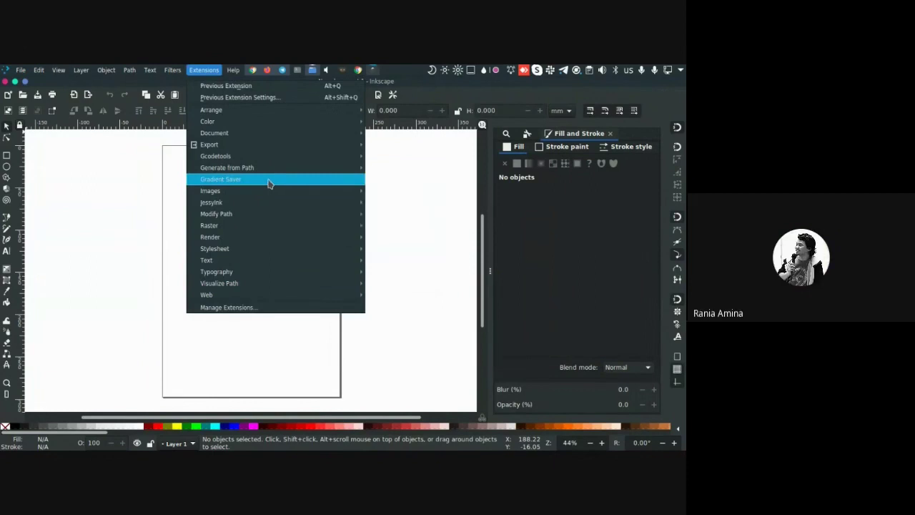
click(246, 184)
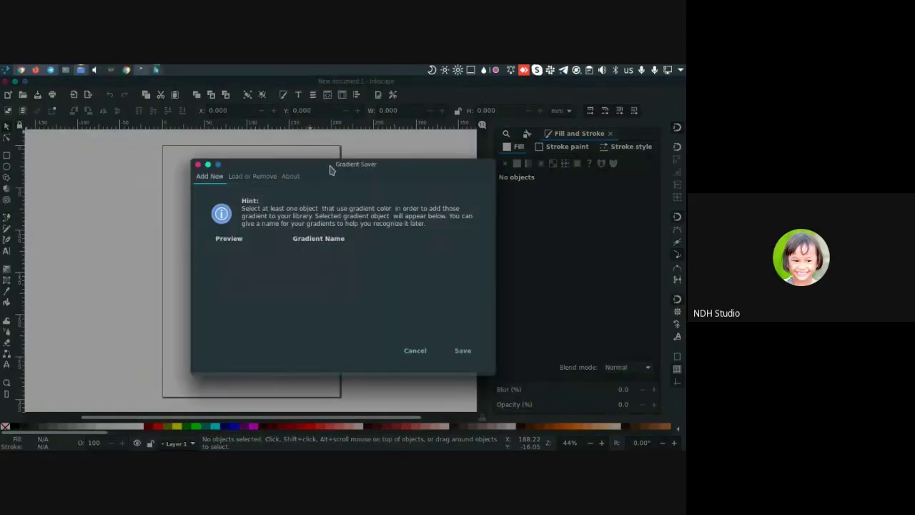
drag(328, 172, 334, 138)
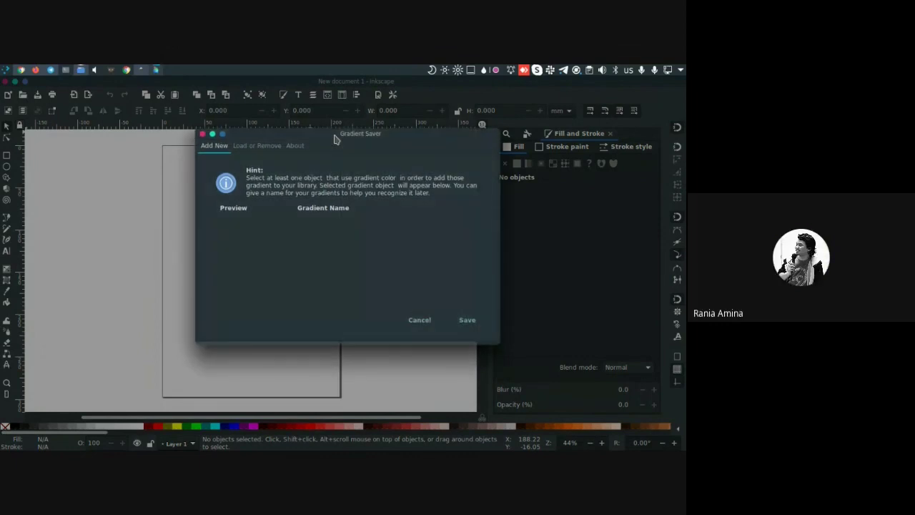
click(256, 147)
click(294, 146)
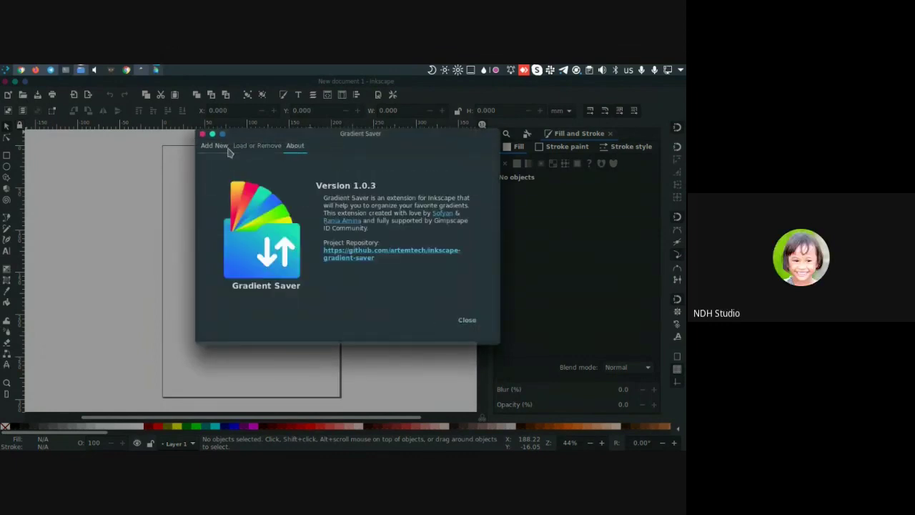
click(226, 148)
click(252, 149)
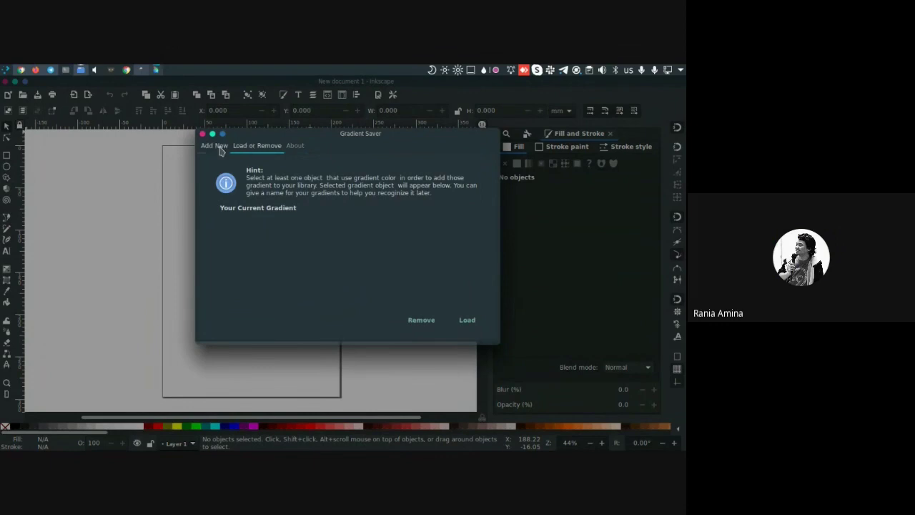
click(216, 147)
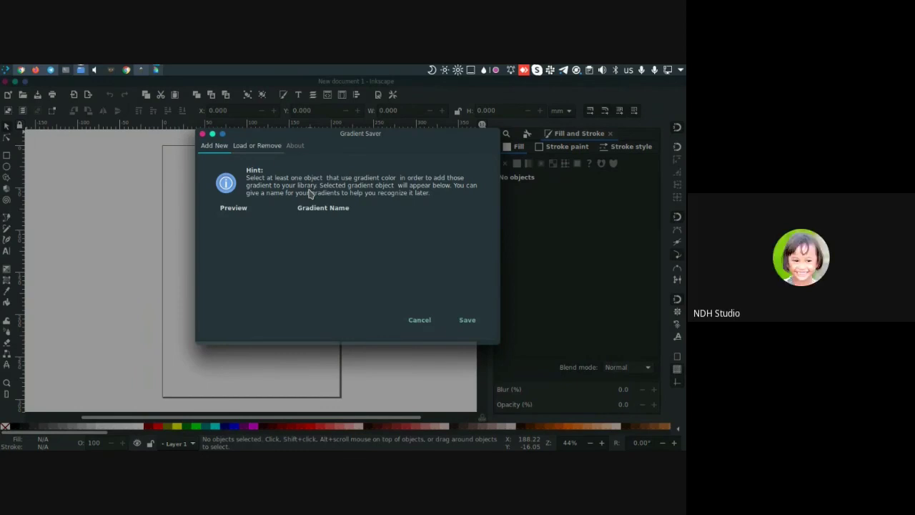
click(422, 325)
Dismiss the follow-up script message, leaving the empty page
click(312, 390)
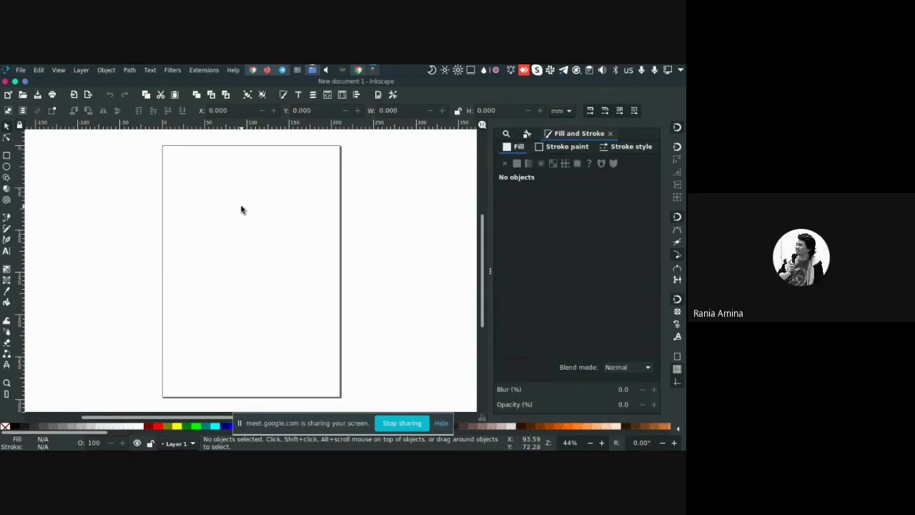
Draw a teal rectangle and an overlapping two-corner diamond star, then bring up PNG export
key(r)
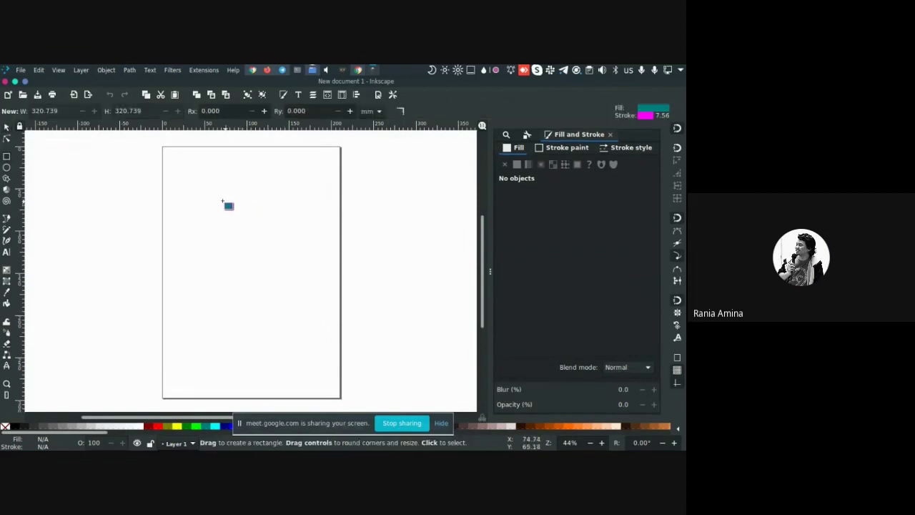
mouse_move(210, 191)
mouse_down()
mouse_move(264, 270)
mouse_move(303, 301)
mouse_move(299, 269)
mouse_up()
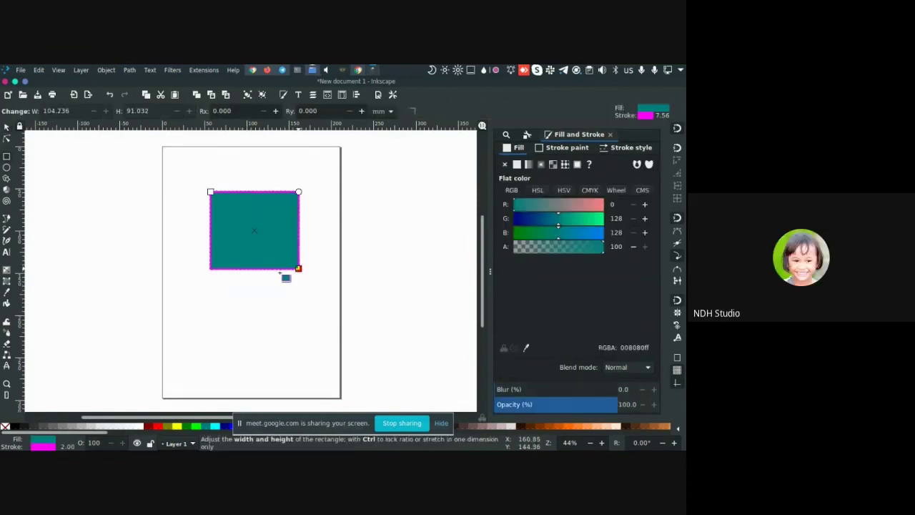
click(7, 178)
drag(187, 308, 257, 253)
key(s)
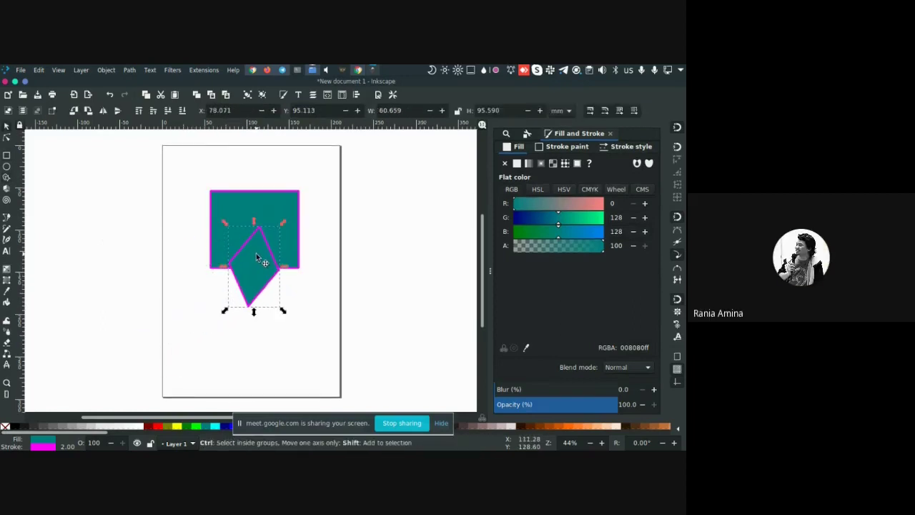
key(shift+ctrl+e)
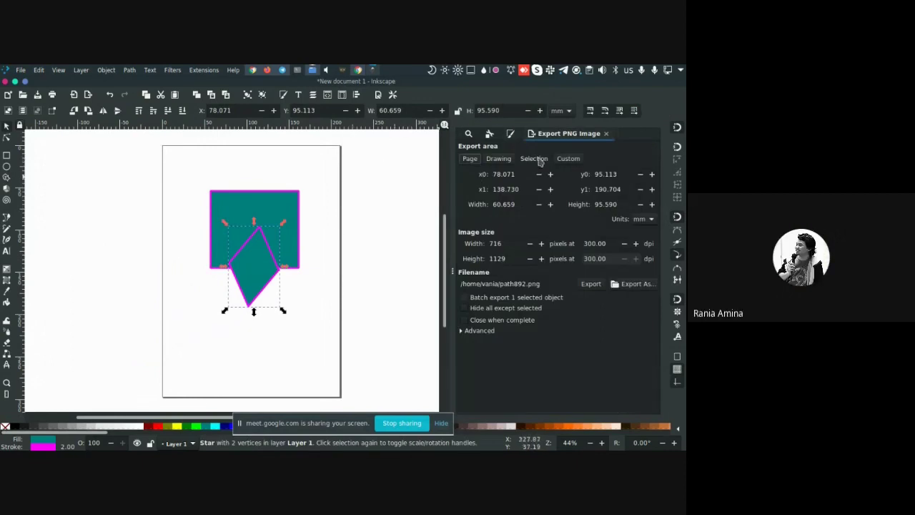
Change the export file name to path892.jpg and deselect everything so the whole drawing exports
click(541, 285)
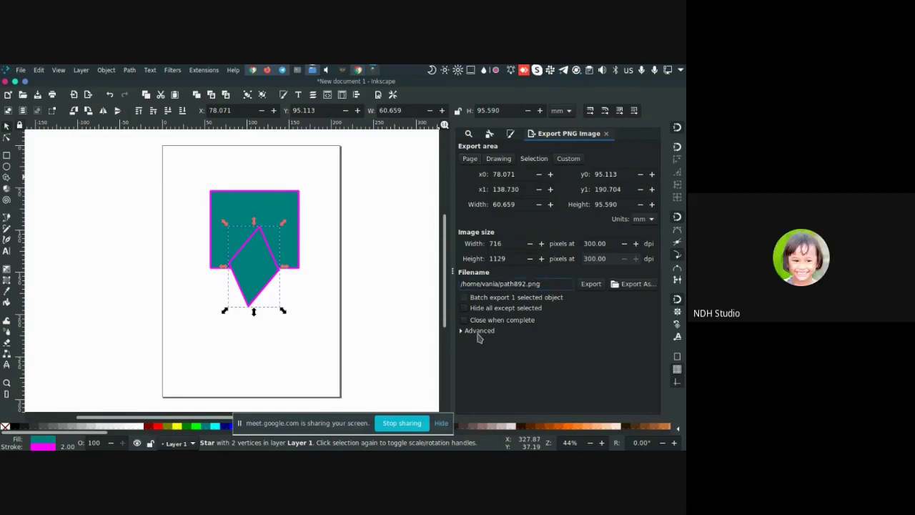
key(BackSpace)
key(BackSpace)
key(BackSpace)
text(jp)
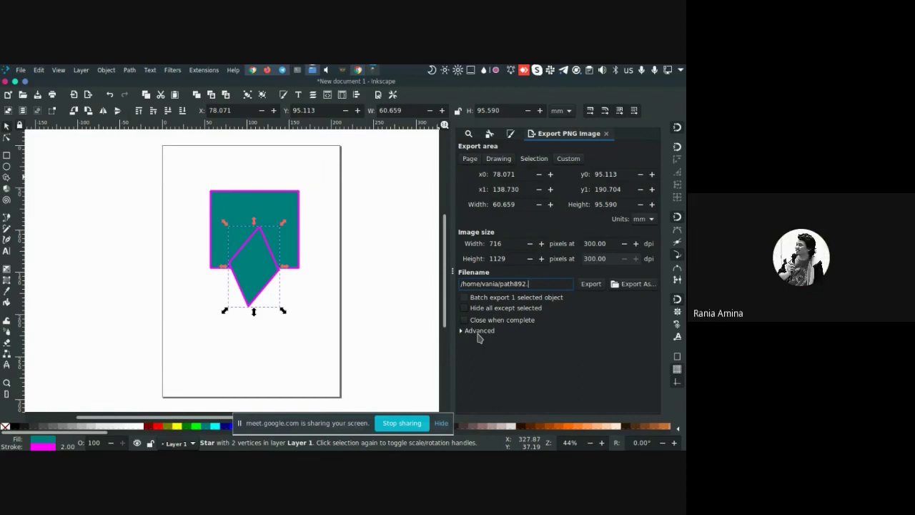
text(g)
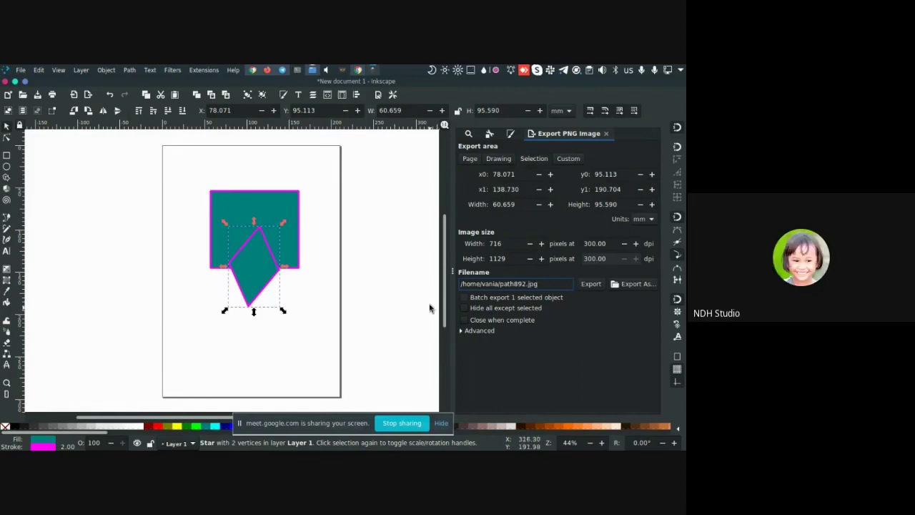
click(384, 262)
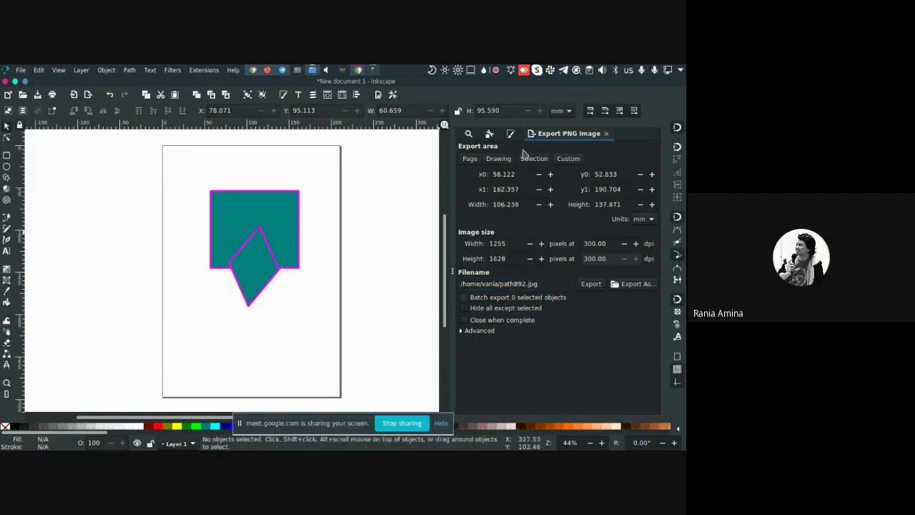
Export path892.jpg at JPEG quality 100 with progressive encoding kept on
click(591, 284)
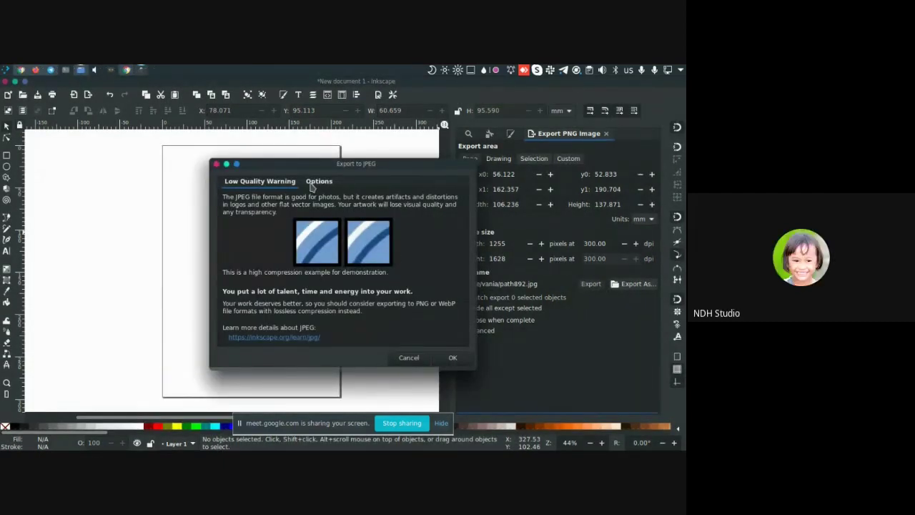
click(319, 182)
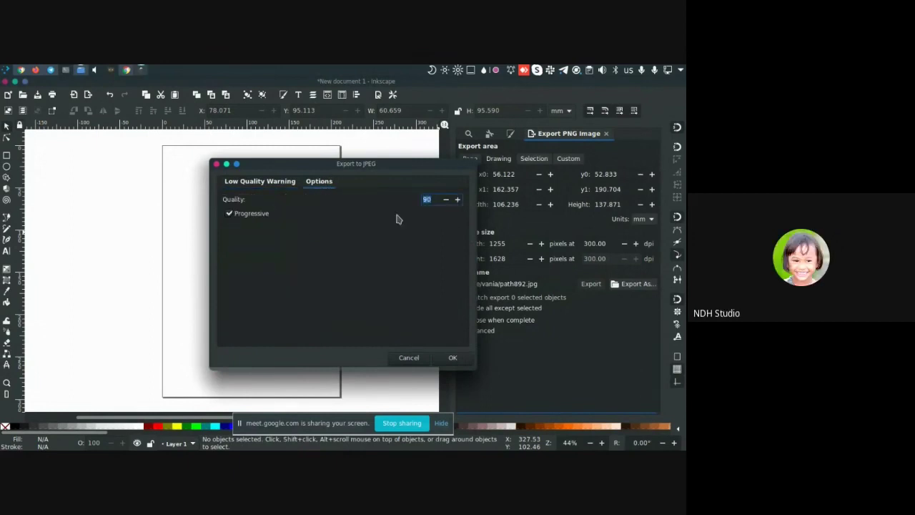
click(432, 200)
drag(432, 200, 417, 202)
text(100)
click(229, 214)
click(229, 214)
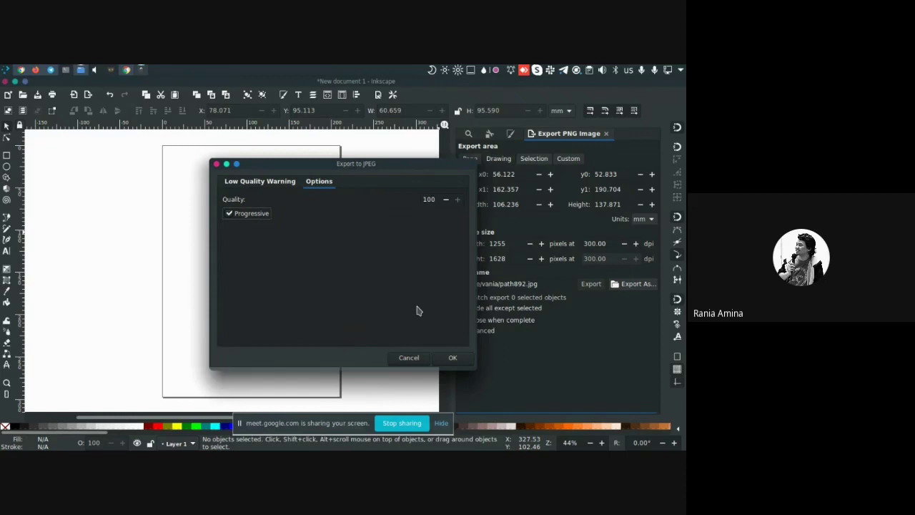
click(453, 358)
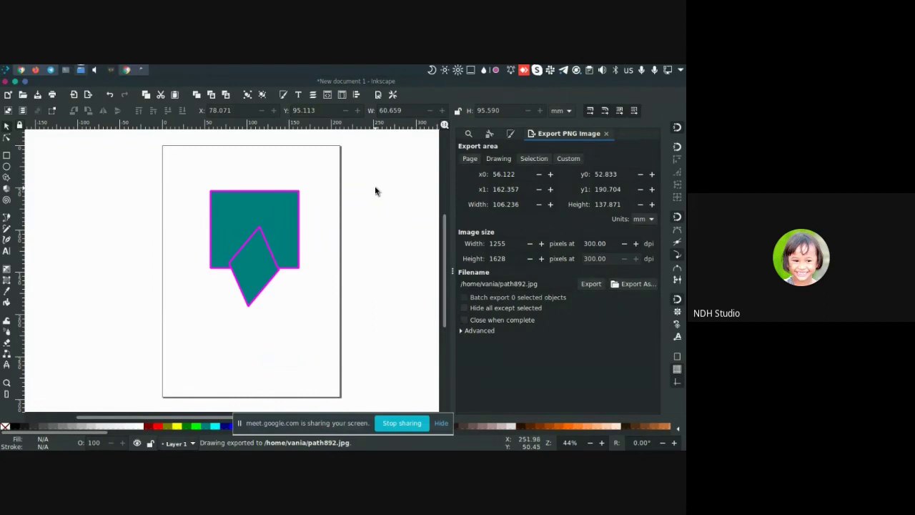
key(super+e)
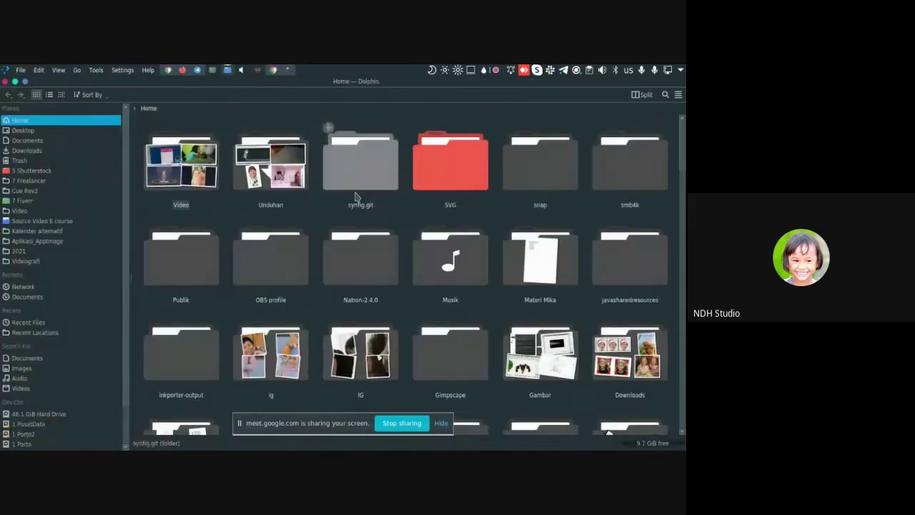
scroll(356, 196, down, 10)
scroll(356, 196, up, 2)
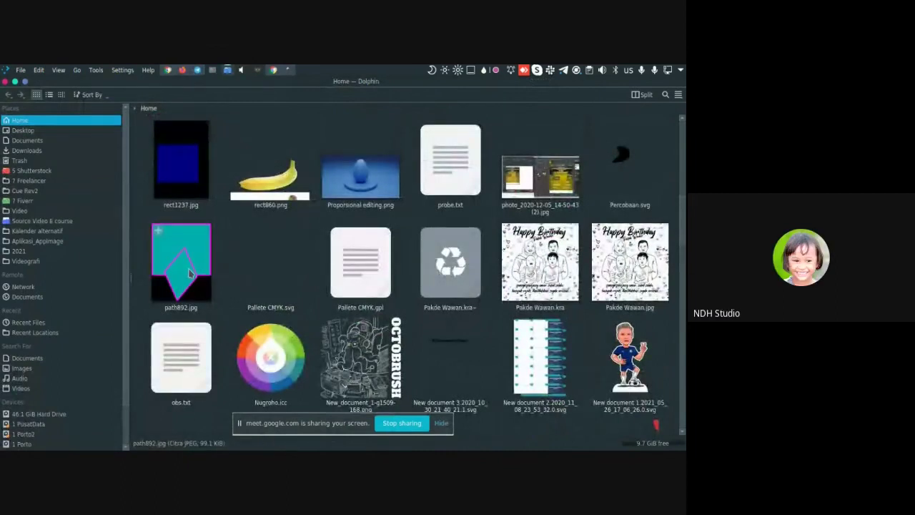
click(184, 277)
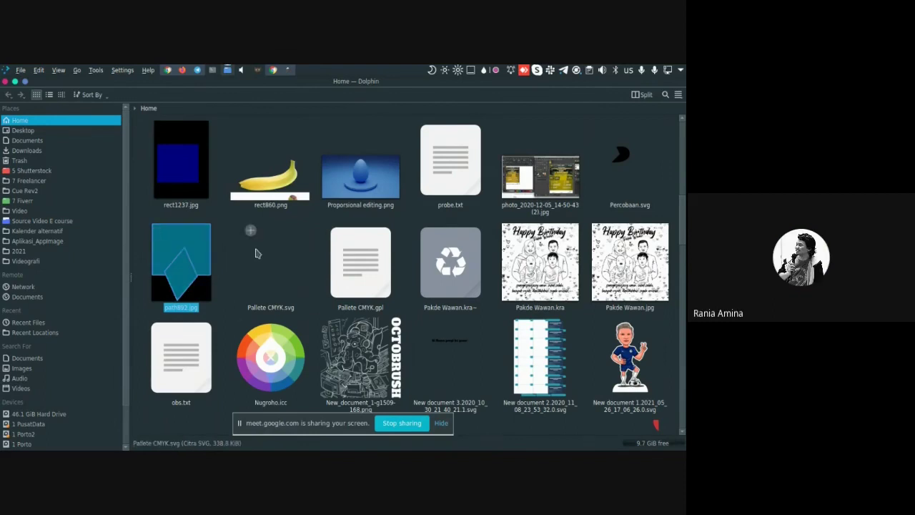
click(14, 81)
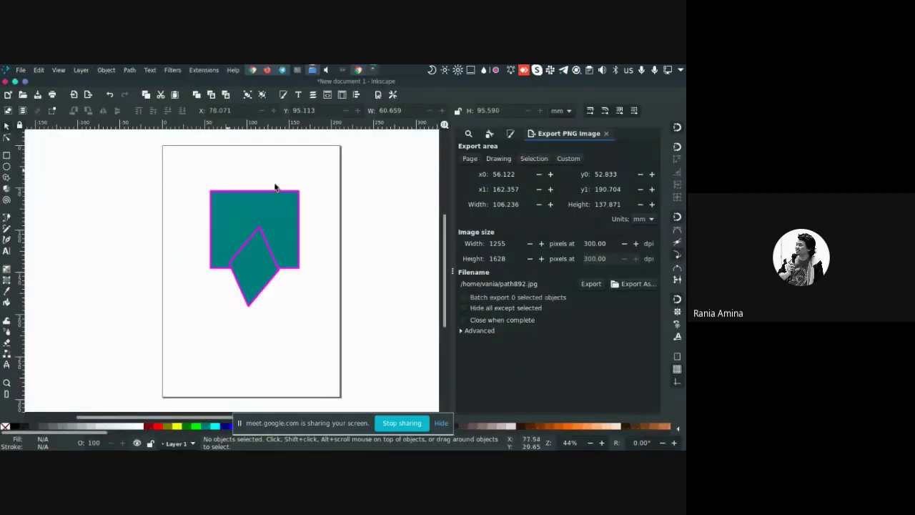
Rename the export to path892.webp and export it at WebP quality 100
click(542, 283)
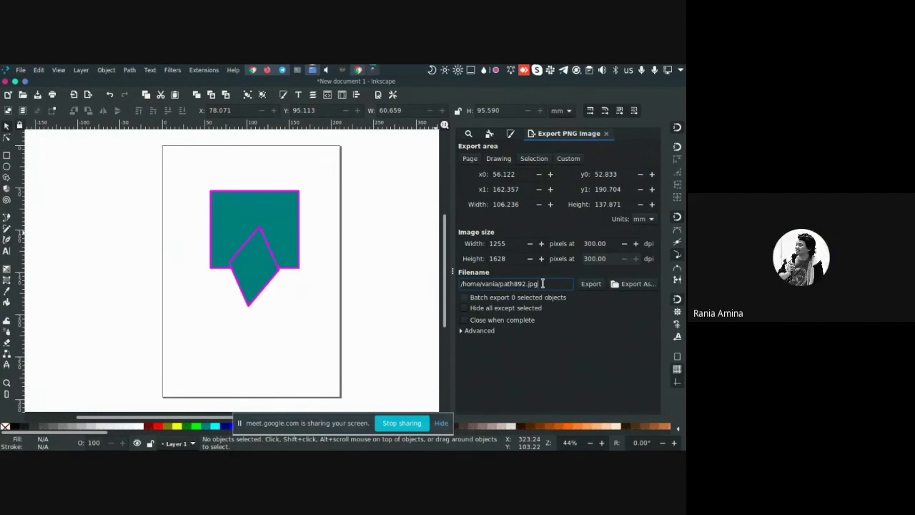
key(BackSpace)
key(BackSpace)
key(BackSpace)
text(webp)
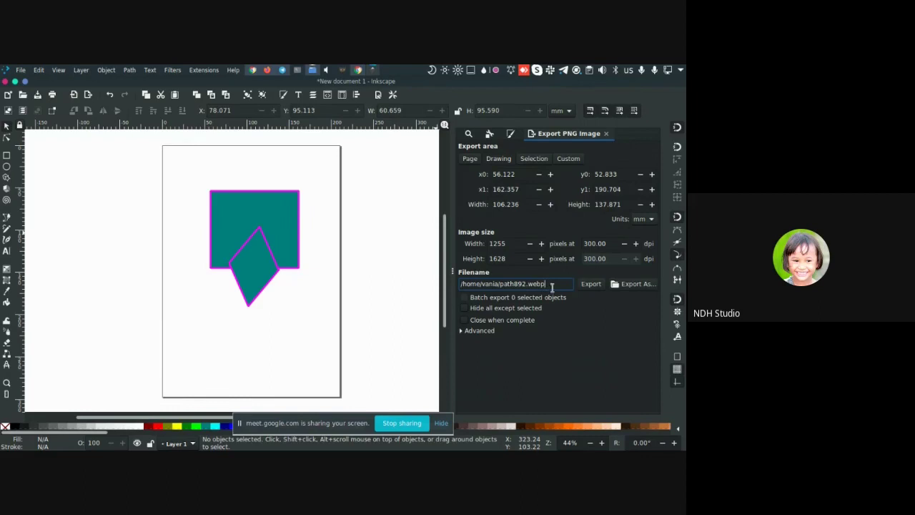
click(588, 285)
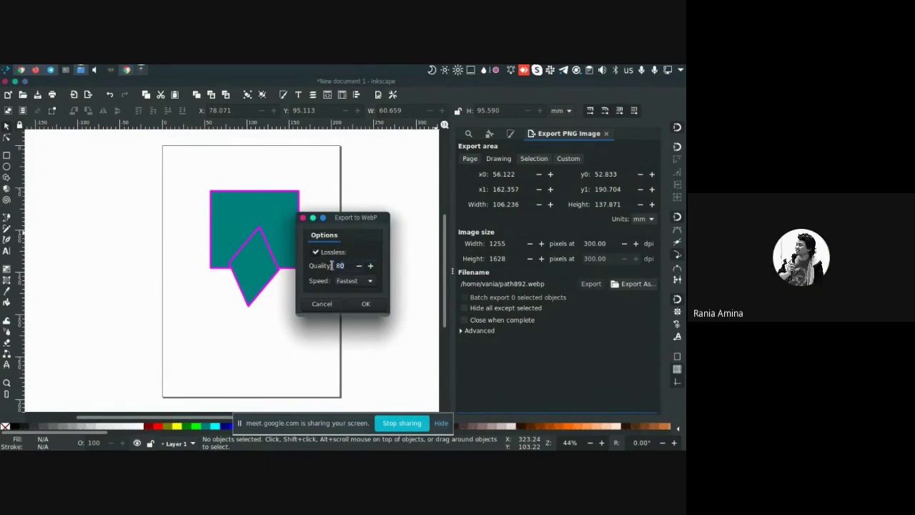
double_click(331, 265)
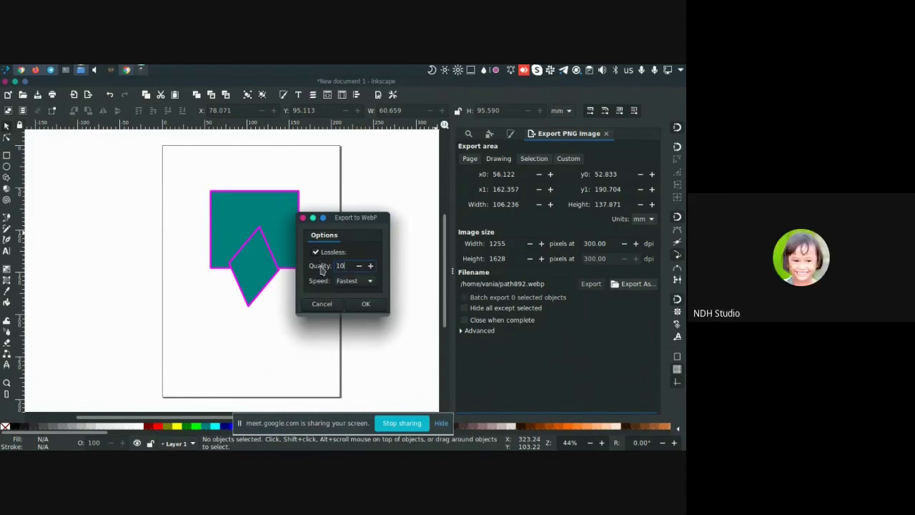
text(100)
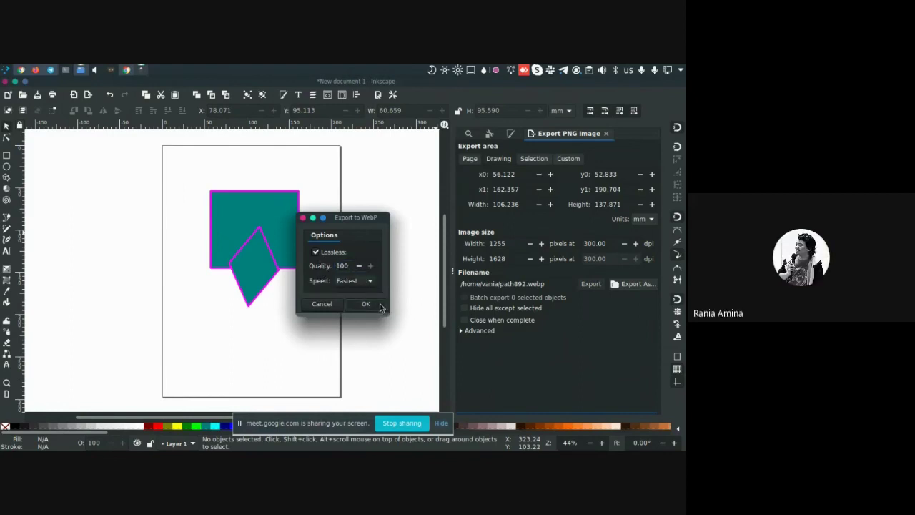
click(378, 305)
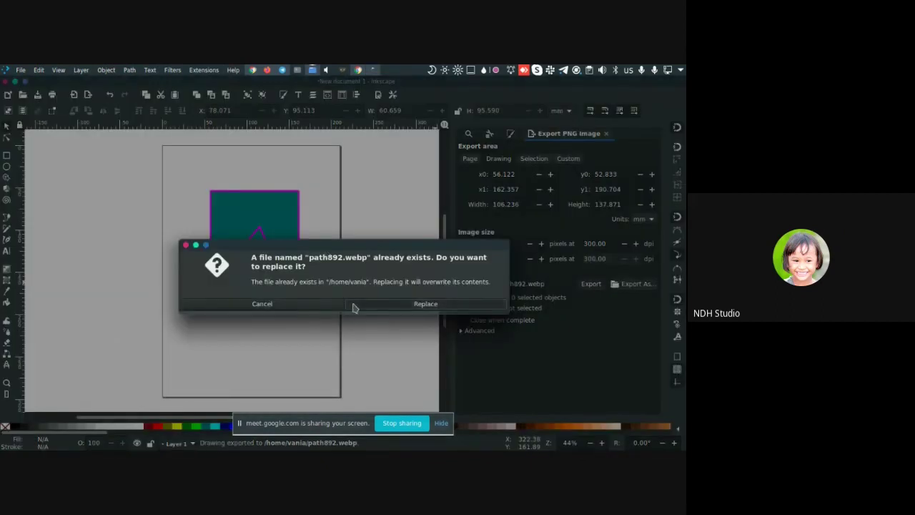
Re-export path892.webp, overwriting the file, with the Best encoding speed
click(353, 307)
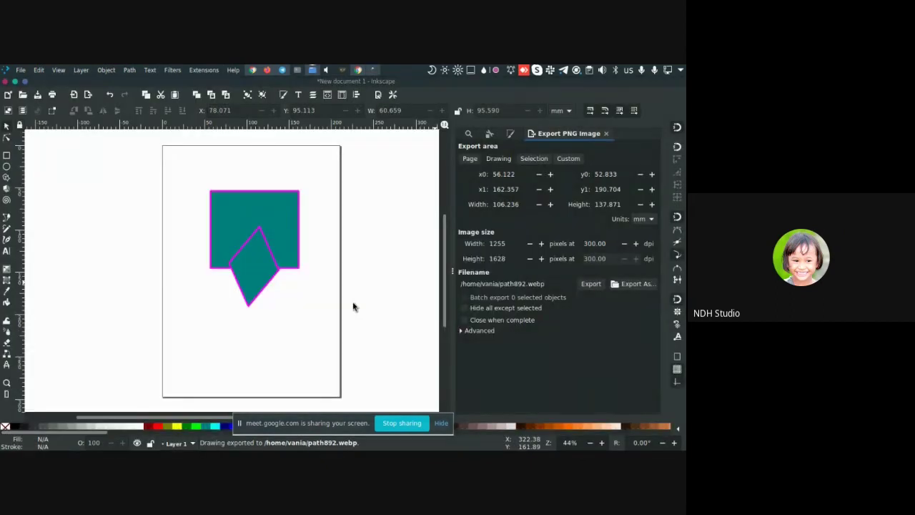
click(366, 283)
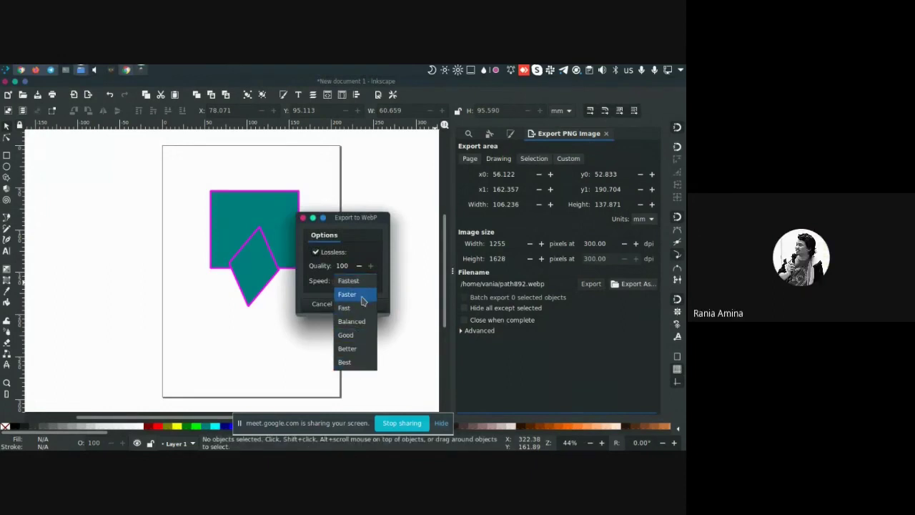
click(351, 366)
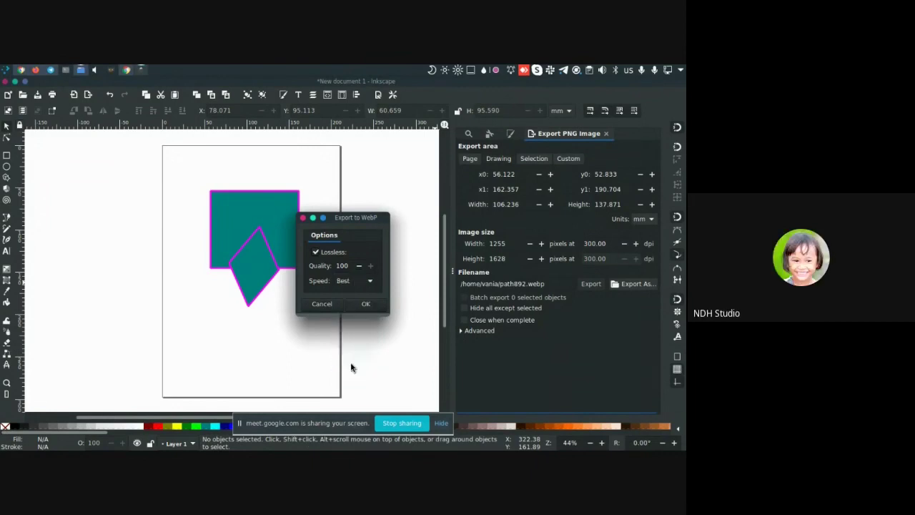
click(366, 306)
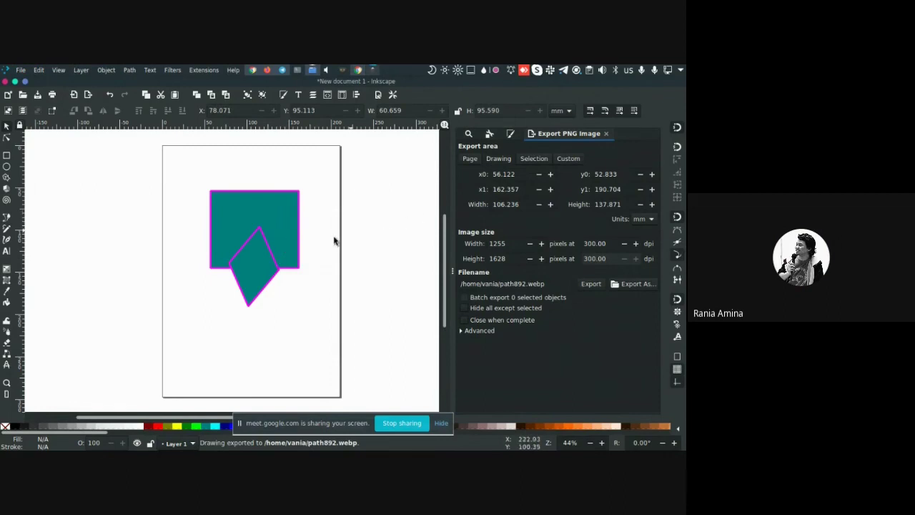
Switch to Dolphin's Home folder and open path892.webp with Gwenview
key(alt+Tab)
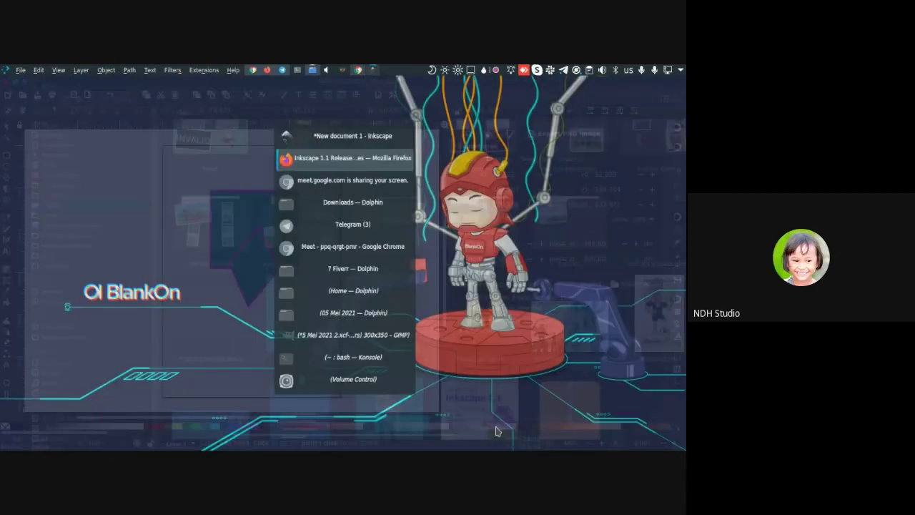
key(alt+Tab)
key(alt+Tab)
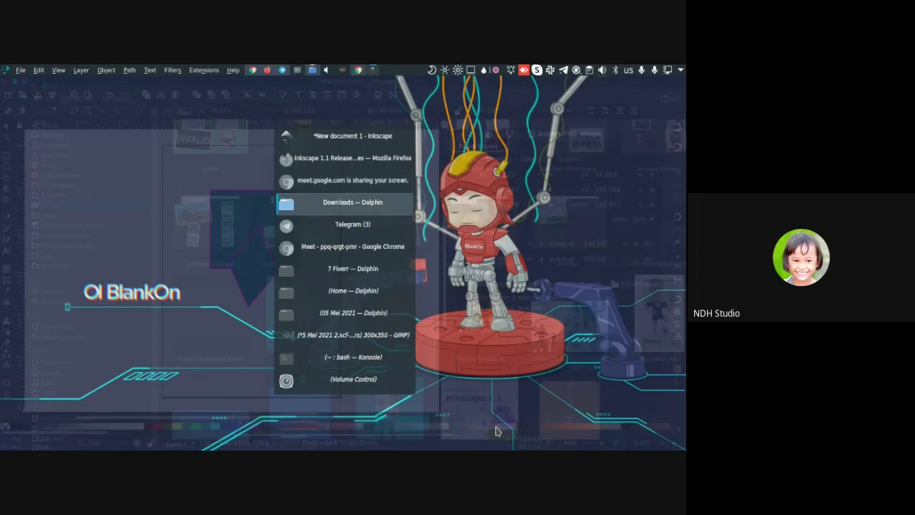
click(369, 290)
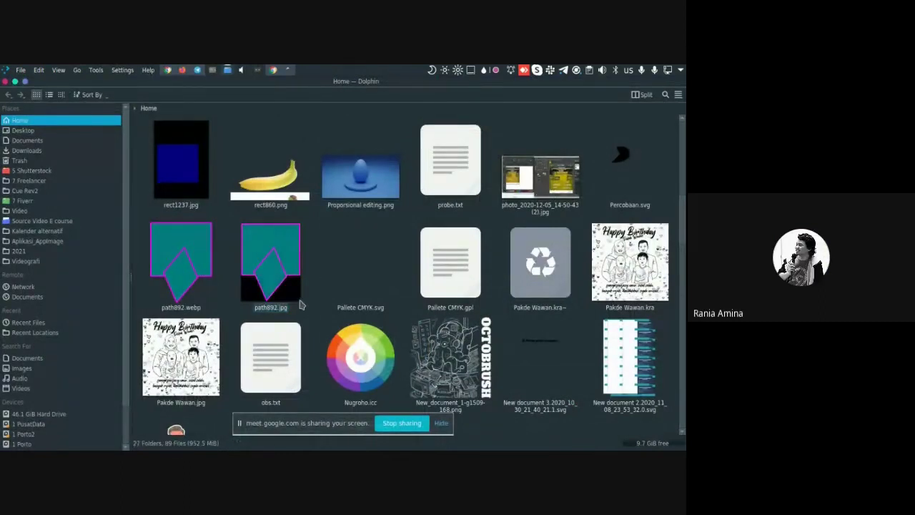
click(271, 278)
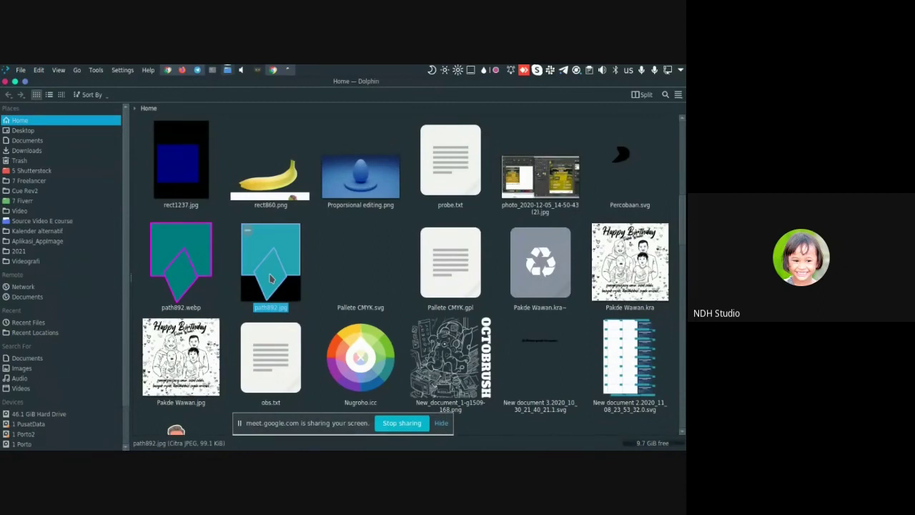
click(184, 270)
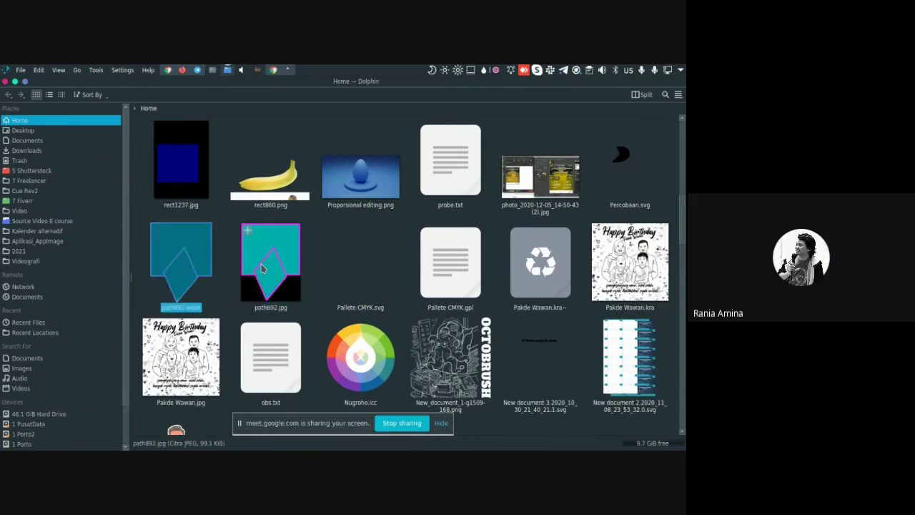
right_click(192, 268)
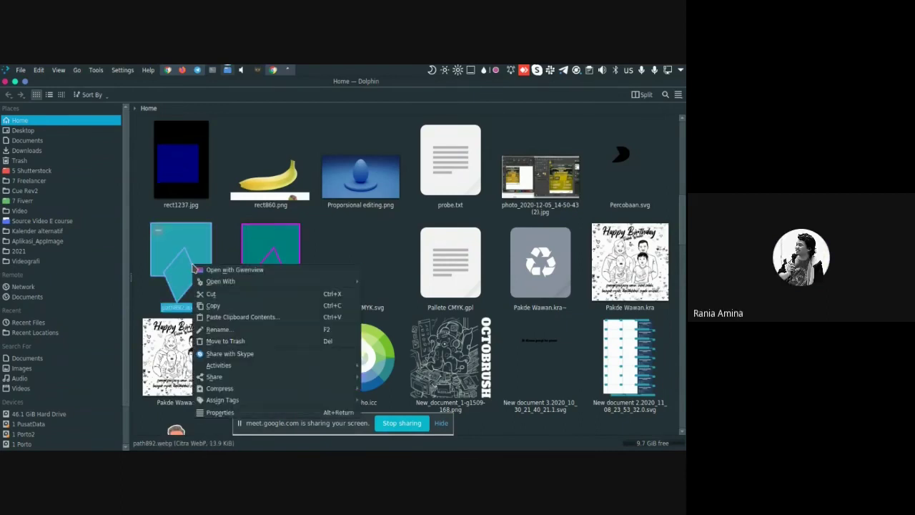
click(227, 271)
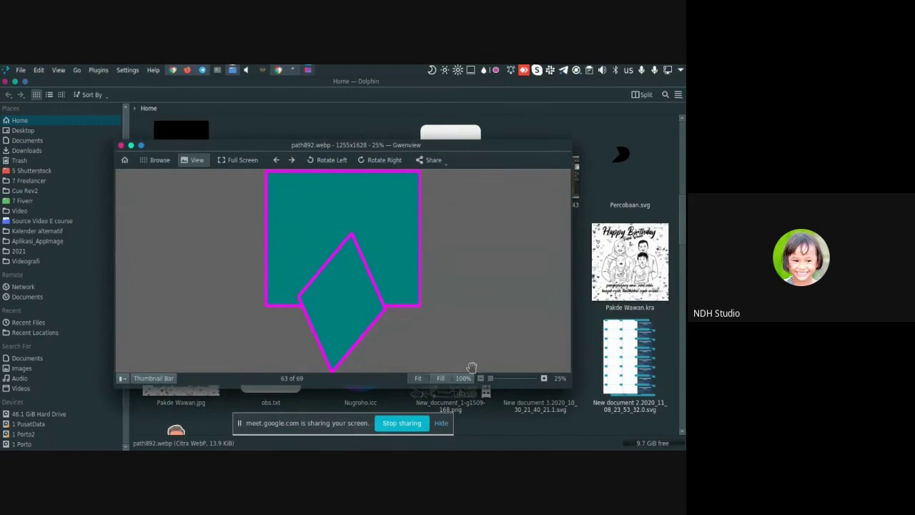
Flip between path892.webp and path892.jpg in maximized Gwenview, then close the viewer
click(292, 160)
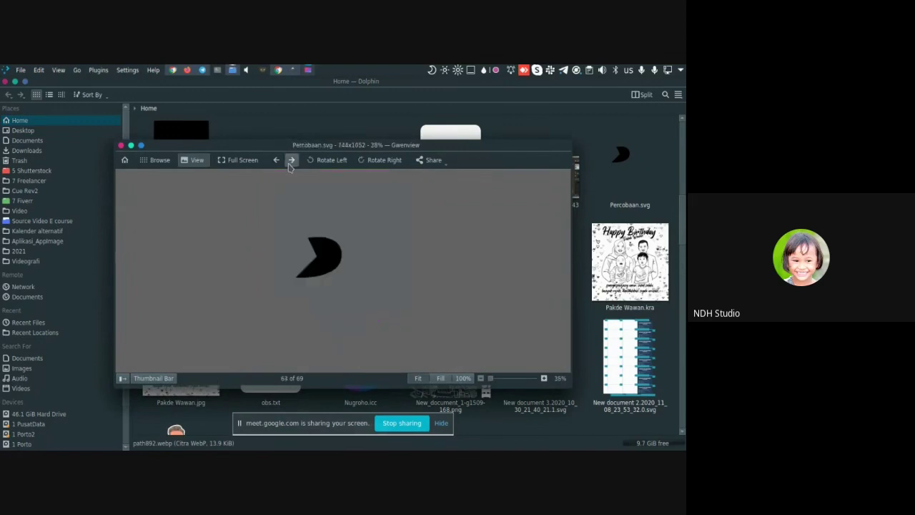
click(276, 160)
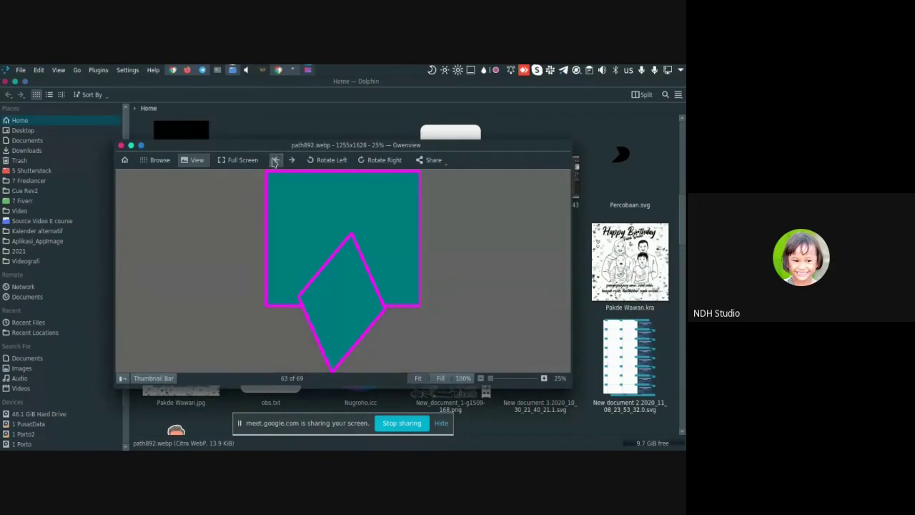
click(141, 145)
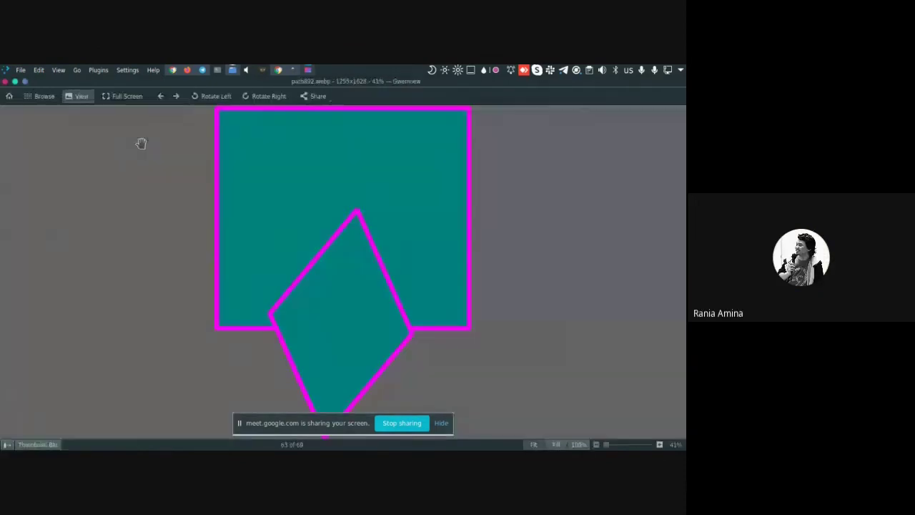
click(161, 97)
click(177, 97)
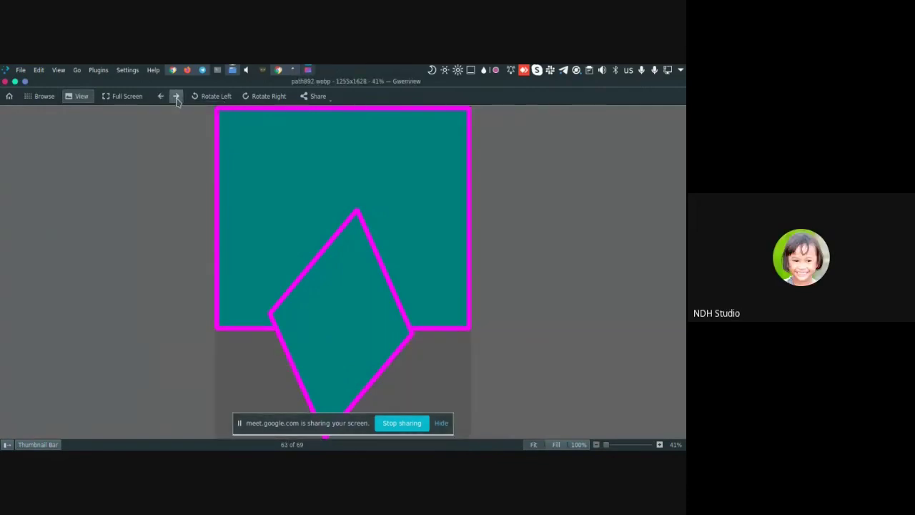
click(161, 97)
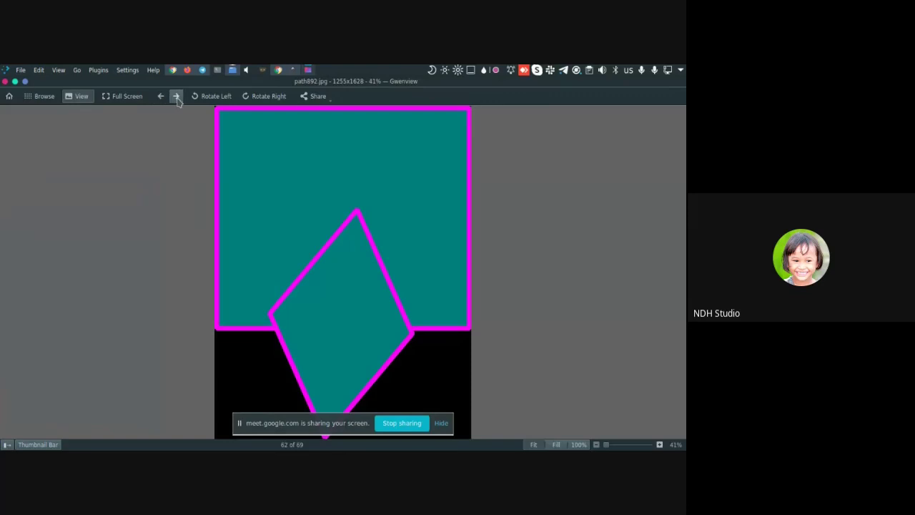
click(177, 97)
click(161, 97)
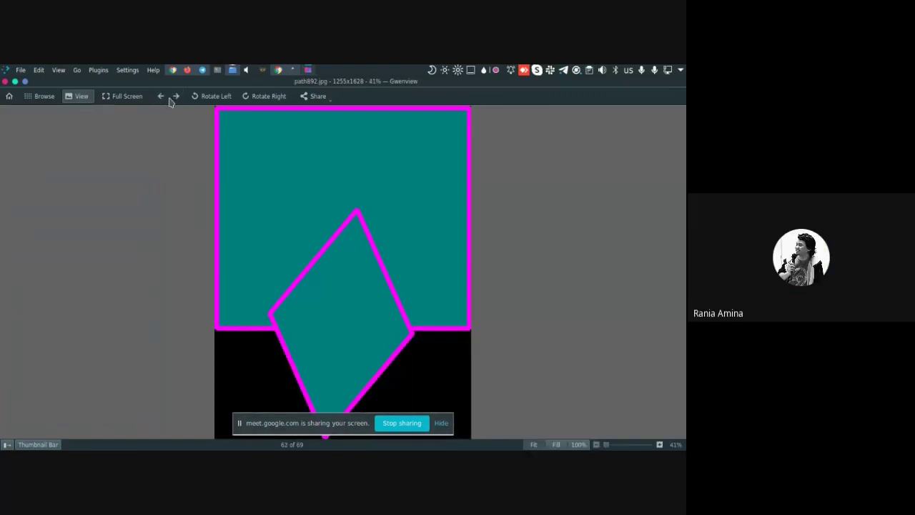
click(176, 97)
click(162, 97)
click(177, 97)
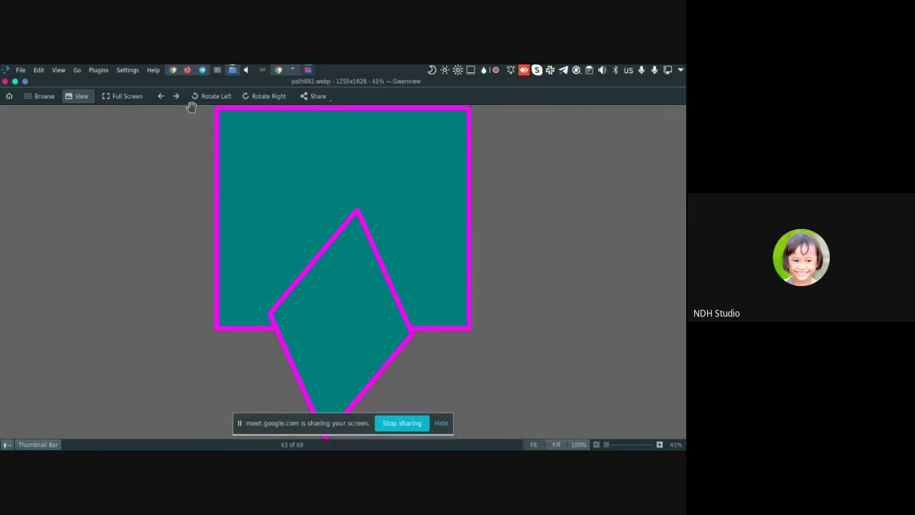
click(5, 82)
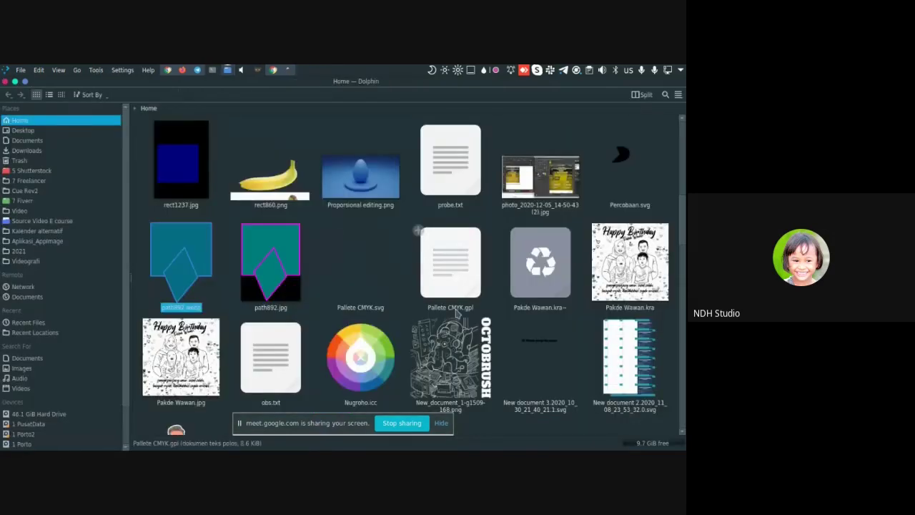
Return to Inkscape and open the Export As dialog's file-format list for path892
key(alt+Tab)
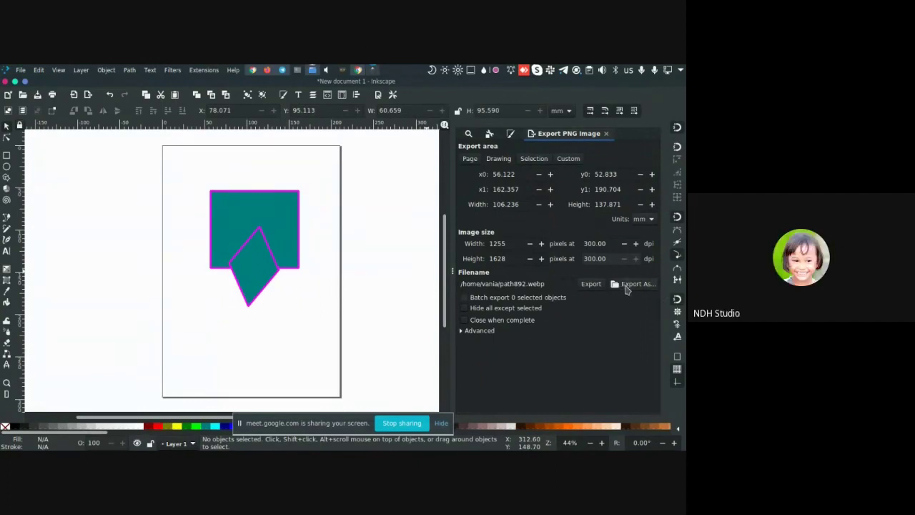
click(626, 285)
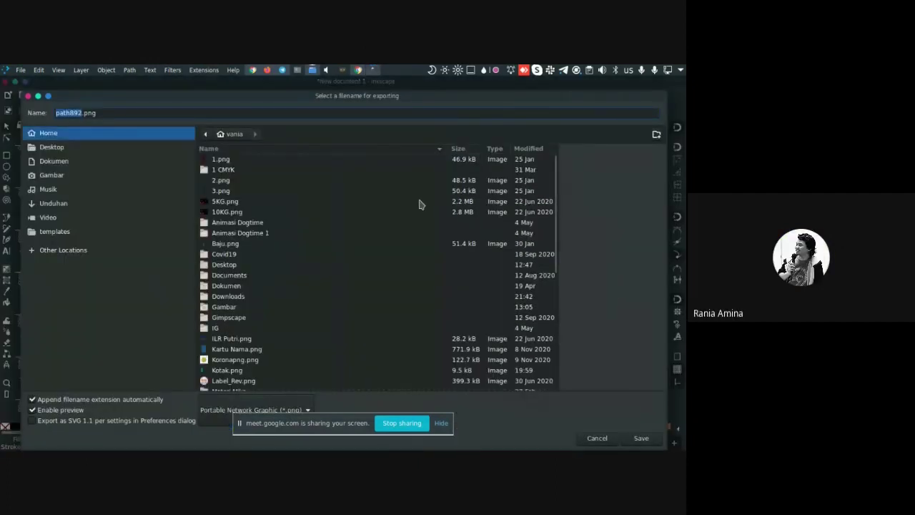
click(308, 409)
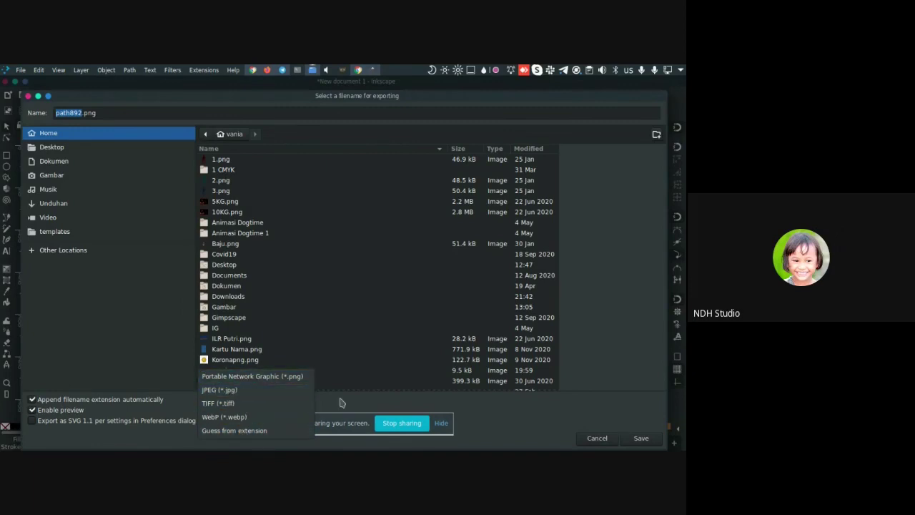
Choose TIFF for the path892 export, then cancel the TIFF options without exporting
click(261, 405)
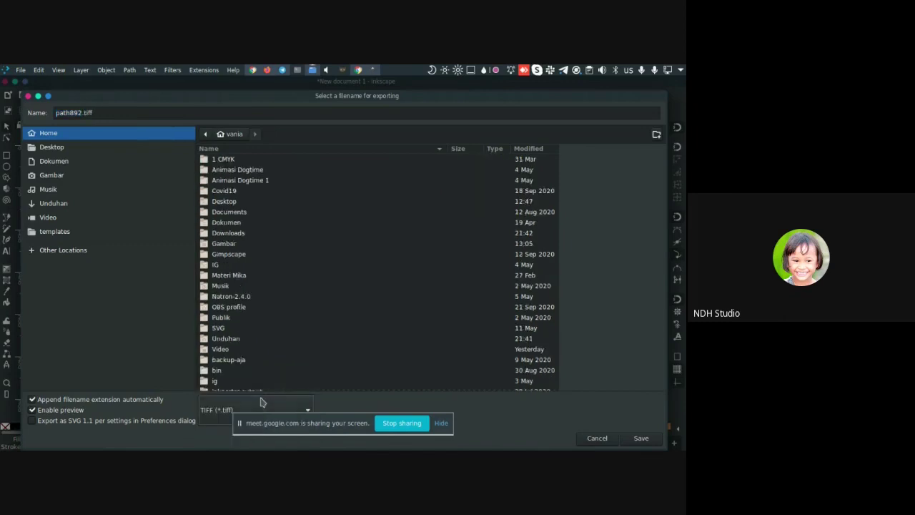
click(631, 439)
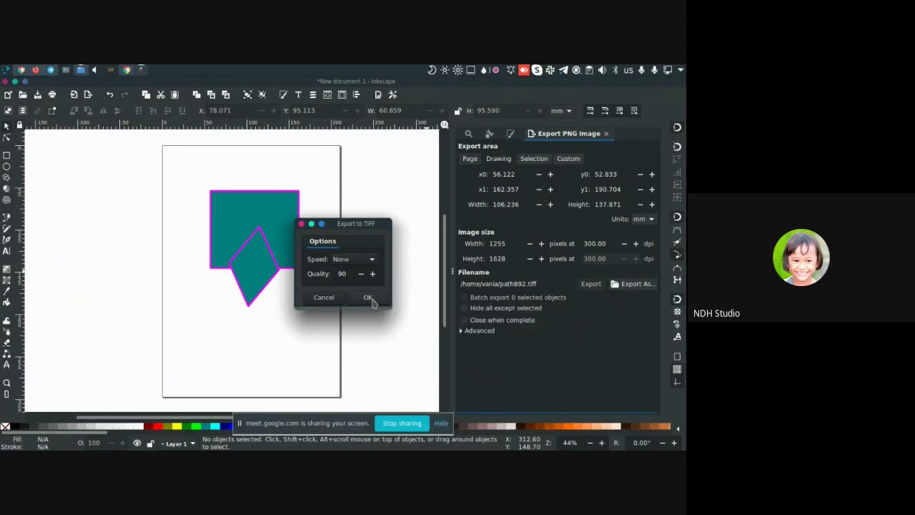
click(330, 299)
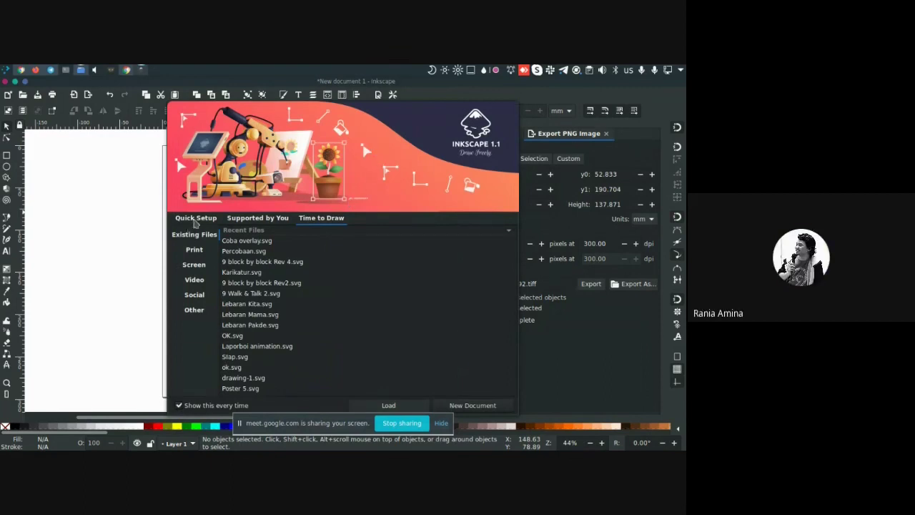
Show the Quick Setup page and switch the Dark theme off, then back on
click(195, 219)
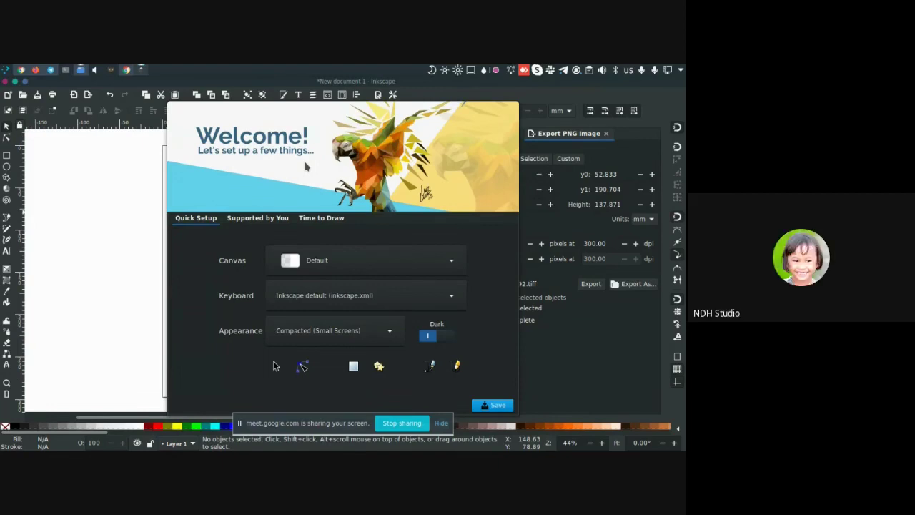
click(447, 338)
click(443, 344)
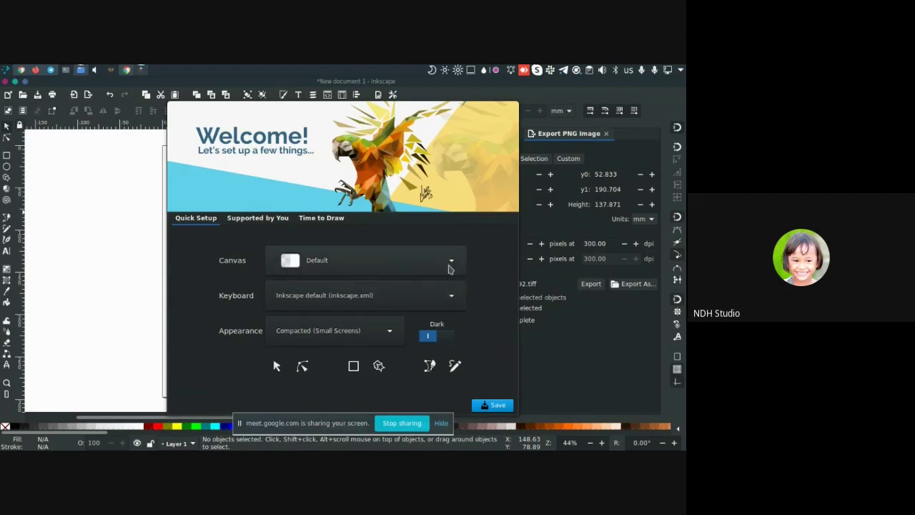
Inspect the Canvas, Keyboard and Appearance lists, keeping Default and the Inkscape default keyboard
click(451, 265)
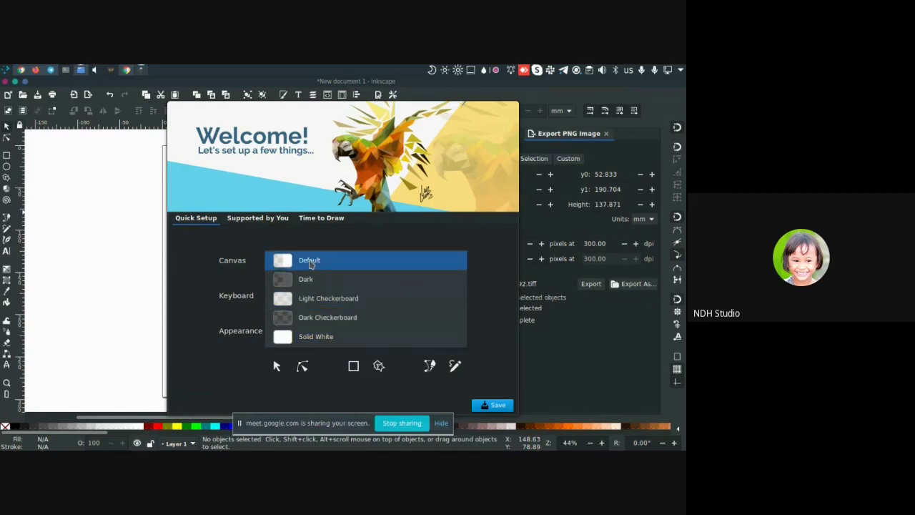
click(211, 280)
click(451, 300)
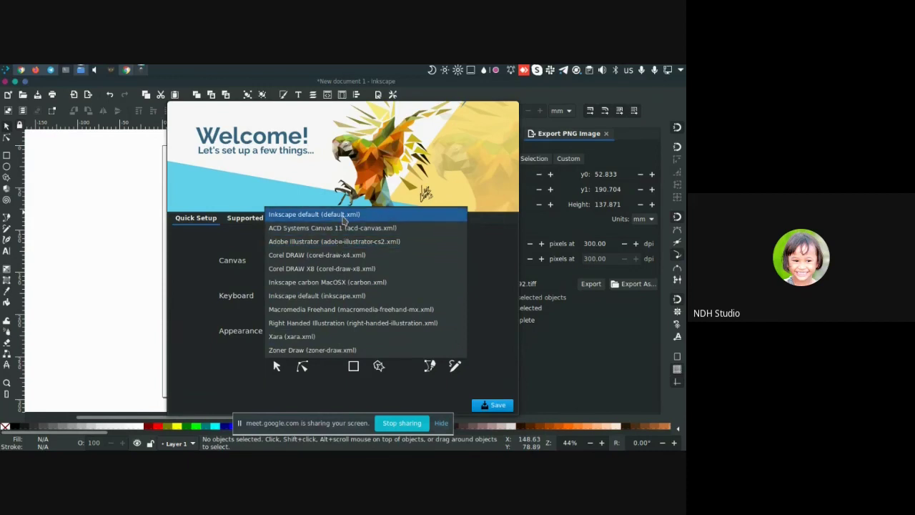
click(211, 245)
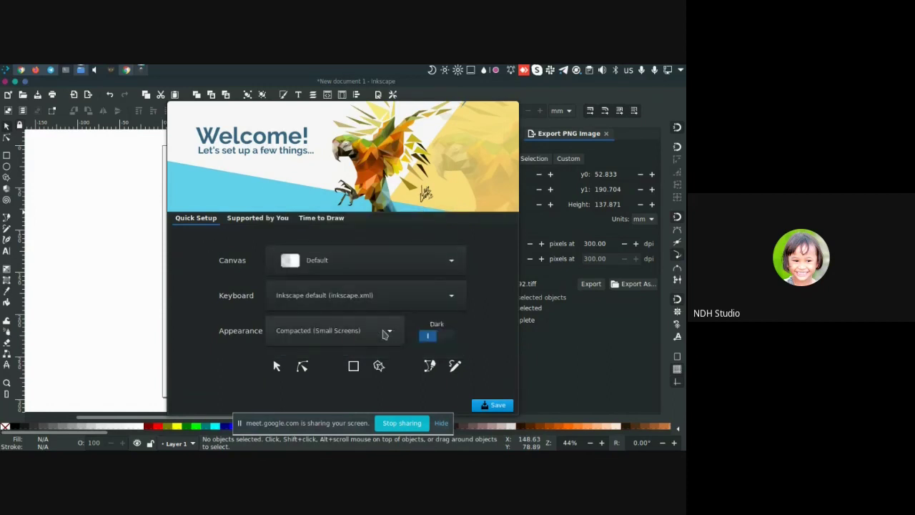
click(384, 334)
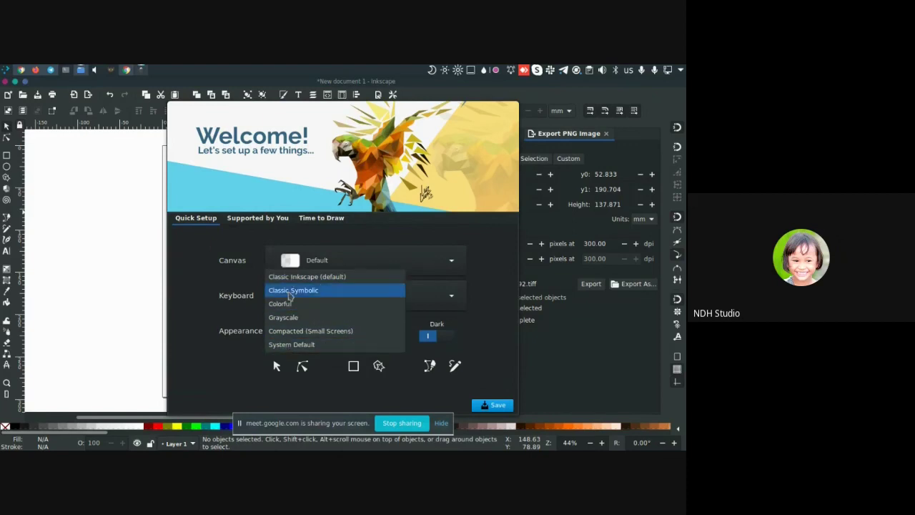
click(200, 301)
Try the Colorful and Classic themes, return to Compacted (Small Screens), then view Supported by You
click(340, 336)
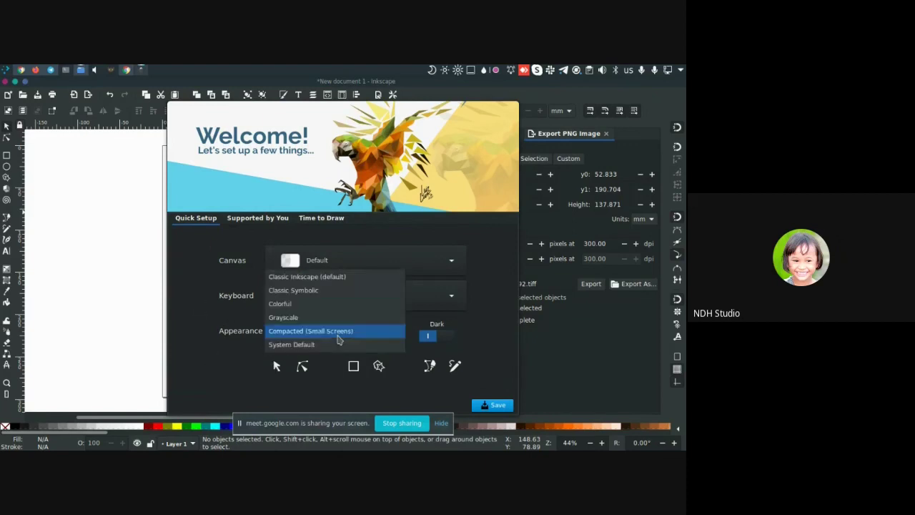
click(318, 303)
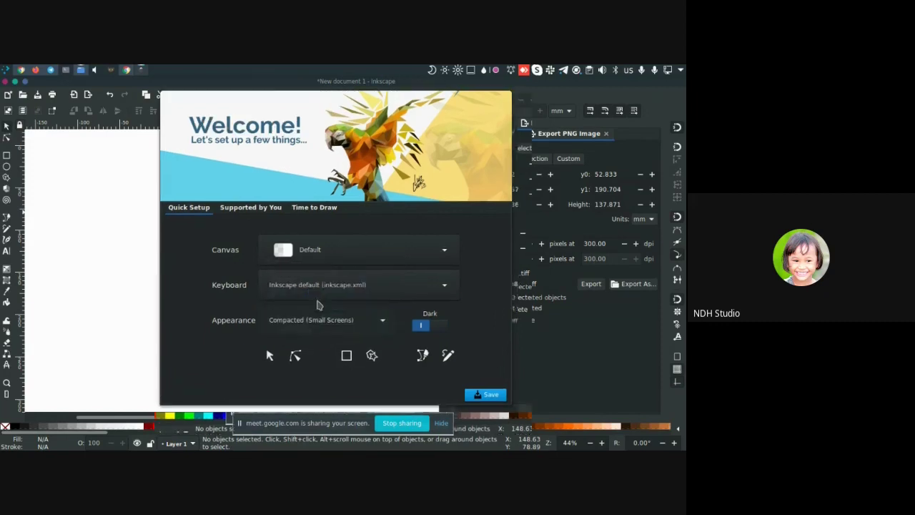
click(347, 329)
click(340, 303)
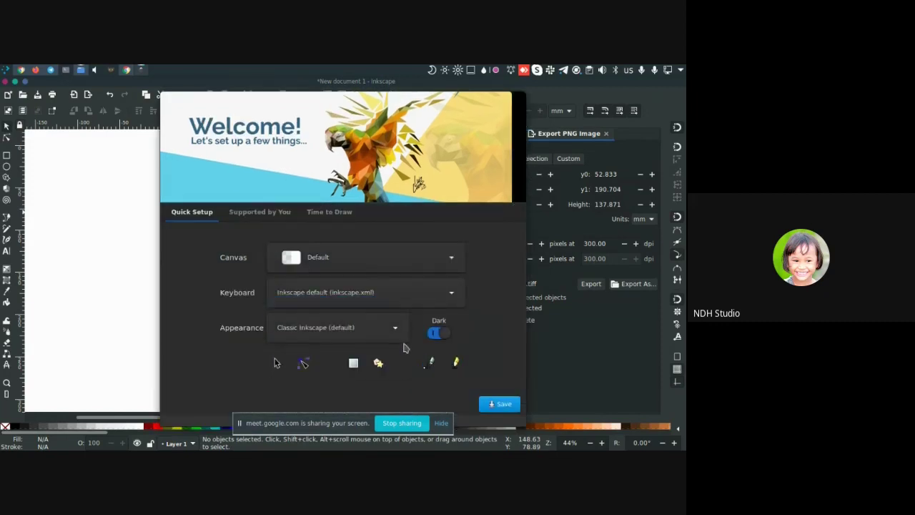
click(396, 331)
click(359, 384)
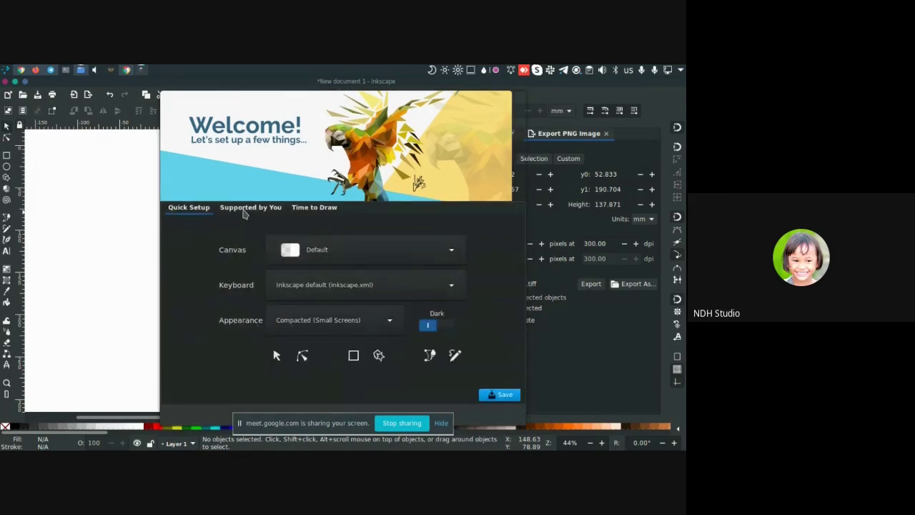
click(244, 209)
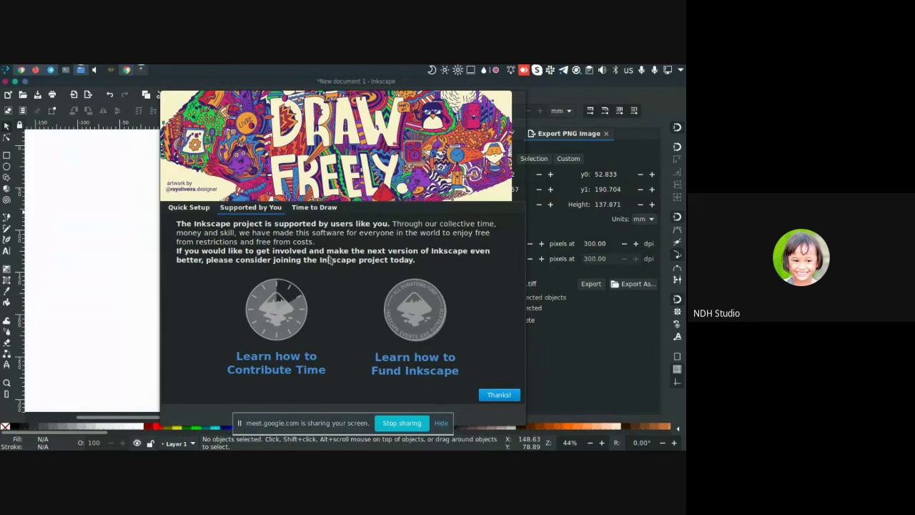
Return to the Time to Draw page listing recent files like Coba overlay.svg and Percobaan.svg
click(313, 207)
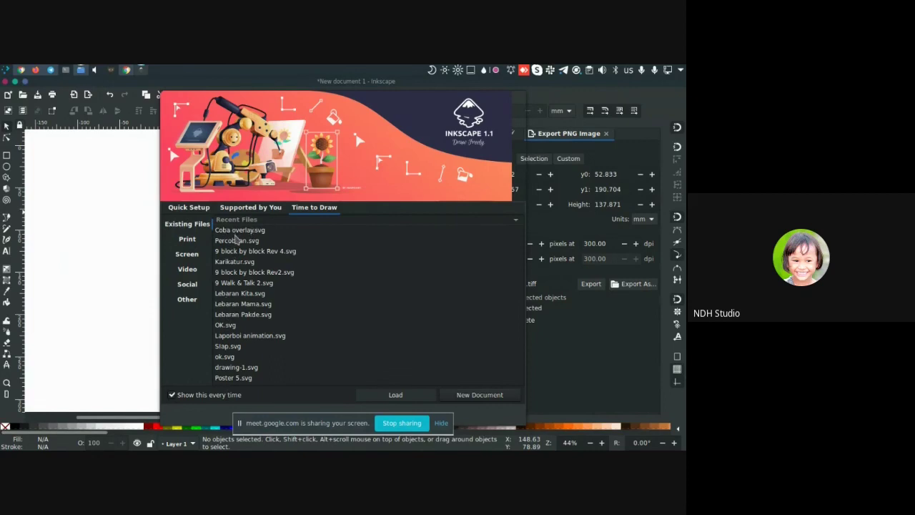
Browse the Print, Screen, Video and Social templates, ending on Other templates like icons and ID Card
click(186, 240)
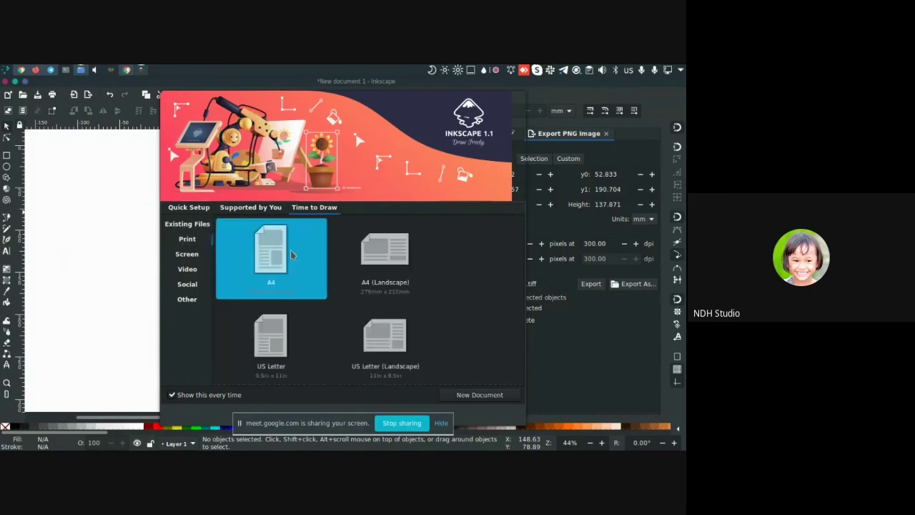
scroll(429, 283, down, 3)
scroll(429, 282, down, 5)
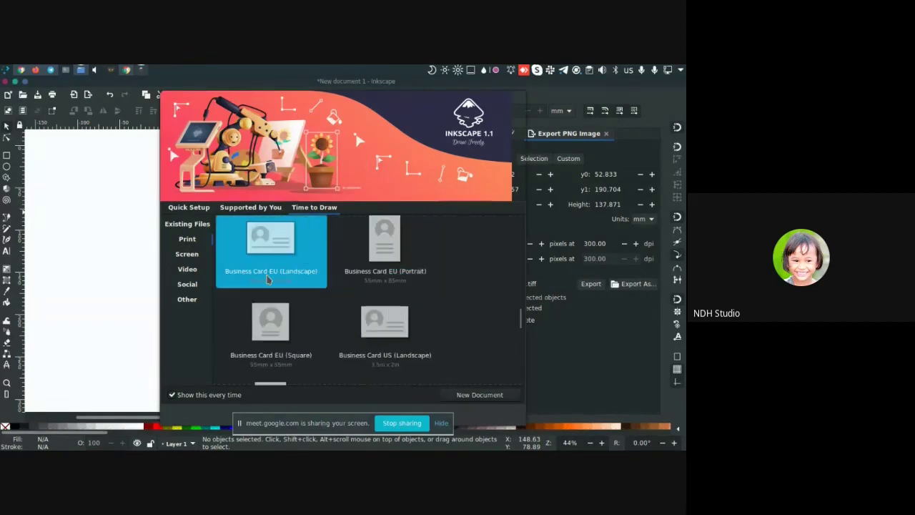
click(197, 259)
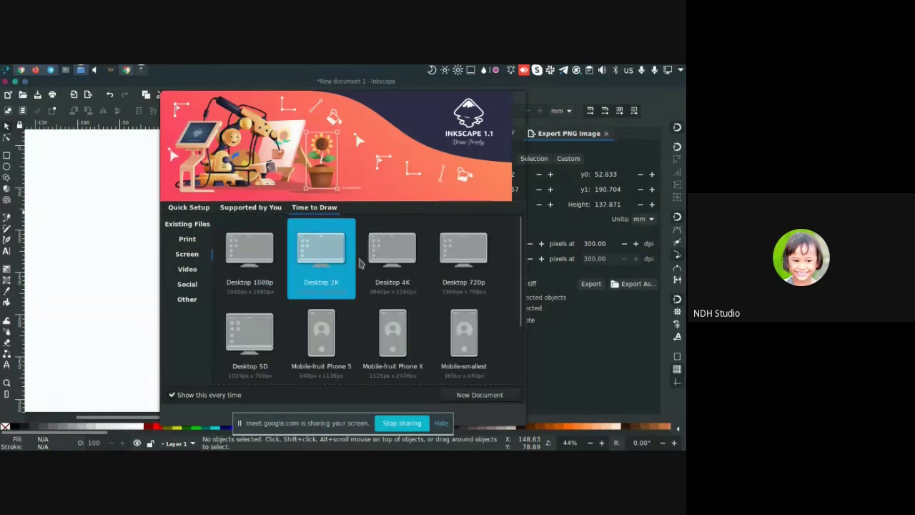
click(187, 269)
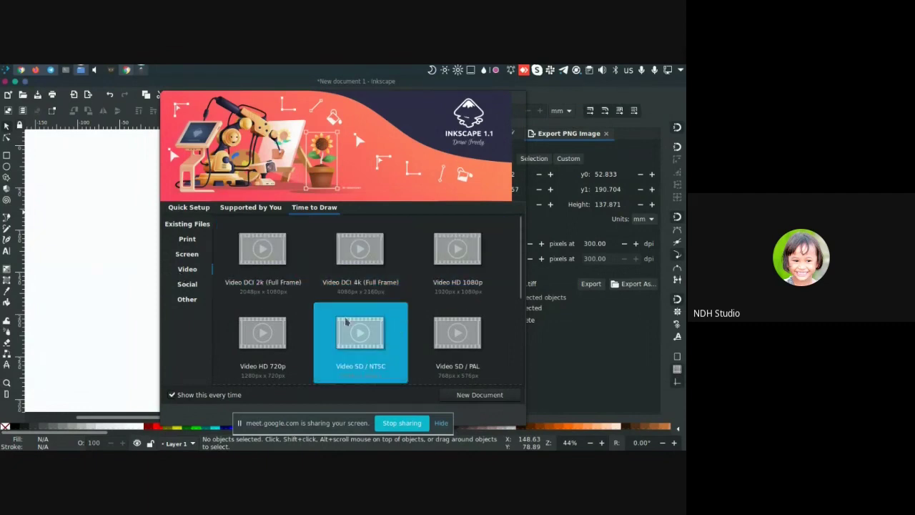
scroll(358, 325, down, 1)
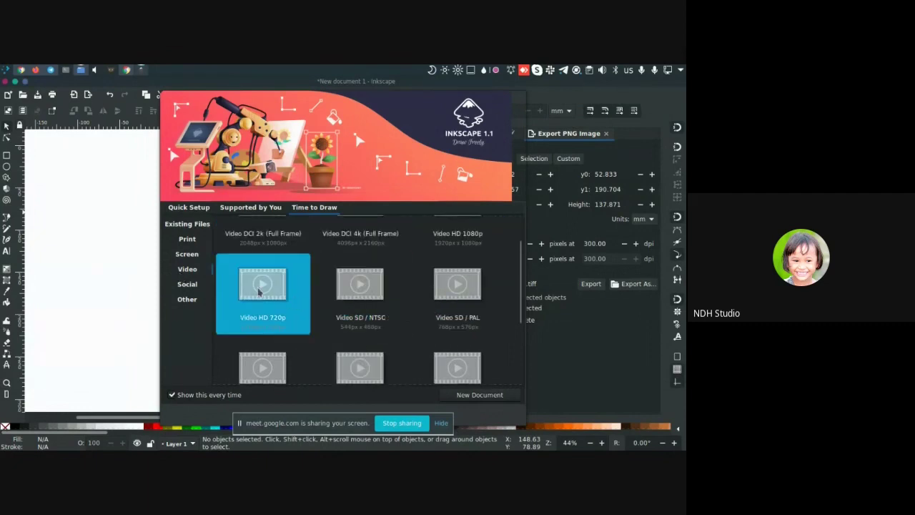
click(188, 285)
scroll(300, 286, down, 8)
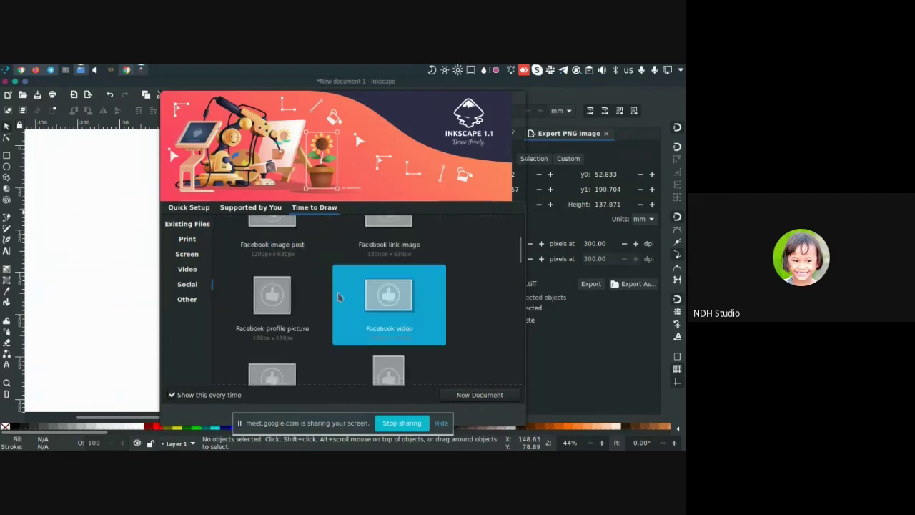
click(183, 300)
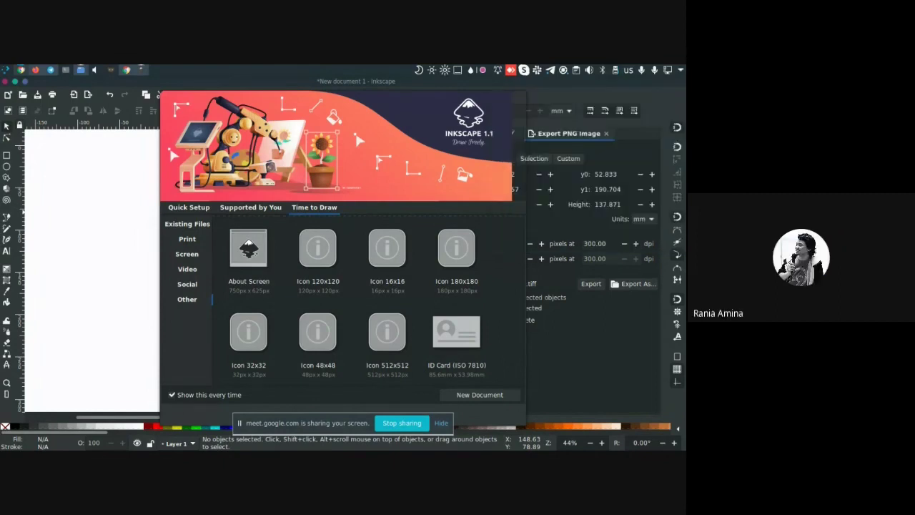
Snap the terminal window to the lower half of the screen and bring Inkscape back in front
key(alt+Tab)
key(super+Down)
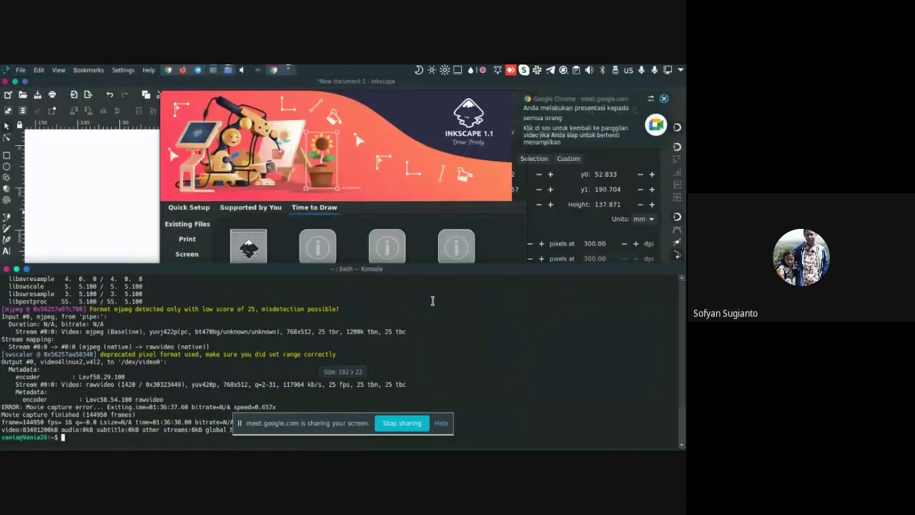
key(alt+Tab)
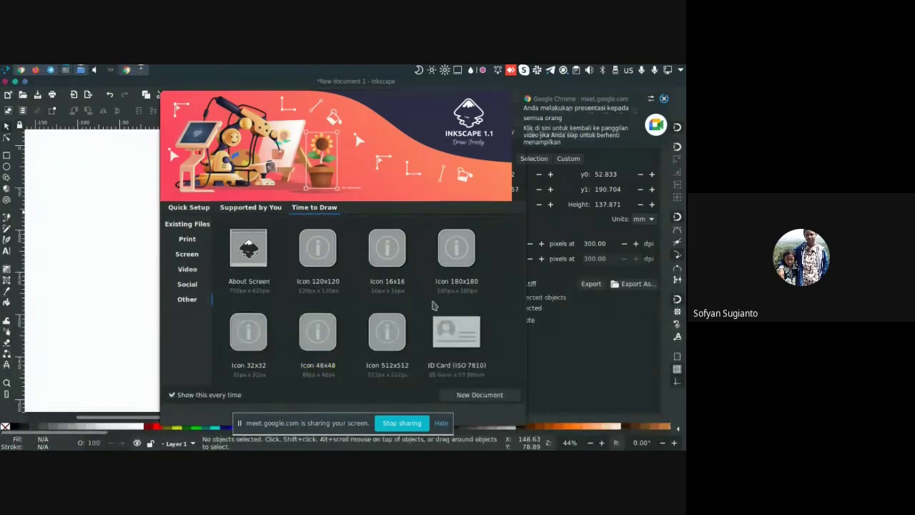